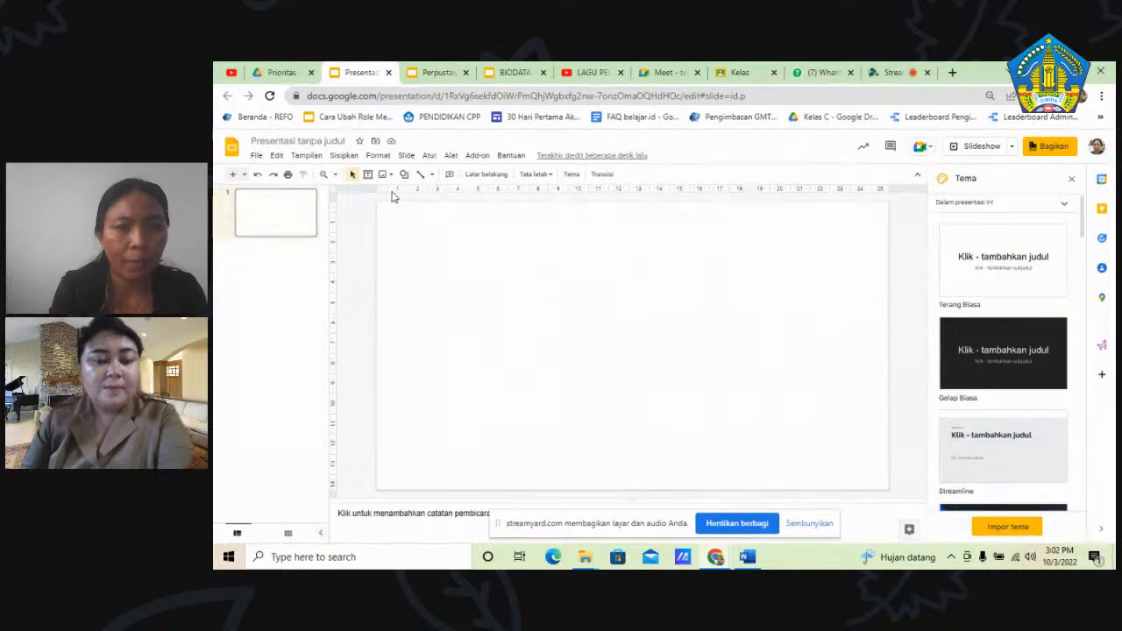
- Search Google Images for a slide background picture using the suggested query "lantai dan tembok bertemu membentuk sudut"
left_click(478, 174)
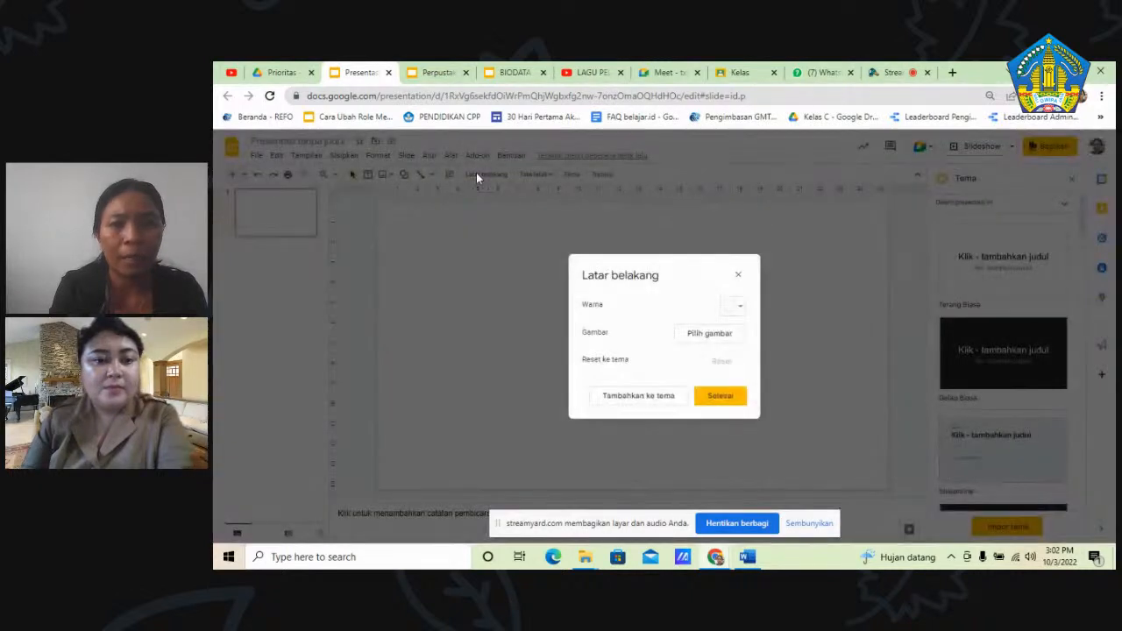
left_click(712, 337)
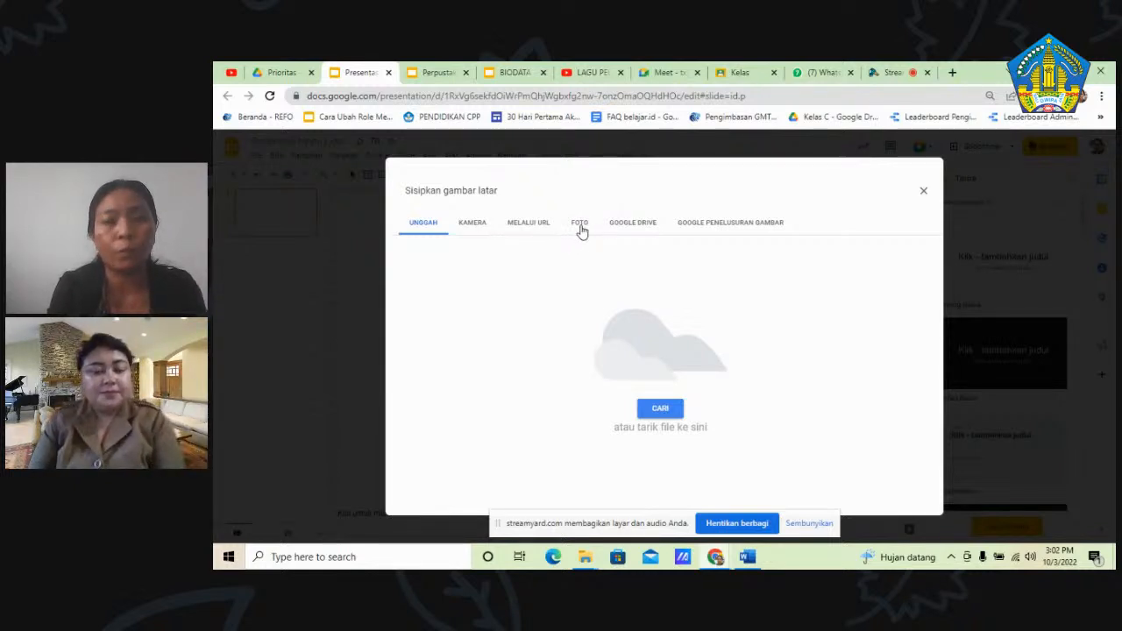
left_click(717, 226)
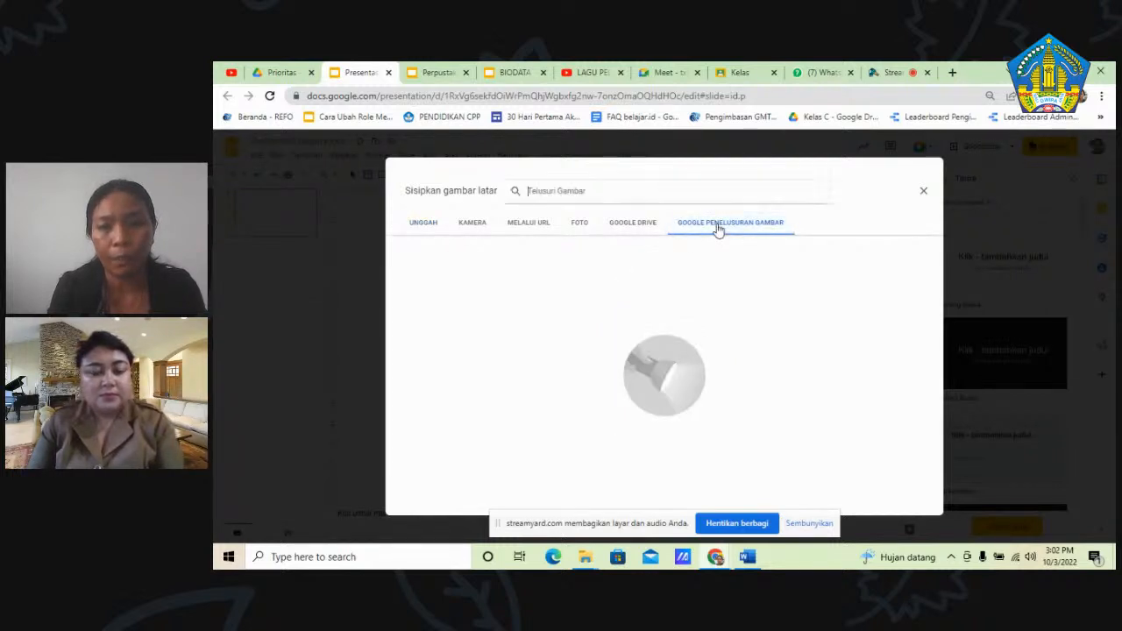
left_click(599, 194)
type("l")
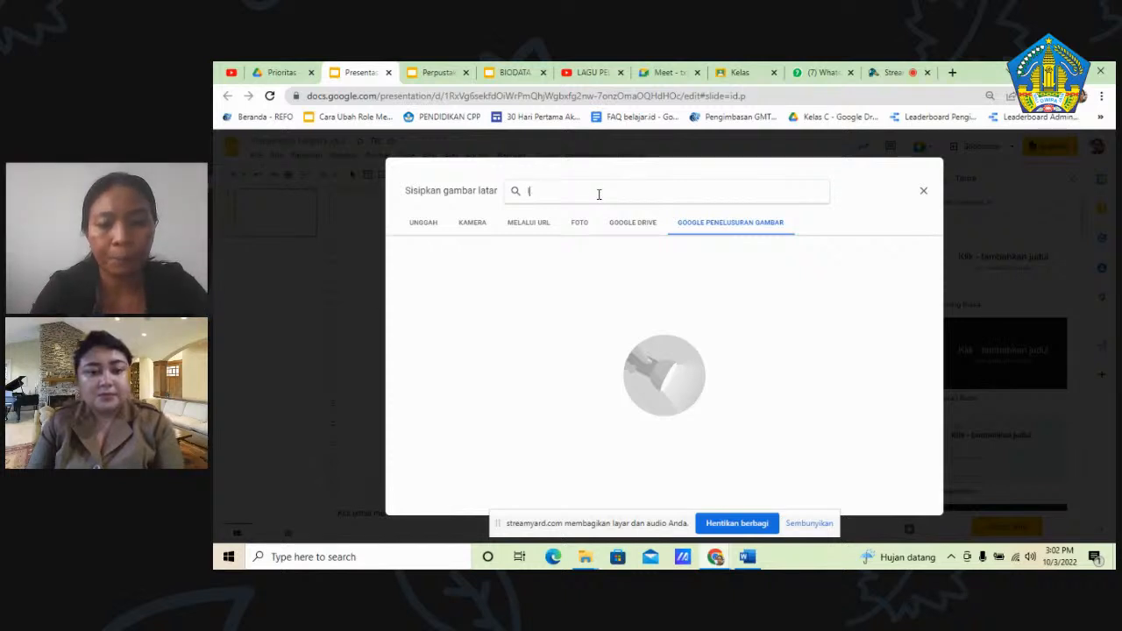
type("antai dan")
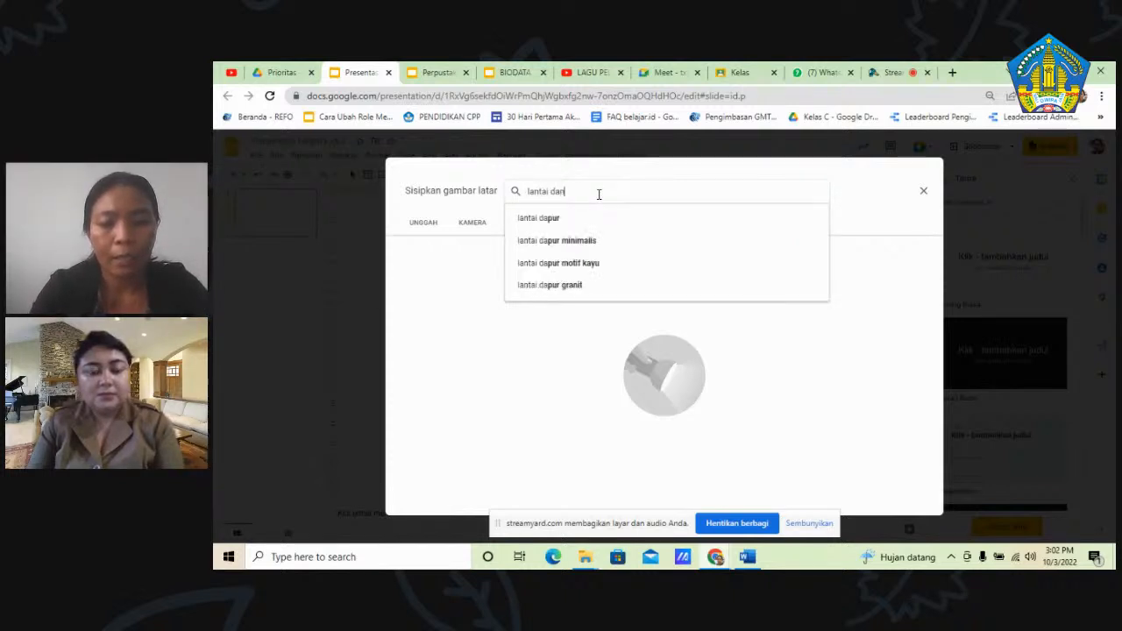
type(" tembok")
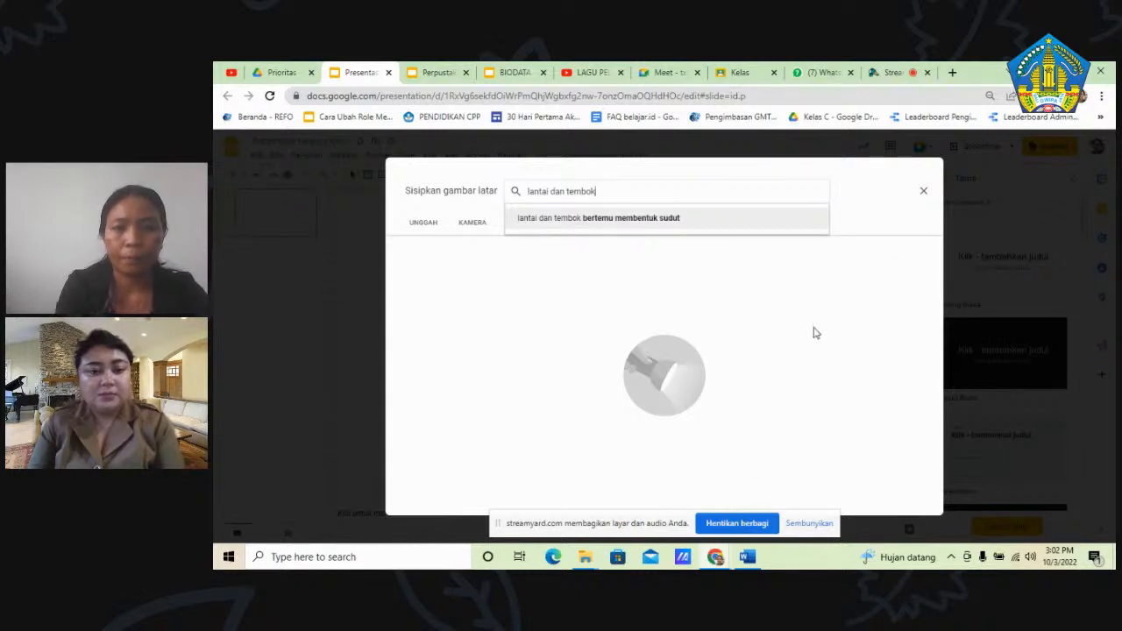
key("Down")
key("Return")
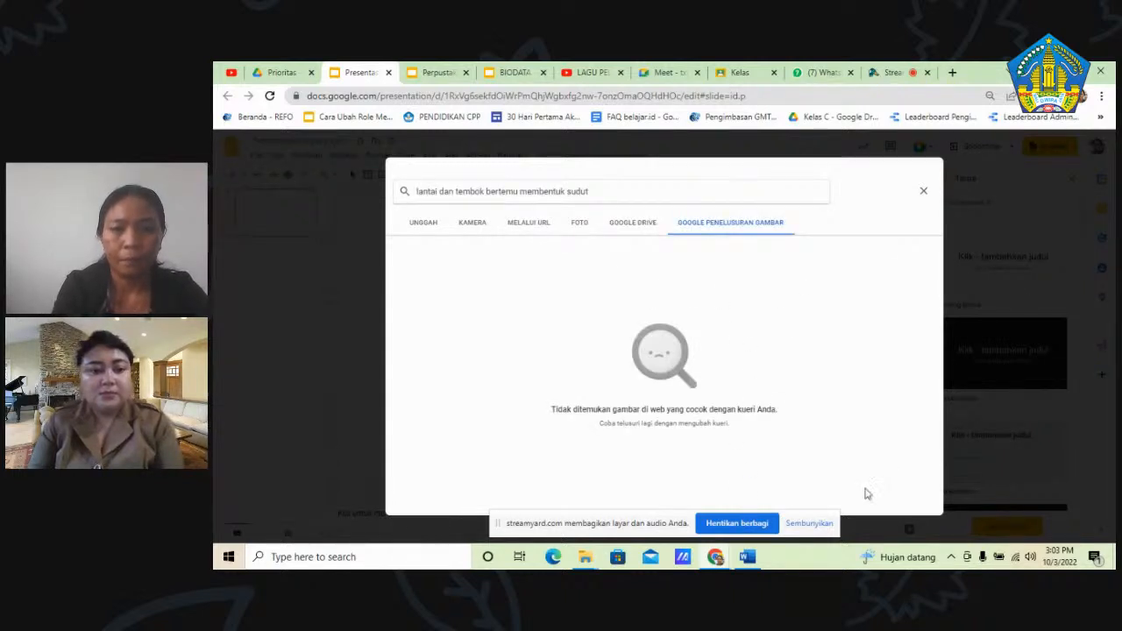
- Shorten the background image query, then abandon the search and close the background settings without choosing a picture
left_click(619, 191)
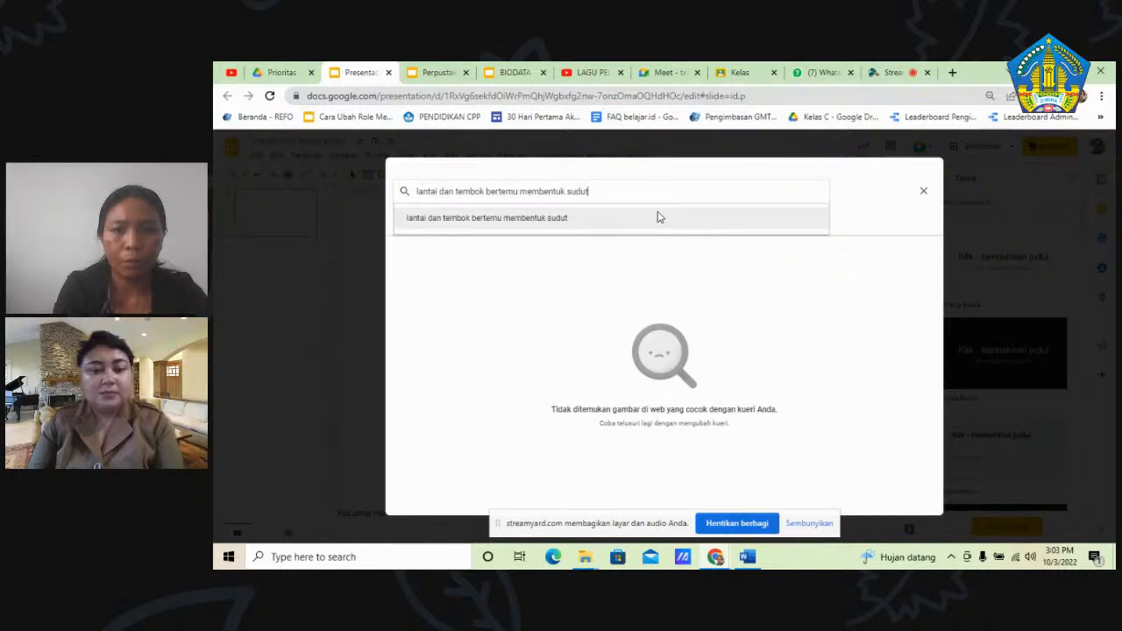
key("BackSpace")
key("BackSpace")
key("BackSpace")
key("BackSpace")
key("BackSpace")
key("BackSpace")
key("BackSpace")
key("BackSpace")
key("BackSpace")
key("BackSpace")
key("BackSpace")
key("BackSpace")
key("BackSpace")
key("BackSpace")
key("BackSpace")
key("BackSpace")
key("BackSpace")
key("BackSpace")
key("BackSpace")
key("BackSpace")
key("BackSpace")
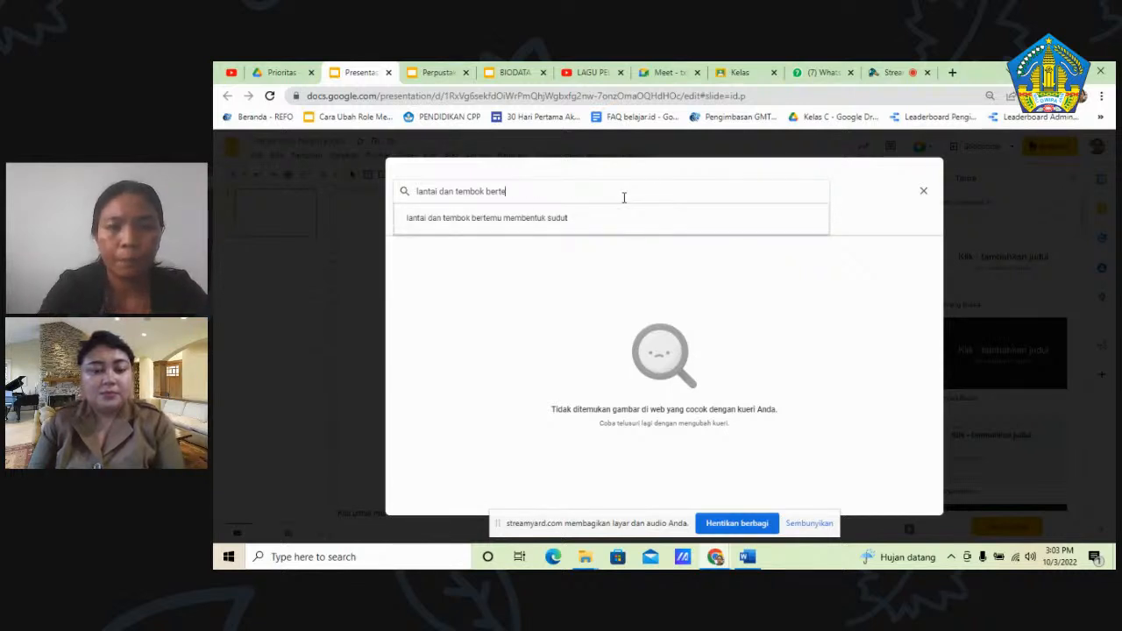
left_click(923, 191)
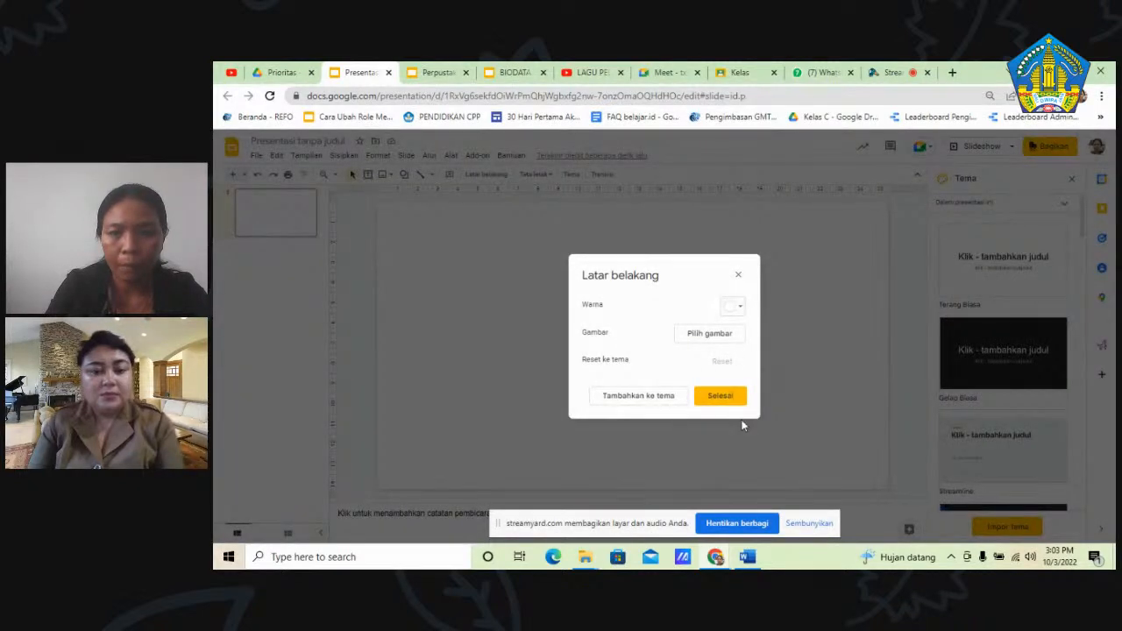
left_click(738, 276)
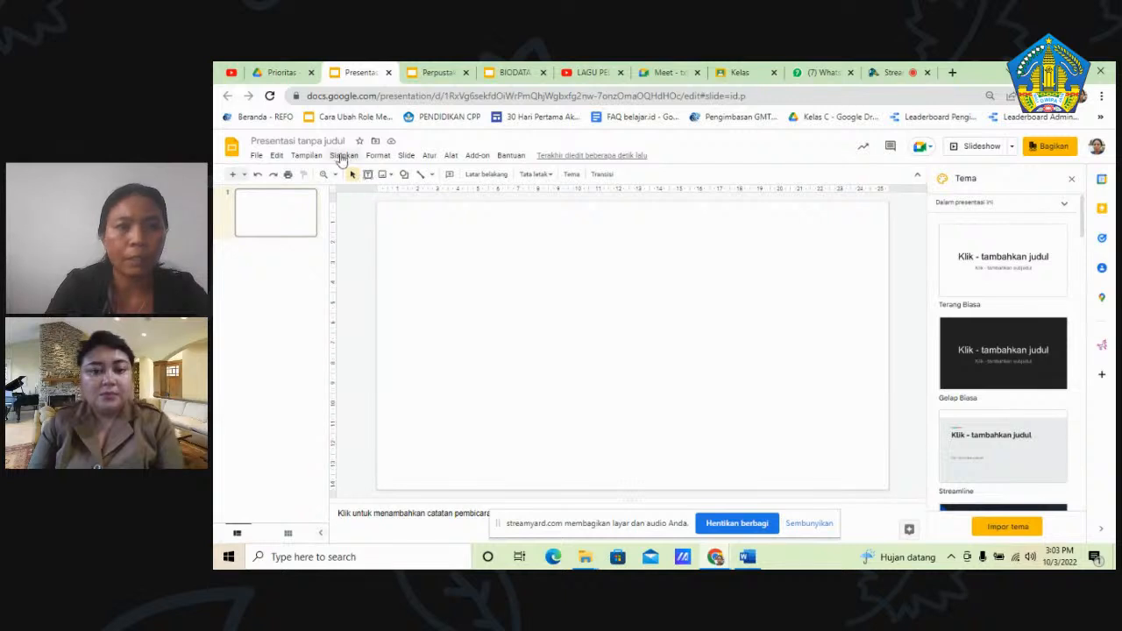
- Search the web for an image to insert, using the suggested query "background tembok dan lantai"
left_click(343, 158)
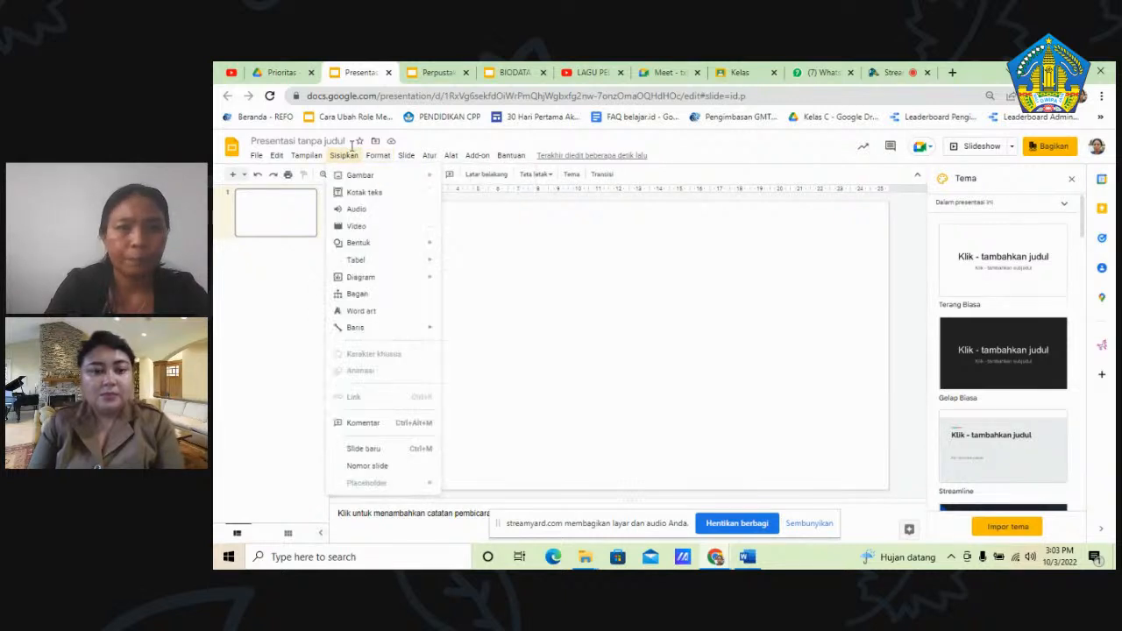
mouse_move(428, 177)
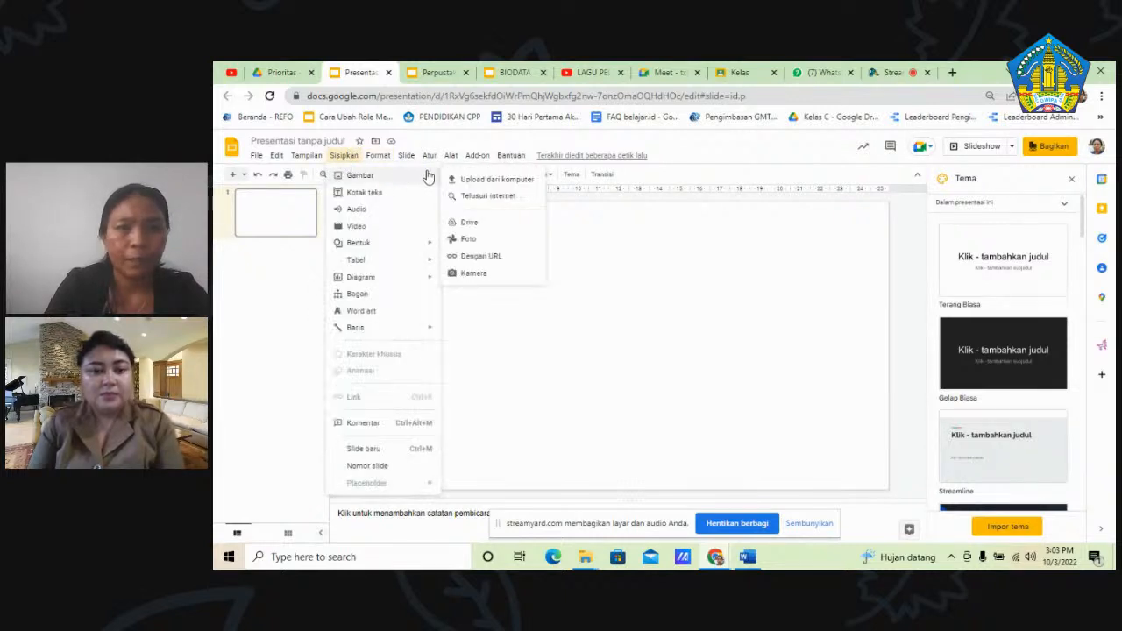
left_click(493, 197)
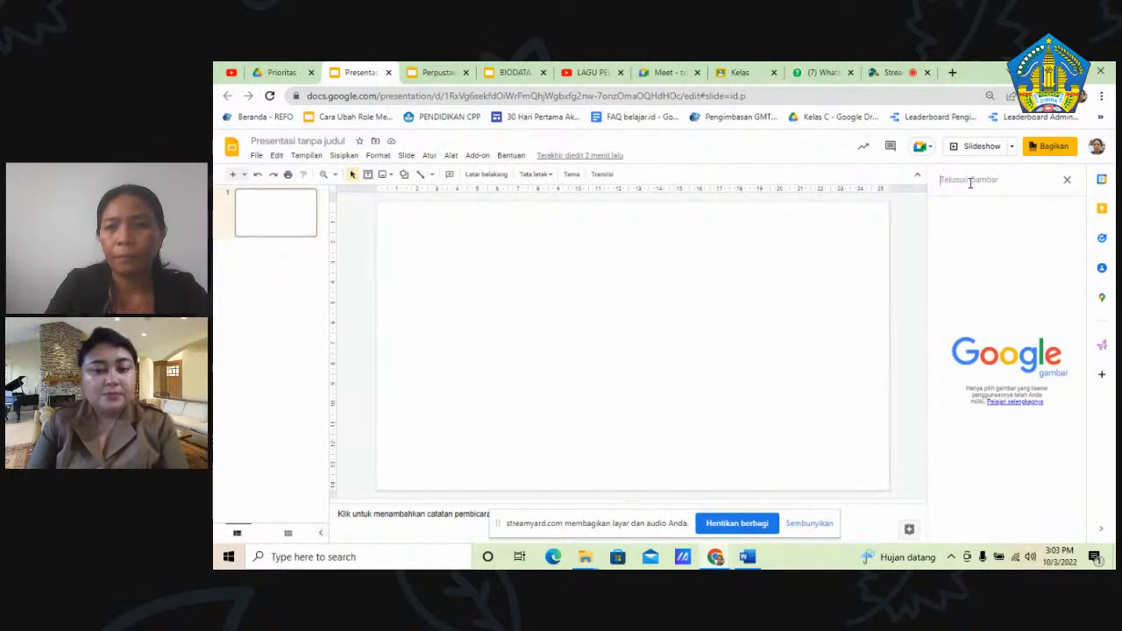
type("tem")
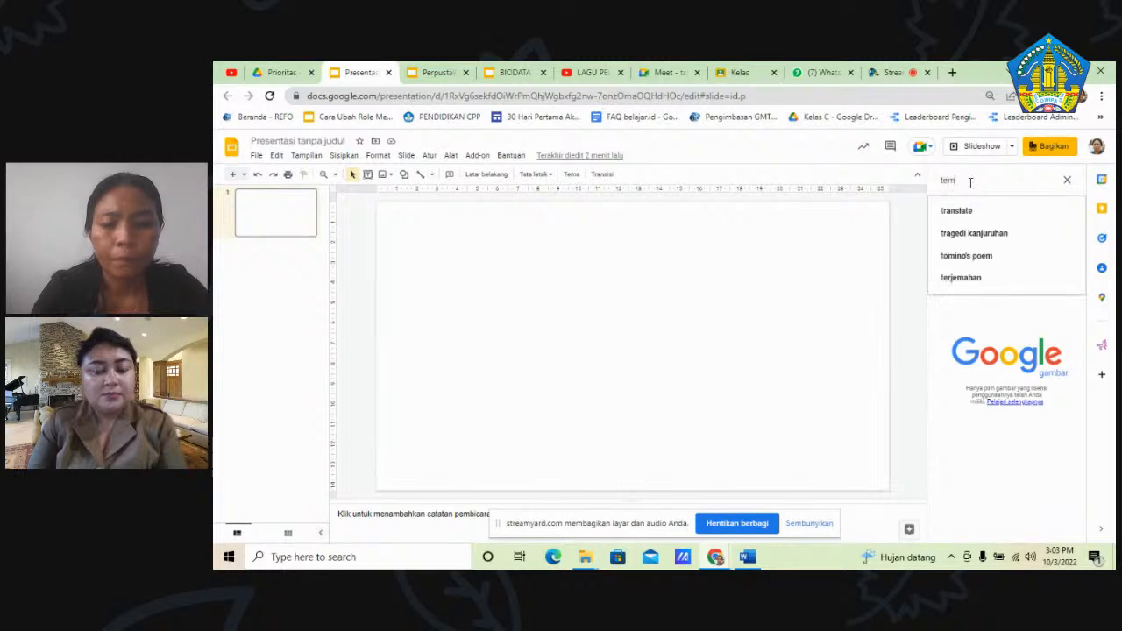
type("bok dan lantai")
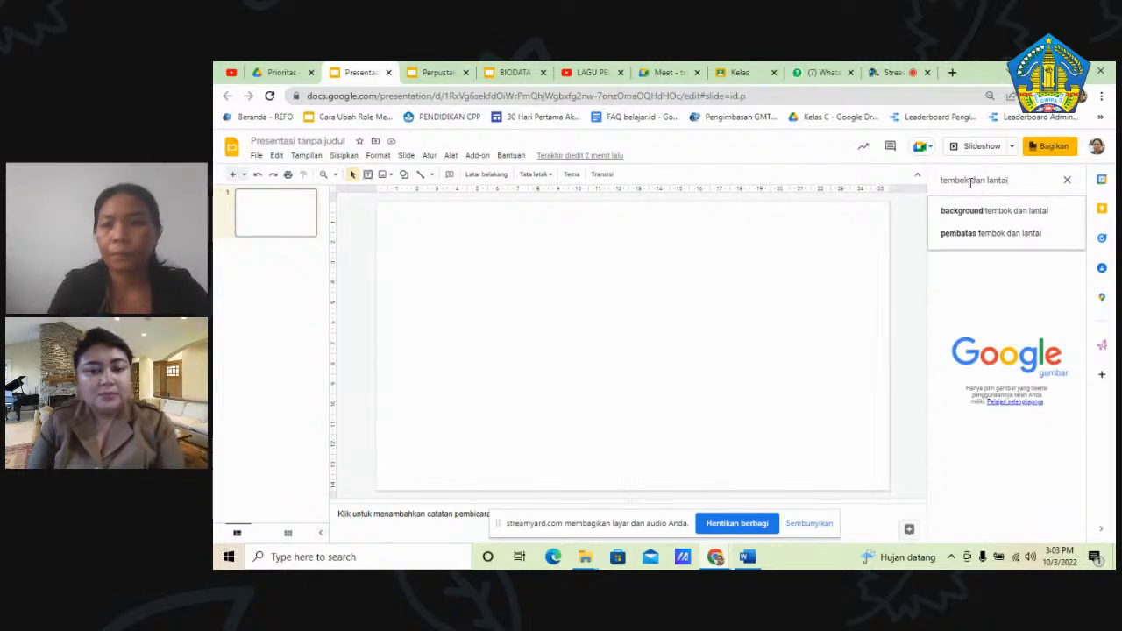
left_click(1021, 219)
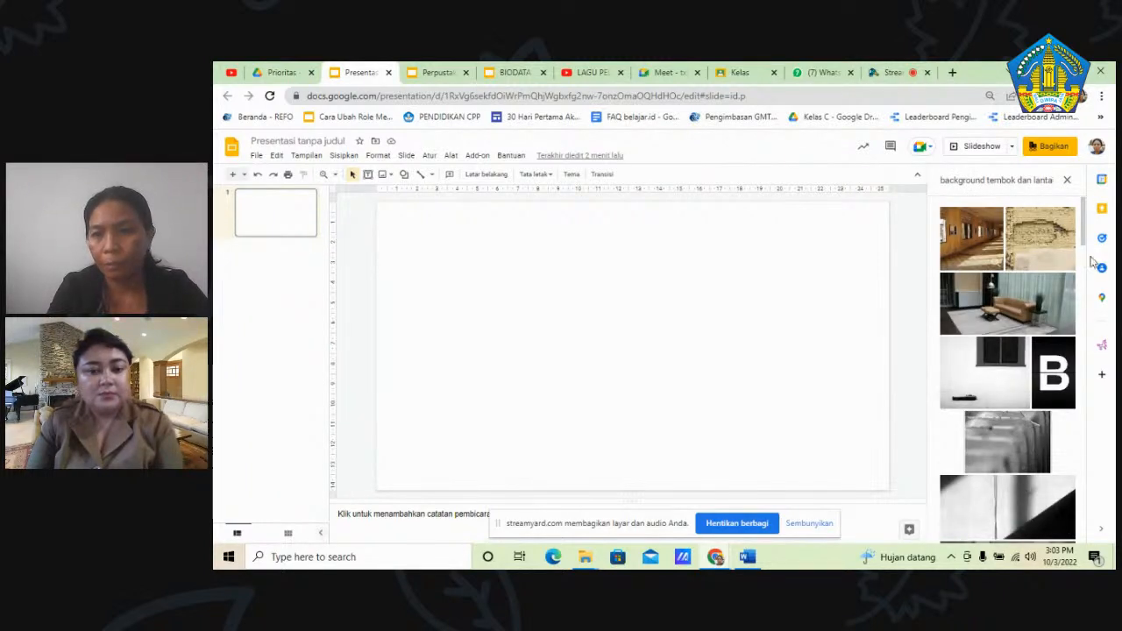
- Look through the image search results for a suitable wall-and-floor background picture
left_click_drag(1086, 224, 1070, 479)
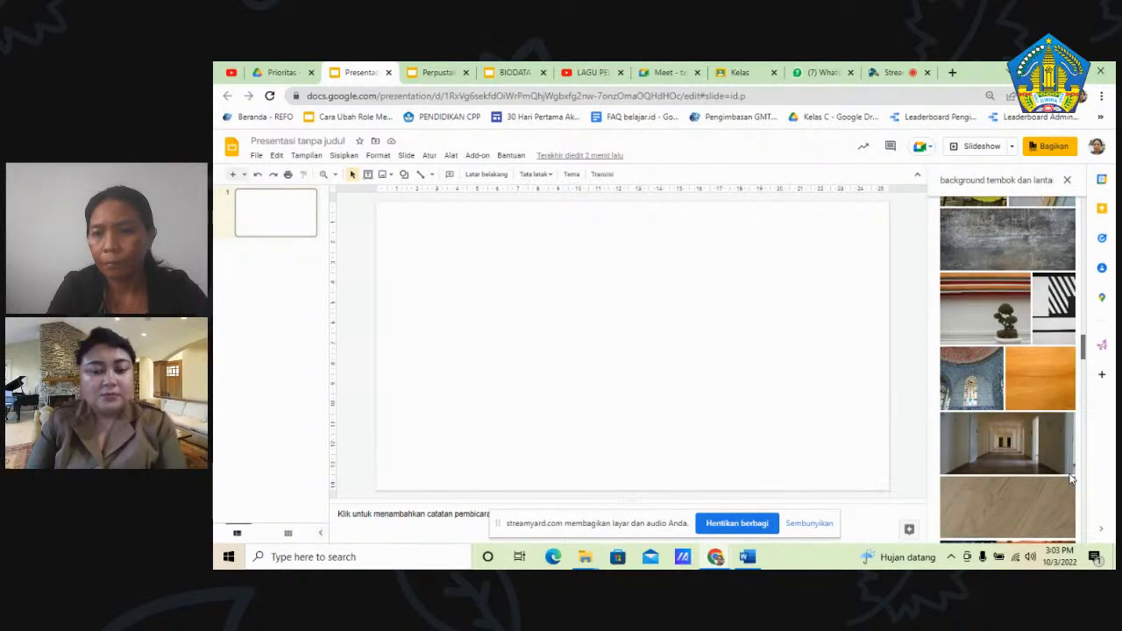
scroll(1070, 483, "down", 3)
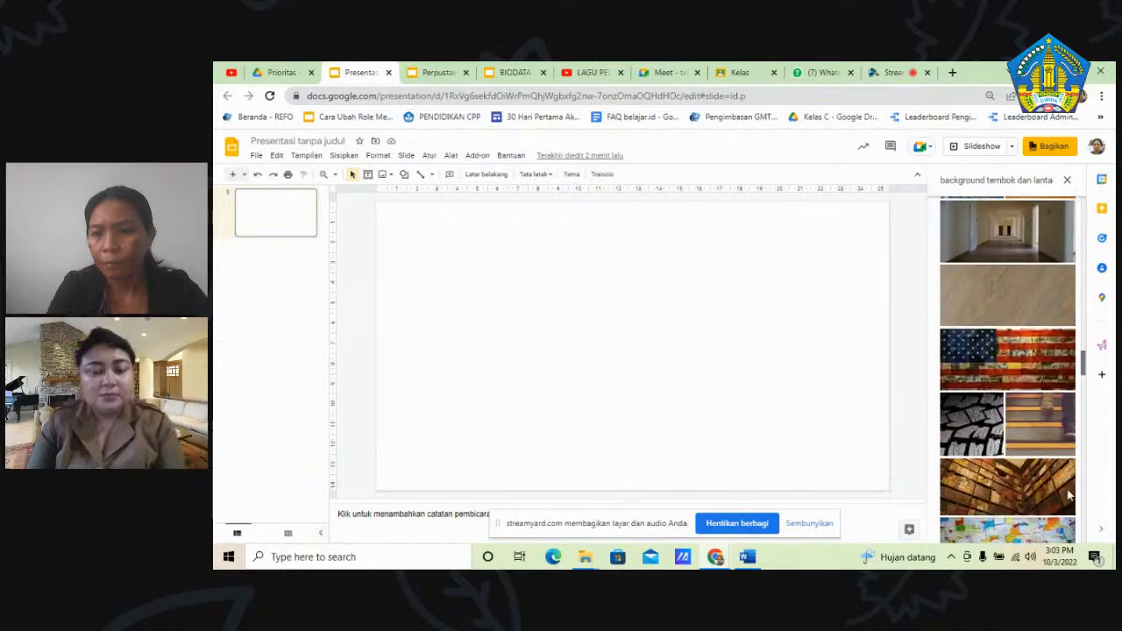
scroll(1068, 496, "down", 4)
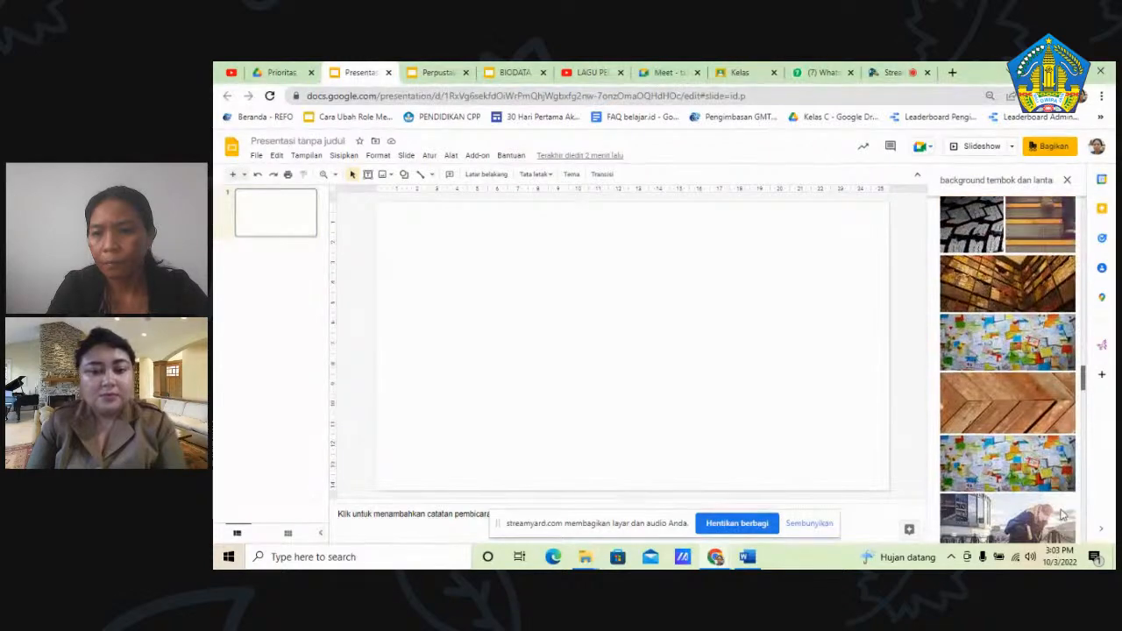
scroll(1063, 523, "down", 3)
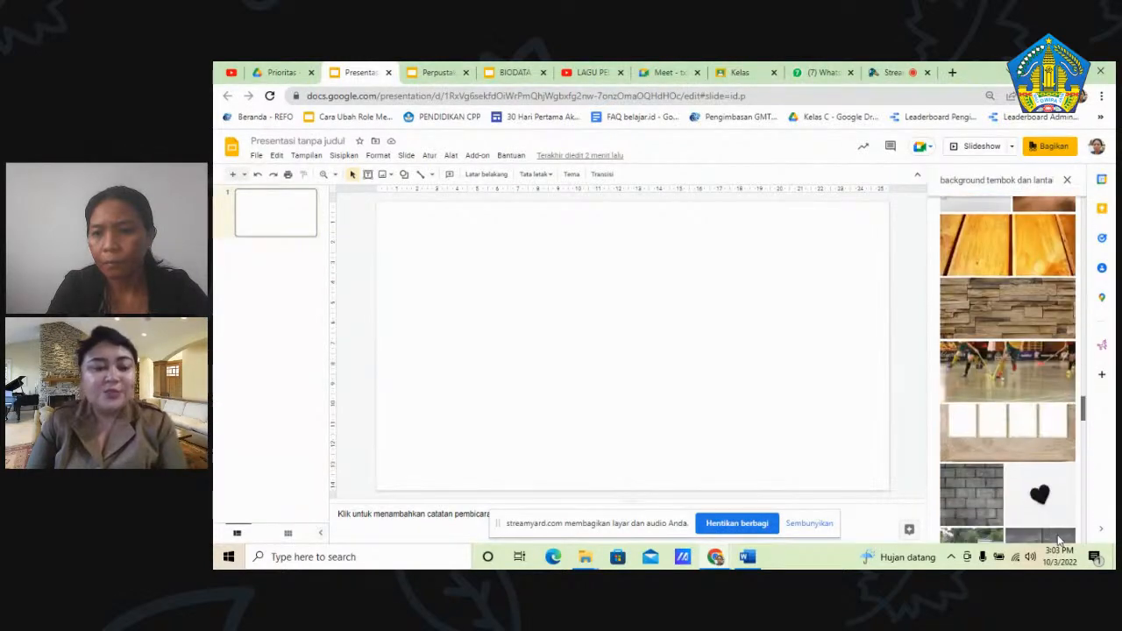
scroll(1059, 543, "down", 2)
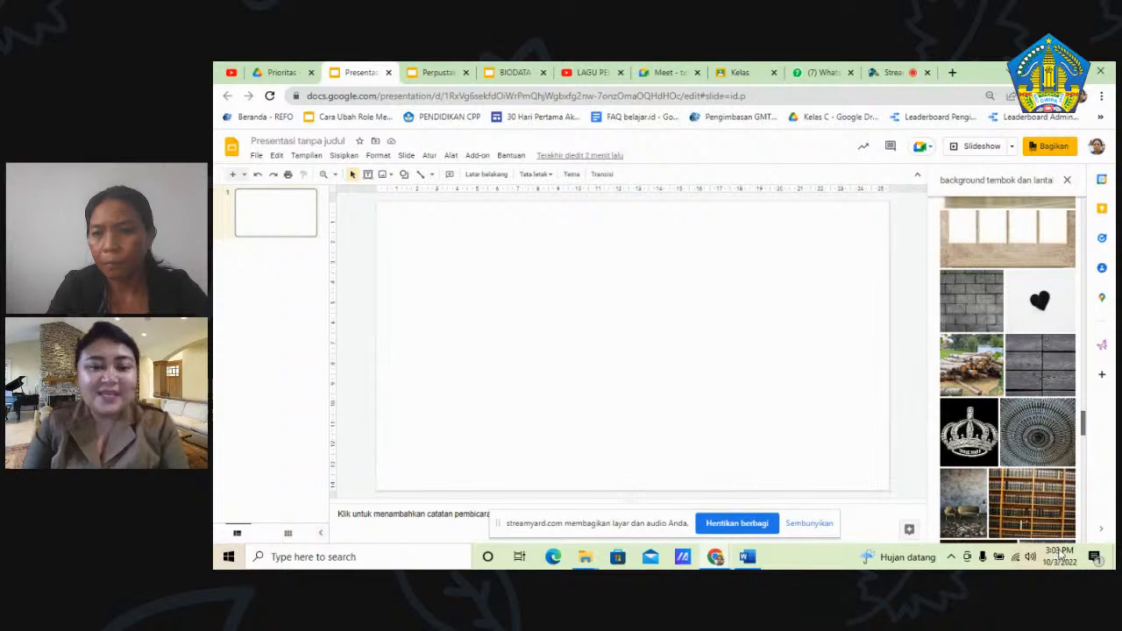
scroll(1060, 544, "down", 3)
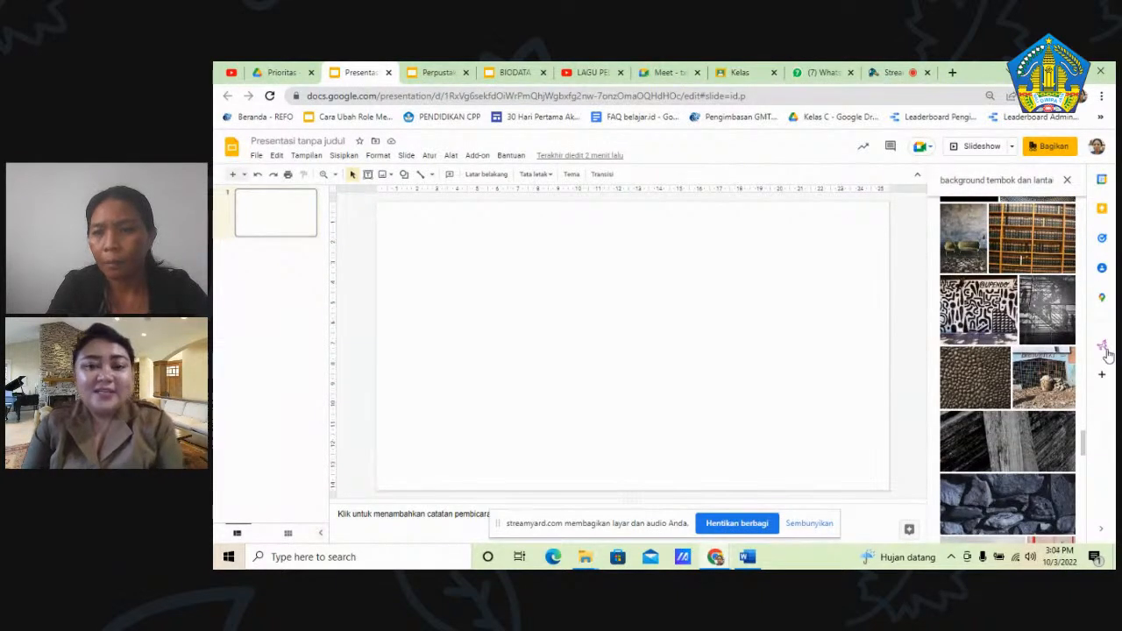
left_click_drag(1084, 441, 1082, 473)
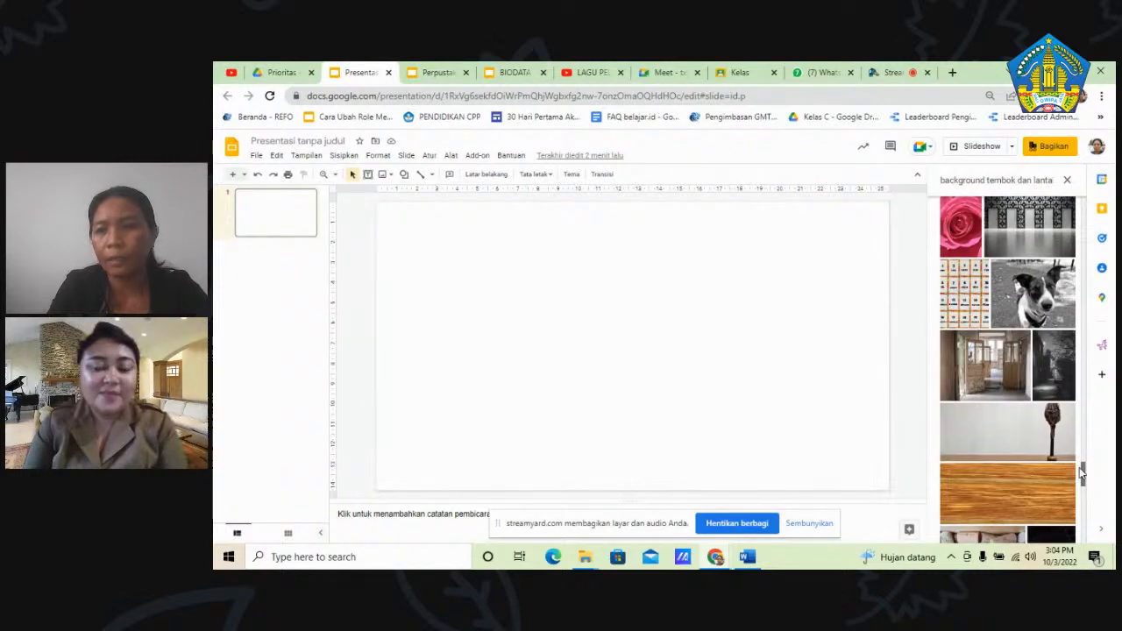
left_click_drag(1082, 474, 1081, 491)
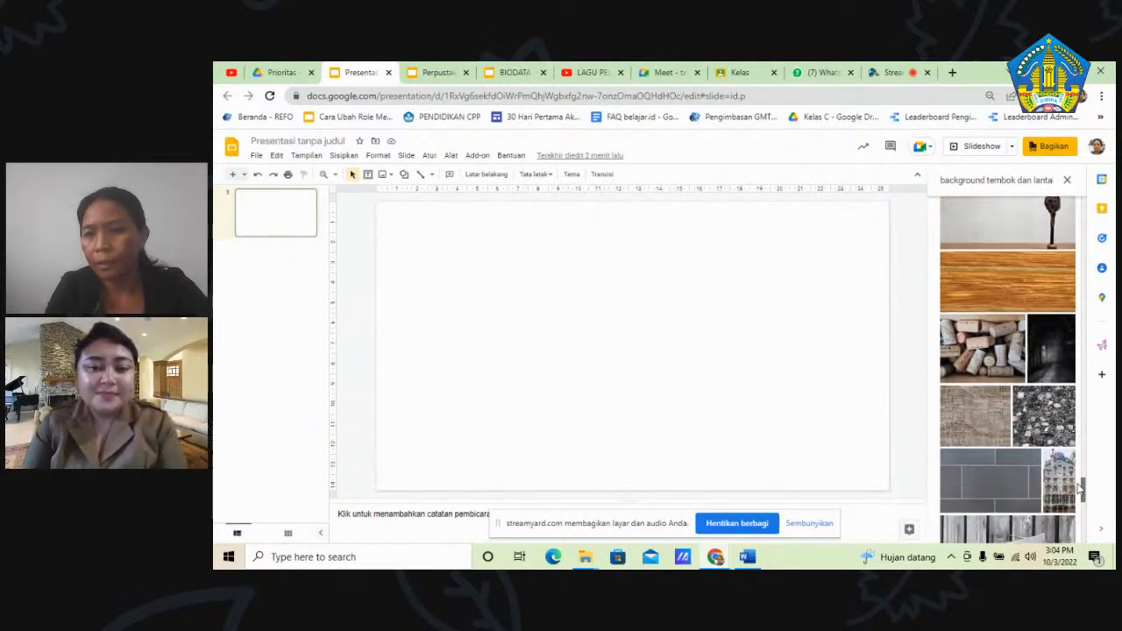
scroll(1076, 524, "down", 10)
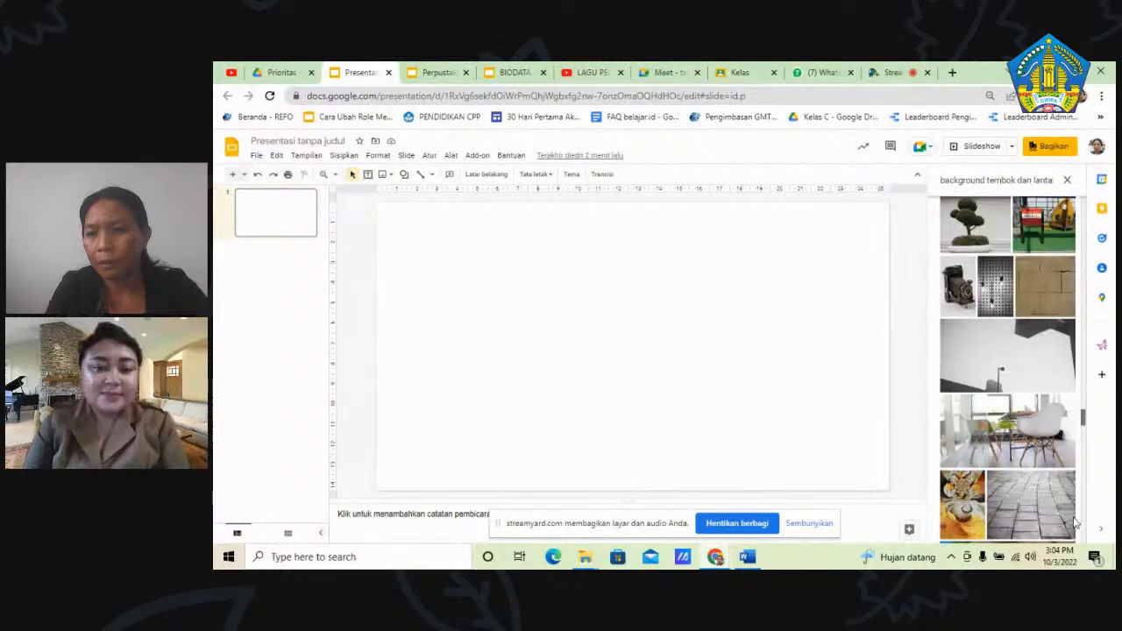
scroll(1075, 523, "down", 5)
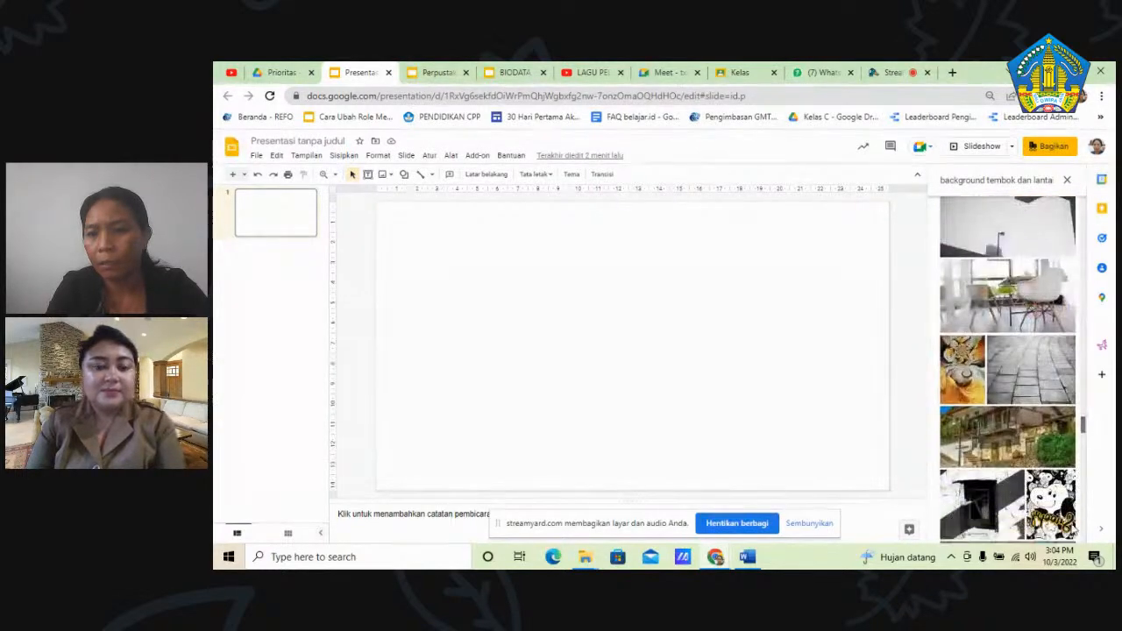
scroll(1069, 536, "down", 10)
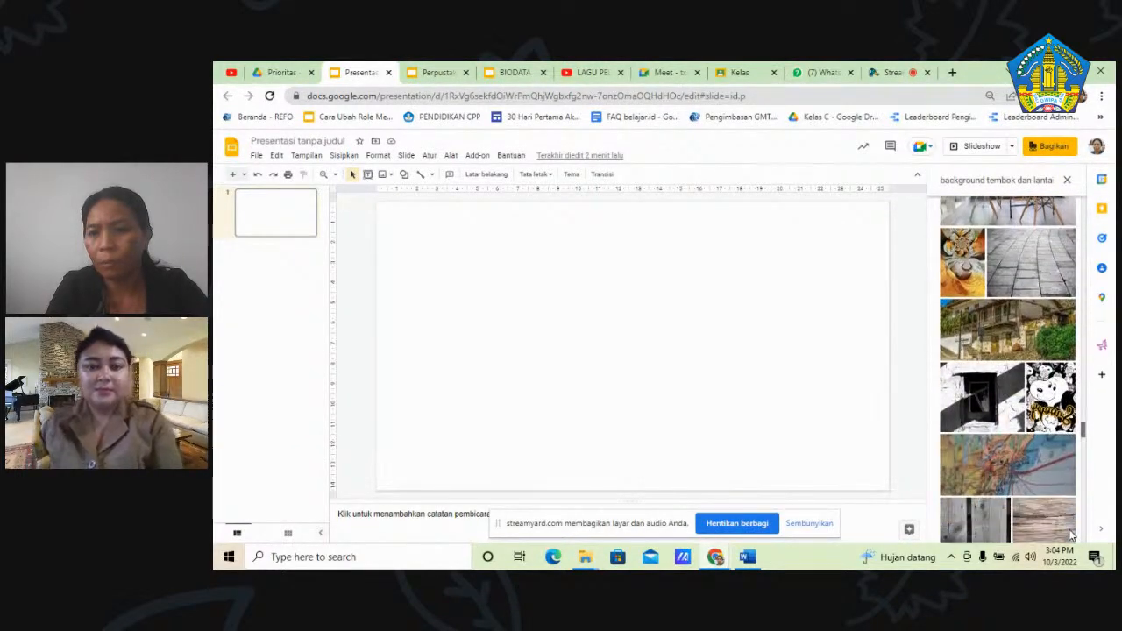
scroll(1067, 549, "down", 5)
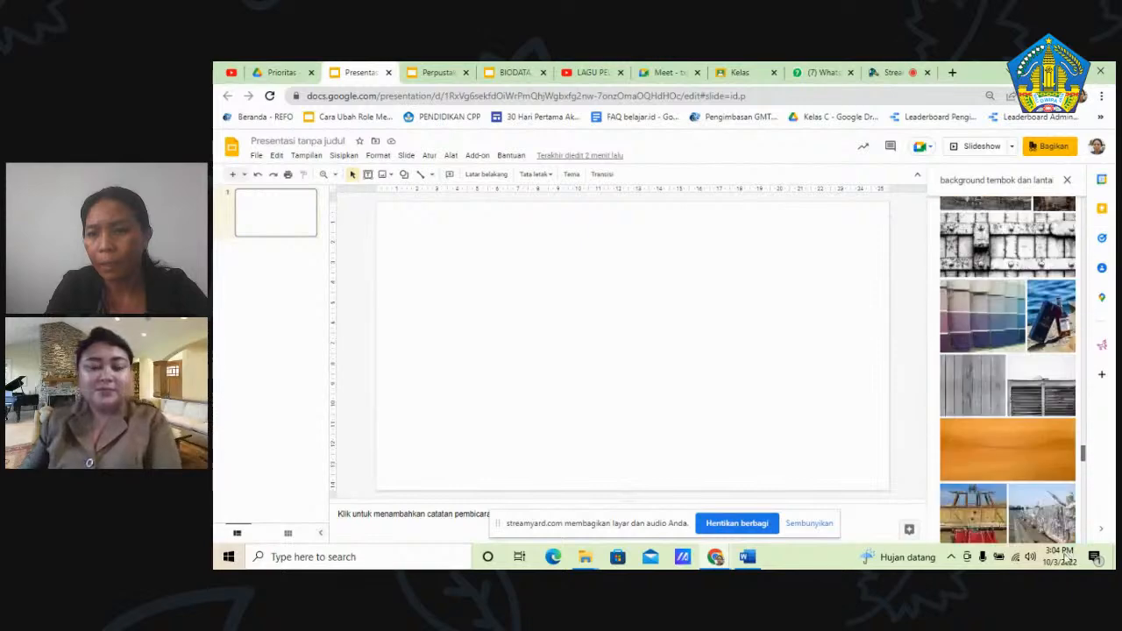
scroll(1066, 552, "down", 5)
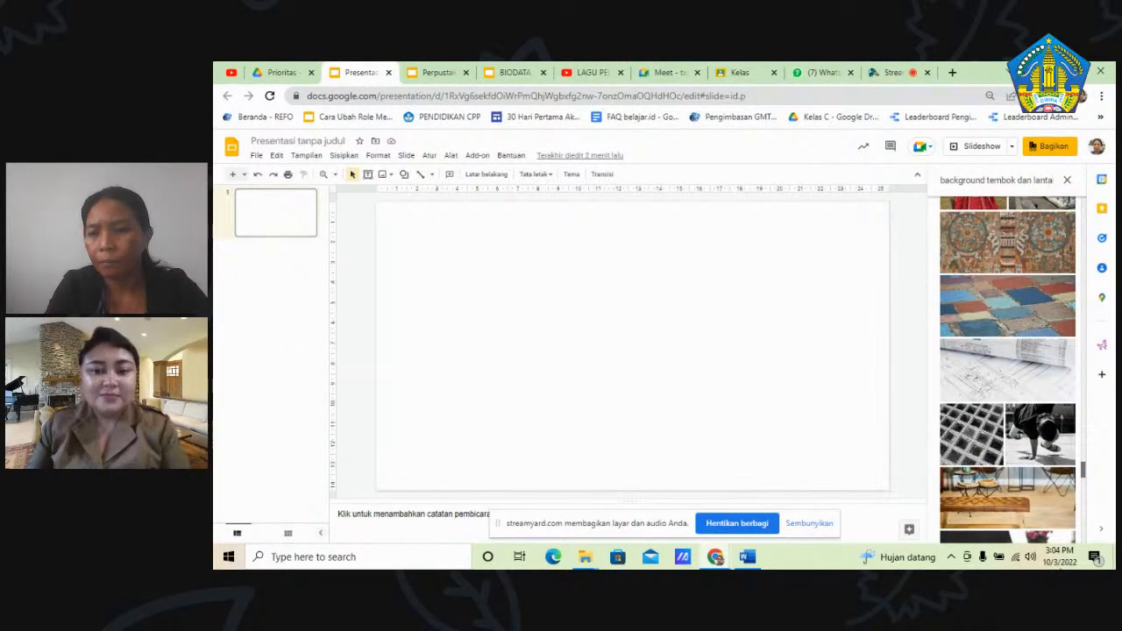
- Insert the photo of a potted bonsai tree in front of a white wall onto the blank slide
left_click_drag(1061, 570, 1035, 317)
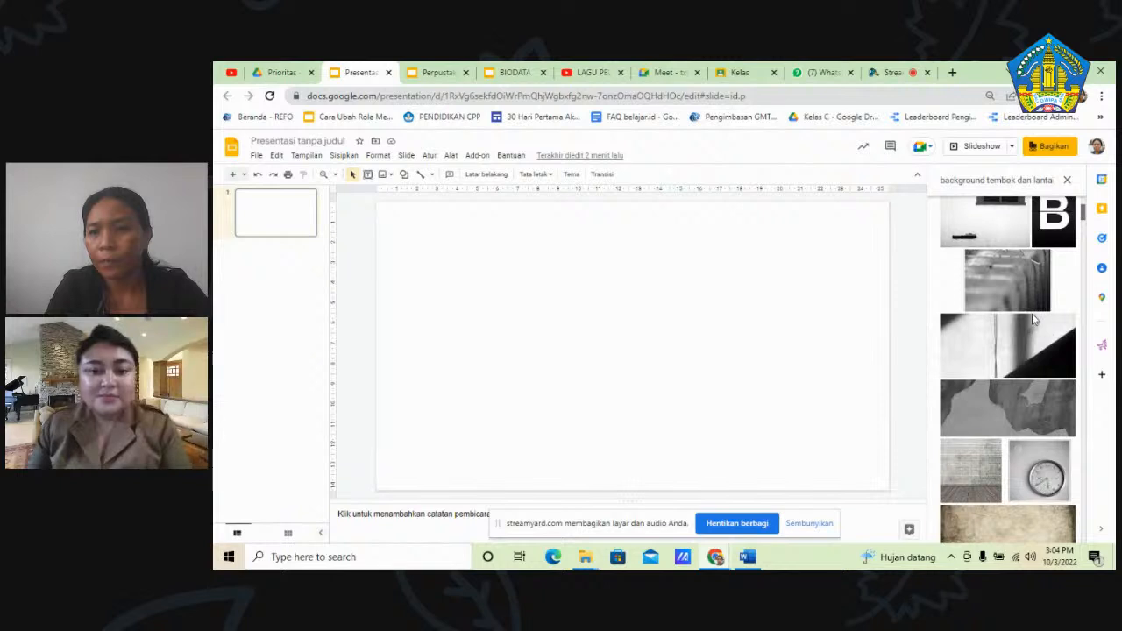
scroll(1035, 320, "down", 10)
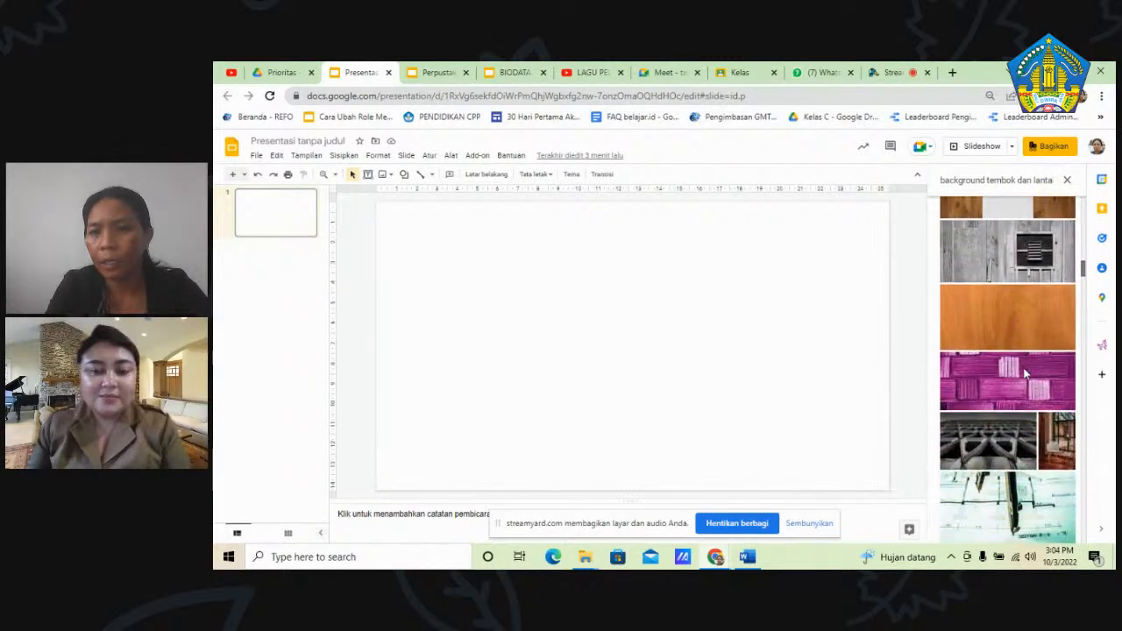
scroll(1024, 381, "down", 10)
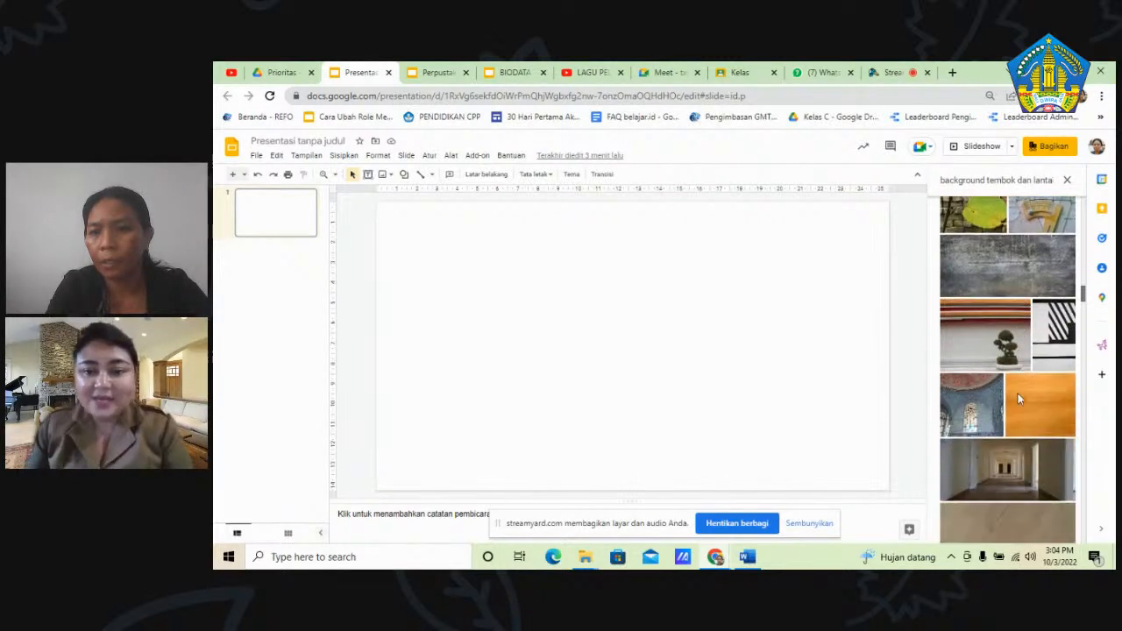
left_click(979, 352)
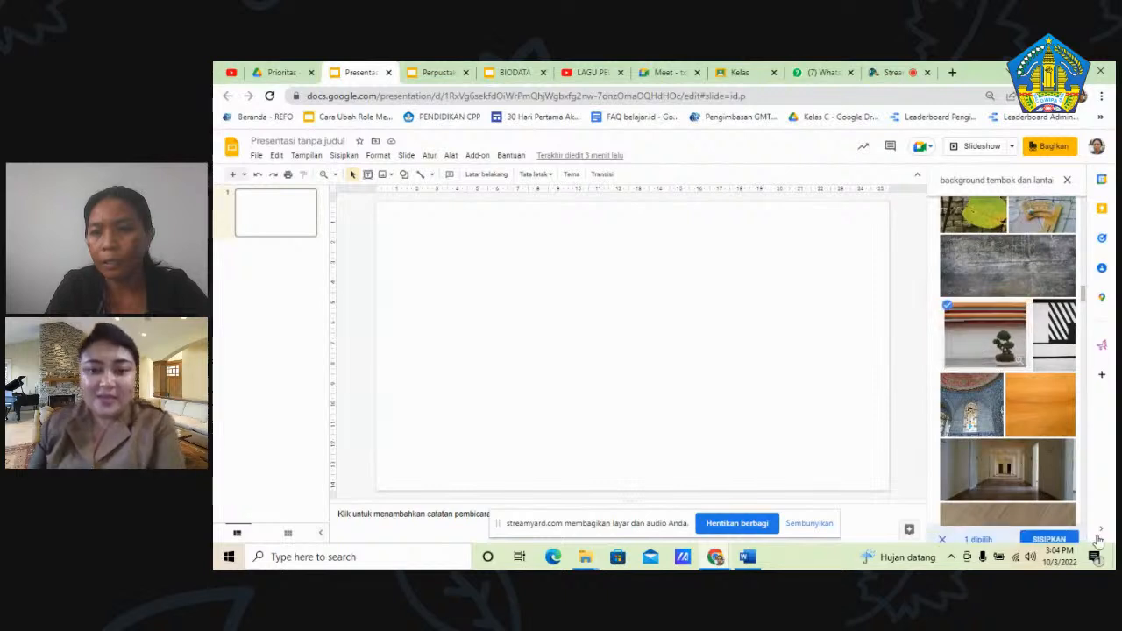
left_click(1049, 531)
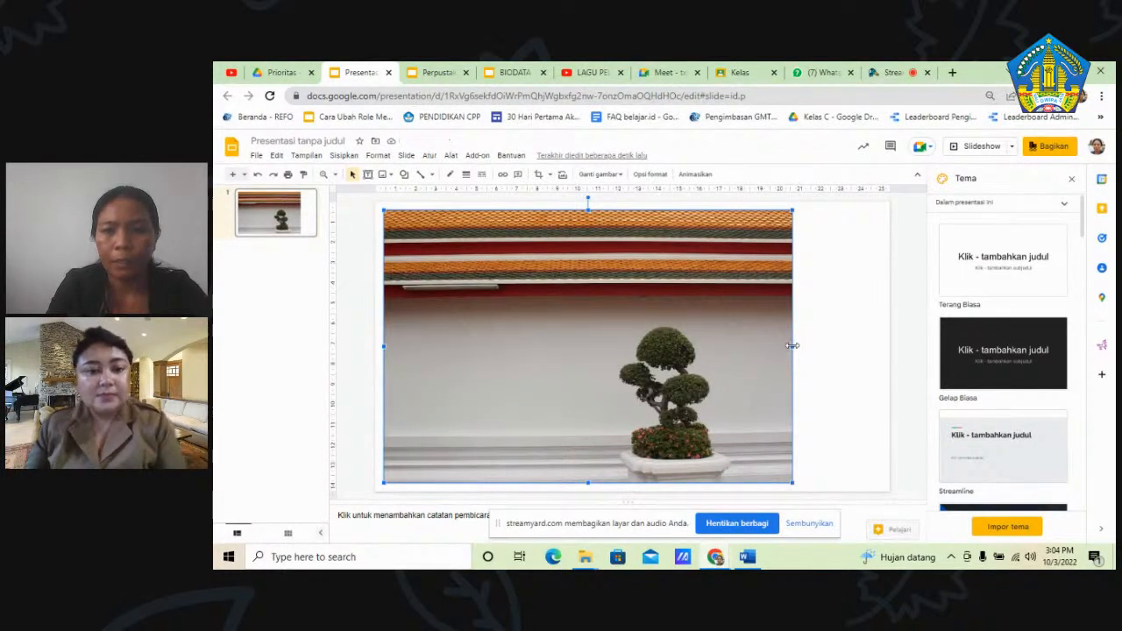
- Stretch the bonsai wall photo at its side and upper edges so that it covers nearly the whole slide
left_click_drag(792, 344, 890, 338)
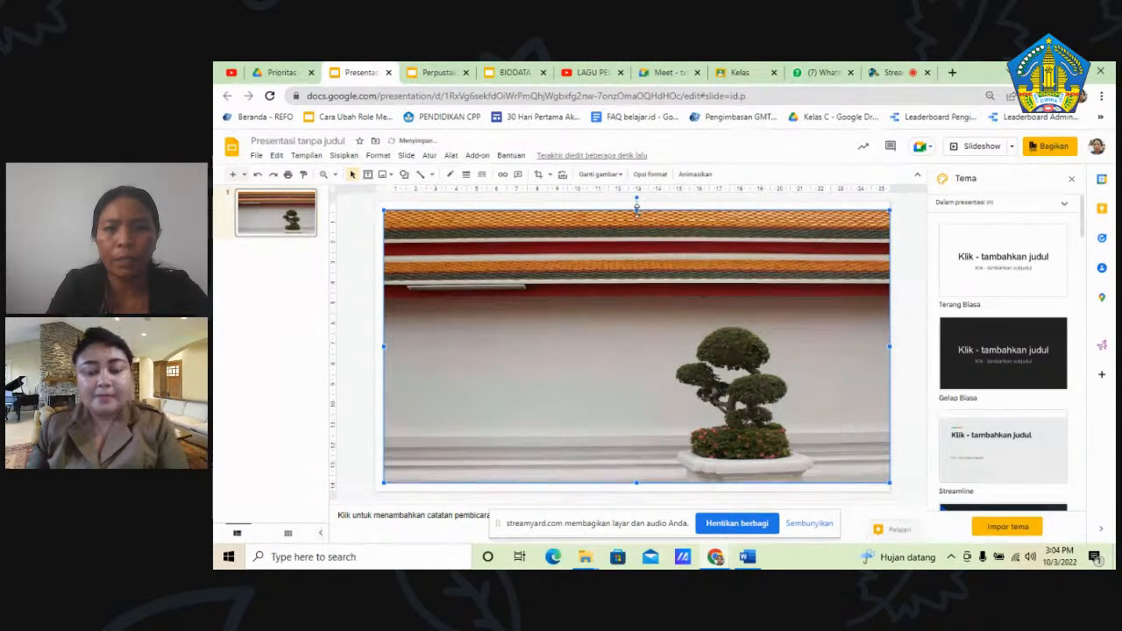
left_click_drag(636, 208, 637, 198)
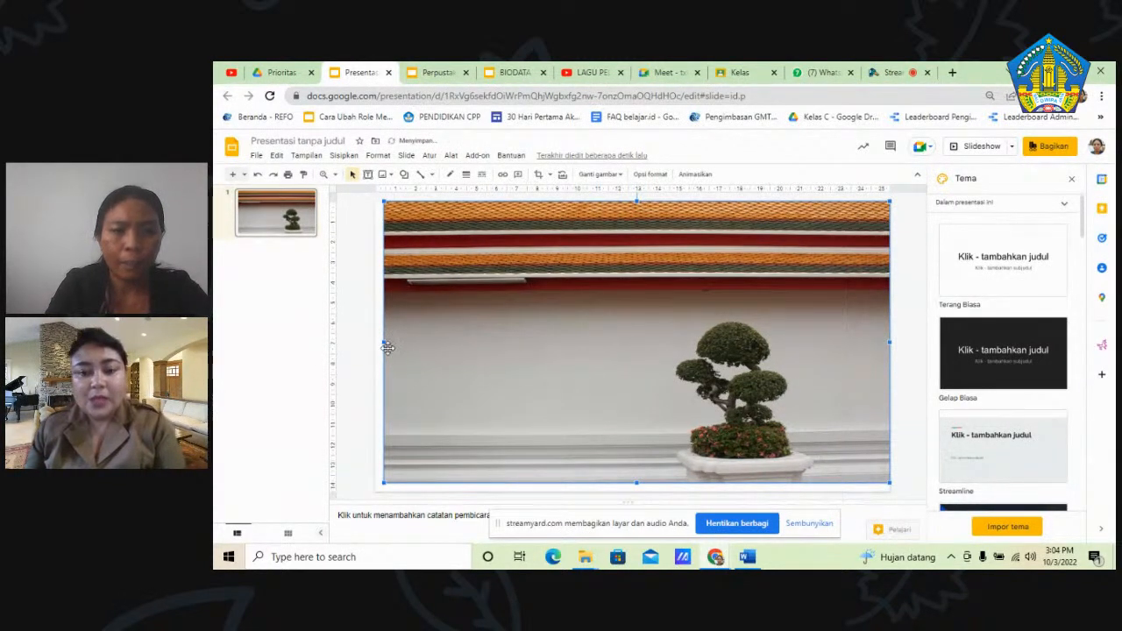
left_click_drag(381, 343, 375, 342)
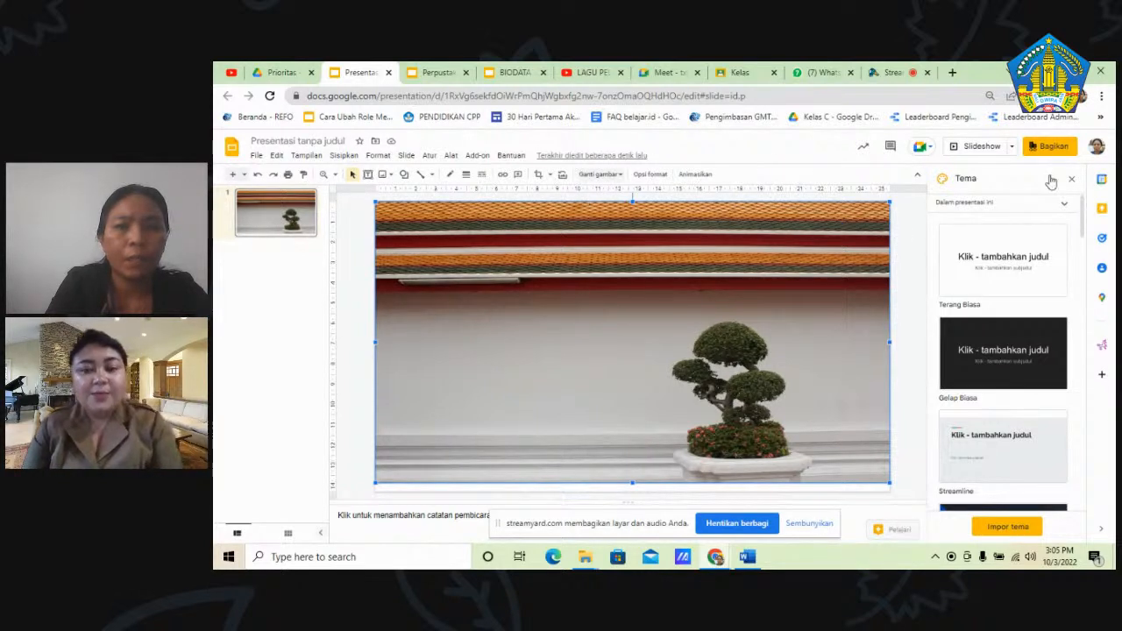
- Search the web for an image to insert with the query "rak buku kosong" and look through the results
left_click(343, 158)
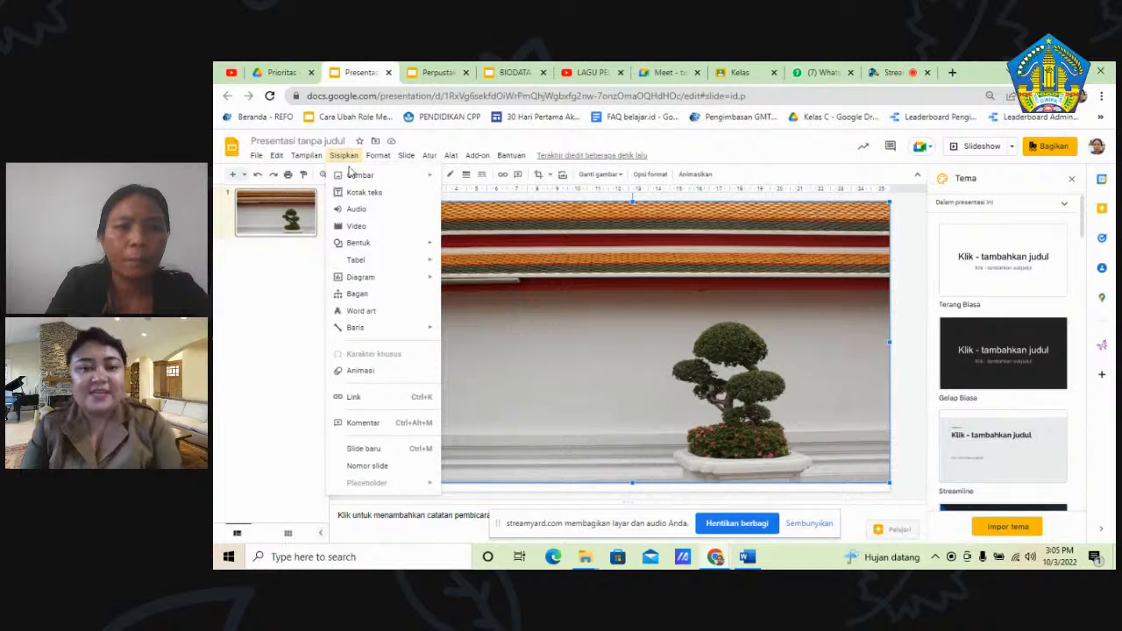
mouse_move(389, 180)
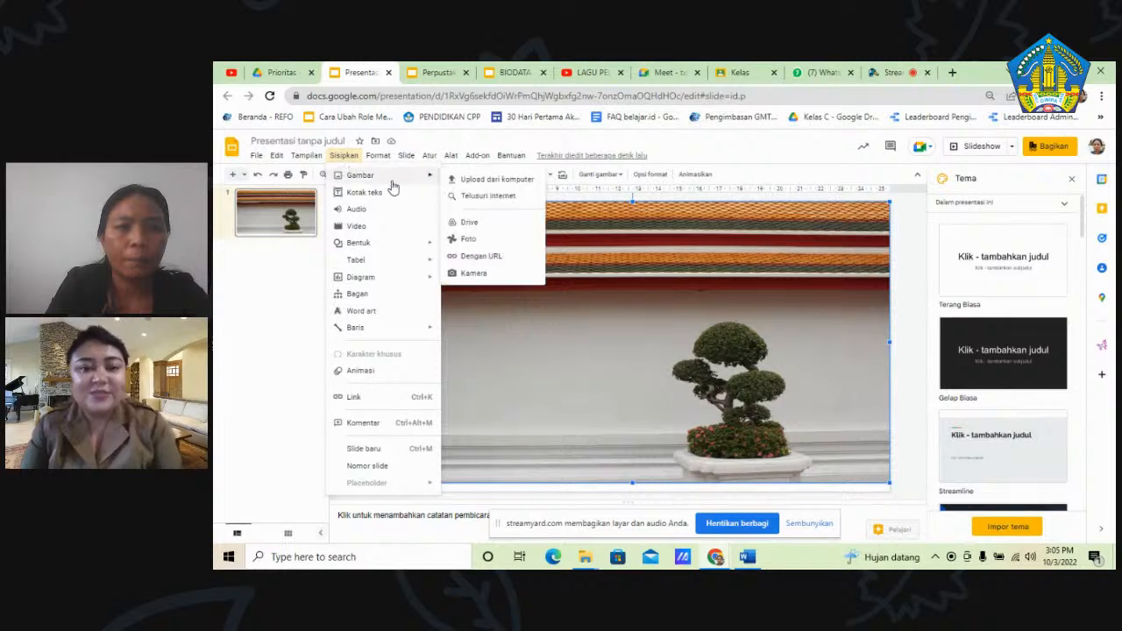
left_click(490, 196)
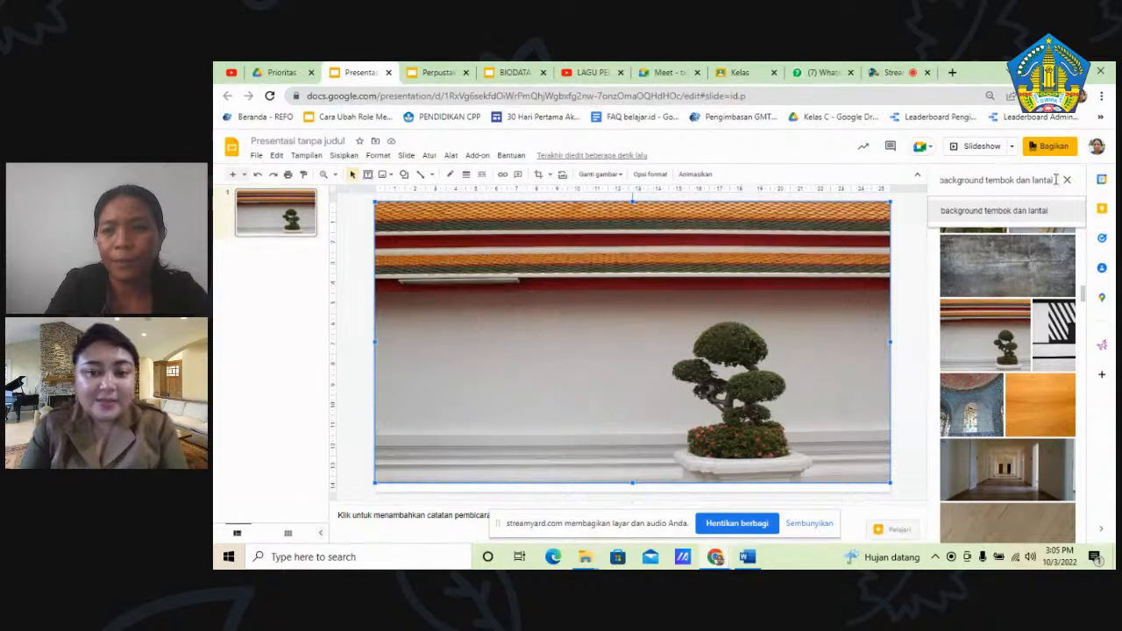
key("BackSpace")
key("BackSpace")
key("BackSpace")
key("BackSpace")
key("BackSpace")
key("BackSpace")
key("BackSpace")
key("BackSpace")
key("BackSpace")
key("BackSpace")
key("BackSpace")
key("BackSpace")
key("BackSpace")
key("BackSpace")
key("BackSpace")
key("BackSpace")
key("BackSpace")
key("BackSpace")
key("BackSpace")
key("BackSpace")
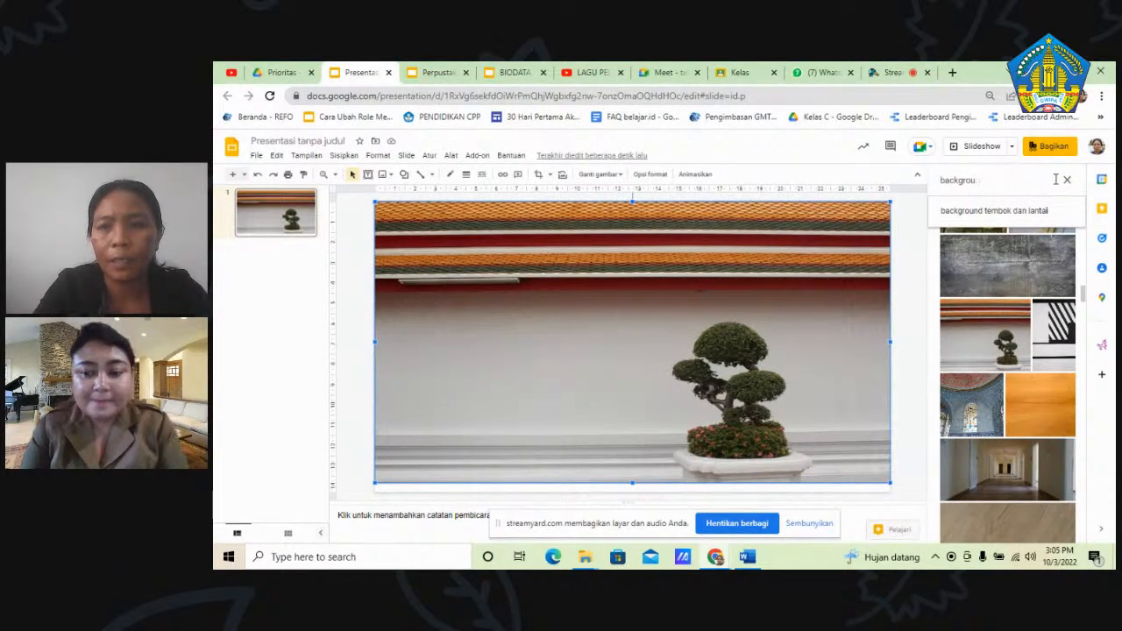
type("rak")
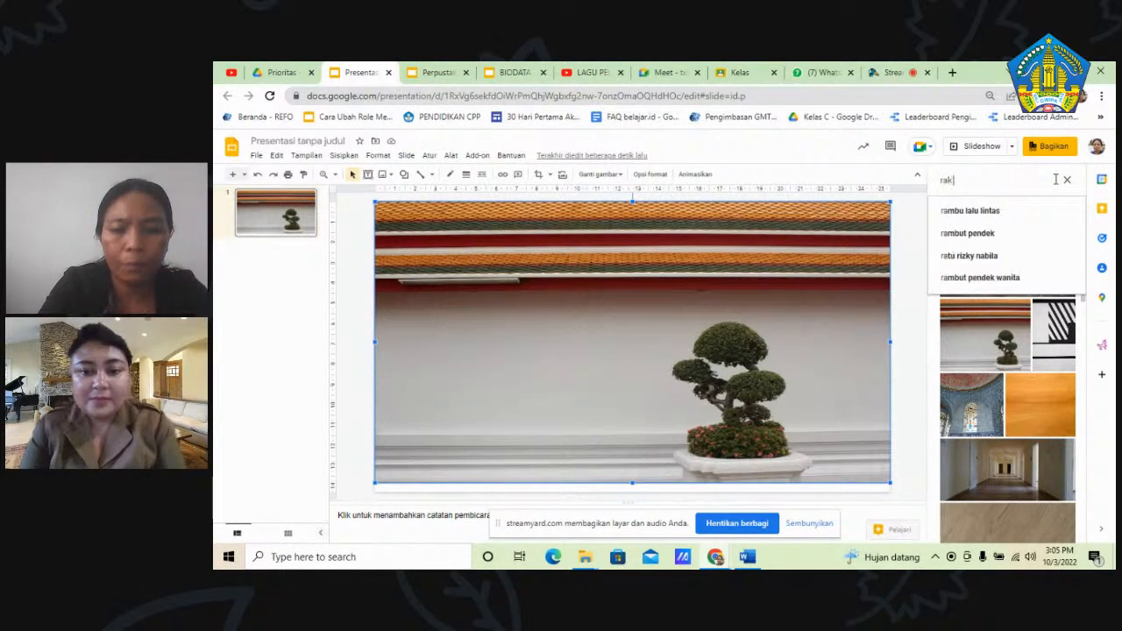
type(" buku koson")
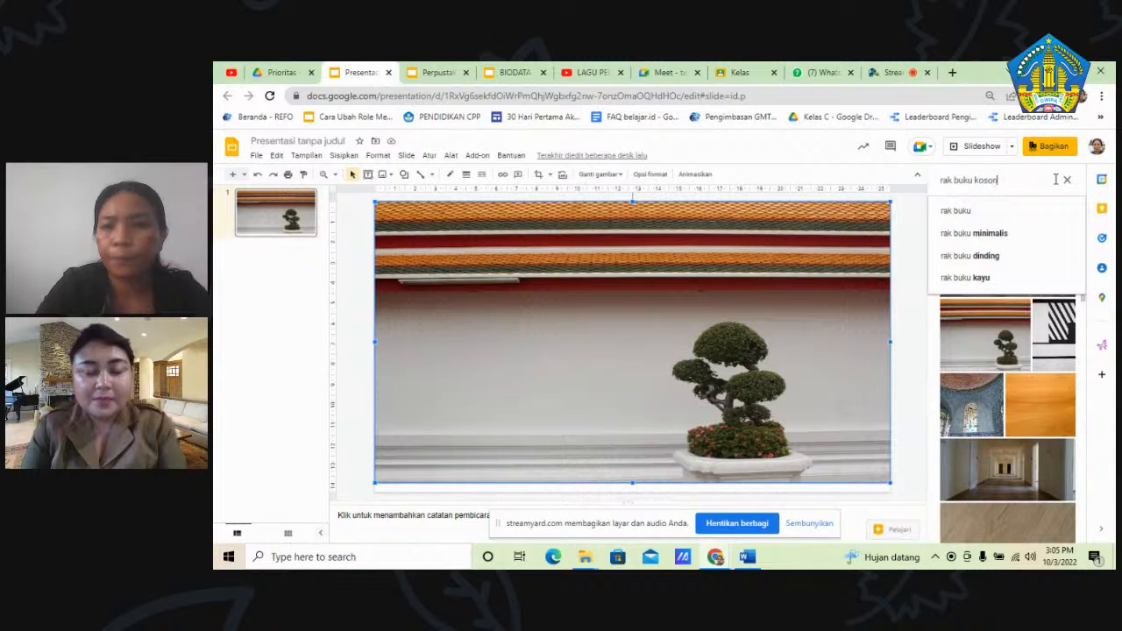
type("g")
left_click(995, 213)
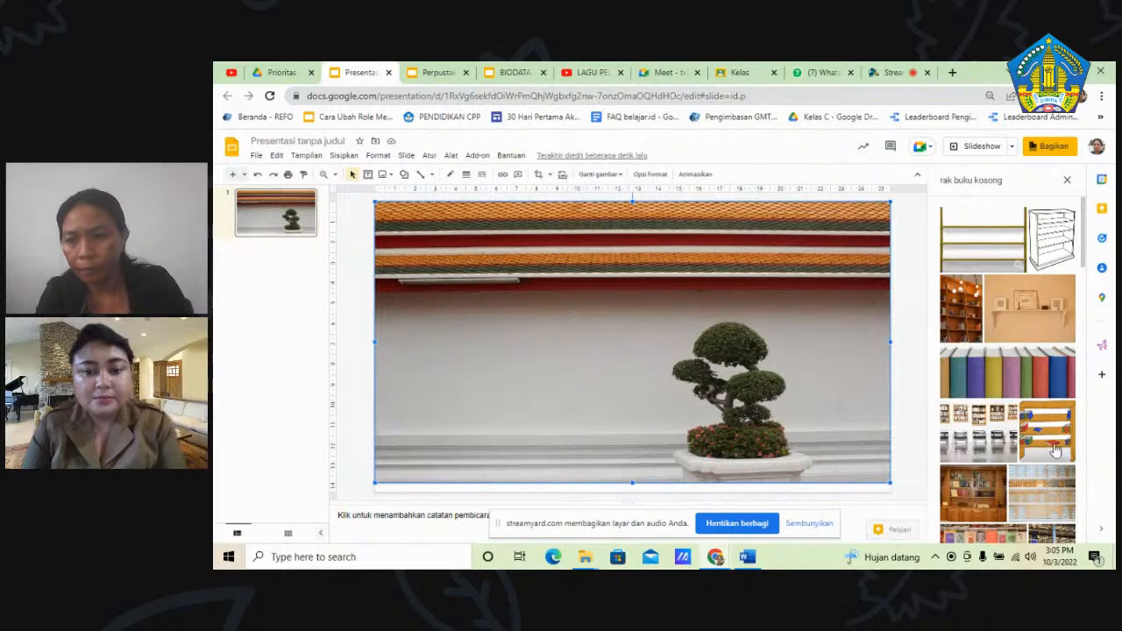
left_click_drag(1085, 261, 1093, 479)
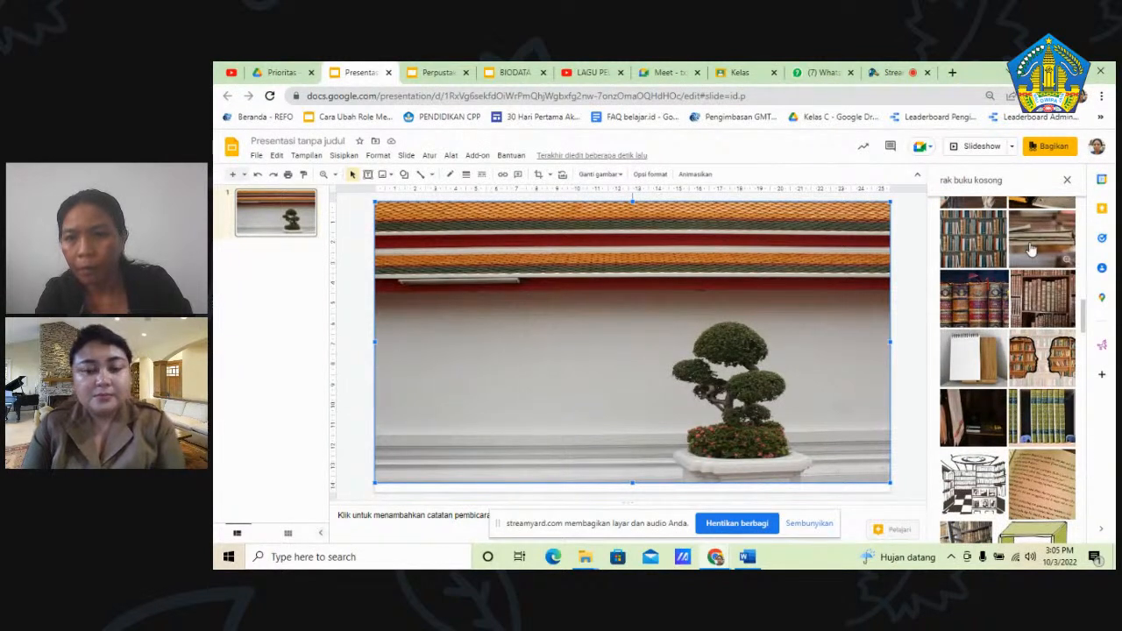
- Shorten the image search query to "rak kosong" and insert the picture of the empty yellow shelf
left_click(973, 180)
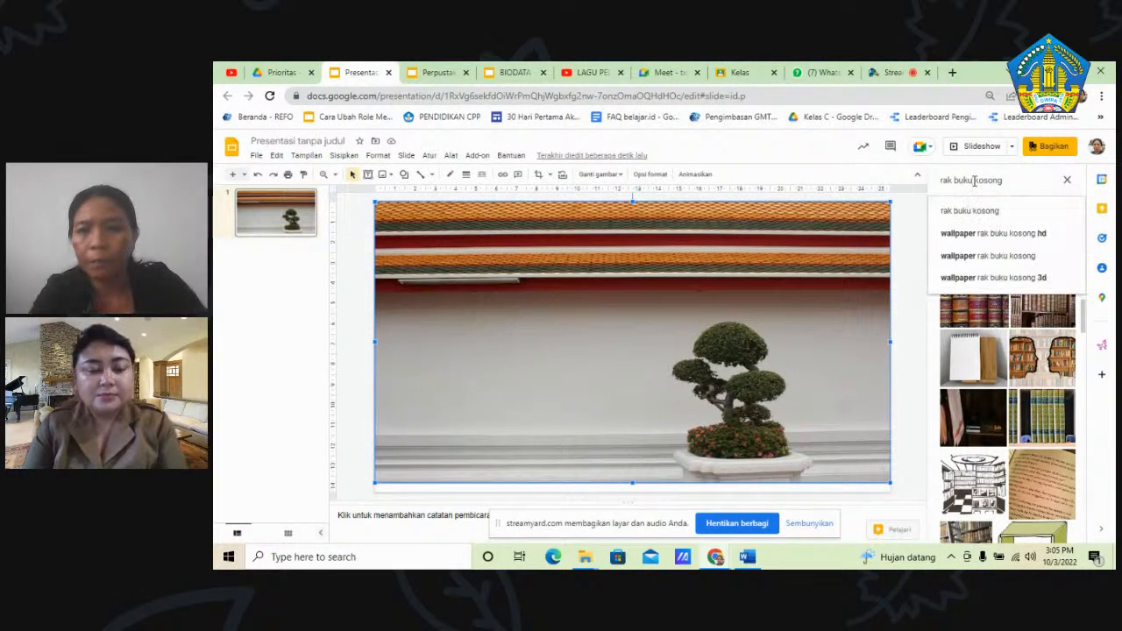
key("BackSpace")
key("BackSpace")
key("BackSpace")
key("BackSpace")
key("BackSpace")
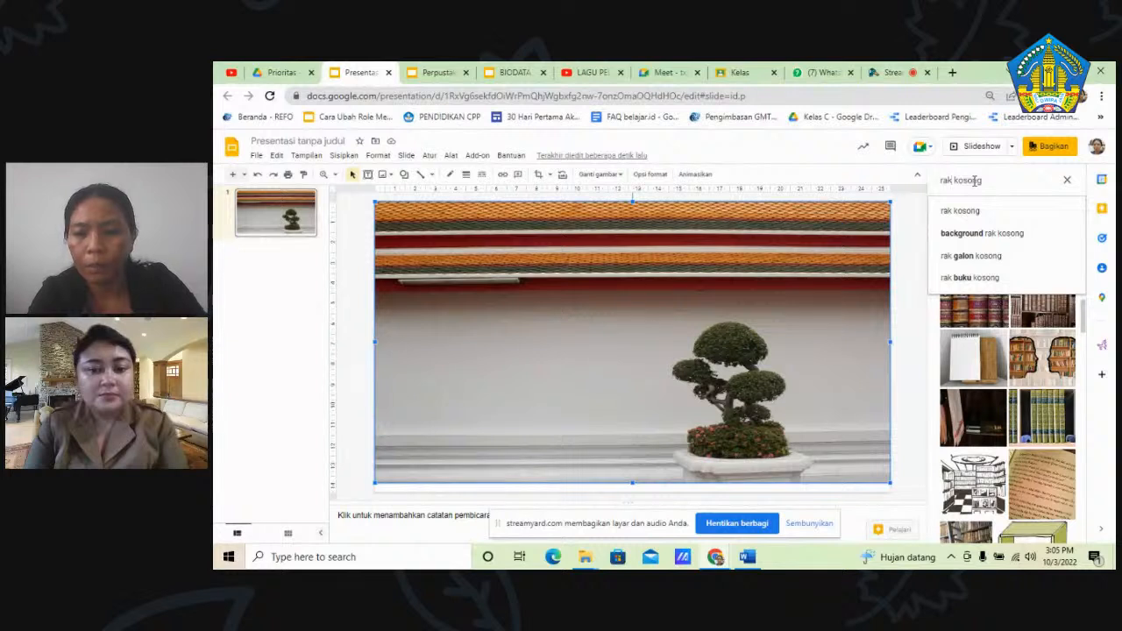
key("Return")
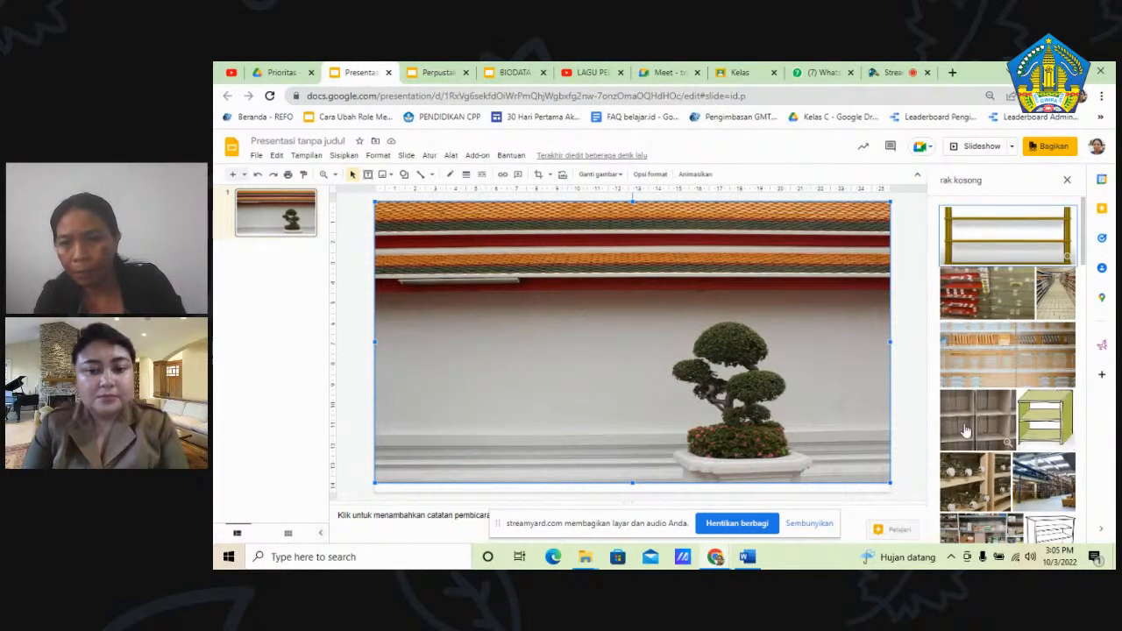
left_click(993, 251)
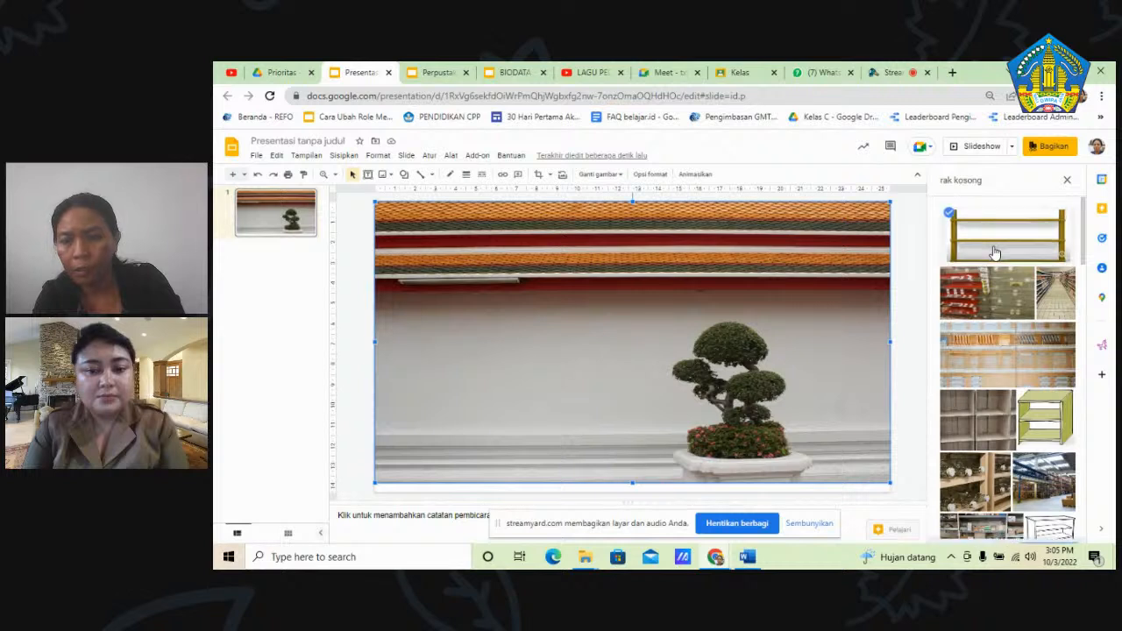
left_click(1048, 529)
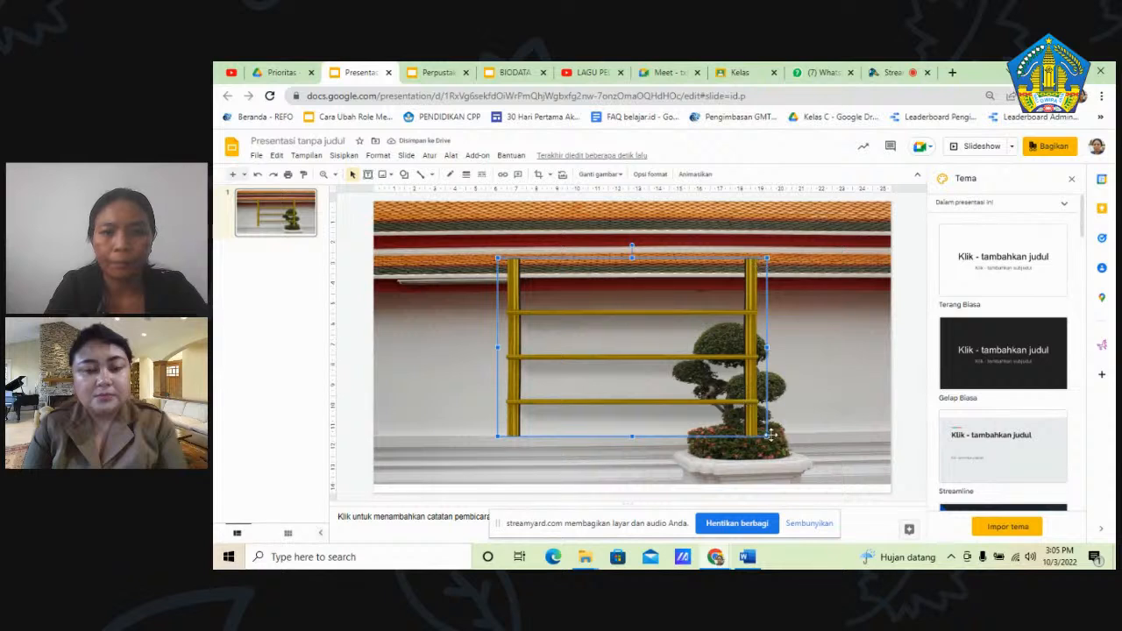
- Shrink the yellow shelf picture and place it against the white wall to the left of the bonsai
left_click_drag(768, 437, 701, 393)
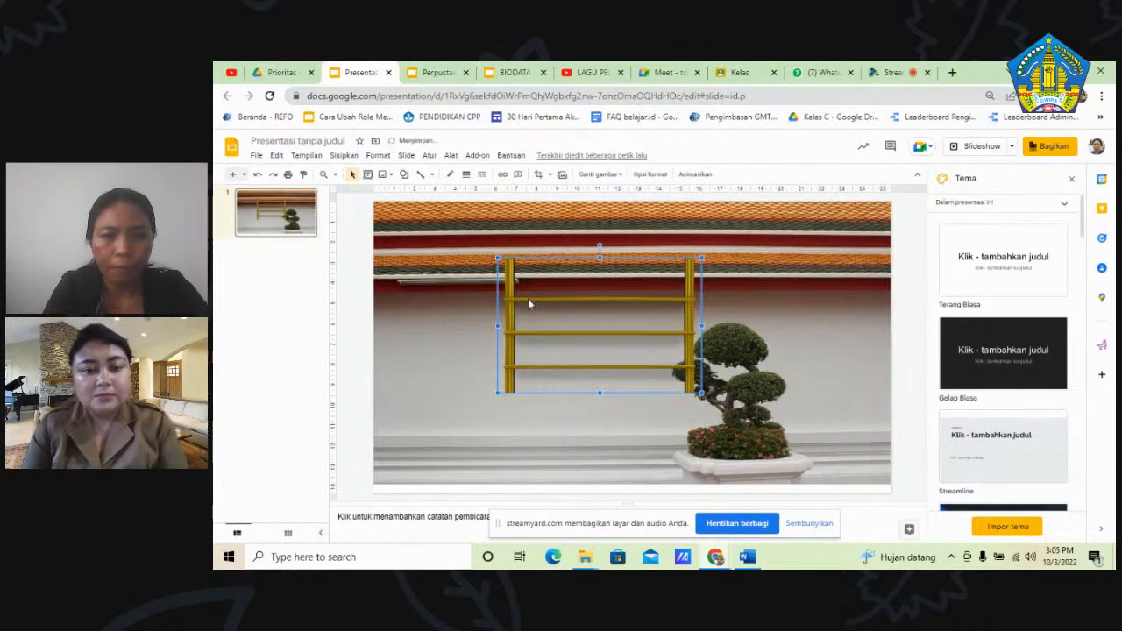
left_click_drag(428, 334, 427, 335)
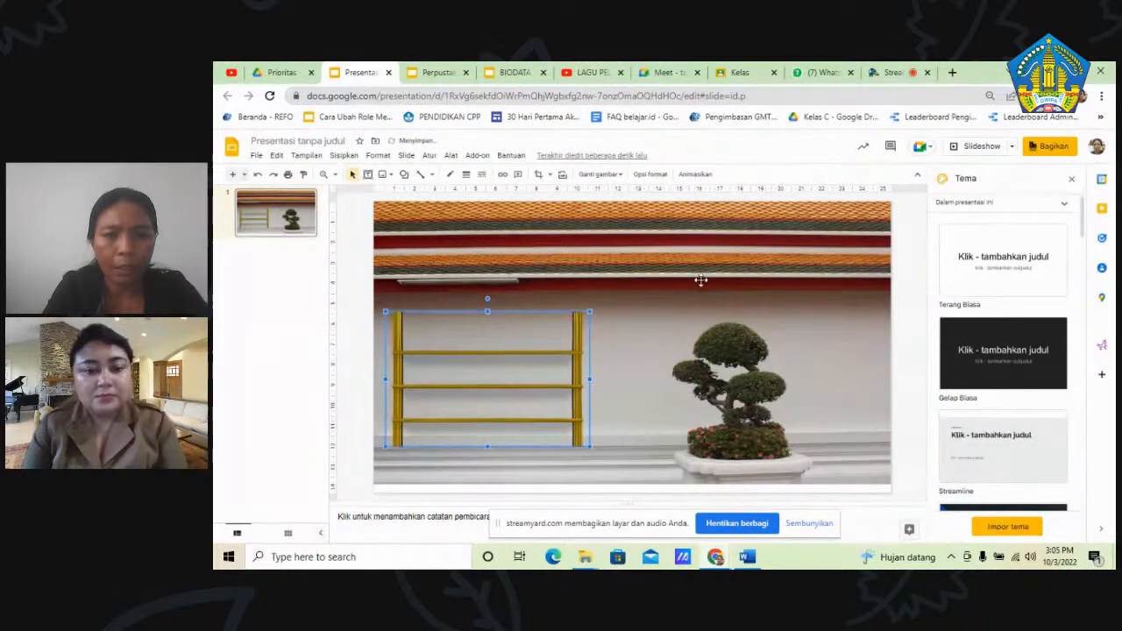
left_click(852, 319)
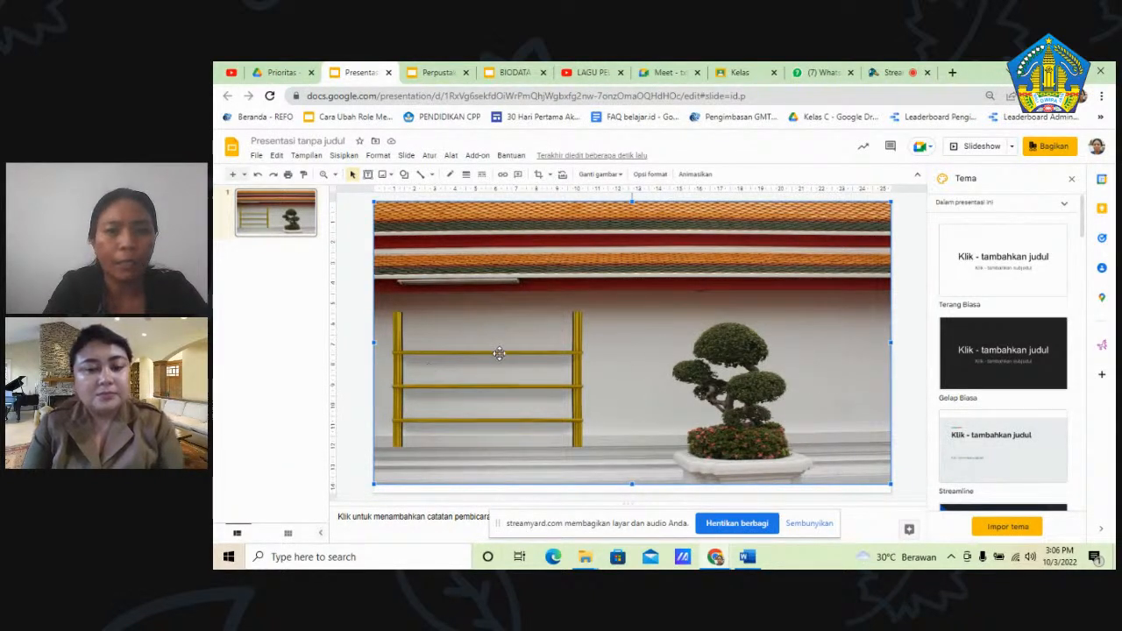
left_click(459, 347)
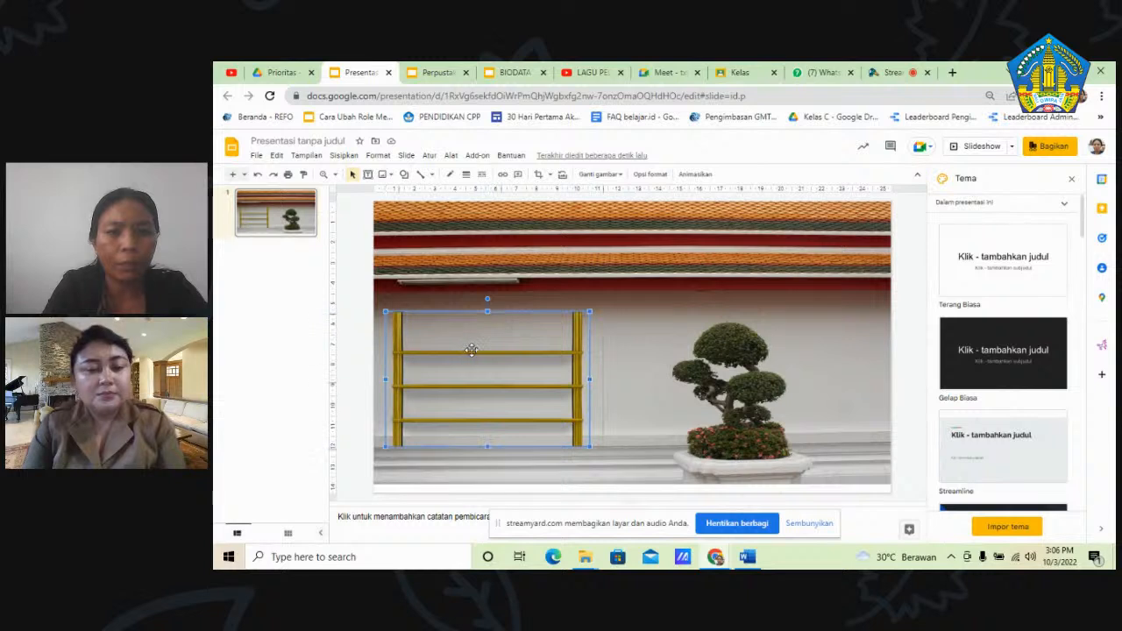
left_click_drag(480, 349, 502, 352)
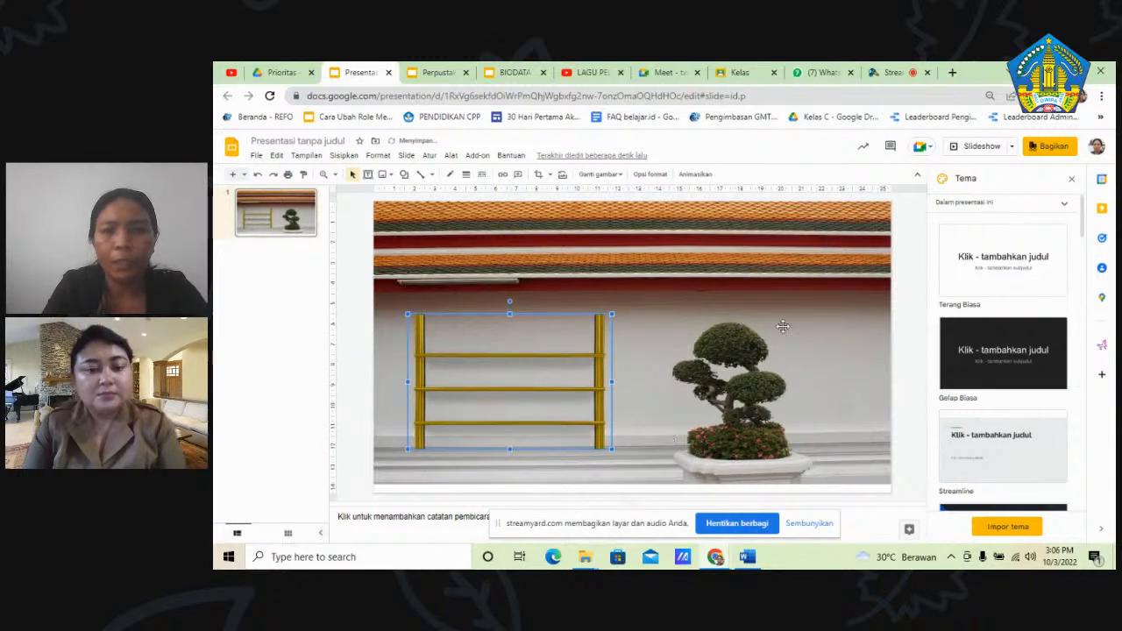
left_click(849, 317)
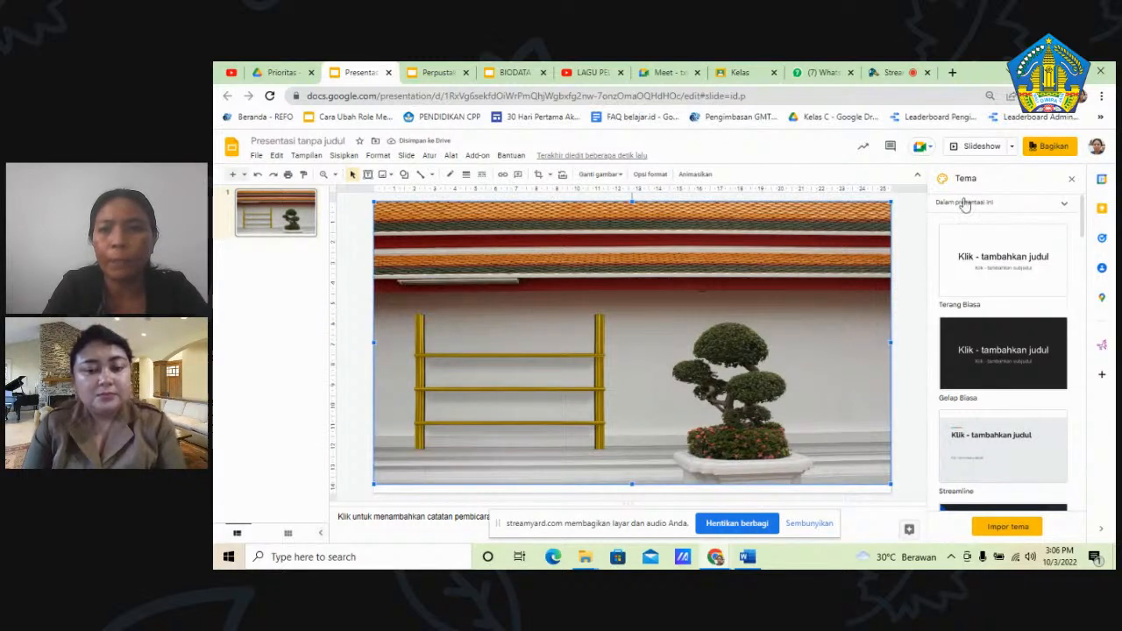
- Search the web for another image to insert, using the query "kursi baca"
left_click(345, 156)
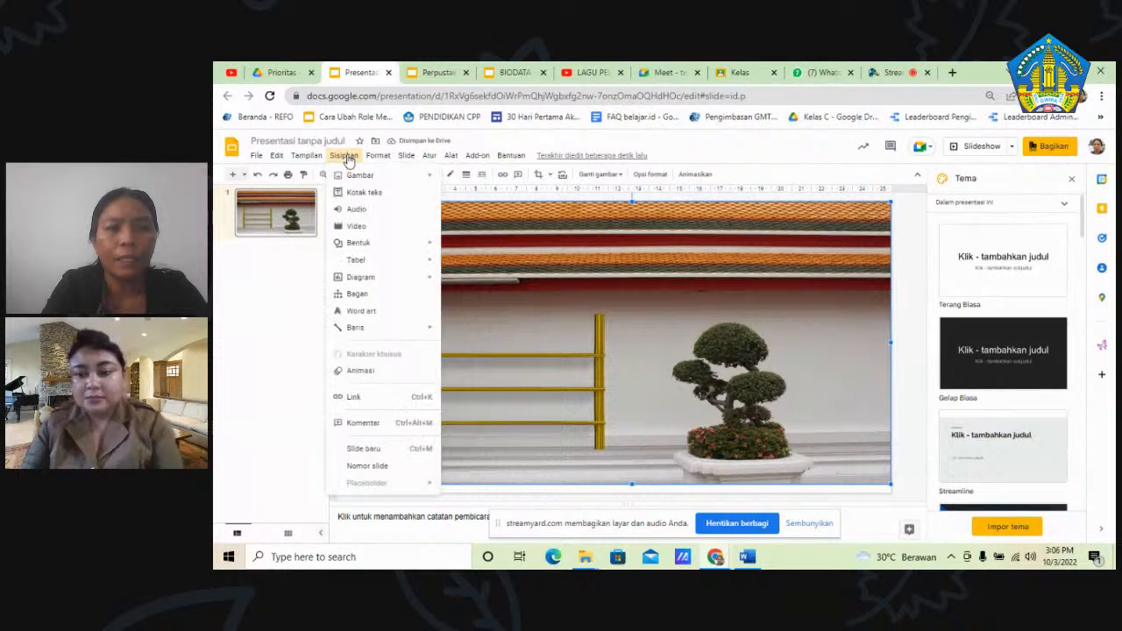
mouse_move(383, 178)
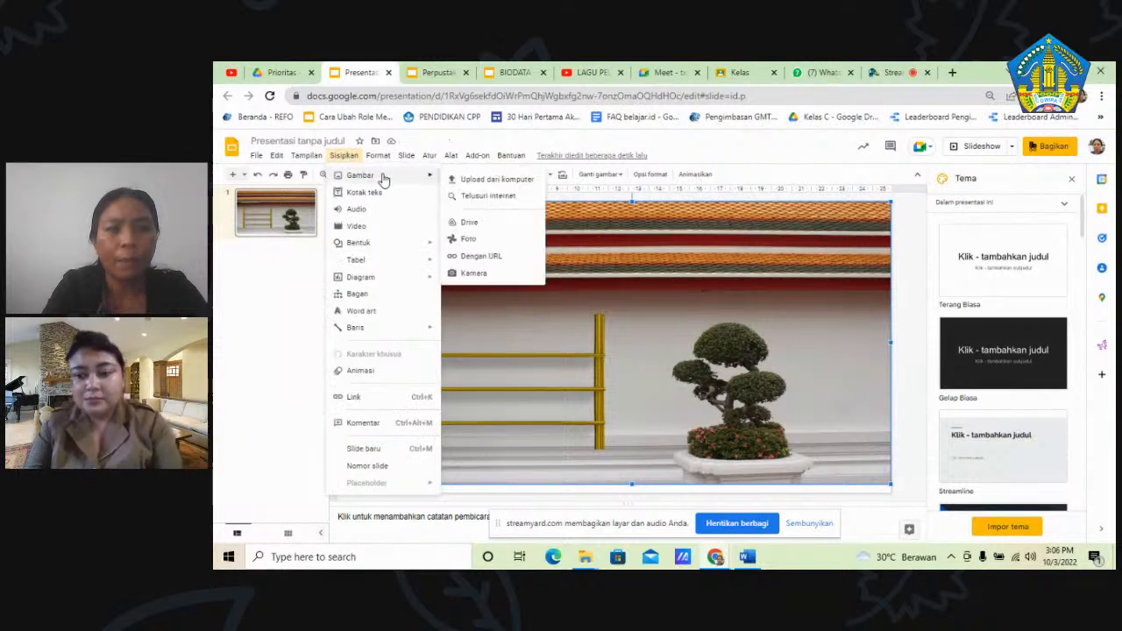
left_click(484, 197)
left_click(1030, 182)
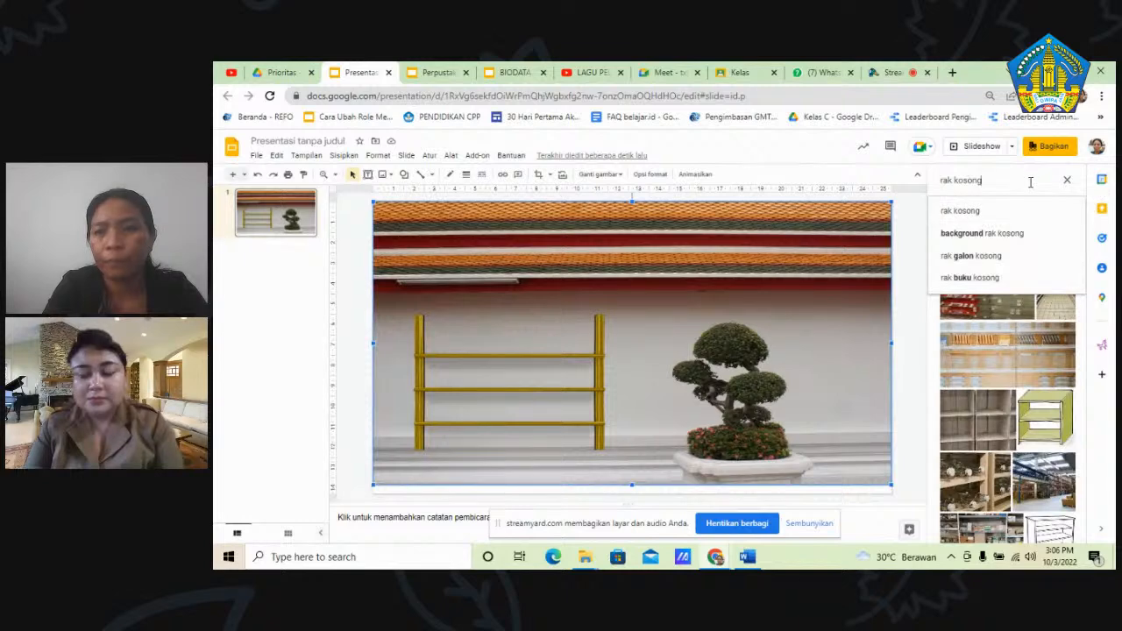
key("BackSpace")
key("BackSpace")
key("BackSpace")
key("BackSpace")
key("BackSpace")
key("BackSpace")
key("BackSpace")
key("BackSpace")
key("BackSpace")
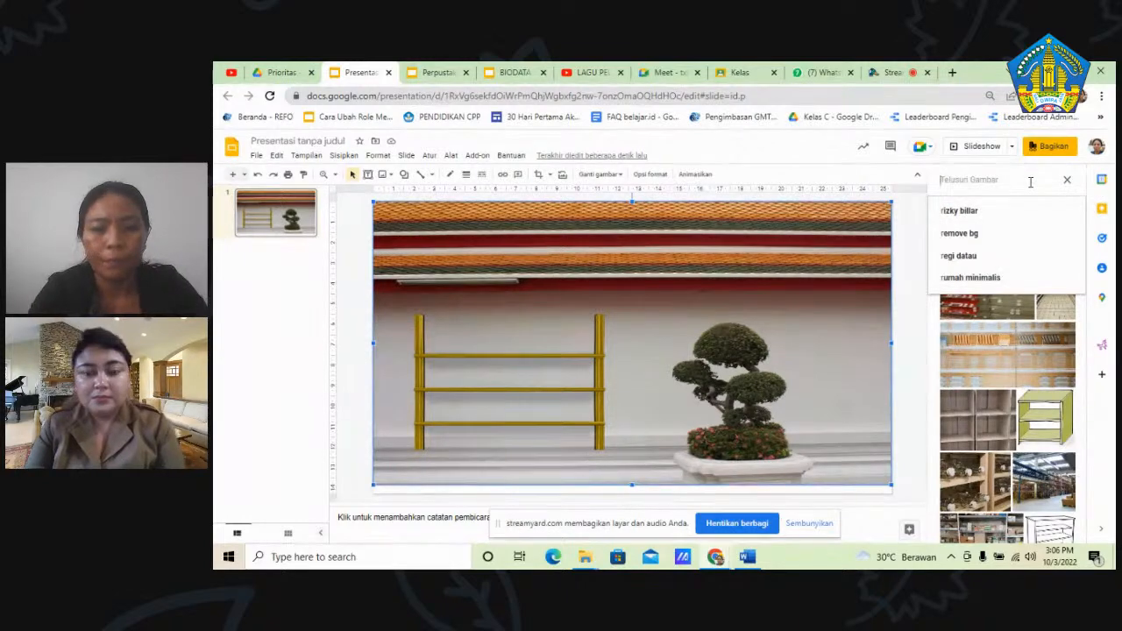
type("kun")
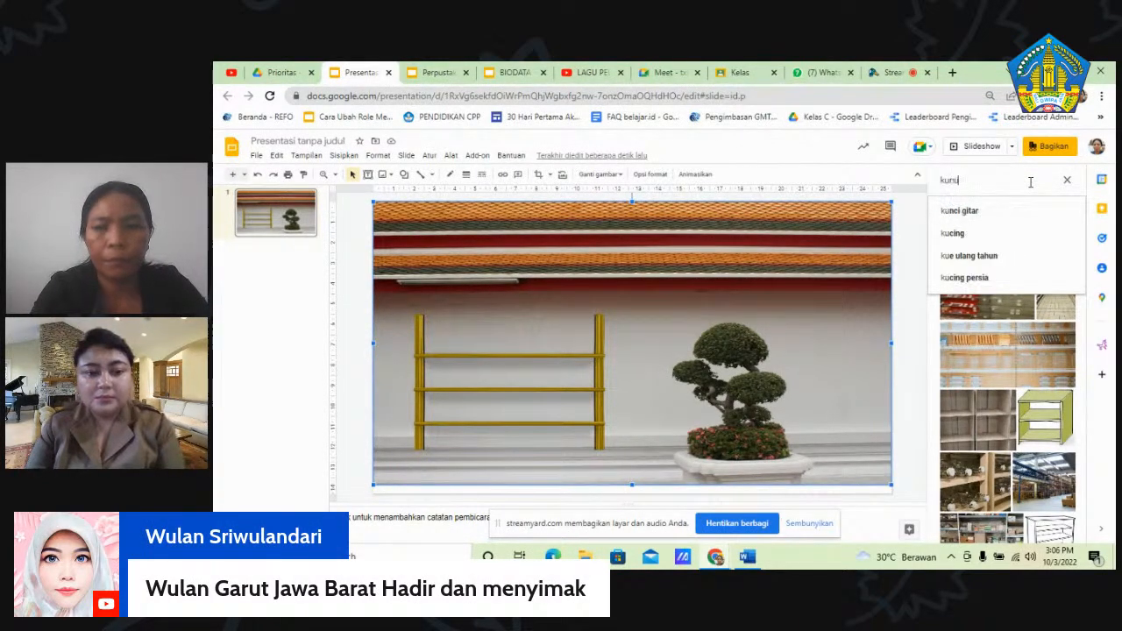
key("BackSpace")
type("rsi baca")
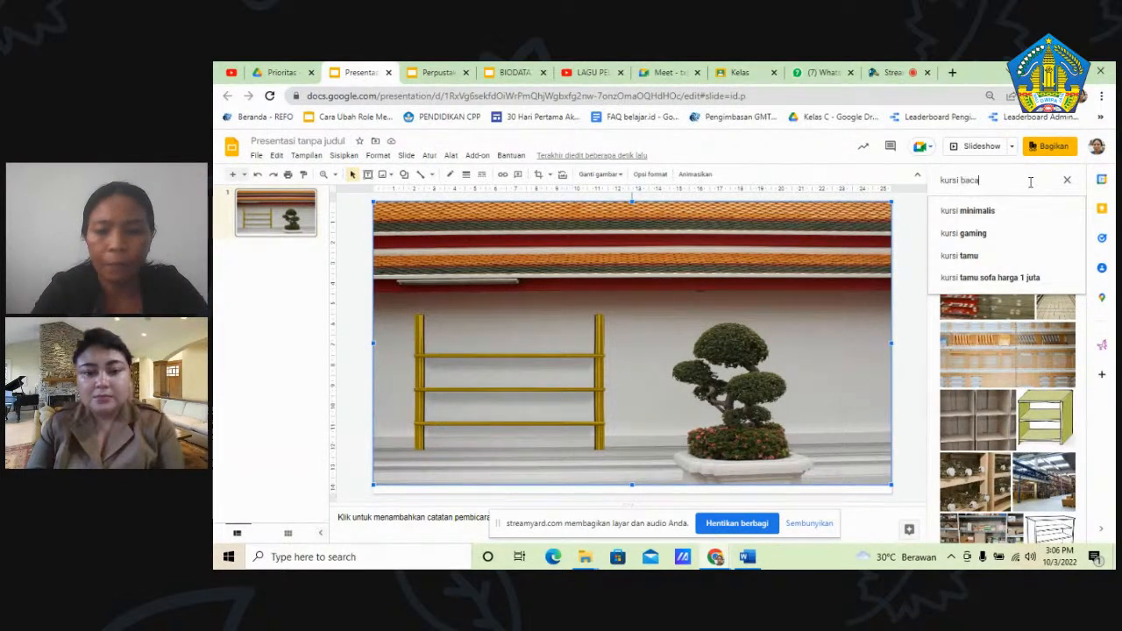
key("Return")
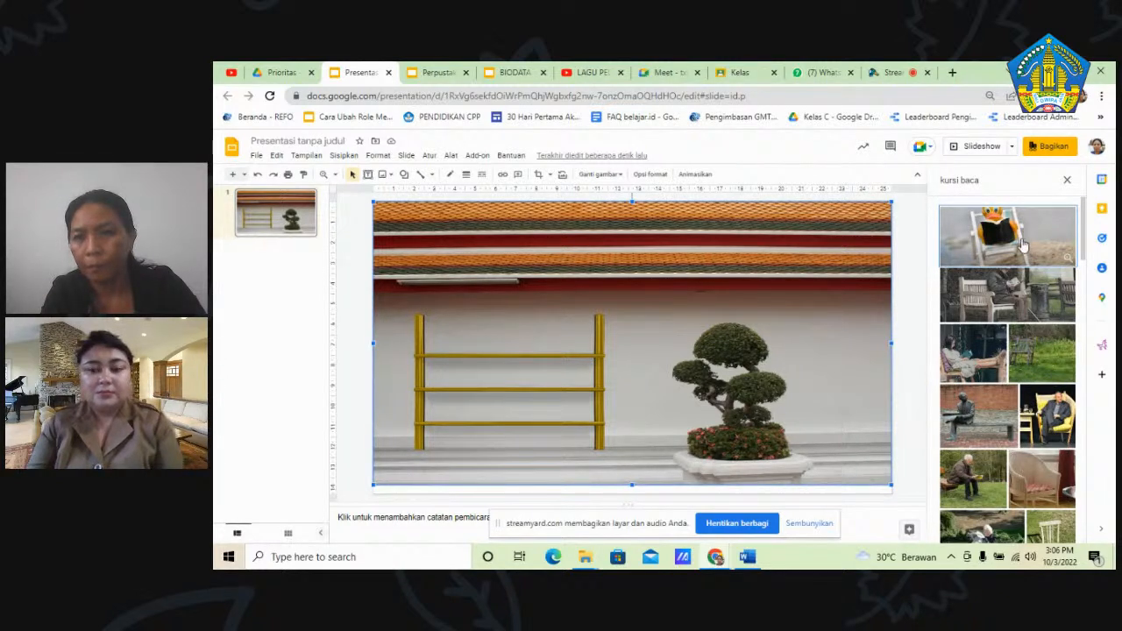
- Refine the image search to "kursi baca png" and look through the results for a suitable reading chair picture
left_click(1009, 183)
type("p")
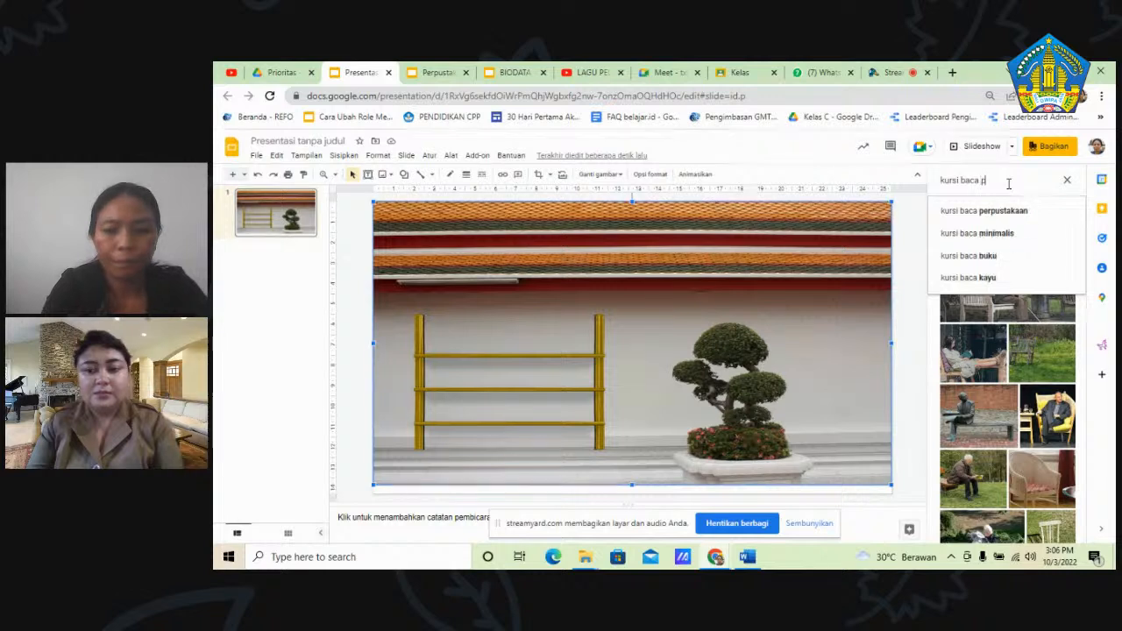
type("rg")
key("Return")
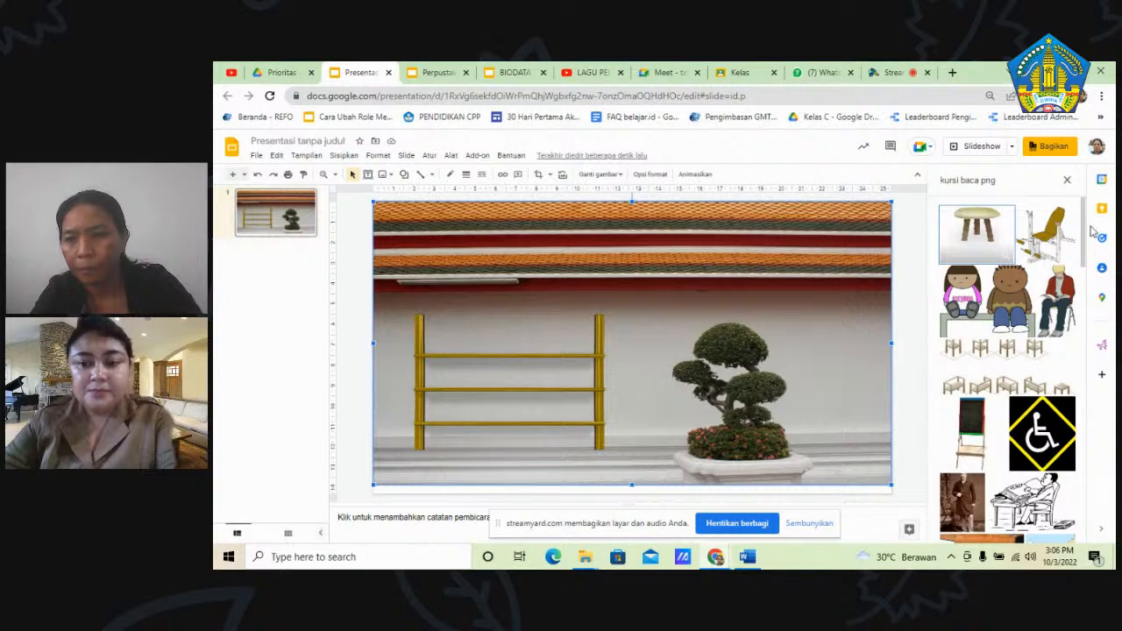
left_click_drag(1084, 215, 1093, 554)
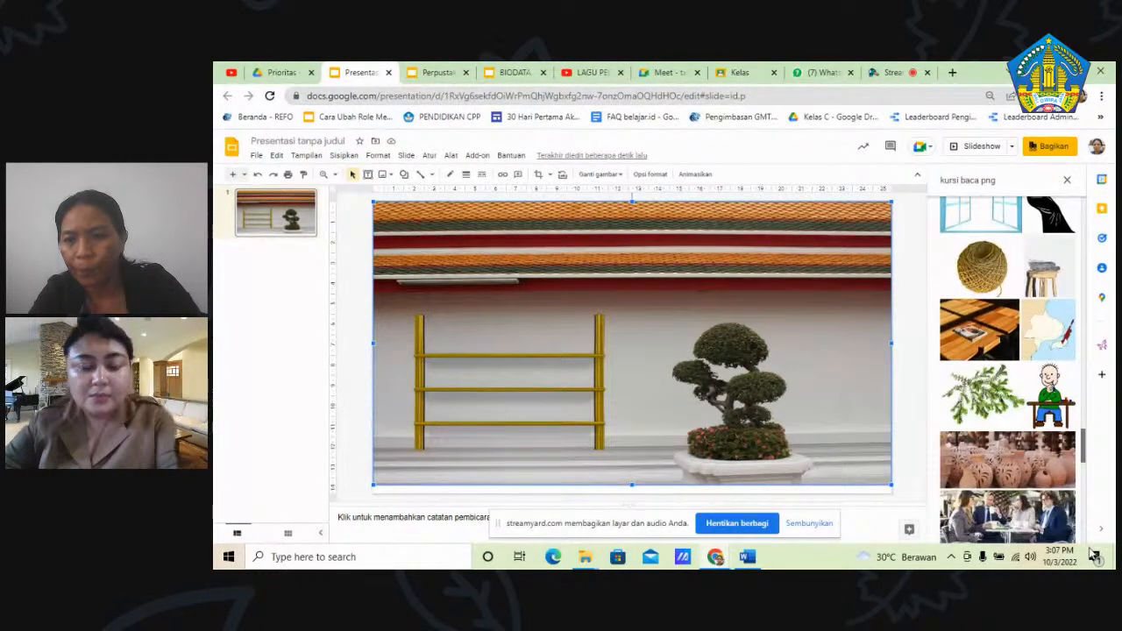
- Insert the cartoon of a boy in a green shirt sitting at a desk and shrink it to about two thirds
left_click(1045, 419)
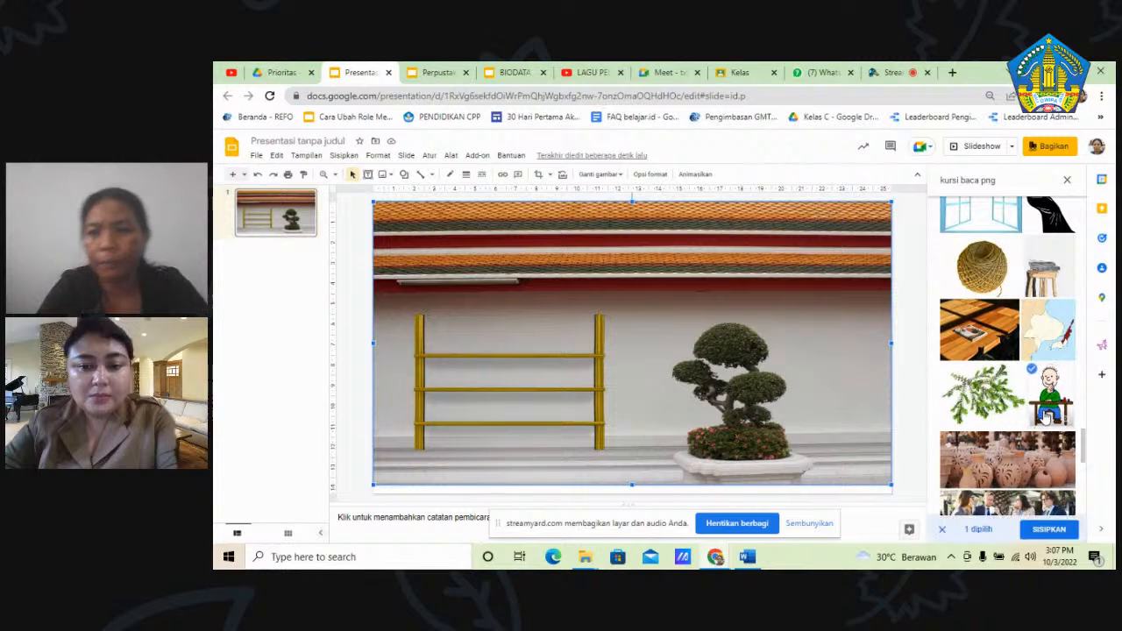
left_click(1046, 529)
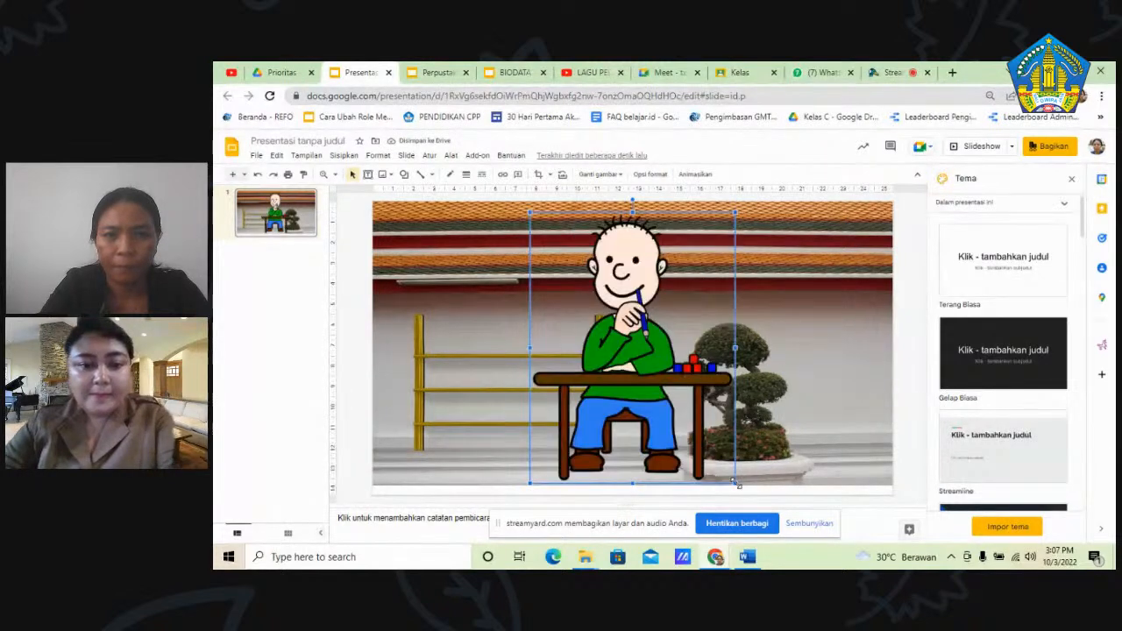
left_click_drag(738, 483, 668, 391)
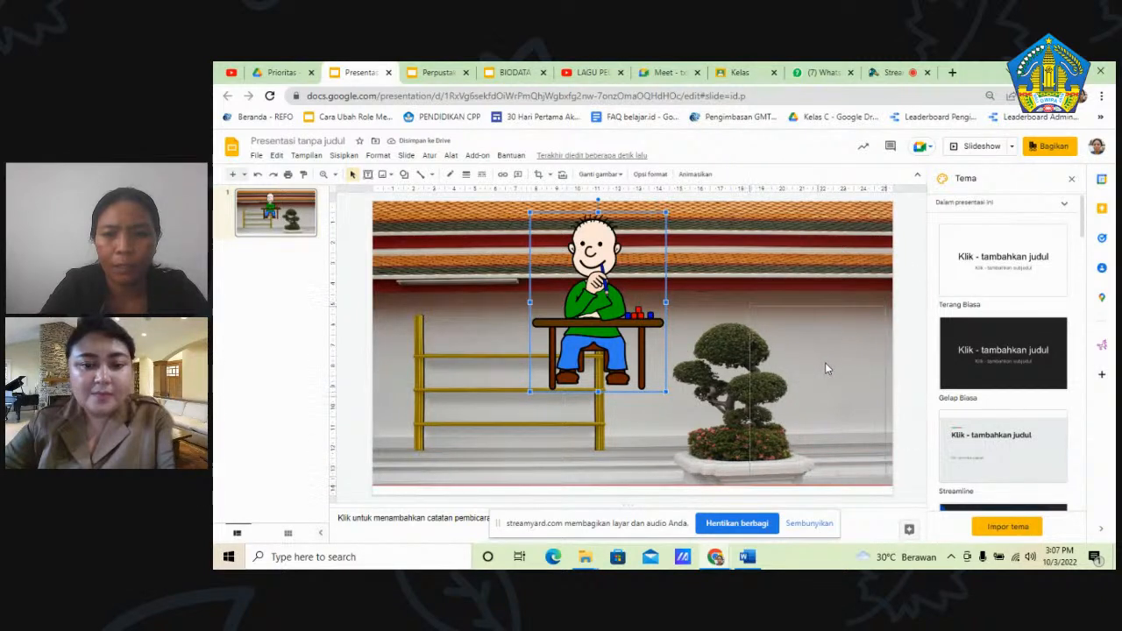
- Place the cartoon boy at the desk in the slide's lower-right corner beside the bonsai, then select the wall picture
left_click_drag(825, 364, 825, 362)
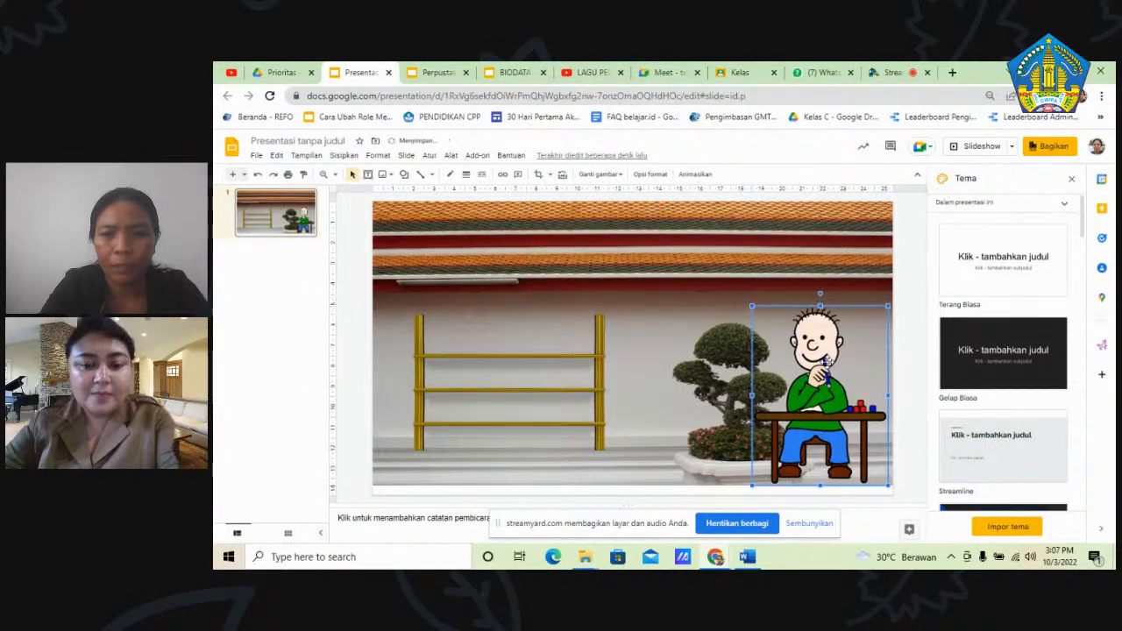
left_click(636, 328)
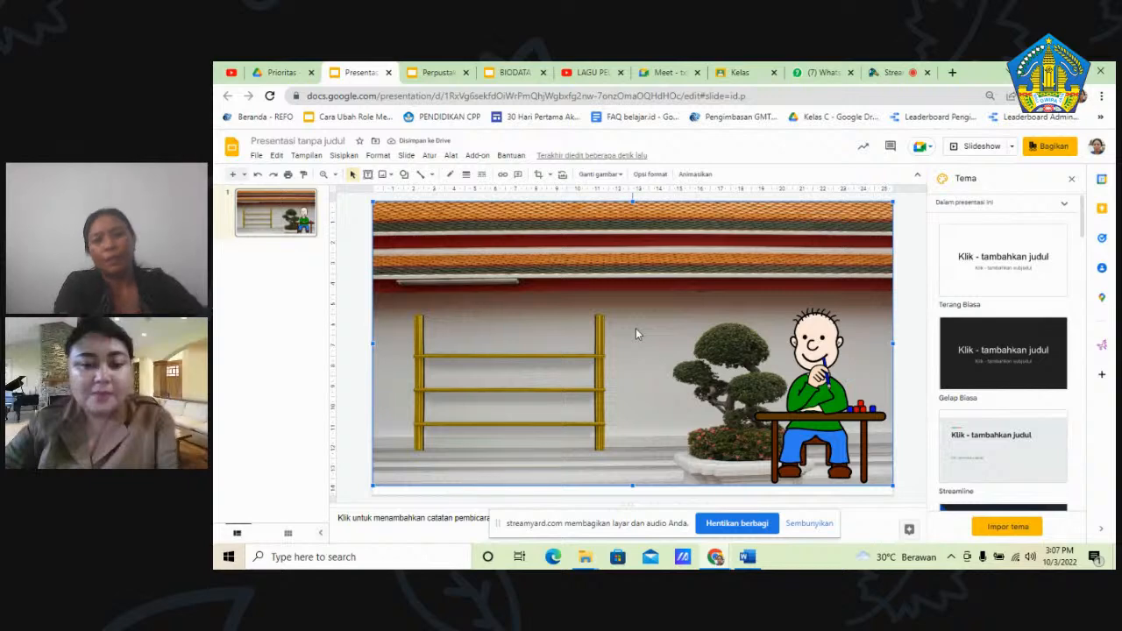
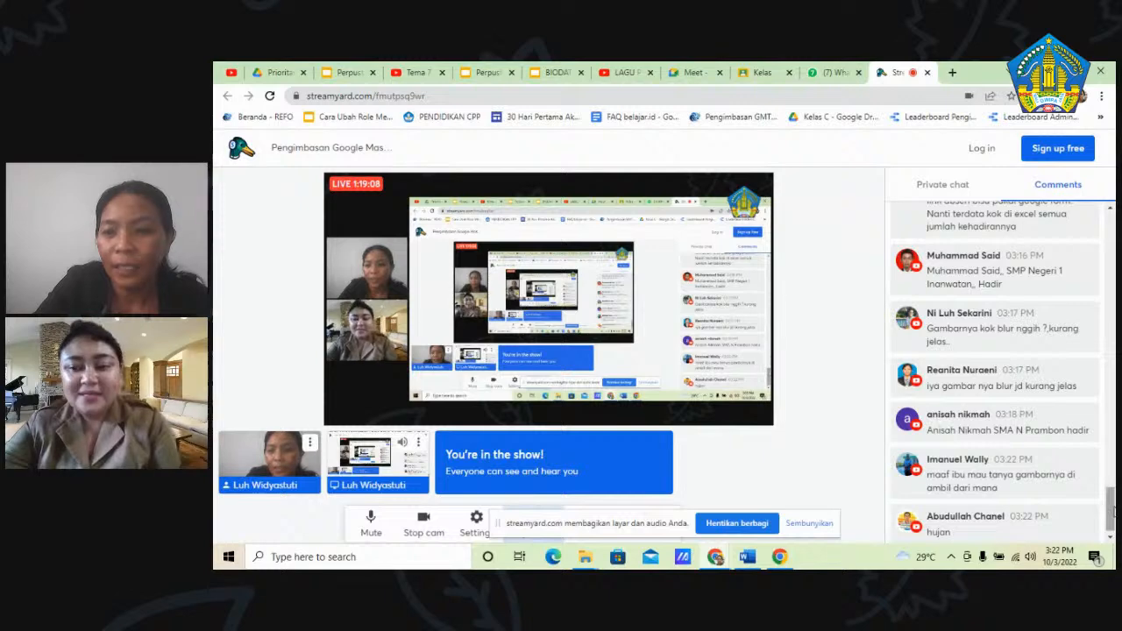
- Review the viewers' comments on the livestream, going back to earlier ones and returning to the newest
left_click_drag(1112, 519, 1111, 495)
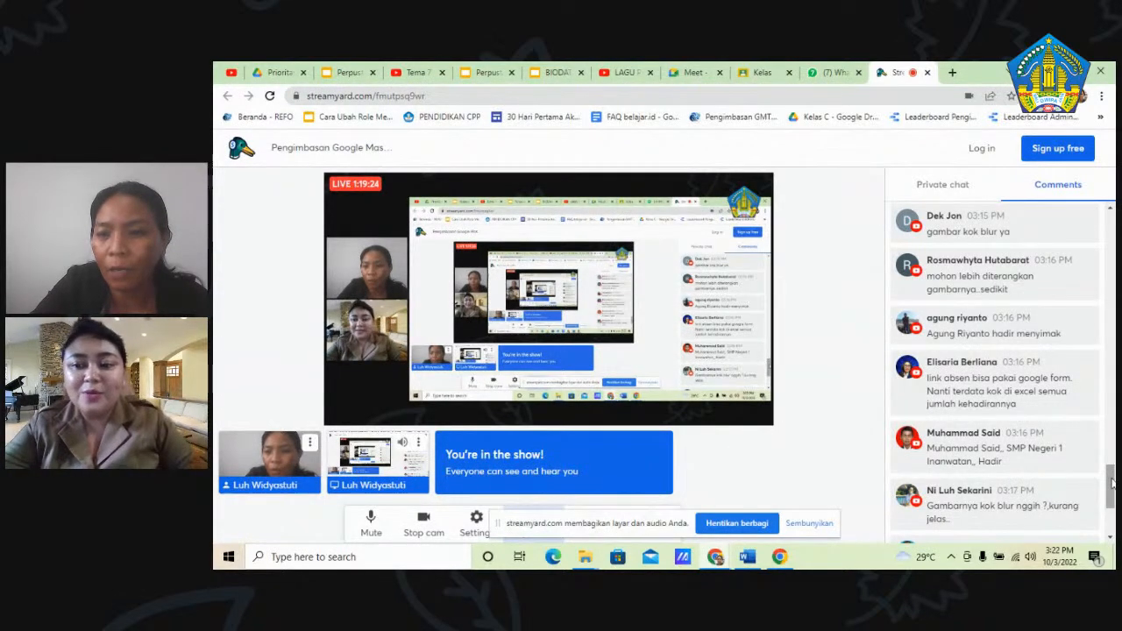
left_click_drag(1112, 483, 1112, 496)
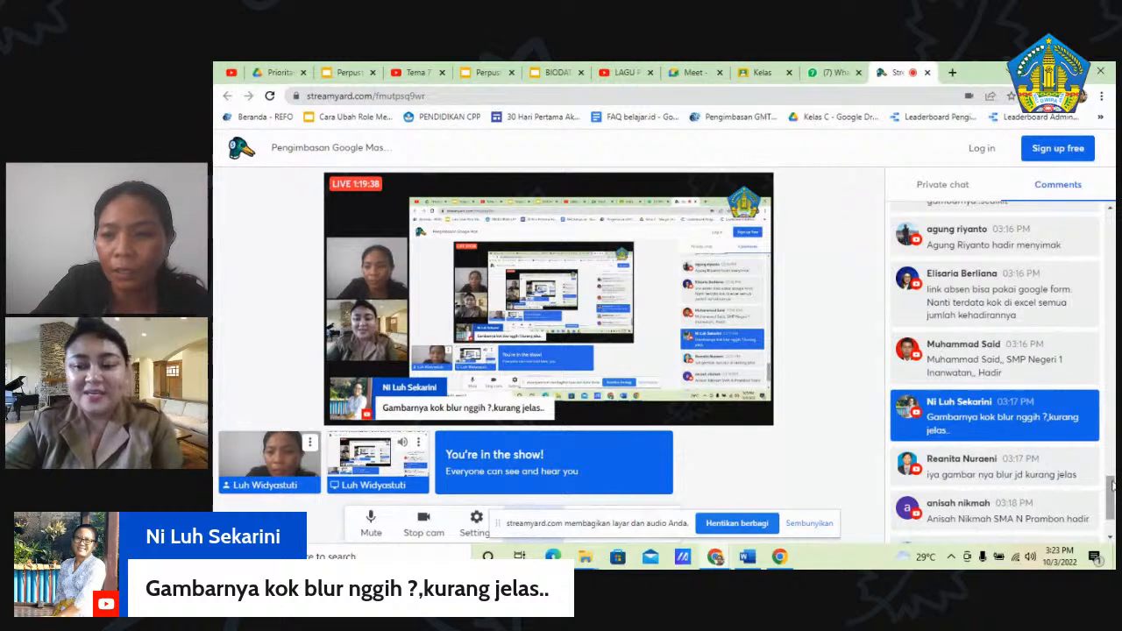
left_click_drag(1113, 485, 1110, 502)
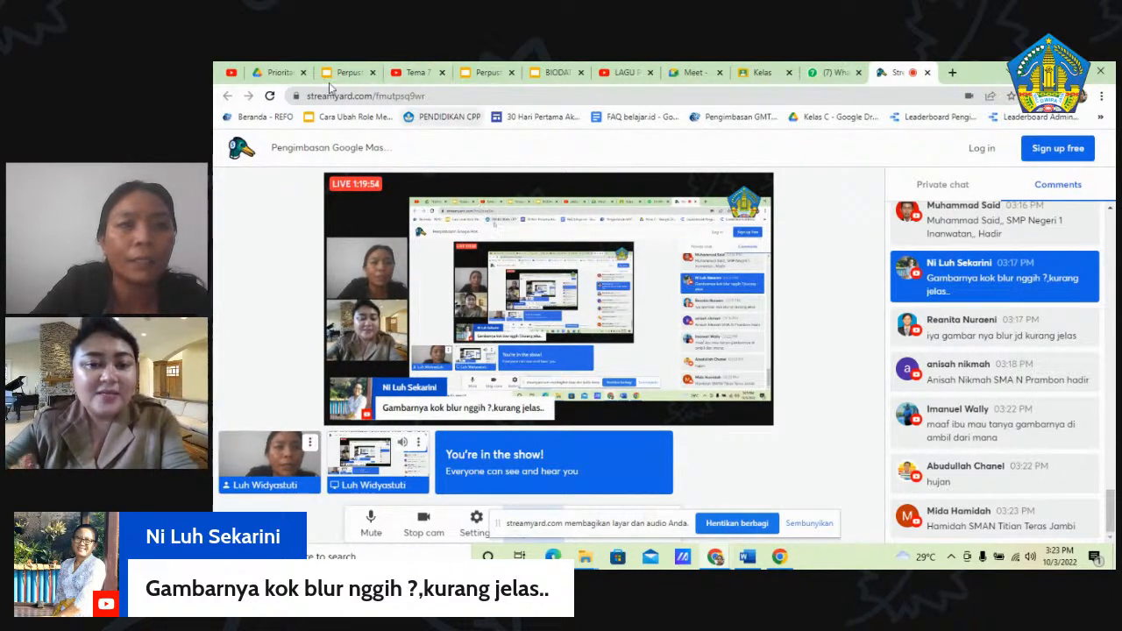
- Switch to Google Drive, close the sharing dialog for "Perpustakaan Digital Kelas 6" and create a new blank Google Slides presentation
left_click(277, 72)
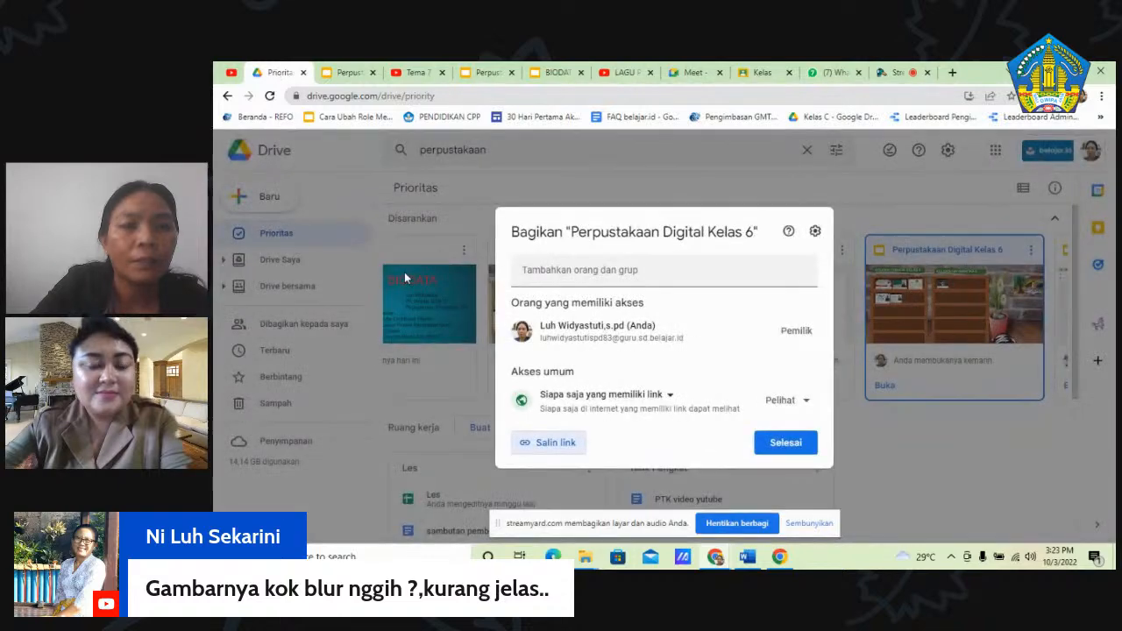
left_click(785, 442)
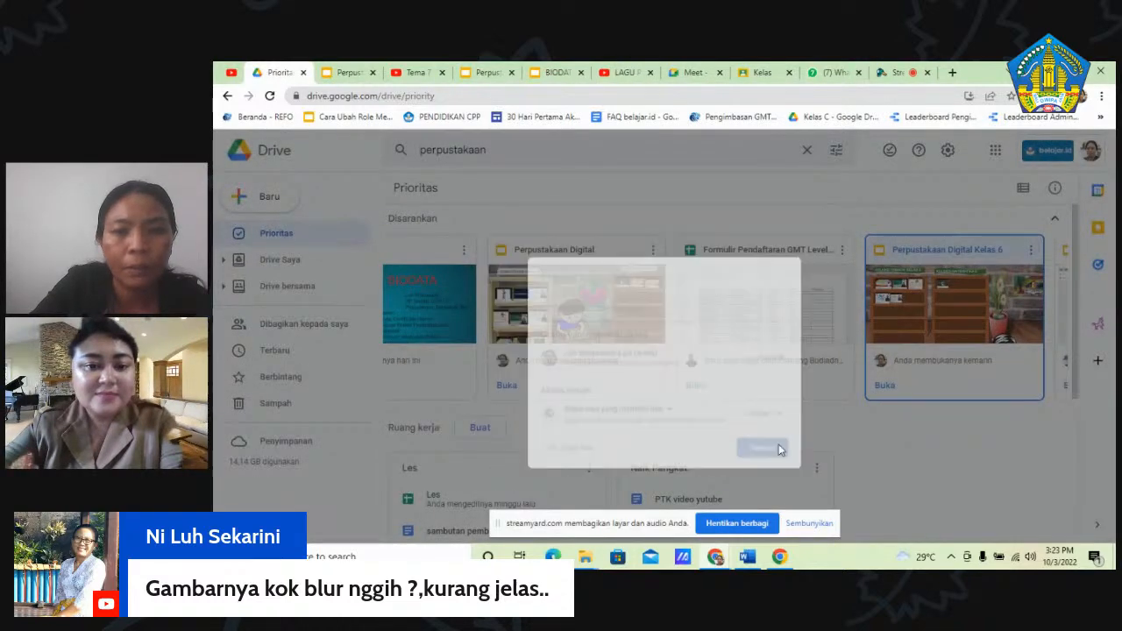
left_click(256, 198)
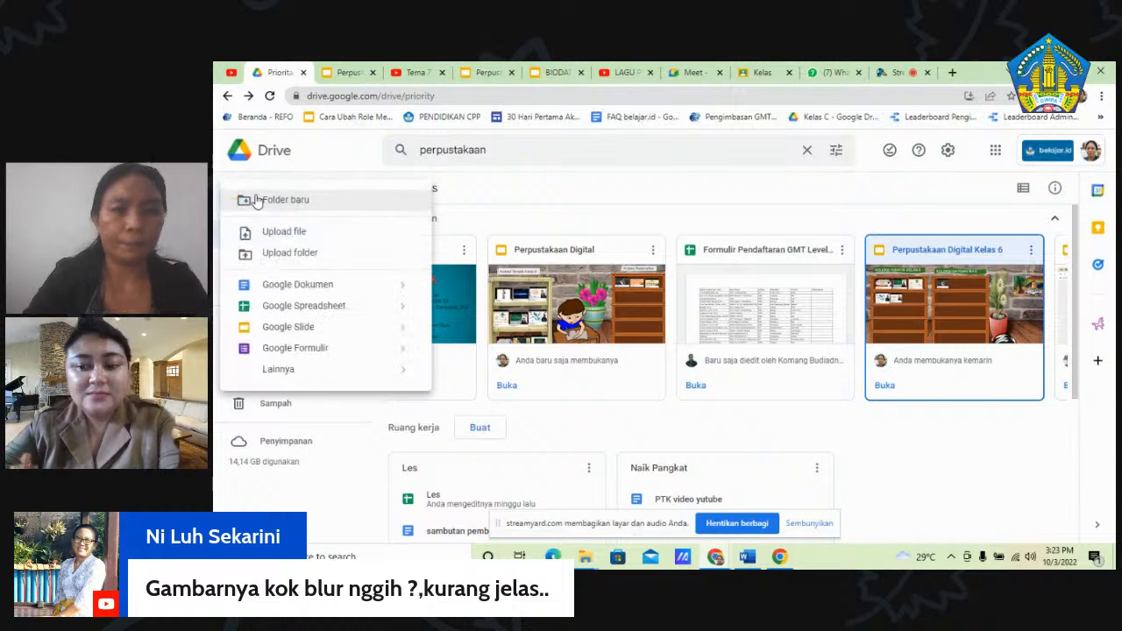
mouse_move(336, 336)
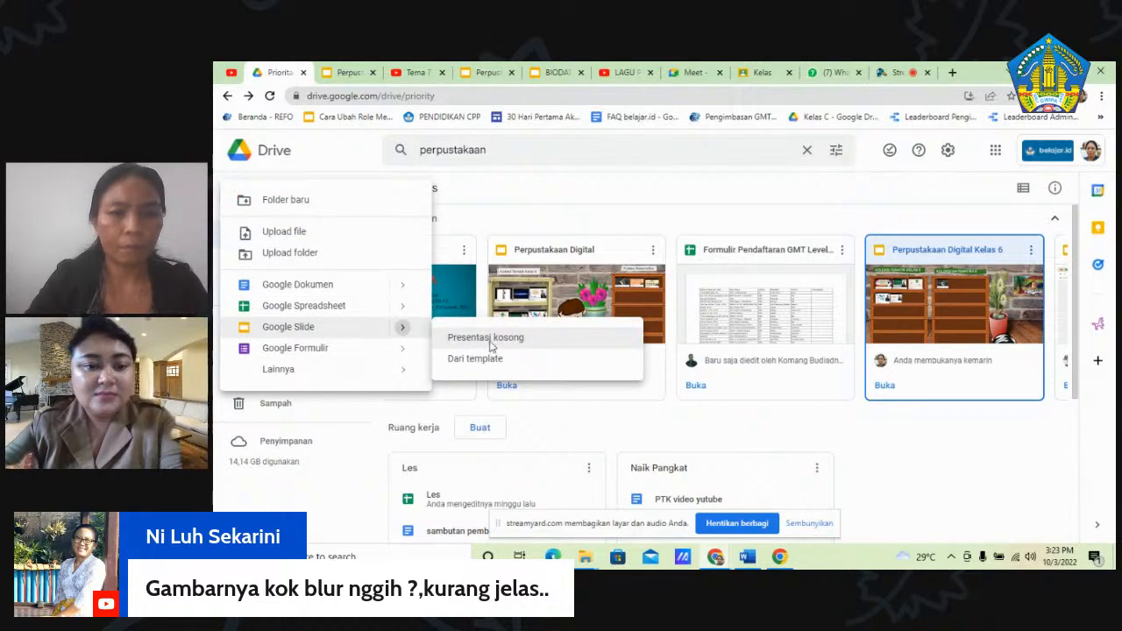
left_click(487, 338)
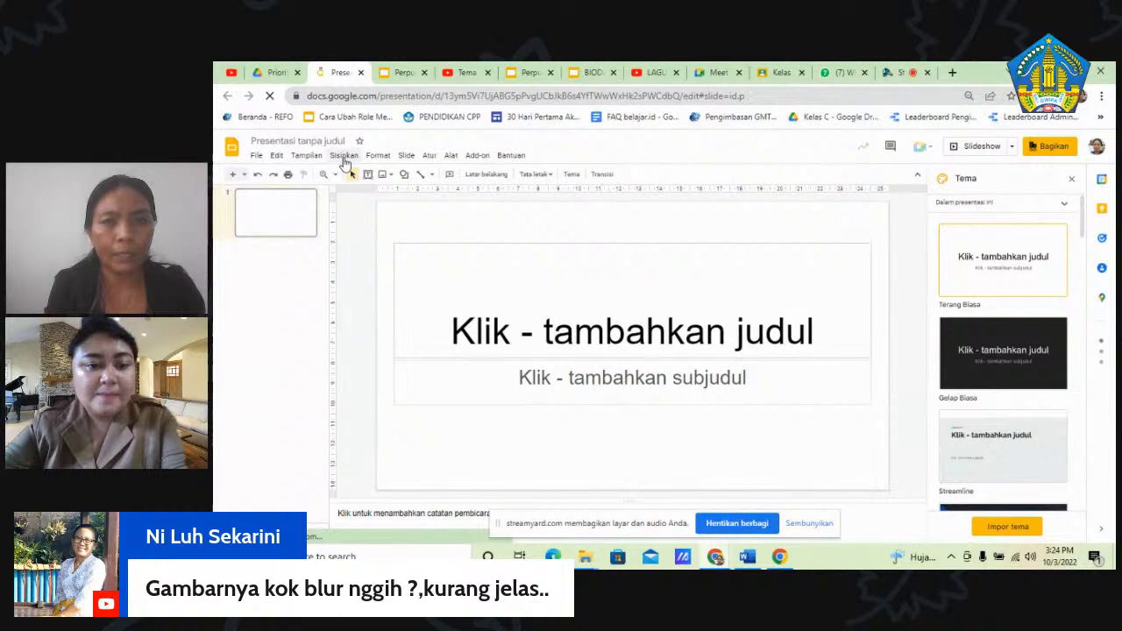
- Choose an image as the slide background and search Google Images for "buah"
left_click(488, 175)
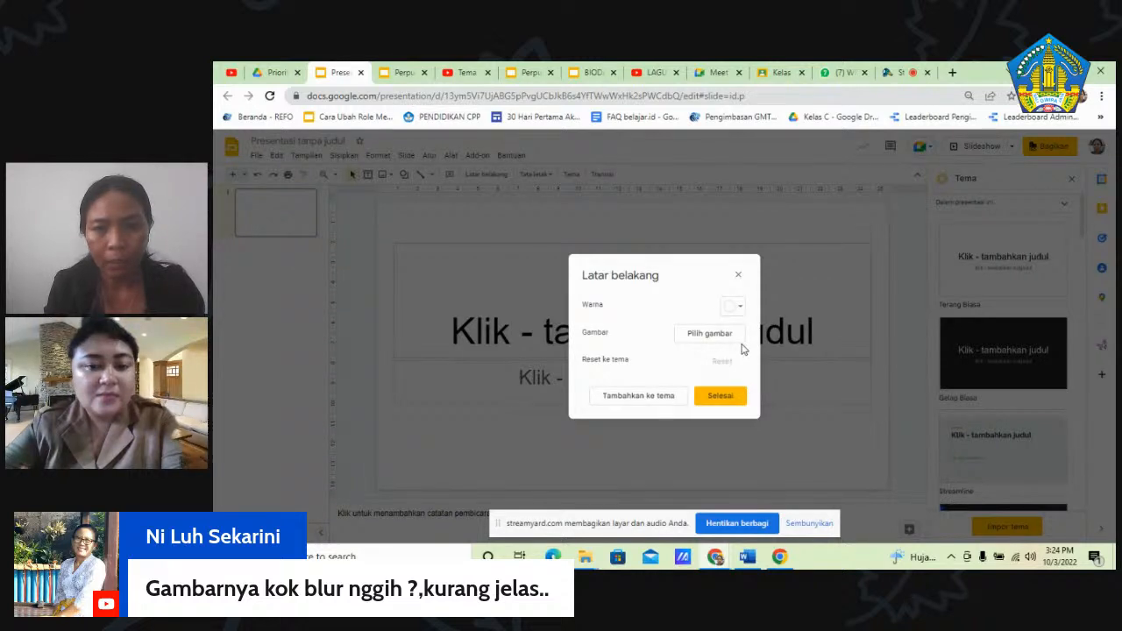
left_click(712, 340)
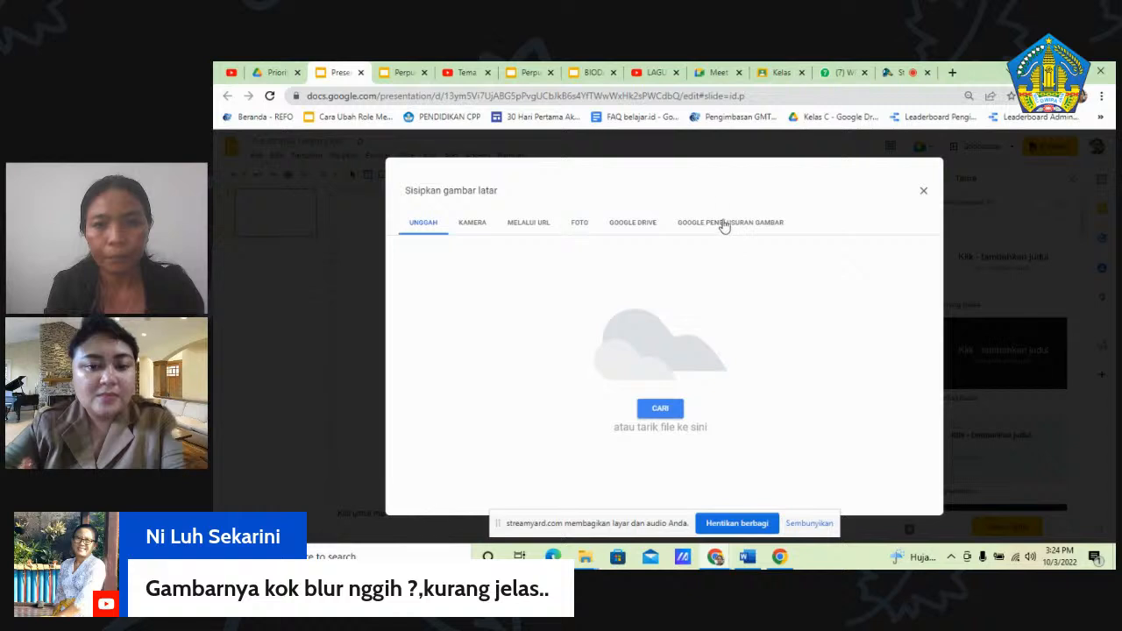
left_click(724, 225)
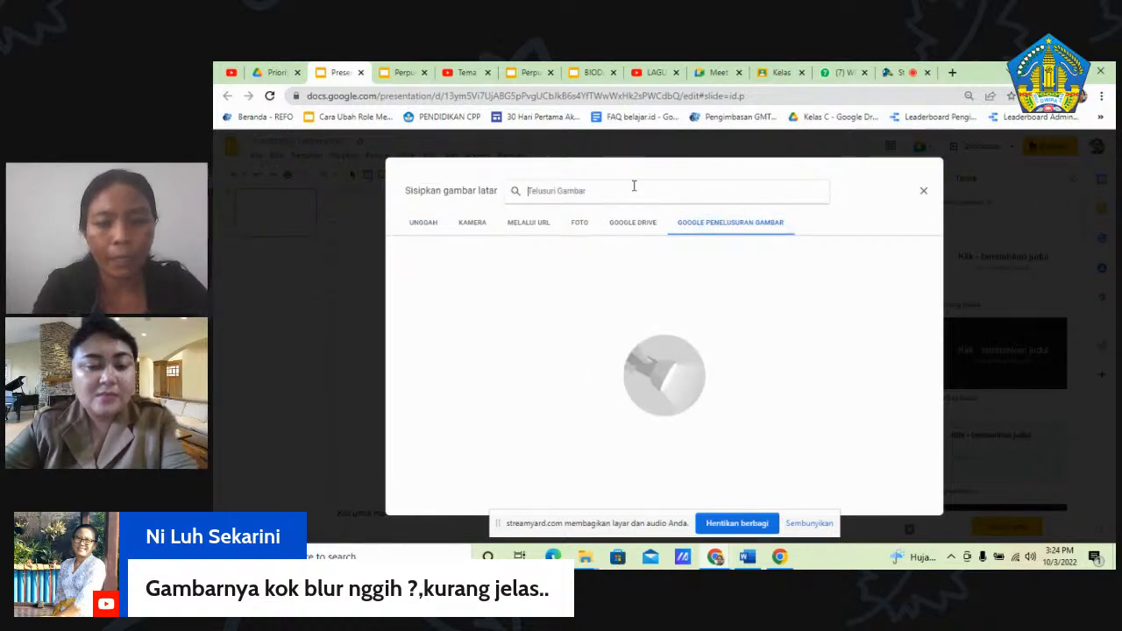
type("buah")
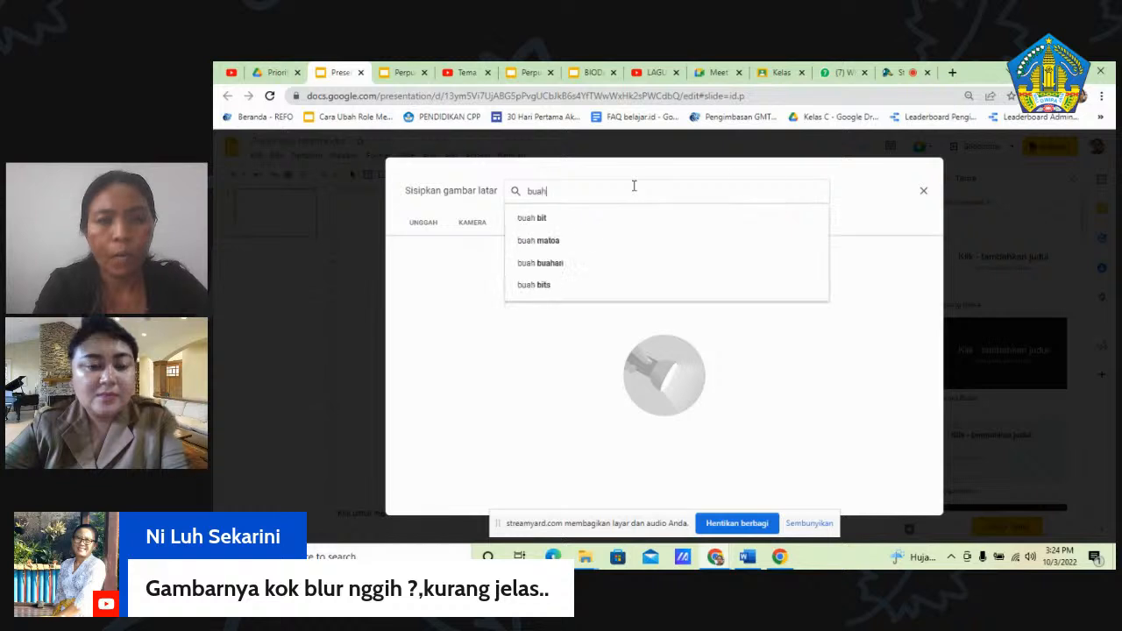
key("Return")
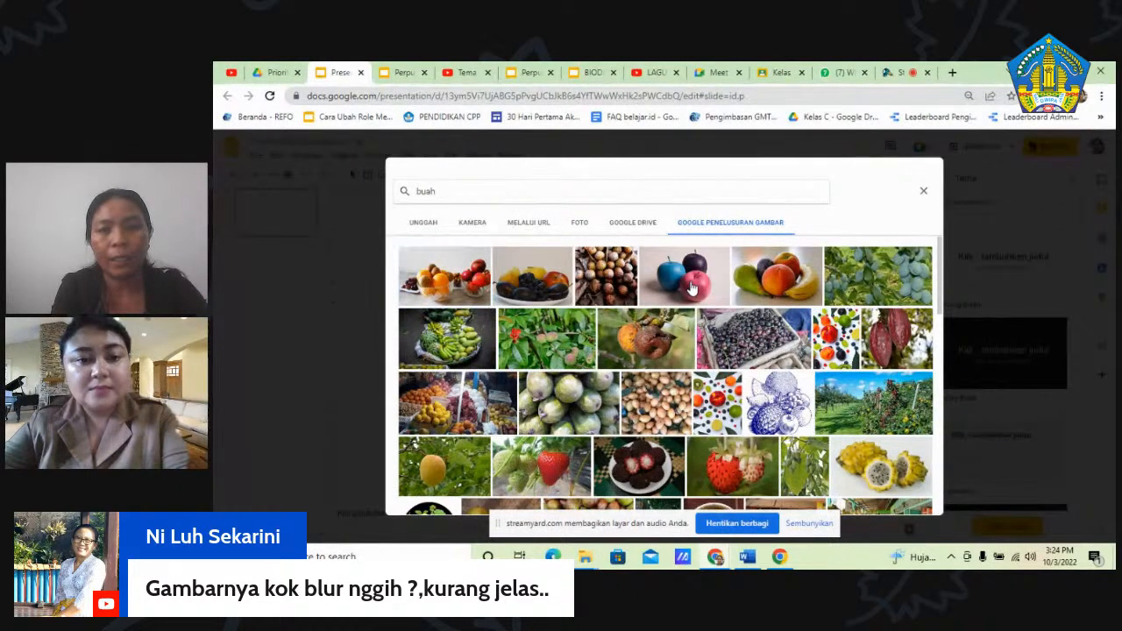
- Apply the picture of the blue, purple and pink apples as the slide background
left_click(693, 288)
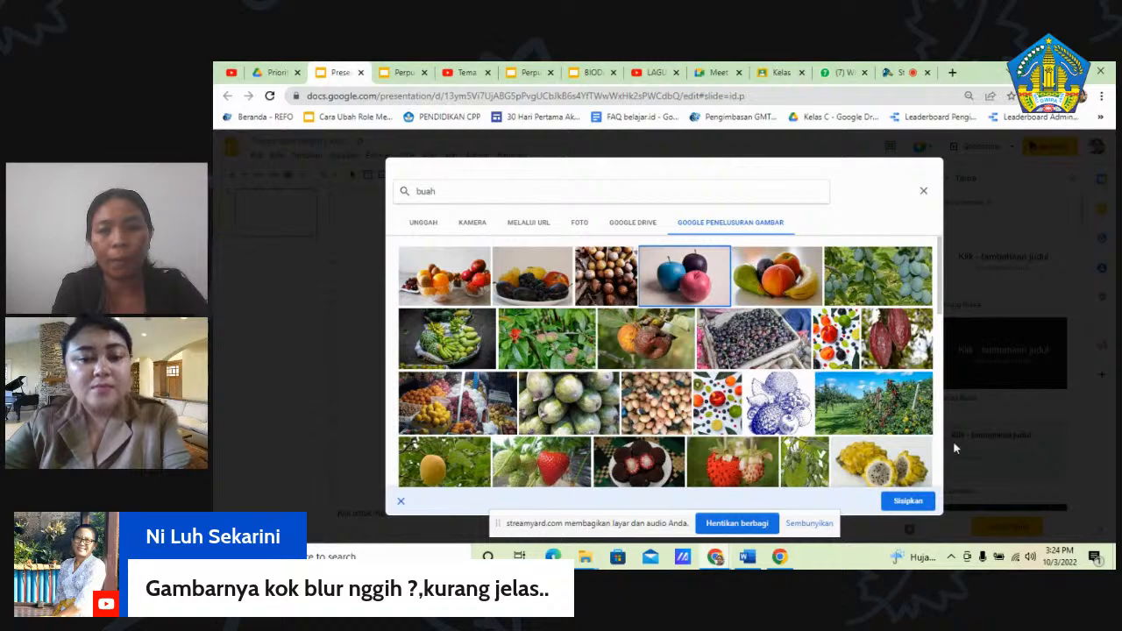
left_click(908, 503)
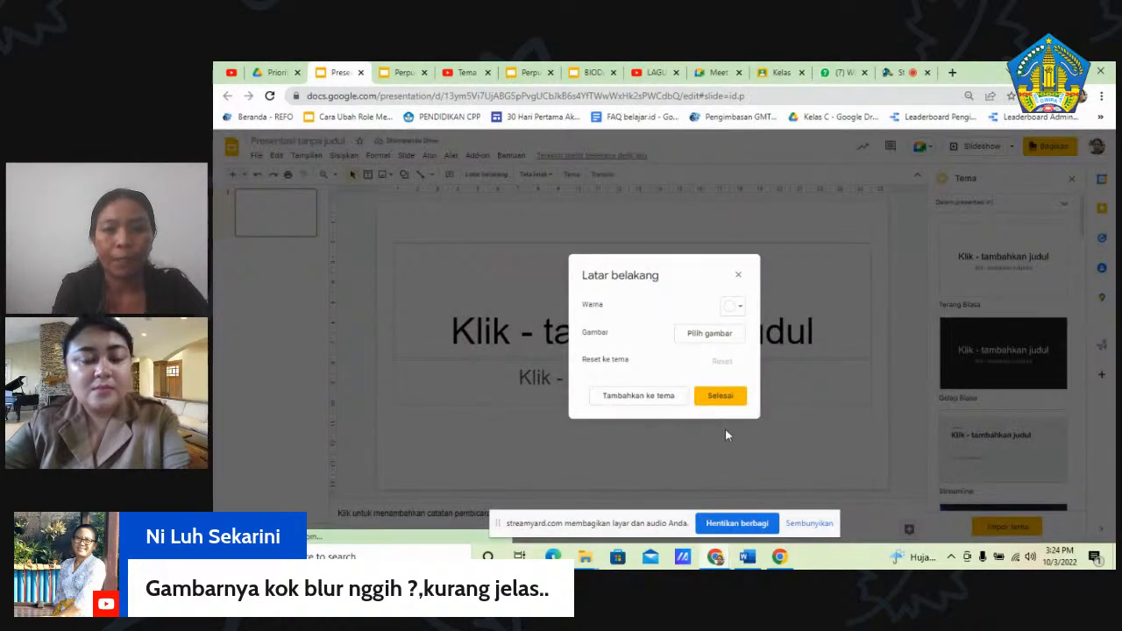
left_click(718, 396)
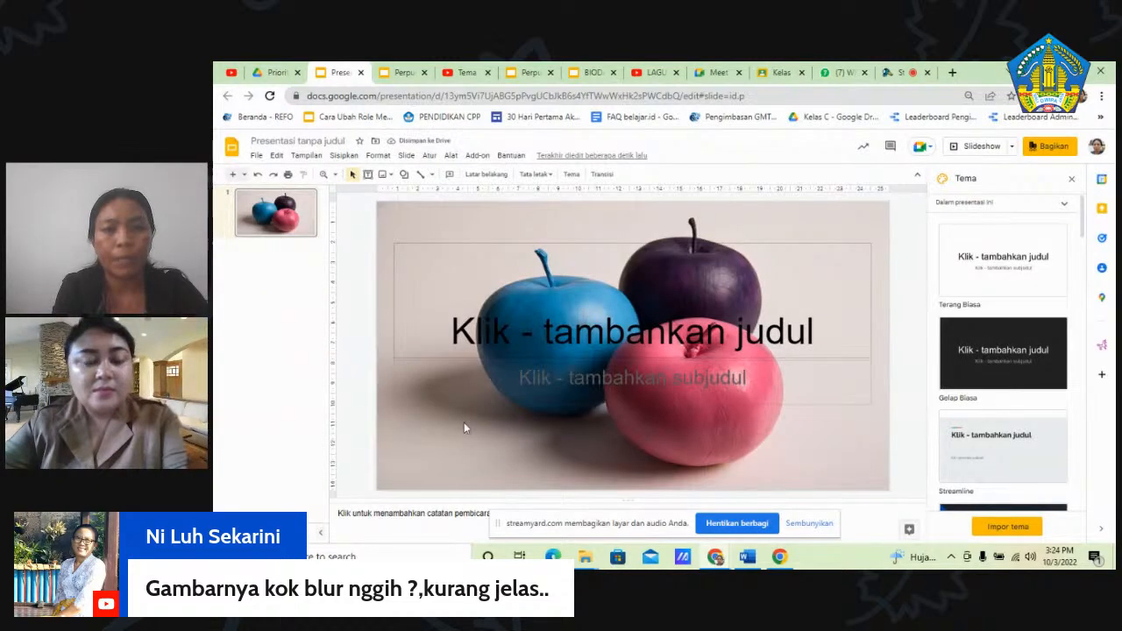
- Delete the title and subtitle placeholders from the slide
left_click(484, 244)
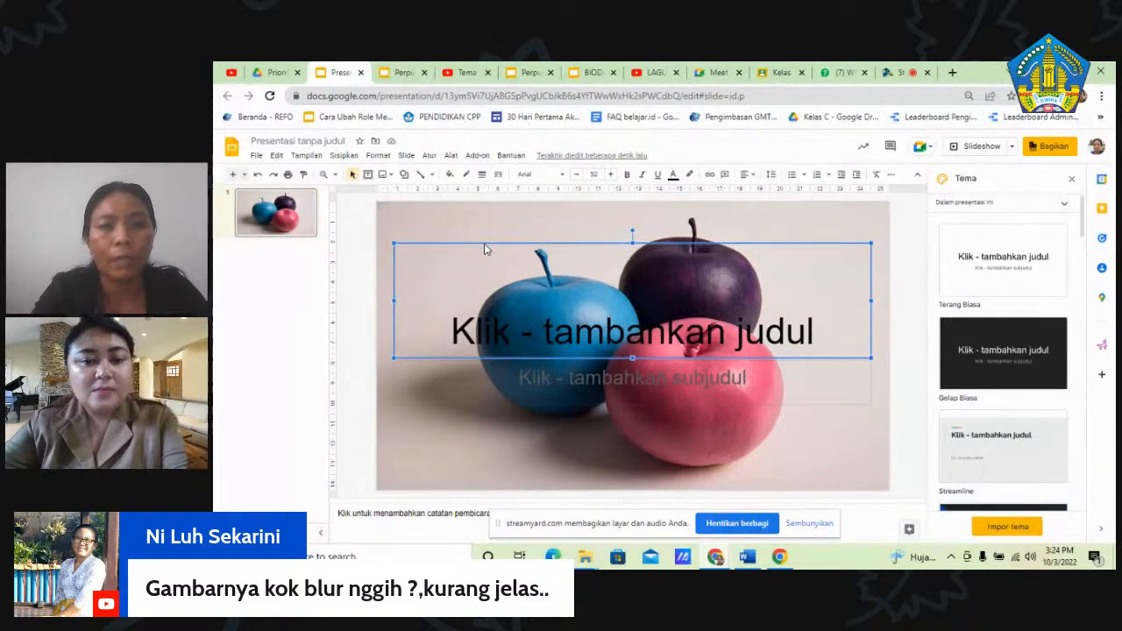
key("Delete")
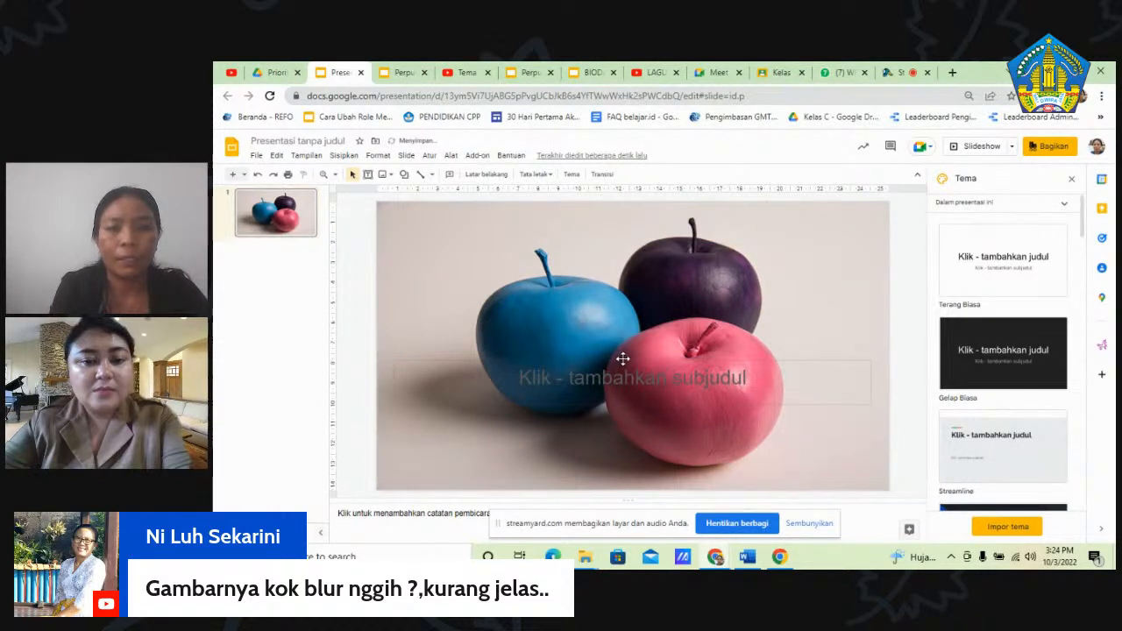
left_click(623, 359)
key("Delete")
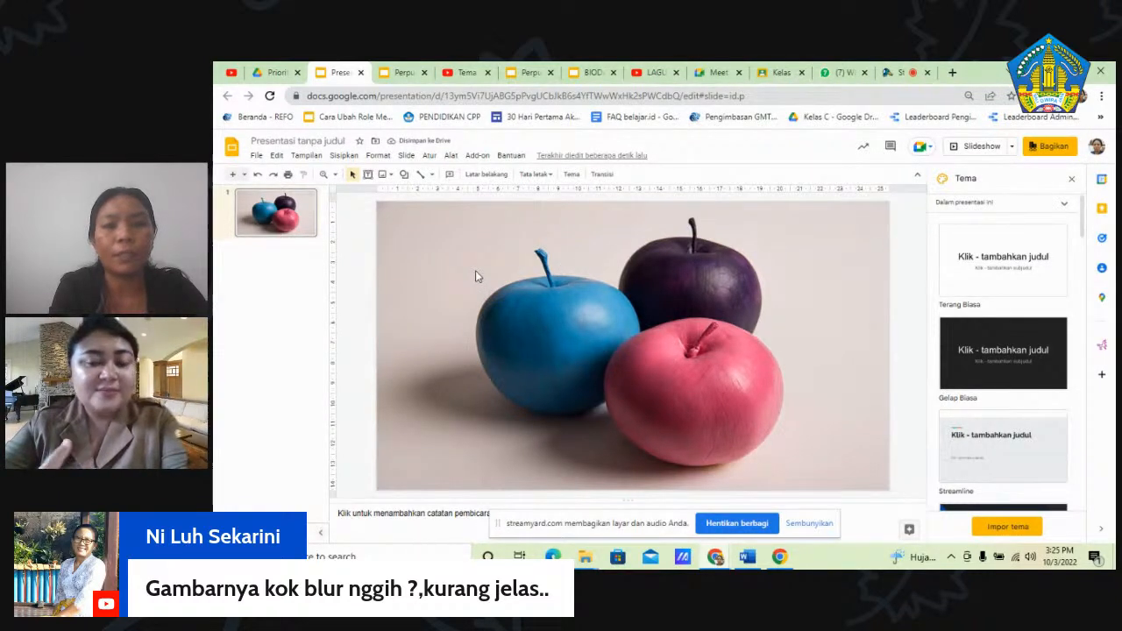
- Search the web for a picture to insert on the slide, using the suggested query "buah bit"
left_click(342, 155)
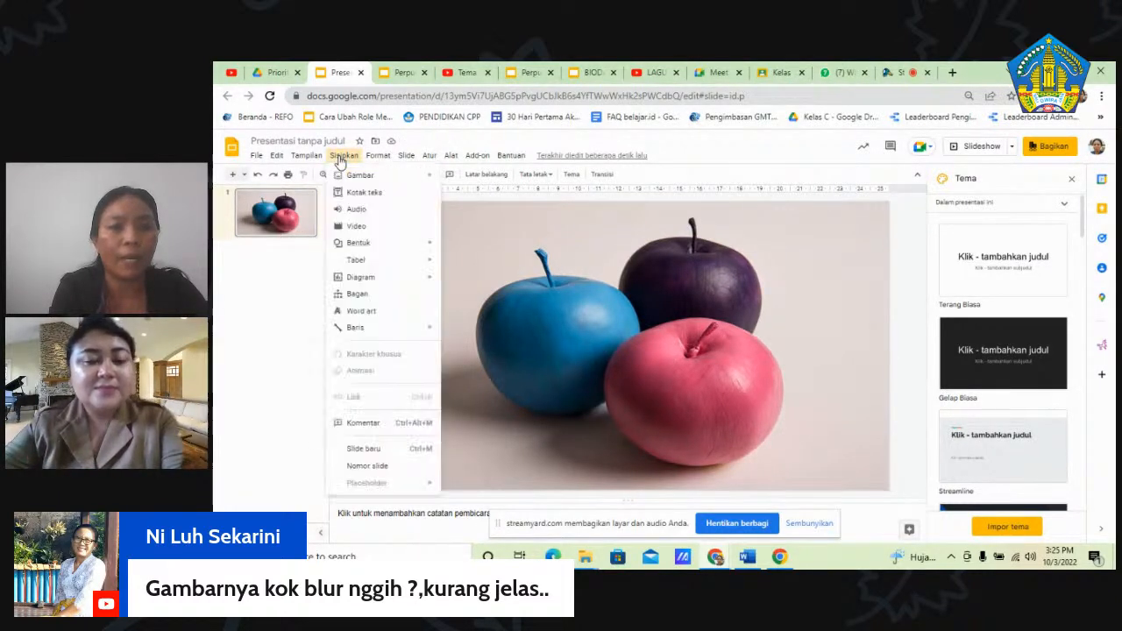
mouse_move(371, 179)
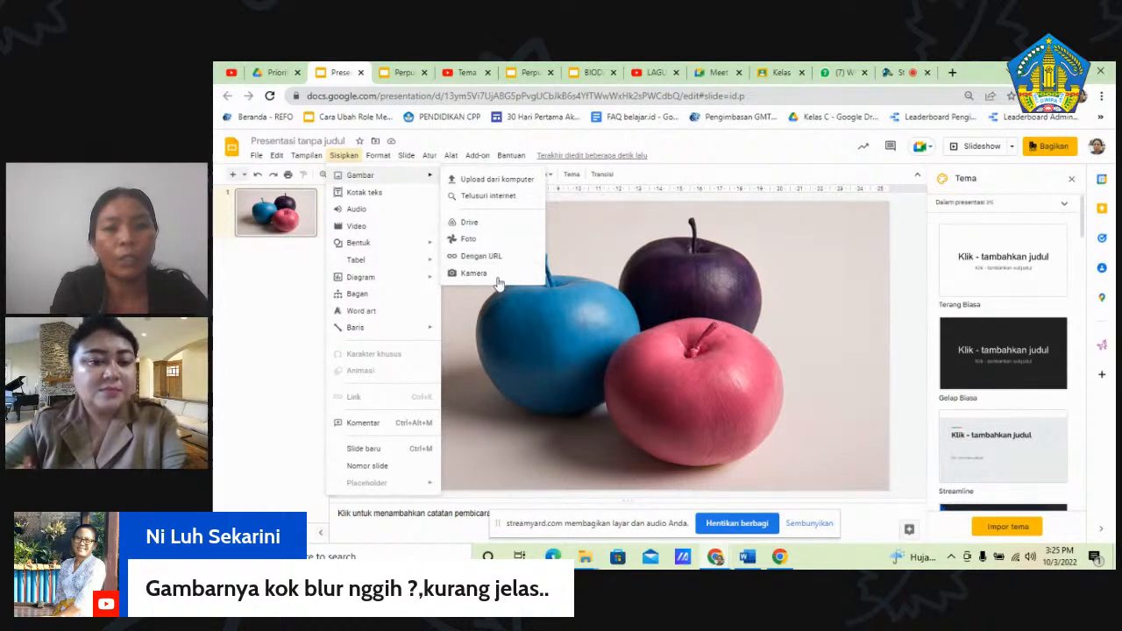
left_click(496, 199)
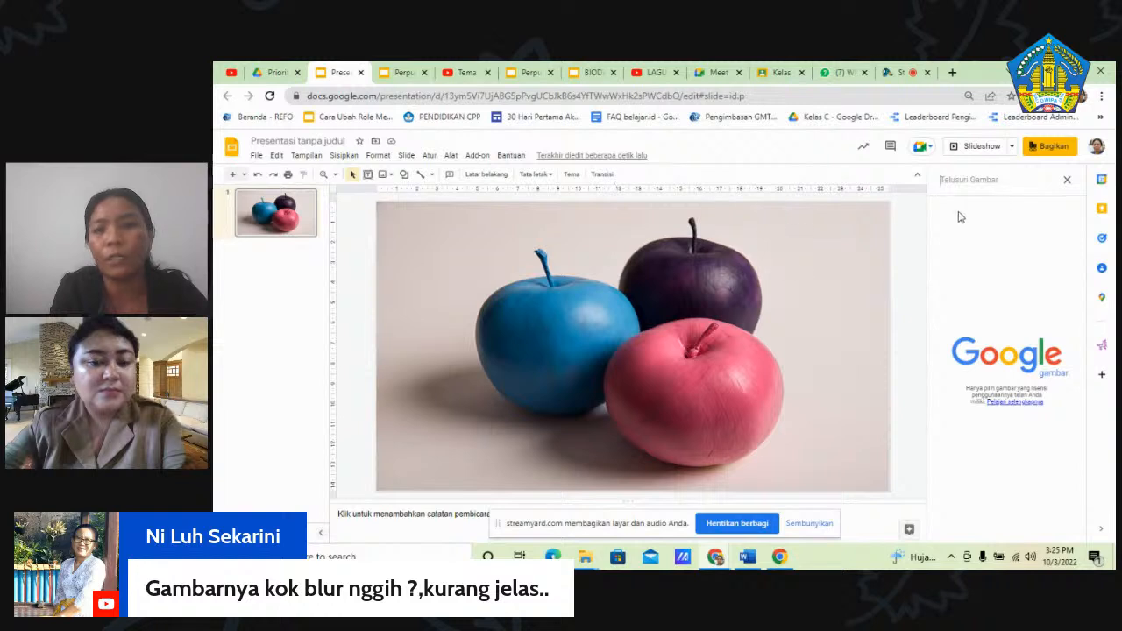
left_click(964, 178)
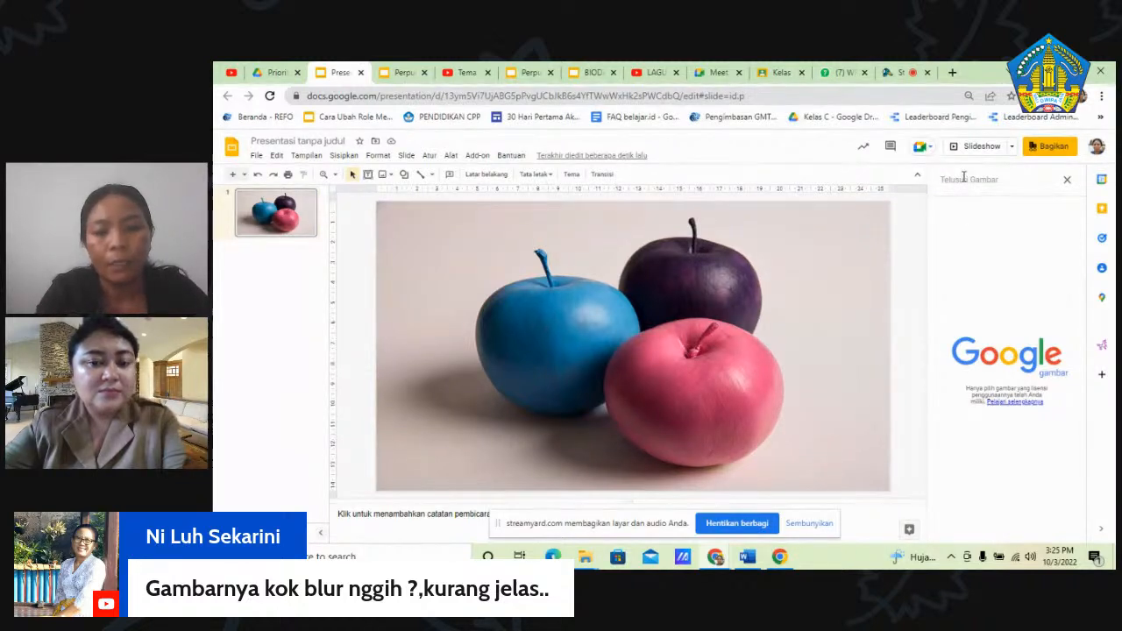
type("buah")
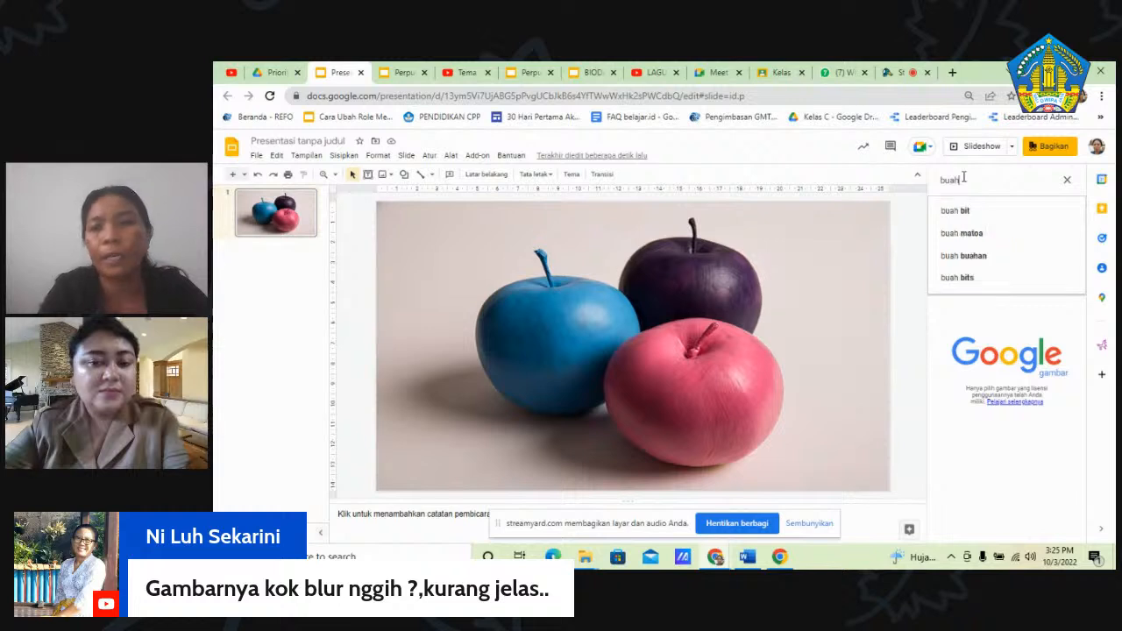
left_click(966, 212)
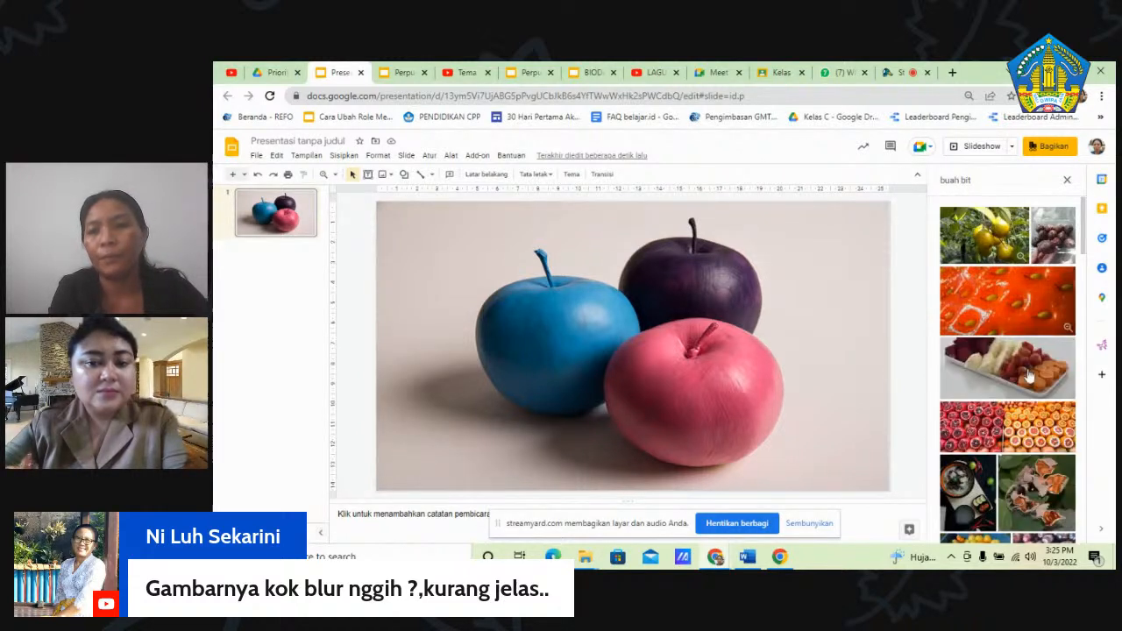
- Insert the picture of yellow fruits hanging on a tree from the search results
left_click(1010, 229)
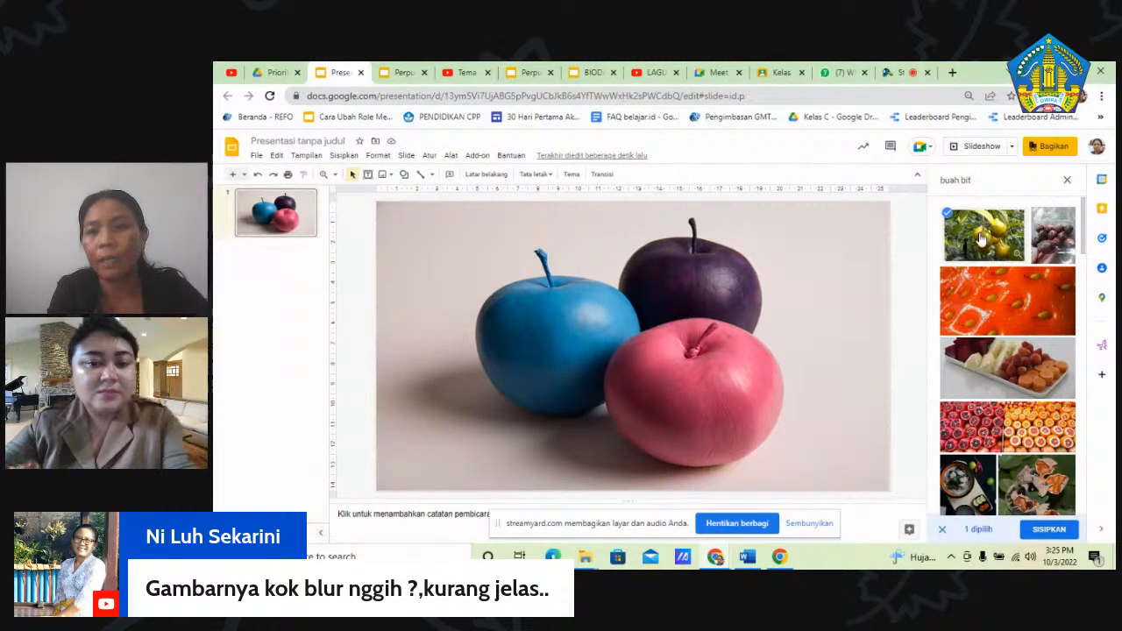
left_click(981, 239)
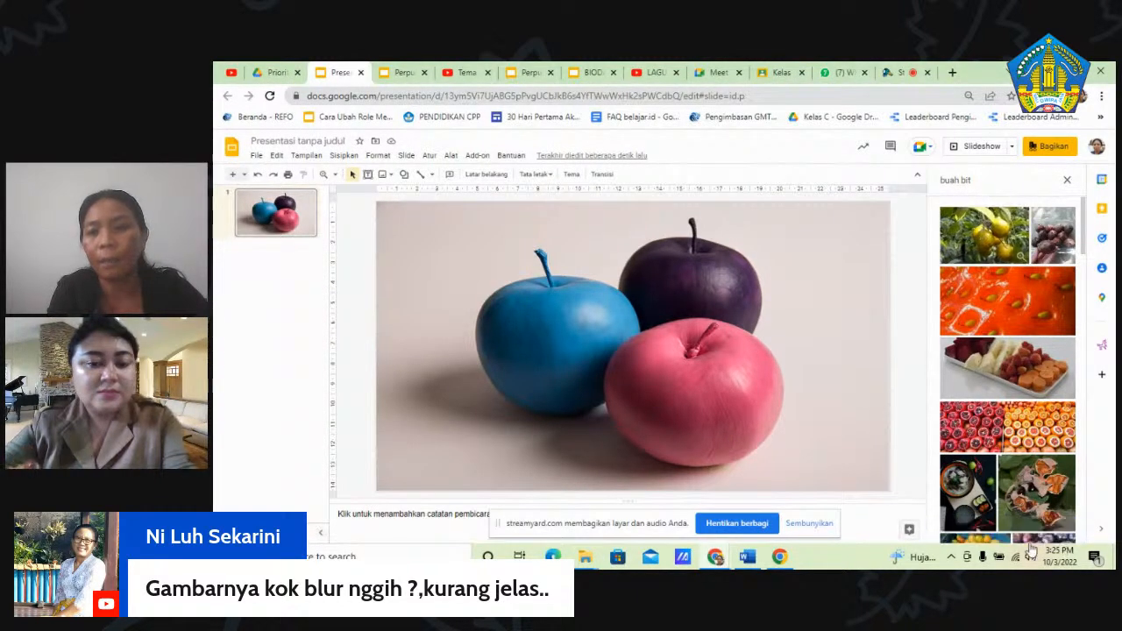
left_click(984, 238)
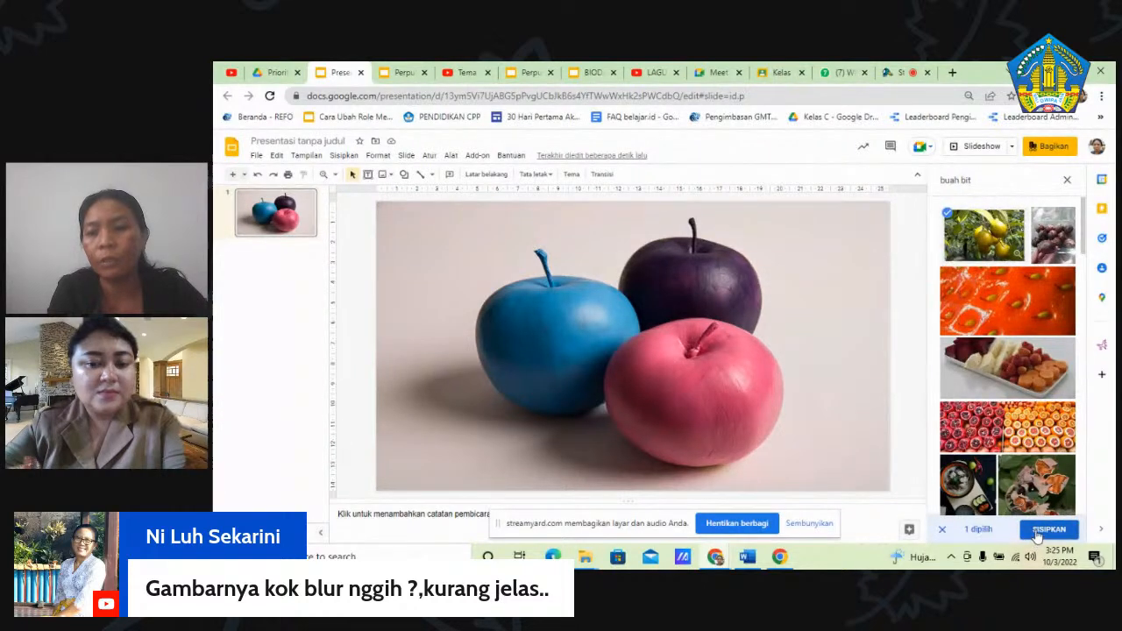
left_click(1037, 532)
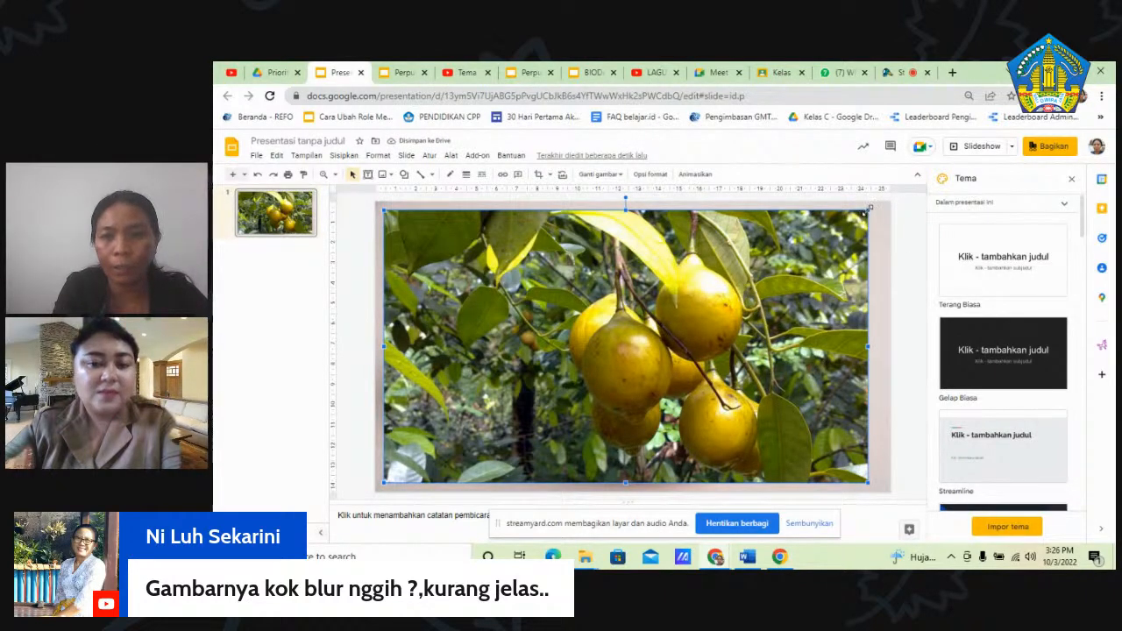
- Stretch the picture of the yellow fruits on all sides so it covers the whole slide
left_click_drag(872, 207, 888, 200)
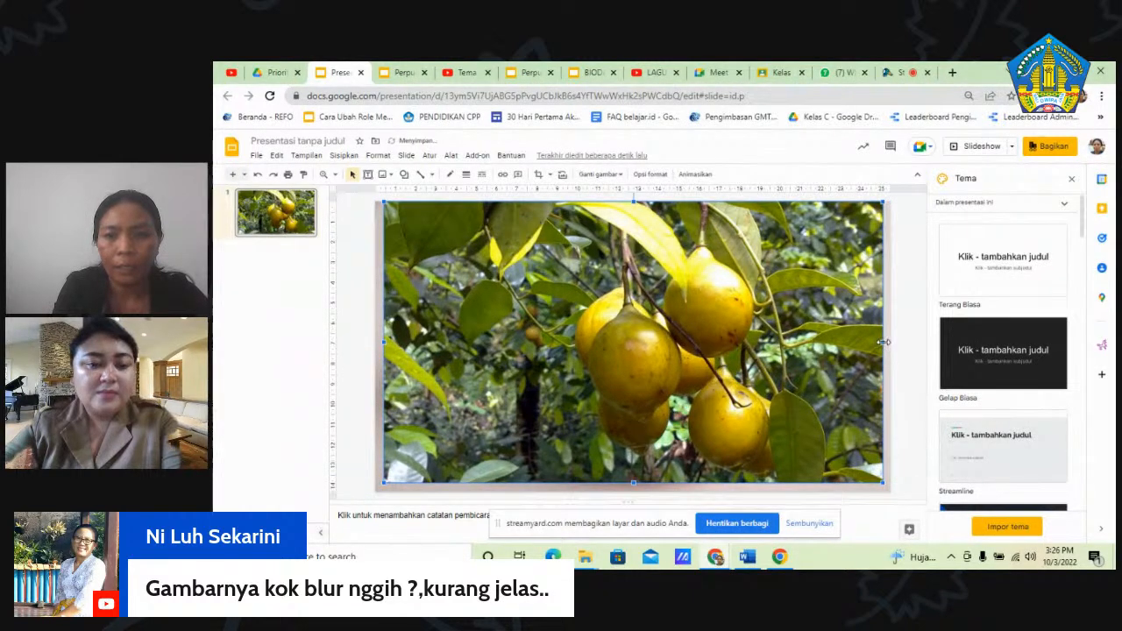
left_click_drag(886, 343, 890, 343)
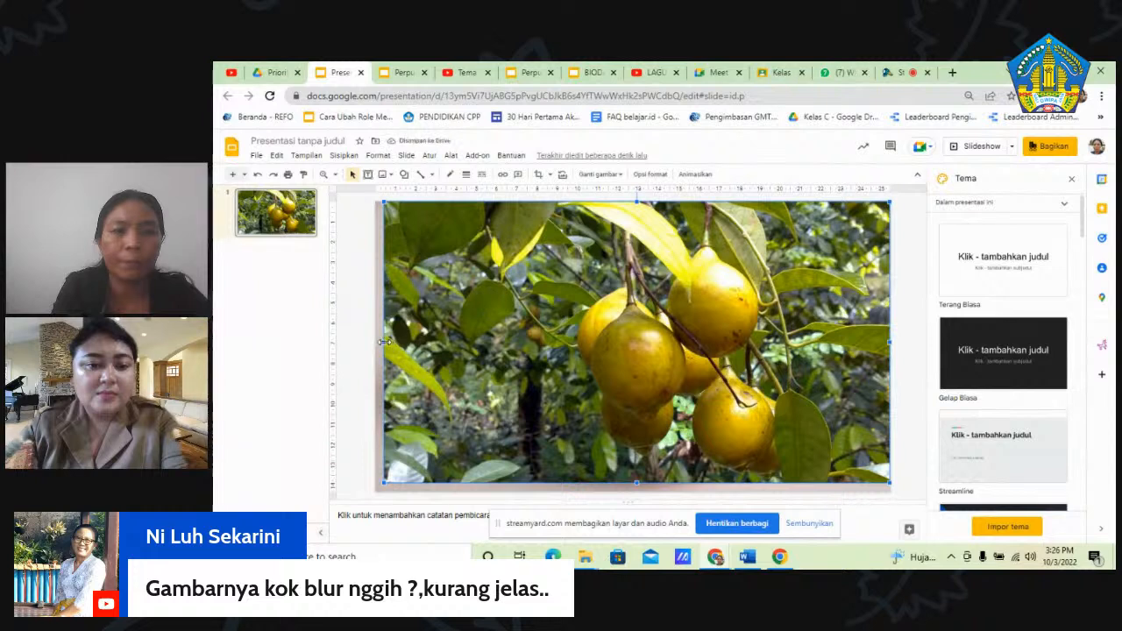
left_click_drag(386, 342, 374, 344)
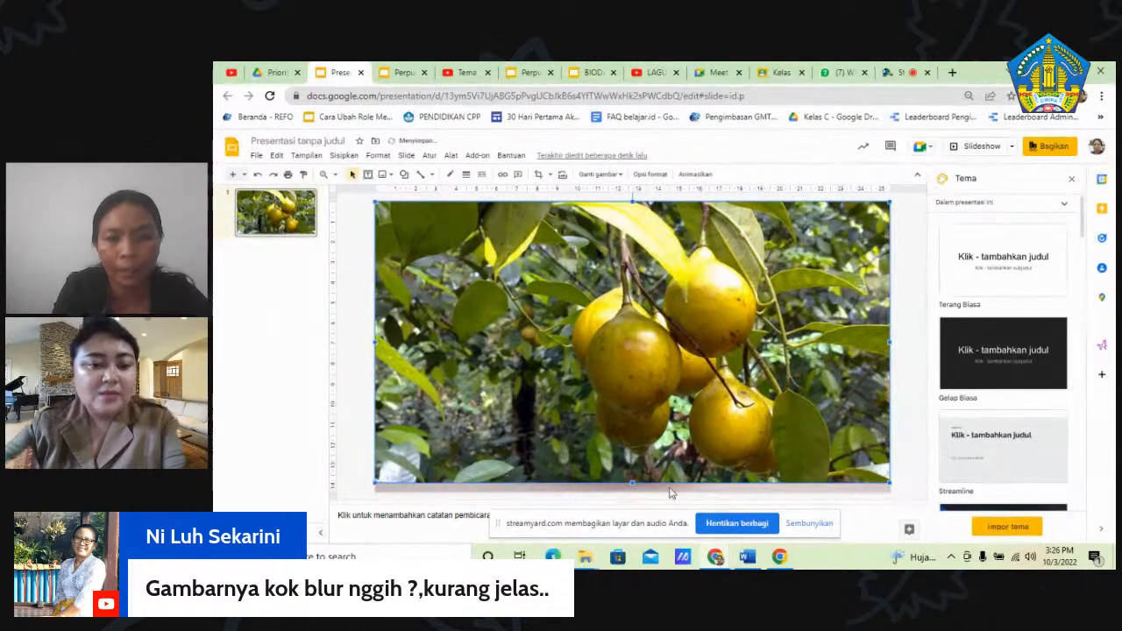
left_click_drag(633, 481, 631, 492)
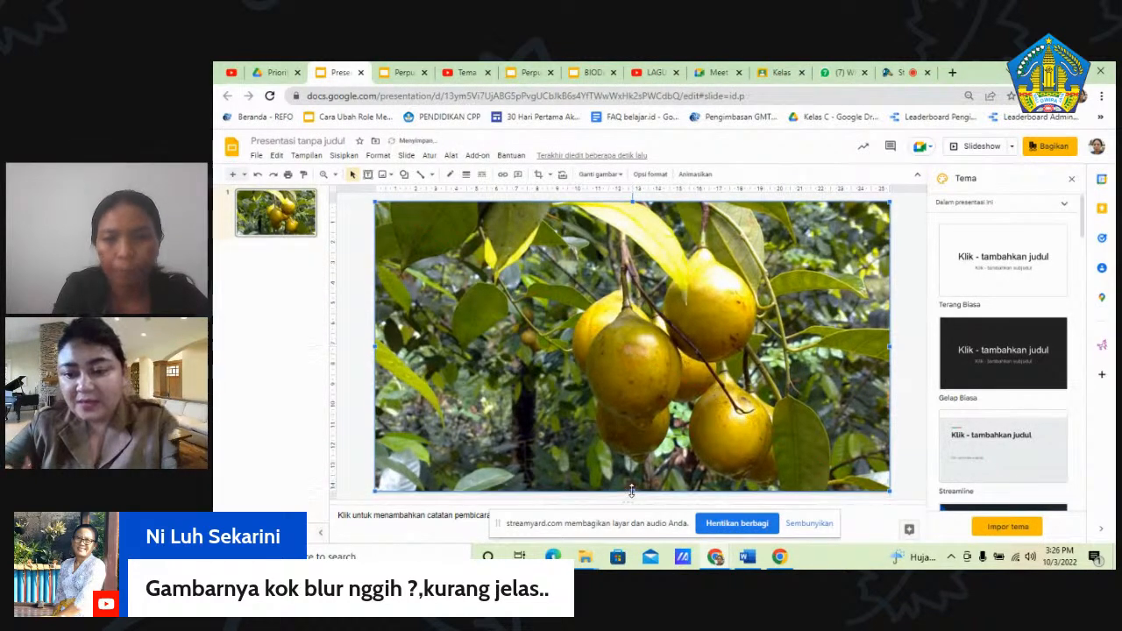
left_click(914, 225)
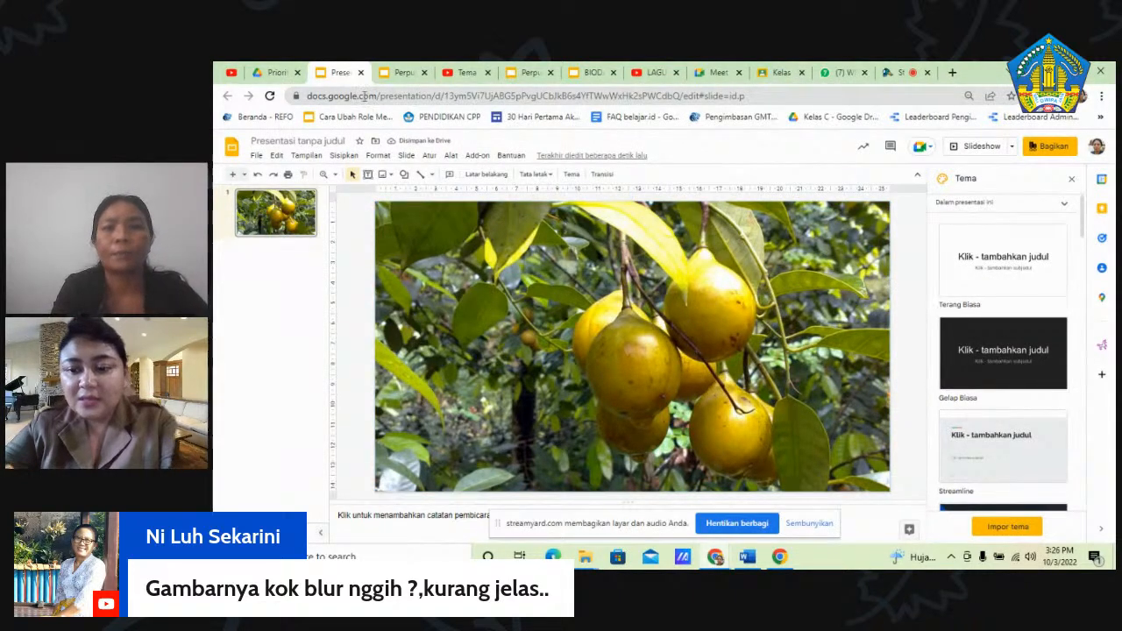
- Switch to the StreamYard live session and read through the recent viewer comments
left_click(400, 76)
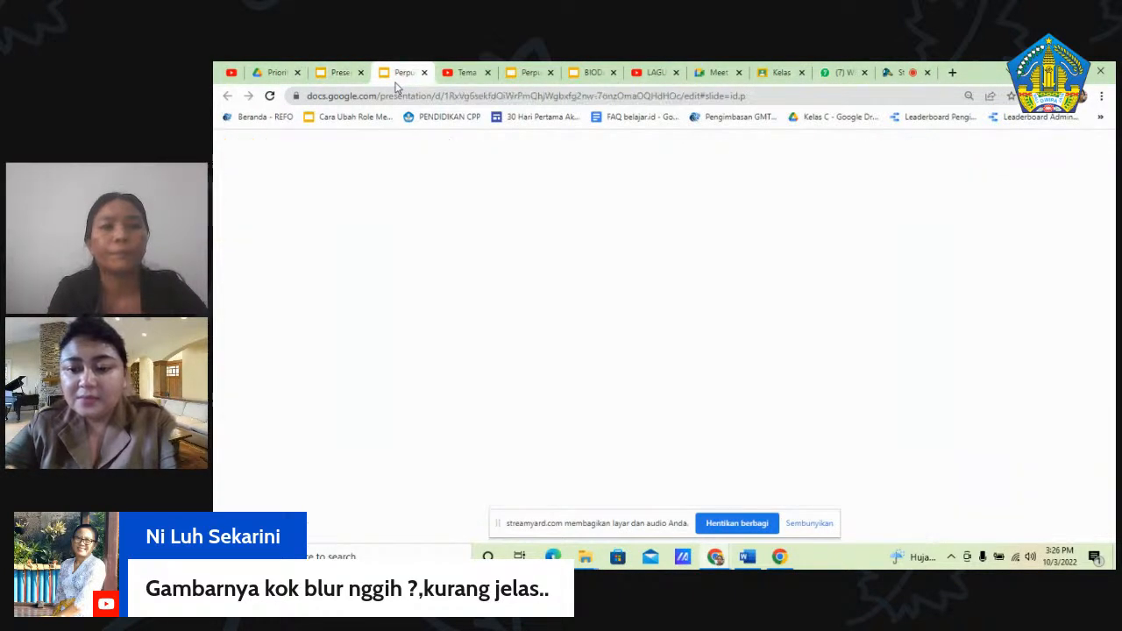
left_click(898, 72)
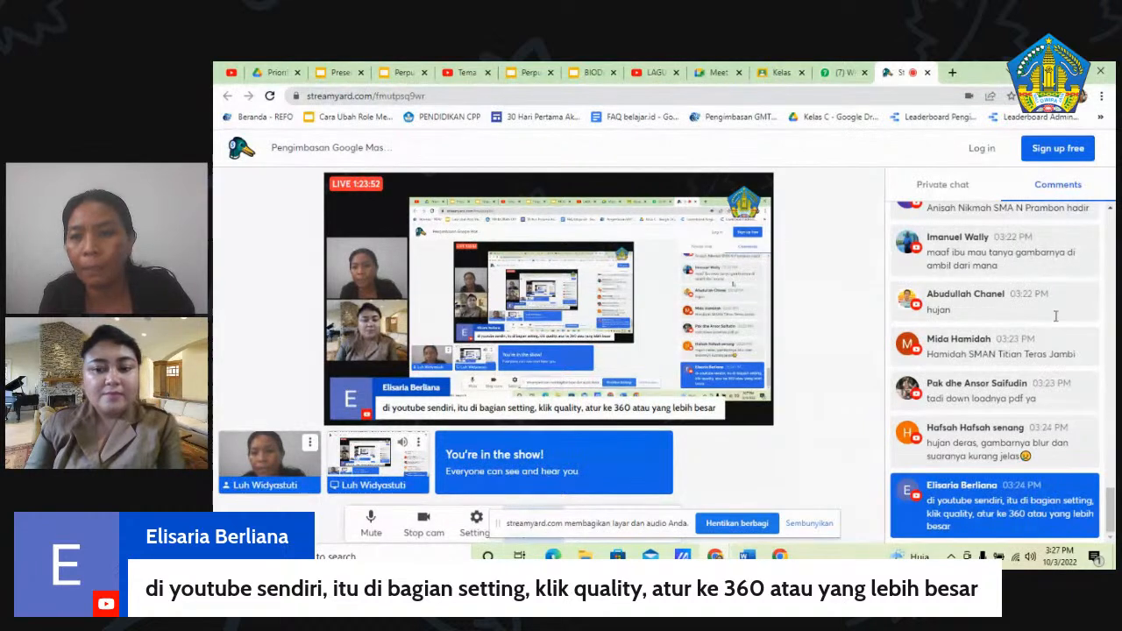
left_click_drag(1111, 515, 1111, 498)
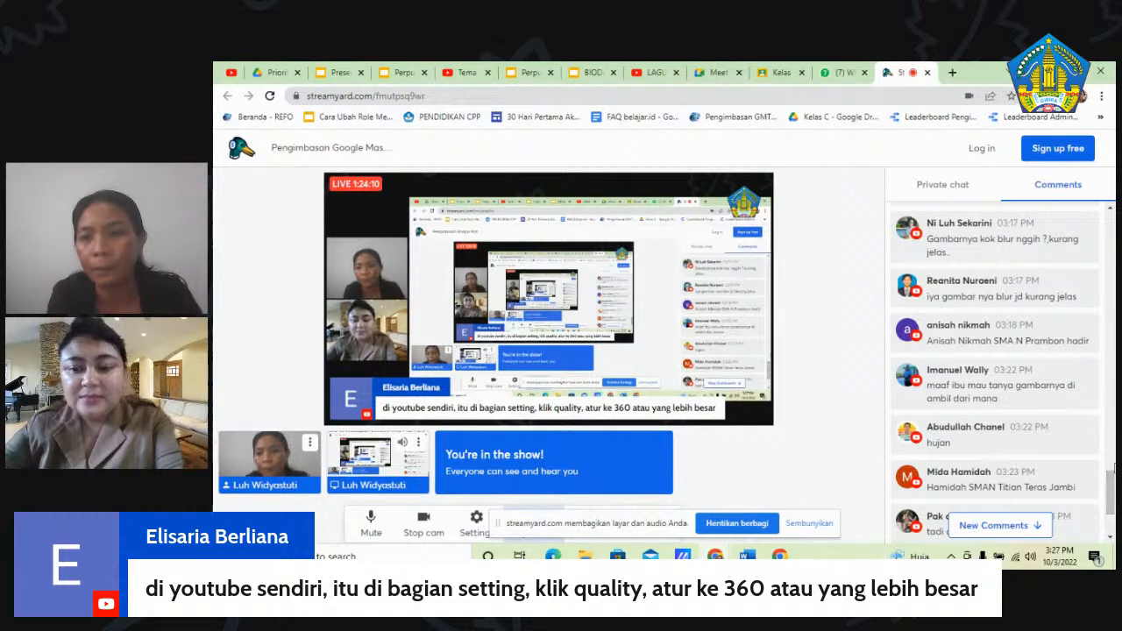
scroll(1111, 503, "down", 4)
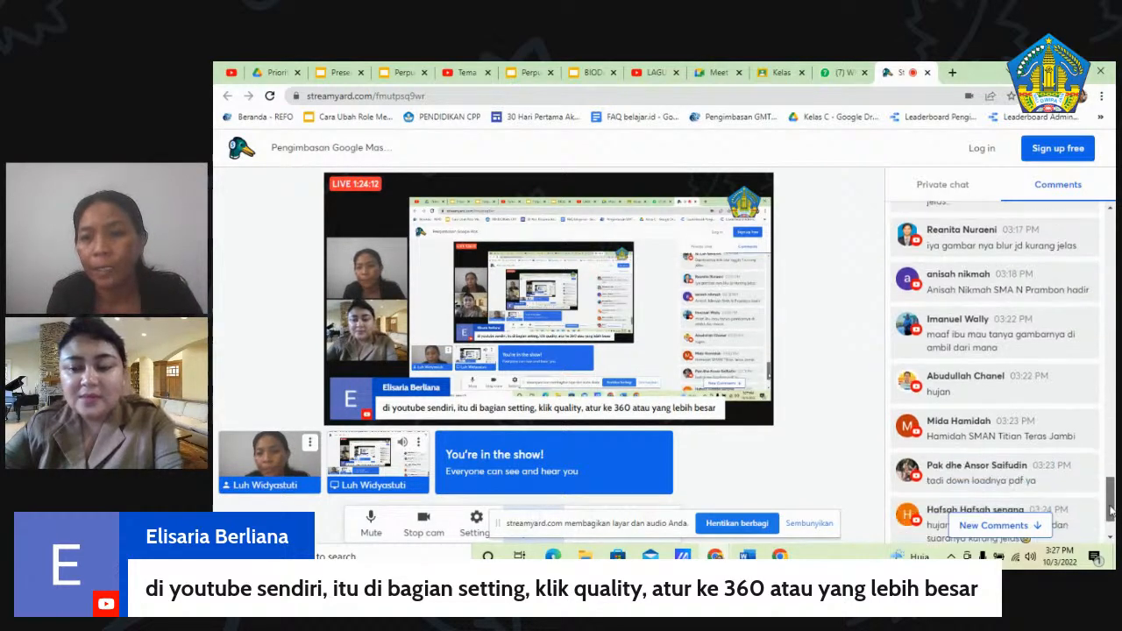
left_click_drag(1113, 532, 1113, 543)
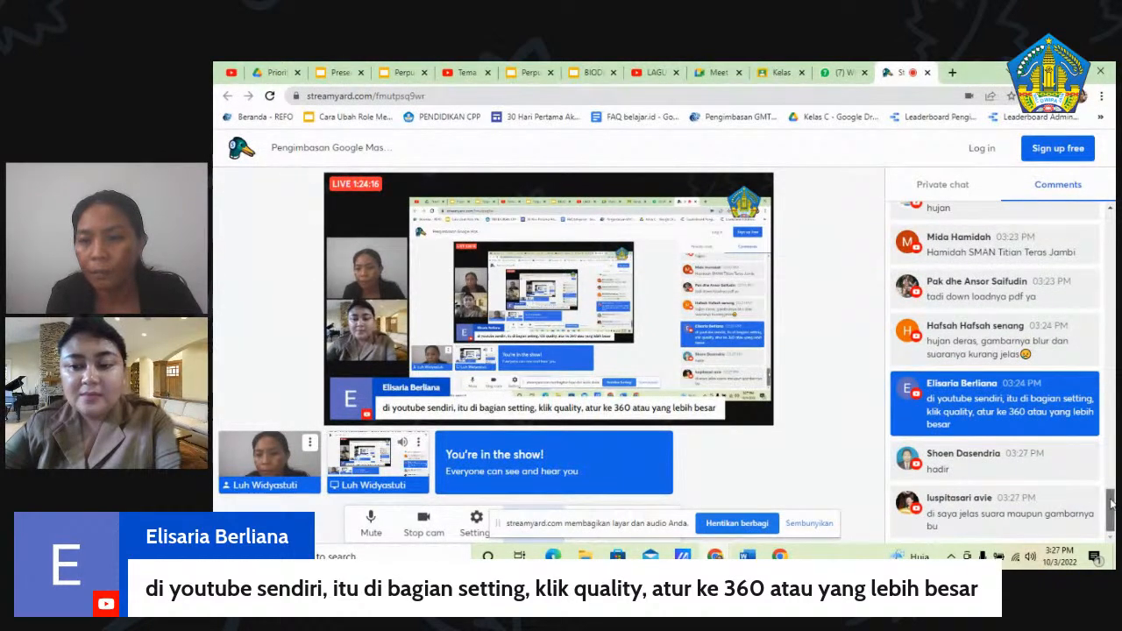
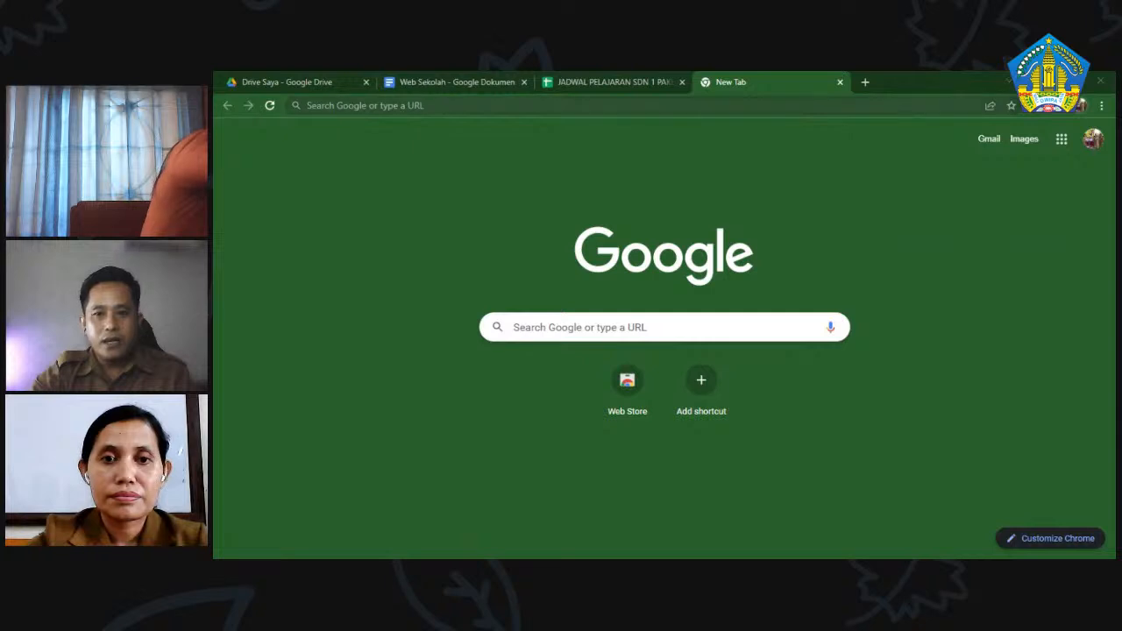
left_click(442, 106)
left_click(870, 187)
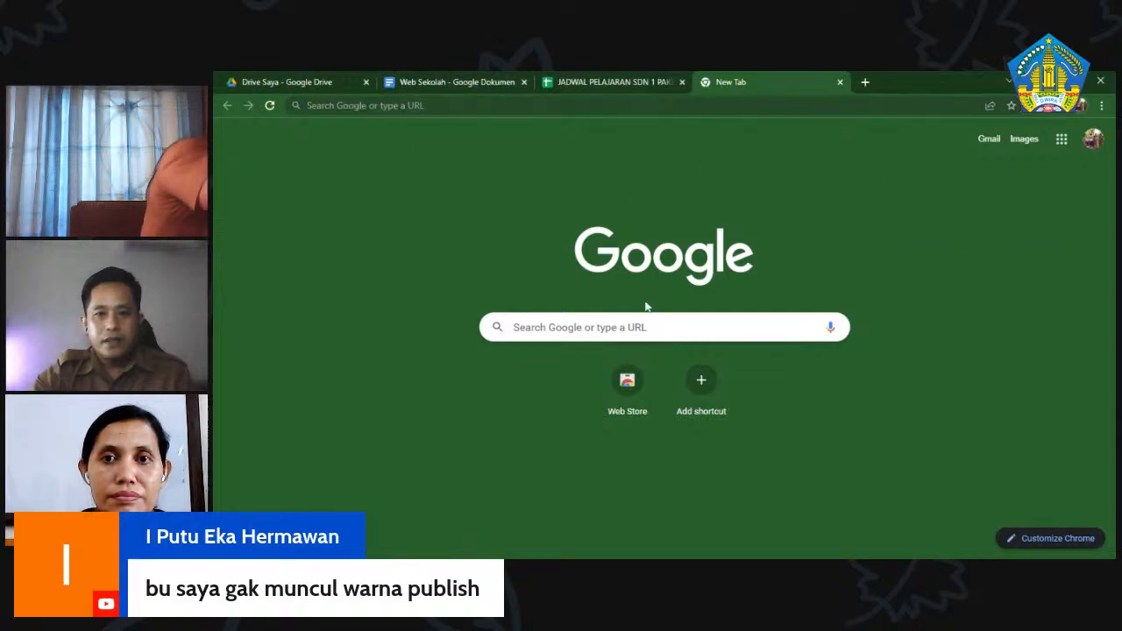
- Go to Google Drive from the new browser page and open the folder ASET WEBSITE SEKOLAH
left_click(1063, 142)
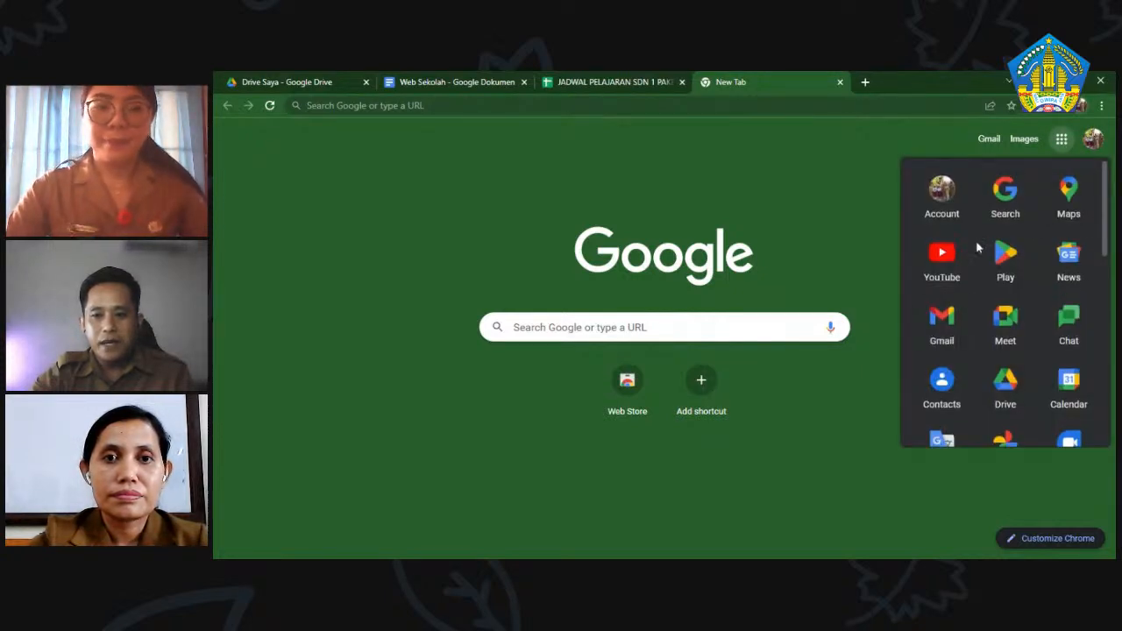
scroll(977, 251, "down", 3)
scroll(977, 251, "up", 3)
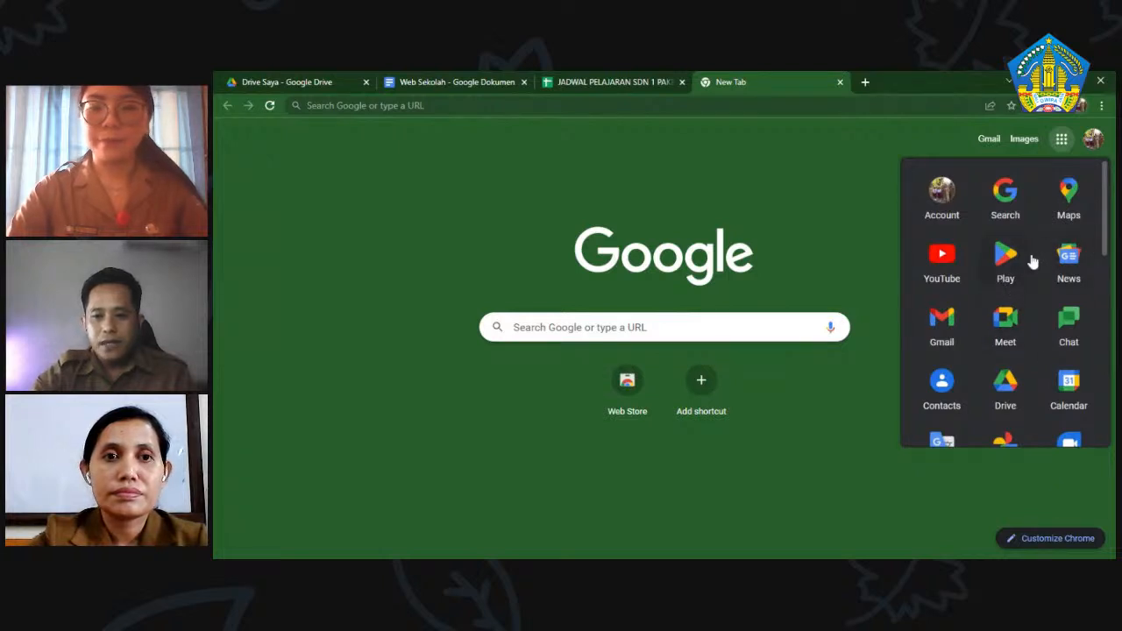
left_click(1008, 386)
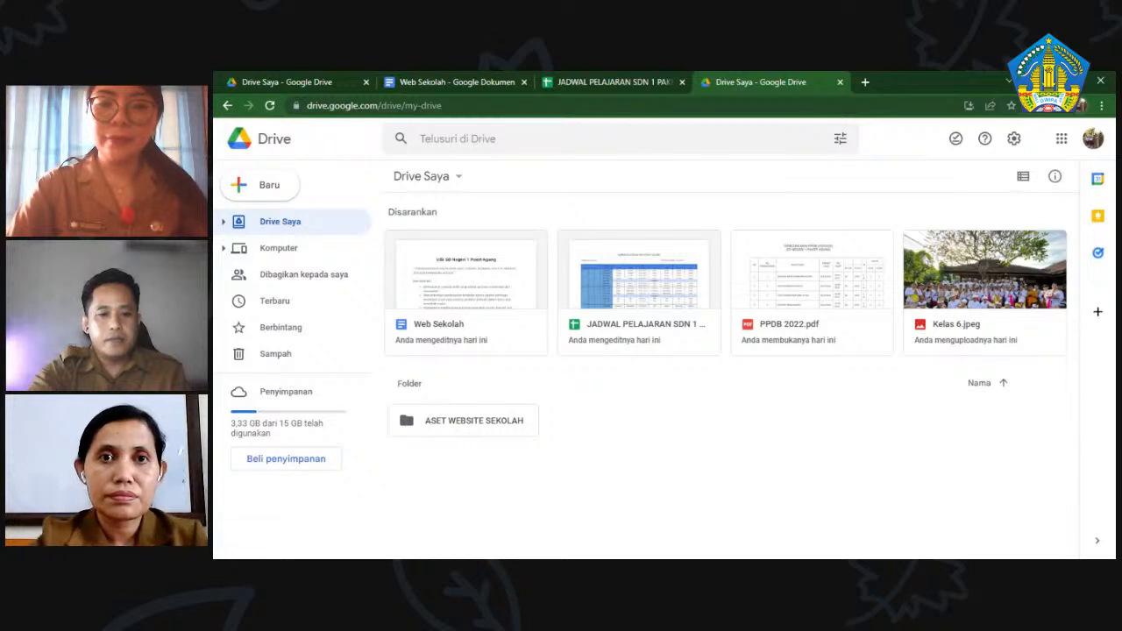
double_click(495, 427)
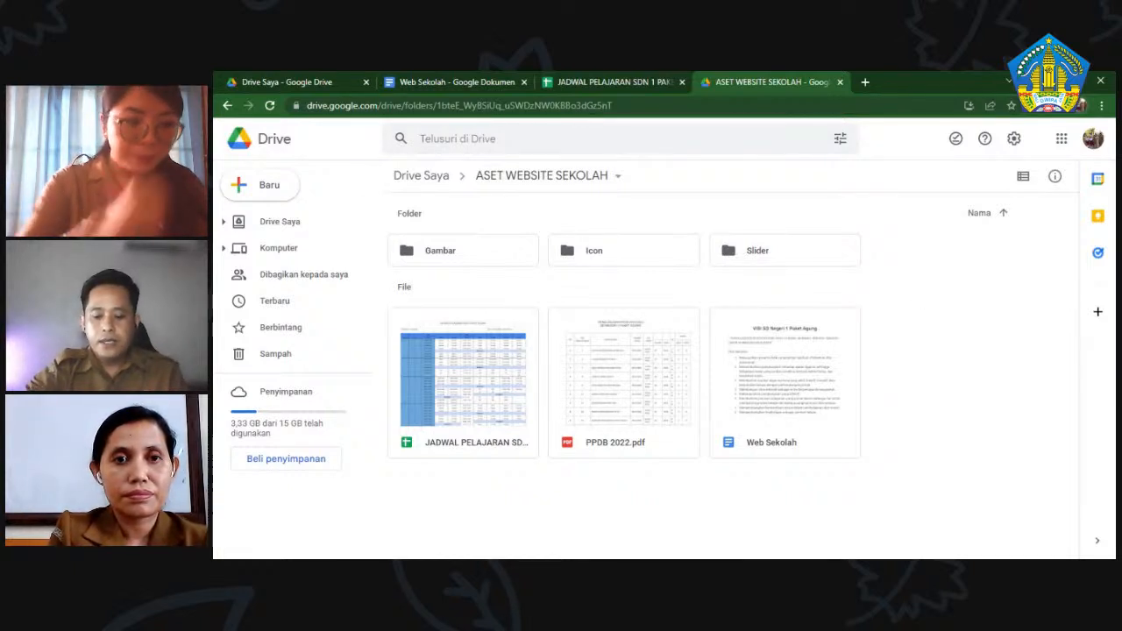
- Look through the full list of Google apps available from Drive
left_click(1062, 140)
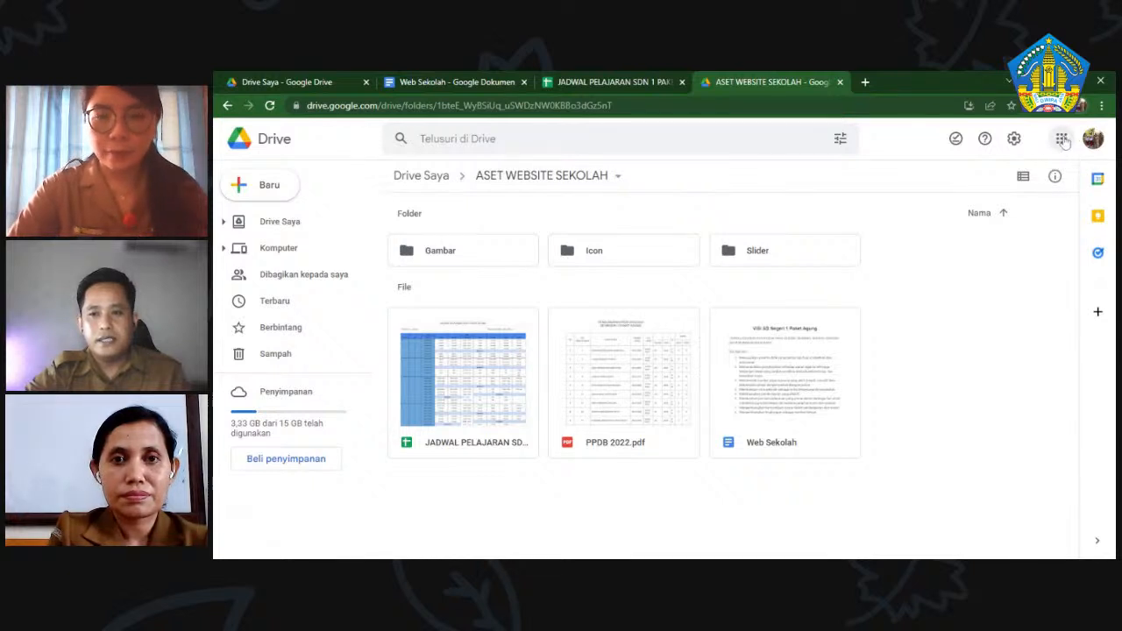
scroll(1035, 244, "down", 2)
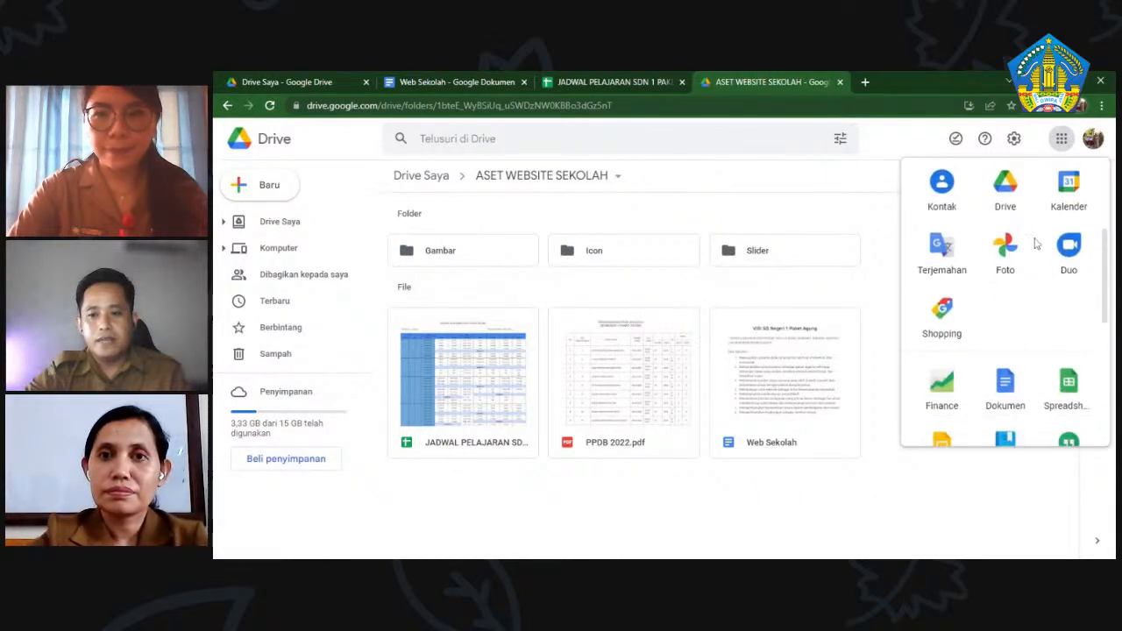
scroll(1035, 245, "down", 2)
scroll(1036, 244, "up", 4)
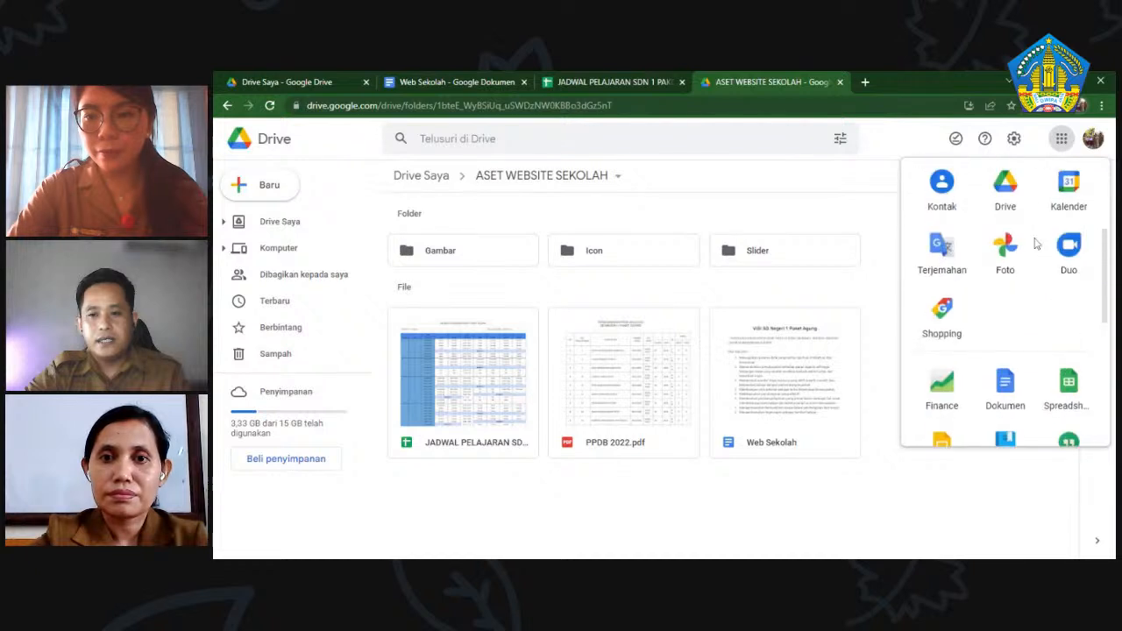
scroll(1035, 242, "up", 2)
scroll(1035, 241, "down", 4)
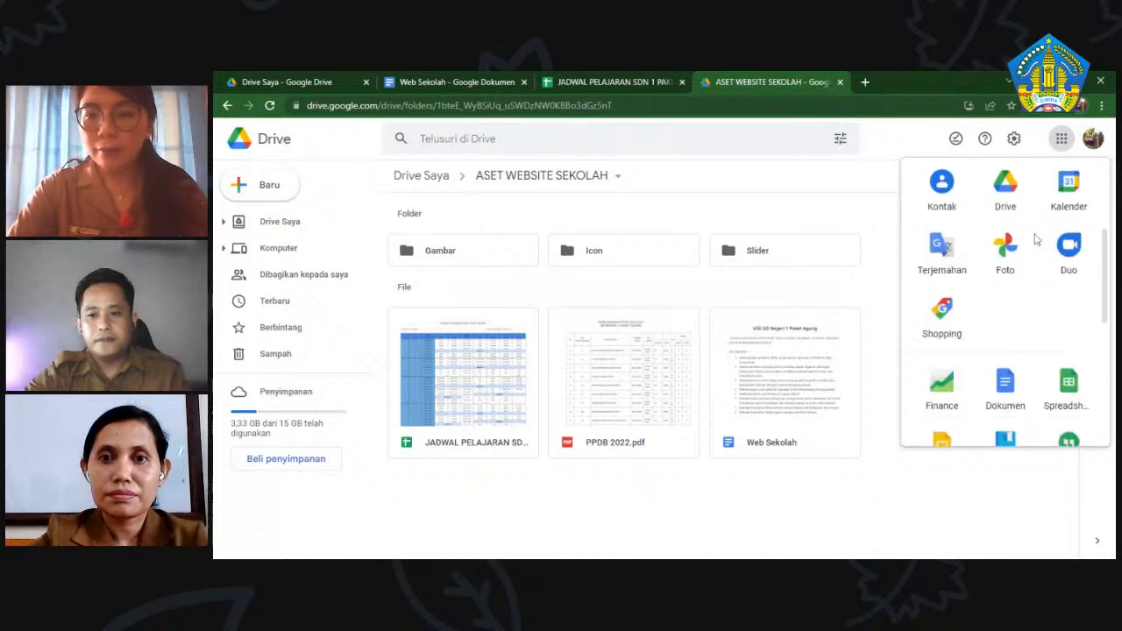
scroll(1035, 239, "up", 5)
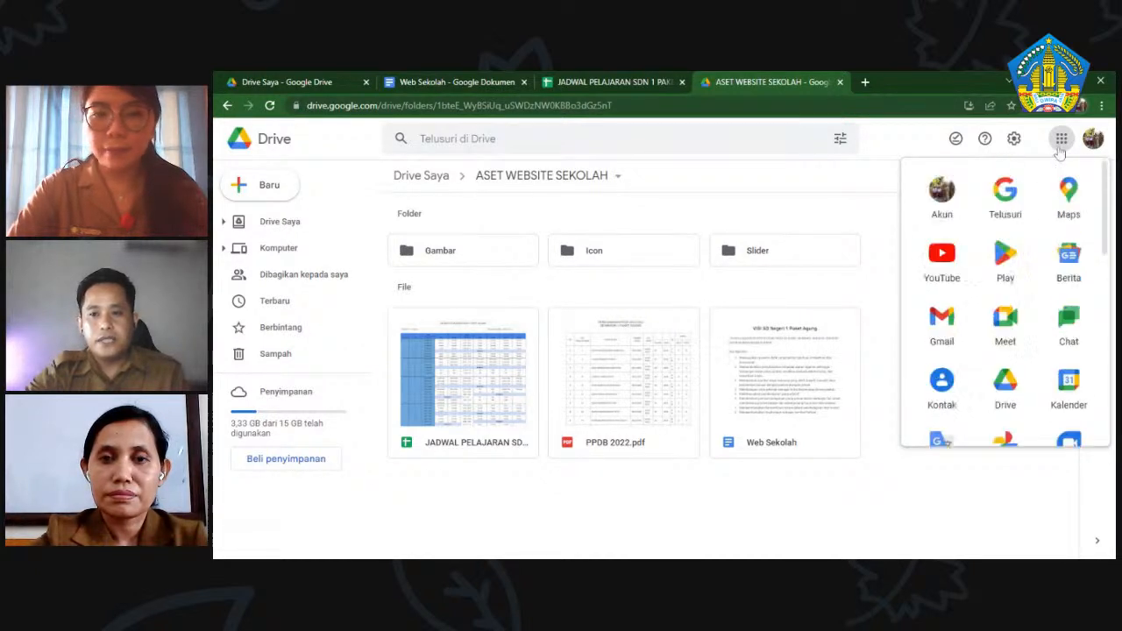
left_click(1060, 138)
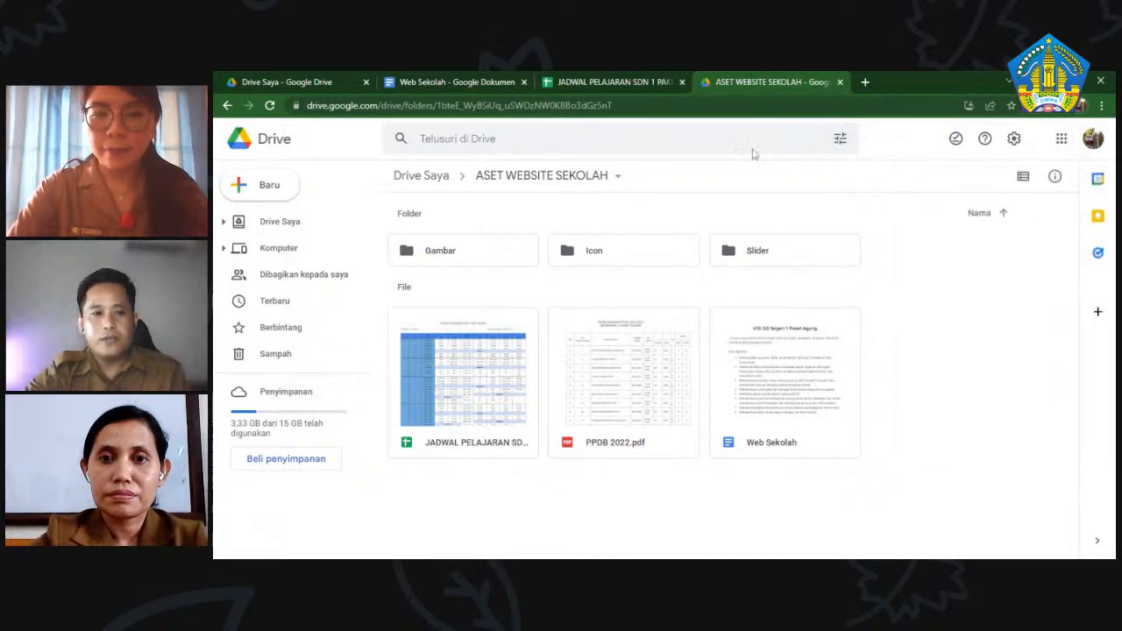
left_click(264, 189)
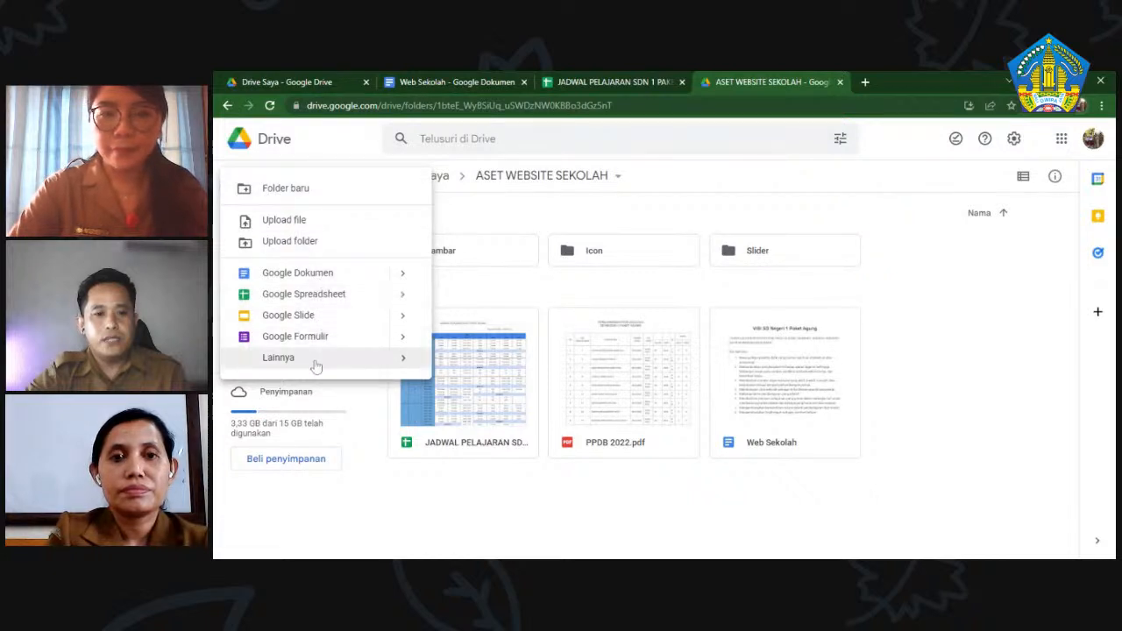
mouse_move(316, 367)
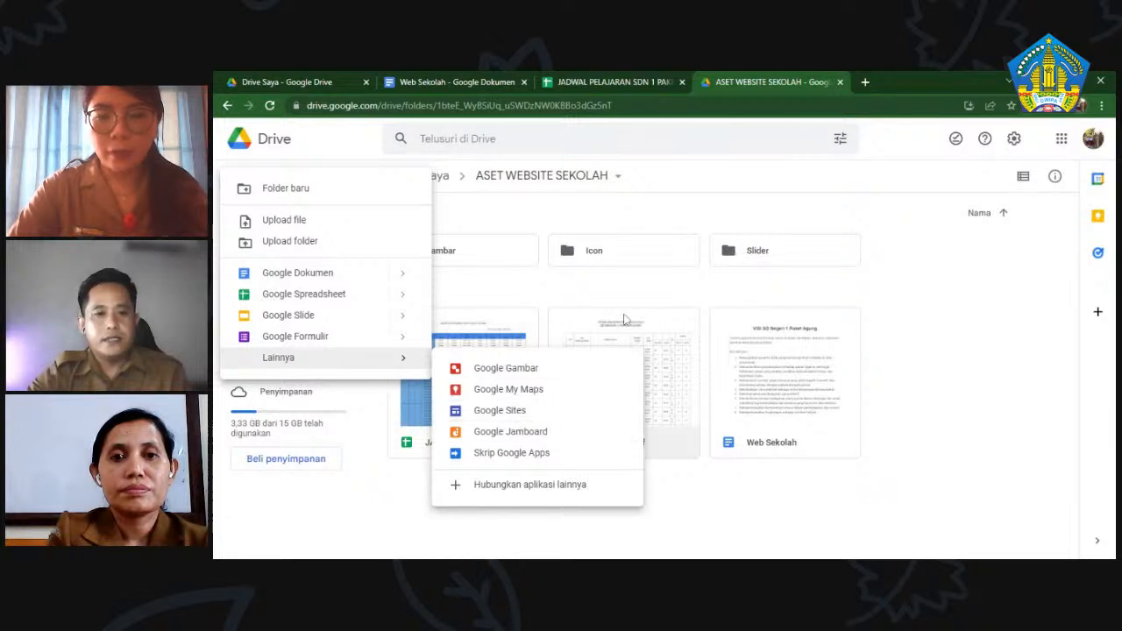
left_click(577, 215)
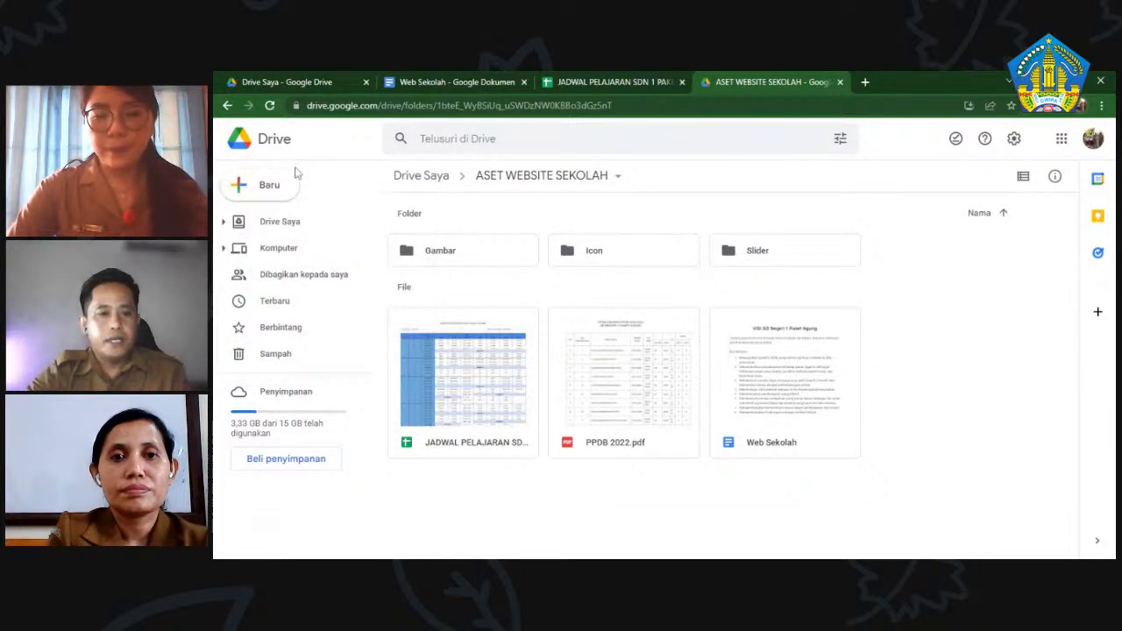
- Create a new Google Sites site from the ASET WEBSITE SEKOLAH folder and dismiss the notice about social media links
left_click(256, 191)
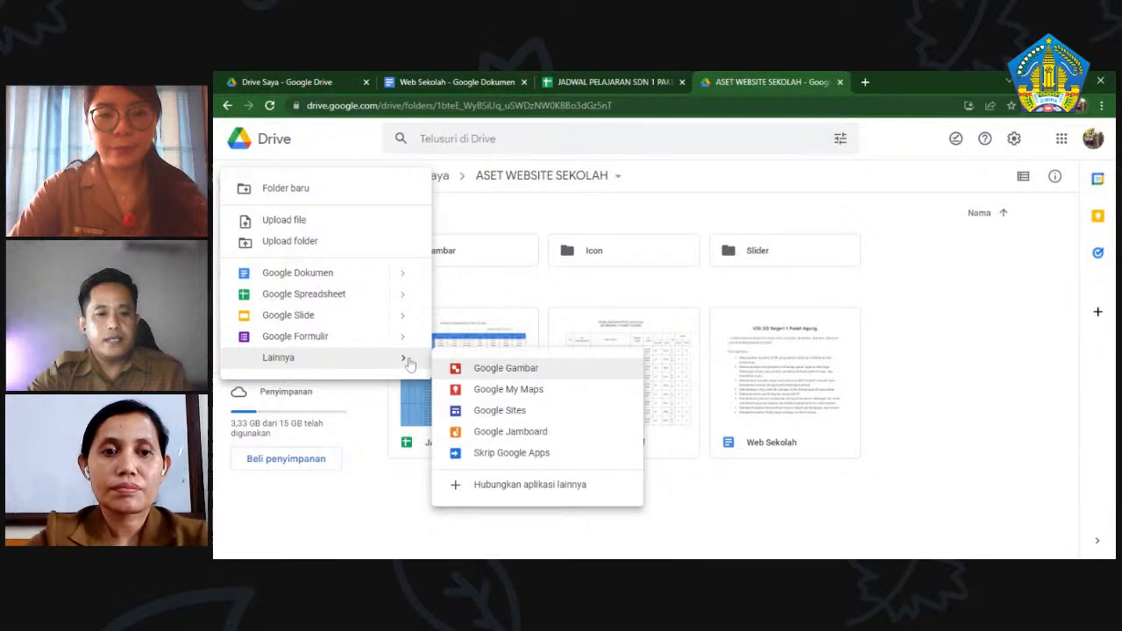
left_click(500, 410)
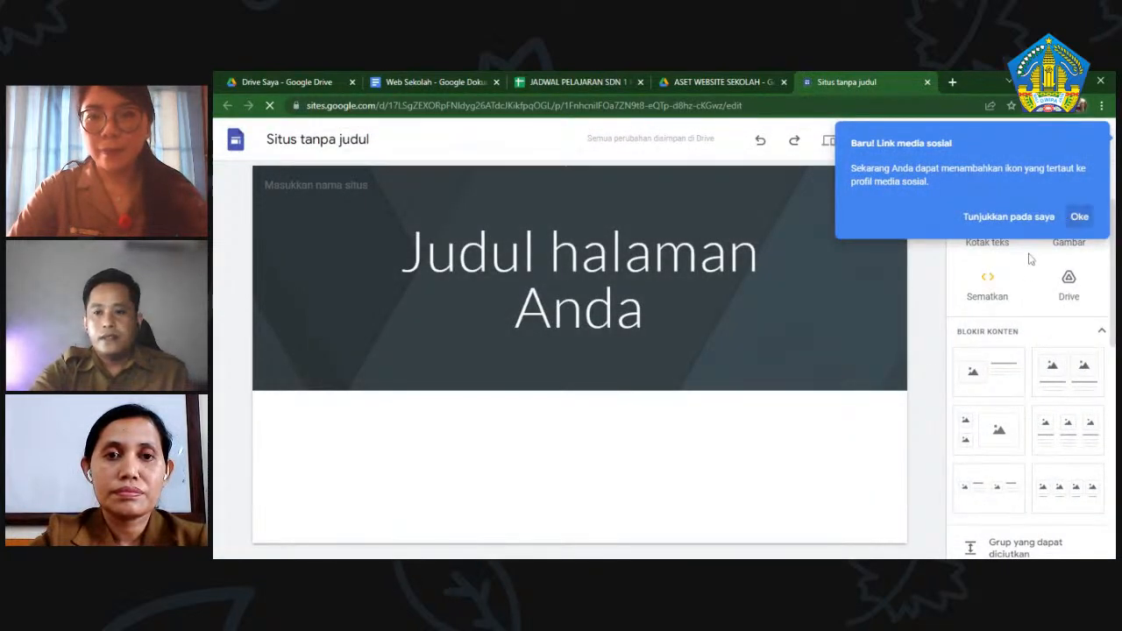
left_click(1077, 217)
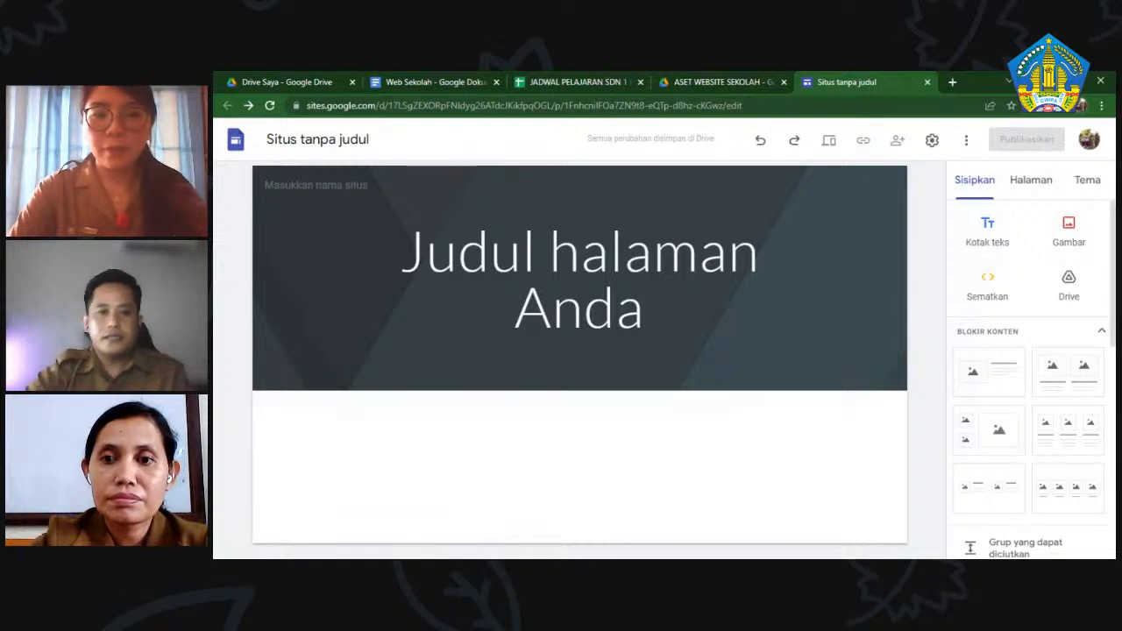
- Name the site document "SDN 1 Paket Agung"
left_click(318, 140)
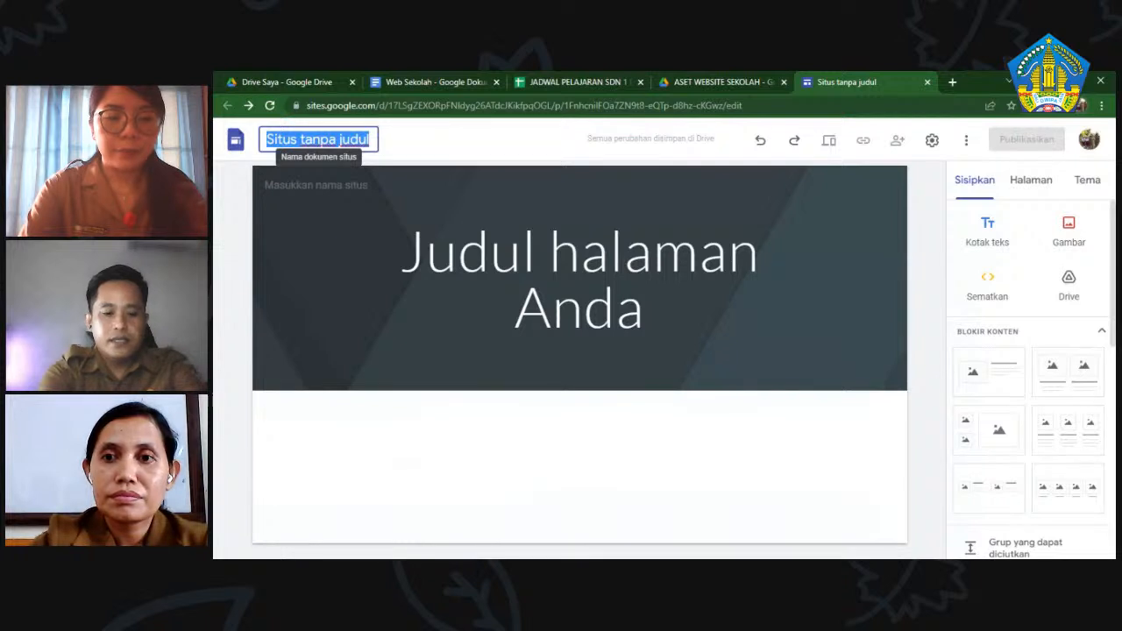
type("W")
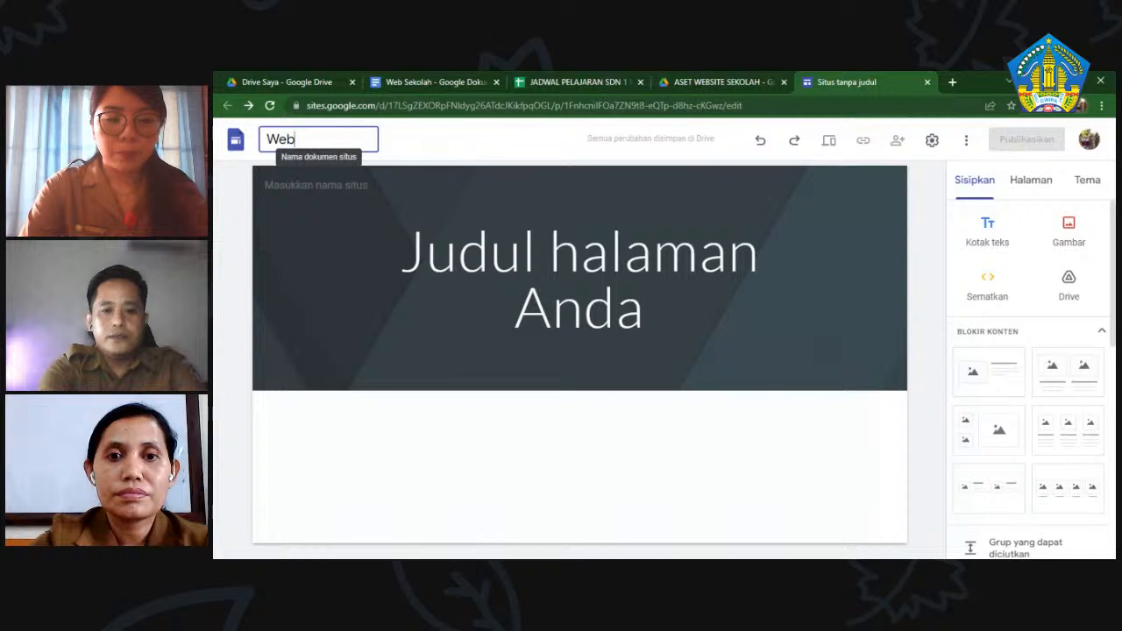
key("BackSpace")
type("SDN")
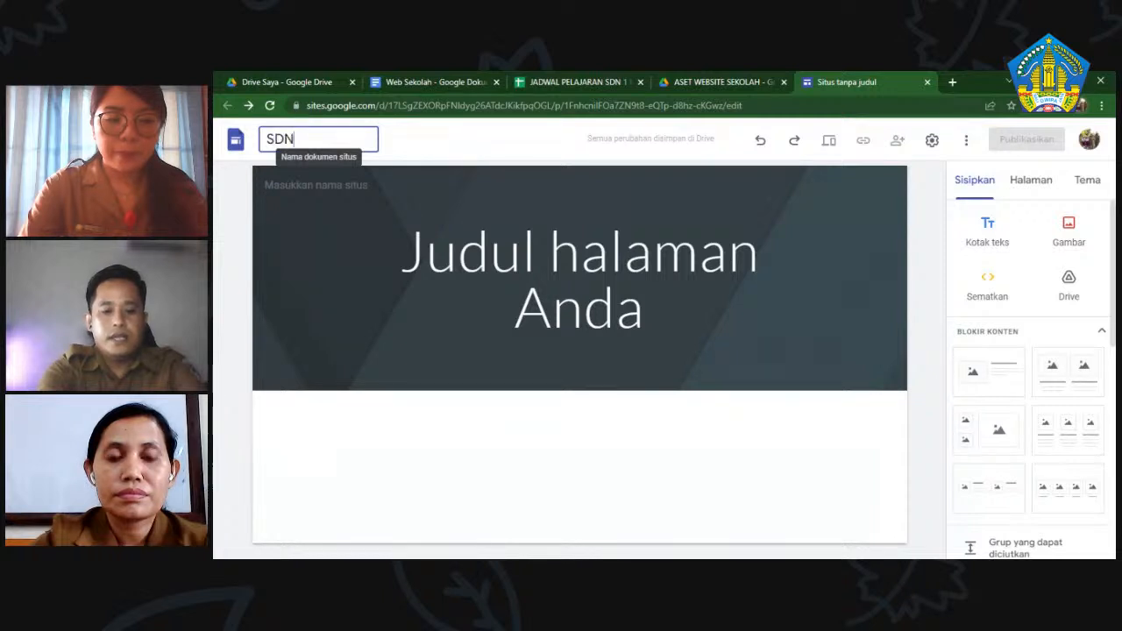
type(" 1 Paket Agung")
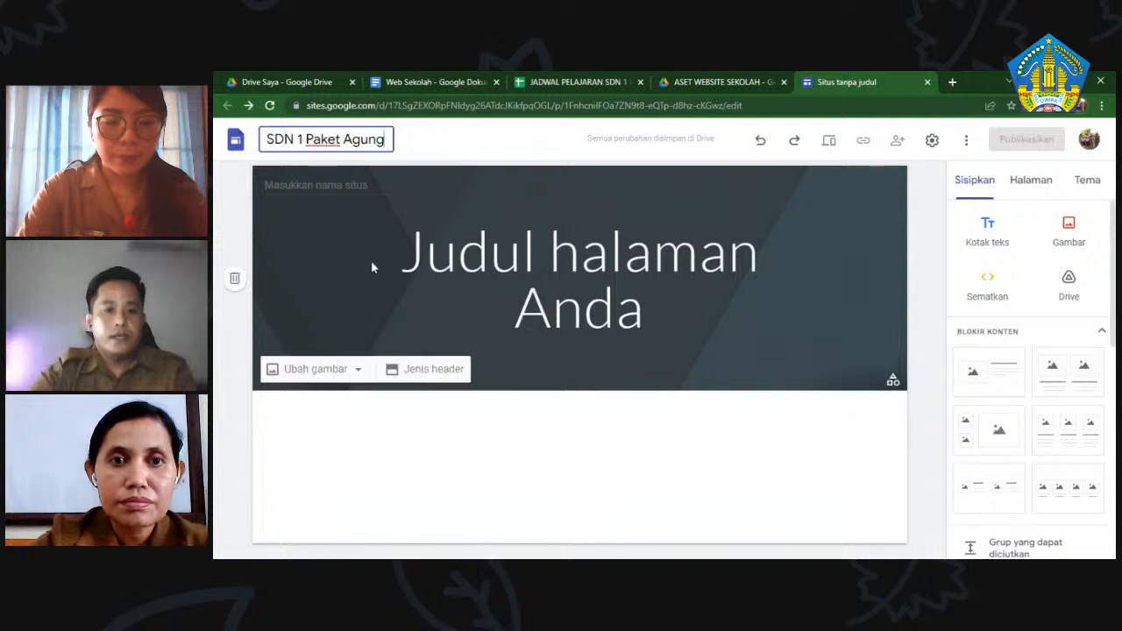
- Replace the placeholder page title in the header with "Selamat Datang"
left_click(426, 254)
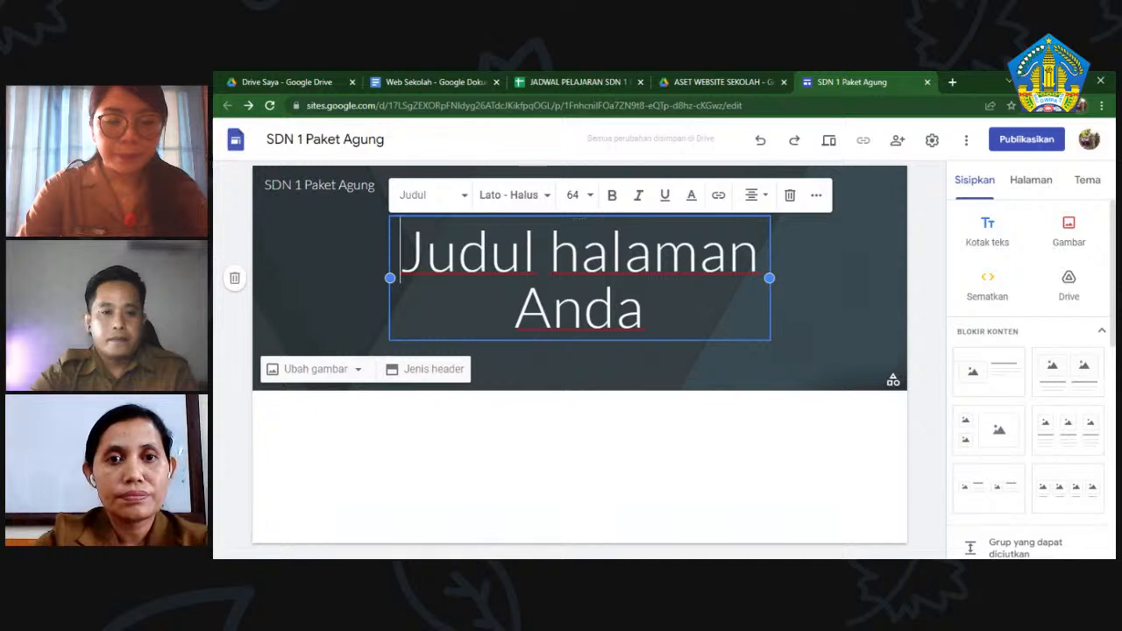
key("ctrl+a")
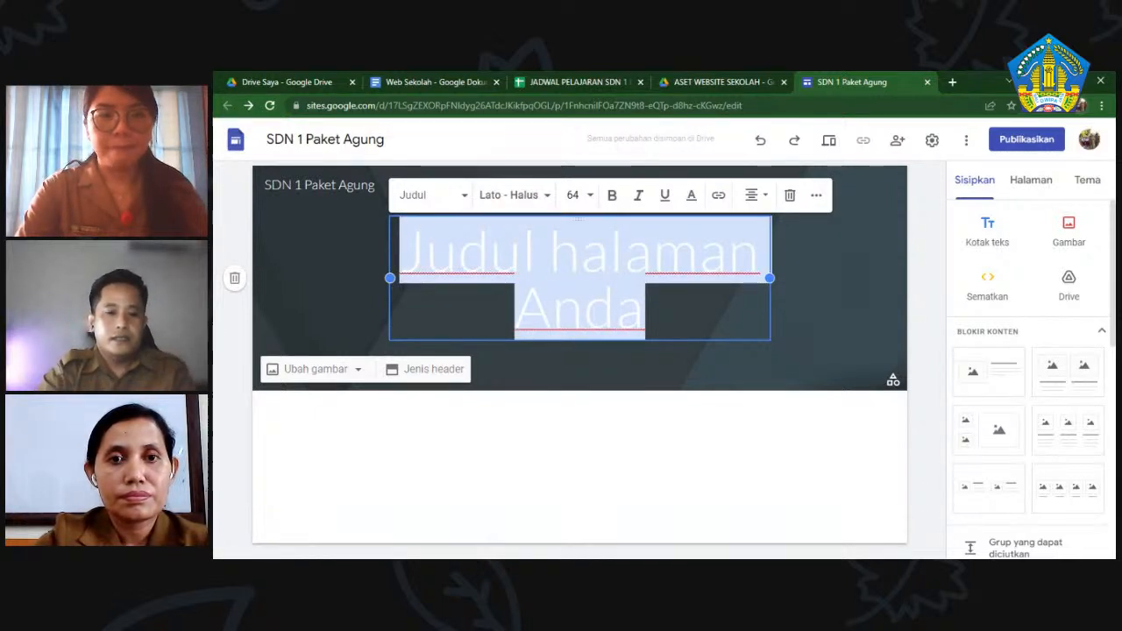
type("S")
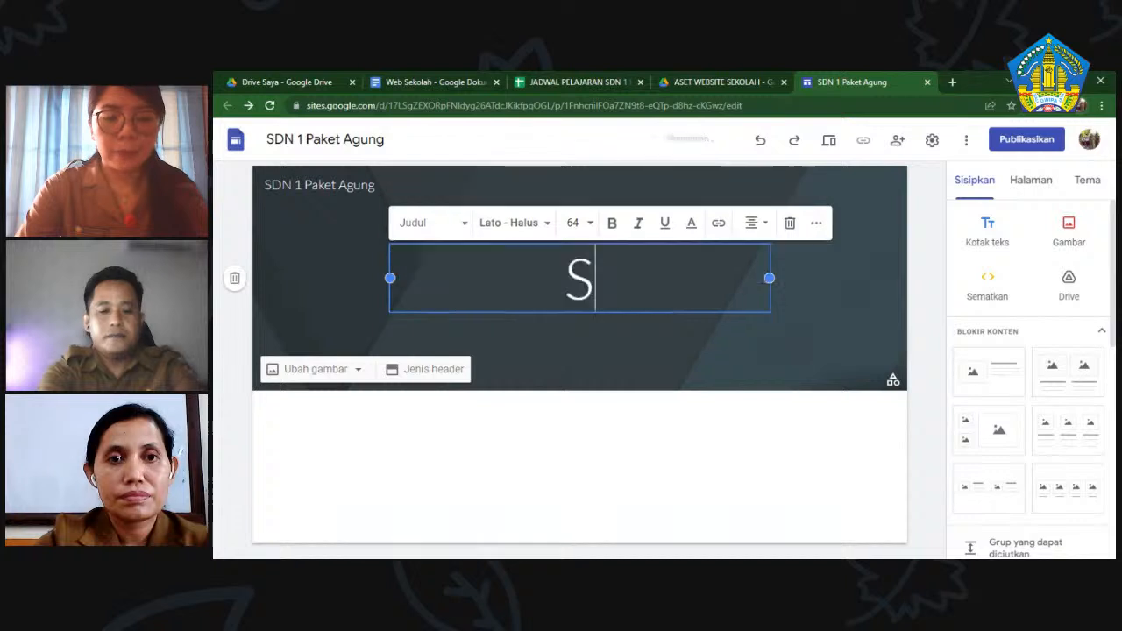
type("elamat ")
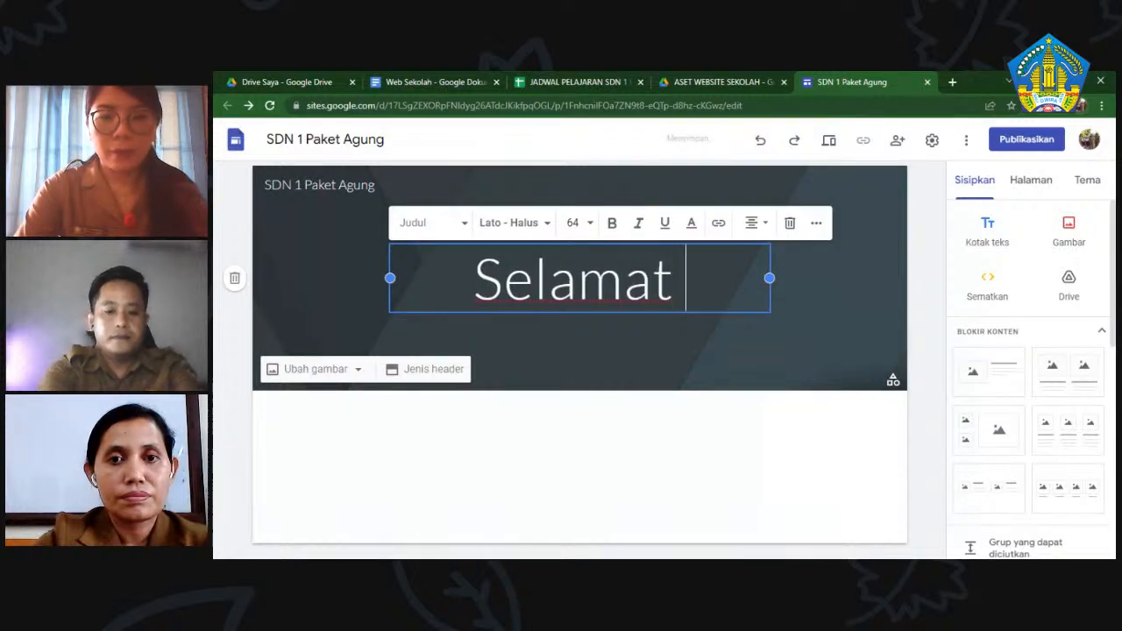
type("Datang")
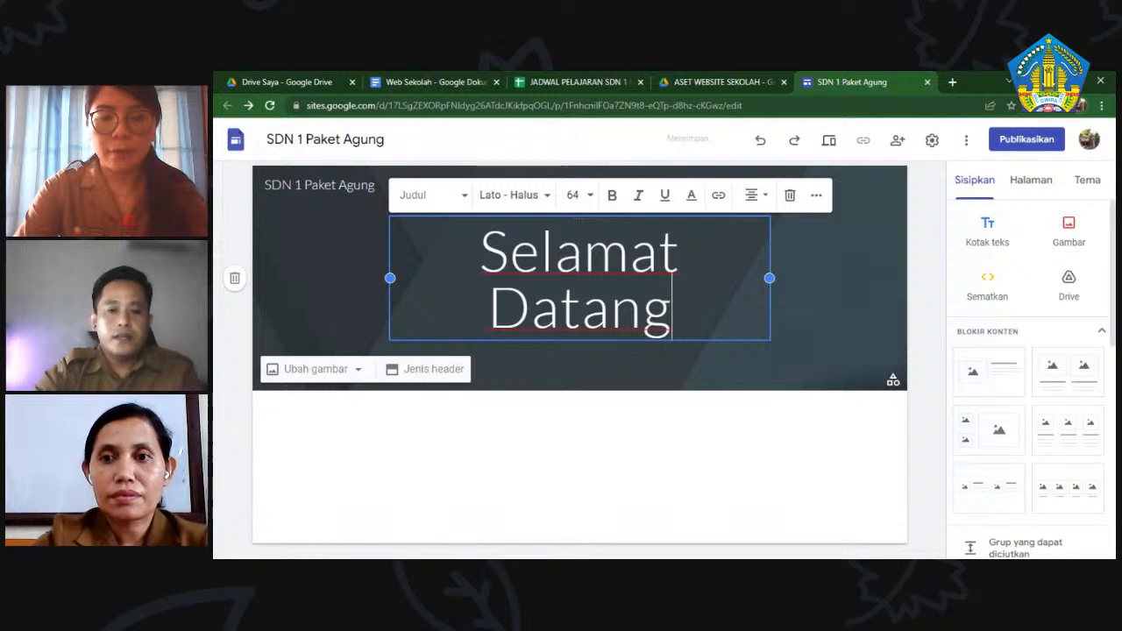
- Format the whole "Selamat Datang" title with the smaller Judul heading style and the Impact font
key("ctrl+a")
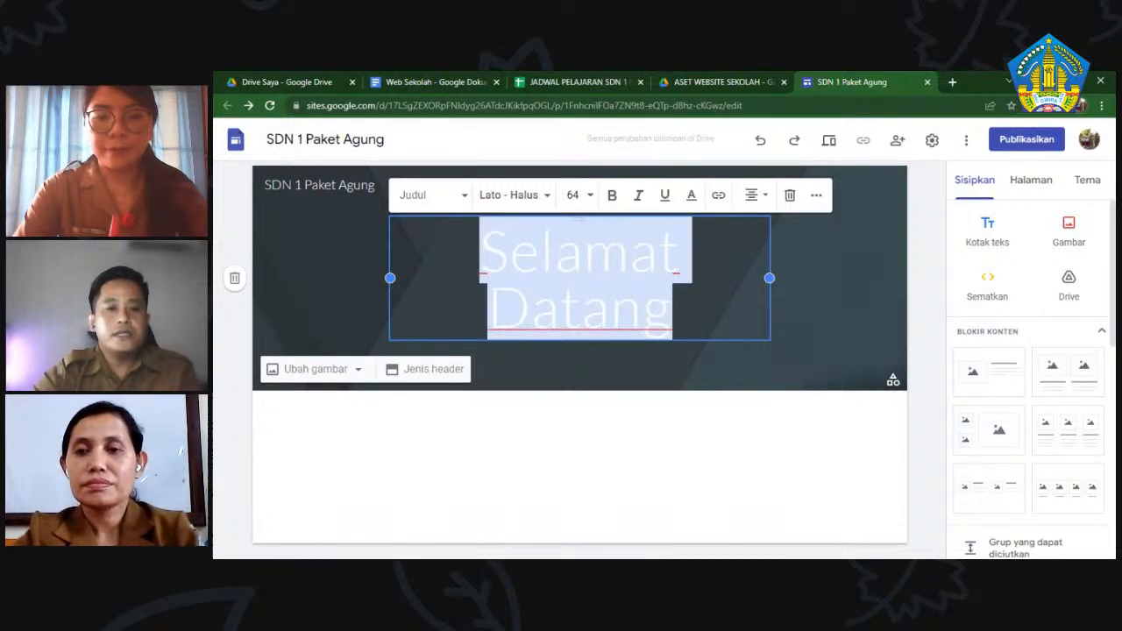
left_click(464, 196)
left_click(421, 265)
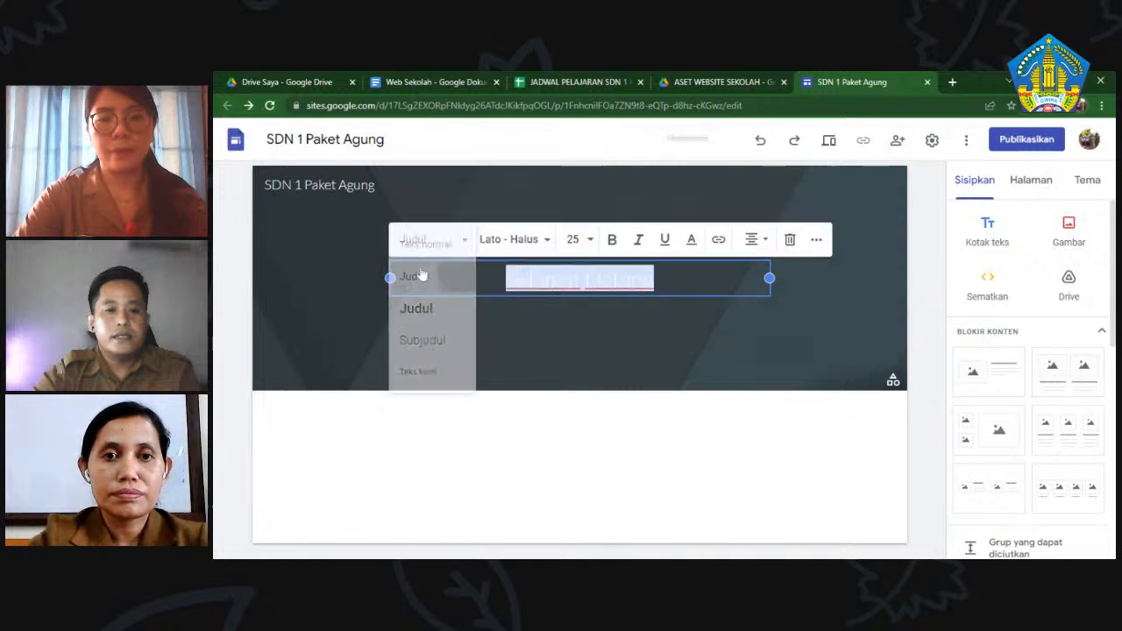
left_click(545, 239)
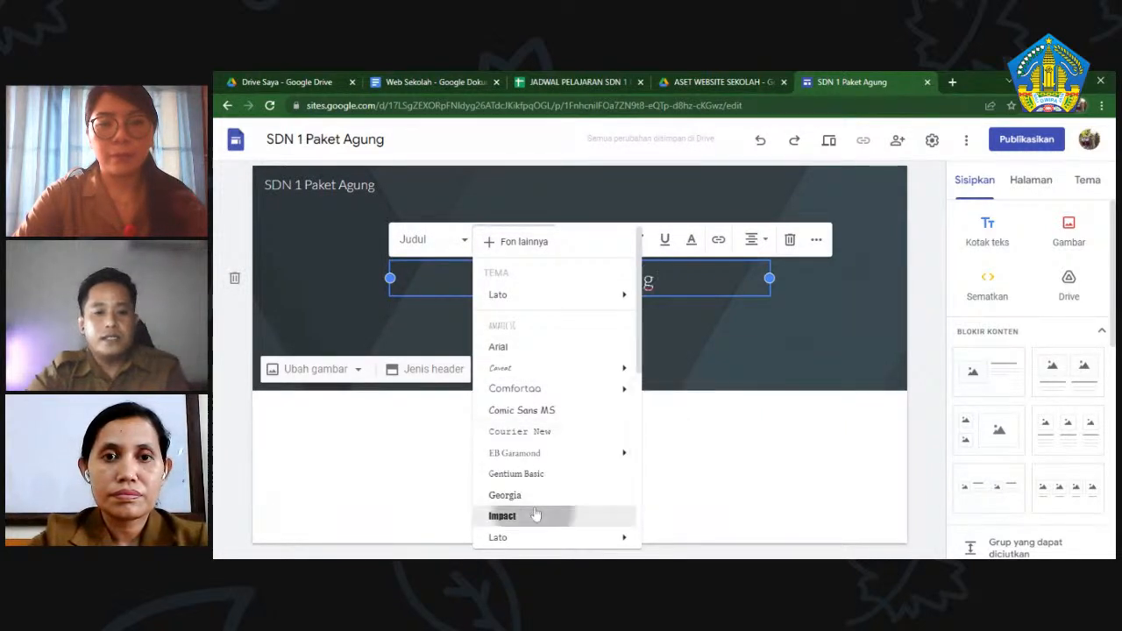
left_click(536, 515)
left_click(681, 316)
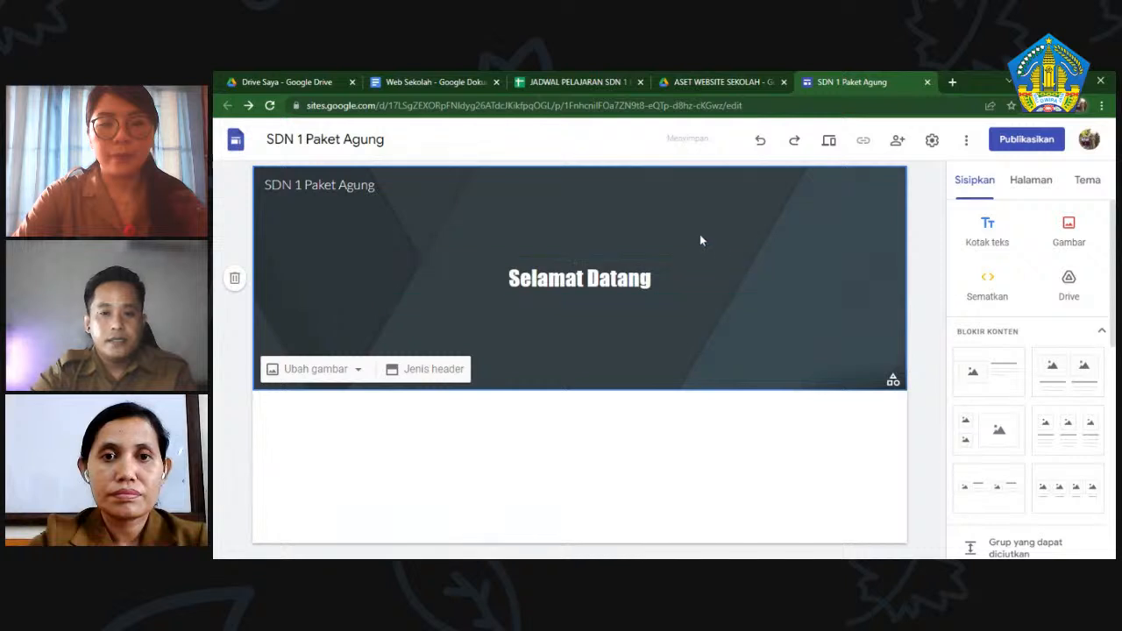
- Extend the header title to read "Selamat Datang di Website" on a single line
left_click(580, 279)
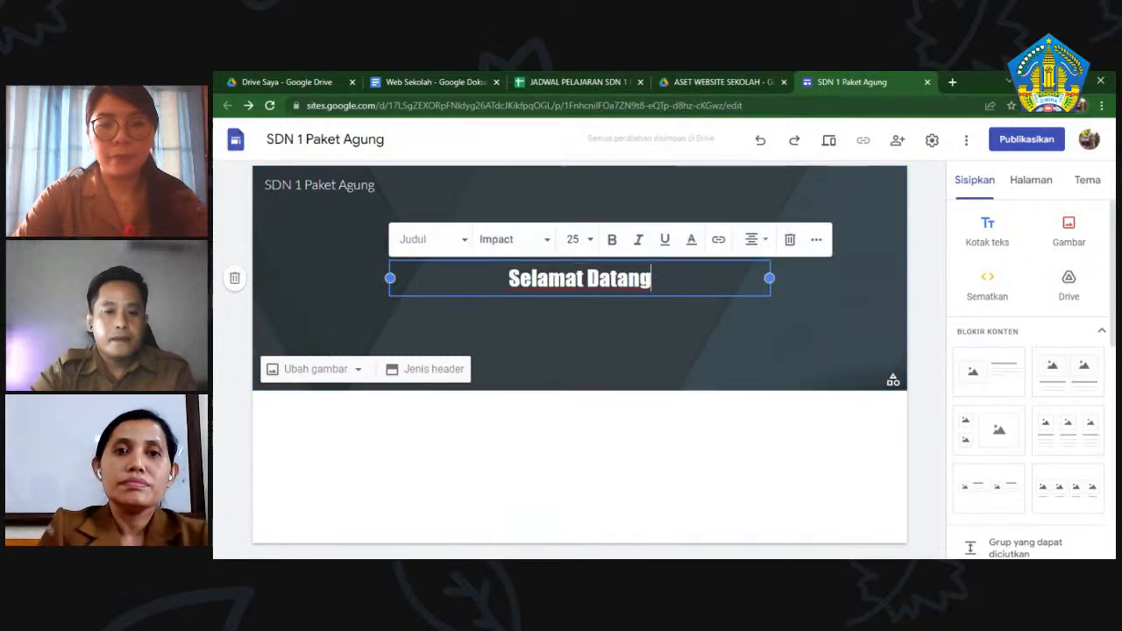
type("di We")
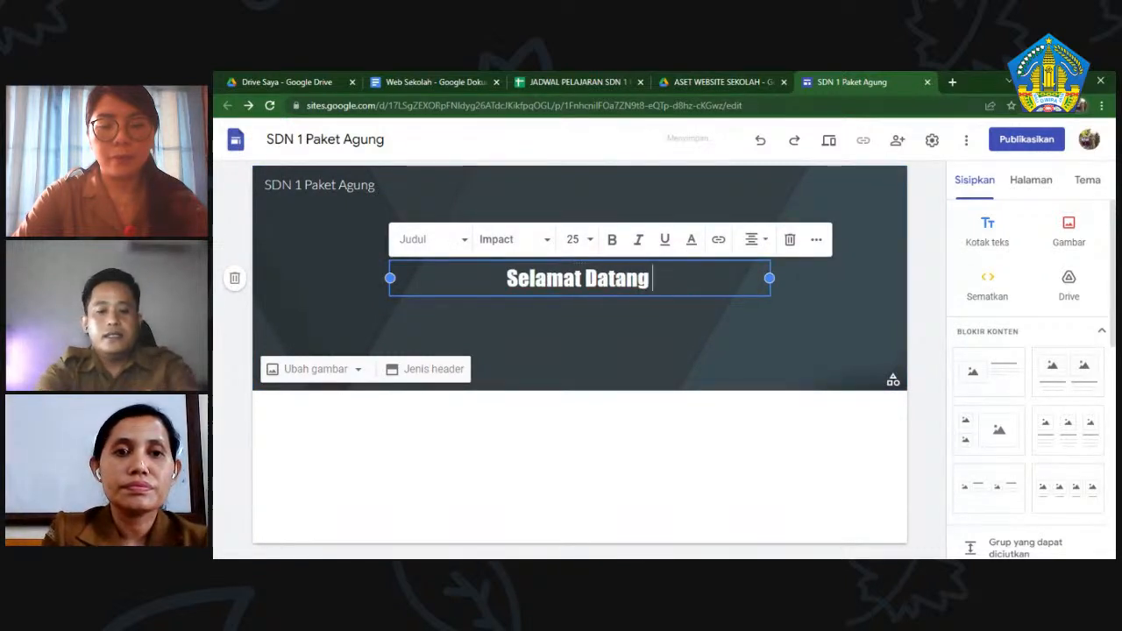
type("bsite")
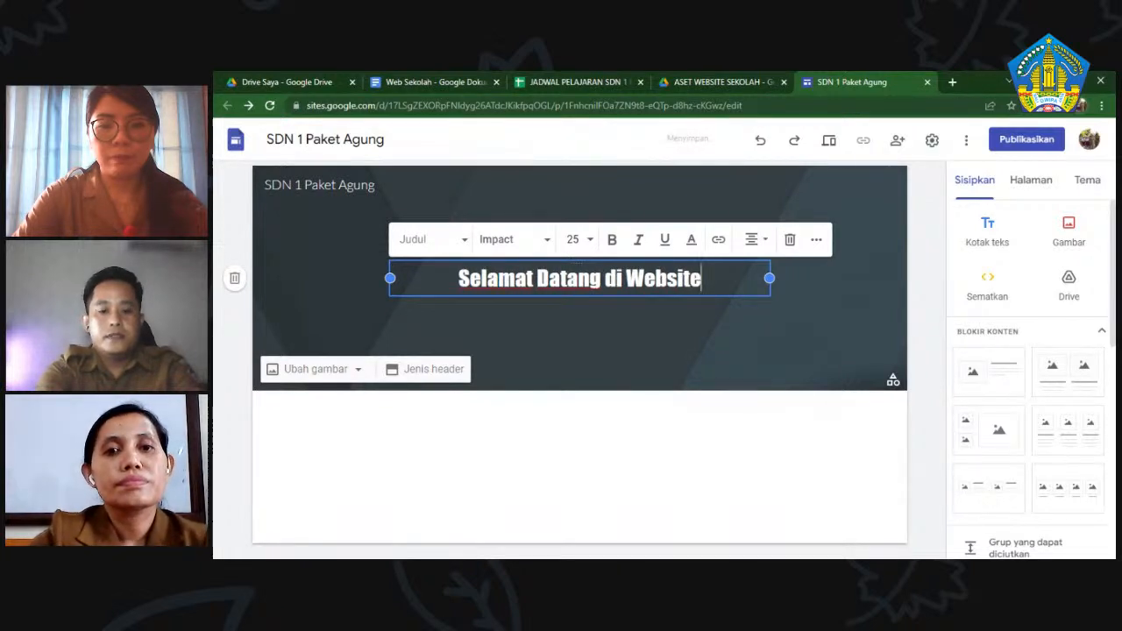
key("Return")
type("SD")
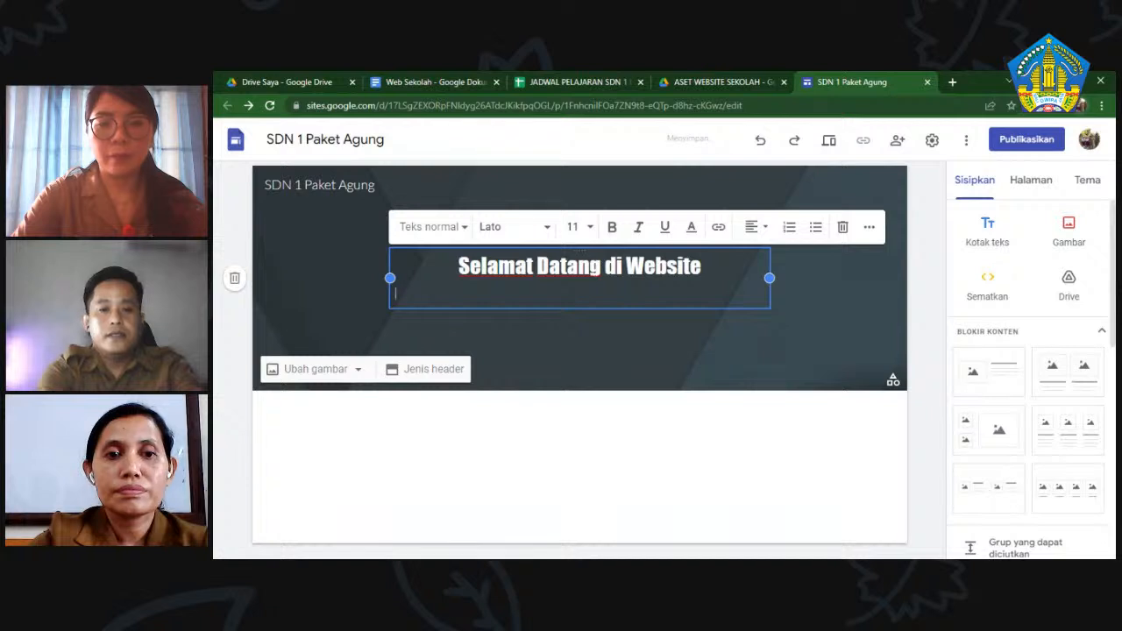
key("BackSpace")
left_click(710, 470)
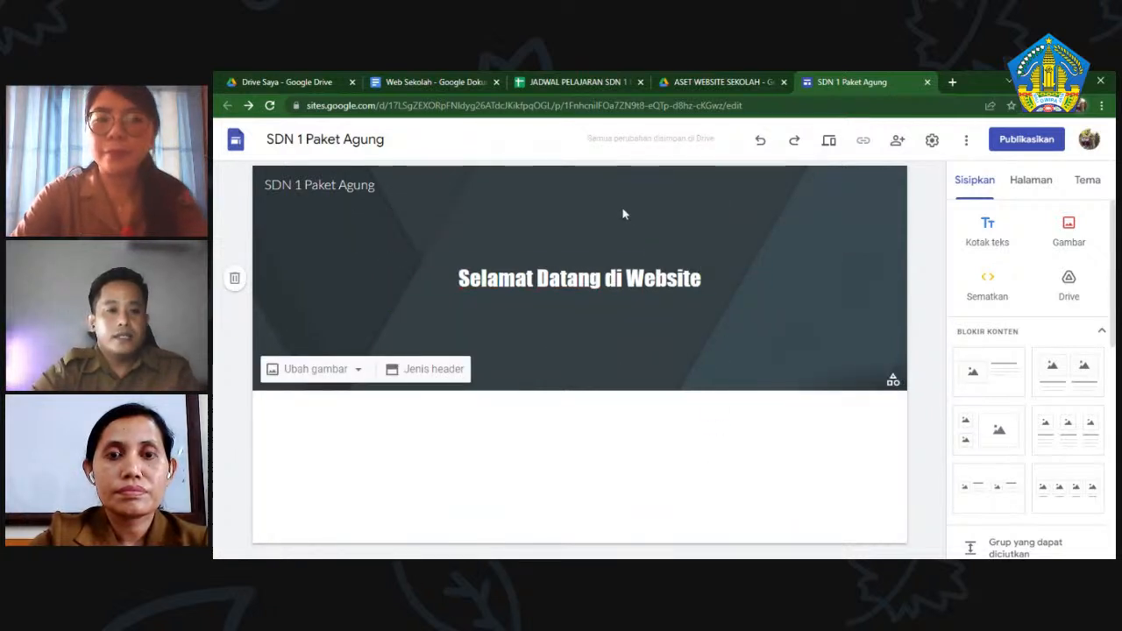
mouse_move(307, 214)
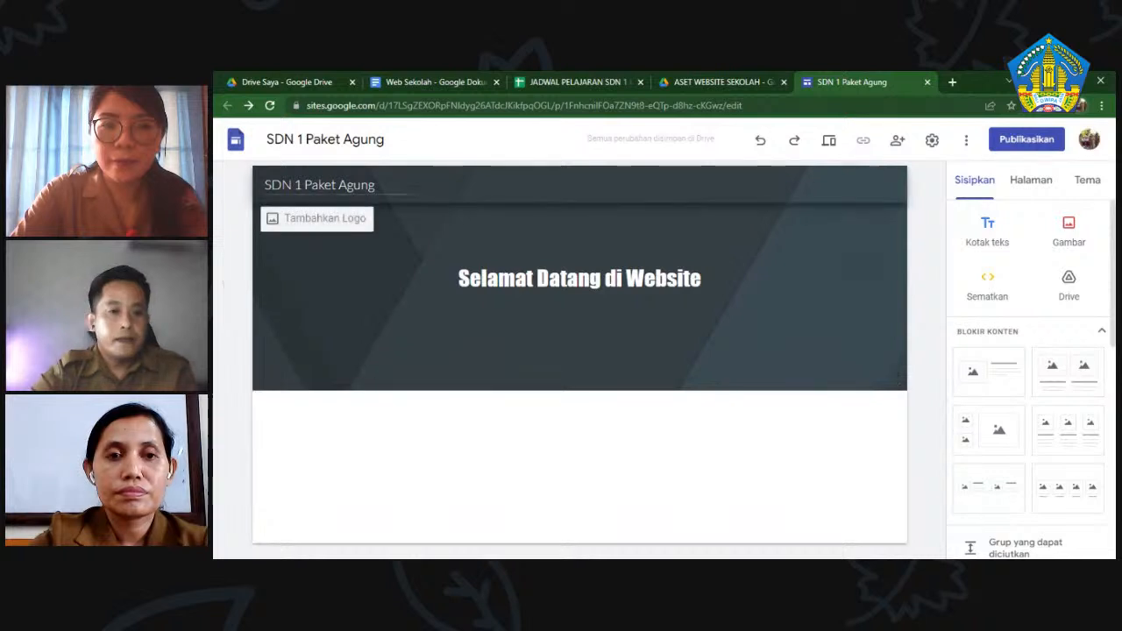
left_click(320, 220)
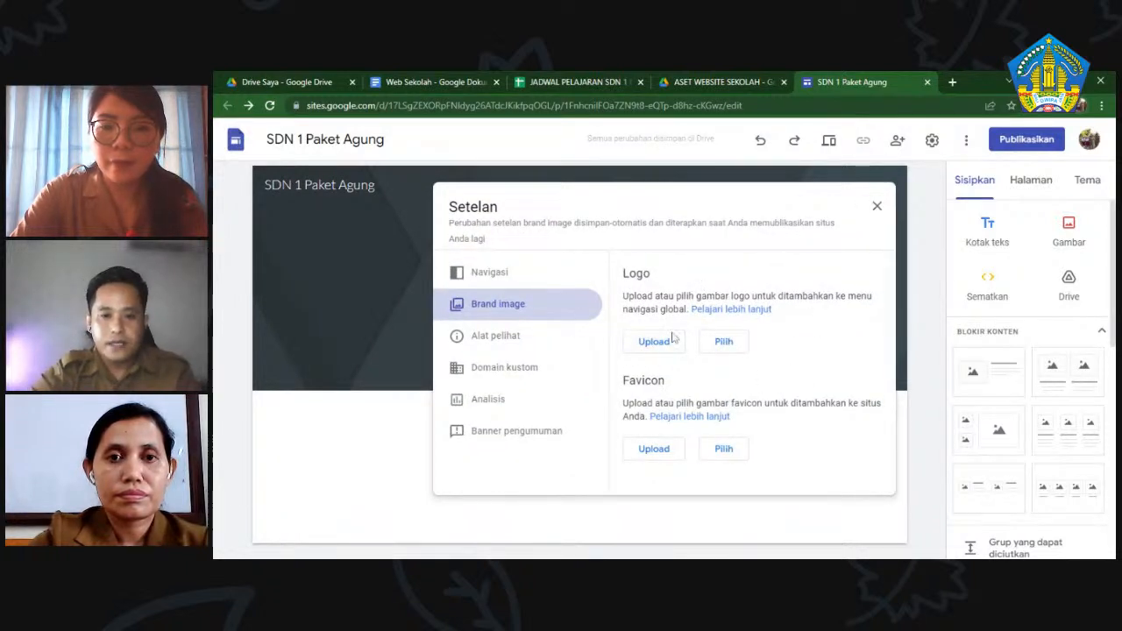
left_click(739, 345)
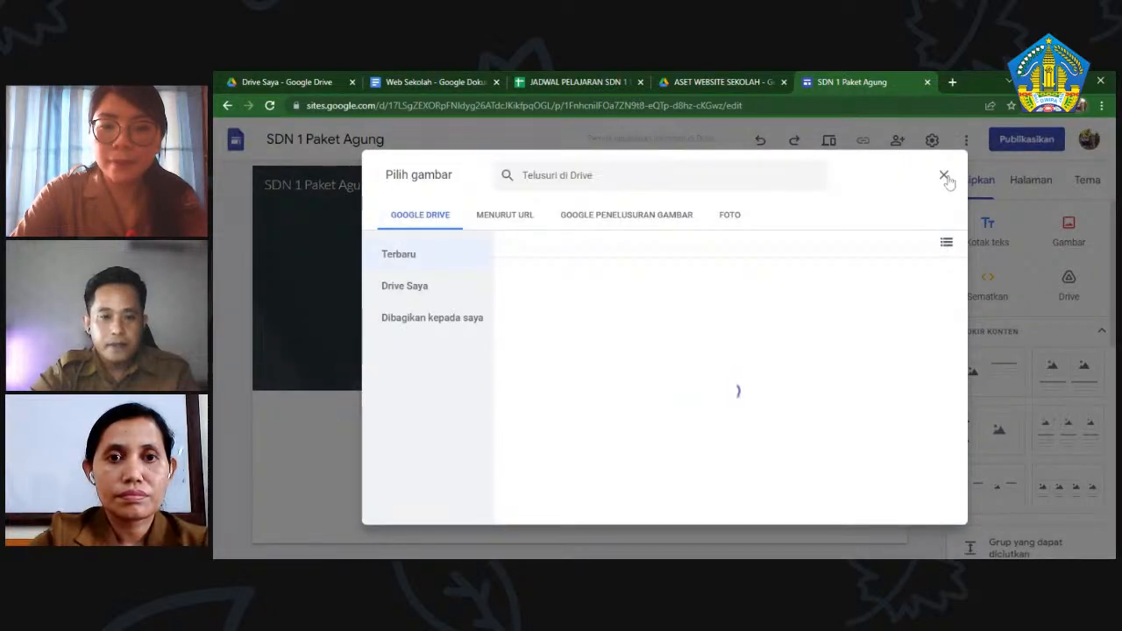
left_click(944, 175)
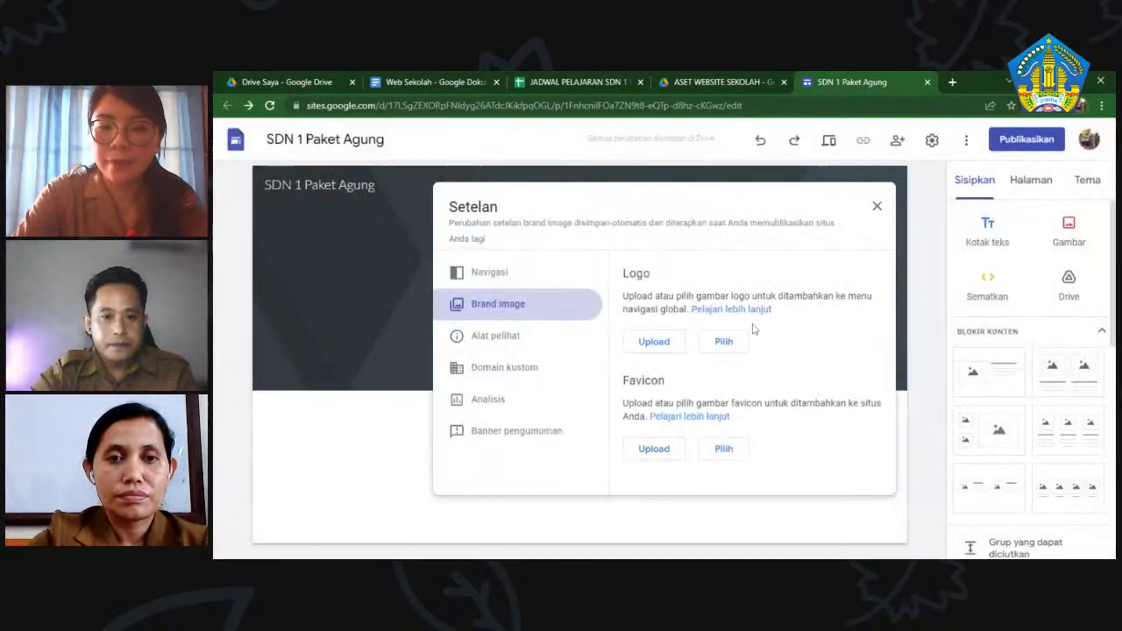
left_click(876, 206)
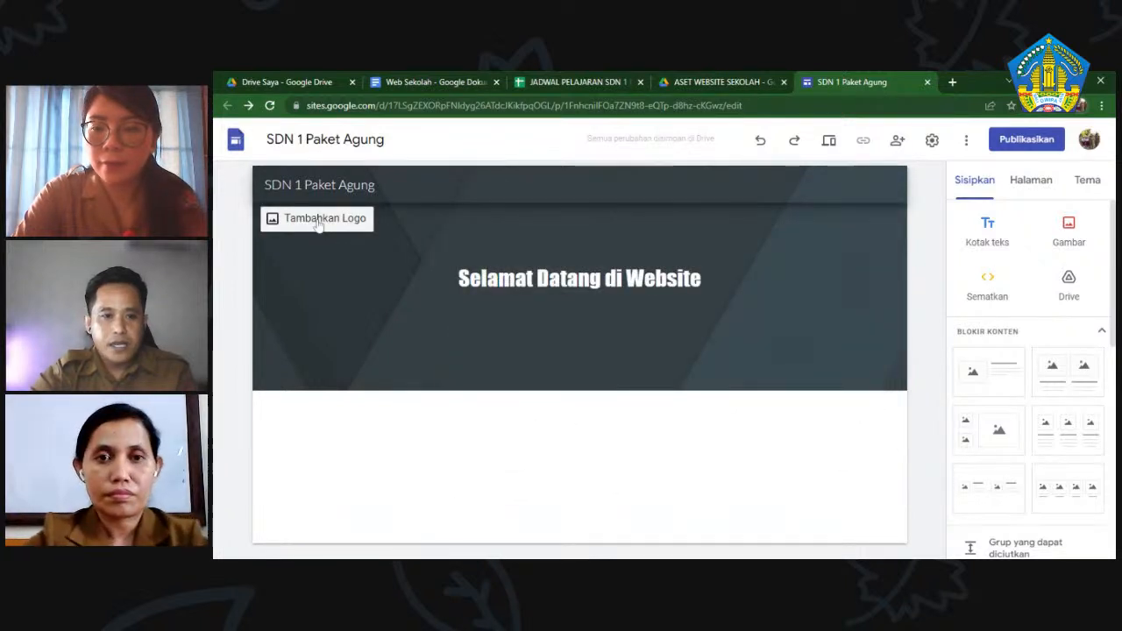
- Add the Tut Wuri Handayani logo from the Icon folder inside ASET WEBSITE SEKOLAH in Drive as the site logo
left_click(319, 223)
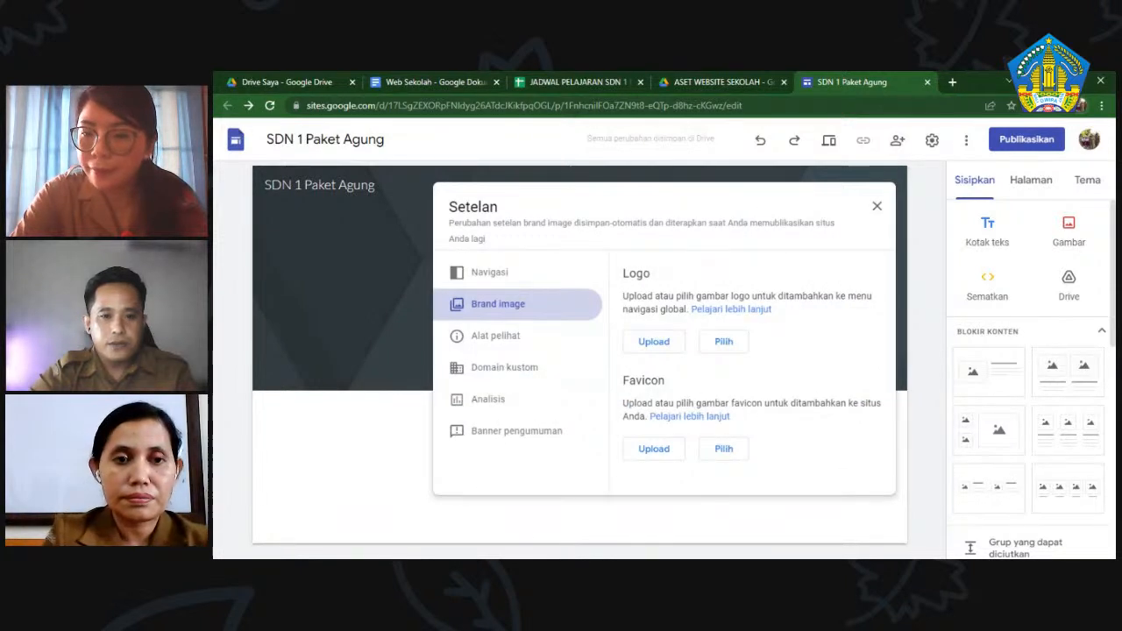
left_click(724, 342)
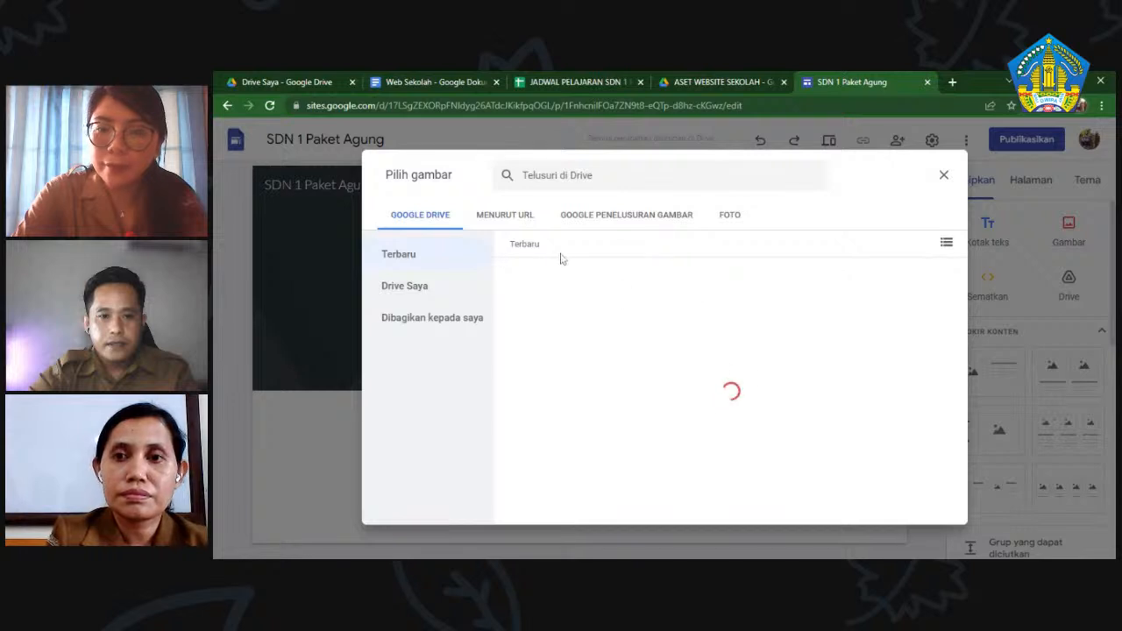
left_click(419, 289)
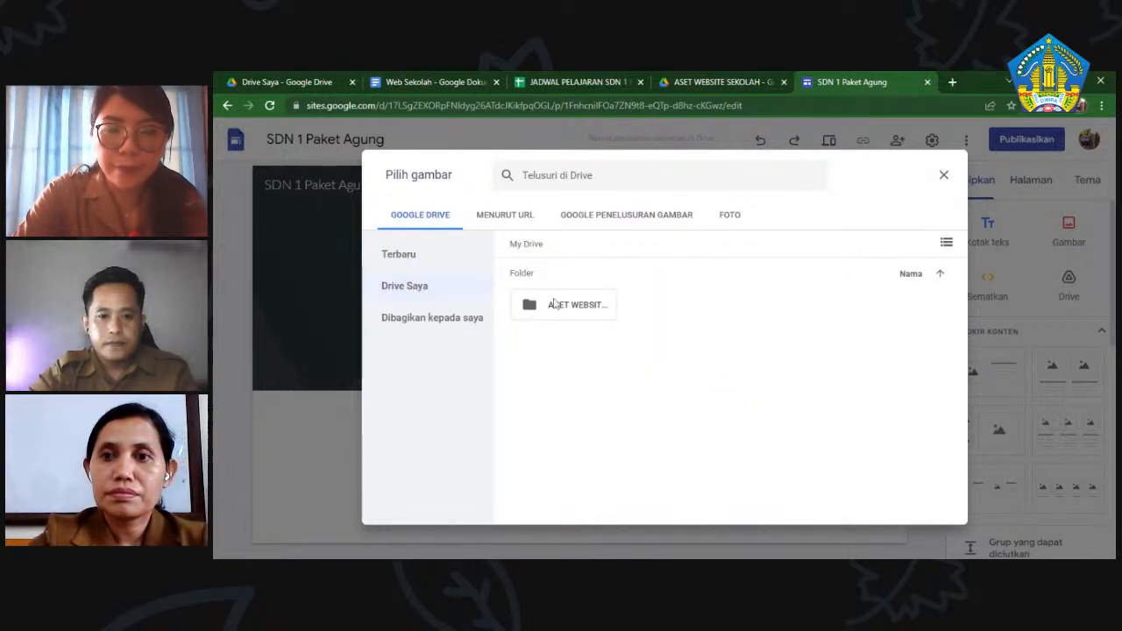
double_click(561, 308)
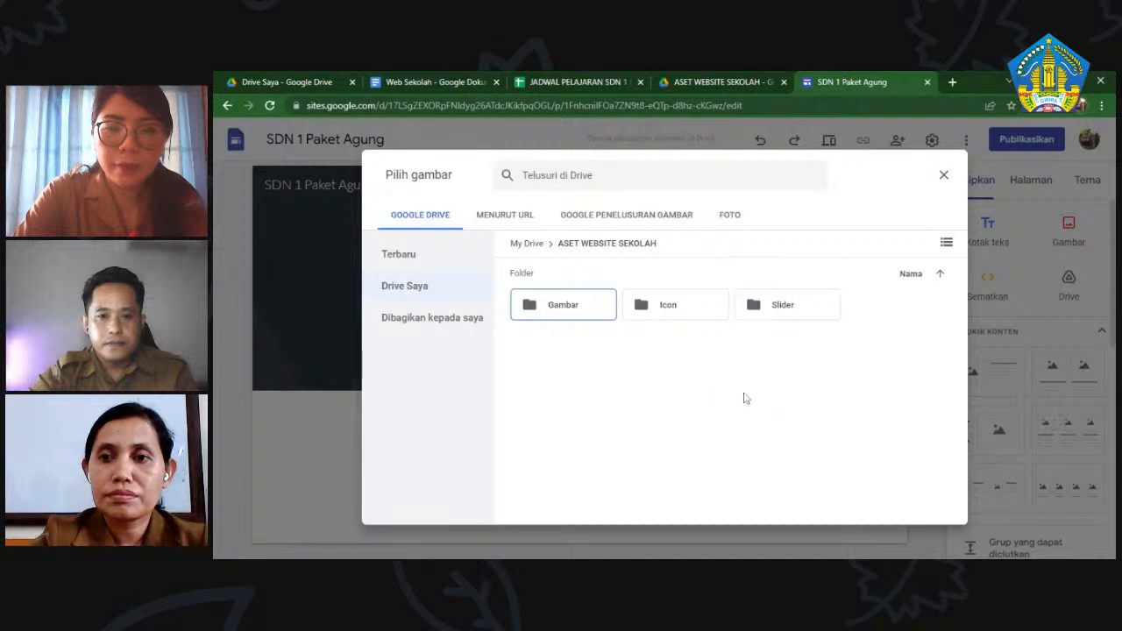
double_click(675, 307)
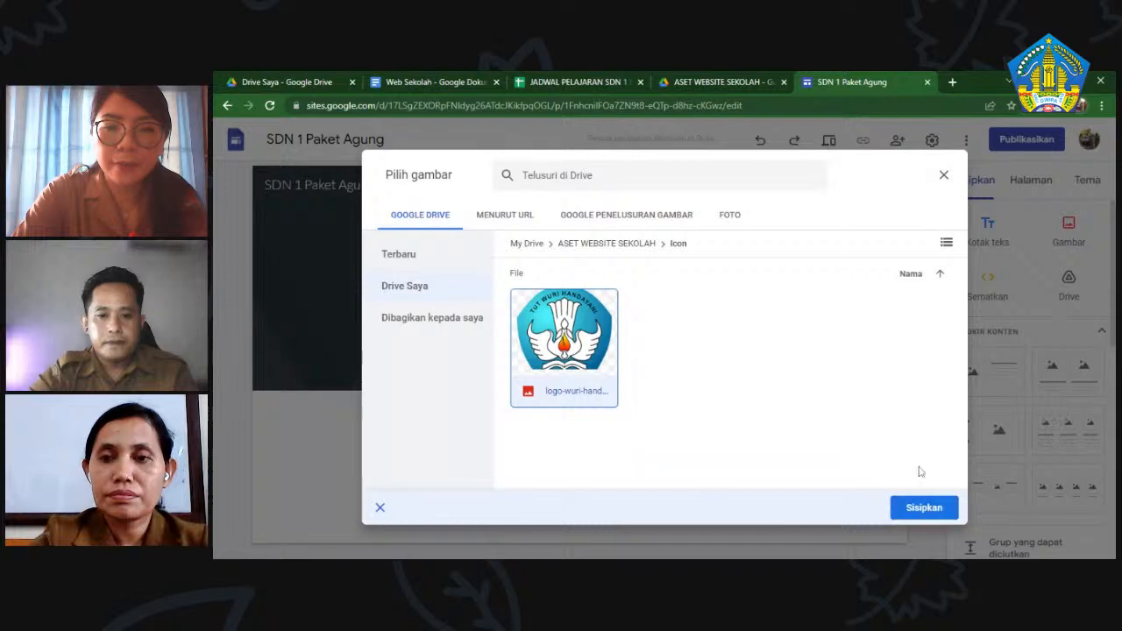
left_click(927, 510)
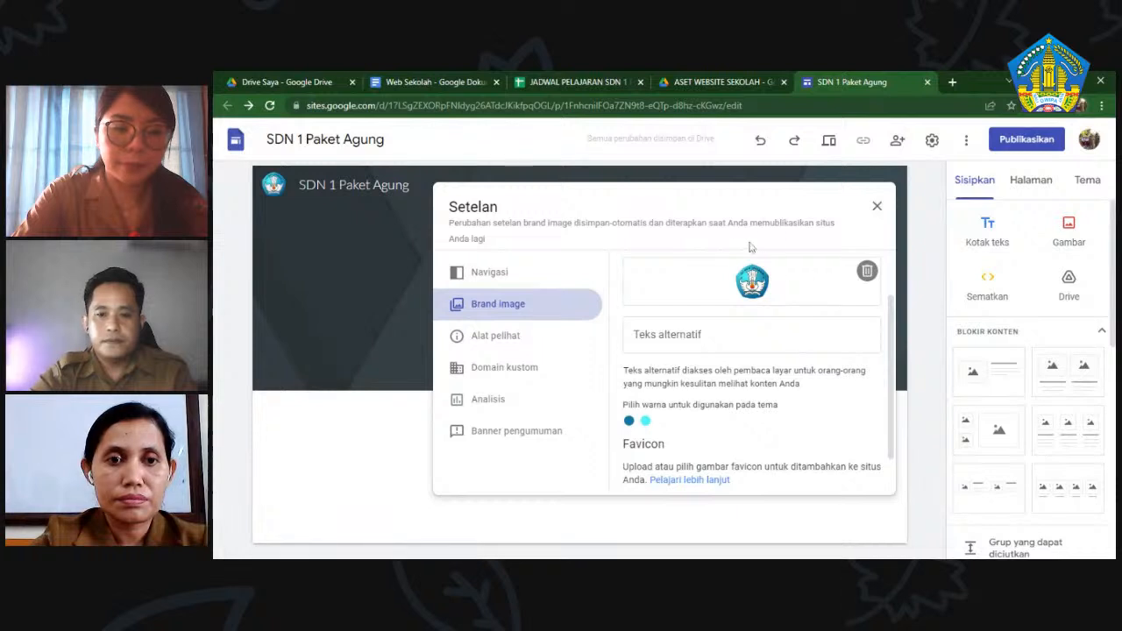
- Set the same Tut Wuri Handayani logo from the Drive Icon folder as the site's favicon and close the settings
scroll(794, 317, "down", 1)
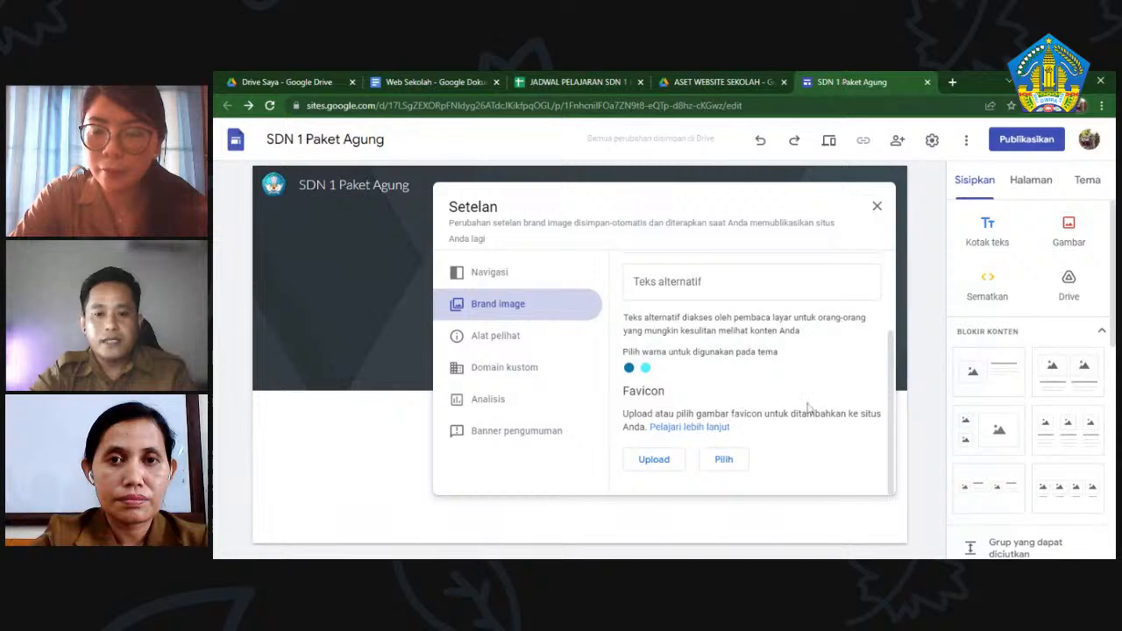
left_click(726, 461)
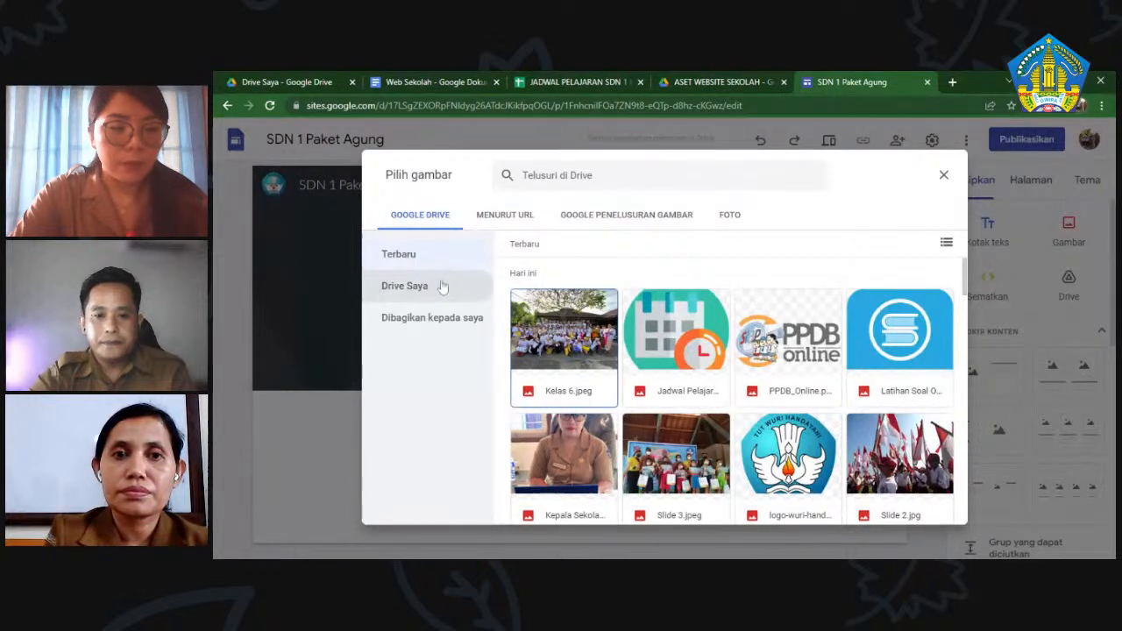
left_click(442, 287)
double_click(565, 306)
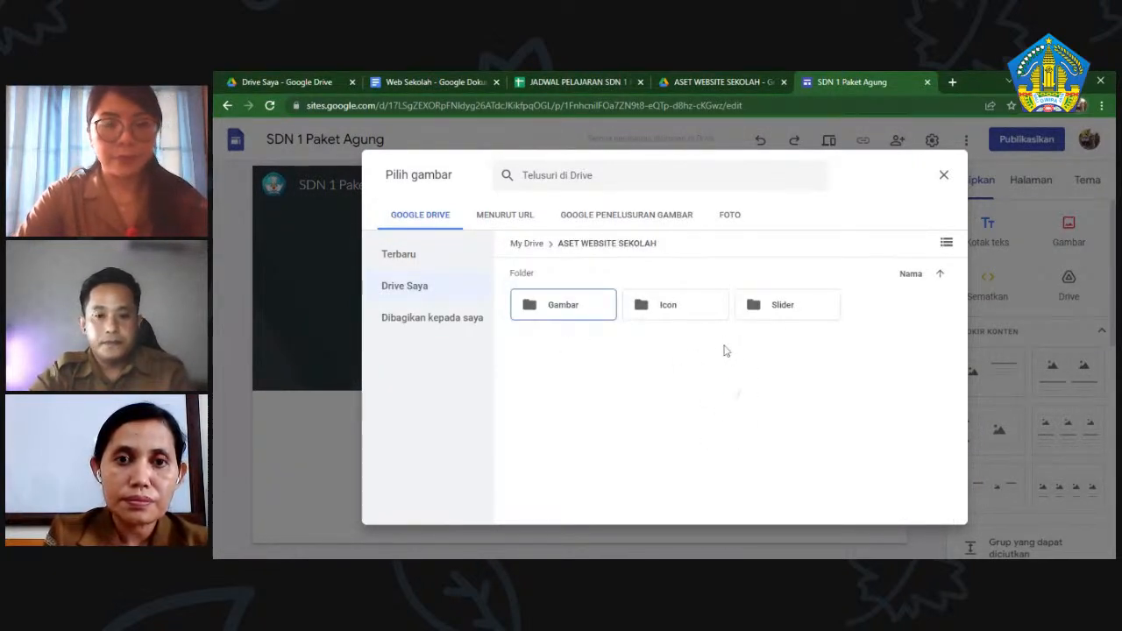
double_click(675, 309)
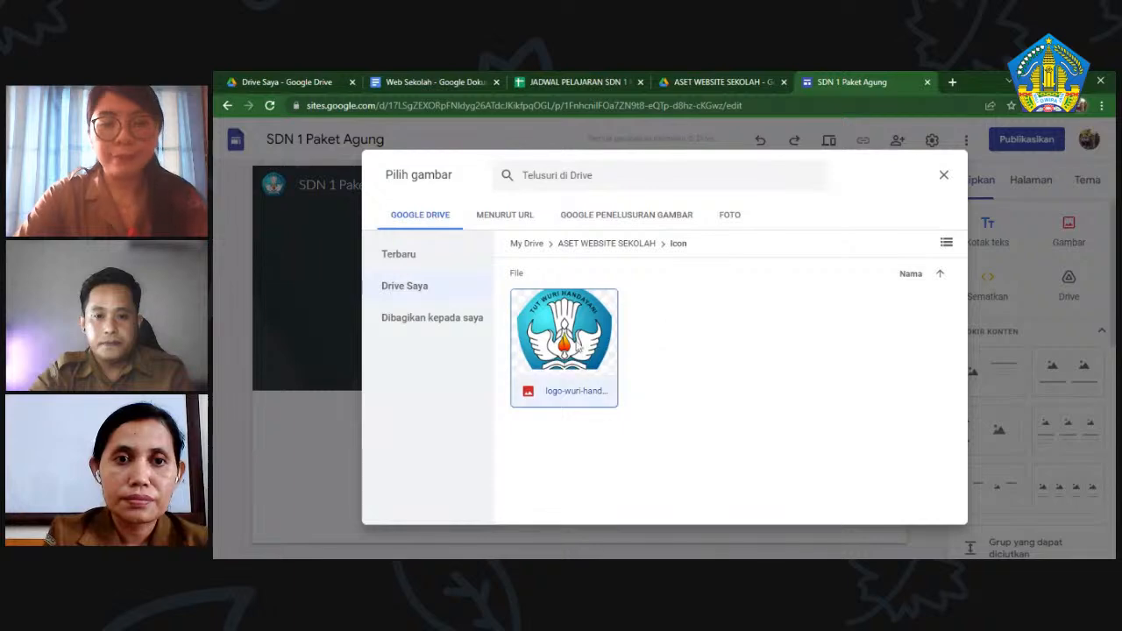
double_click(566, 342)
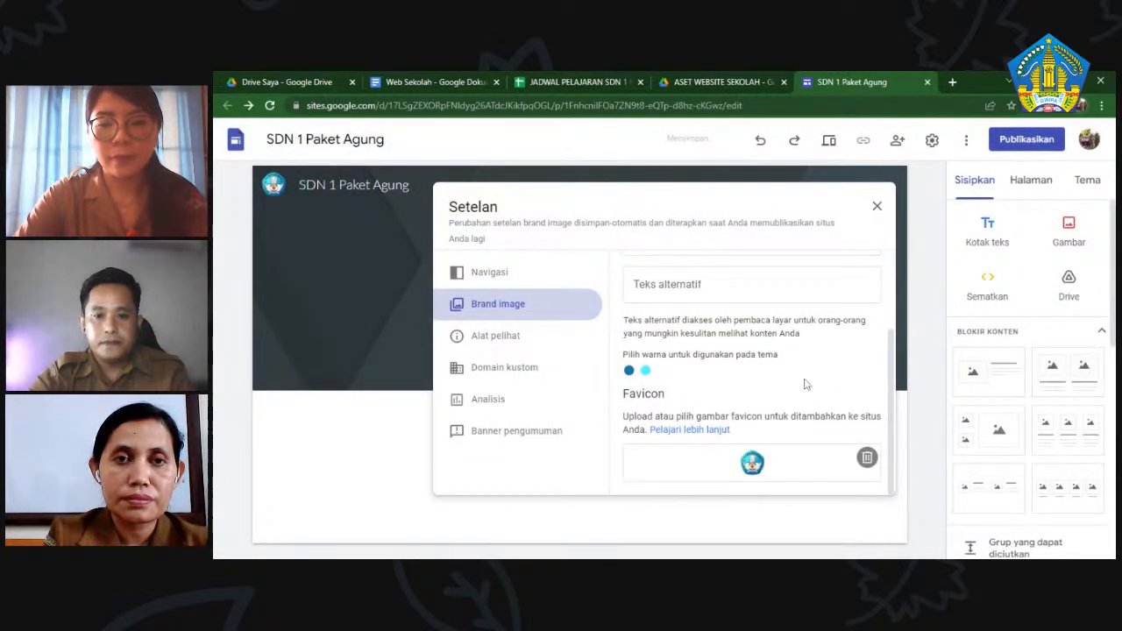
scroll(876, 348, "up", 2)
scroll(841, 386, "down", 2)
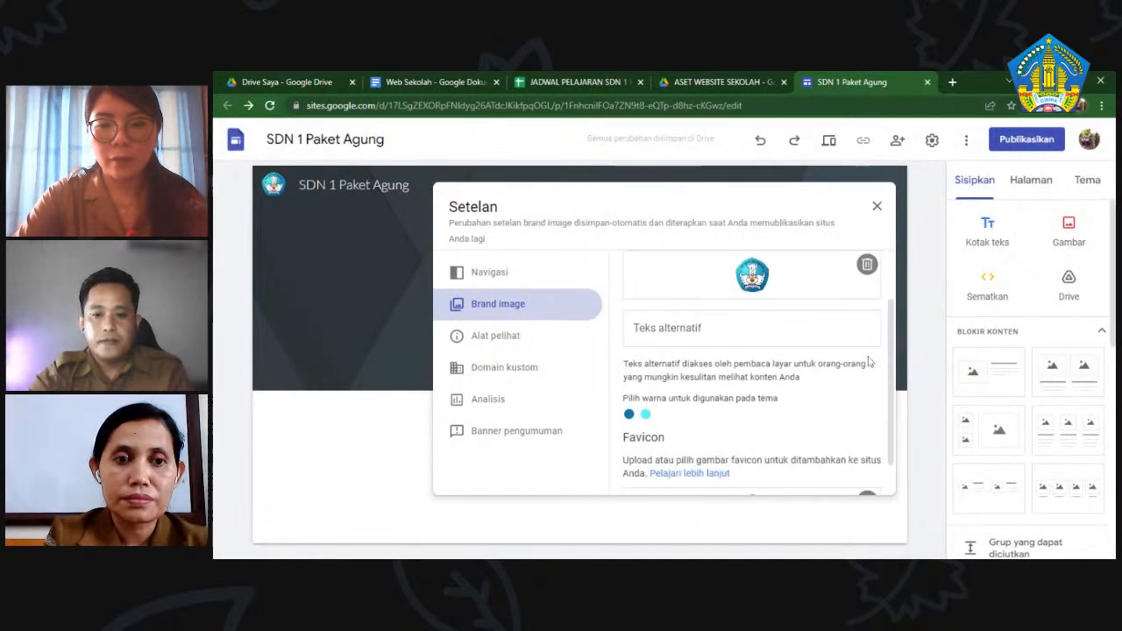
left_click(764, 517)
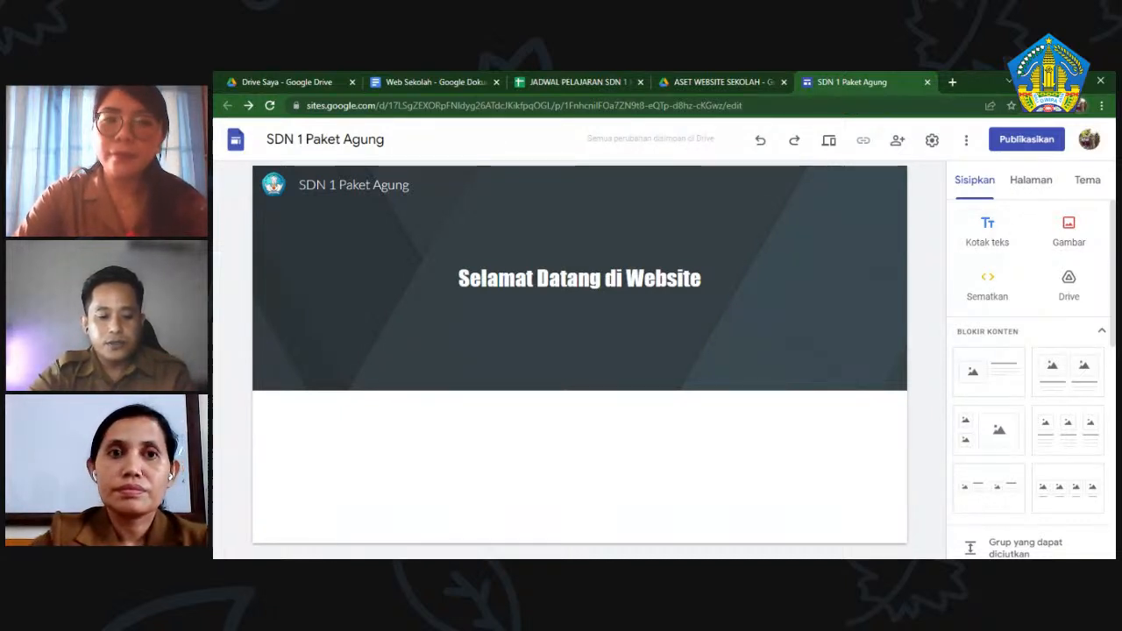
- Apply the Rata theme to the site
mouse_move(688, 335)
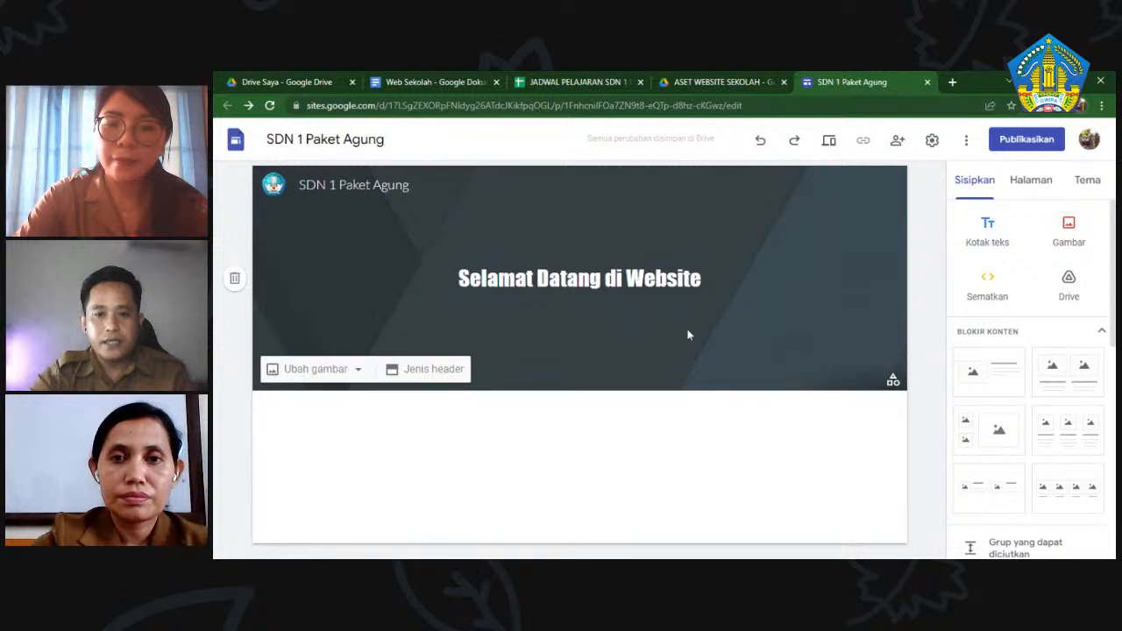
left_click(1088, 182)
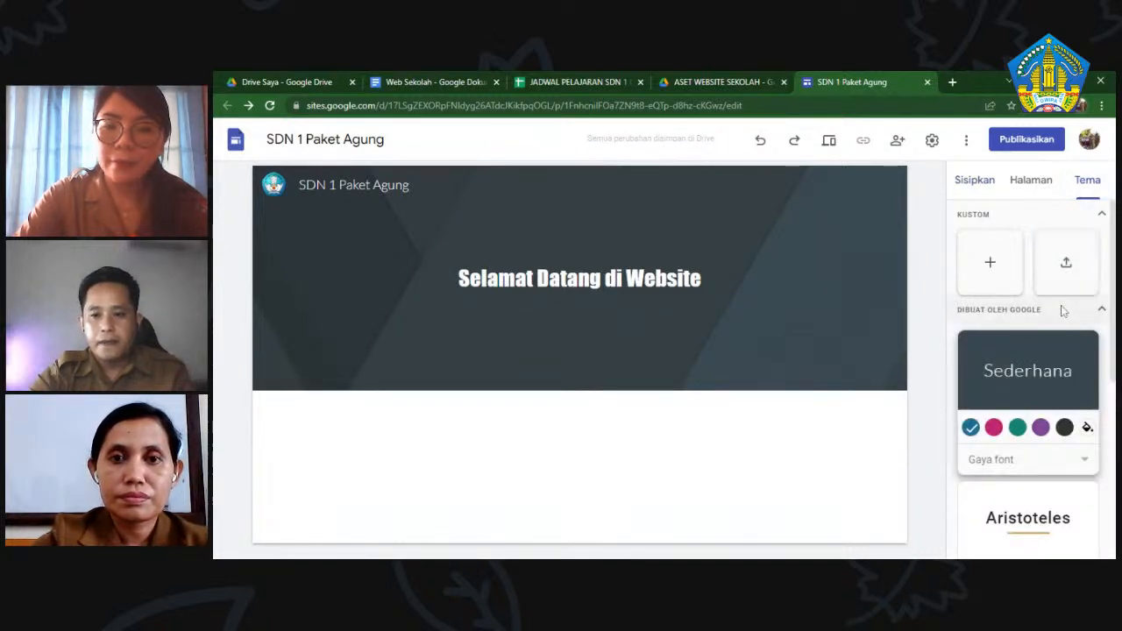
scroll(1062, 312, "down", 2)
scroll(1059, 308, "down", 2)
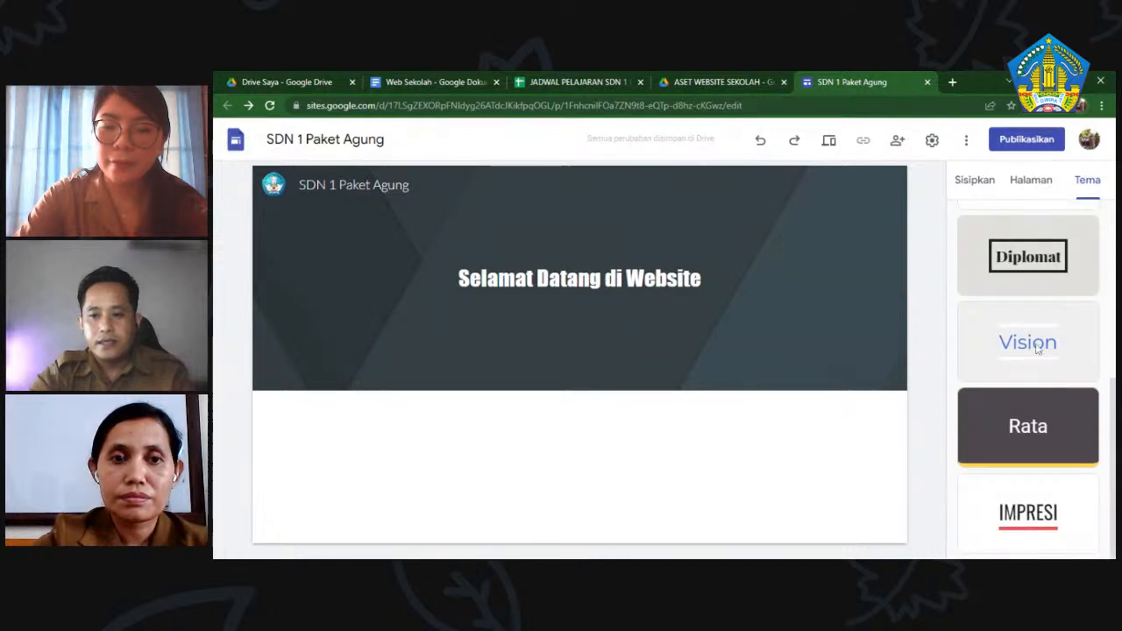
scroll(1039, 377, "up", 3)
scroll(1040, 381, "down", 3)
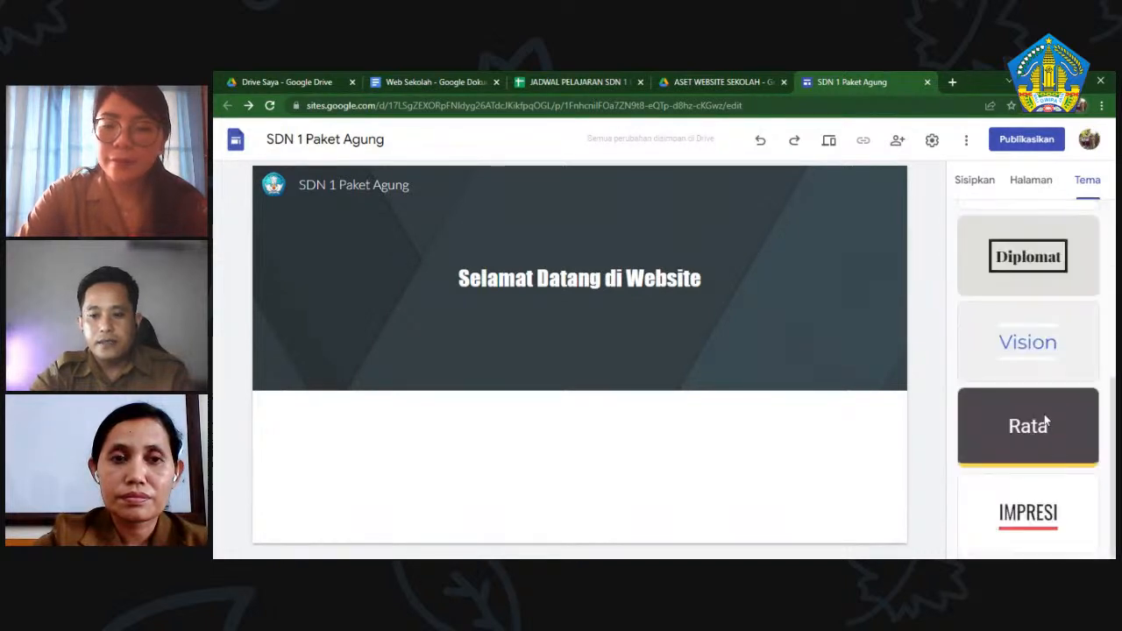
double_click(1022, 437)
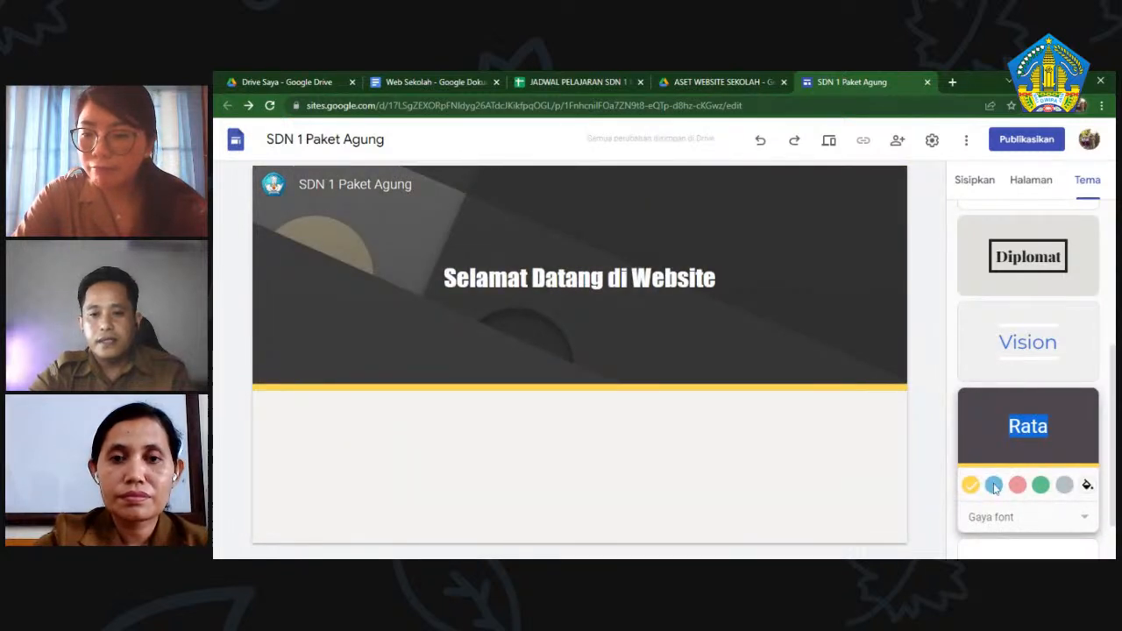
- Try the Rata theme's blue, pink and yellow colour options, and set its colour to green
left_click(997, 488)
left_click(1017, 487)
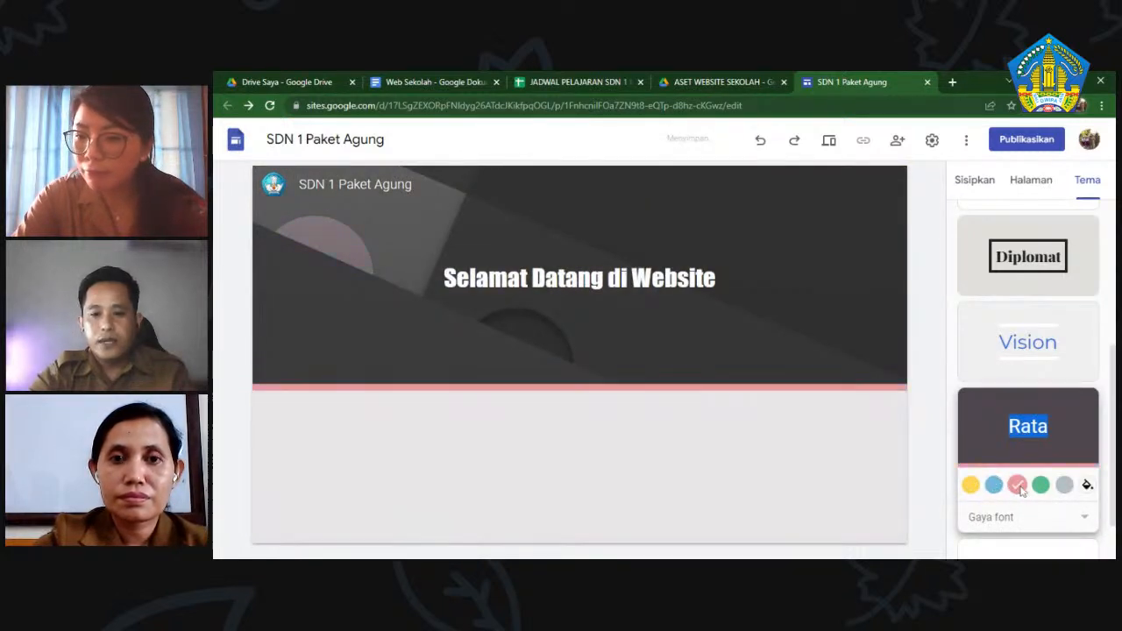
left_click(972, 487)
left_click(1040, 486)
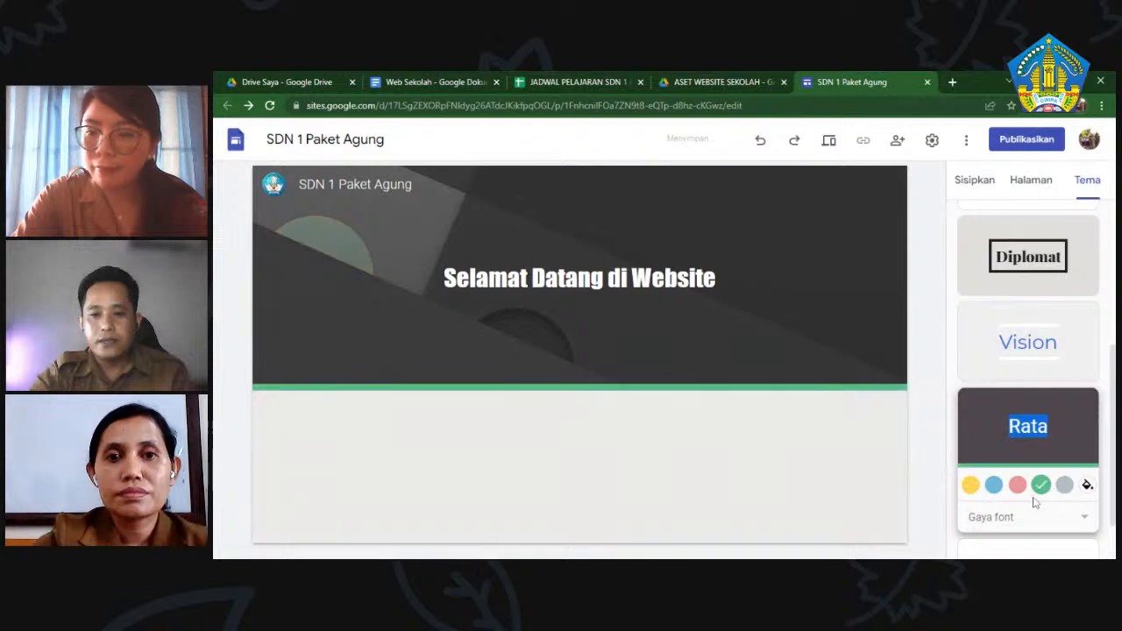
left_click(915, 429)
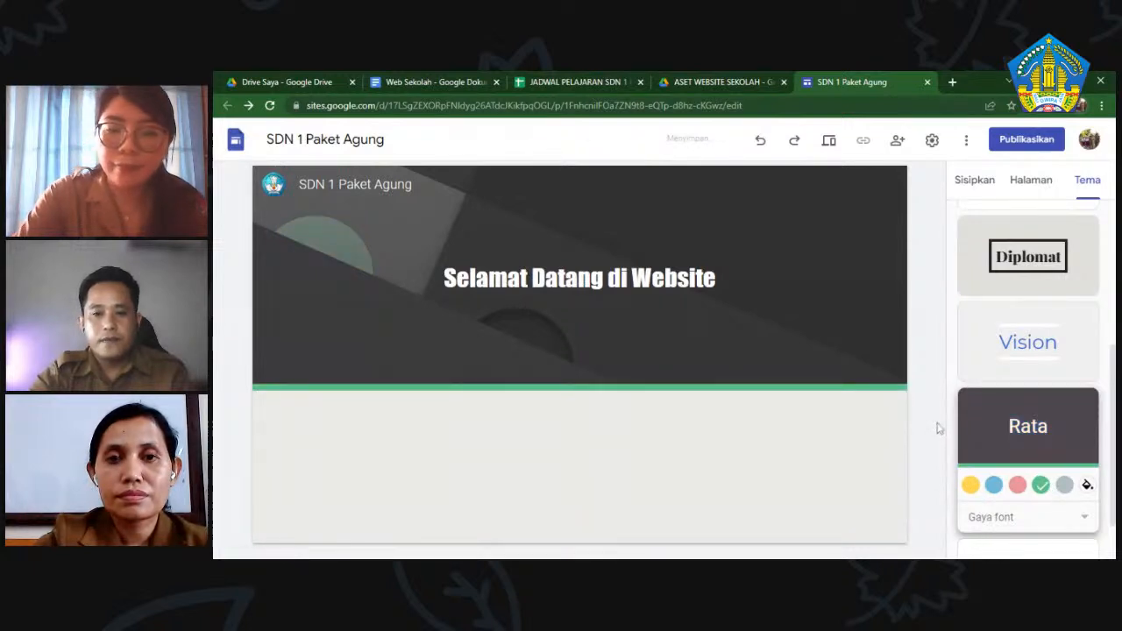
left_click(977, 182)
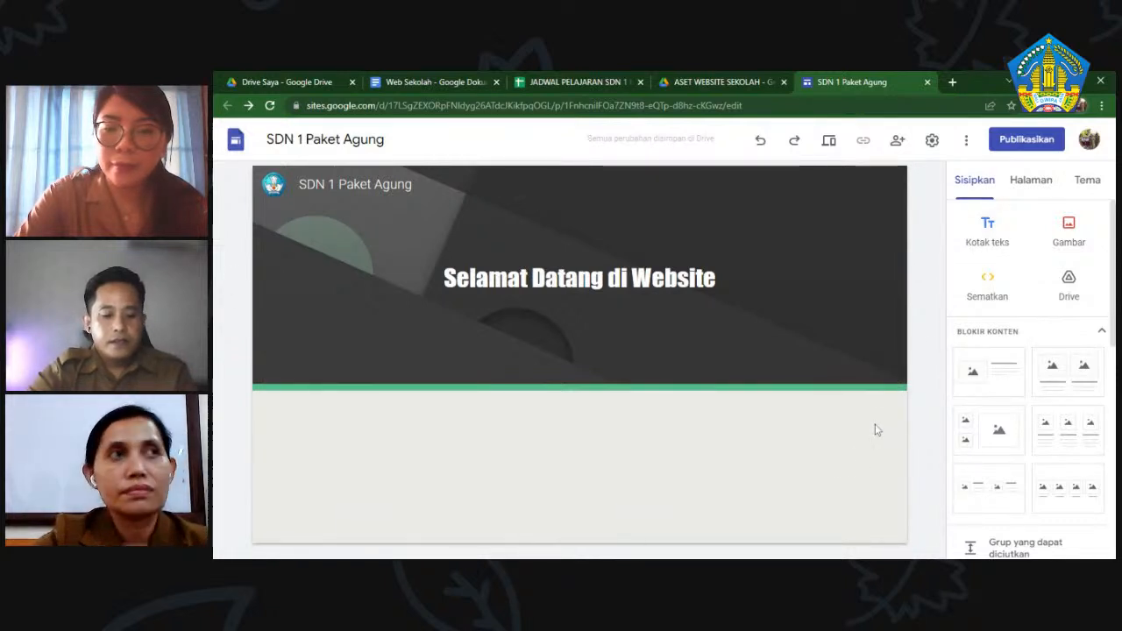
- Extend the header title to read "Selamat Datang di Website kami"
mouse_move(811, 275)
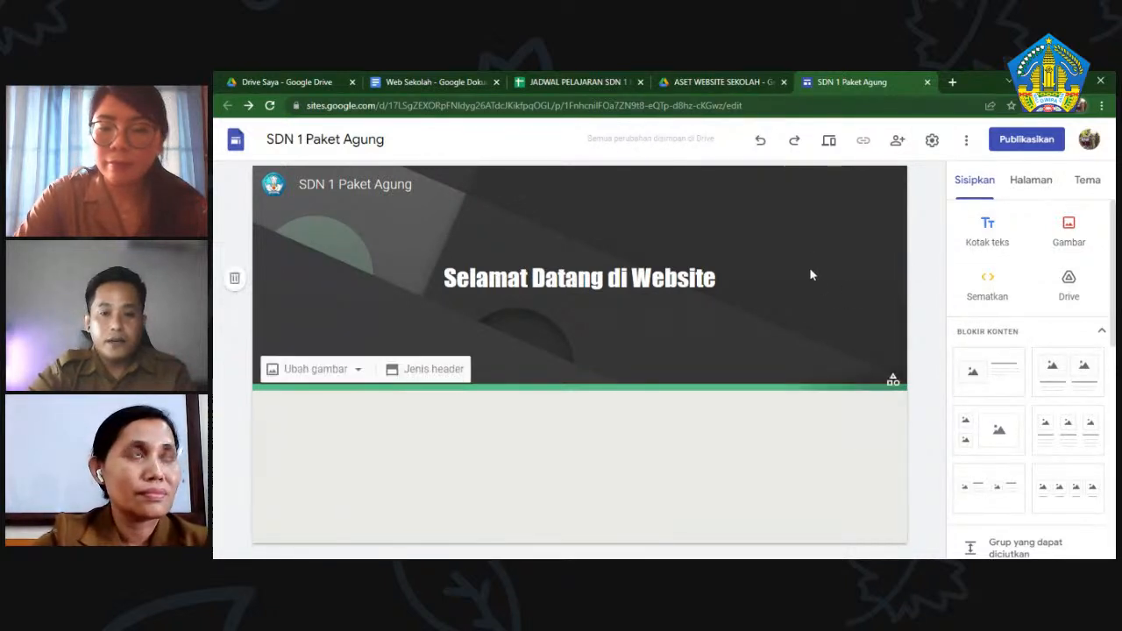
left_click(506, 221)
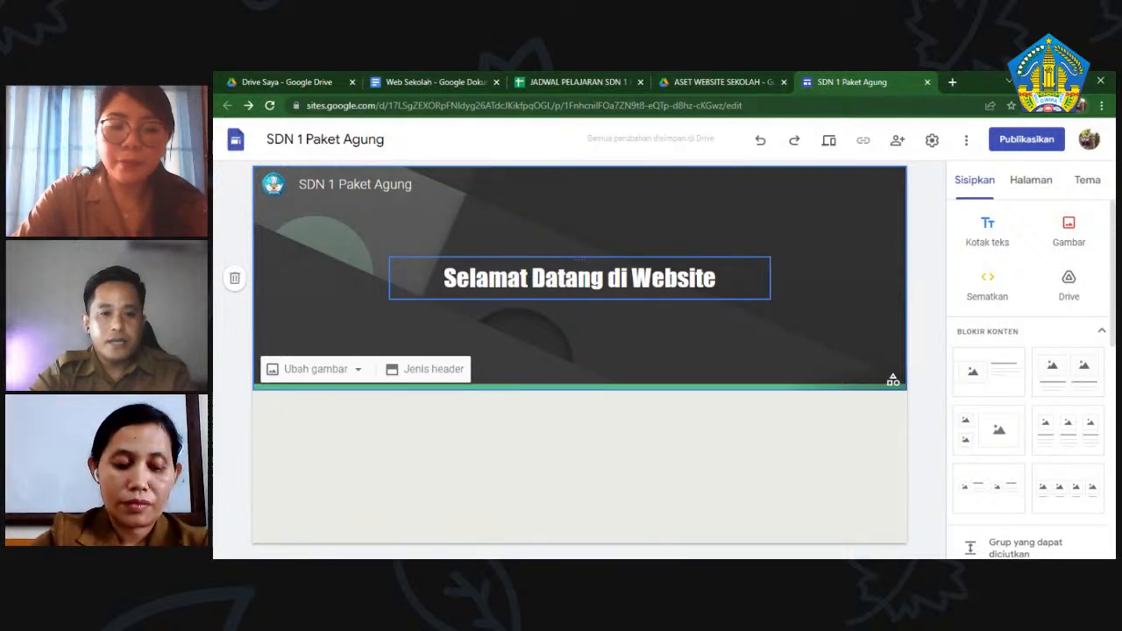
left_click(719, 278)
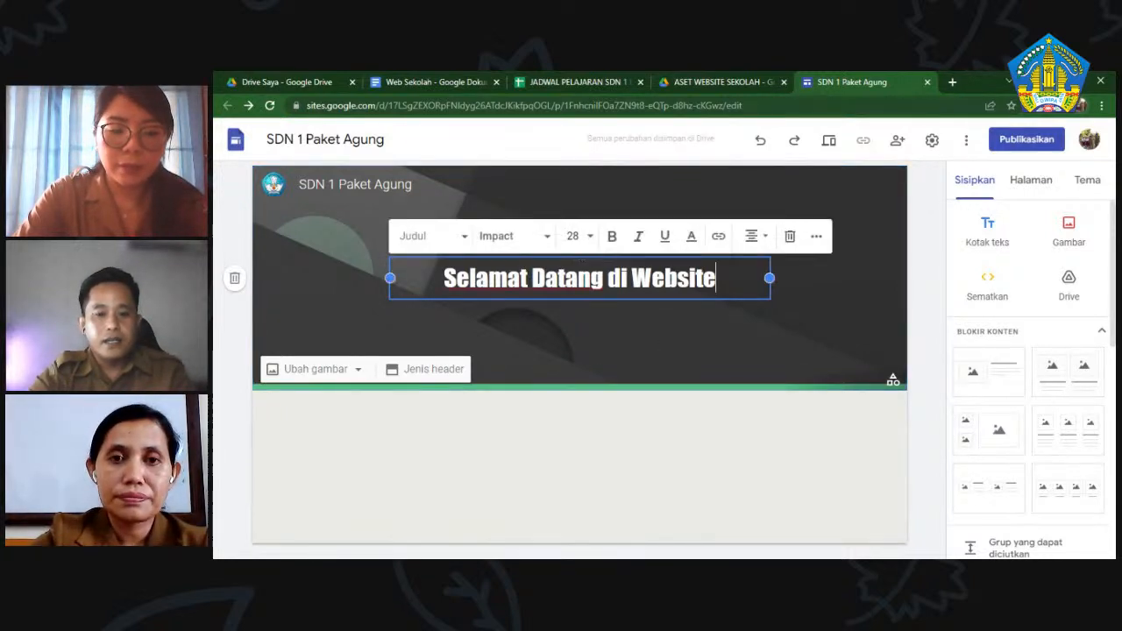
type("kami")
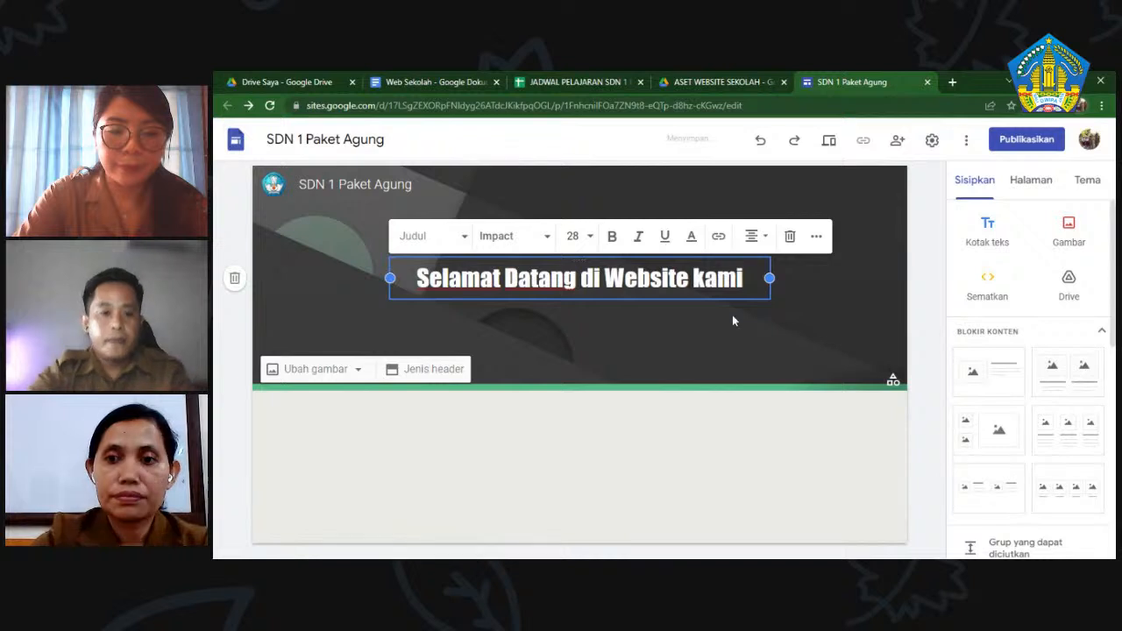
left_click(369, 342)
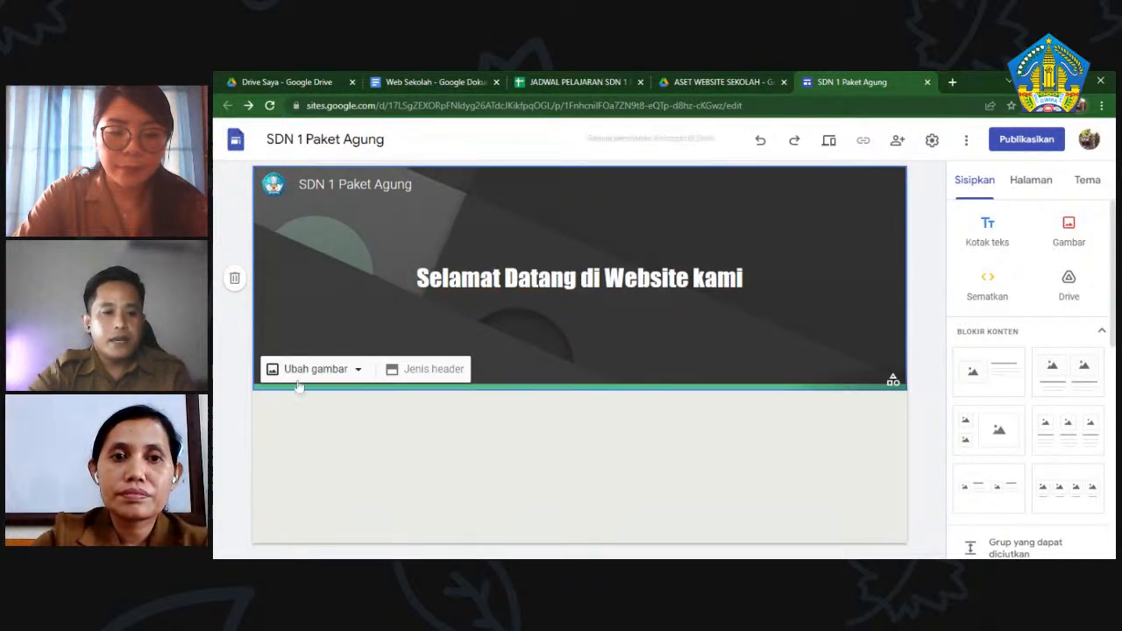
- Set the header background to Kelas 6.jpeg from the Gambar folder inside ASET WEBSITE SEKOLAH in Drive
left_click(355, 371)
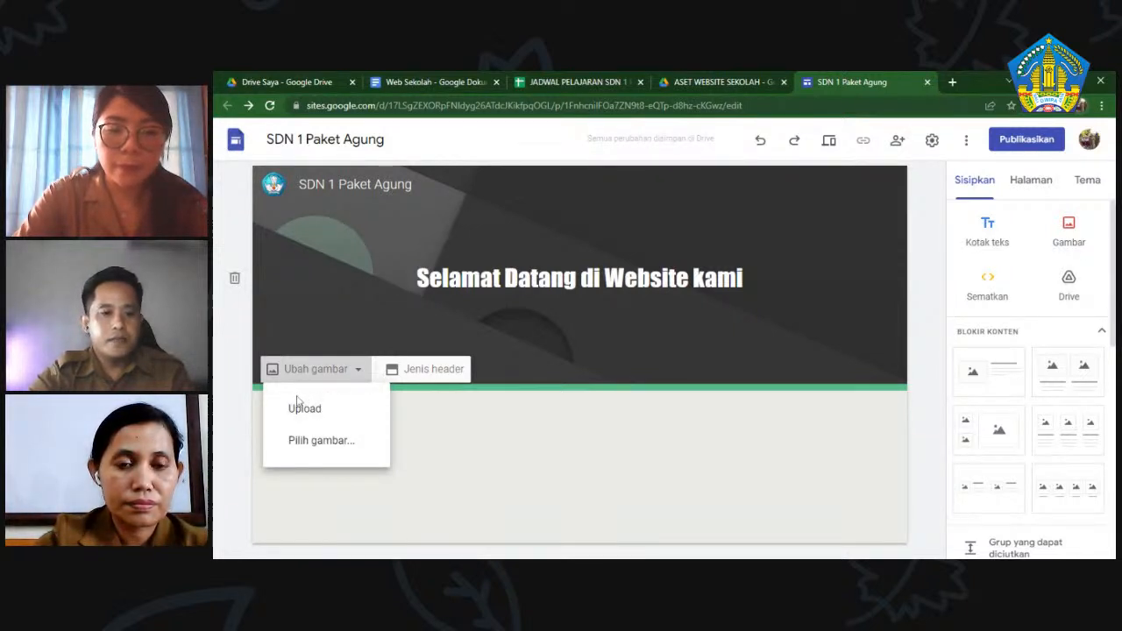
left_click(321, 441)
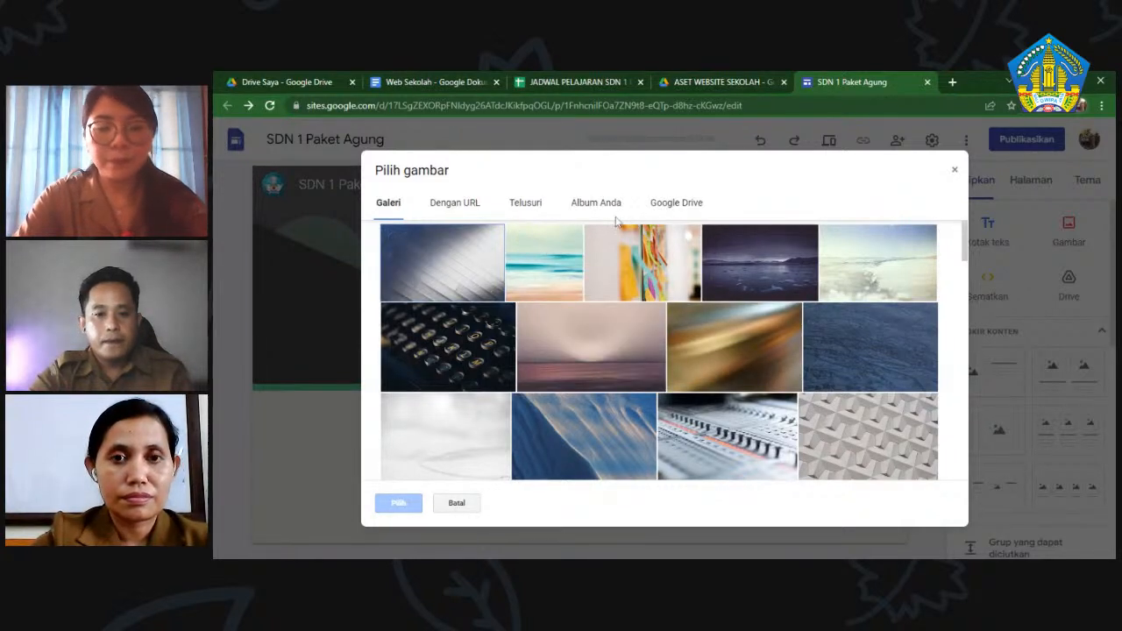
left_click(664, 206)
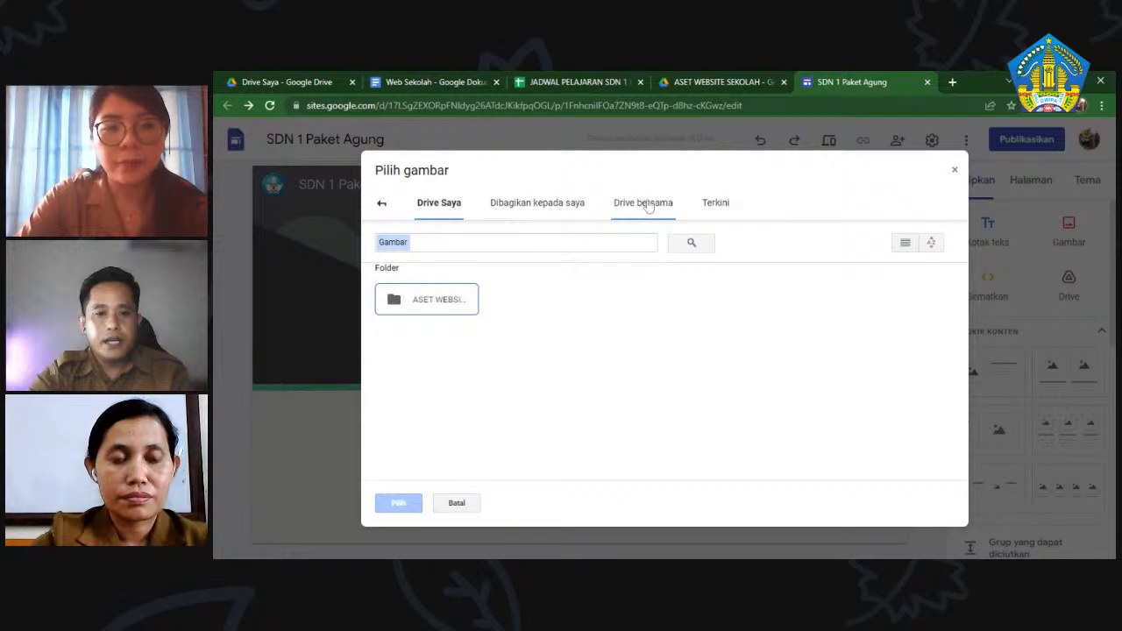
double_click(431, 303)
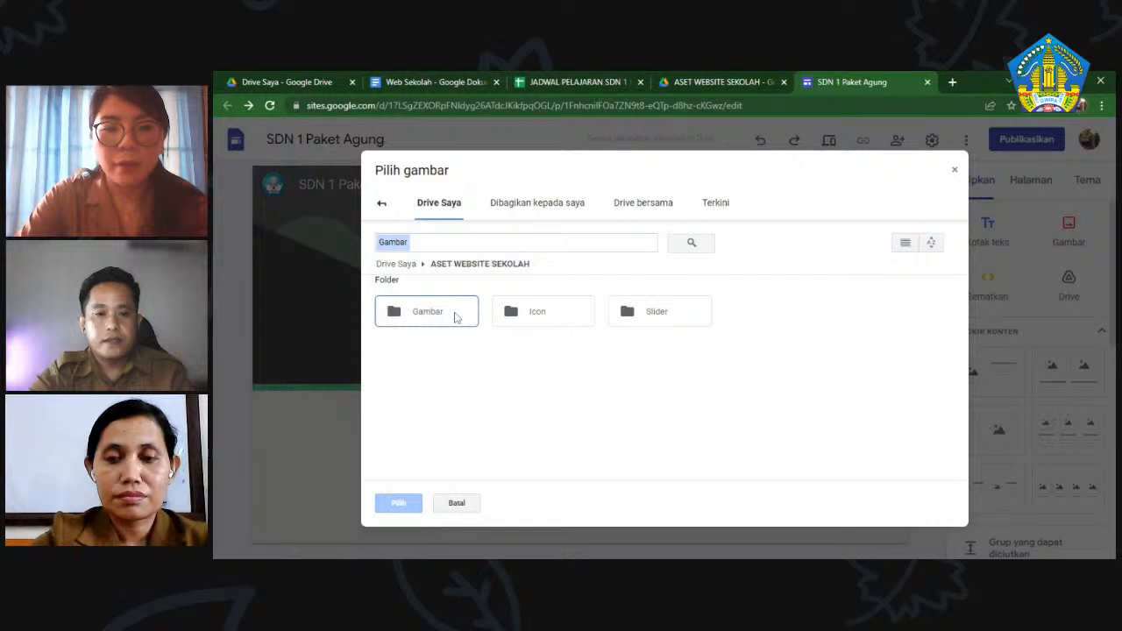
double_click(455, 318)
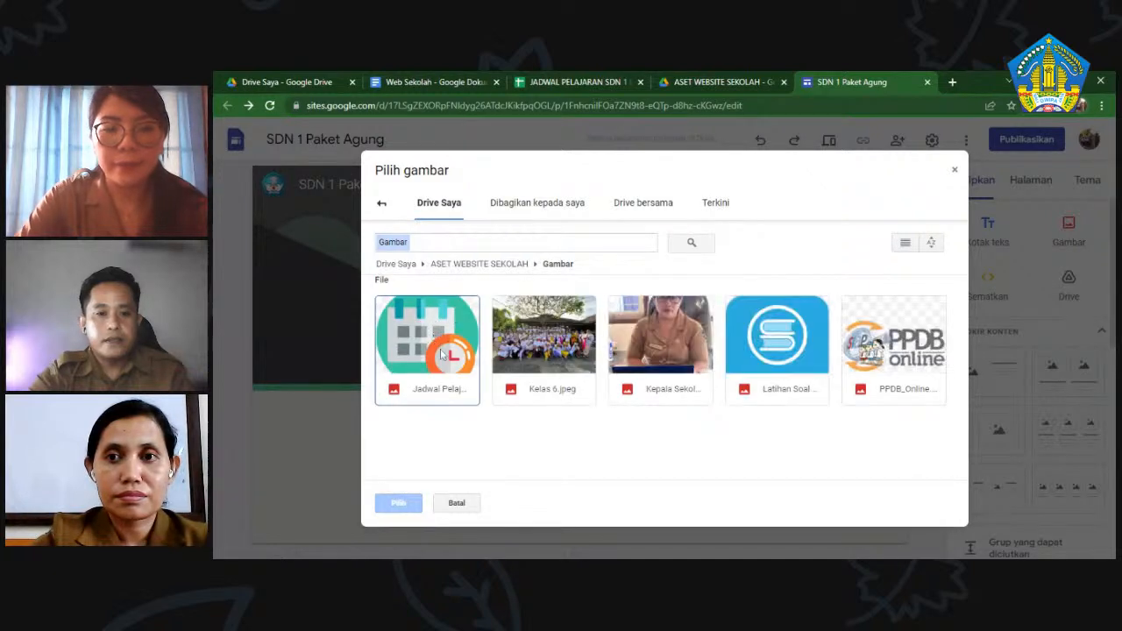
left_click(543, 347)
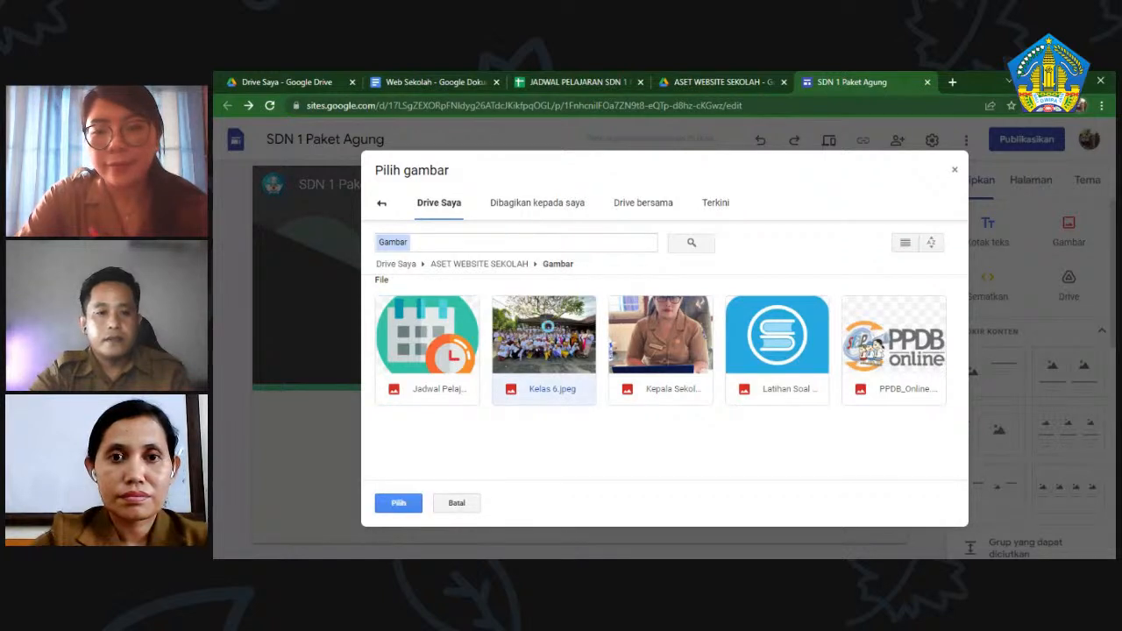
double_click(547, 329)
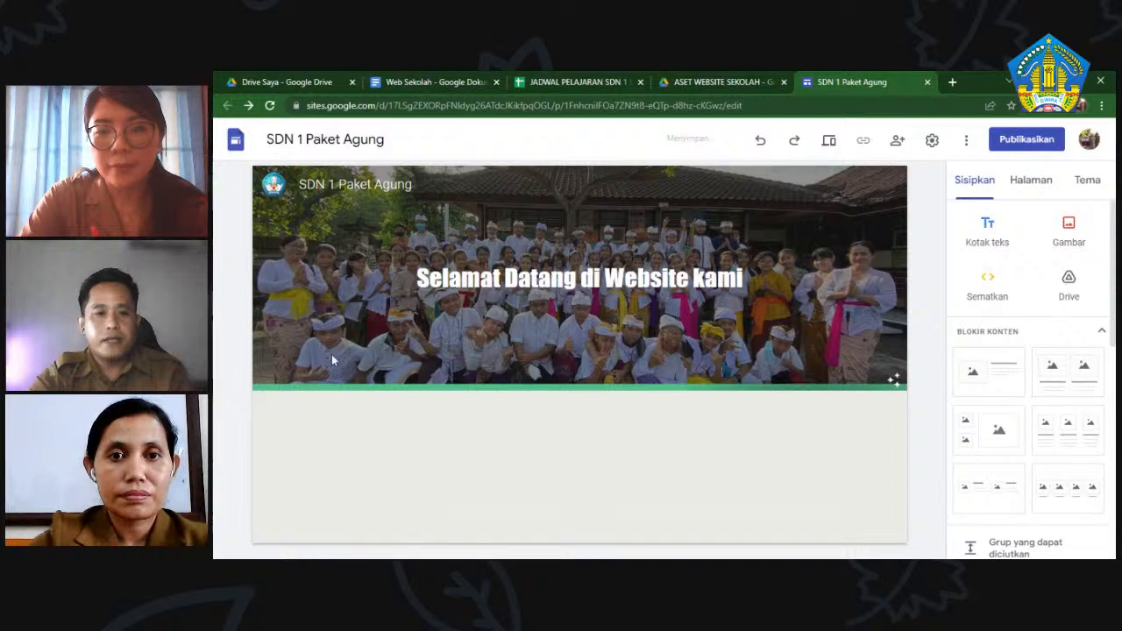
- Try the Spanduk besar and Sampul header types on the class photo header and return it to Spanduk
mouse_move(319, 374)
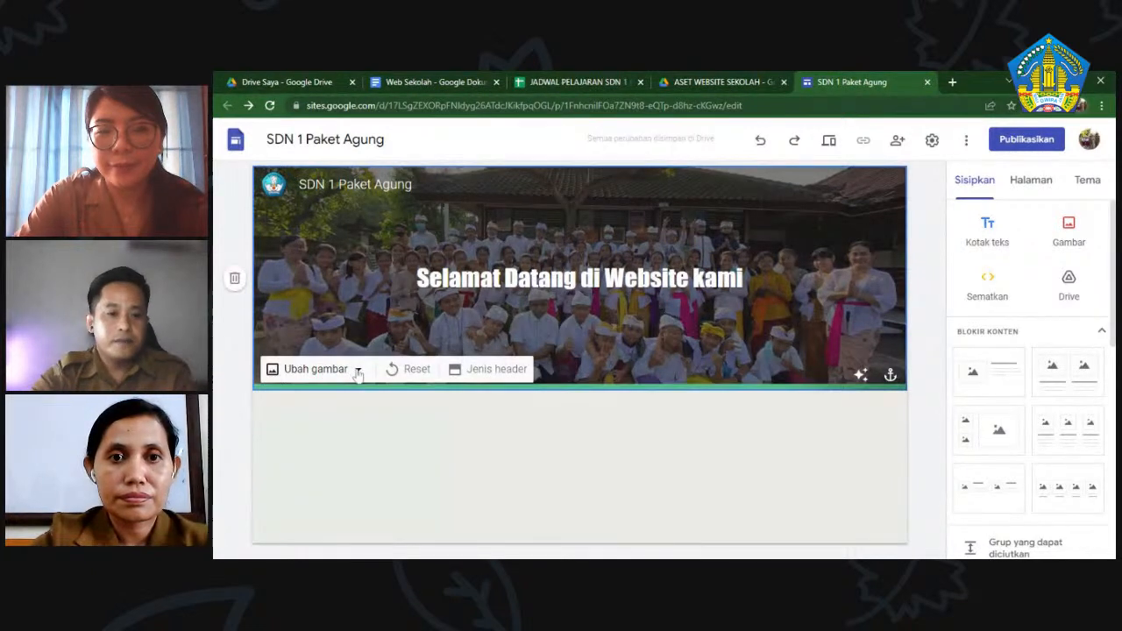
left_click(357, 372)
left_click(433, 397)
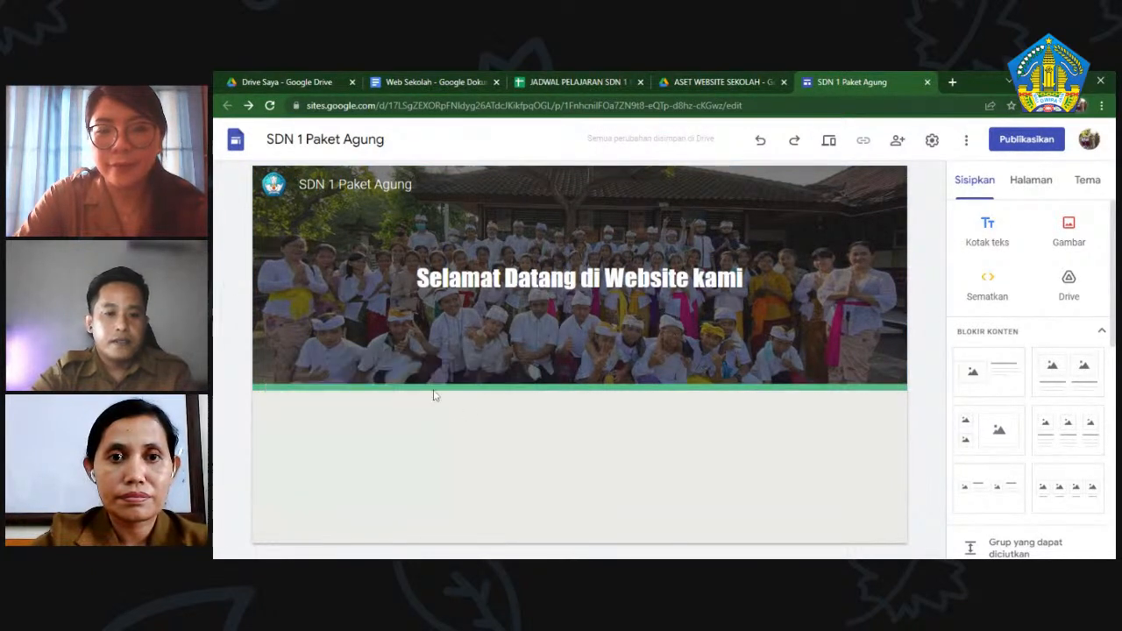
mouse_move(379, 372)
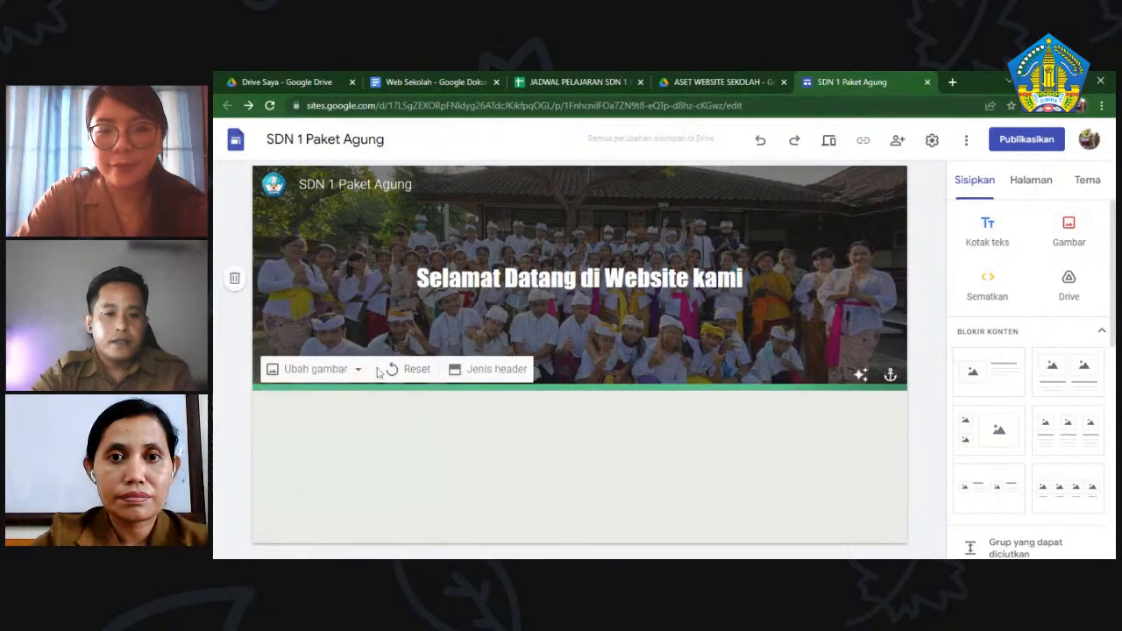
left_click(488, 372)
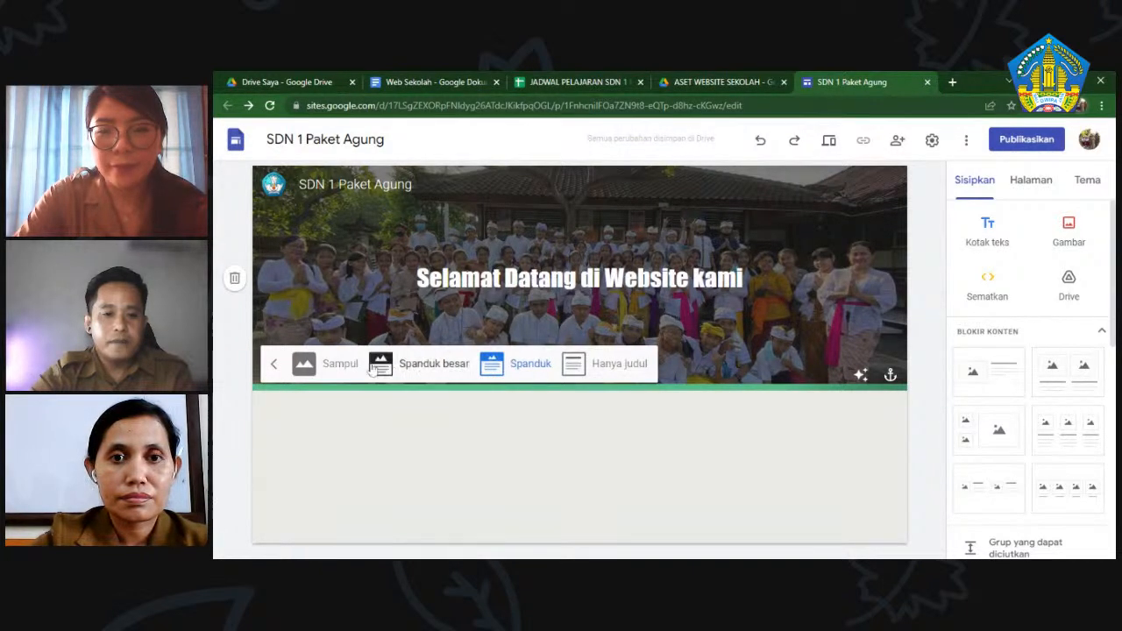
left_click(424, 367)
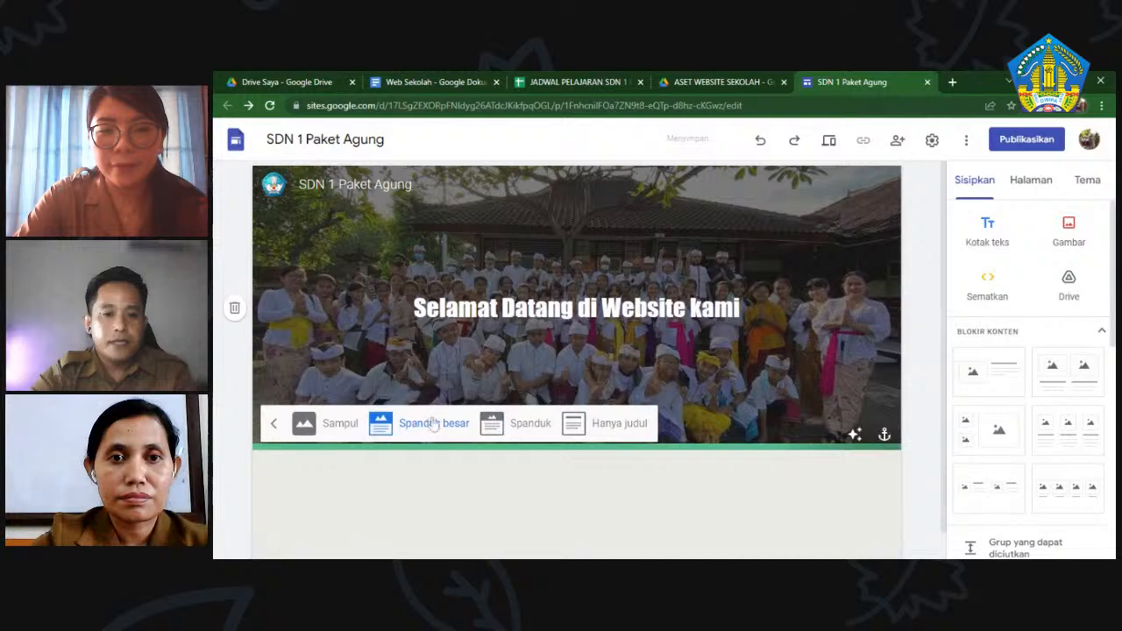
left_click(526, 424)
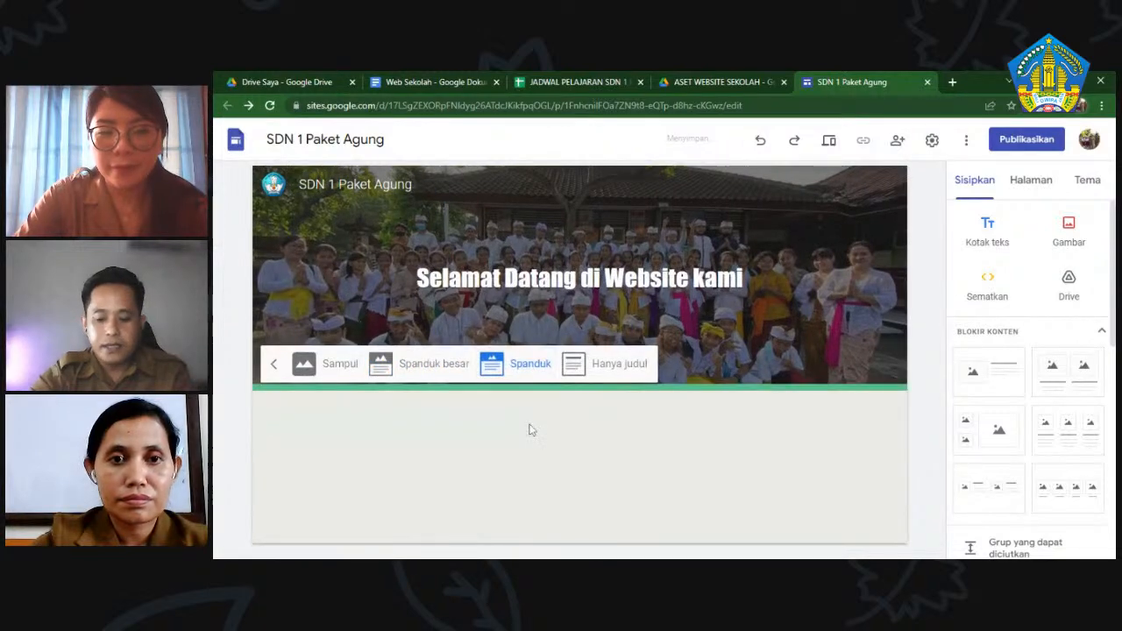
left_click(333, 365)
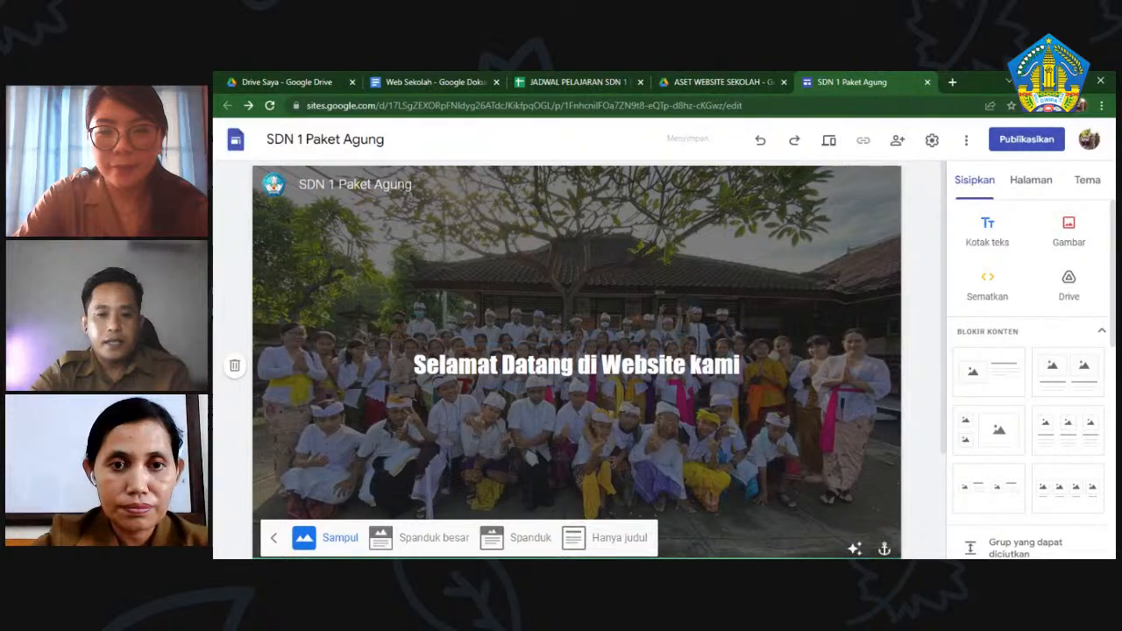
left_click(515, 539)
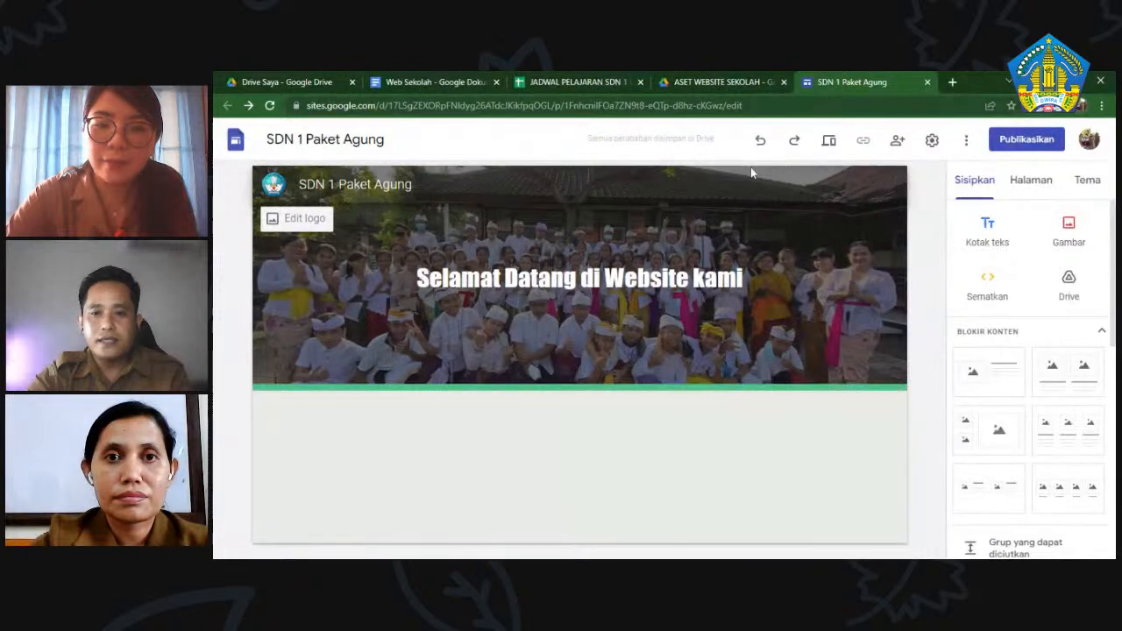
- Duplicate the Halaman Muka page, accepting the suggested name for the copy
left_click(1037, 180)
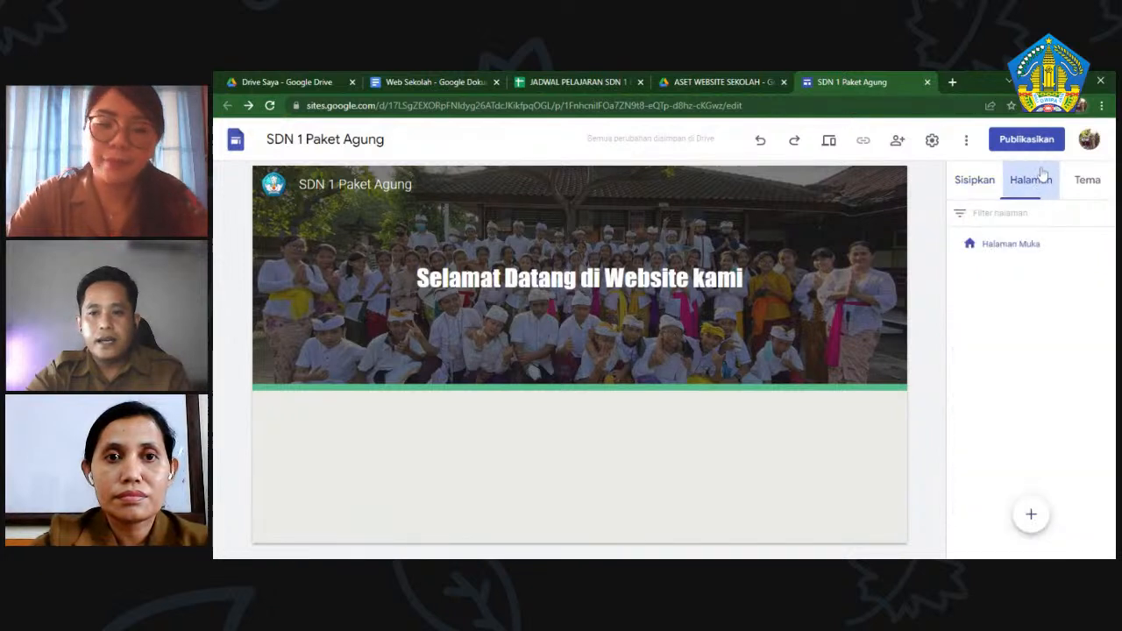
left_click(1008, 246)
double_click(1022, 250)
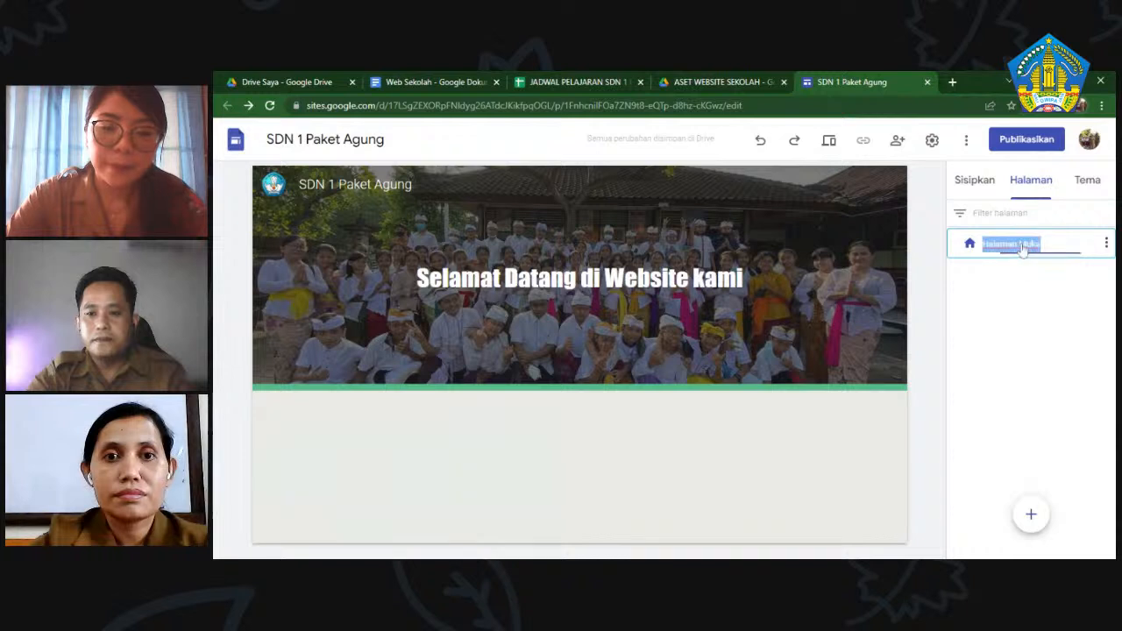
left_click(1107, 245)
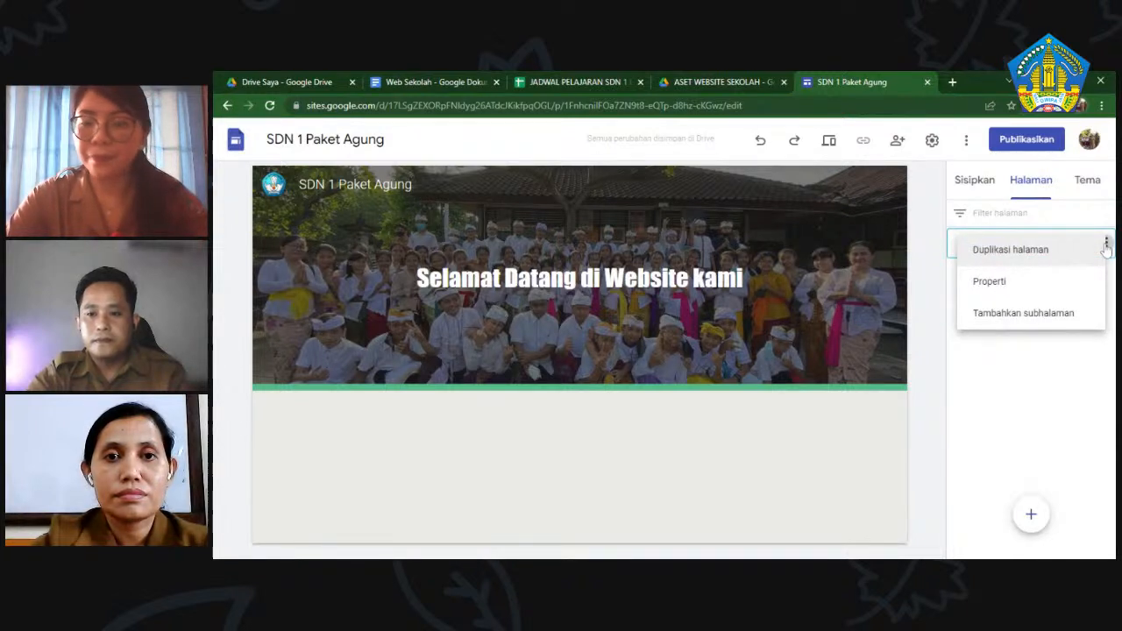
left_click(1021, 250)
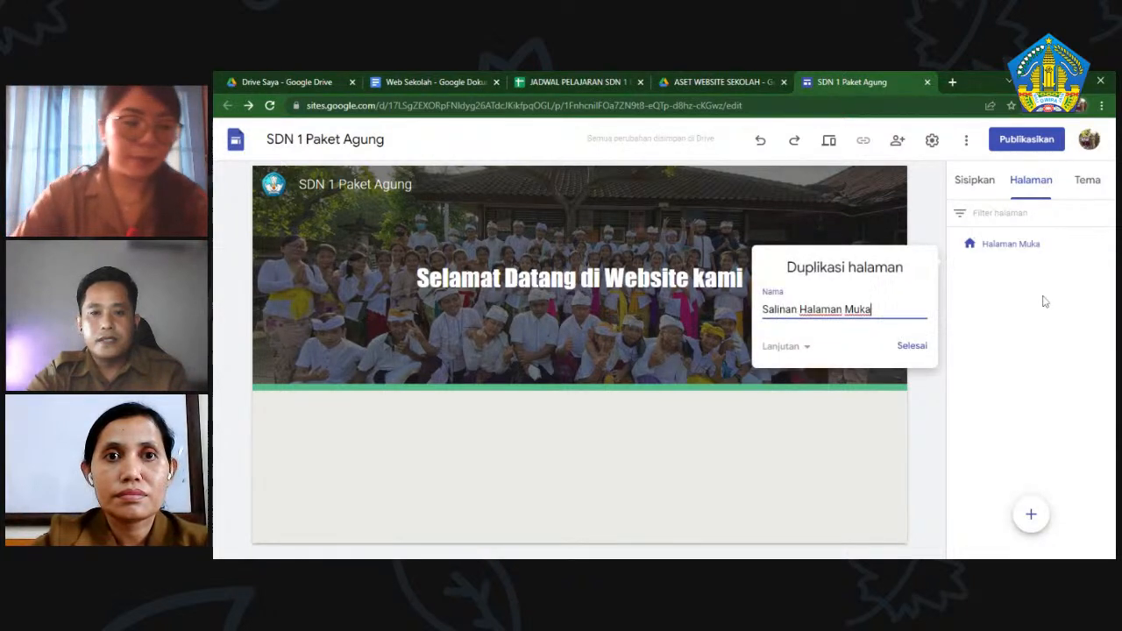
left_click(912, 347)
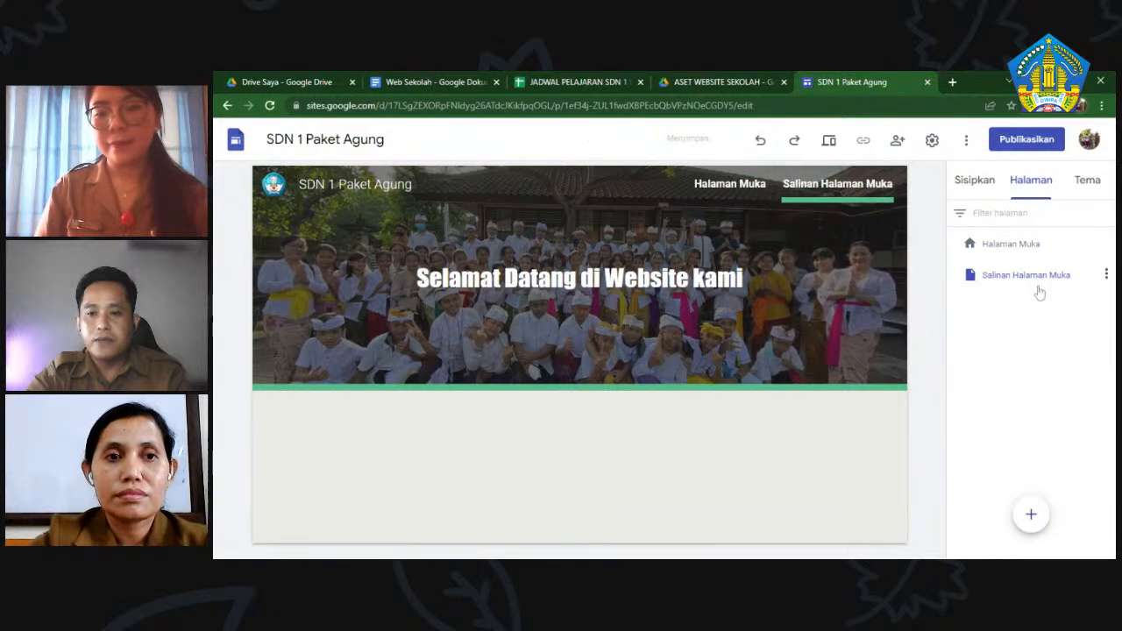
- Delete the duplicated page Salinan Halaman Muka from the site
left_click(1106, 277)
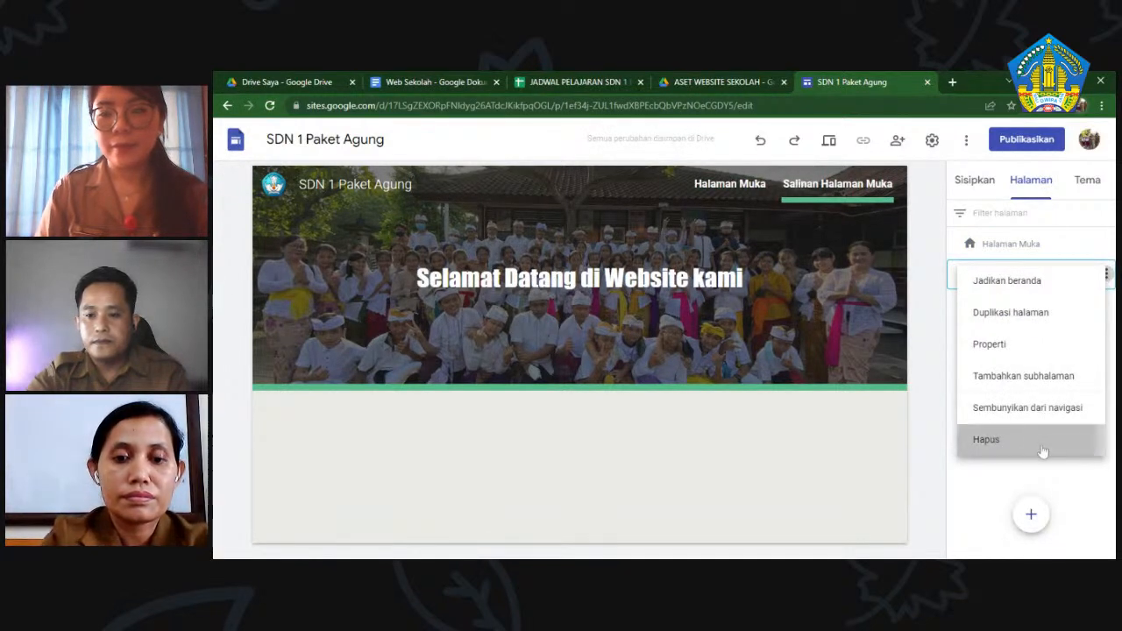
left_click(1005, 439)
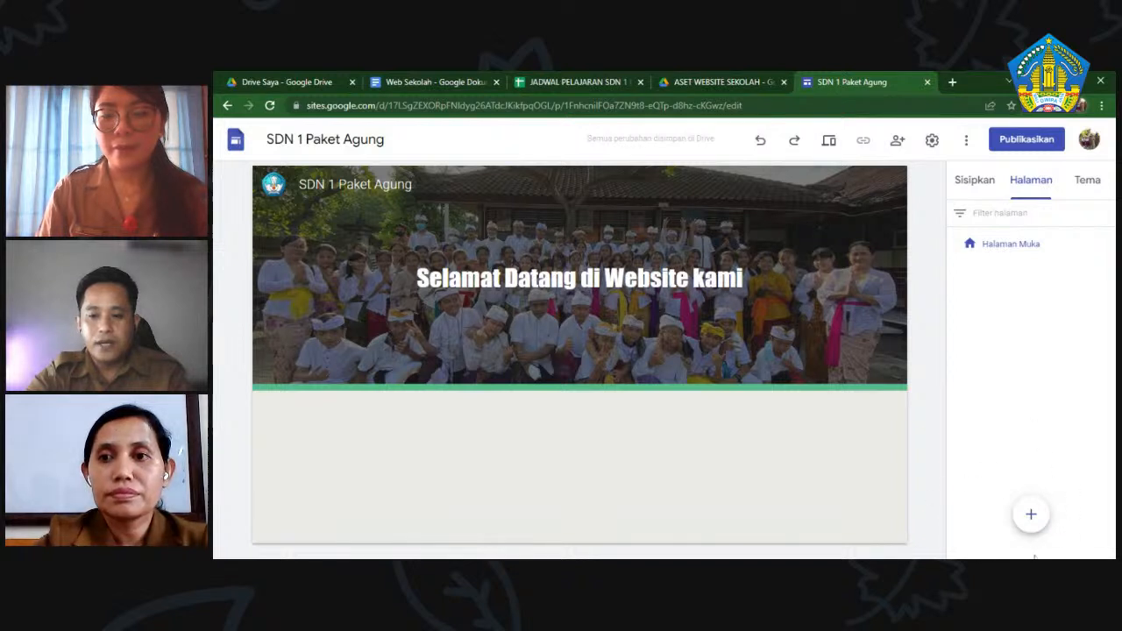
- Add three new site pages named Profil, Visi Misi and Informasi
left_click(1031, 516)
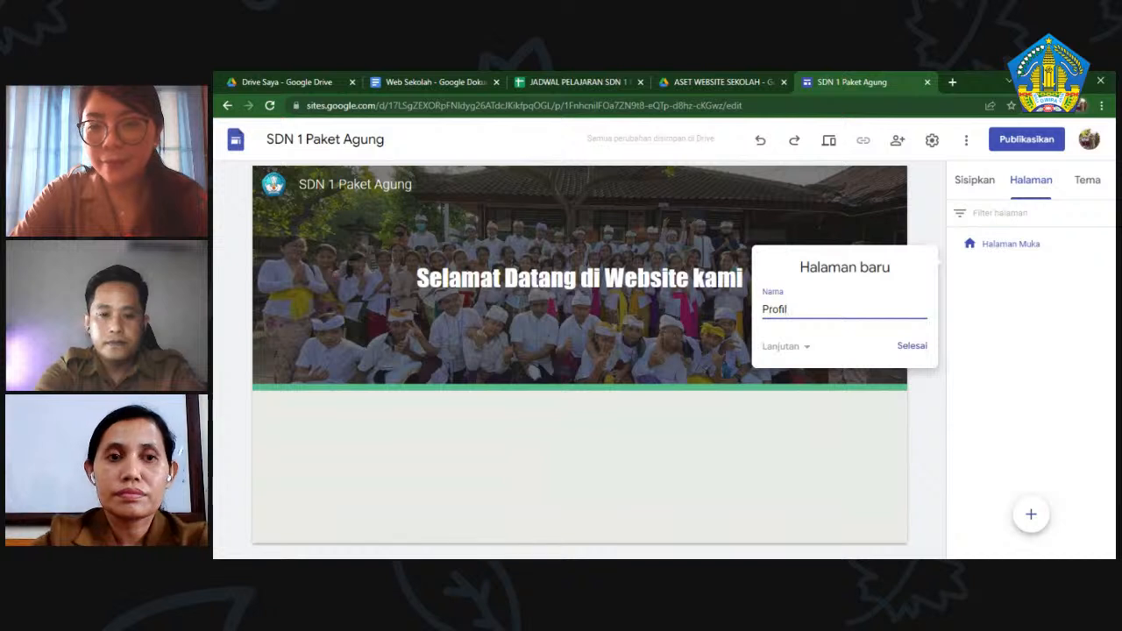
left_click(909, 348)
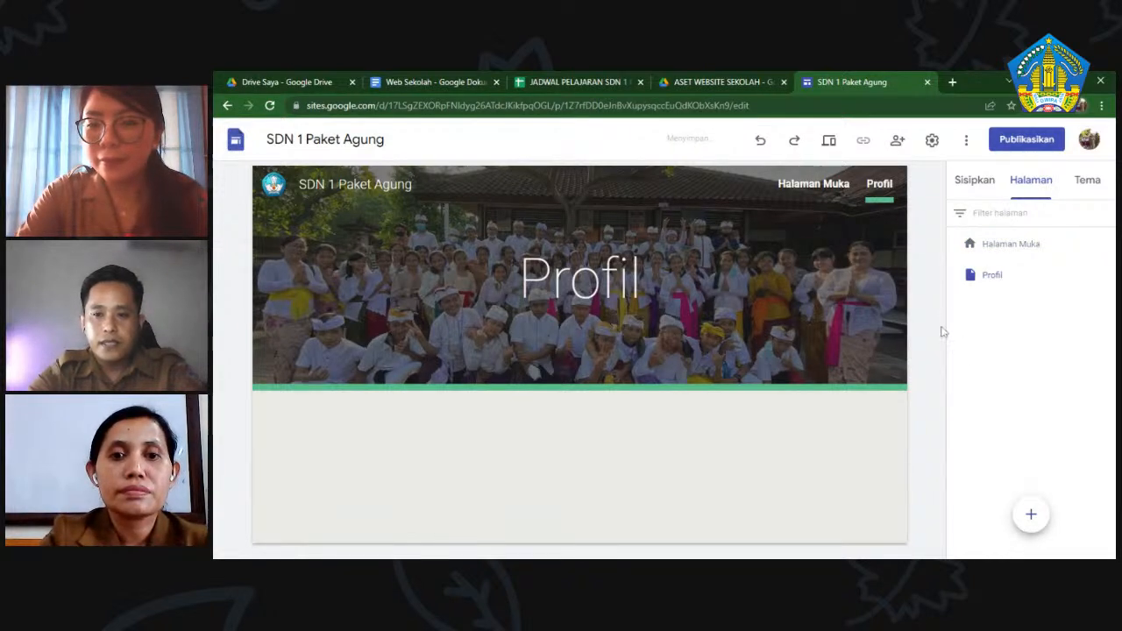
left_click(1031, 514)
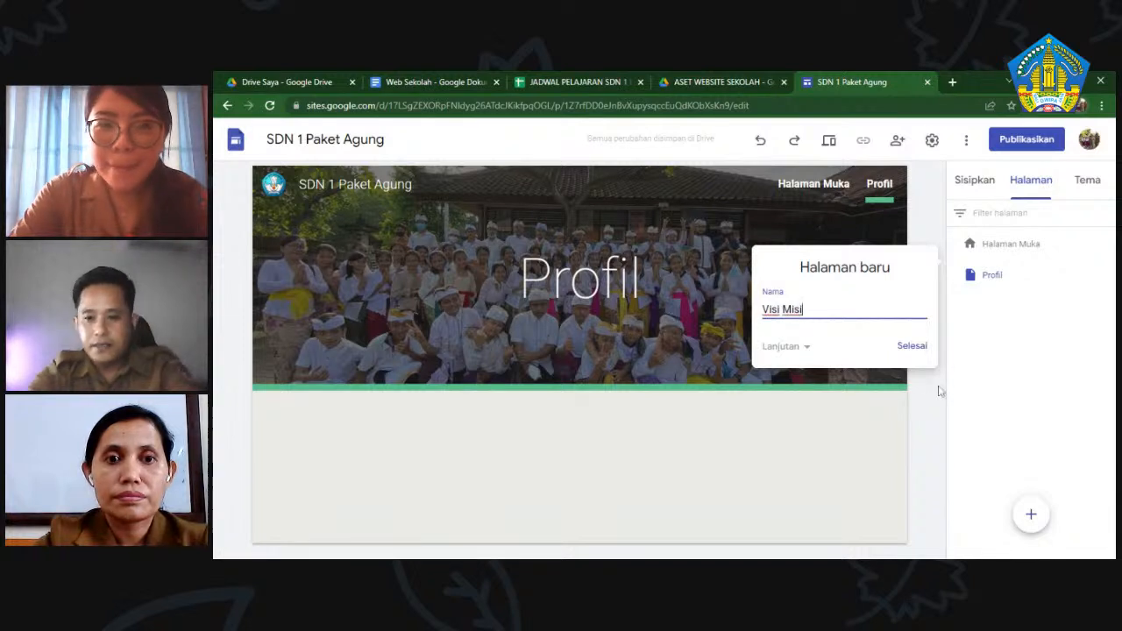
left_click(913, 347)
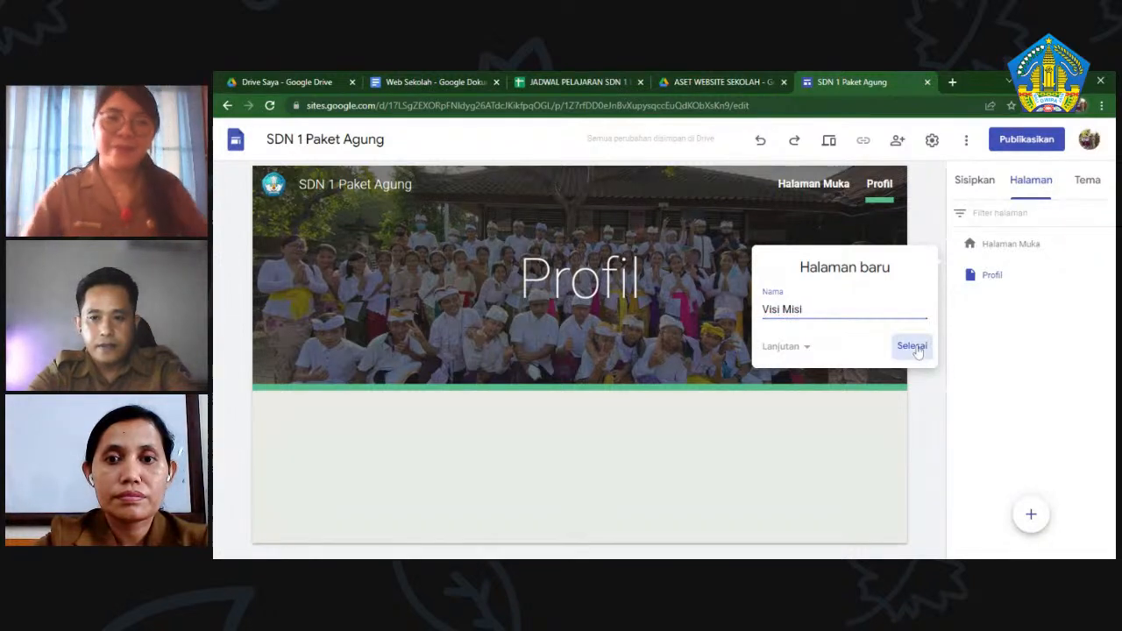
left_click(1032, 515)
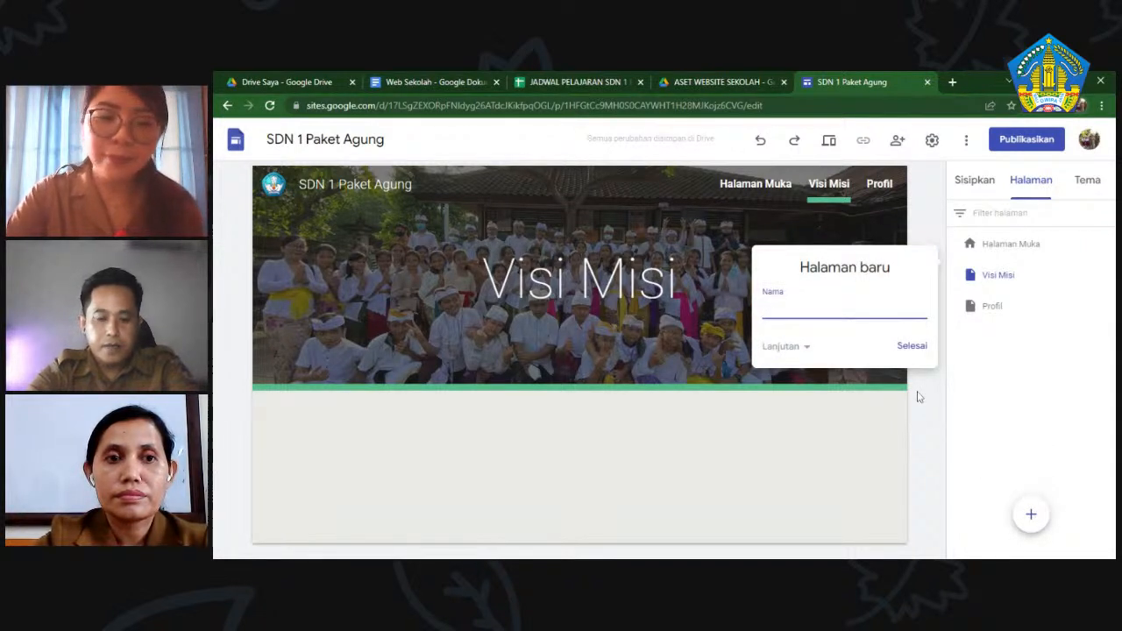
type("Informasi")
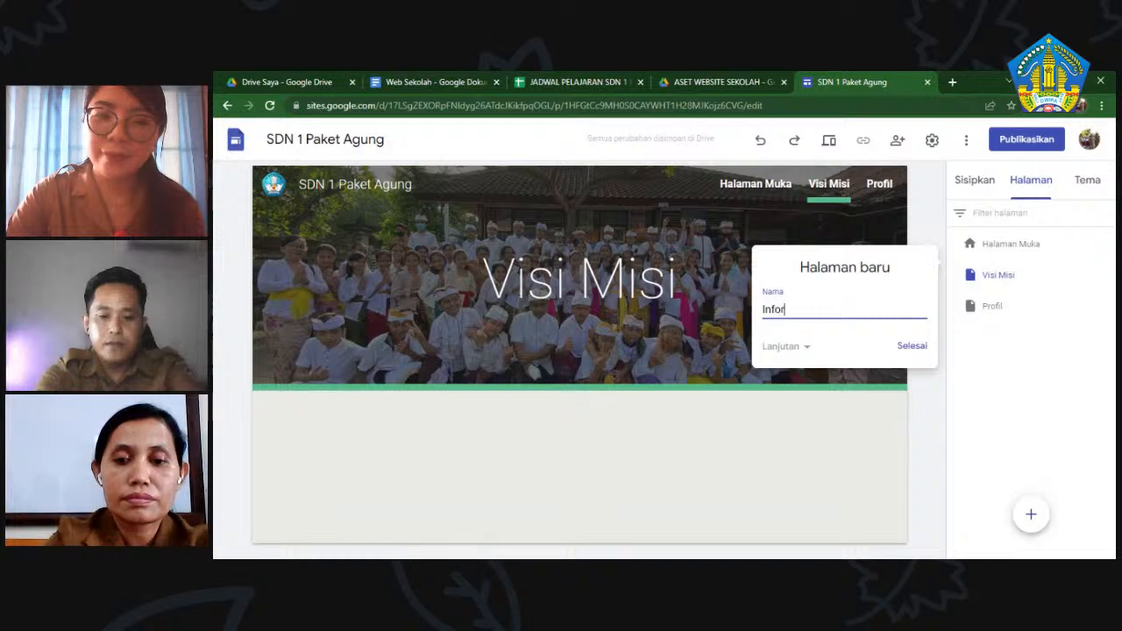
left_click(912, 346)
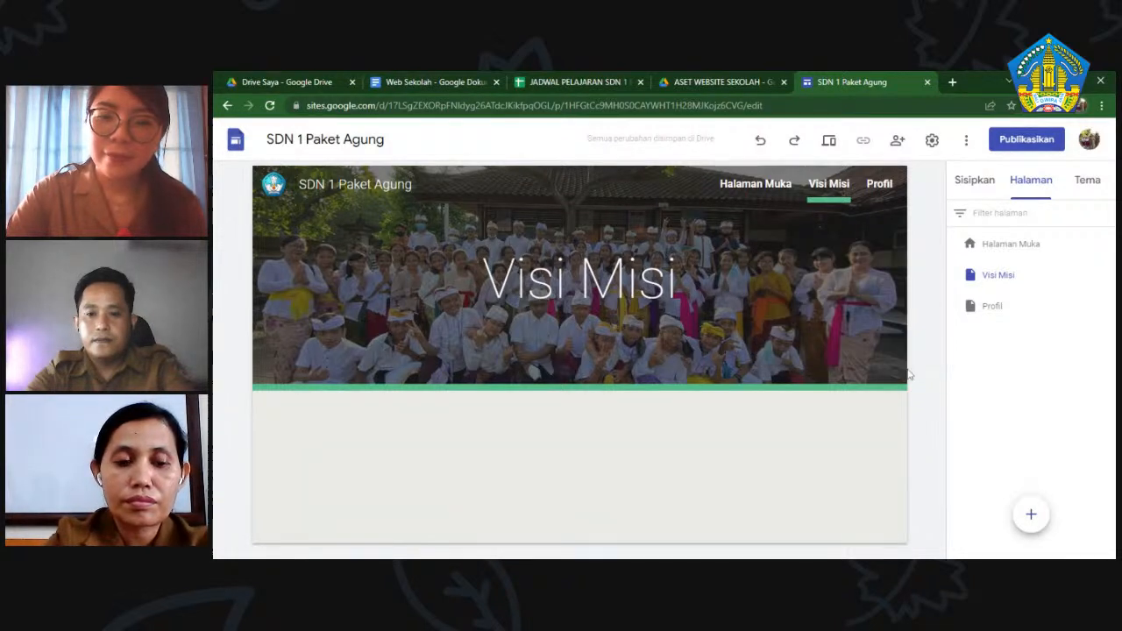
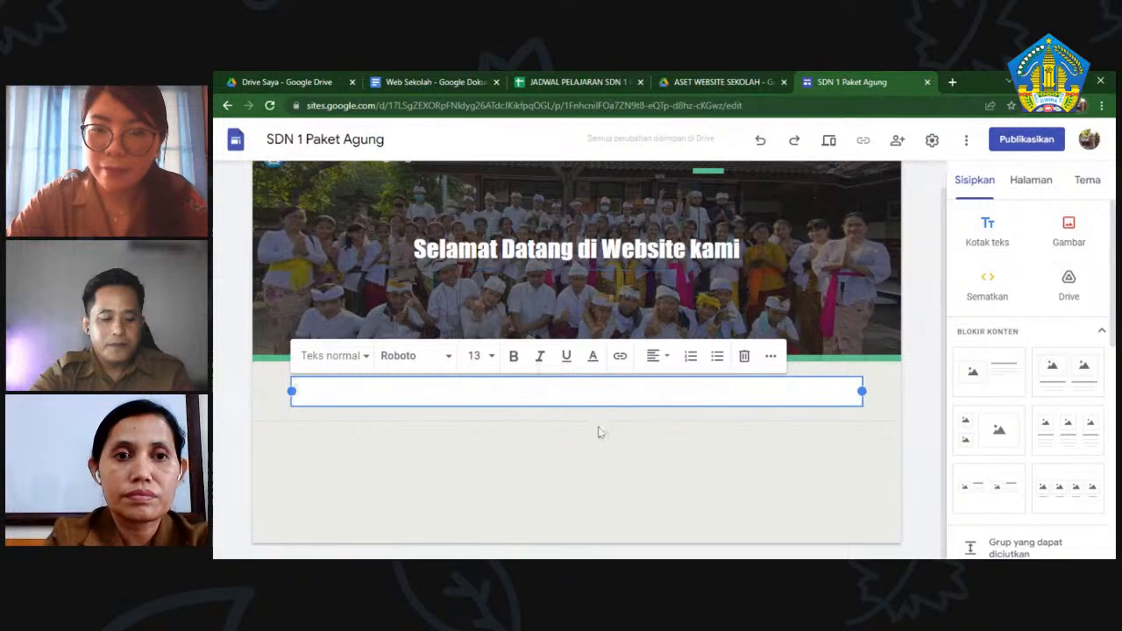
- Copy the paragraphs under Sejarah Sekolah in the Web Sekolah document and paste them into the empty text box on the site's home page
left_click(435, 81)
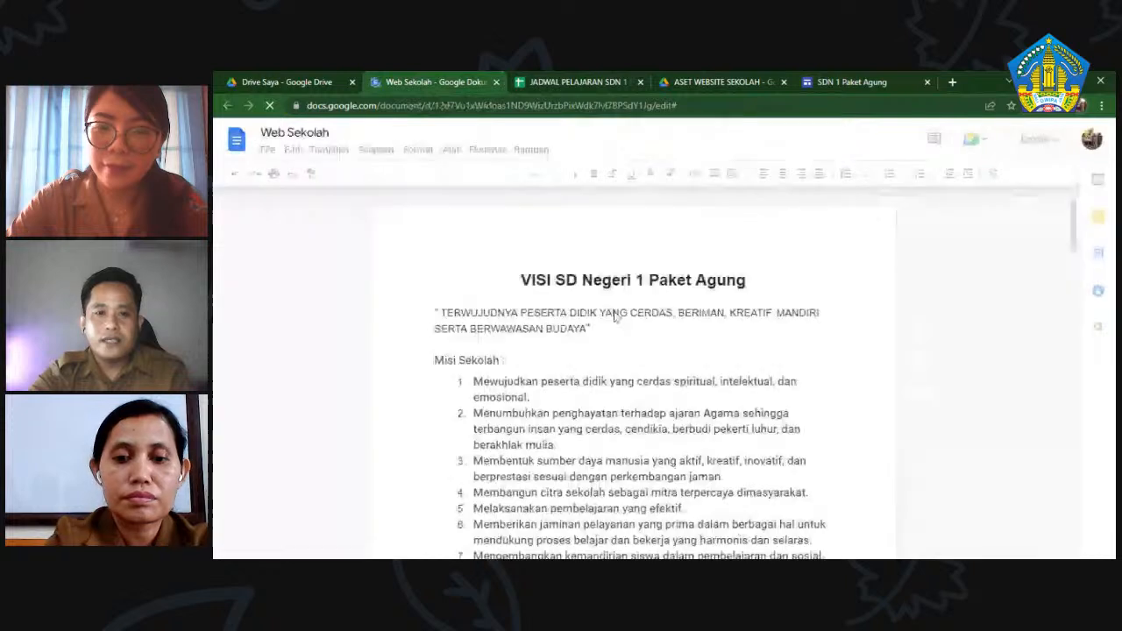
scroll(759, 335, "down", 5)
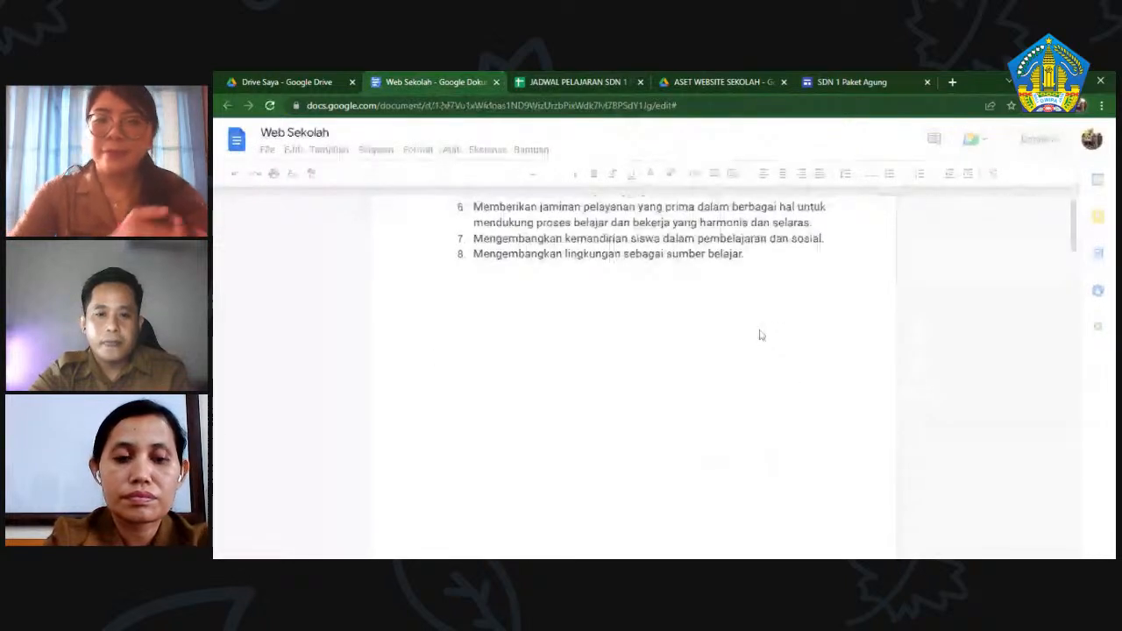
scroll(759, 333, "down", 5)
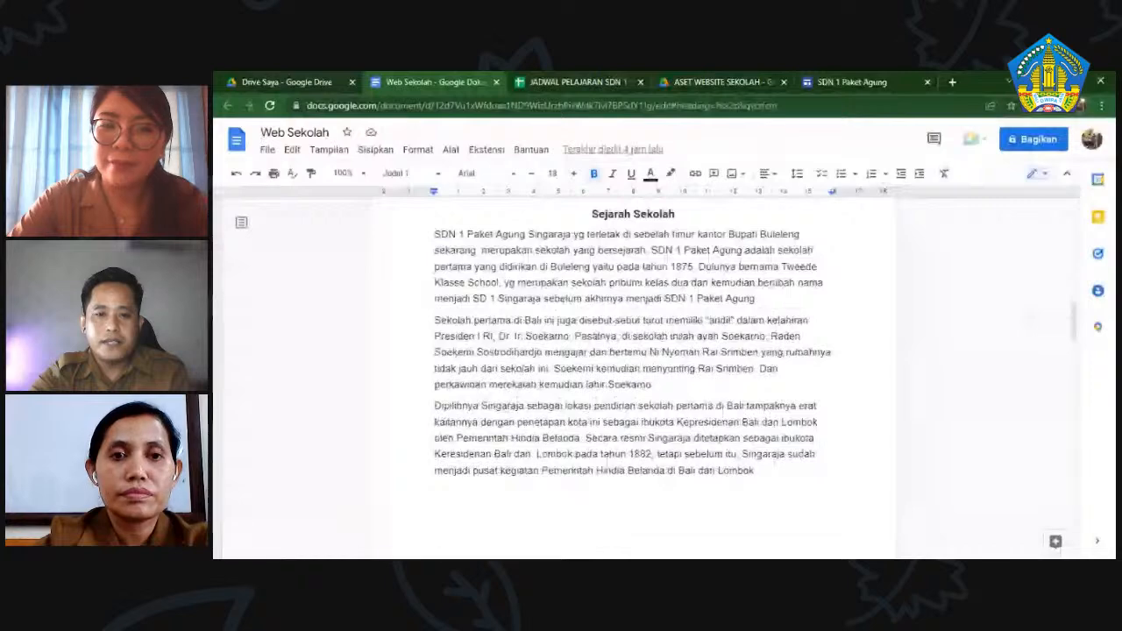
key("ctrl+a")
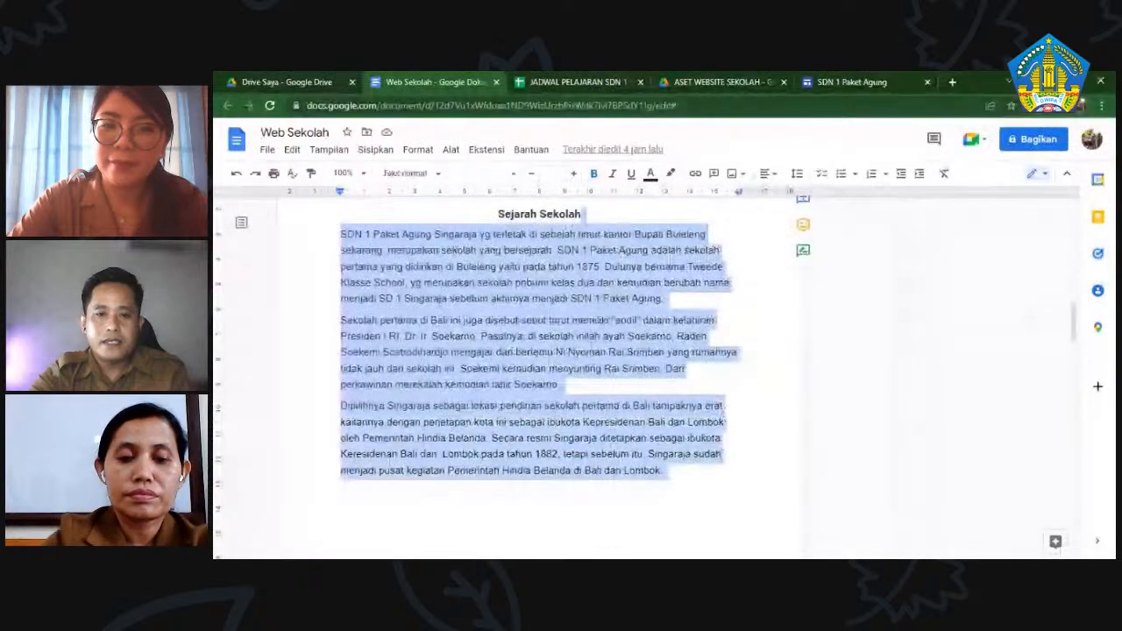
left_click(844, 80)
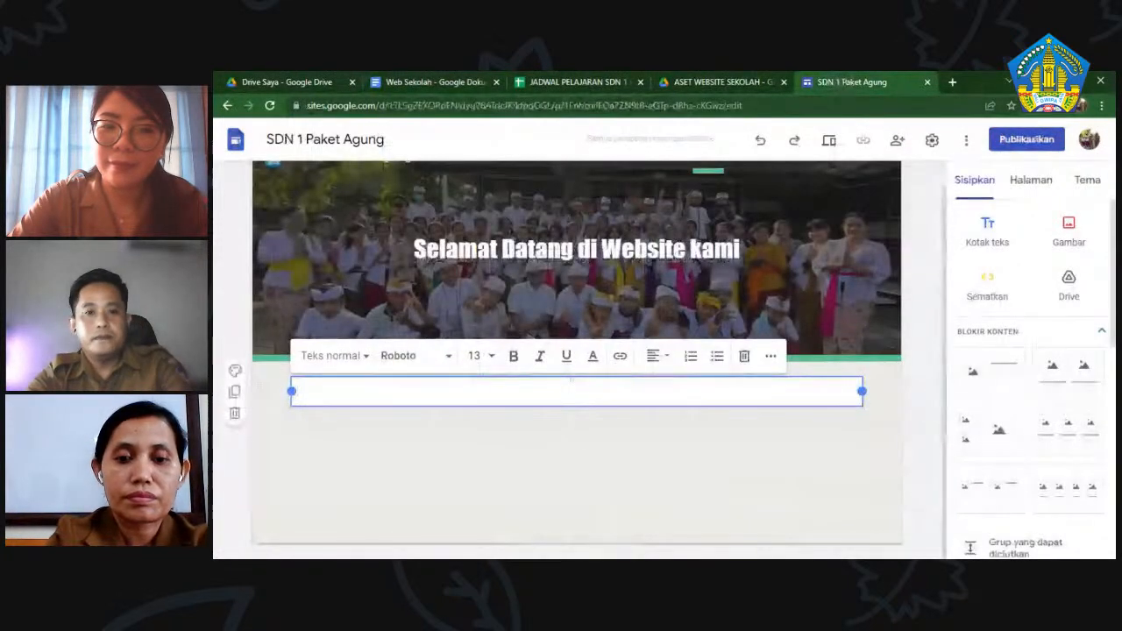
key("ctrl+v")
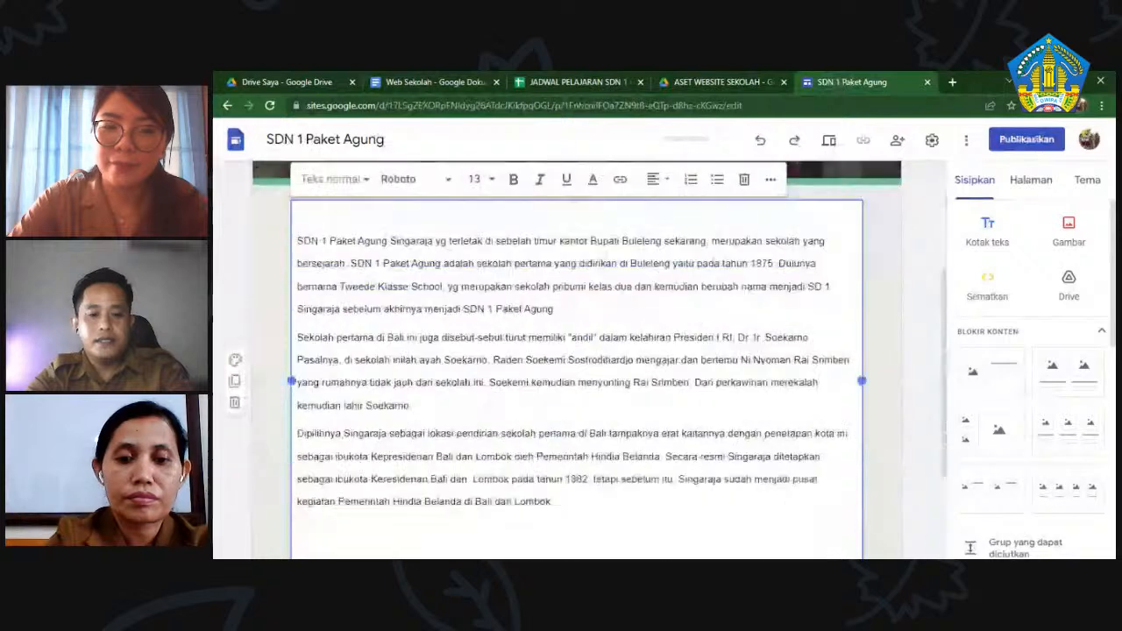
- Enter the heading "Sejarah Sekolah" on the empty first line above the pasted school history
scroll(910, 336, "up", 1)
scroll(910, 335, "up", 4)
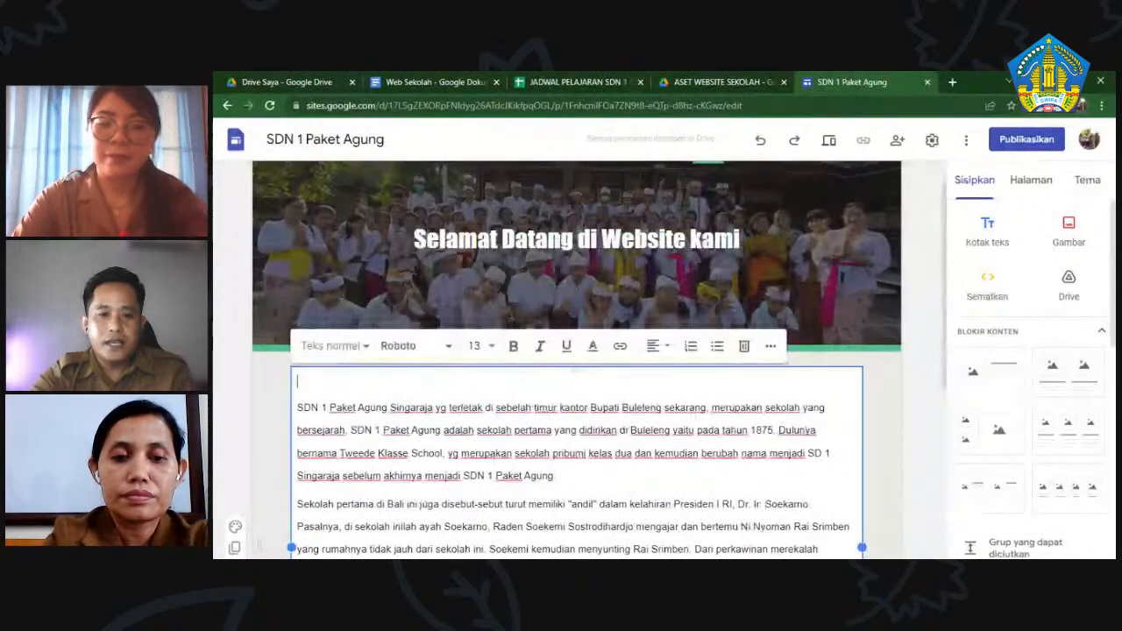
type("S")
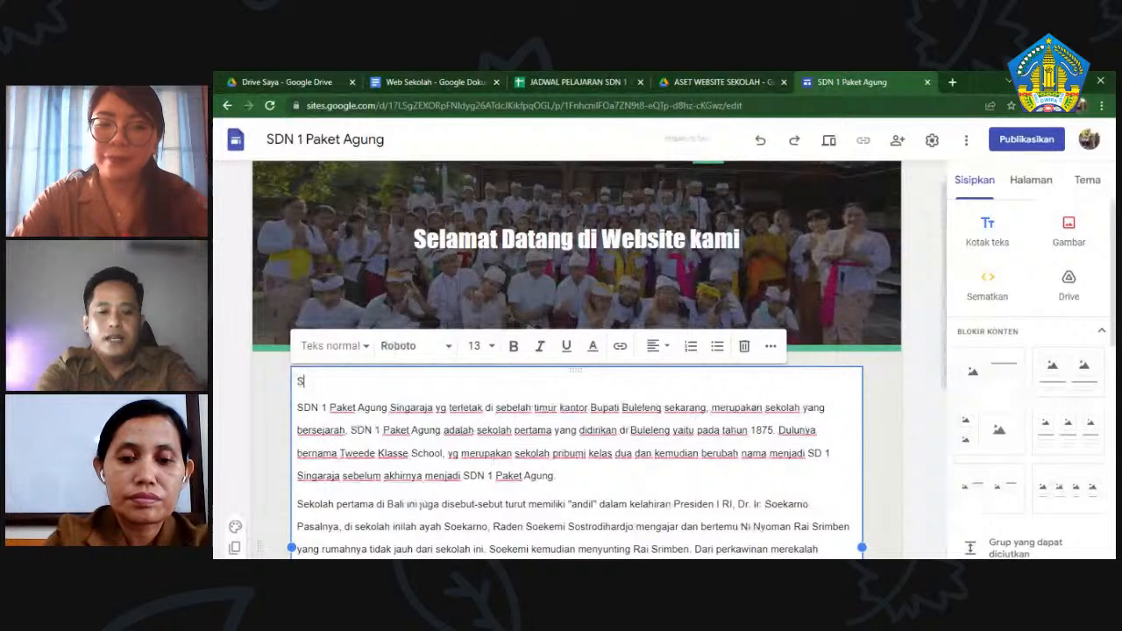
type("ela")
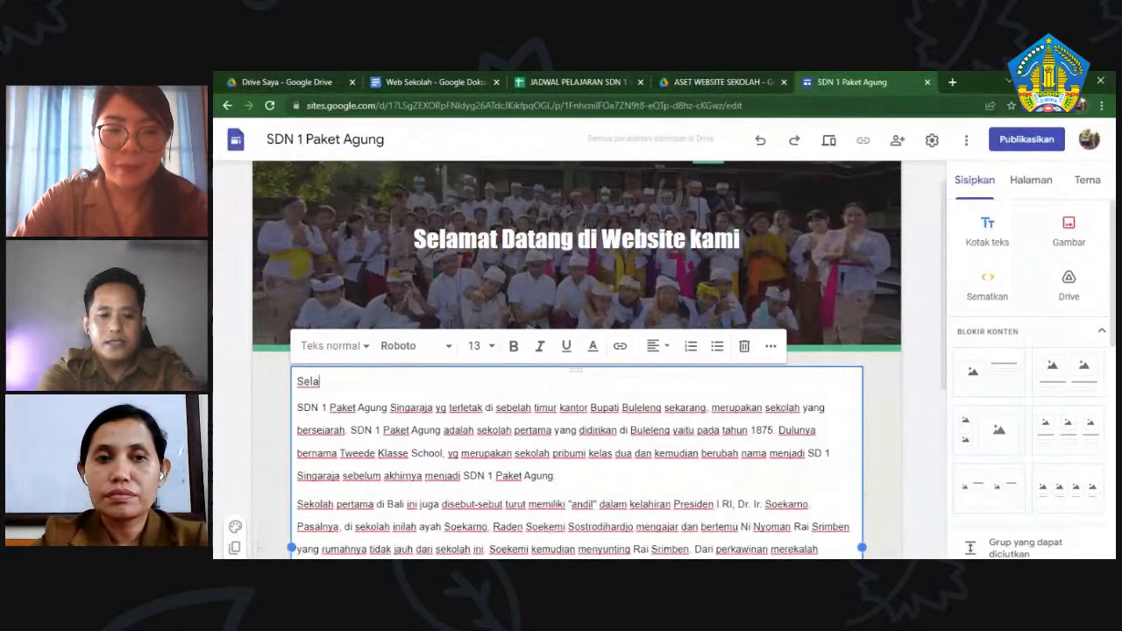
key("BackSpace")
key("BackSpace")
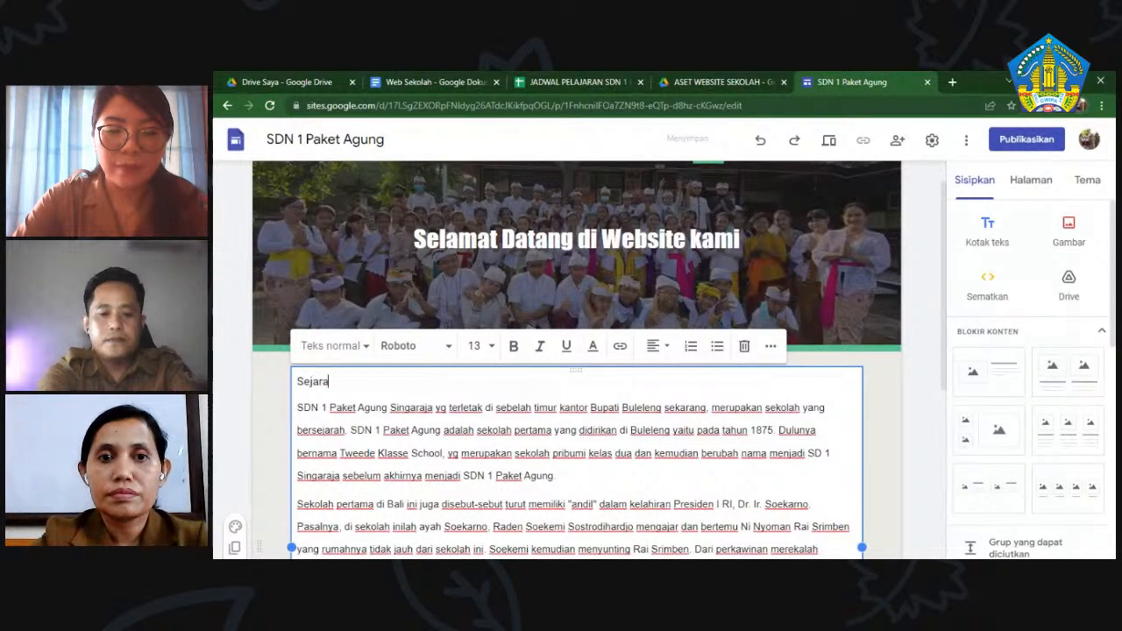
type("kolah")
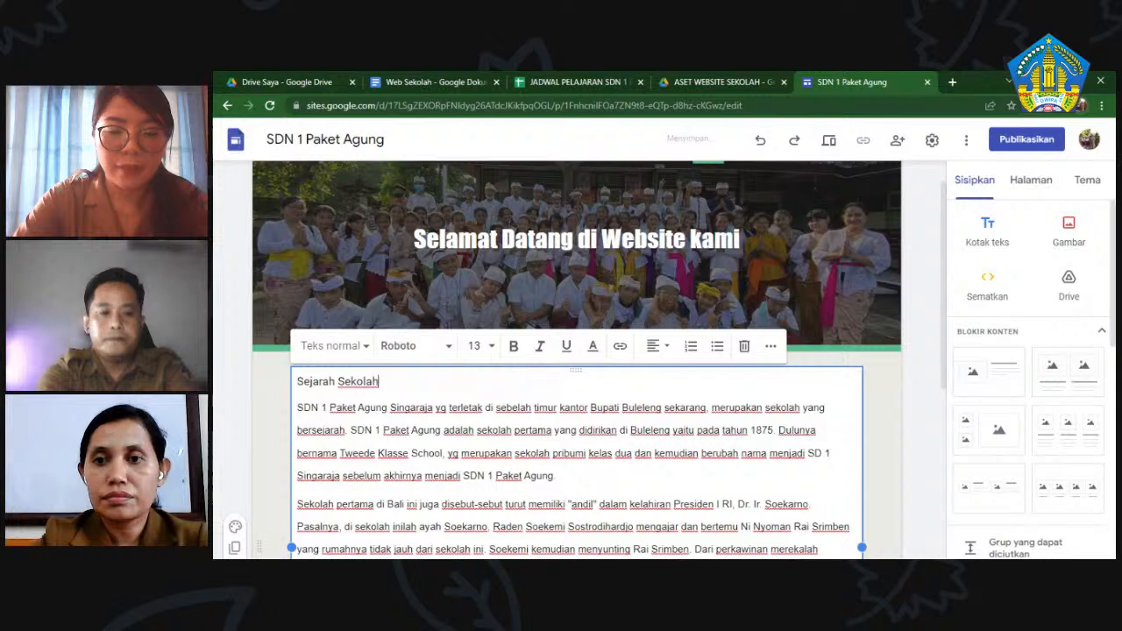
- Make the "Sejarah Sekolah" heading bold and center it above the history text
key("shift+Left")
key("shift+Left")
key("shift+Left")
key("shift+Left")
key("shift+Left")
key("shift+Left")
key("shift+Left")
key("shift+Left")
key("shift+Left")
key("shift+Left")
key("shift+Left")
key("shift+Left")
key("shift+Left")
key("shift+Left")
key("shift+Left")
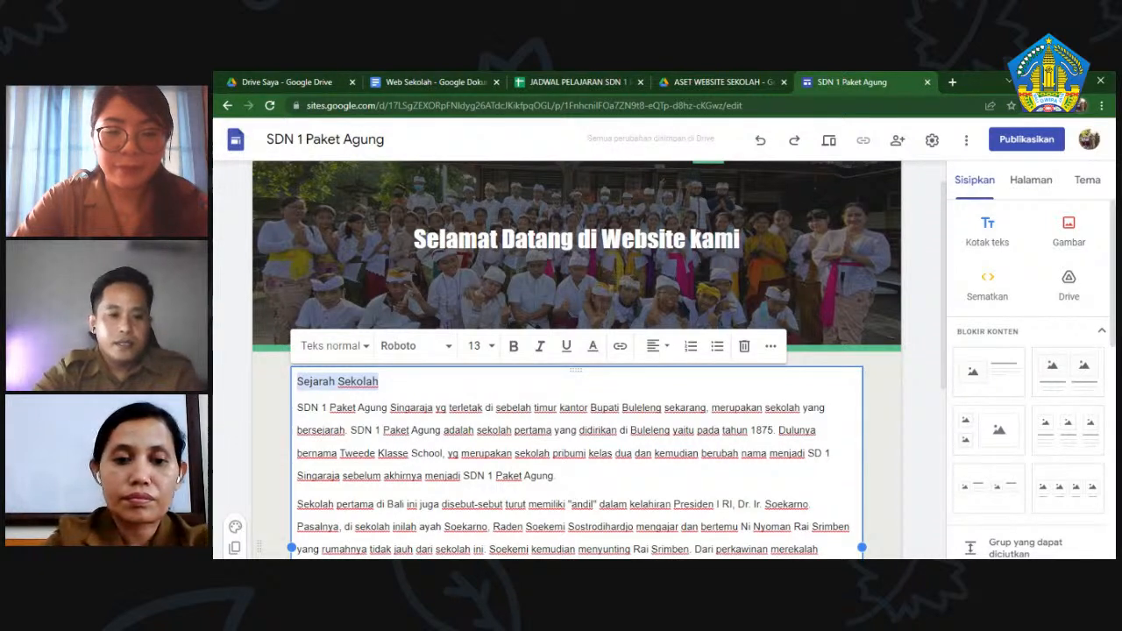
key("Right")
key("shift+Left")
key("shift+Left")
key("shift+Left")
key("shift+Left")
key("shift+Left")
key("shift+Left")
key("shift+Left")
key("shift+Left")
key("shift+Left")
key("shift+Left")
key("shift+Left")
key("shift+Left")
key("shift+Left")
key("shift+Left")
key("shift+Left")
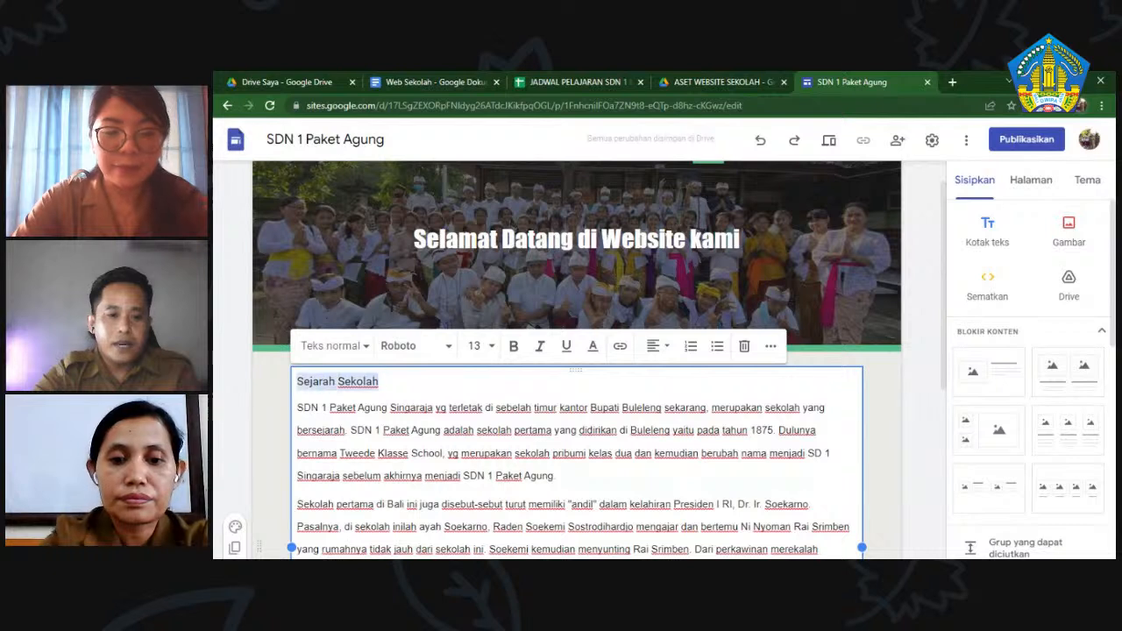
left_click(513, 347)
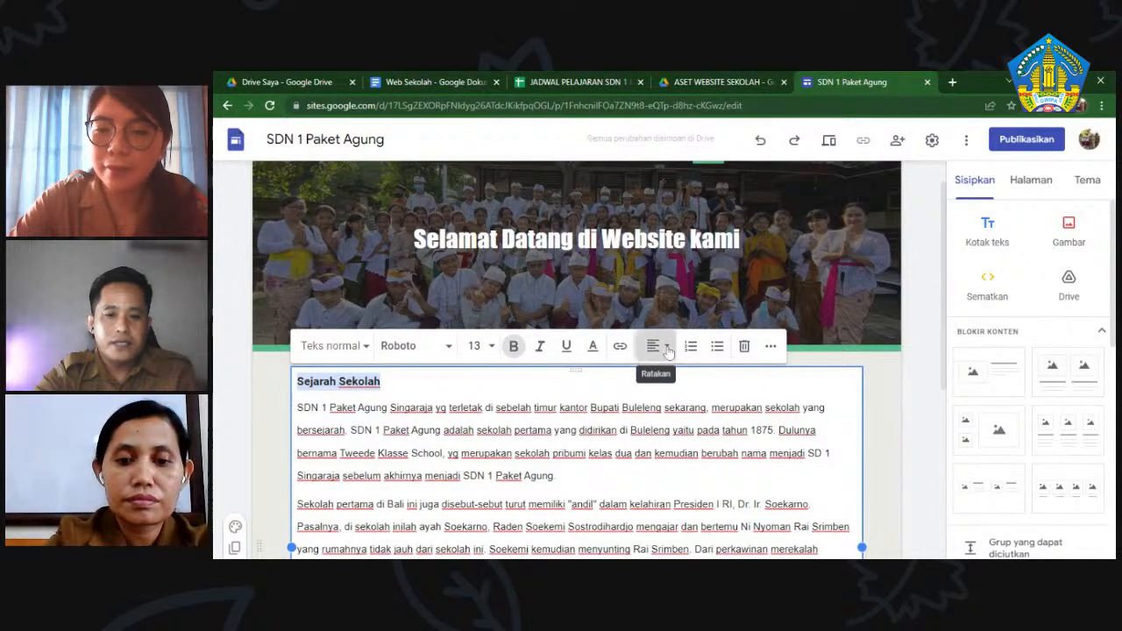
left_click(666, 348)
left_click(659, 387)
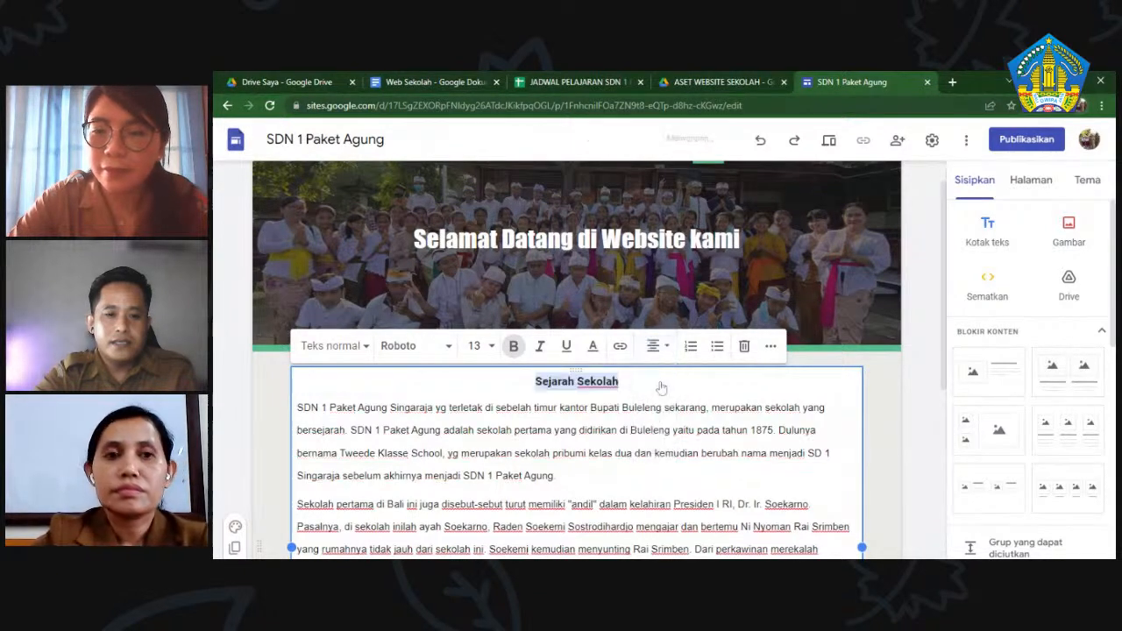
left_click(921, 388)
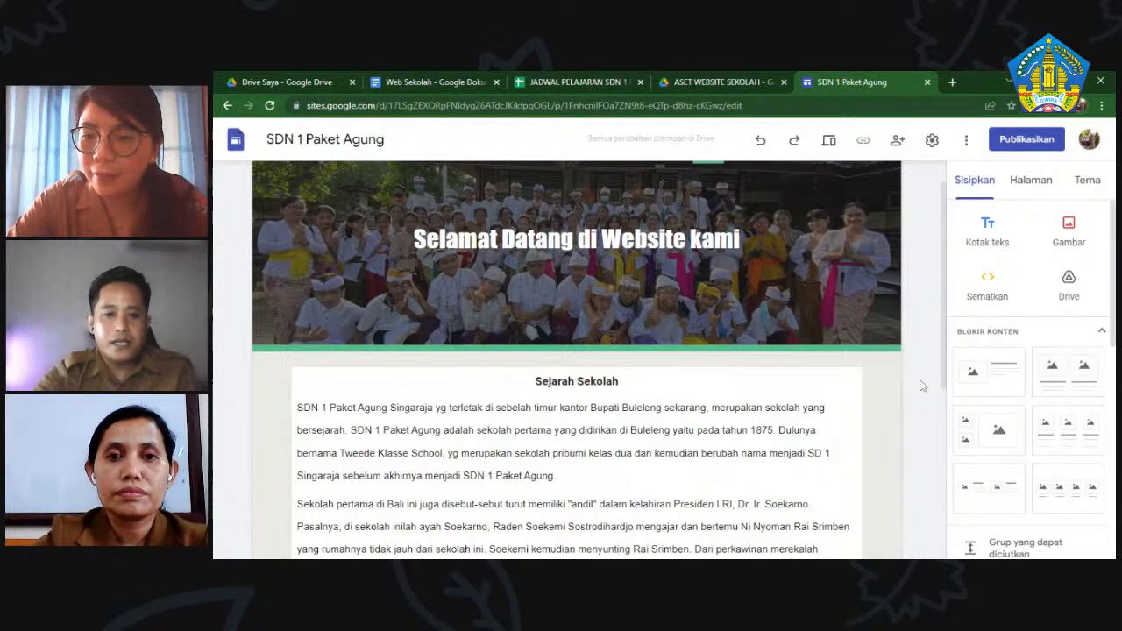
scroll(921, 386, "down", 3)
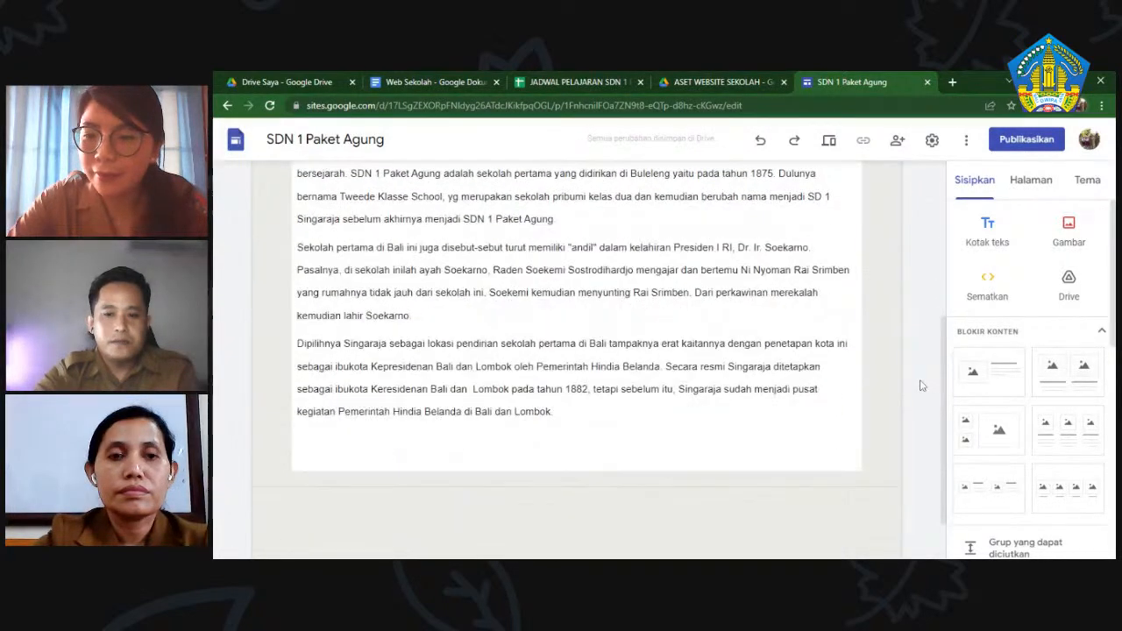
scroll(921, 385, "up", 2)
scroll(921, 386, "up", 2)
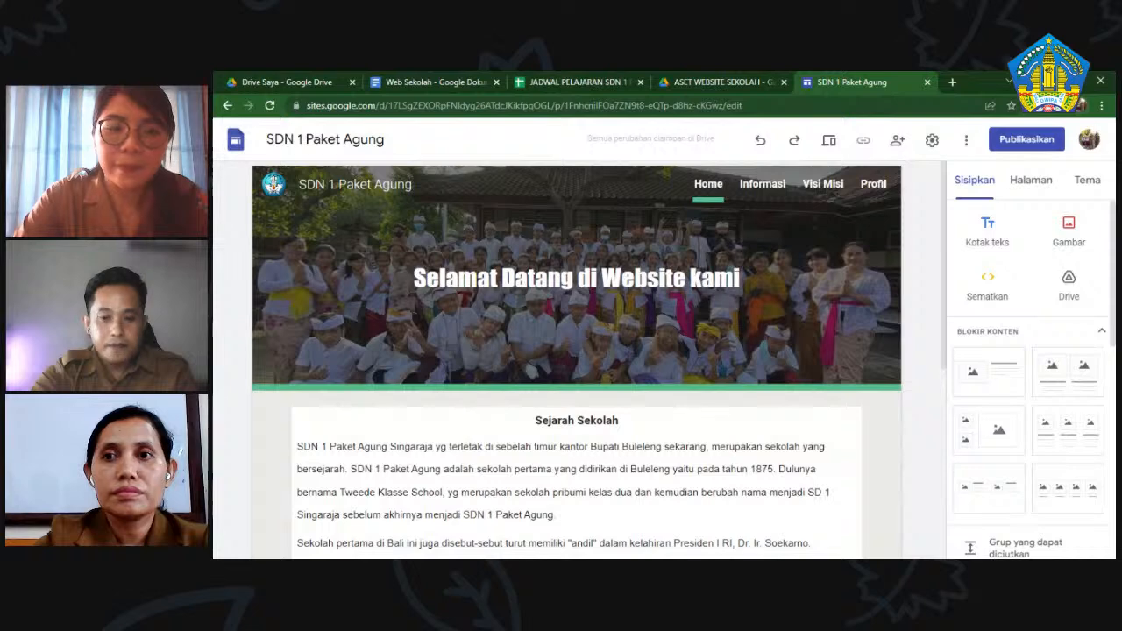
scroll(916, 386, "down", 5)
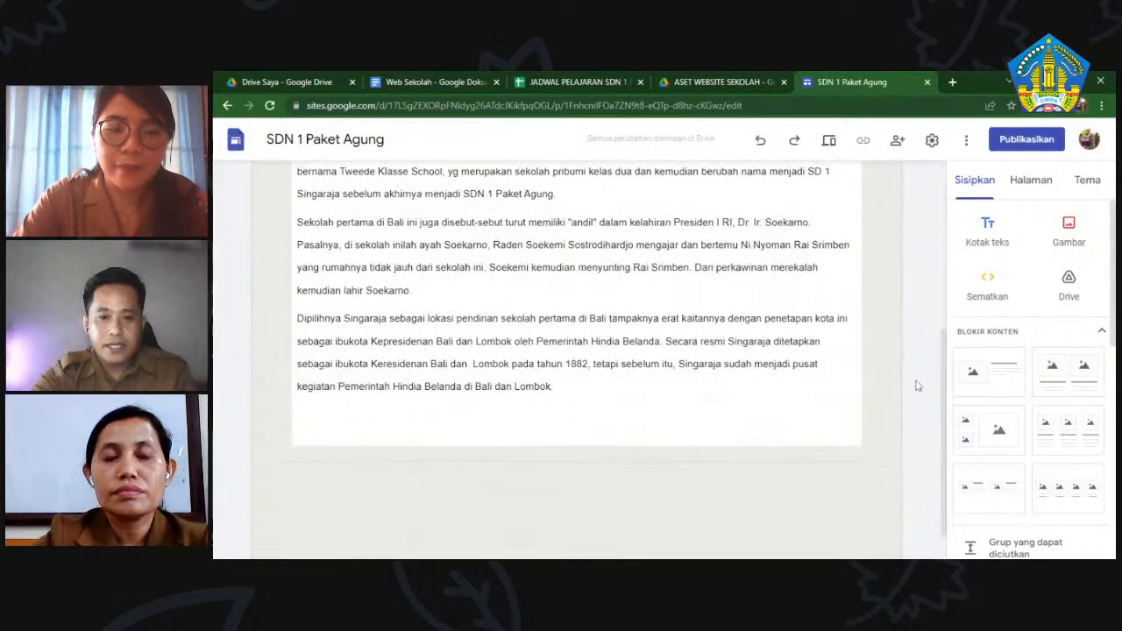
left_click(298, 391)
left_click(731, 448)
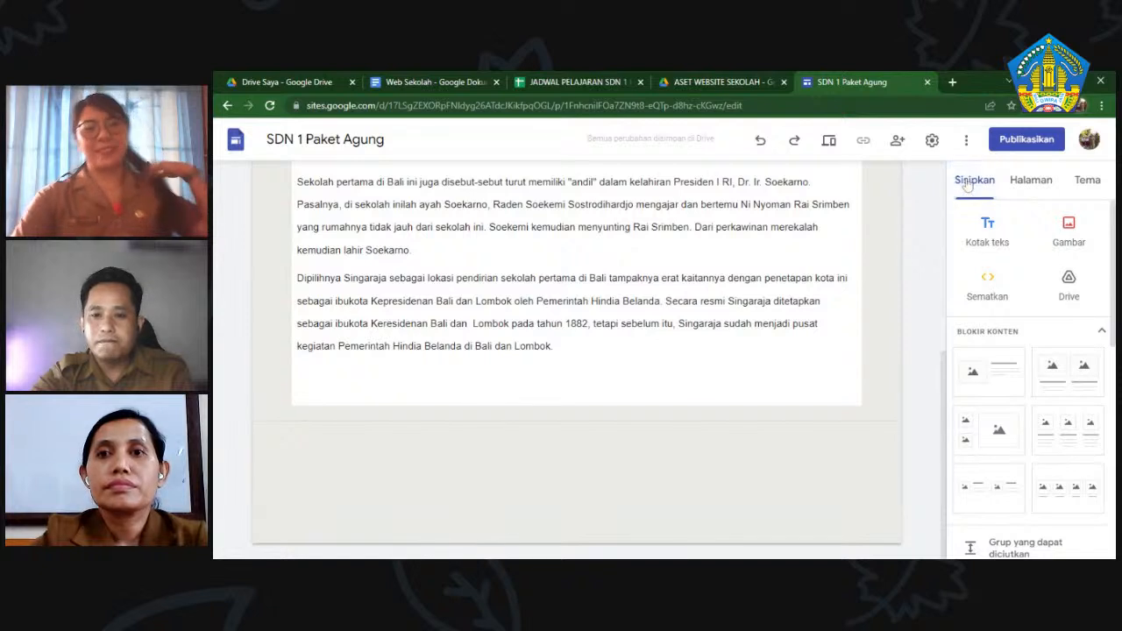
- Search YouTube for "sekolah" and embed the video Sekolahku SEJAHTERA below the school history on the home page
scroll(1021, 341, "down", 3)
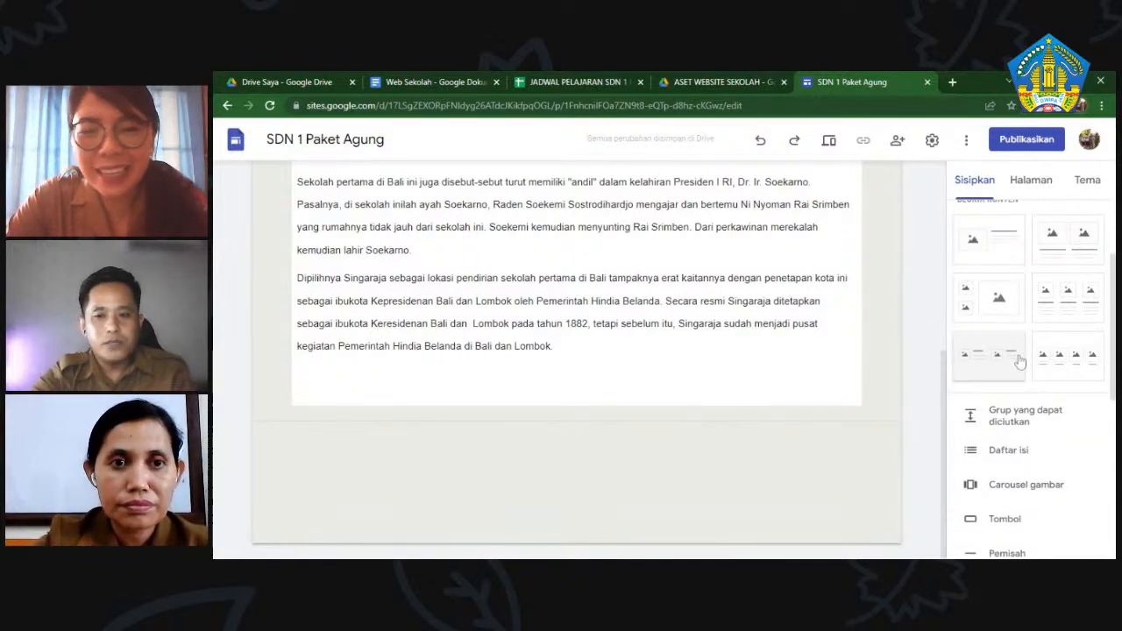
scroll(1022, 363, "down", 4)
scroll(1026, 366, "down", 3)
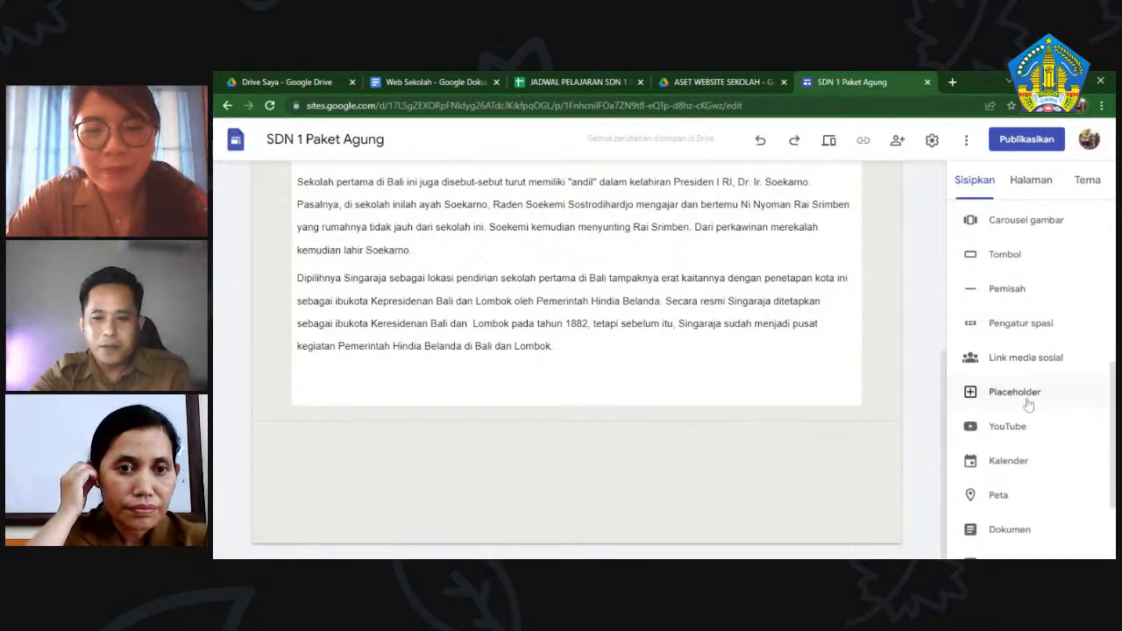
scroll(1028, 404, "down", 2)
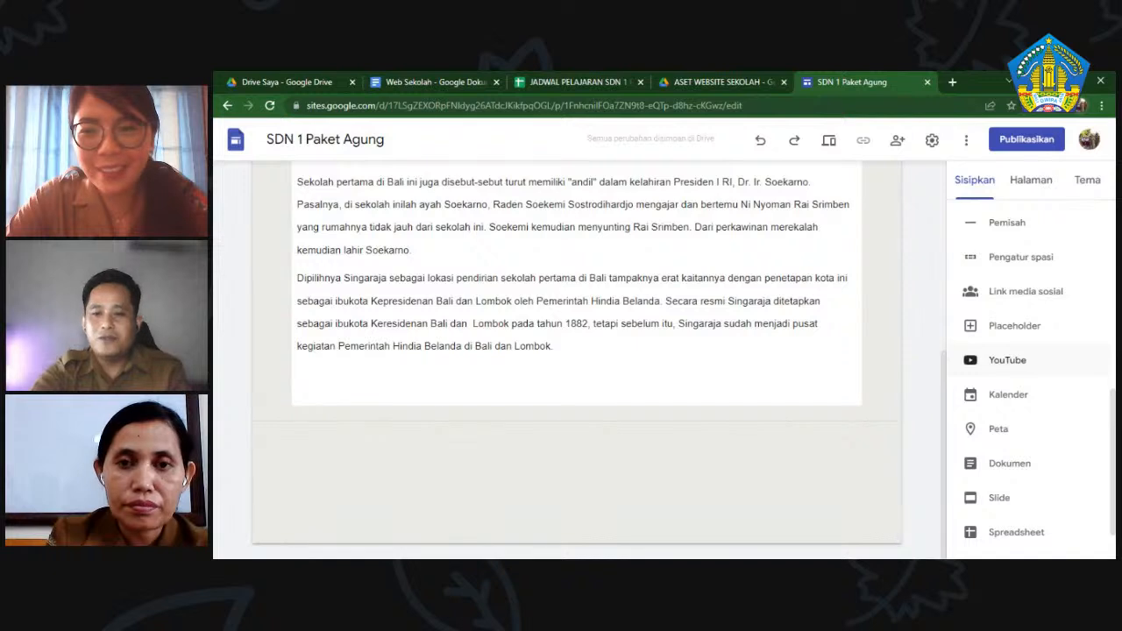
left_click(1013, 364)
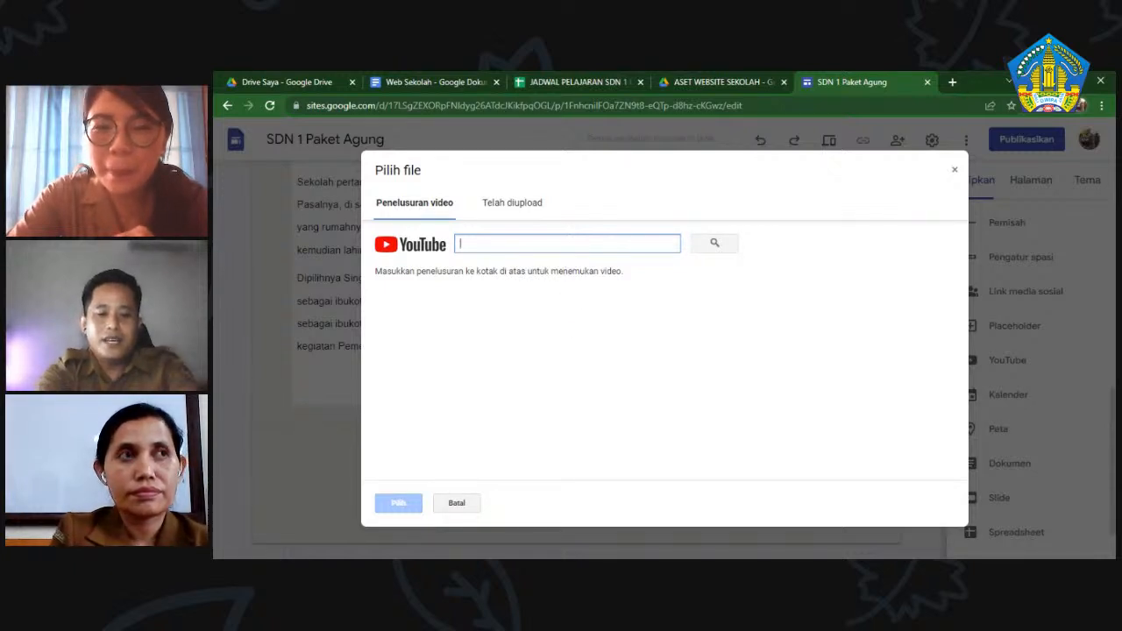
type("sekolah")
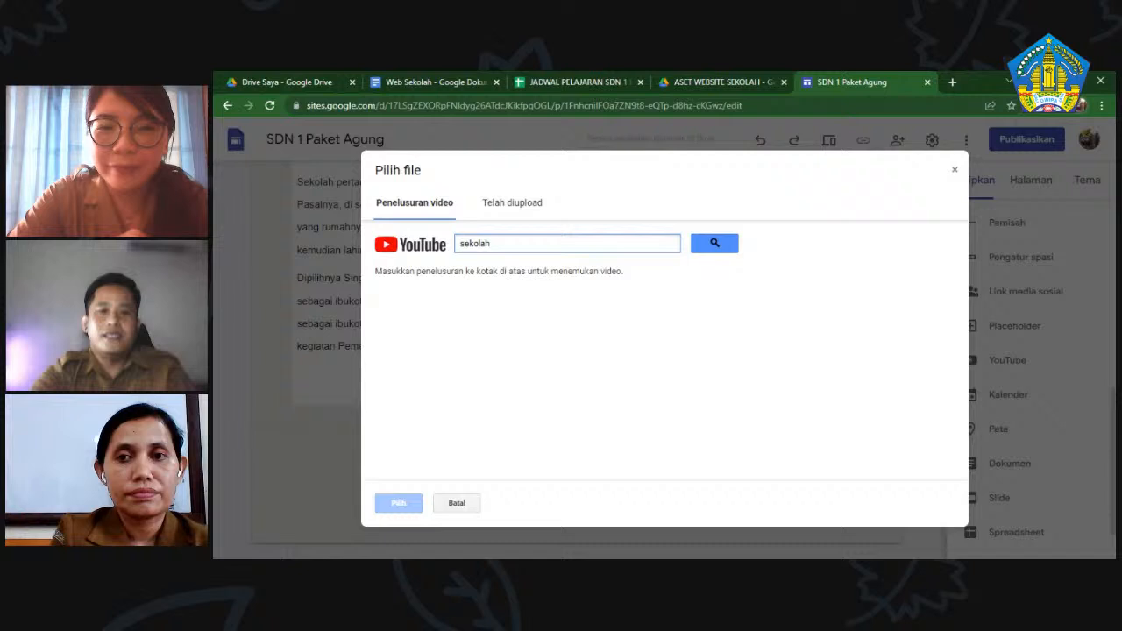
left_click(715, 243)
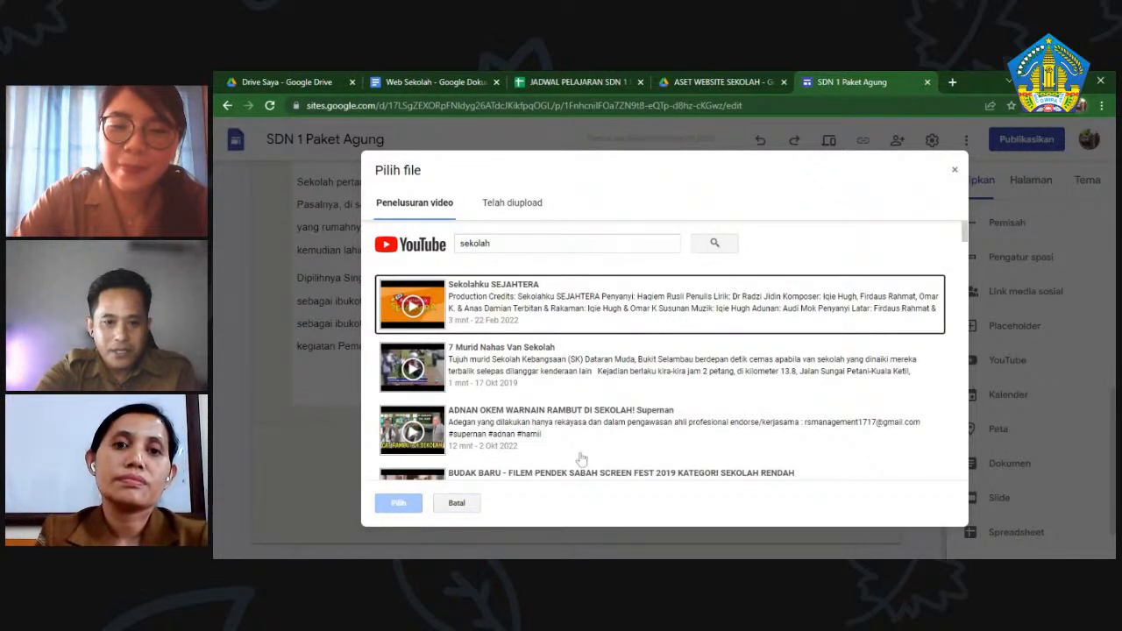
left_click(535, 304)
left_click(399, 502)
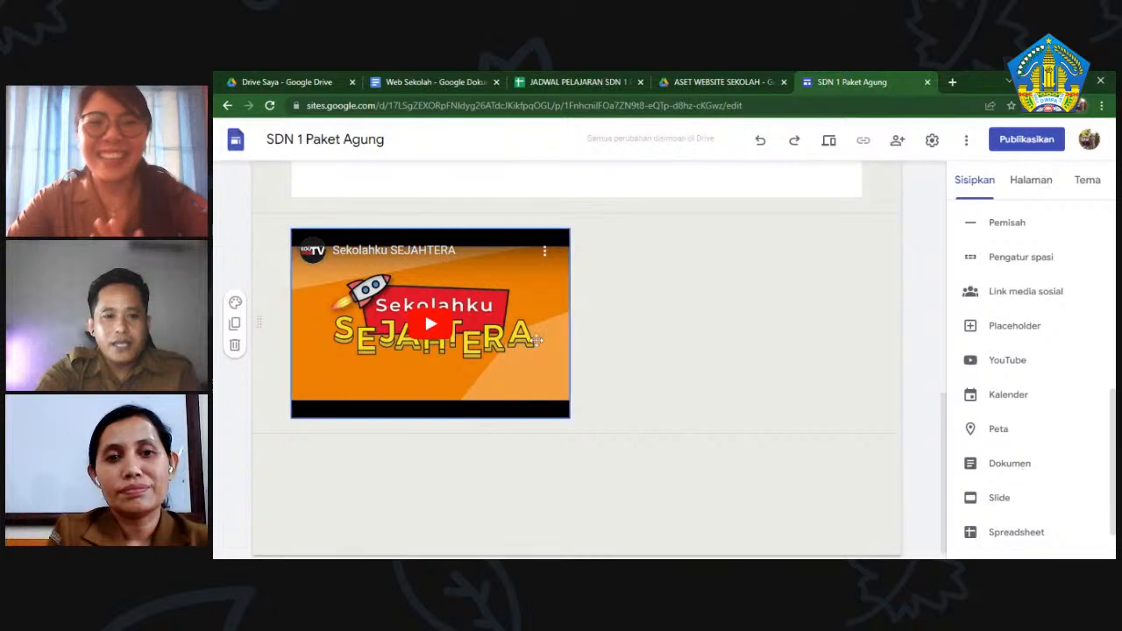
- Resize the embedded Sekolahku SEJAHTERA video to a wider shape and center it below the school history text
left_click(524, 256)
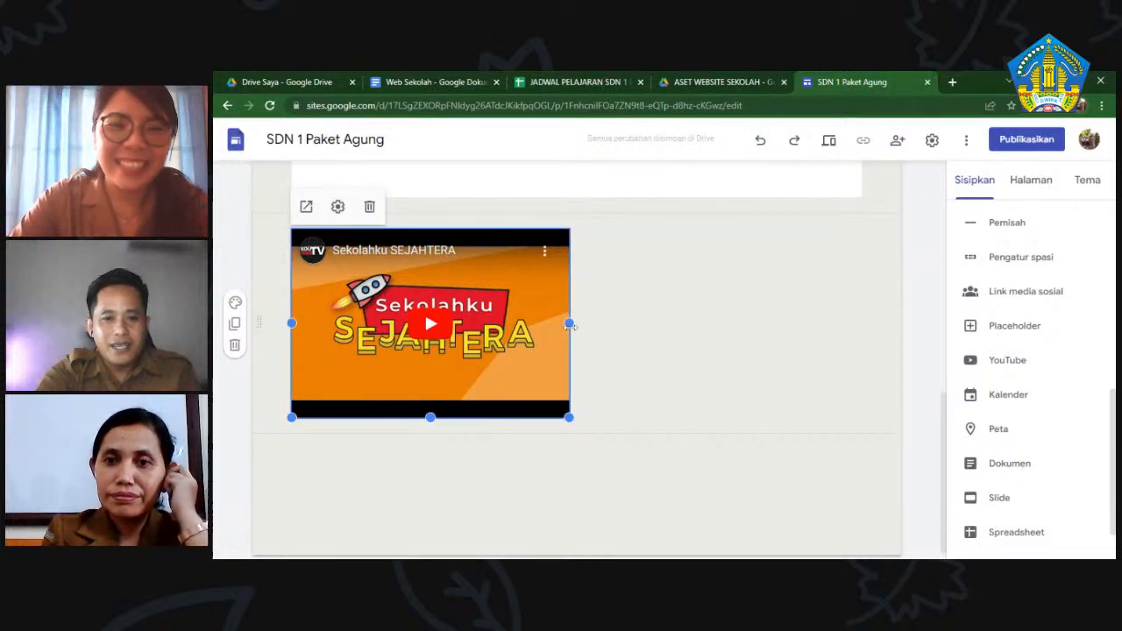
left_click_drag(569, 324, 614, 325)
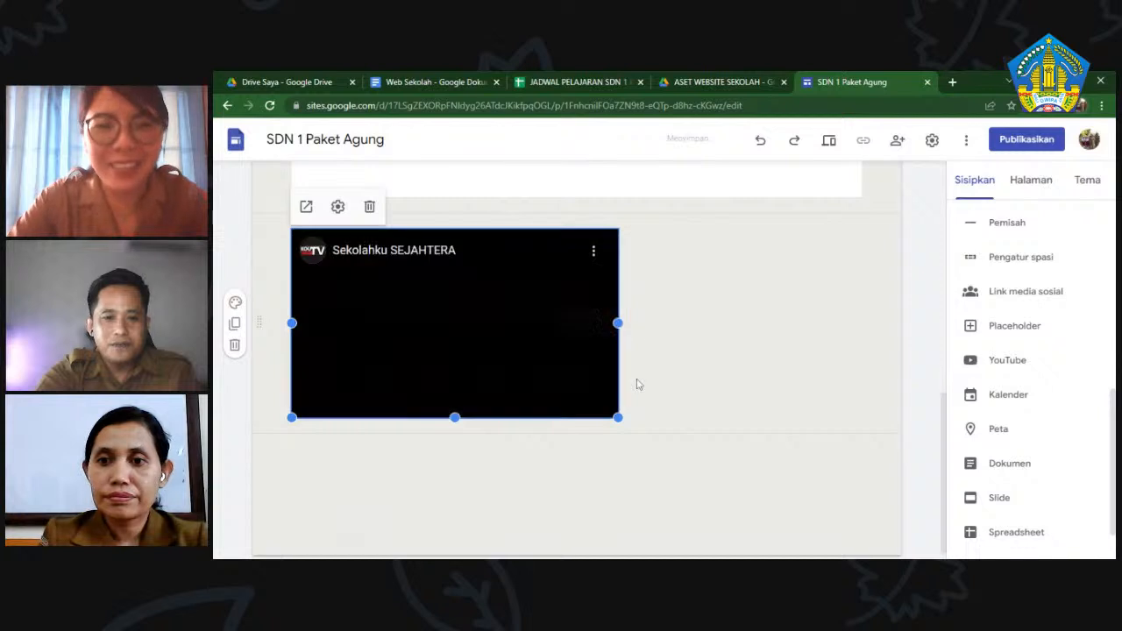
left_click(570, 341)
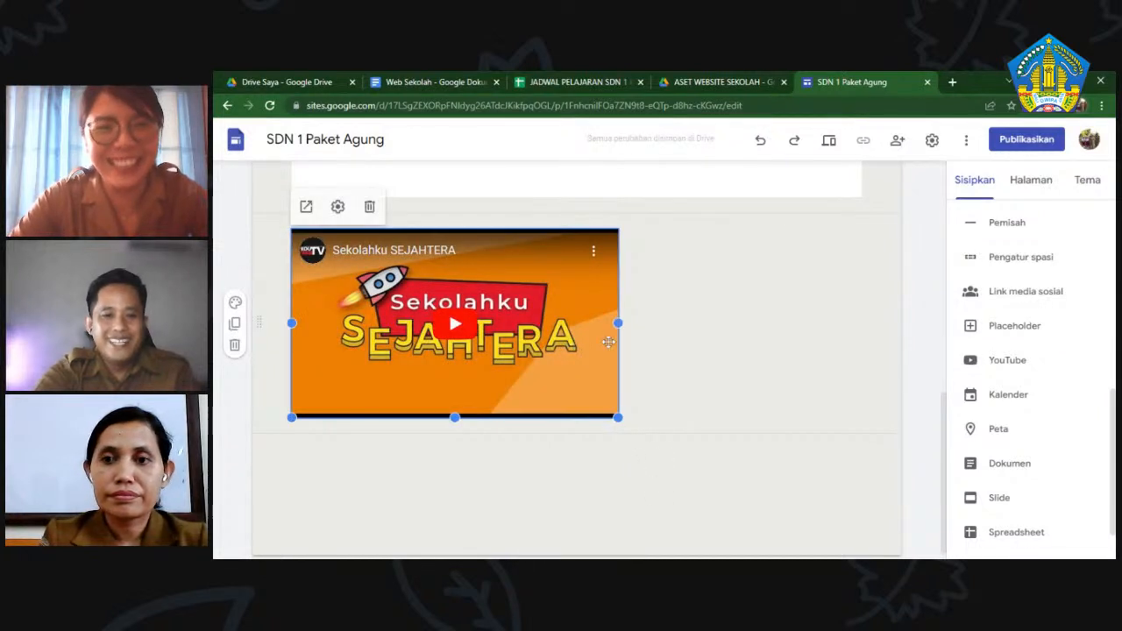
left_click(612, 489)
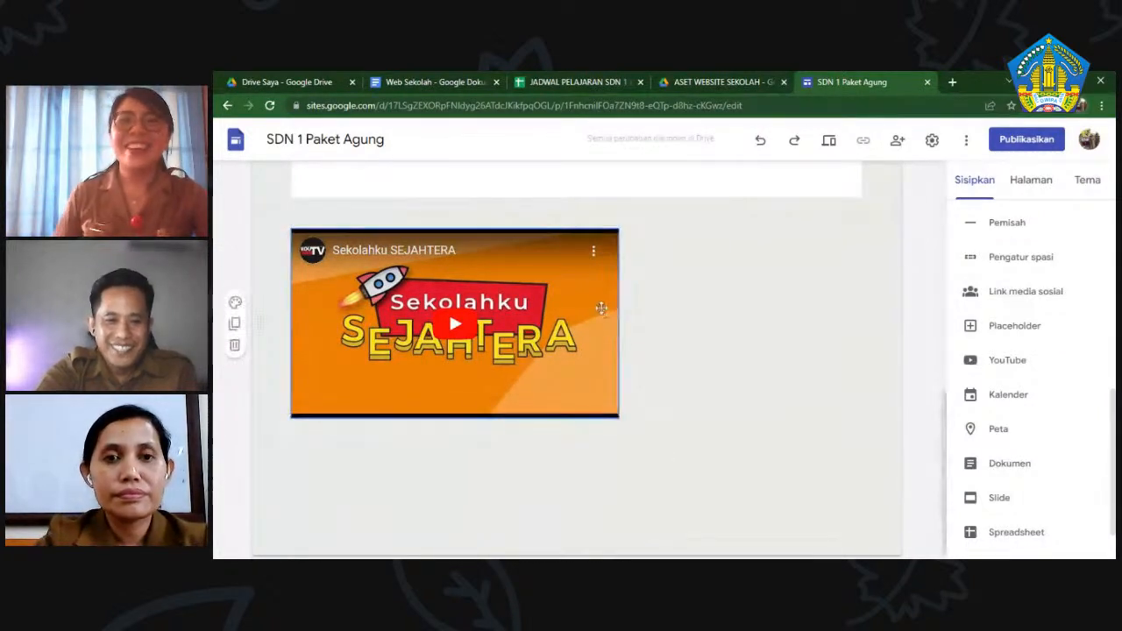
left_click(616, 330)
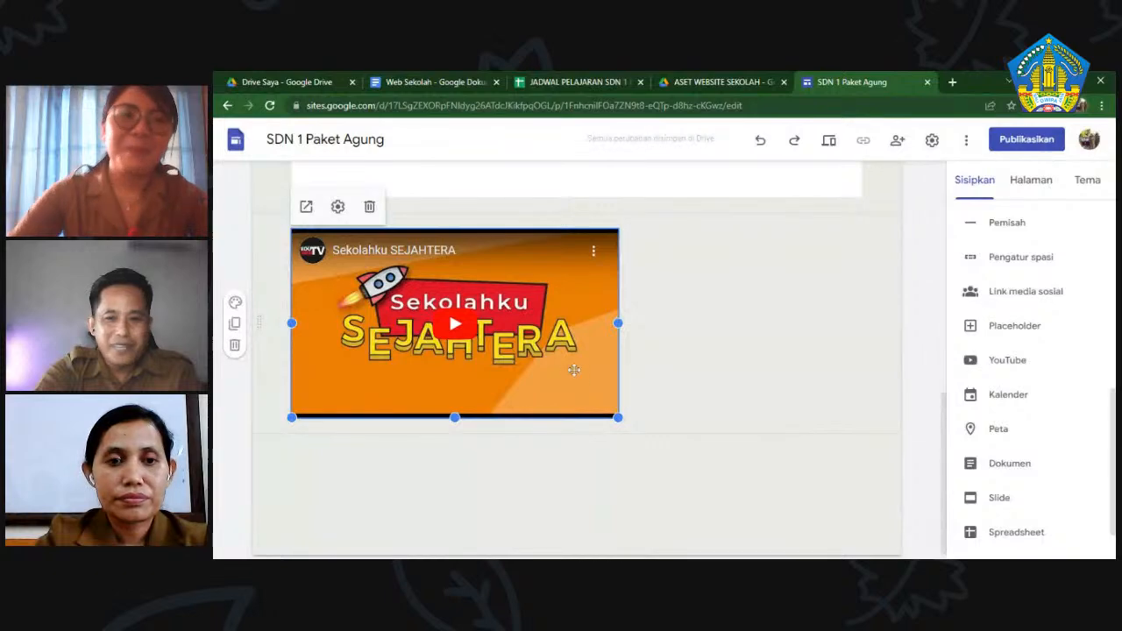
scroll(570, 368, "up", 3)
scroll(503, 311, "down", 3)
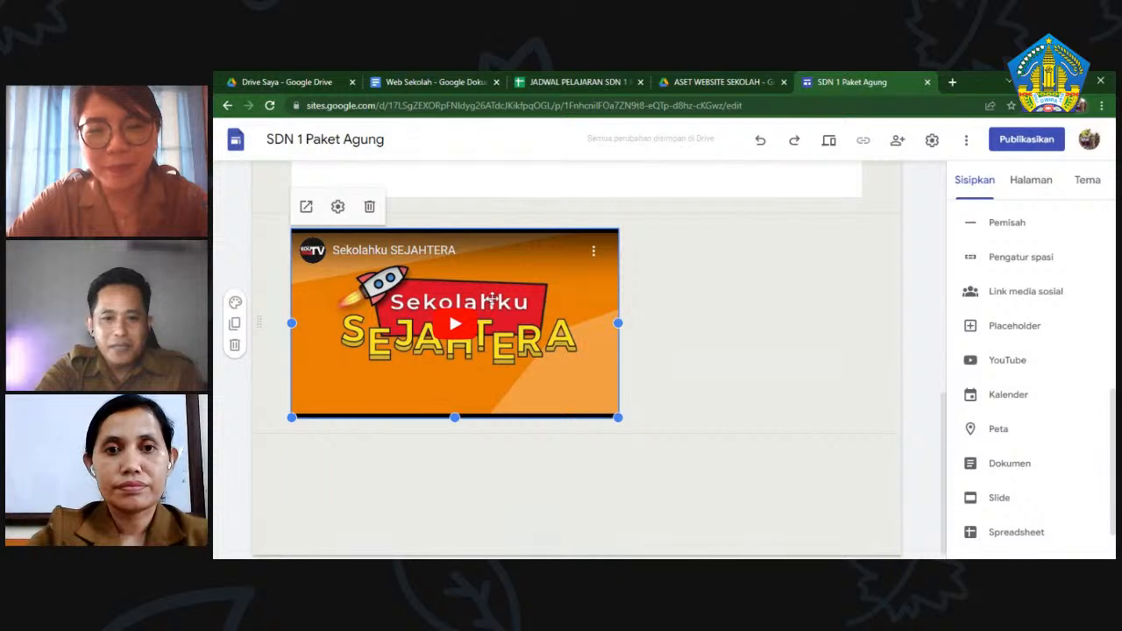
left_click_drag(493, 298, 760, 504)
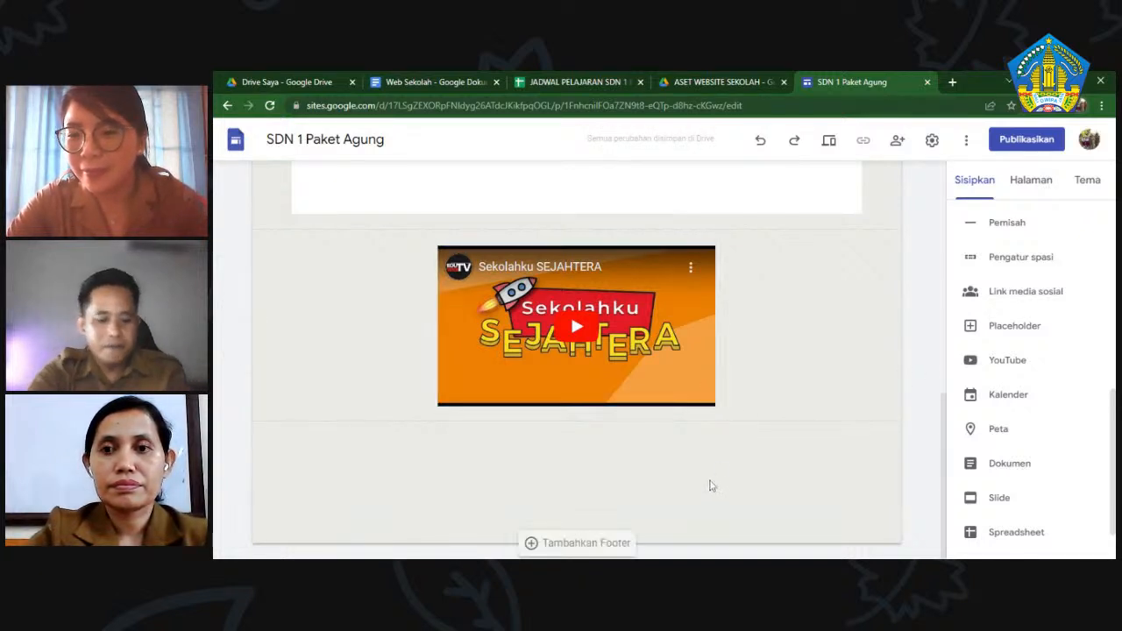
scroll(712, 482, "up", 2)
scroll(684, 488, "down", 2)
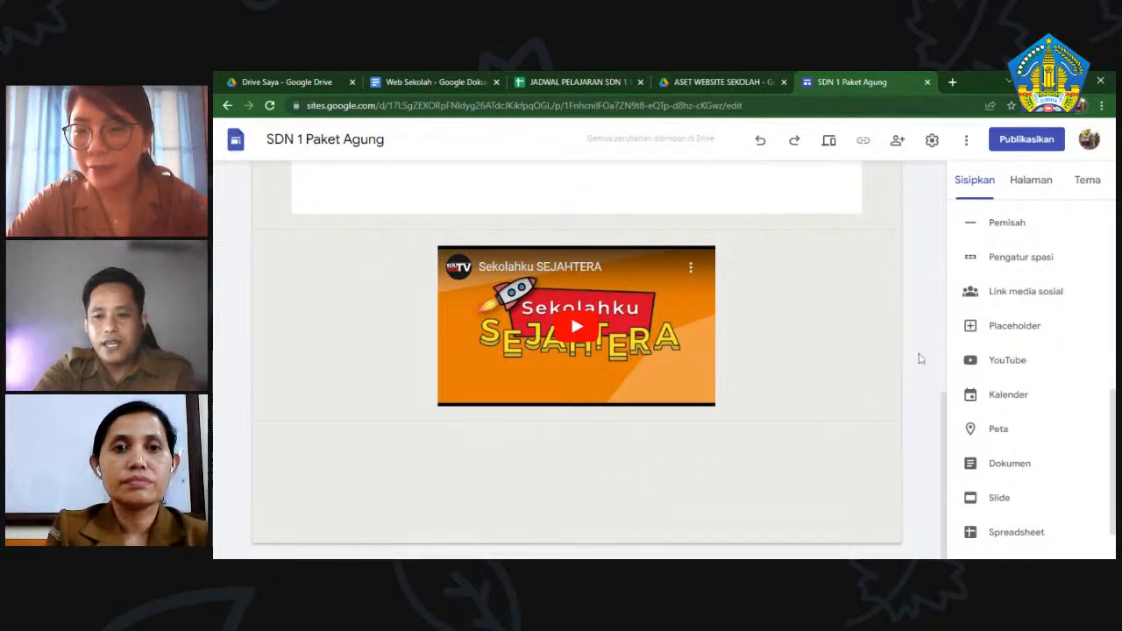
- Start an image carousel and add Slide 3.jpeg from the Slider folder inside ASET WEBSITE SEKOLAH in Drive
scroll(1077, 343, "up", 2)
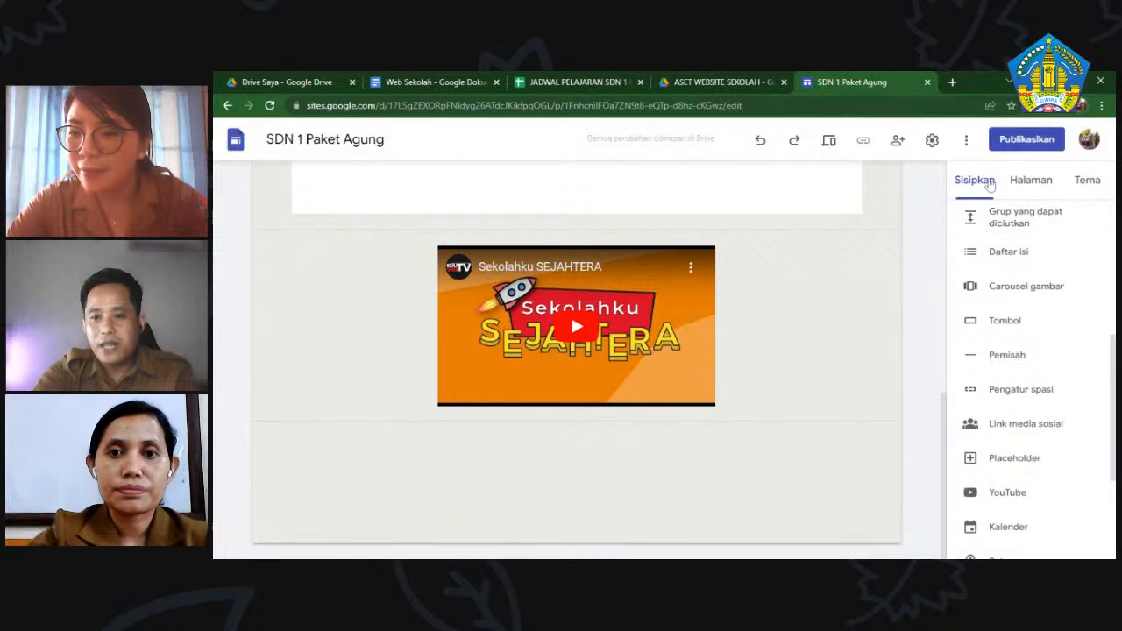
left_click(1039, 289)
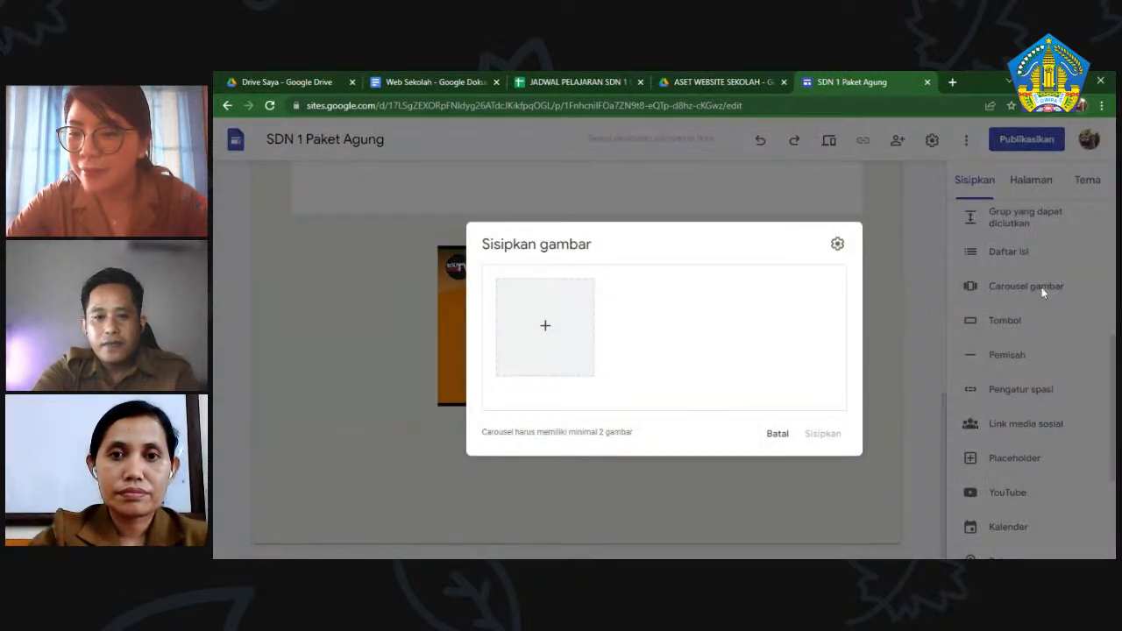
left_click(544, 327)
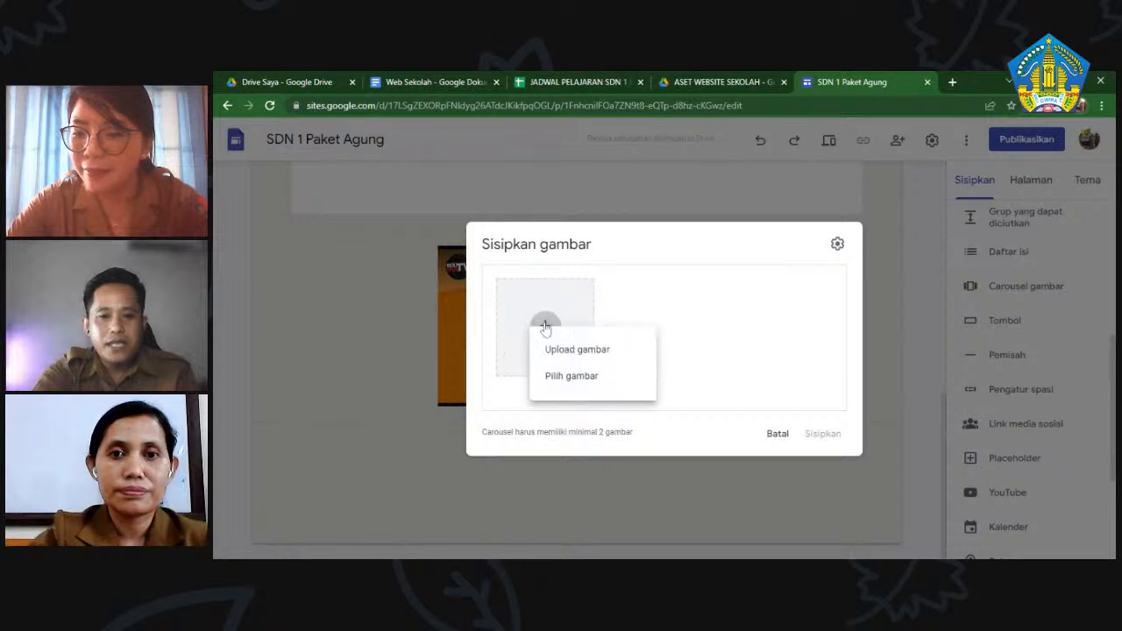
left_click(585, 380)
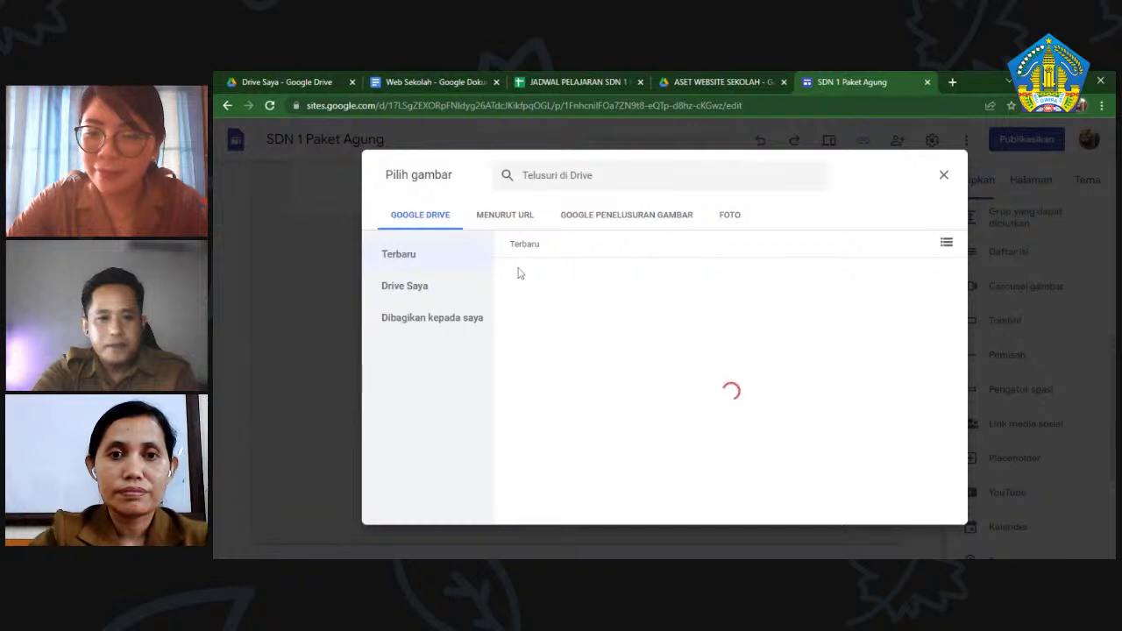
left_click(424, 283)
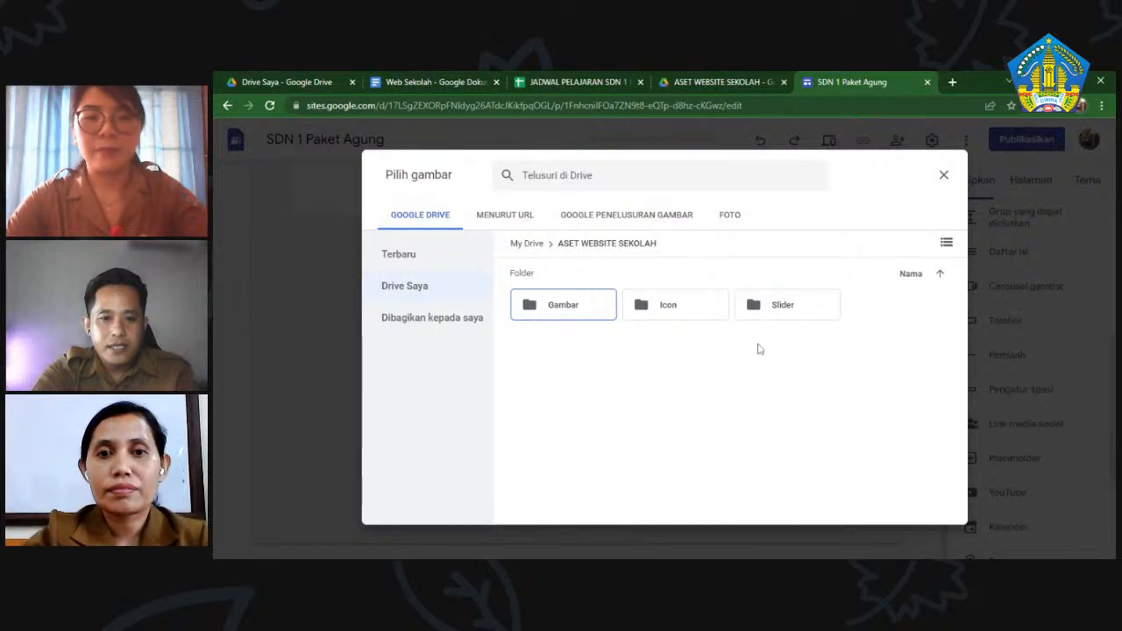
double_click(794, 306)
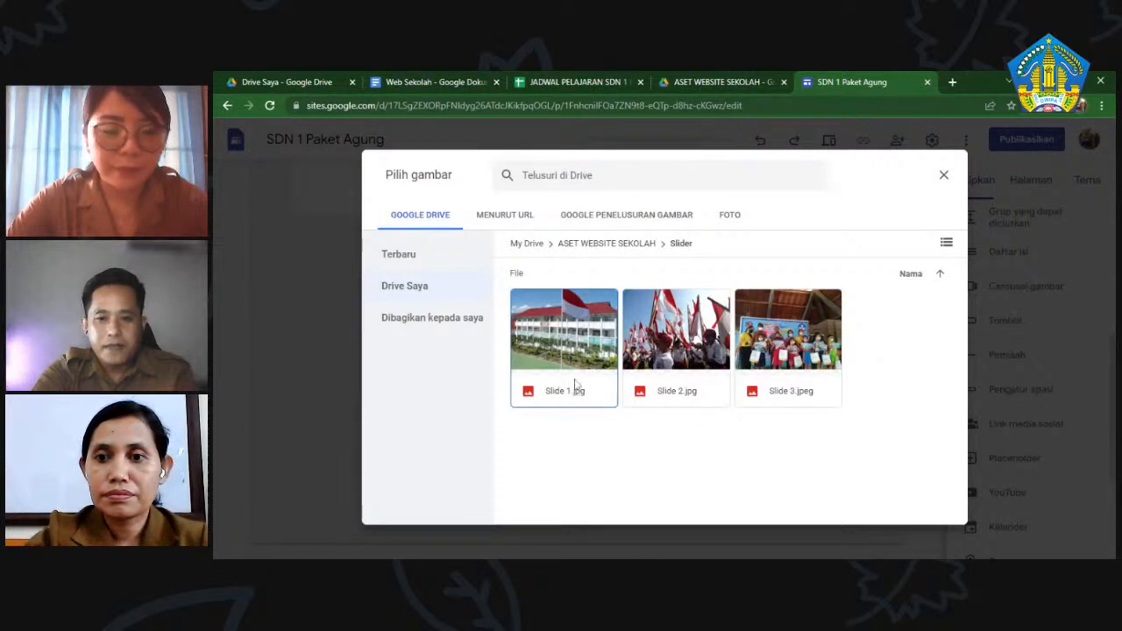
left_click(570, 364)
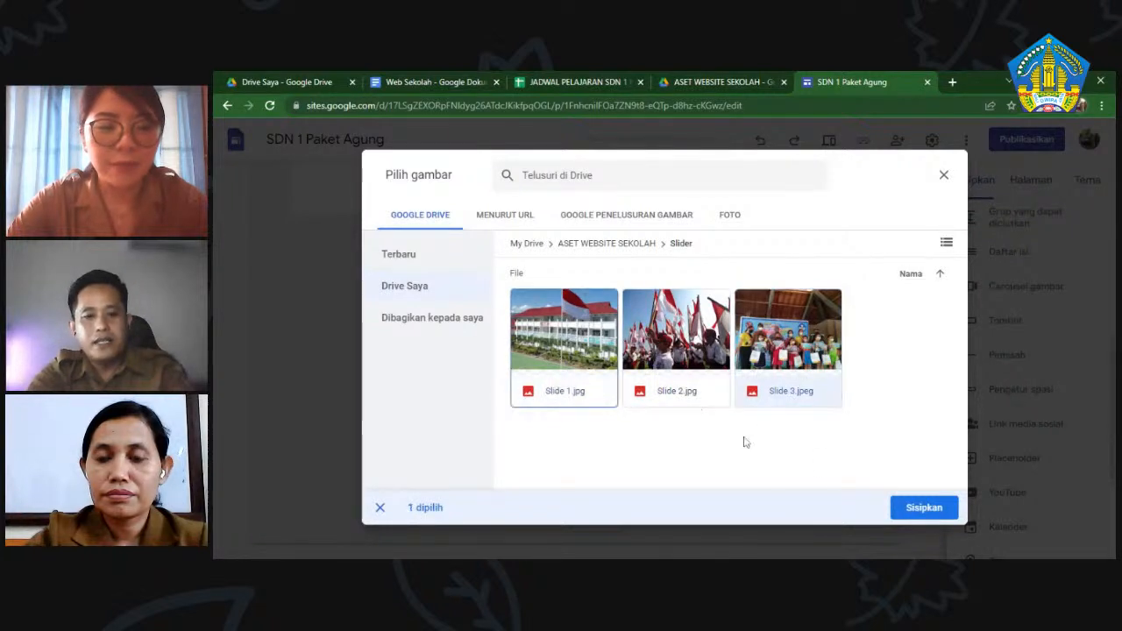
left_click(918, 508)
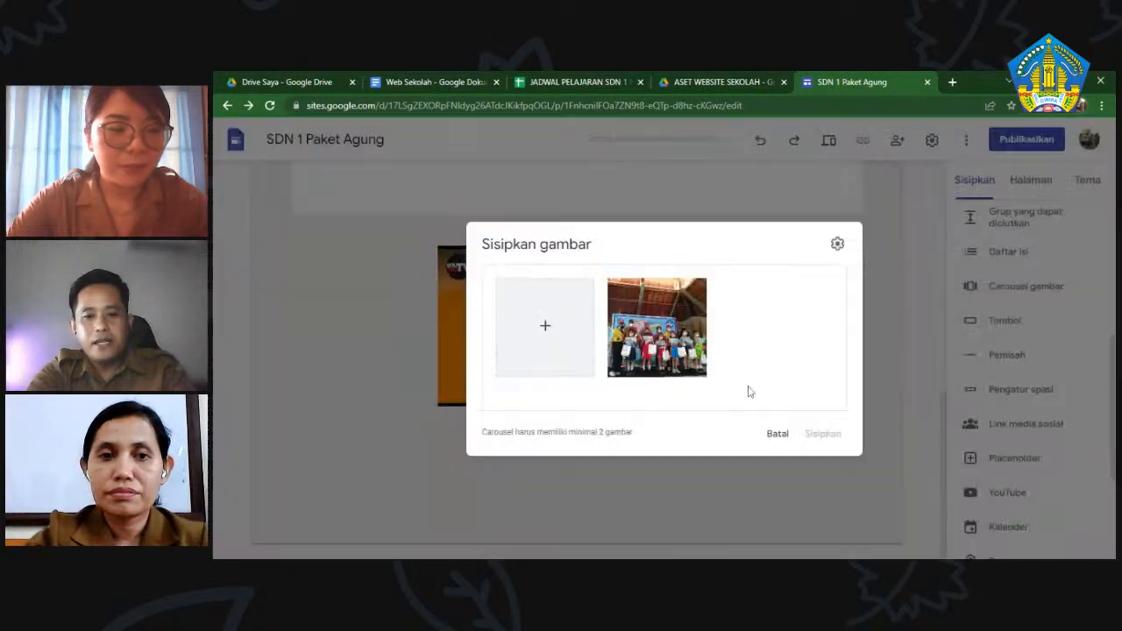
- Add Slide 2.jpg from the same Drive Slider folder as another carousel image
left_click(544, 326)
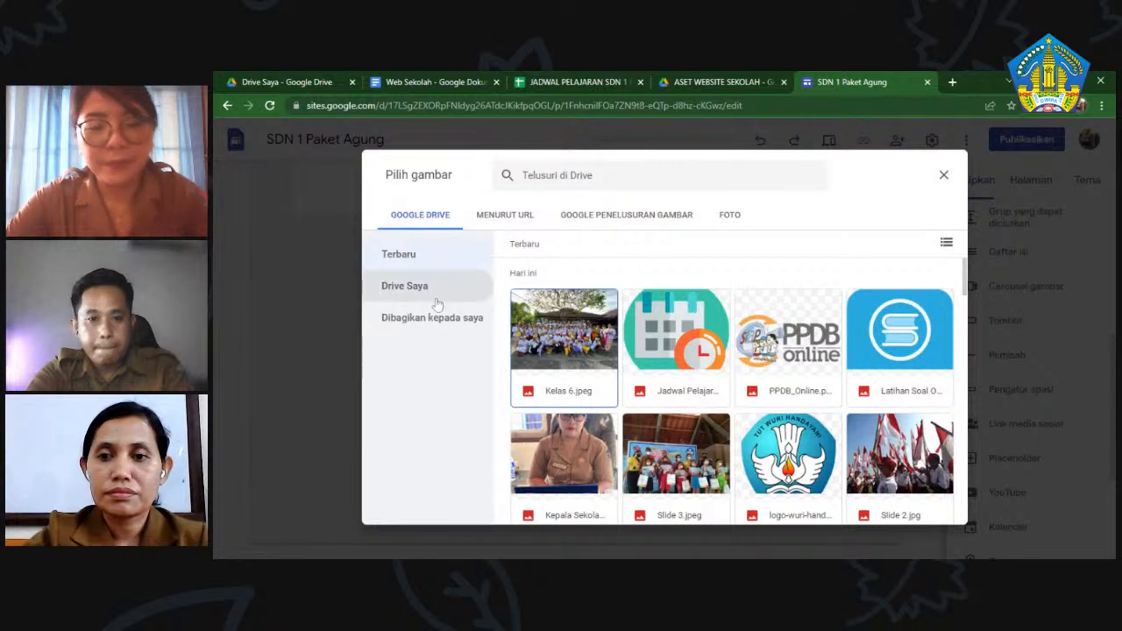
left_click(412, 286)
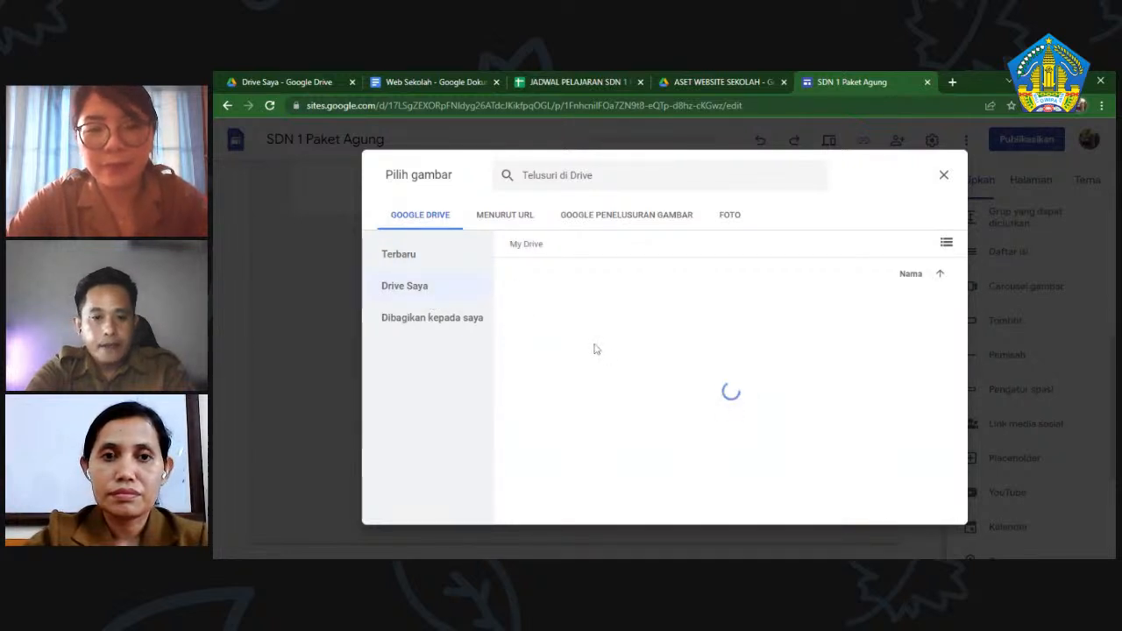
double_click(596, 307)
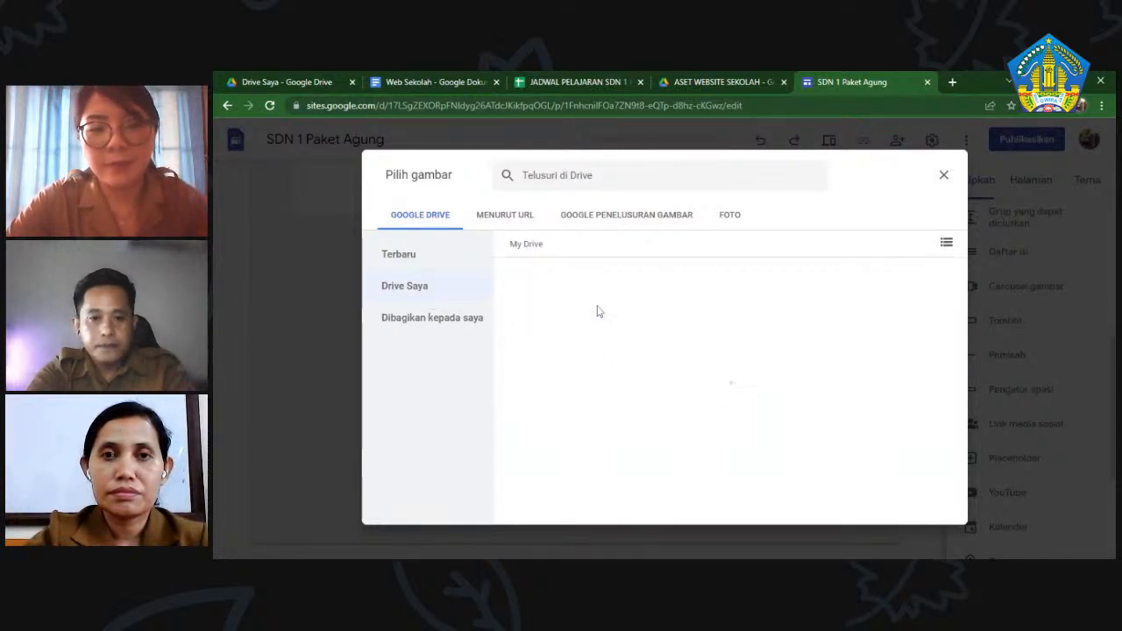
double_click(783, 308)
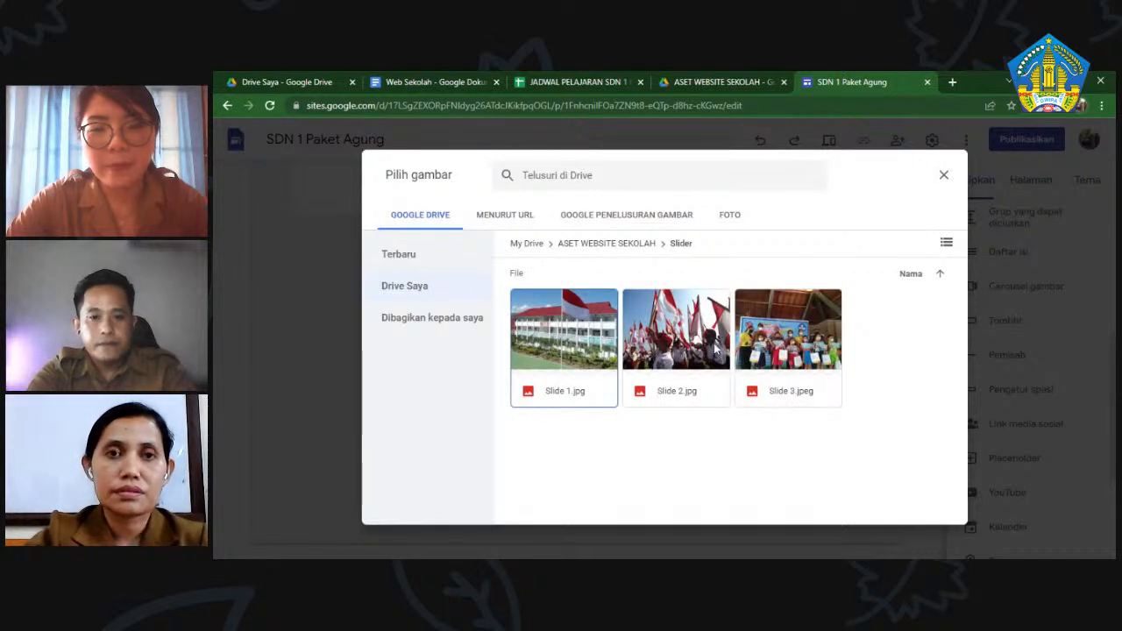
double_click(715, 349)
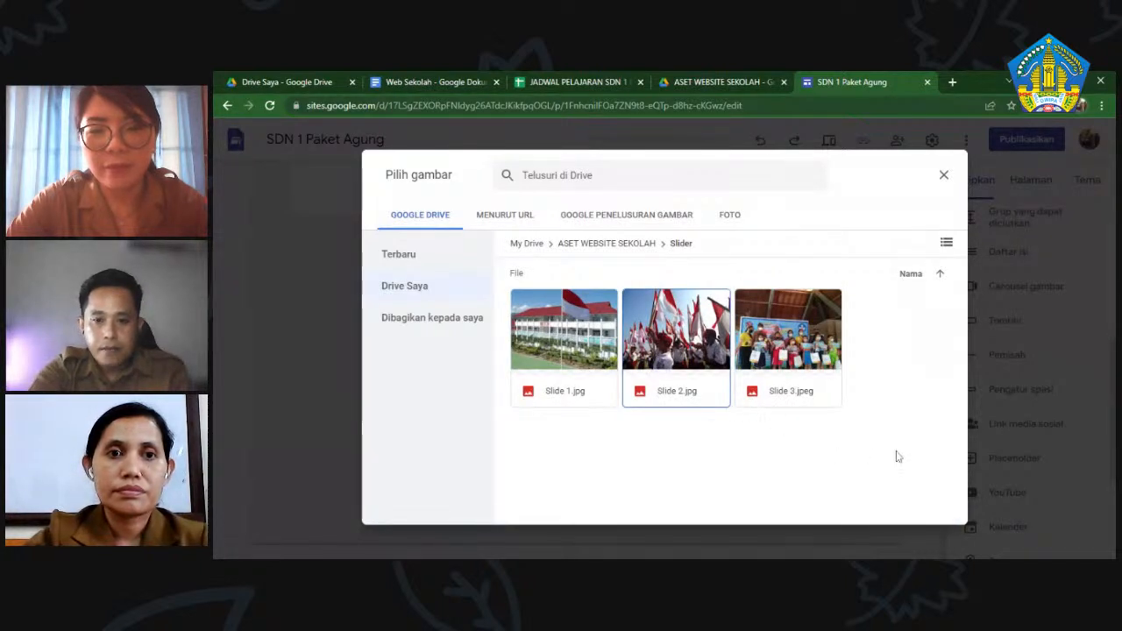
left_click(807, 340)
left_click(669, 347, "ctrl")
left_click(924, 507)
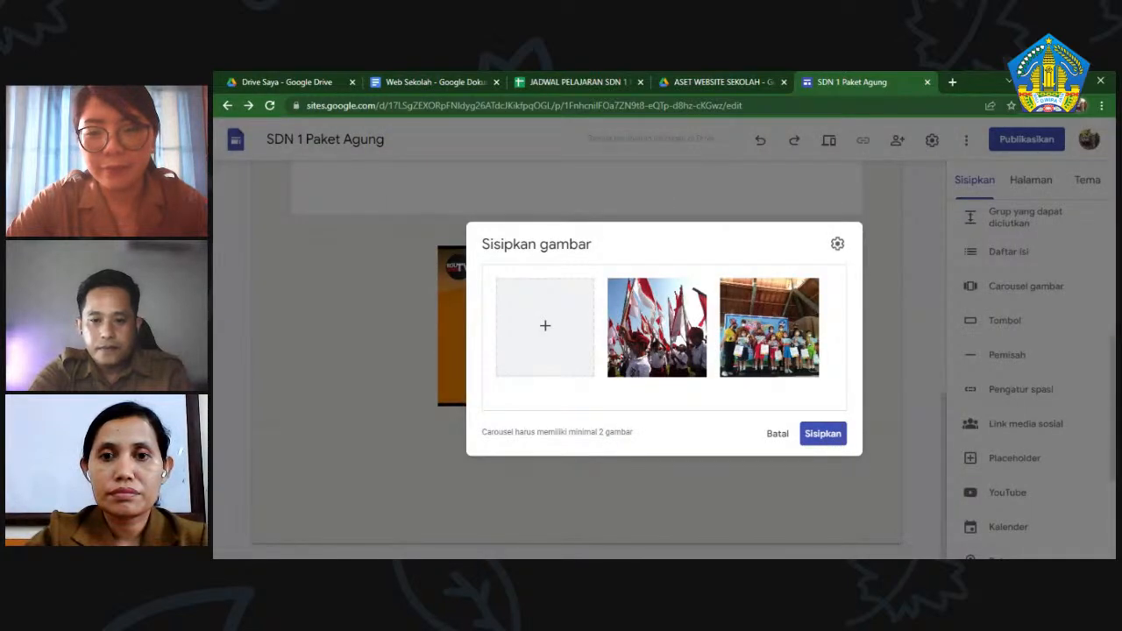
- Insert the two-image carousel on the home page and center it below the video
left_click(822, 434)
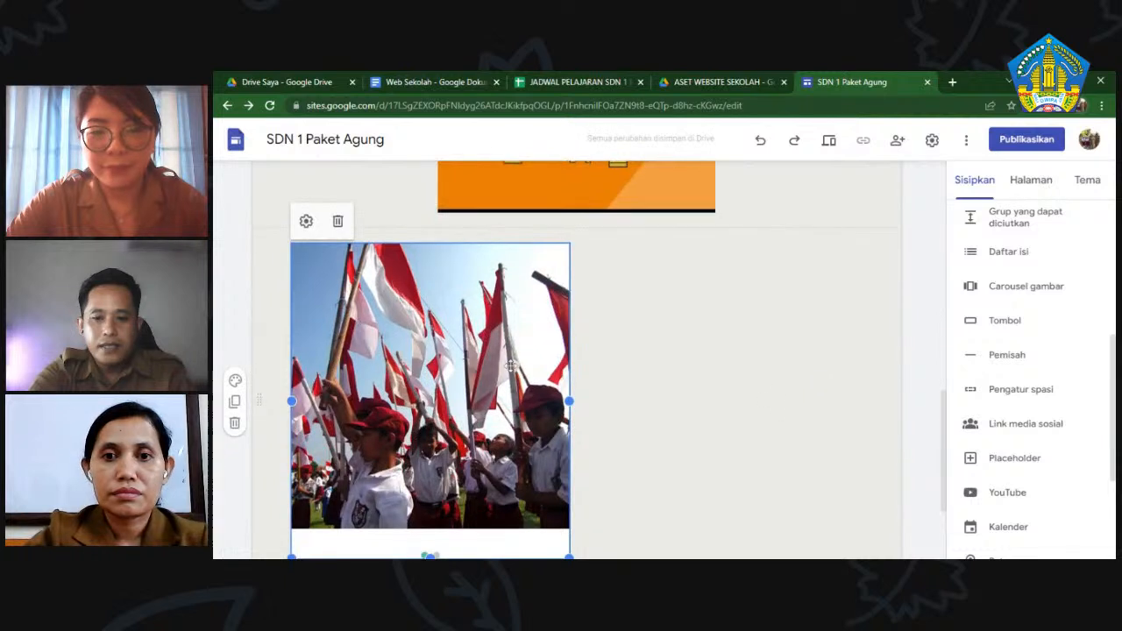
left_click_drag(487, 394, 614, 377)
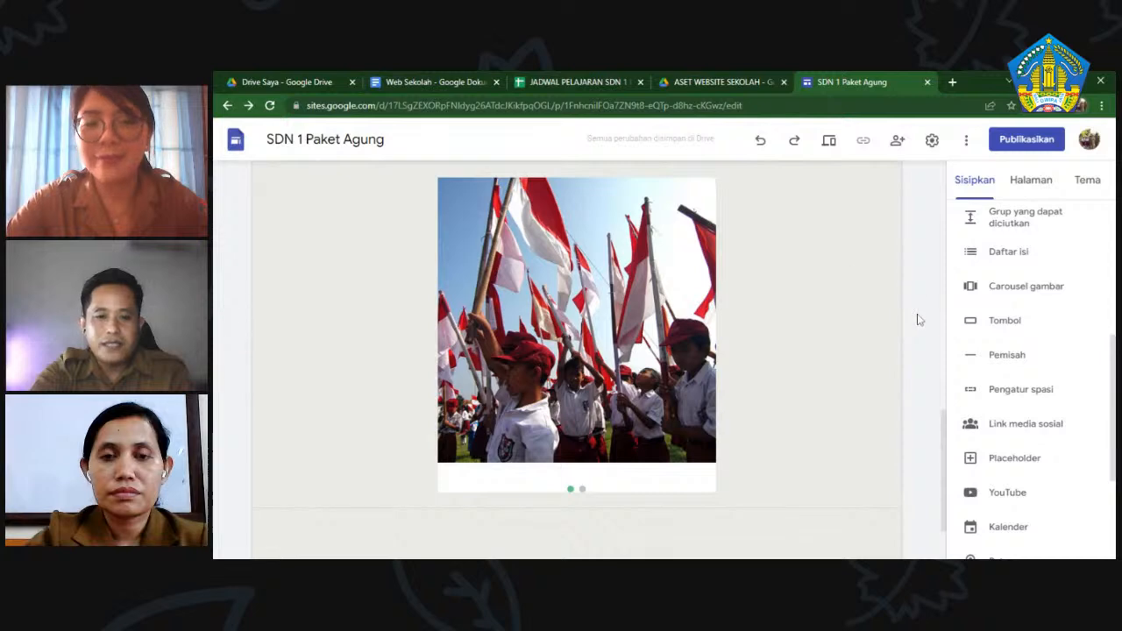
- Switch to the Informasi page and insert a content block with two side-by-side images, each with a title and text
scroll(920, 321, "up", 15)
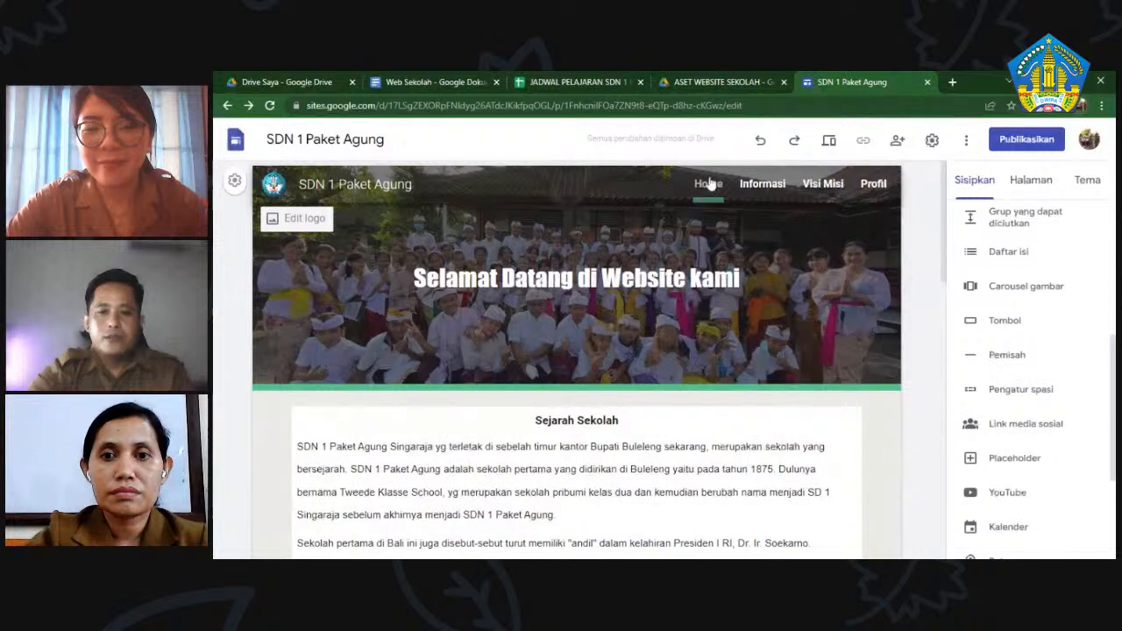
left_click(762, 185)
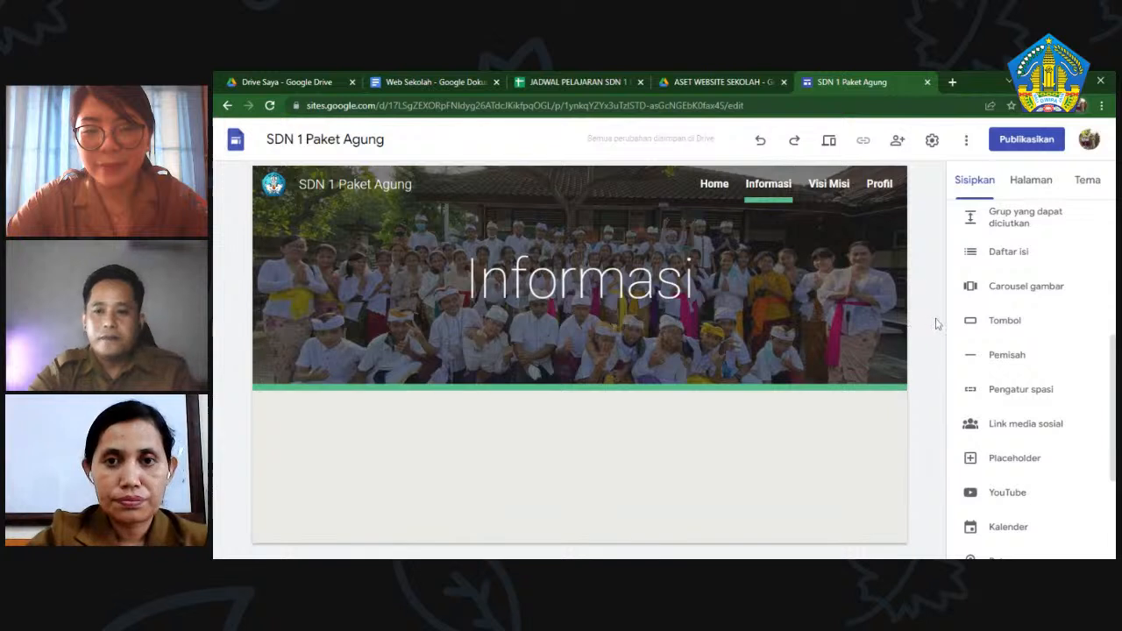
scroll(974, 376, "up", 4)
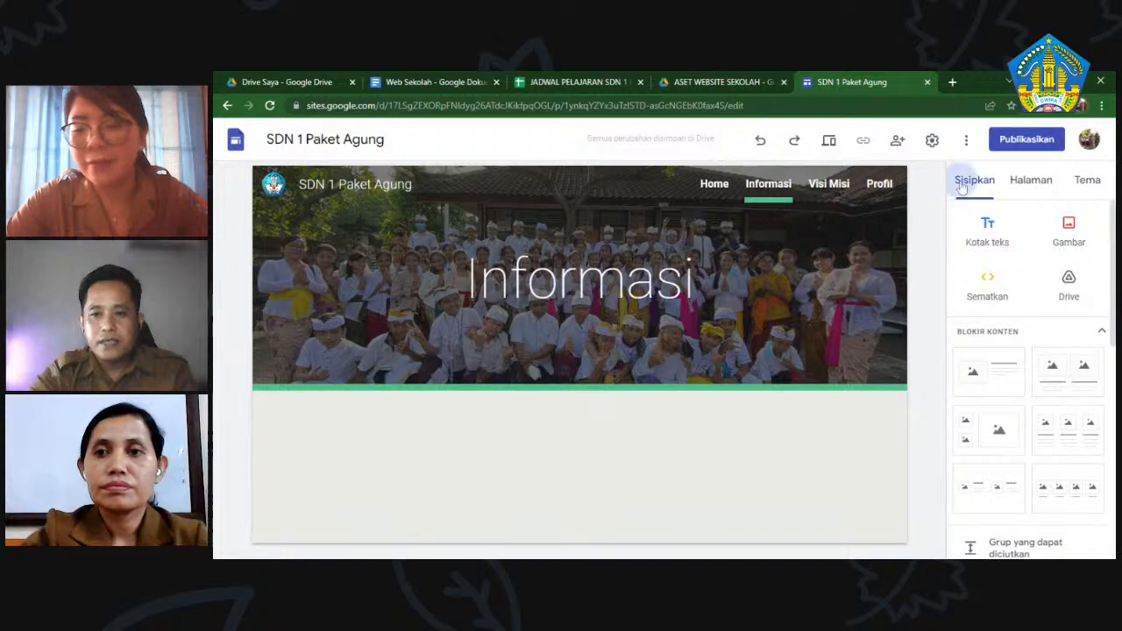
left_click(1071, 374)
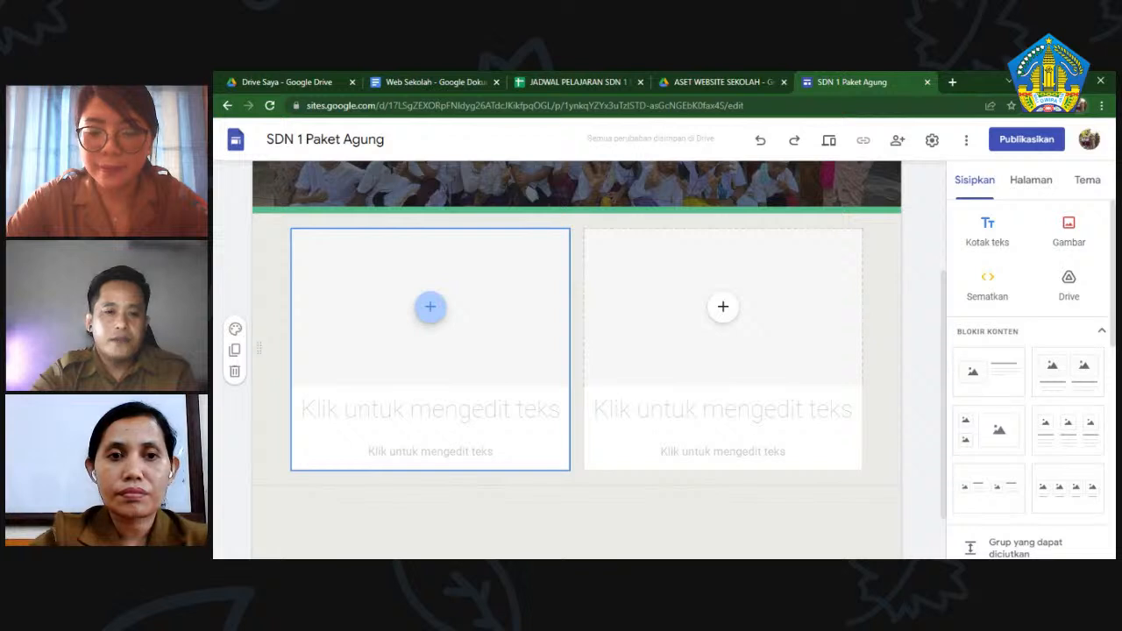
- Title the first image card "Informasi PPDB" and the second image card "Jadwal Pelajaran" in the Informasi page's content block
left_click(431, 409)
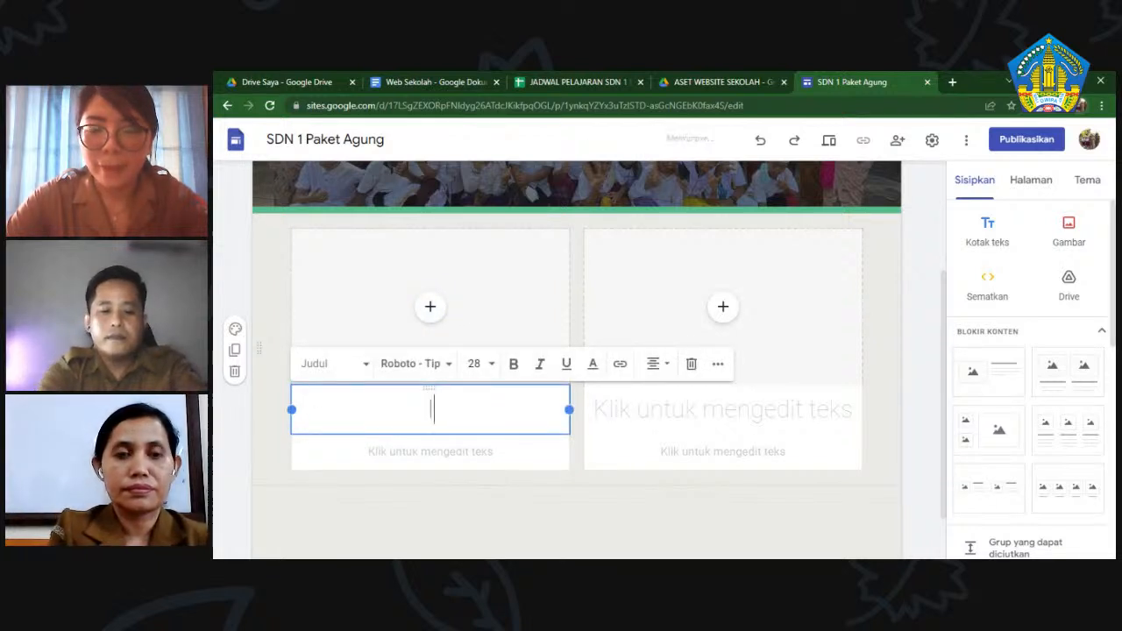
type("Informasi PPDB")
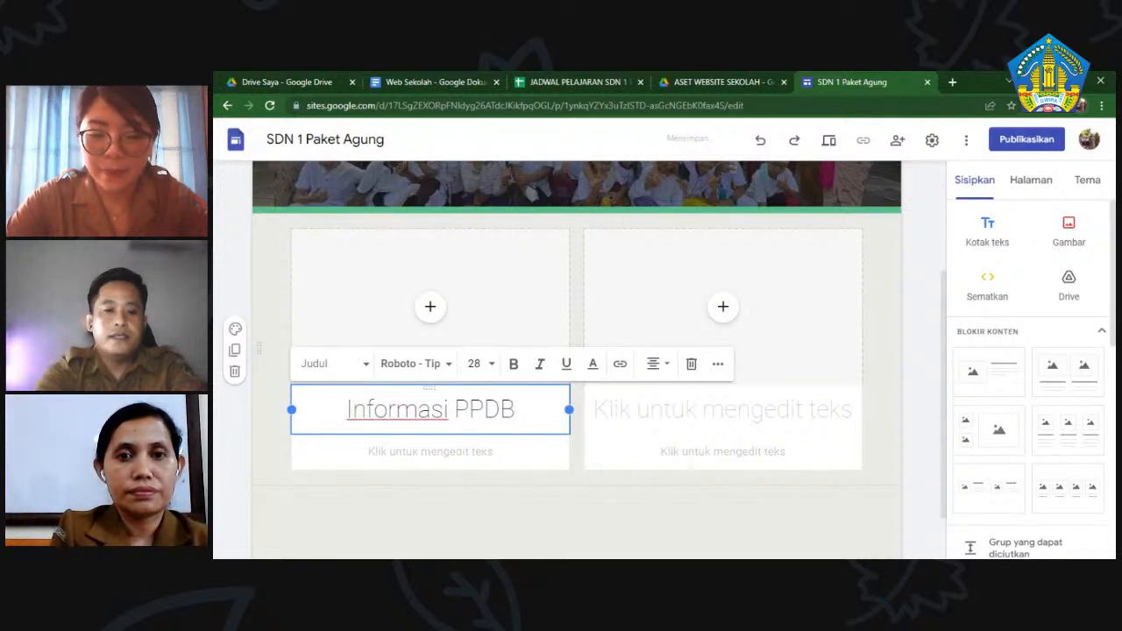
left_click(723, 411)
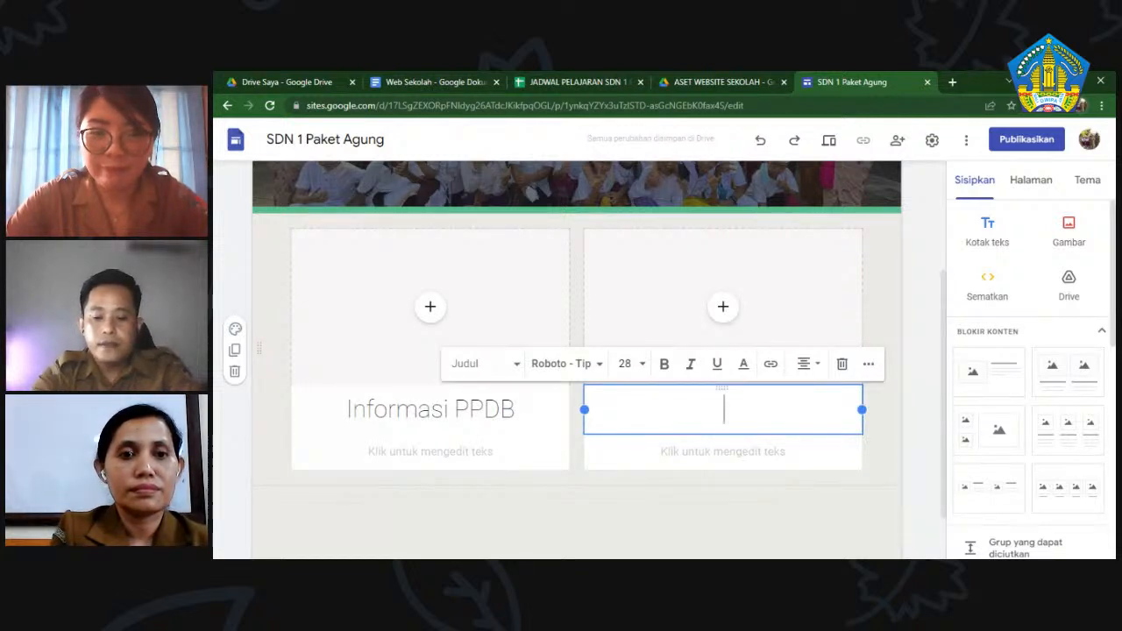
type("Ja")
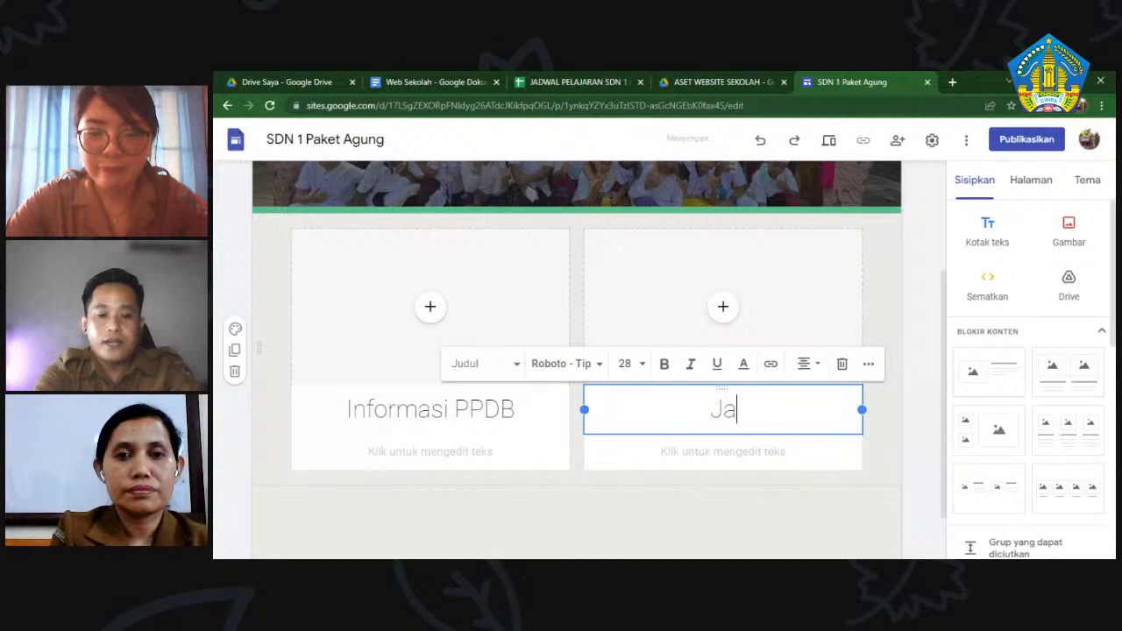
type("dwal Pelajaran")
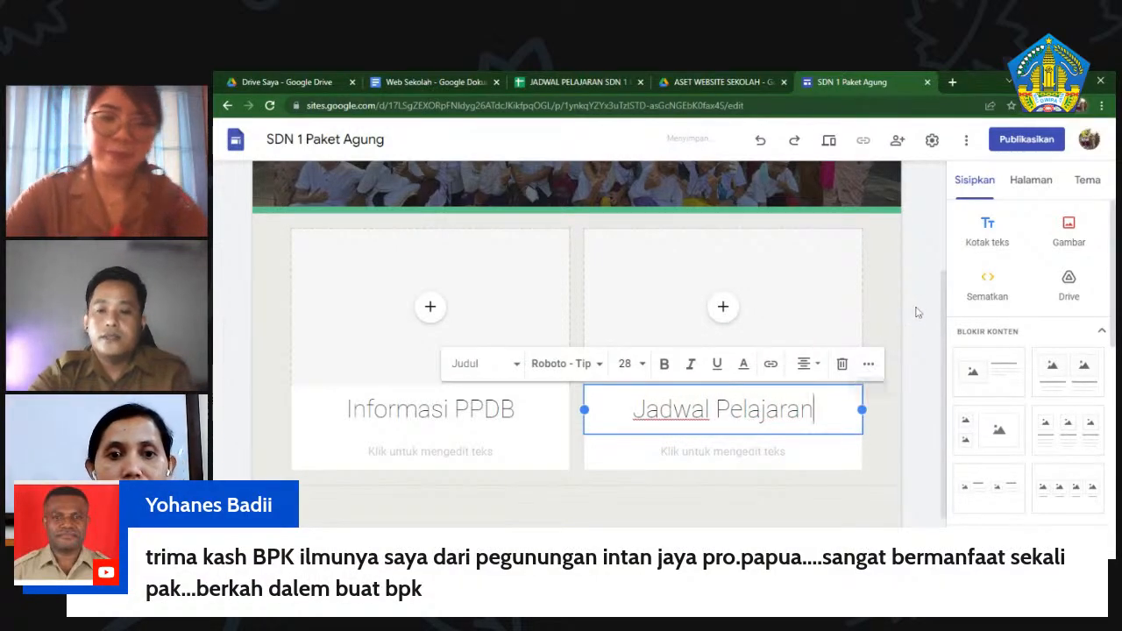
left_click(796, 382)
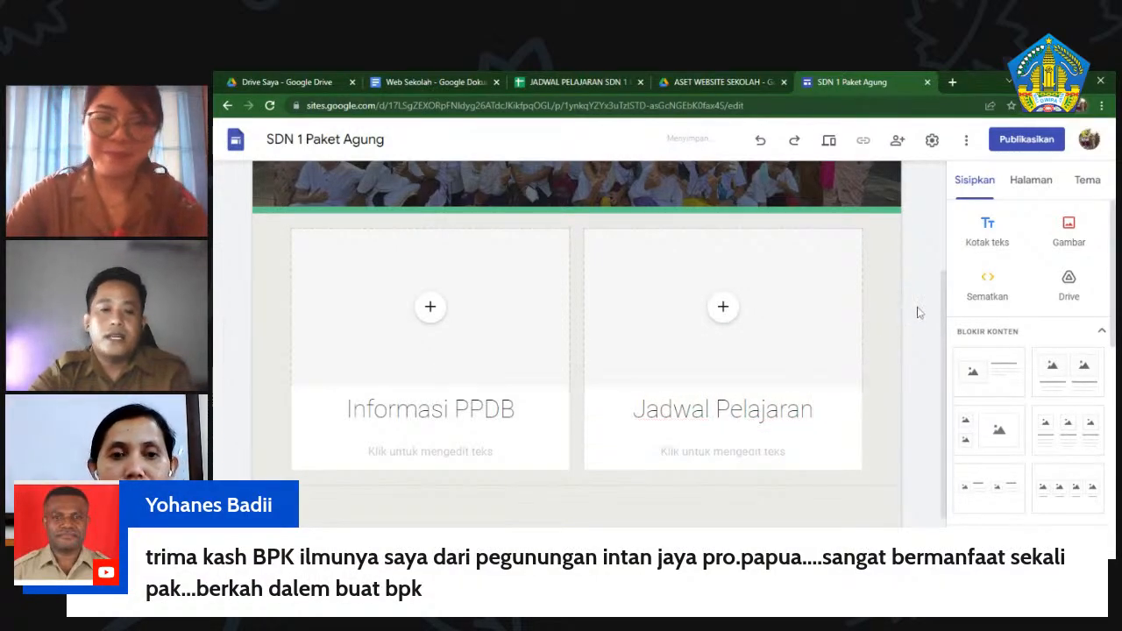
- Fill the Informasi PPDB image placeholder with the PPDB_Online image from the Drive folder ASET WEBSITE SEKOLAH > Gambar
left_click(431, 309)
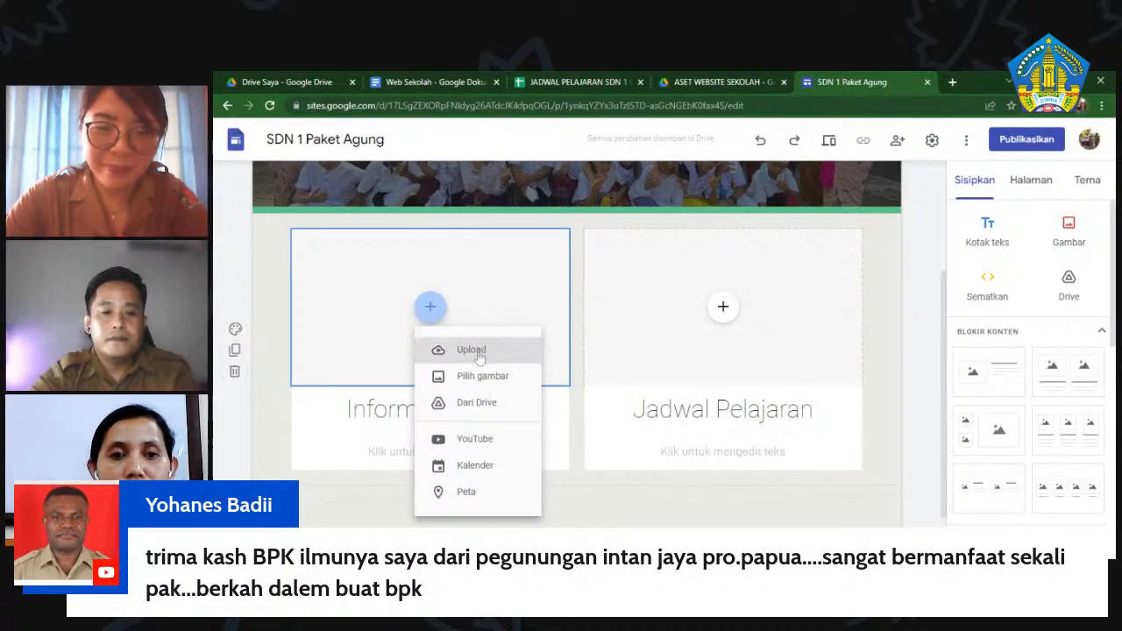
left_click(476, 402)
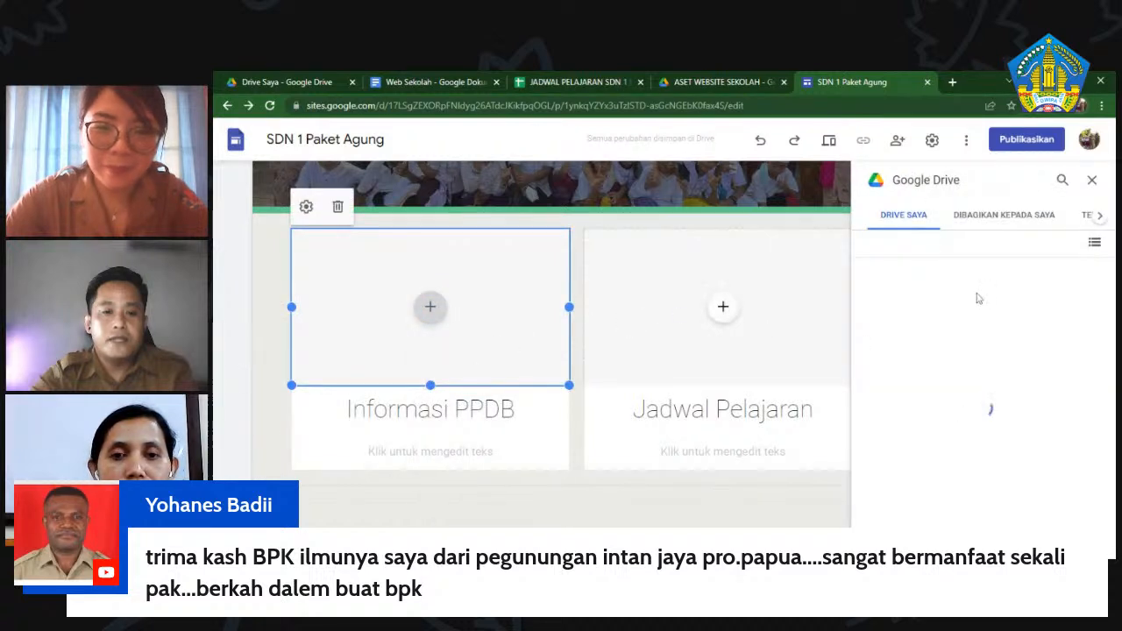
double_click(927, 312)
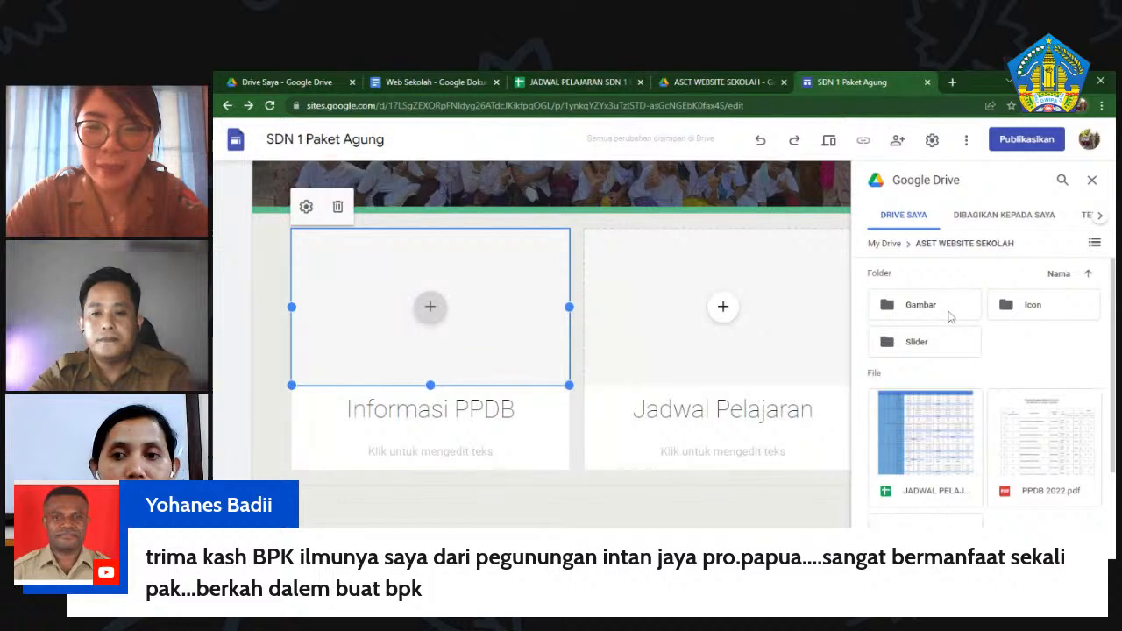
double_click(937, 309)
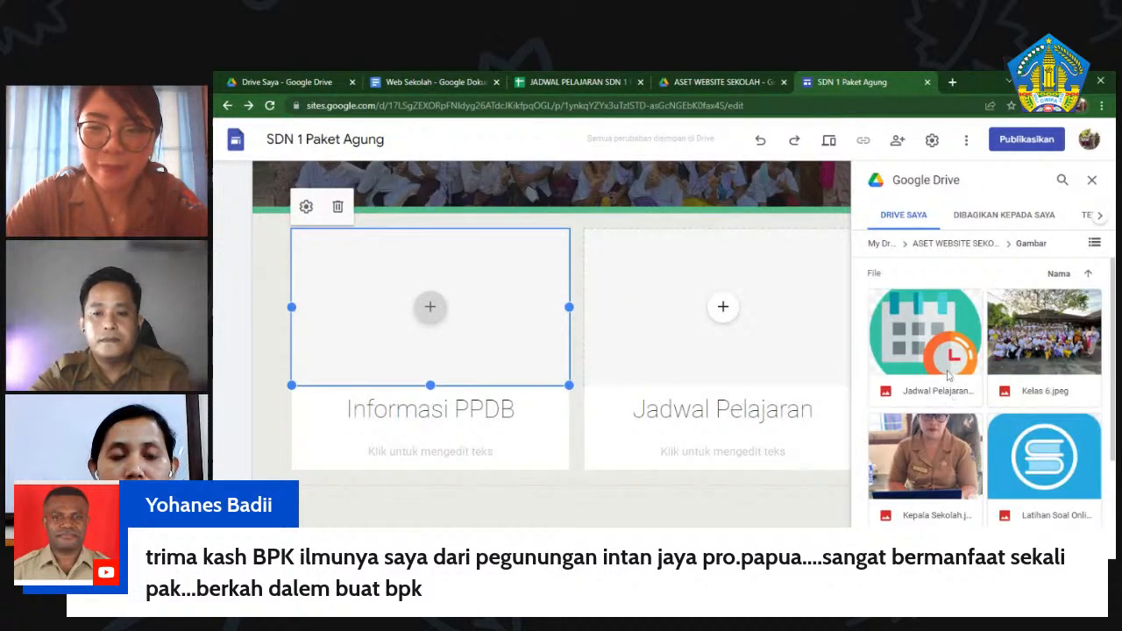
scroll(948, 377, "down", 3)
left_click(938, 438)
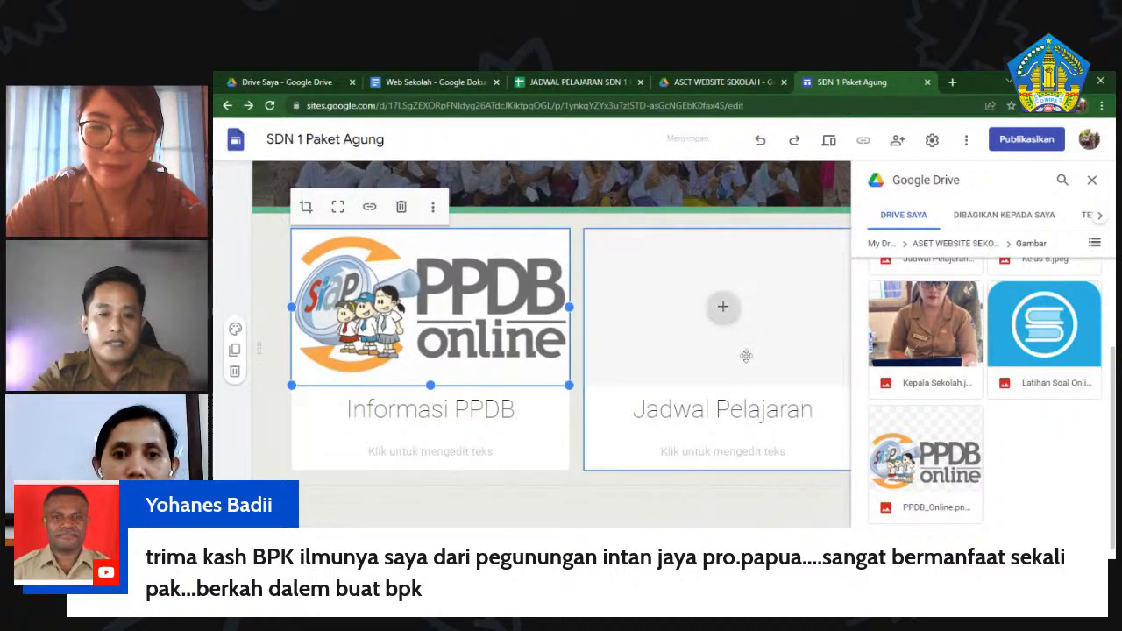
- Fill the Jadwal Pelajaran image placeholder with the Jadwal Pelajaran image from the Drive folder ASET WEBSITE SEKOLAH > Gambar
left_click(723, 307)
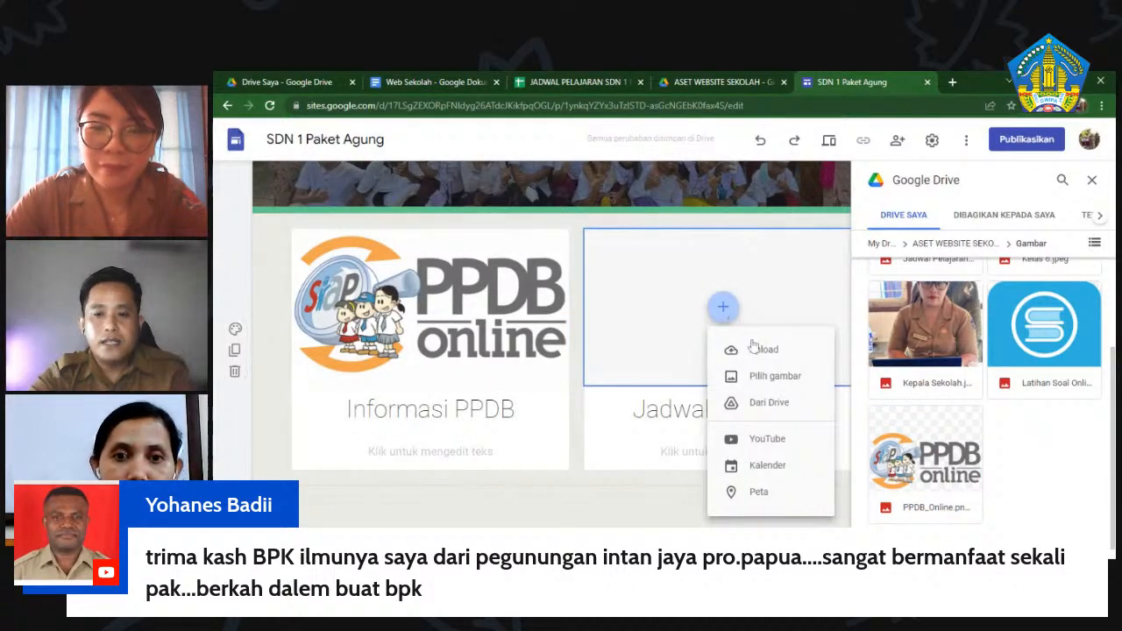
left_click(1094, 183)
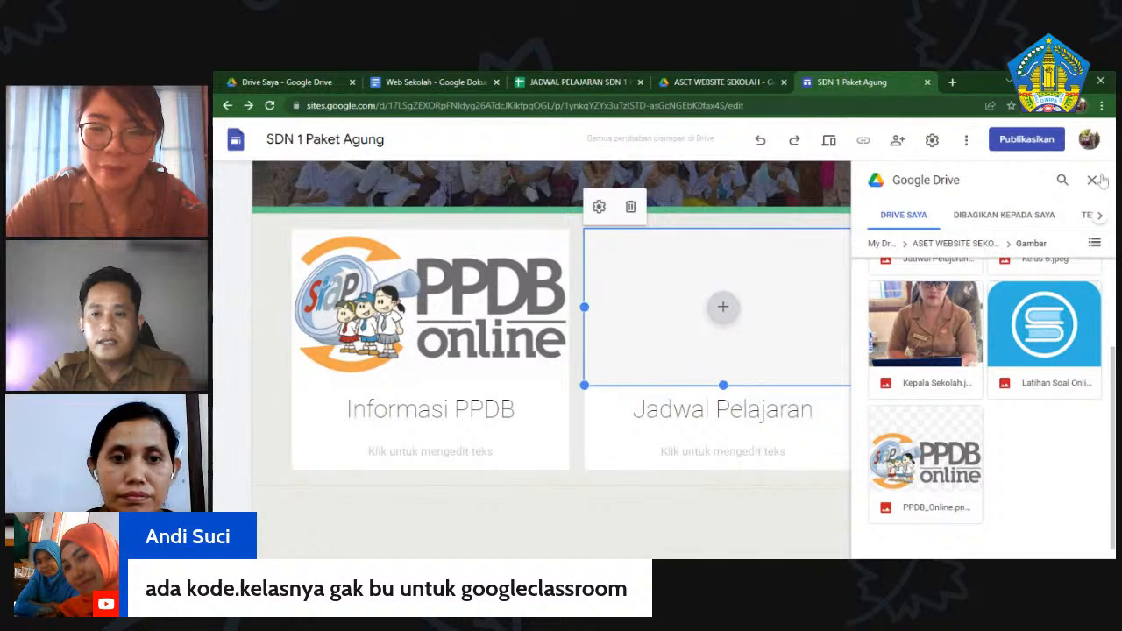
left_click(1091, 182)
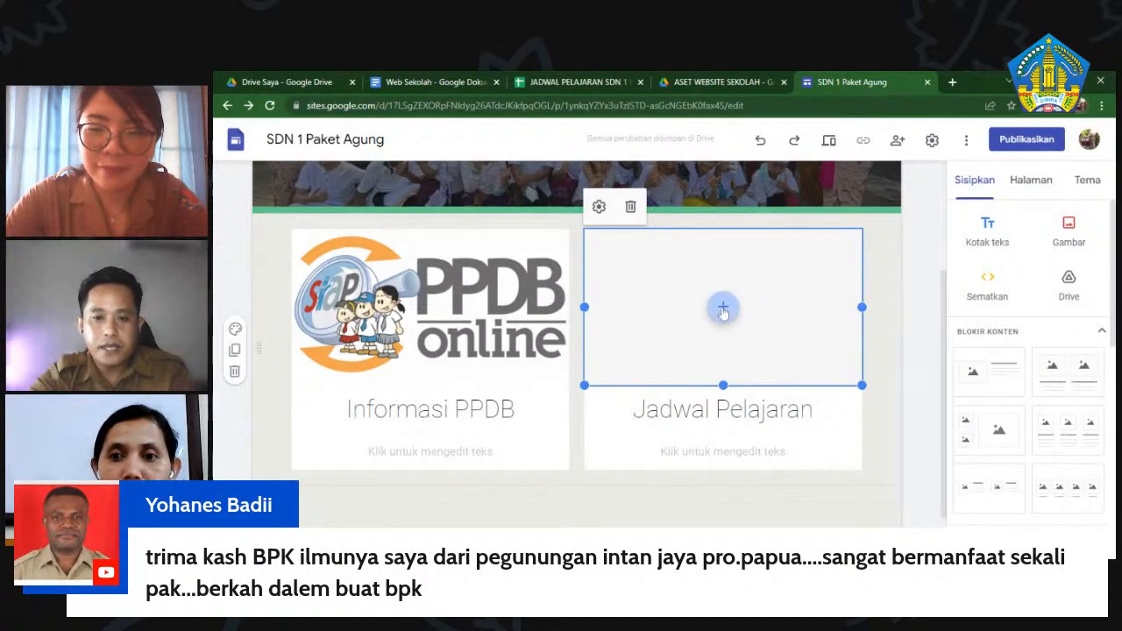
left_click(724, 311)
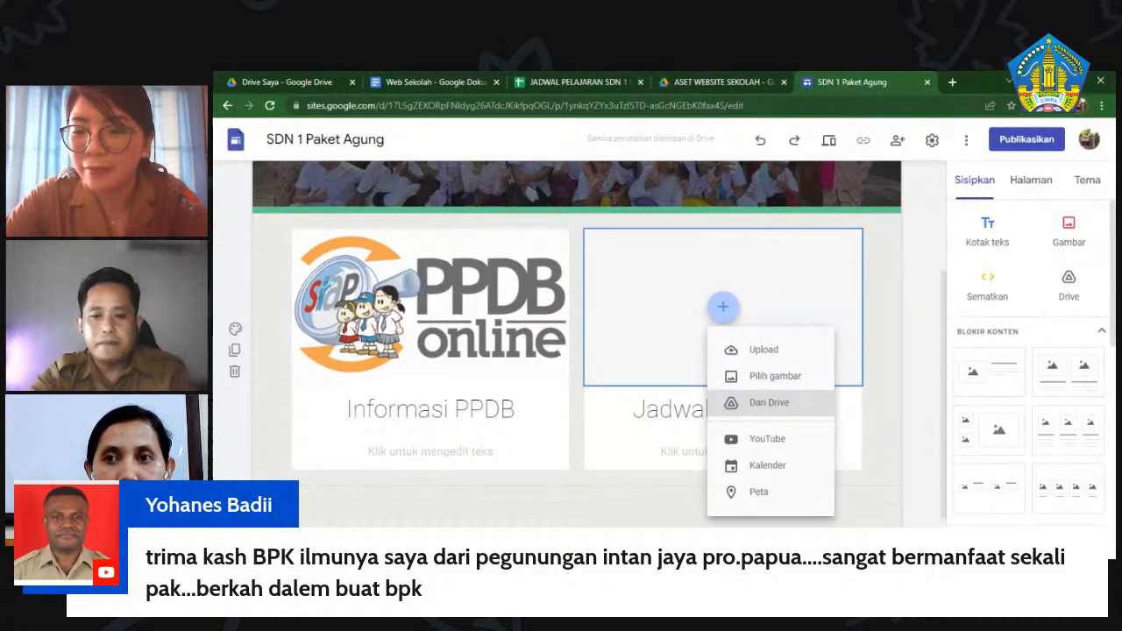
left_click(775, 405)
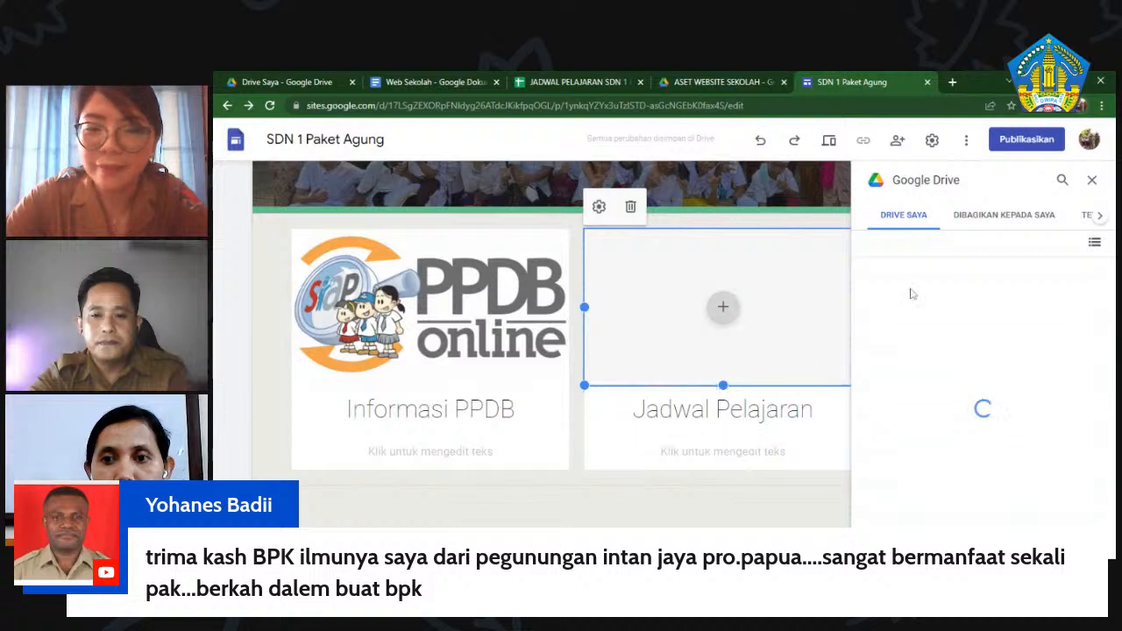
left_click(936, 312)
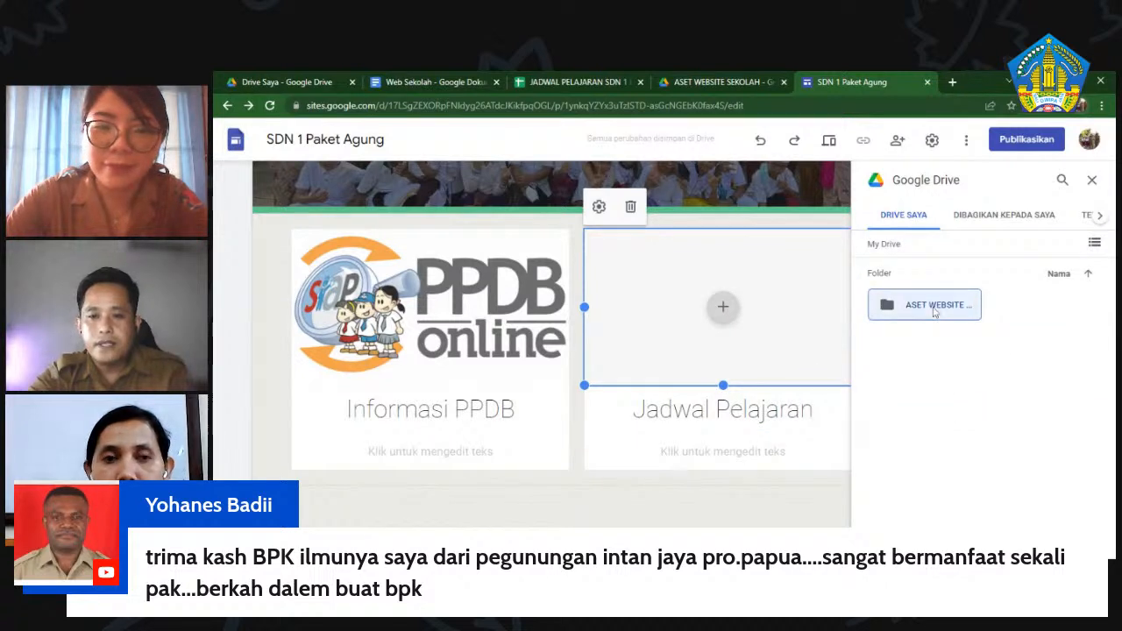
double_click(935, 312)
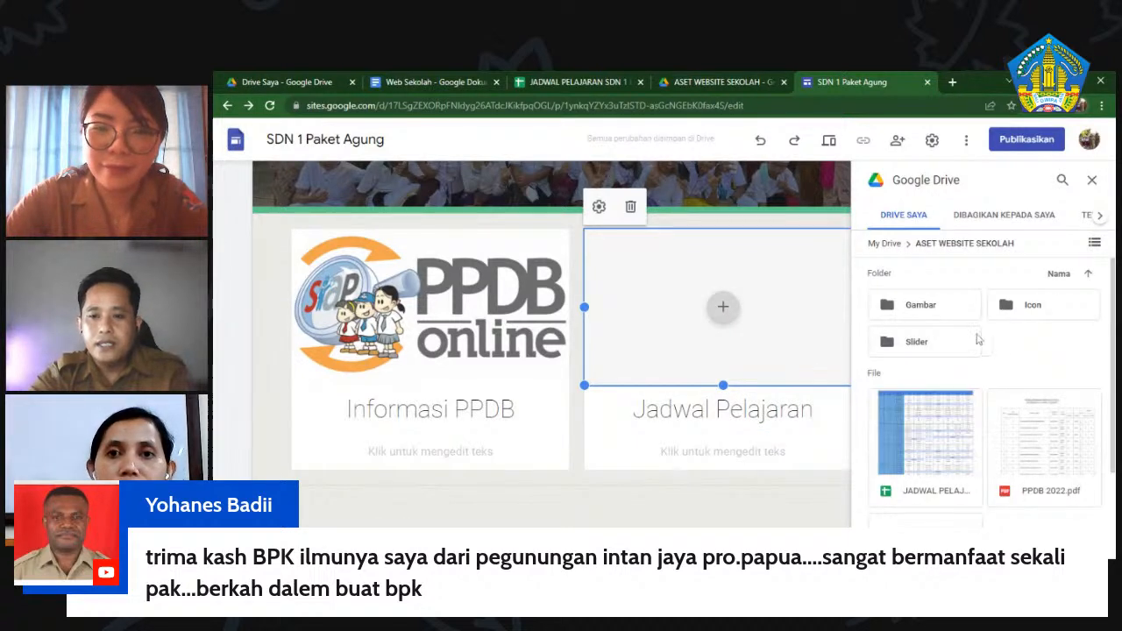
double_click(934, 306)
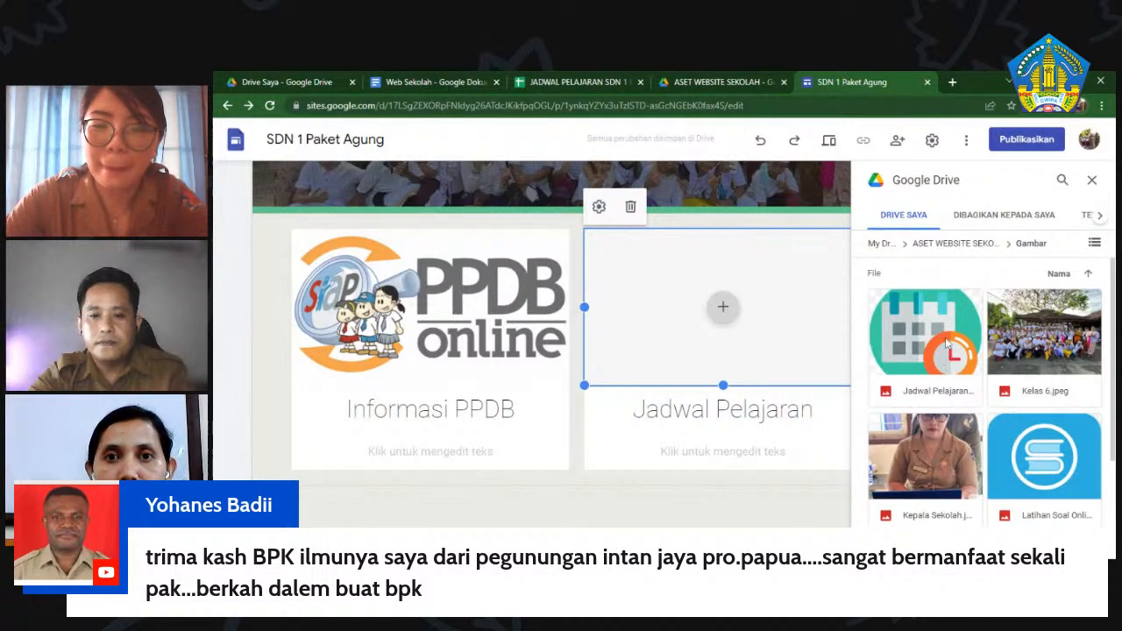
left_click(930, 340)
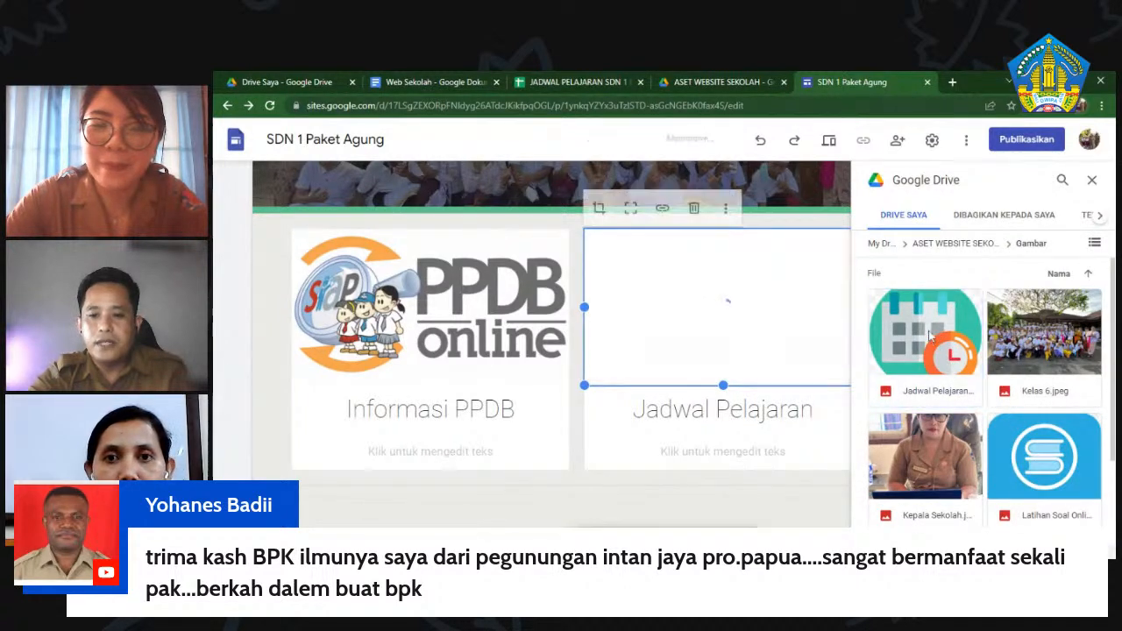
left_click(1093, 181)
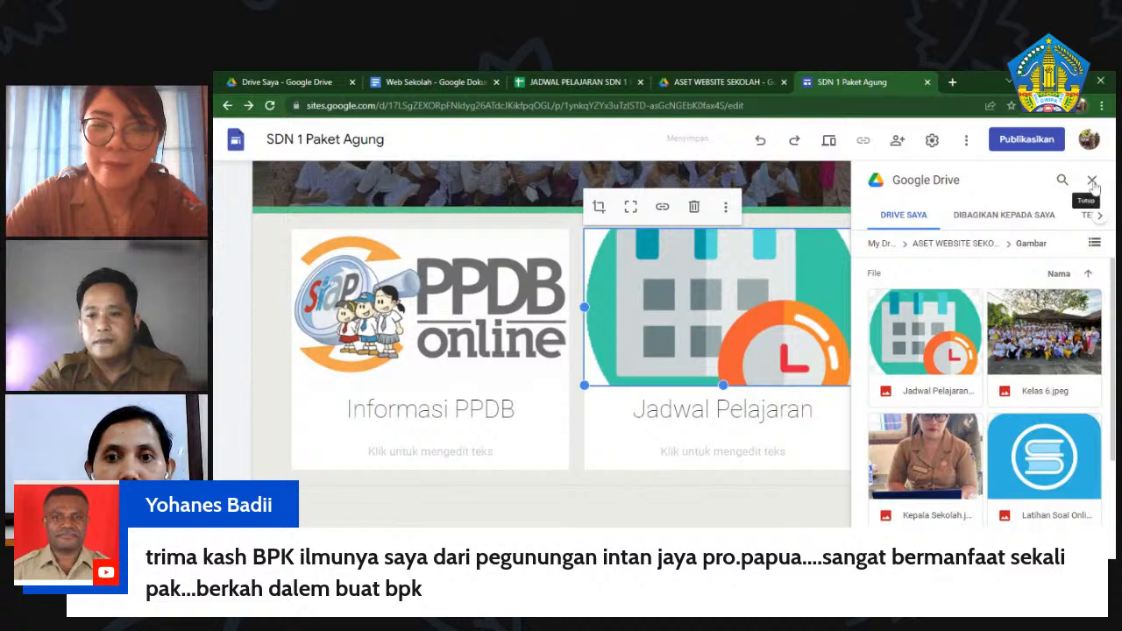
left_click(918, 371)
- Look over the Informasi page, from its header to the Informasi PPDB and Jadwal Pelajaran cards
scroll(918, 371, "up", 3)
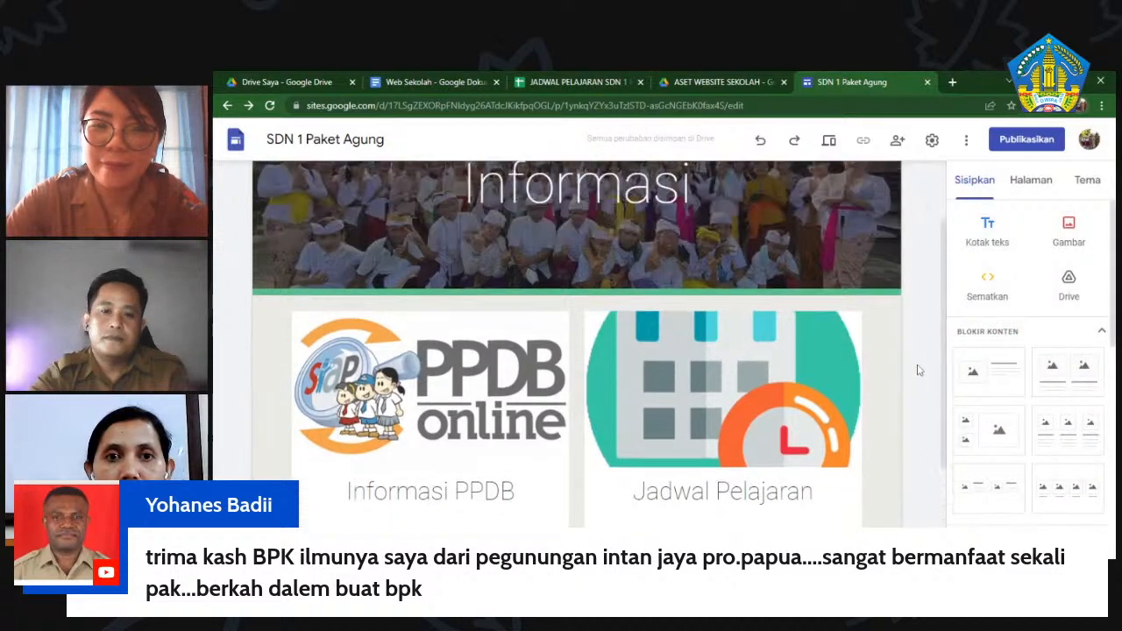
scroll(918, 370, "down", 3)
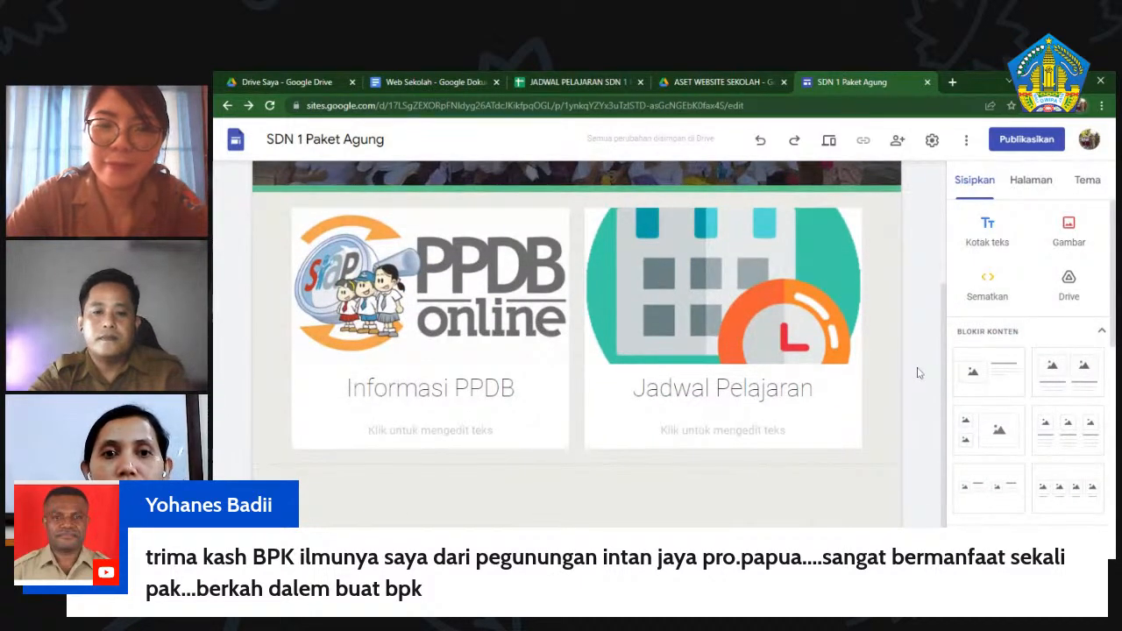
scroll(918, 373, "up", 3)
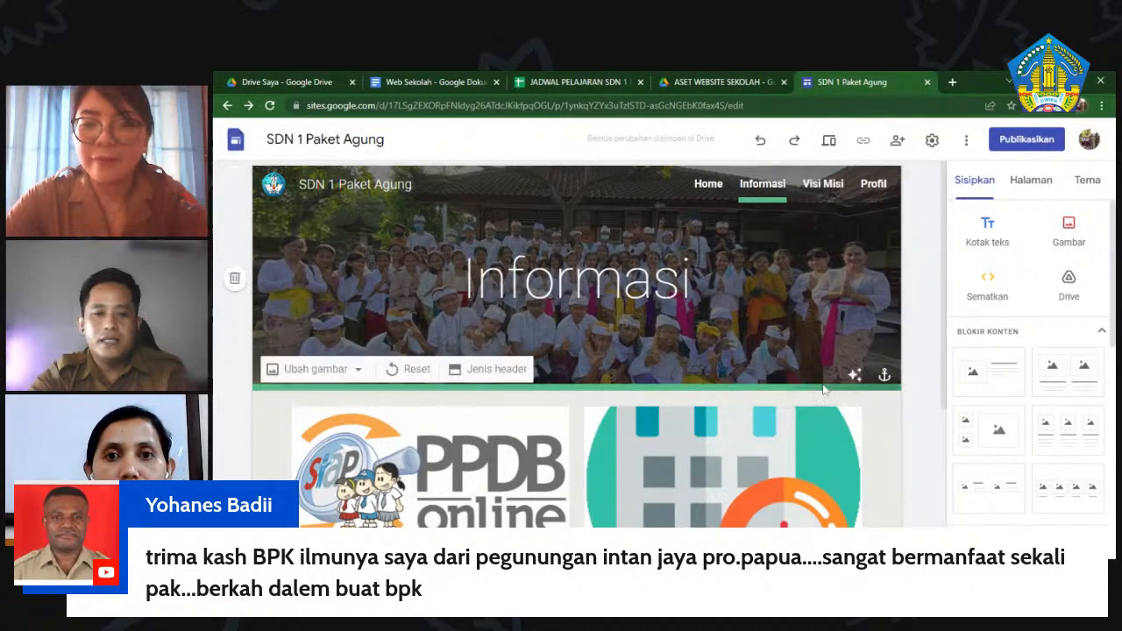
scroll(824, 390, "down", 3)
left_click(424, 360)
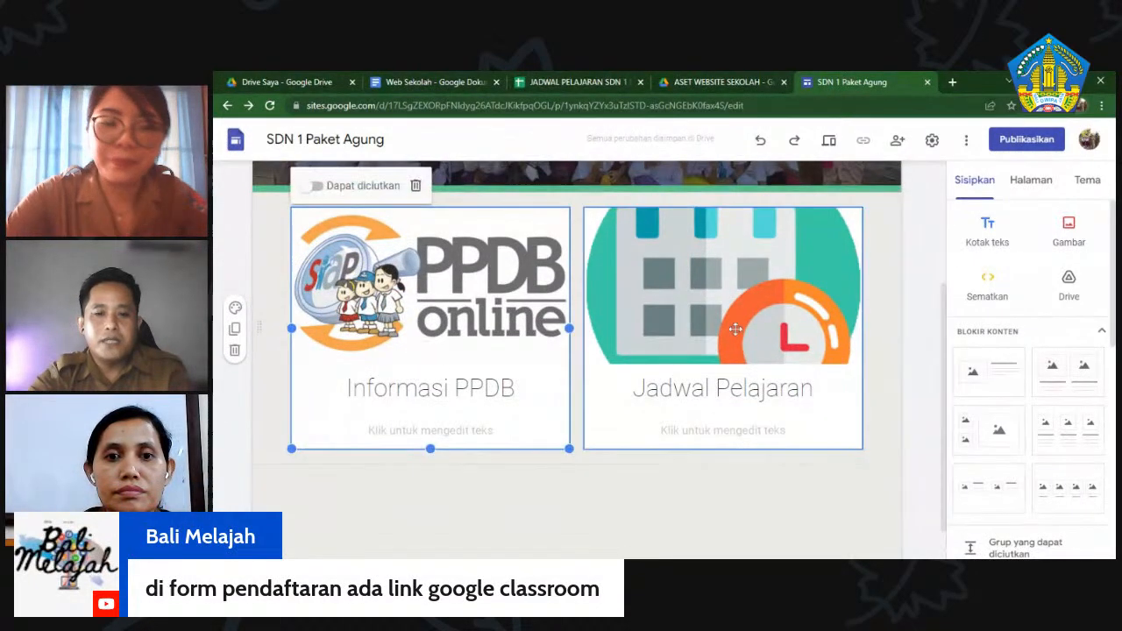
left_click(735, 328)
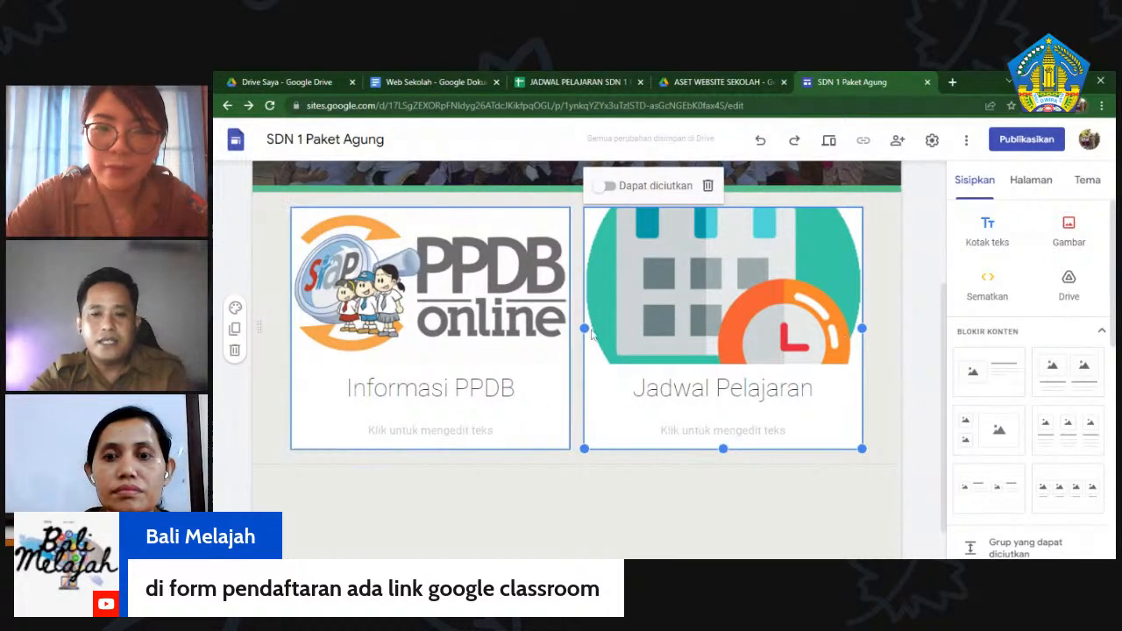
left_click(917, 321)
scroll(928, 342, "up", 3)
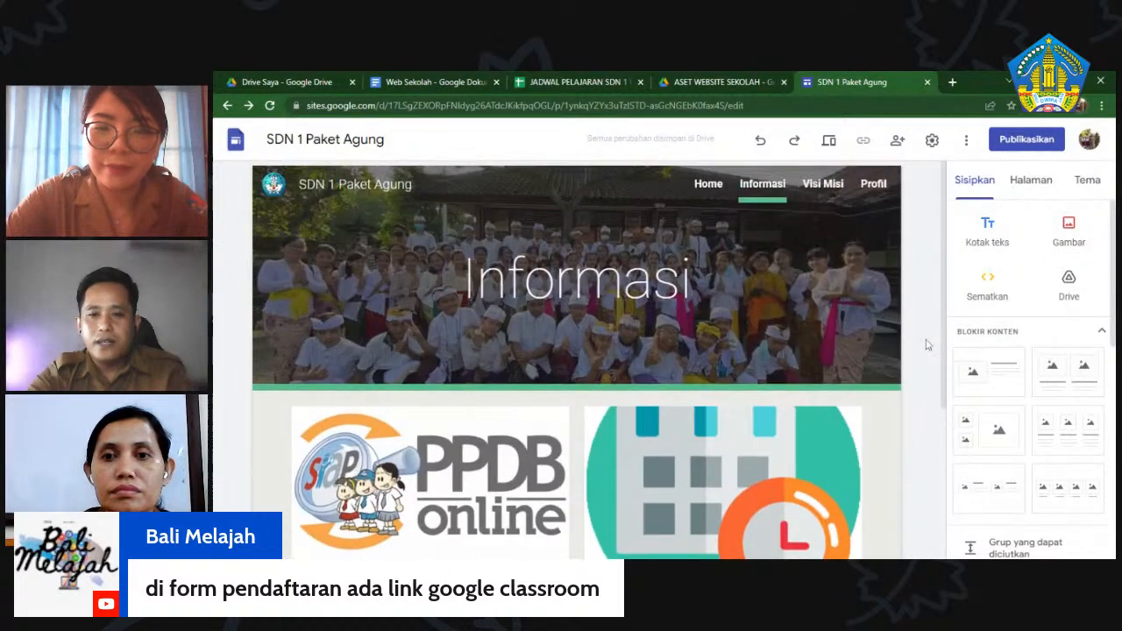
- Go to the Visi Misi page and add an empty text box below its header
left_click(821, 186)
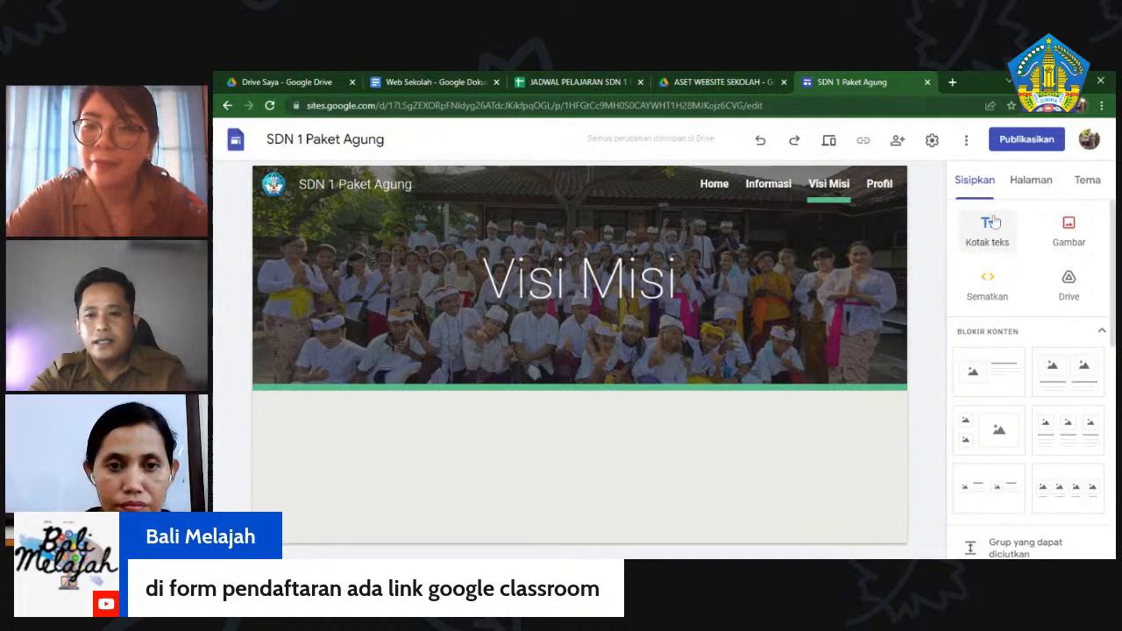
left_click(983, 190)
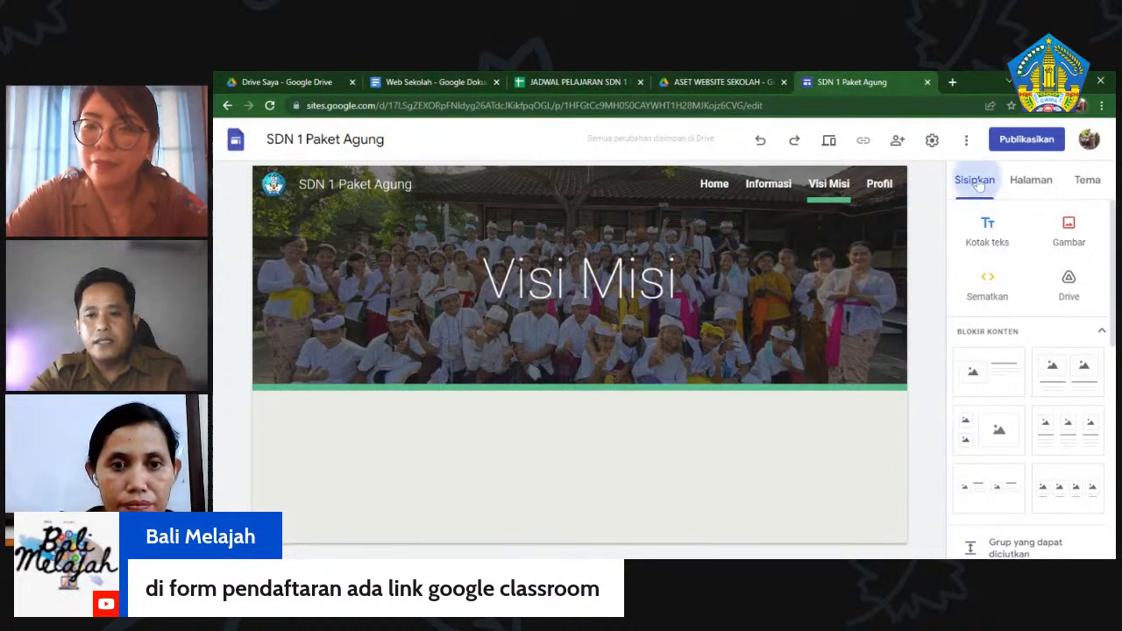
left_click(988, 230)
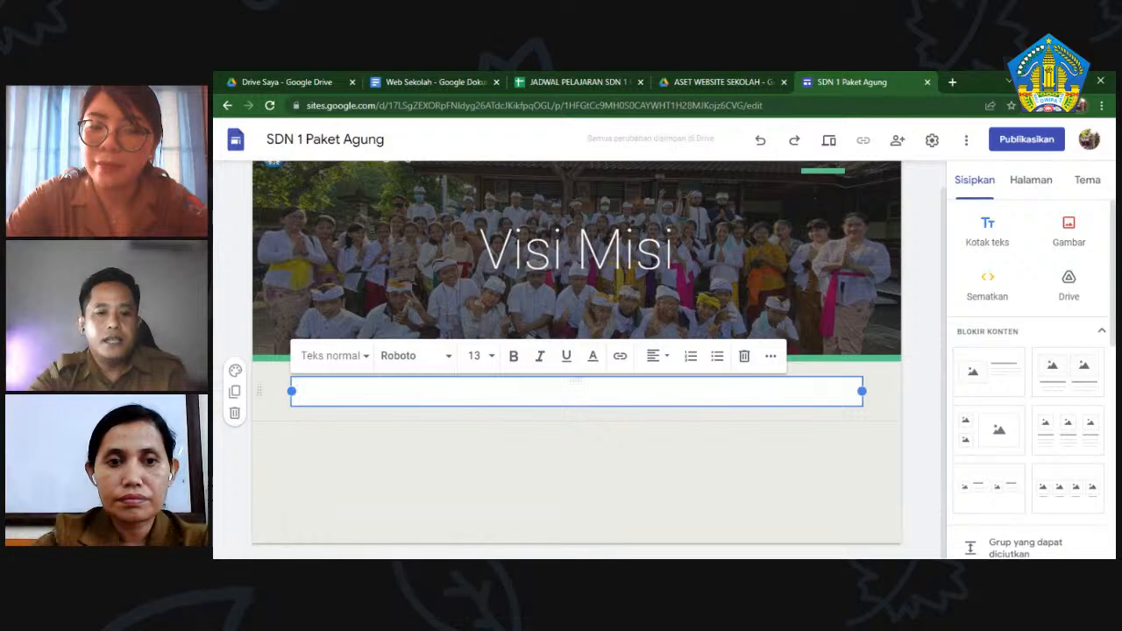
- Copy the school's full vision and mission text from the Web Sekolah document in Google Docs into the Visi Misi page's new text box
left_click(408, 81)
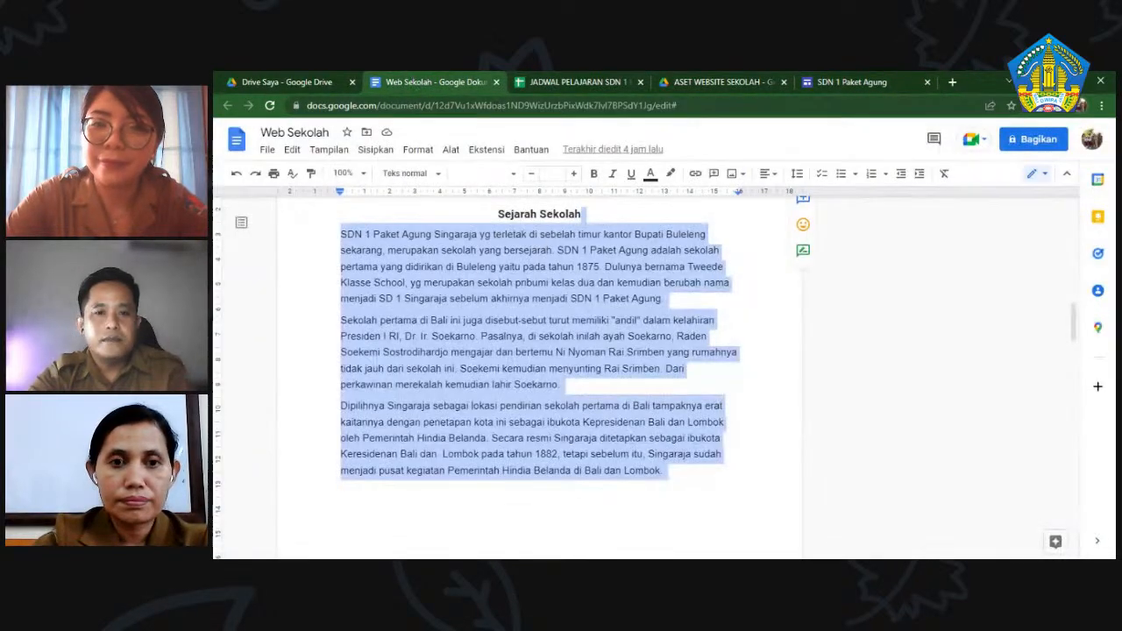
scroll(539, 377, "down", 4)
scroll(539, 377, "up", 16)
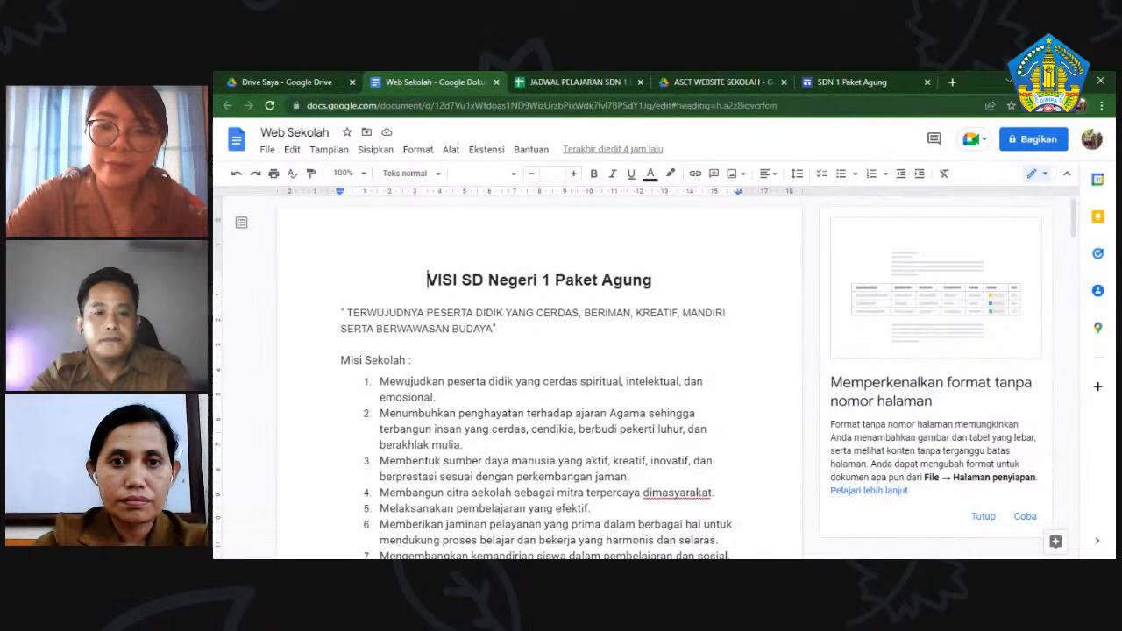
left_click_drag(427, 279, 655, 354)
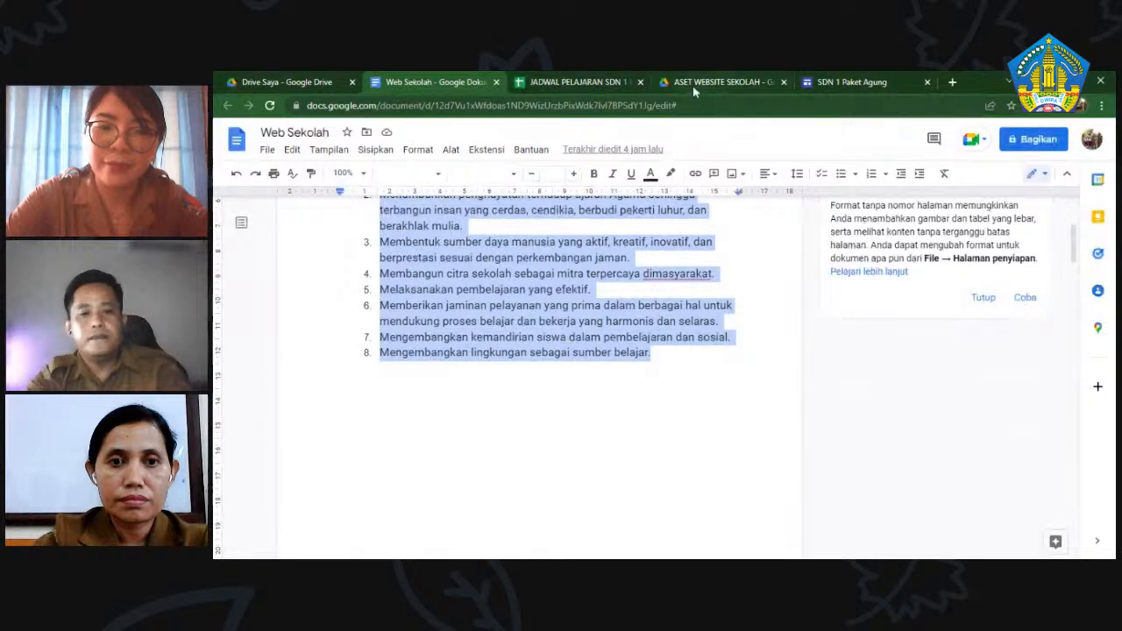
left_click(878, 82)
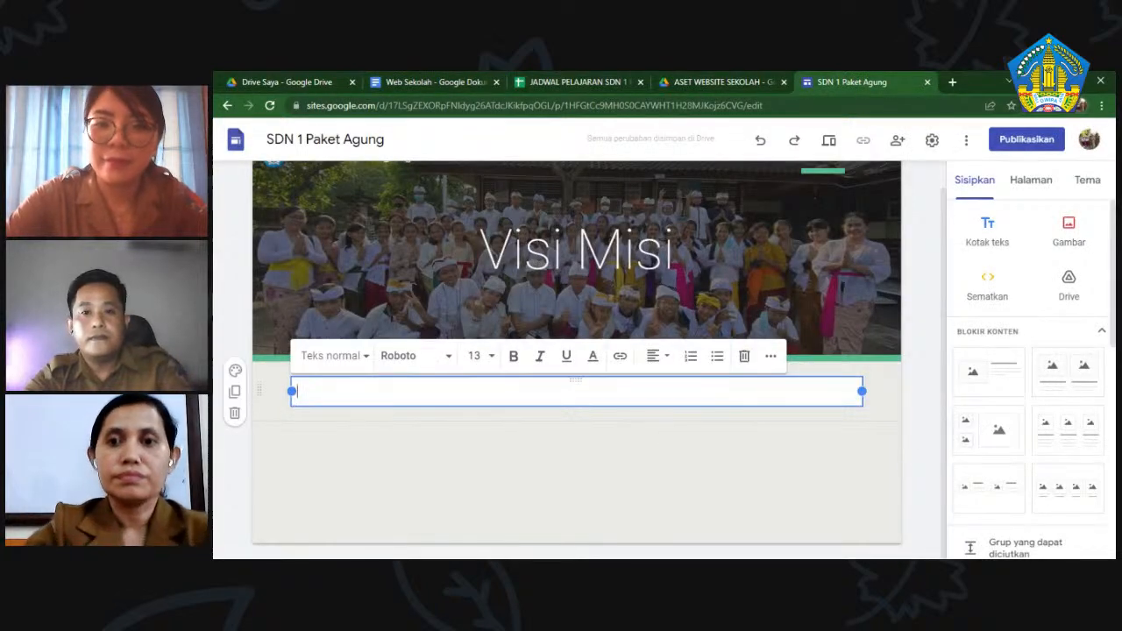
type("VISI SD Negeri 1 Paket Agung  \" TERWUJUDNYA PESERTA DIDIK YANG CERDAS, BERIMAN, KREATIF, MANDIRI SERTA BERWAWASAN BUDAYA\"  Misi Sekolah : Mewujudkan peserta didik yang cerdas spiritual, intelektual, dan emosional. Menumbuhkan penghayatan terhadap ajaran Agama sehingga terbangun insan yang cerdas, cendikia, berbudi pekerti luhur, dan berakhlak mulia. Membentuk sumber daya manusia yang aktif, kreatif, inovatif, dan berprestasi sesuai dengan perkembangan jaman. Membangun citra sekolah sebagai mitra terpercaya dimasyarakat. Melaksanakan pembelajaran yang efektif. Memberikan jaminan pelayanan yang prima dalam berbagai hal untuk mendukung proses belajar dan bekerja yang harmonis dan selaras. Mengembangkan kemandirian siswa dalam pembelajaran dan sosial. Mengembangkan lingkungan sebagai sumber belajar.")
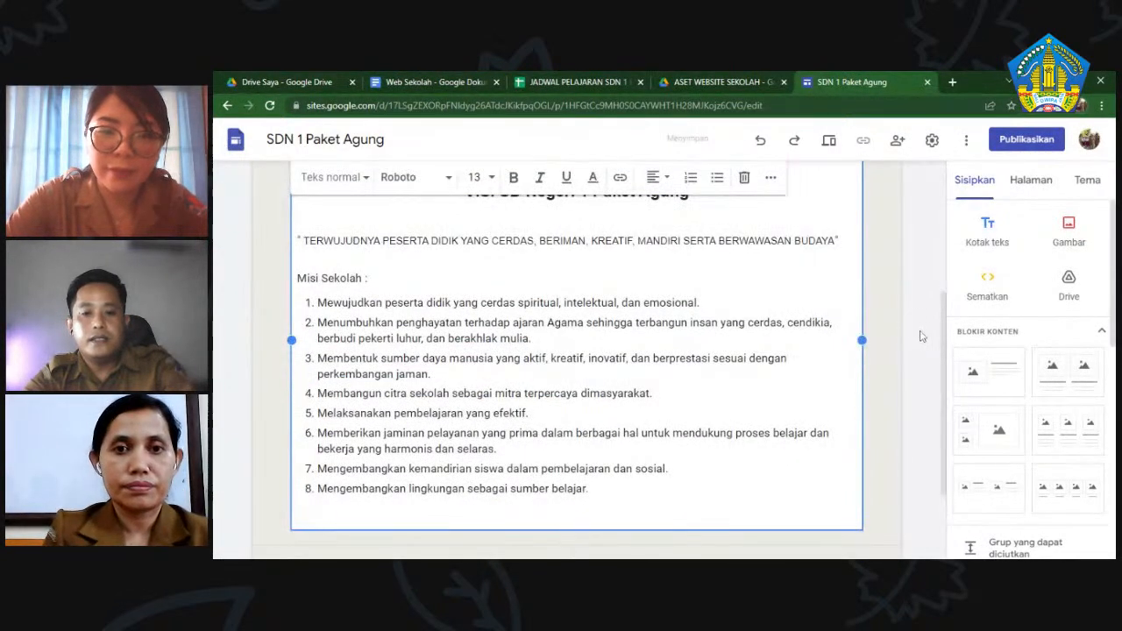
left_click(922, 336)
- Insert a content block with one image beside a heading and text below the vision and mission text
scroll(923, 327, "up", 3)
scroll(924, 331, "down", 5)
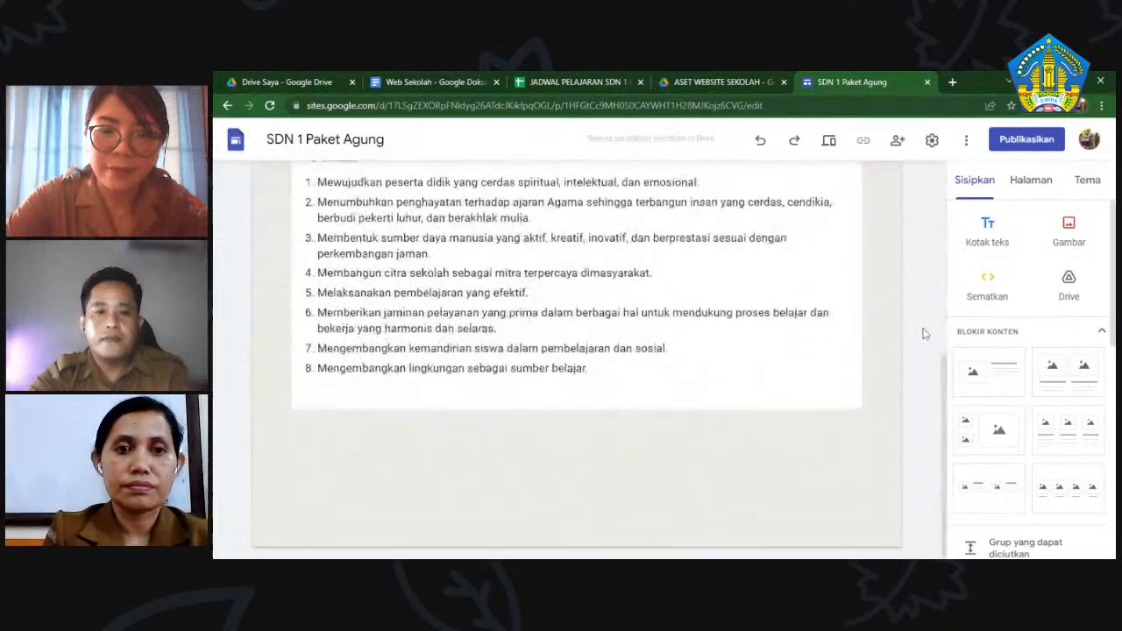
scroll(922, 333, "up", 4)
scroll(922, 333, "down", 4)
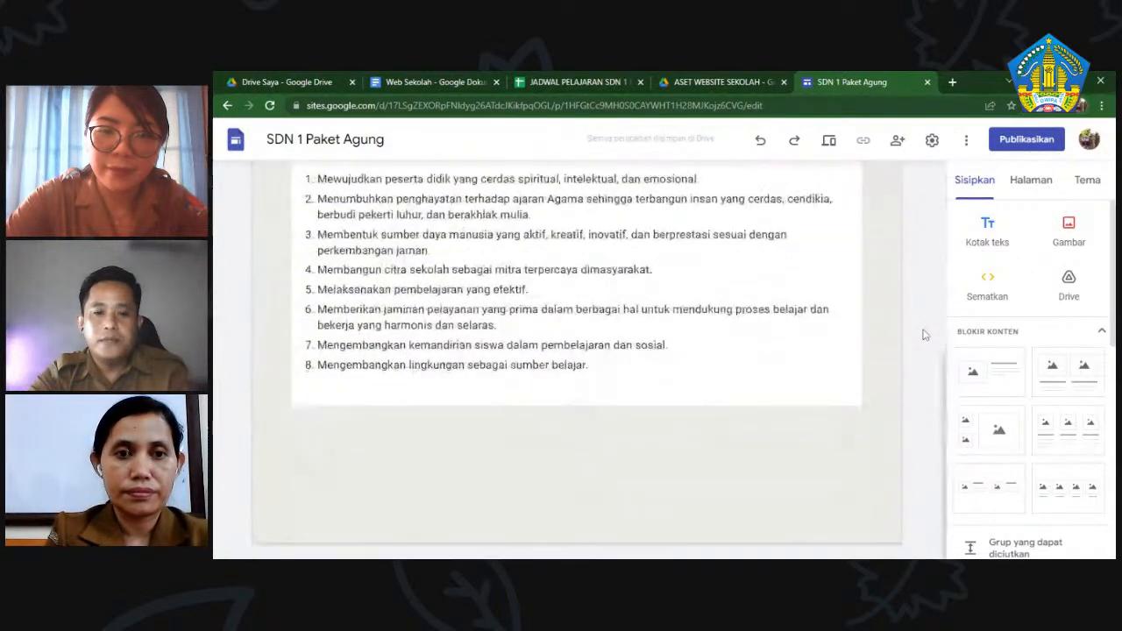
scroll(898, 377, "up", 3)
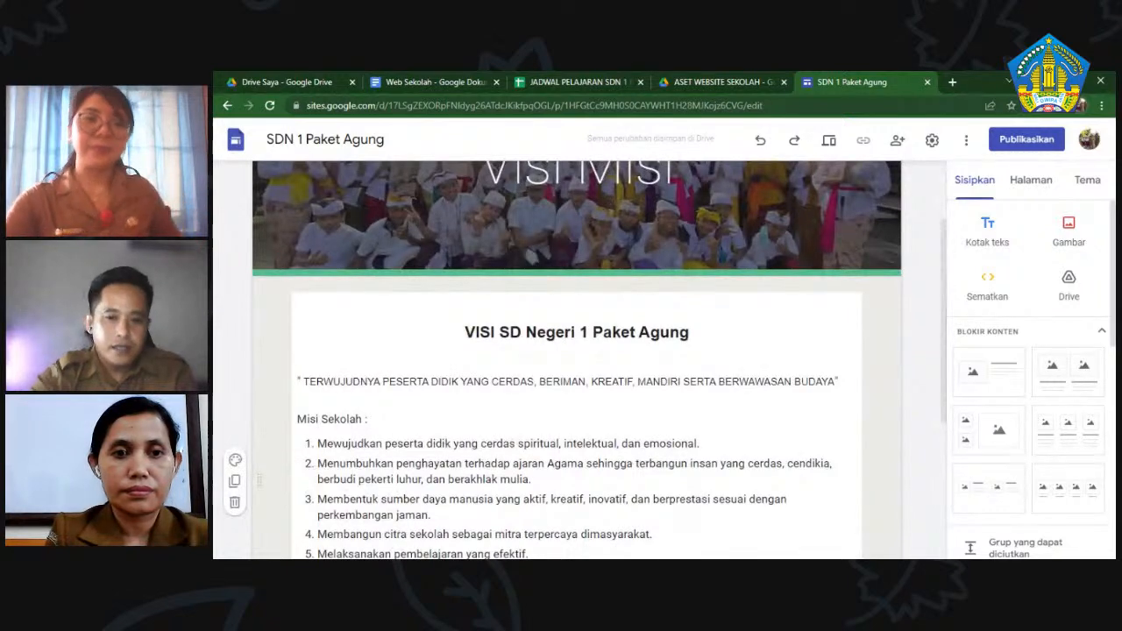
scroll(780, 449, "down", 3)
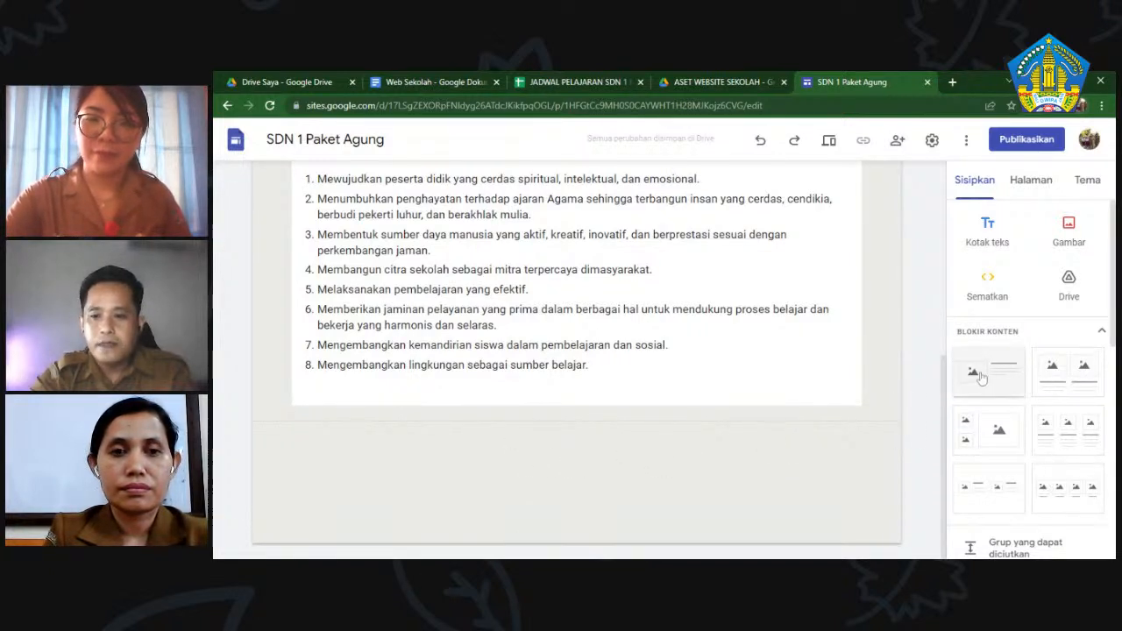
left_click(991, 186)
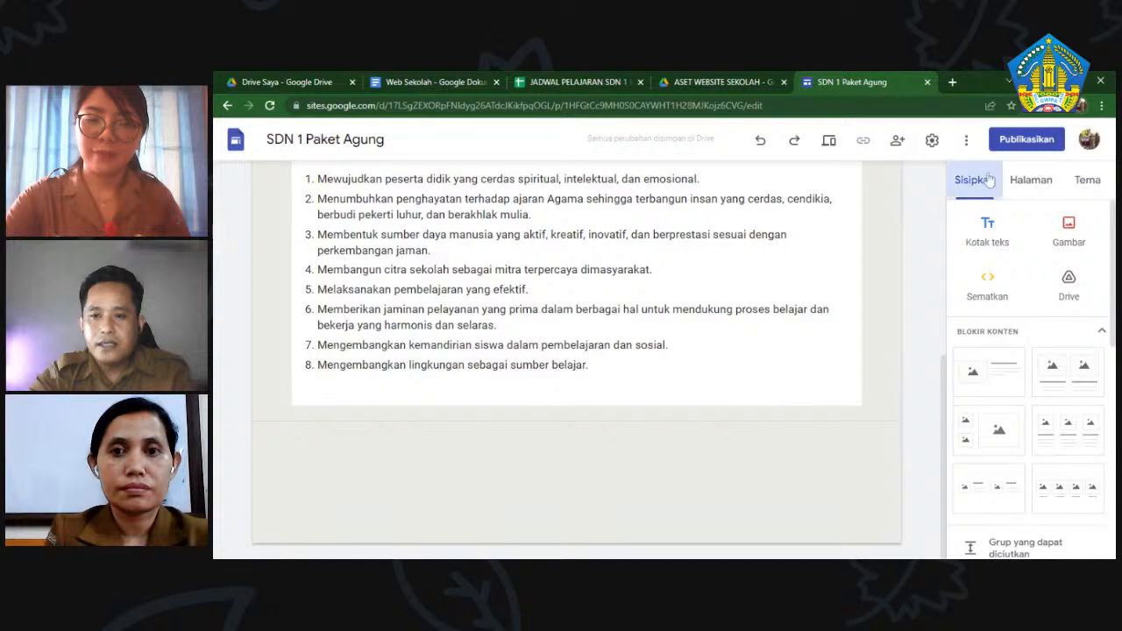
left_click(996, 372)
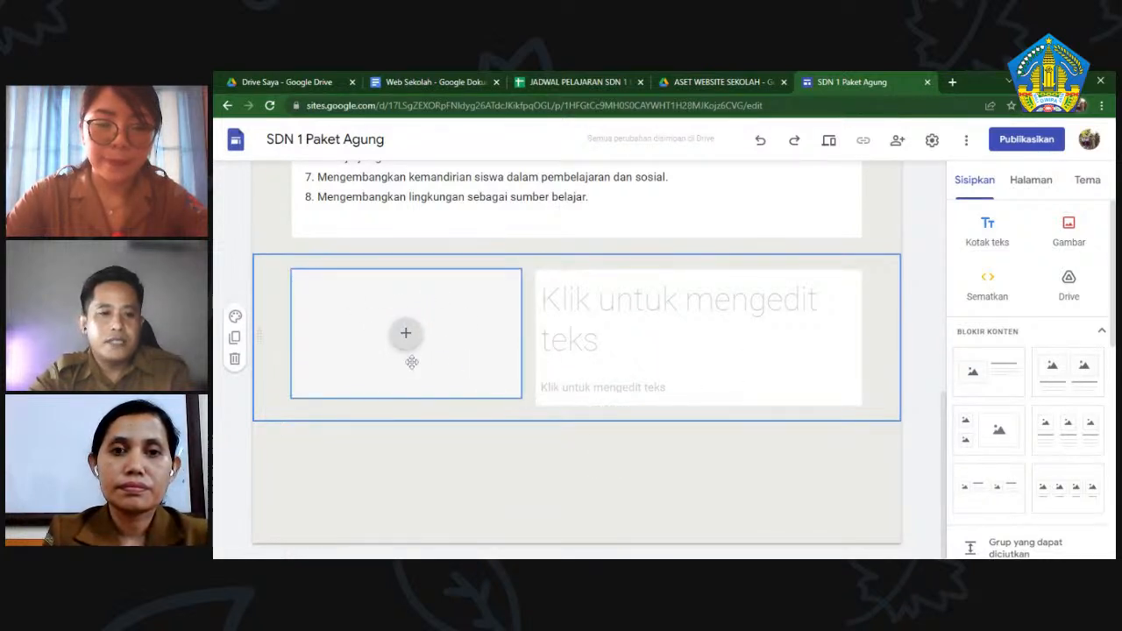
- Fill the content block's image placeholder with the Kepala Sekolah picture from the Gambar folder inside ASET WEBSITE SEKOLAH on Drive
left_click(406, 334)
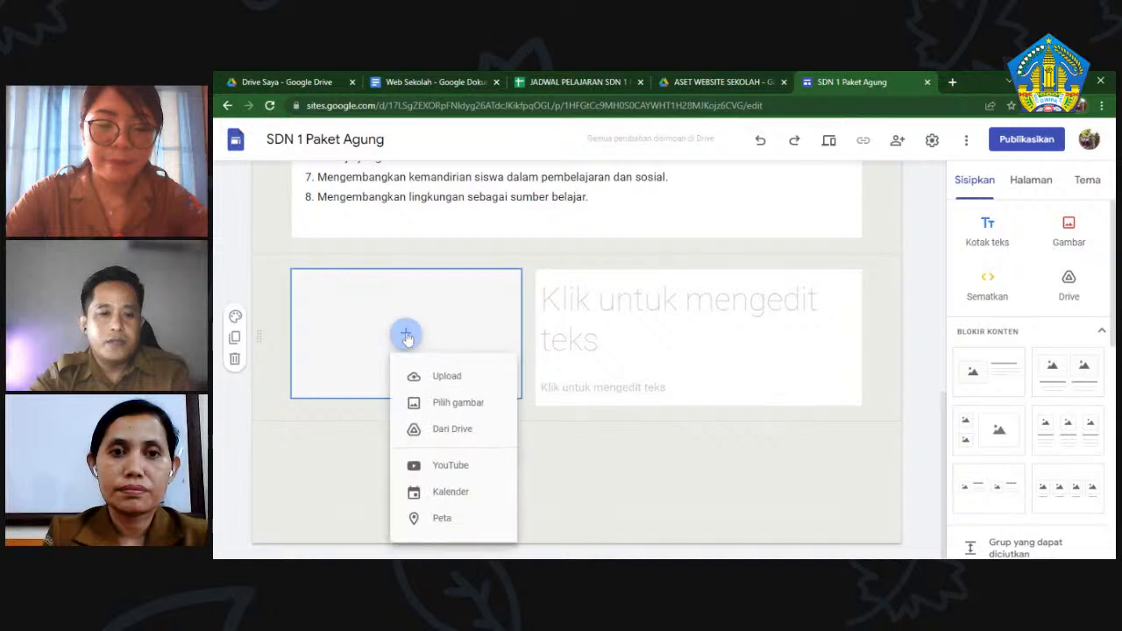
left_click(462, 438)
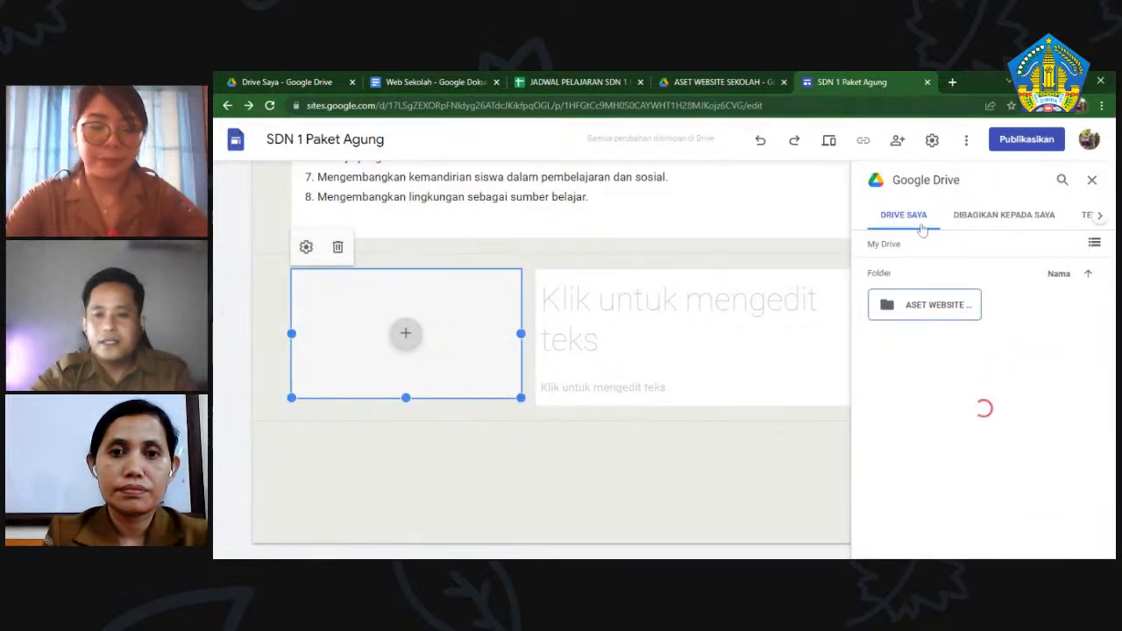
double_click(936, 302)
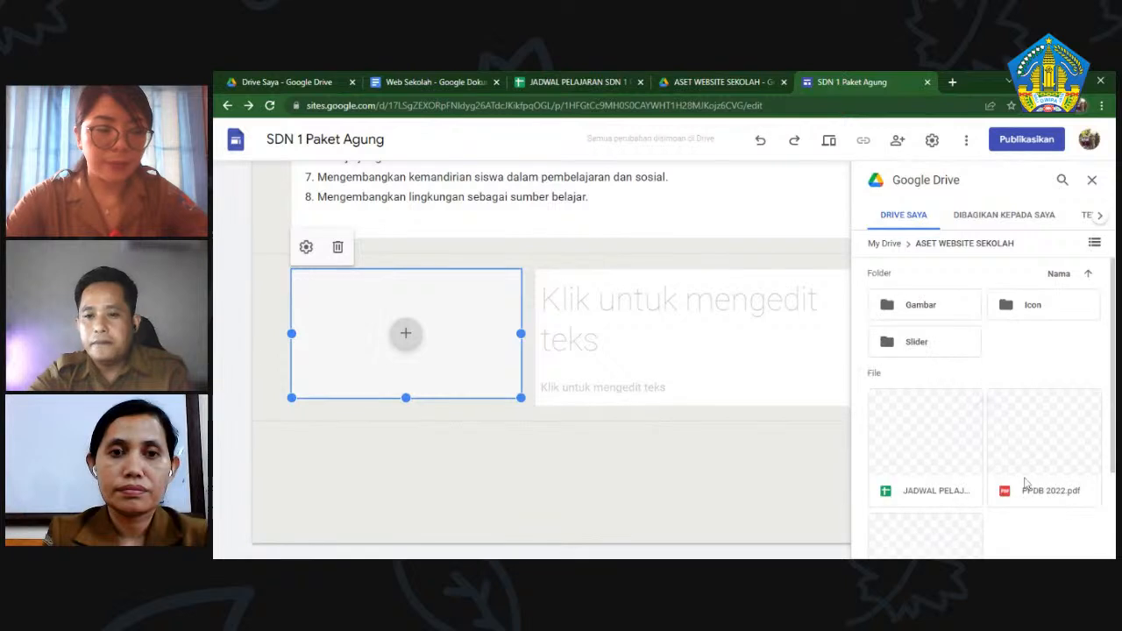
double_click(925, 308)
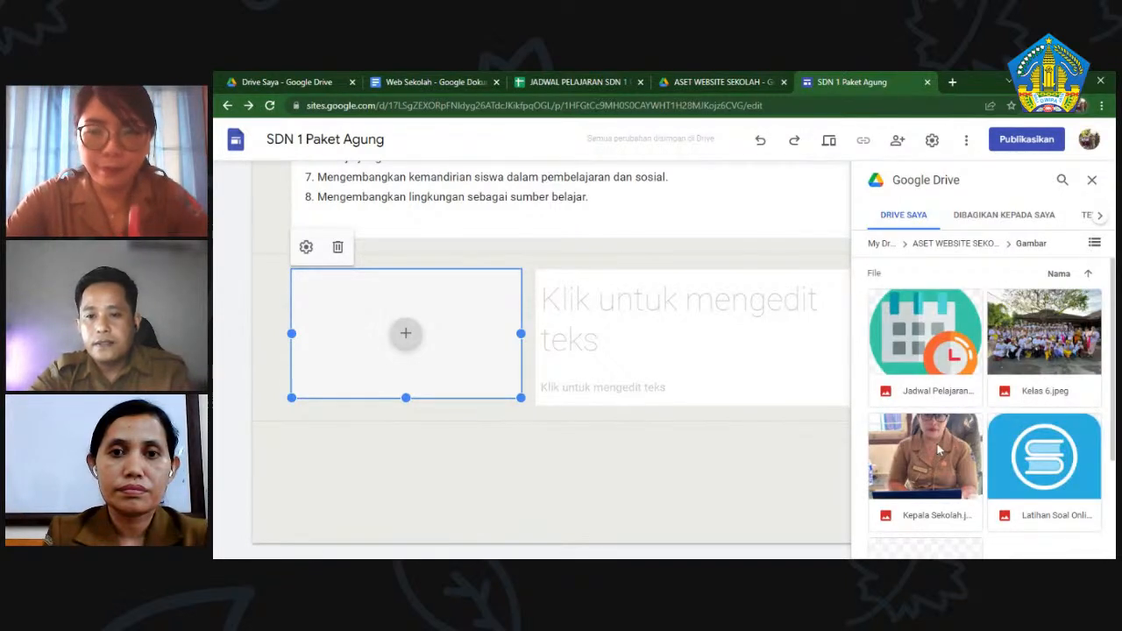
left_click(938, 449)
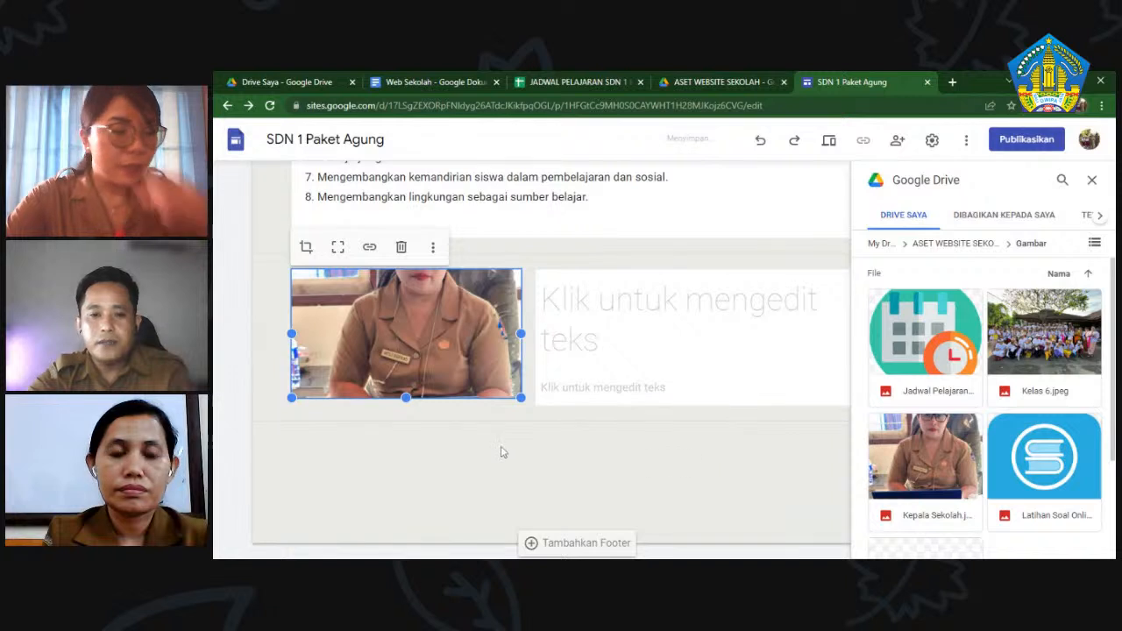
- Narrow the Kepala Sekolah photo and widen the heading and text boxes to fill the space beside it
mouse_move(520, 334)
left_mouse_down()
mouse_move(427, 334)
mouse_move(508, 335)
left_mouse_up()
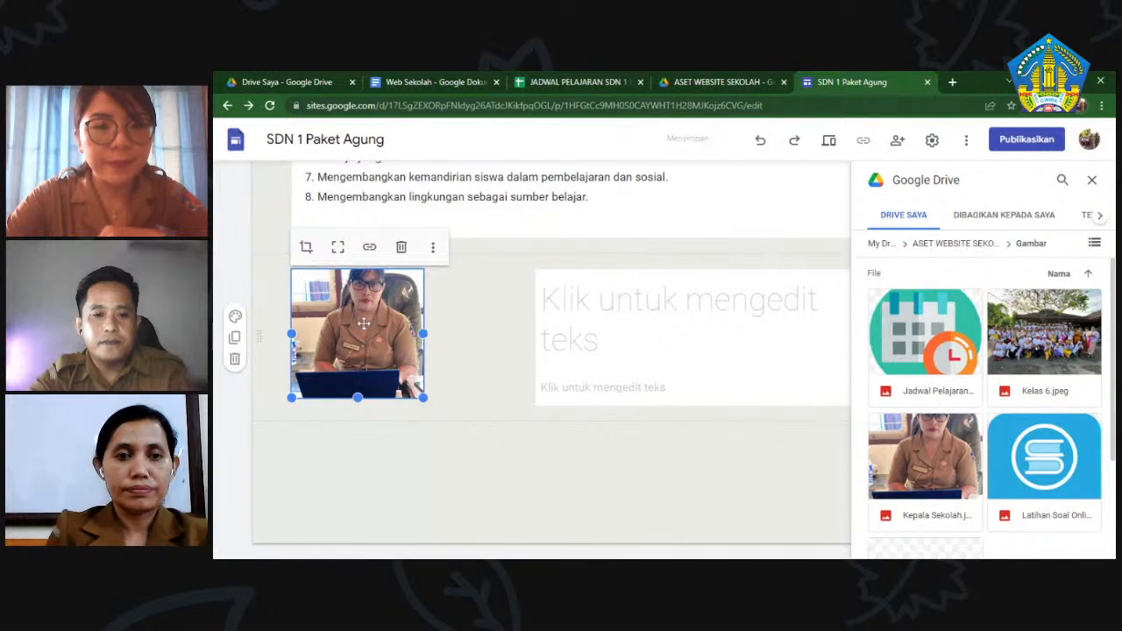
left_click_drag(423, 334, 374, 334)
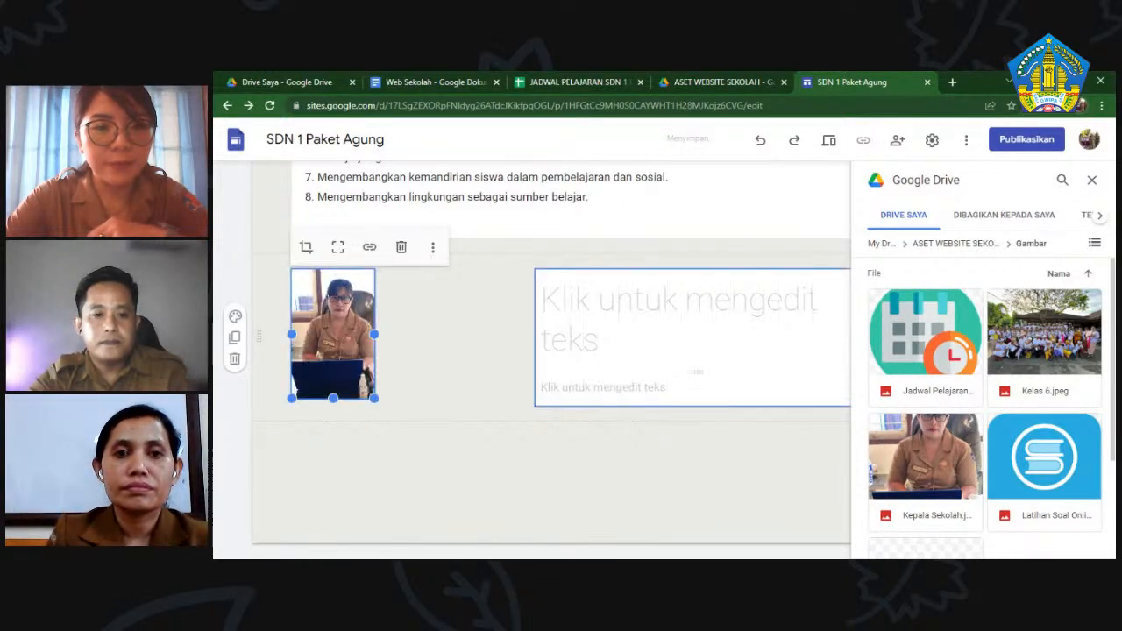
left_click(536, 336)
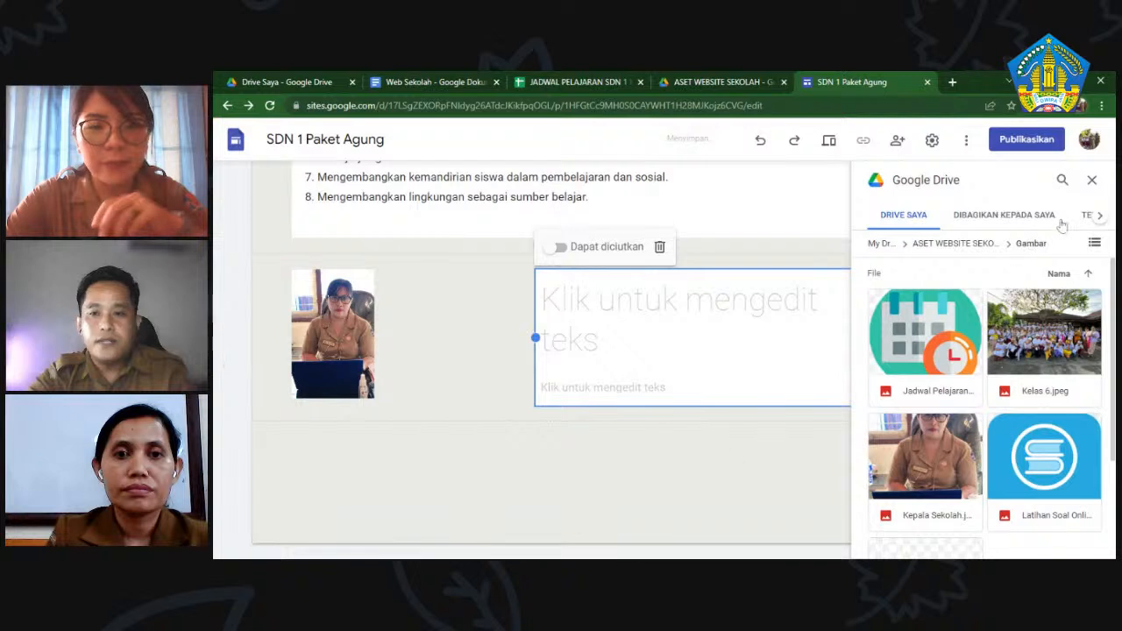
left_click(1091, 180)
left_click_drag(535, 337, 423, 342)
left_click(370, 342)
left_click(579, 328)
left_click(591, 436)
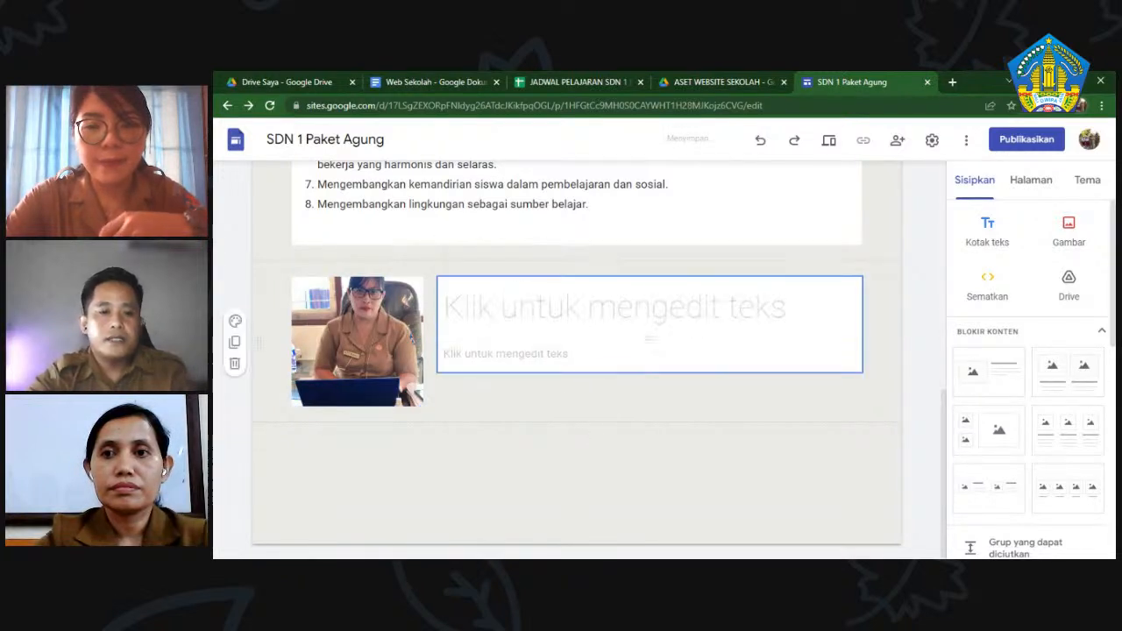
- Copy the full Sambutan Kepala Sekolah text from the Web Sekolah document in Google Docs into the text box beside the photo
left_click(544, 309)
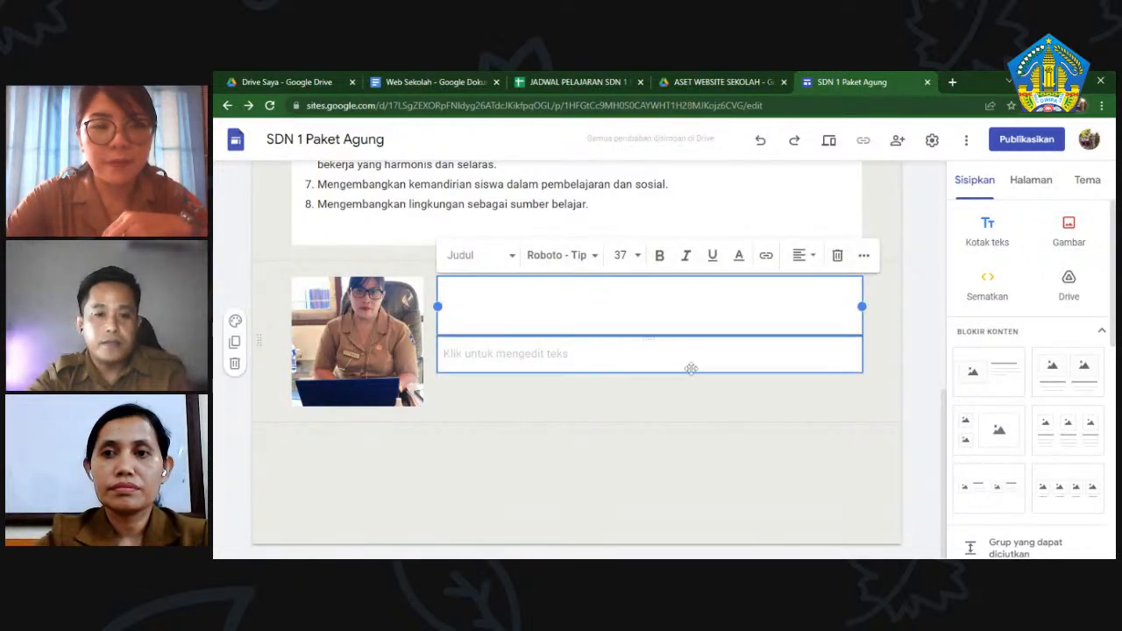
left_click(622, 366)
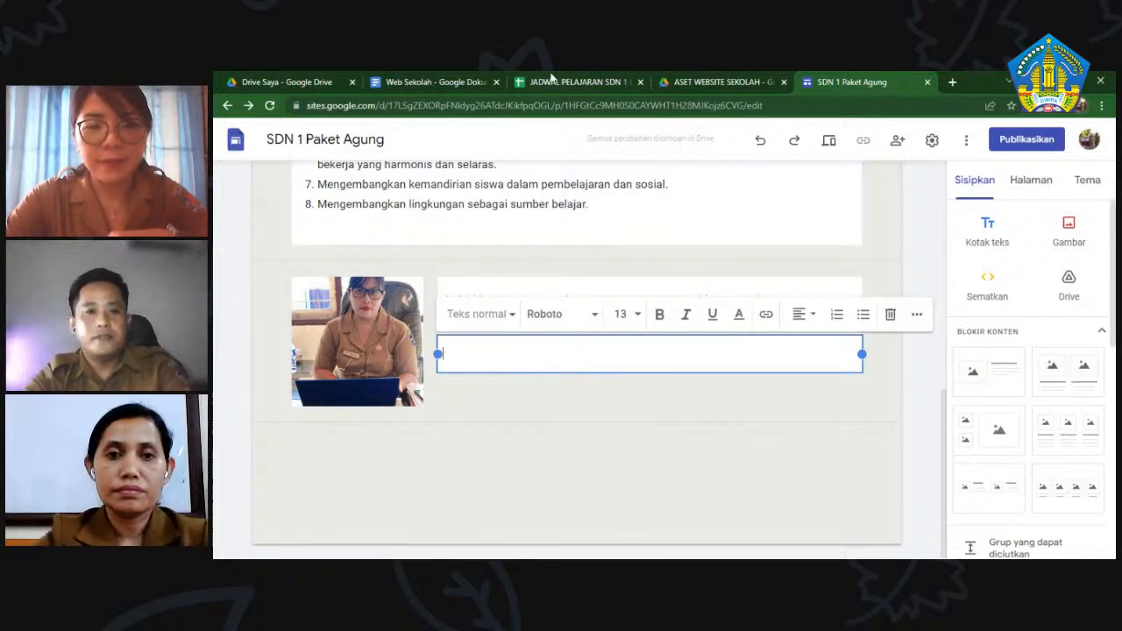
left_click(429, 82)
scroll(540, 377, "down", 15)
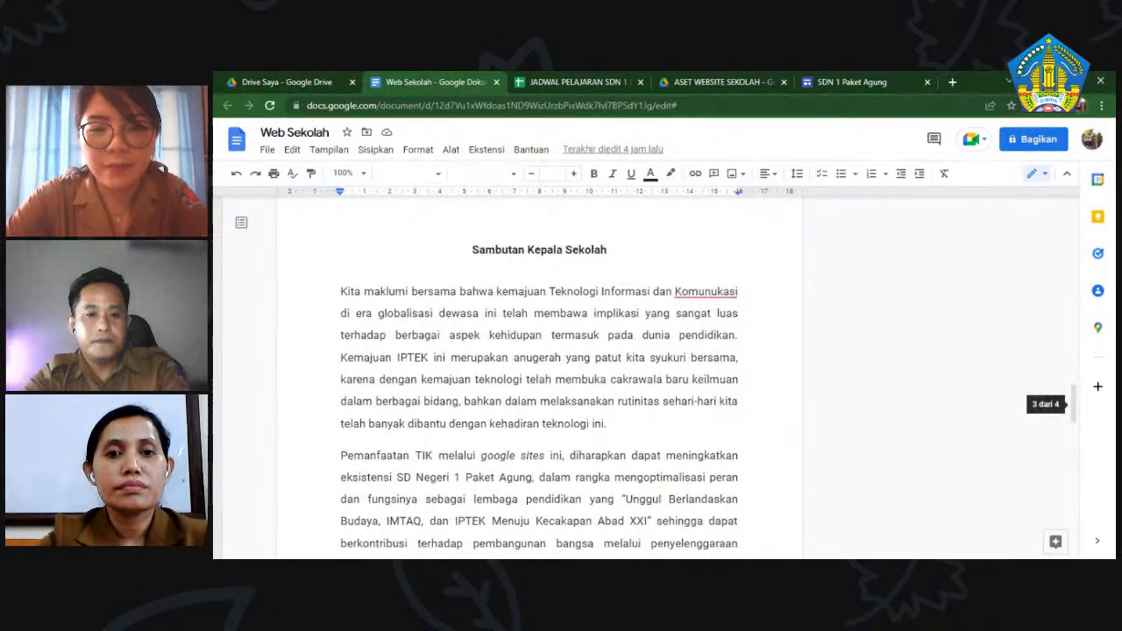
left_click_drag(472, 249, 570, 548)
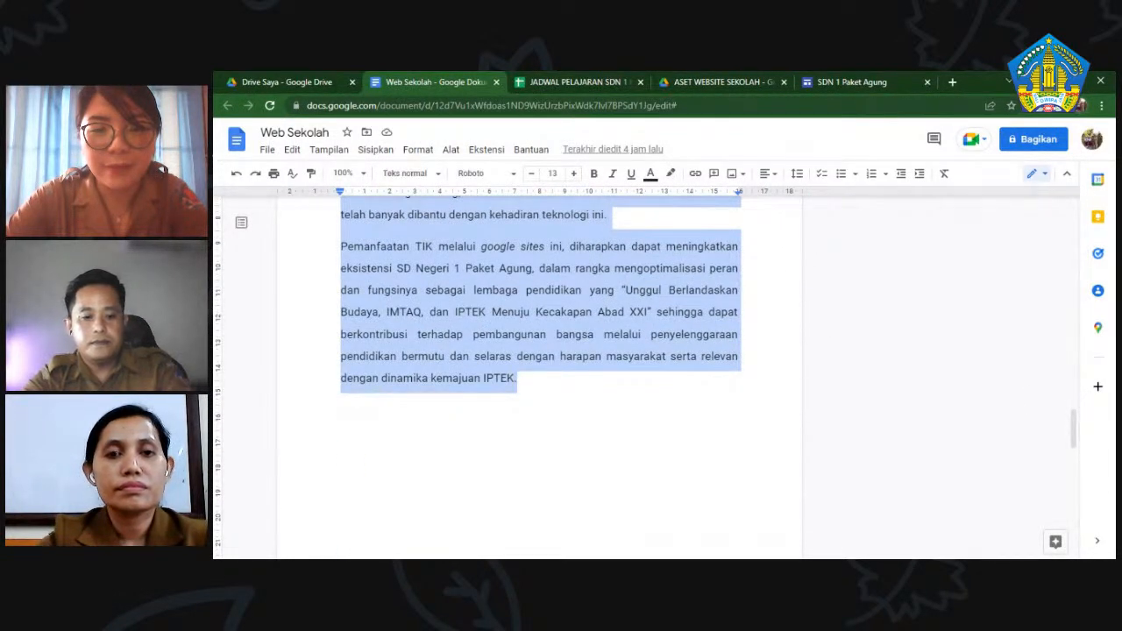
left_click(870, 79)
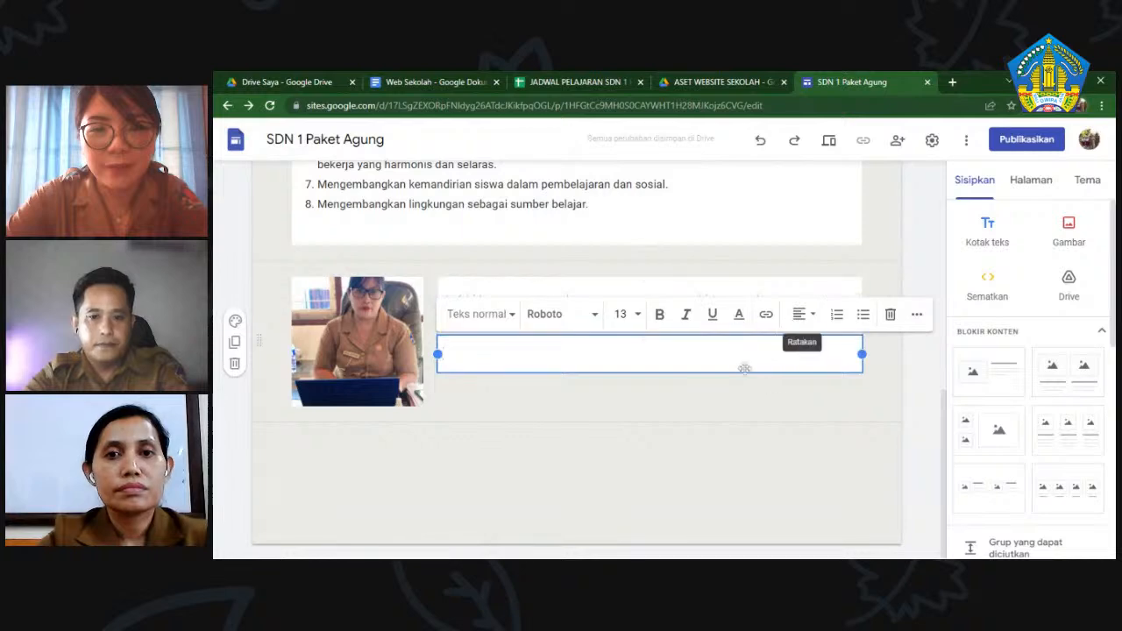
key("ctrl+v")
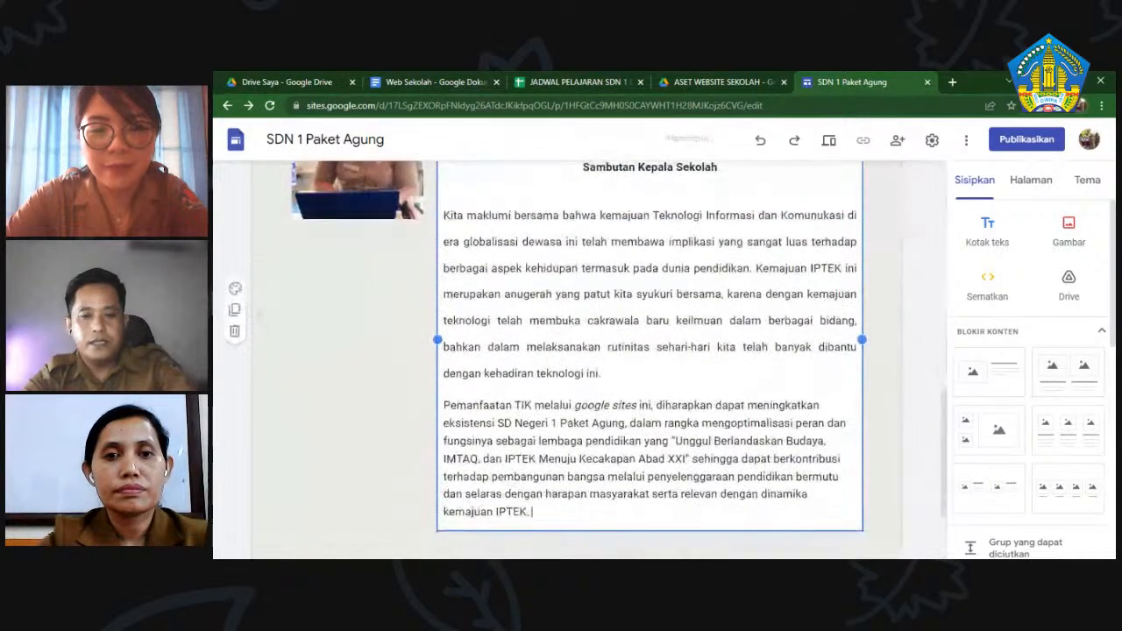
- Delete the empty heading box above the Sambutan Kepala Sekolah text
left_click(896, 328)
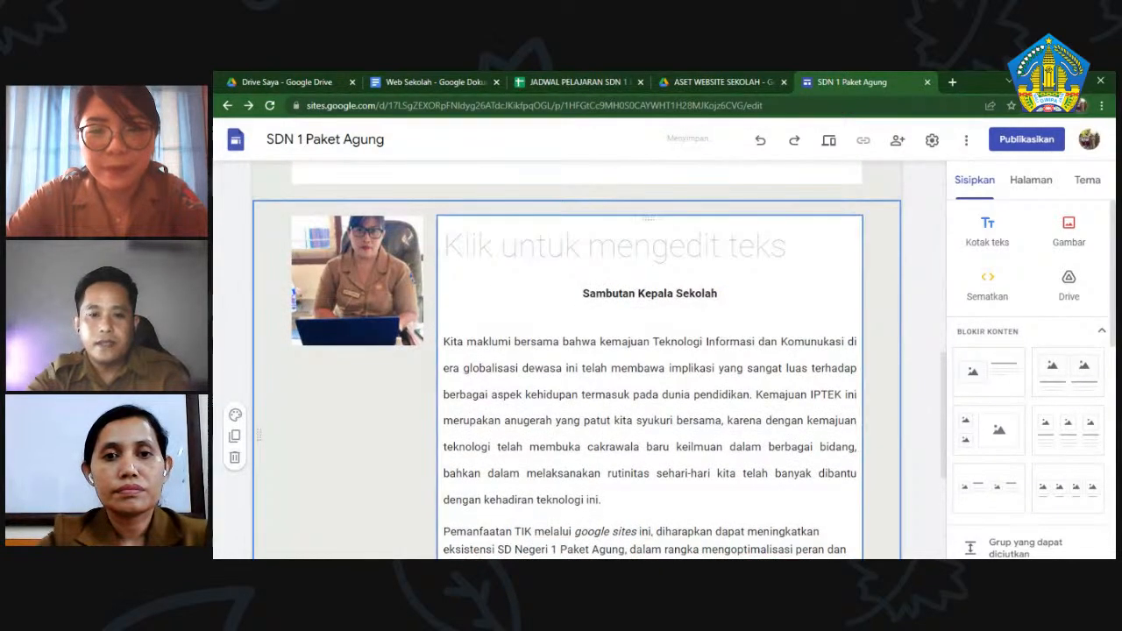
left_click(649, 246)
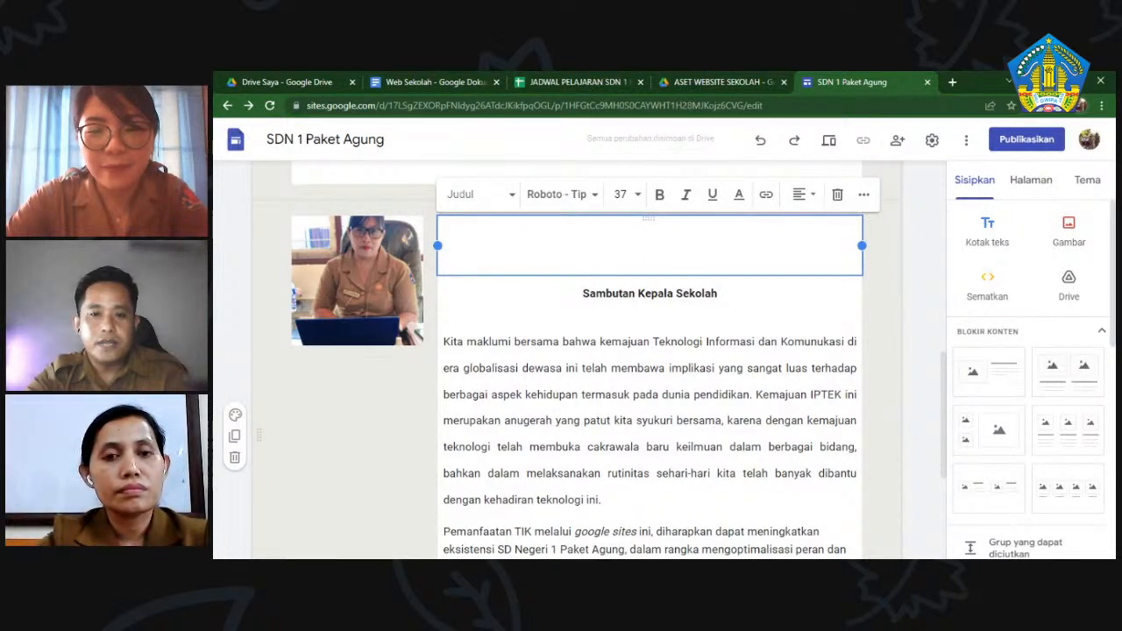
left_click(838, 195)
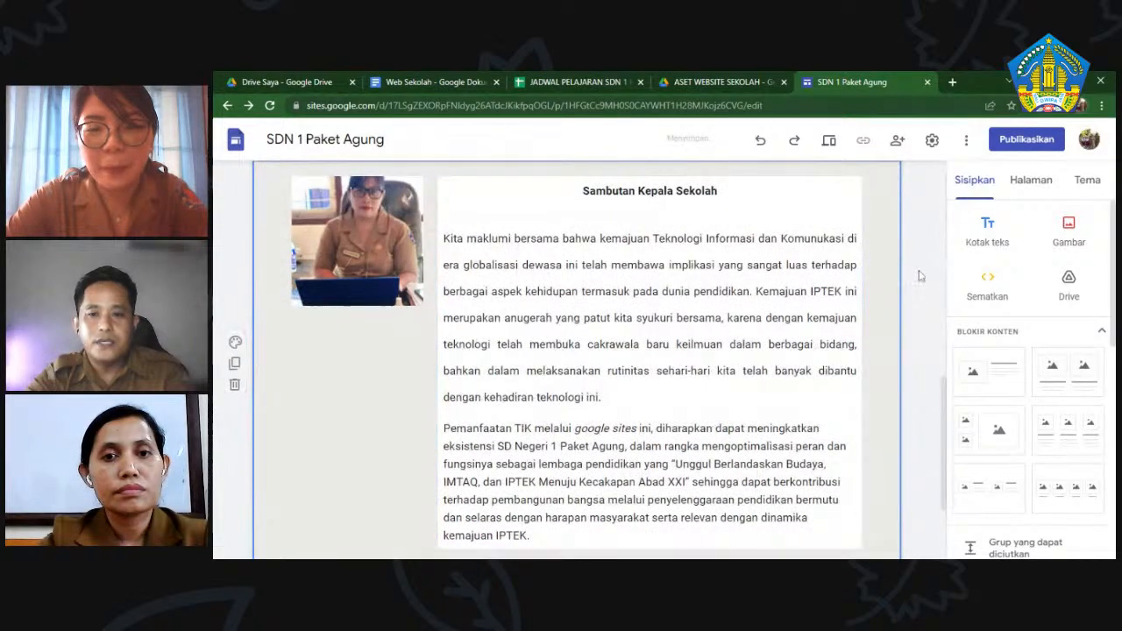
- Look over the Visi Misi page, from its header and mission list to the end of the Sambutan Kepala Sekolah section
scroll(915, 303, "up", 3)
scroll(921, 302, "up", 5)
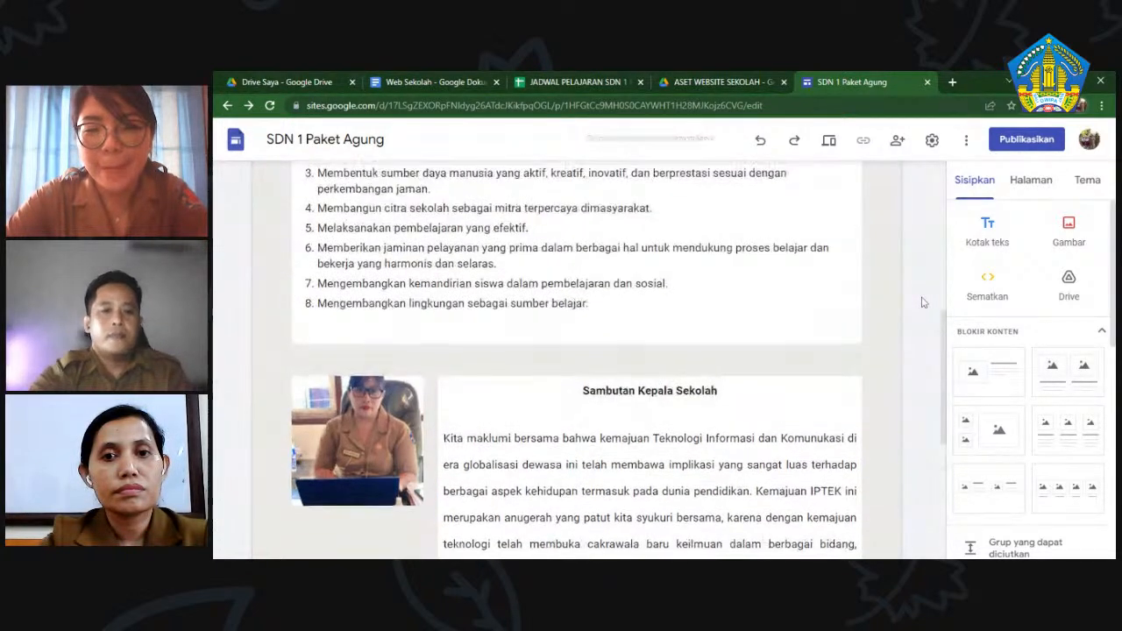
scroll(934, 329, "down", 5)
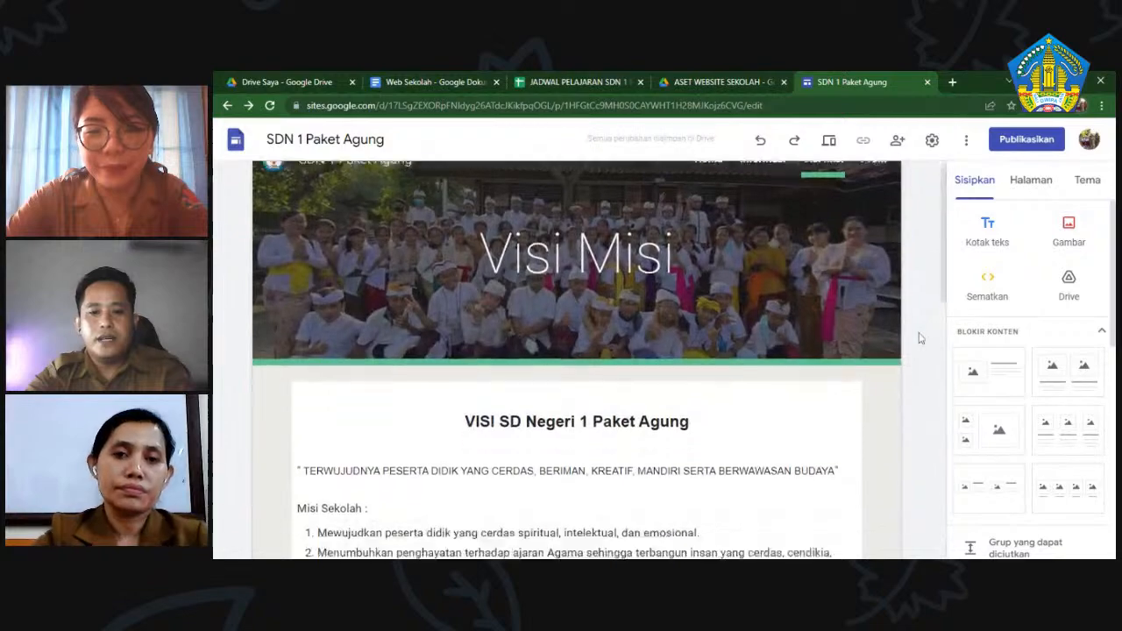
scroll(919, 338, "down", 3)
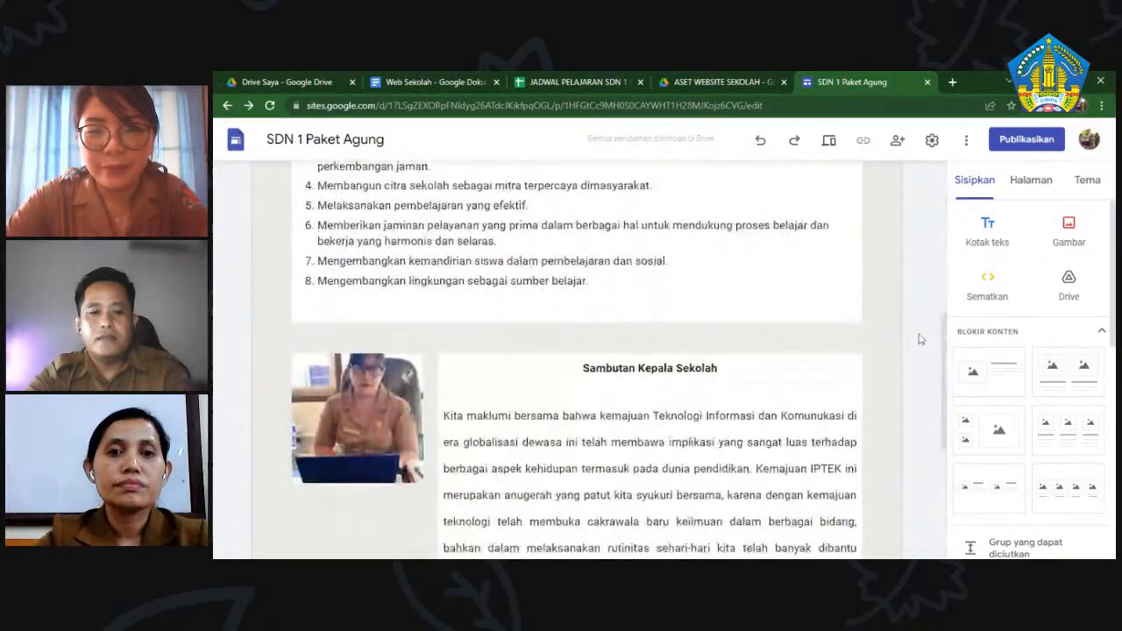
scroll(919, 336, "down", 1)
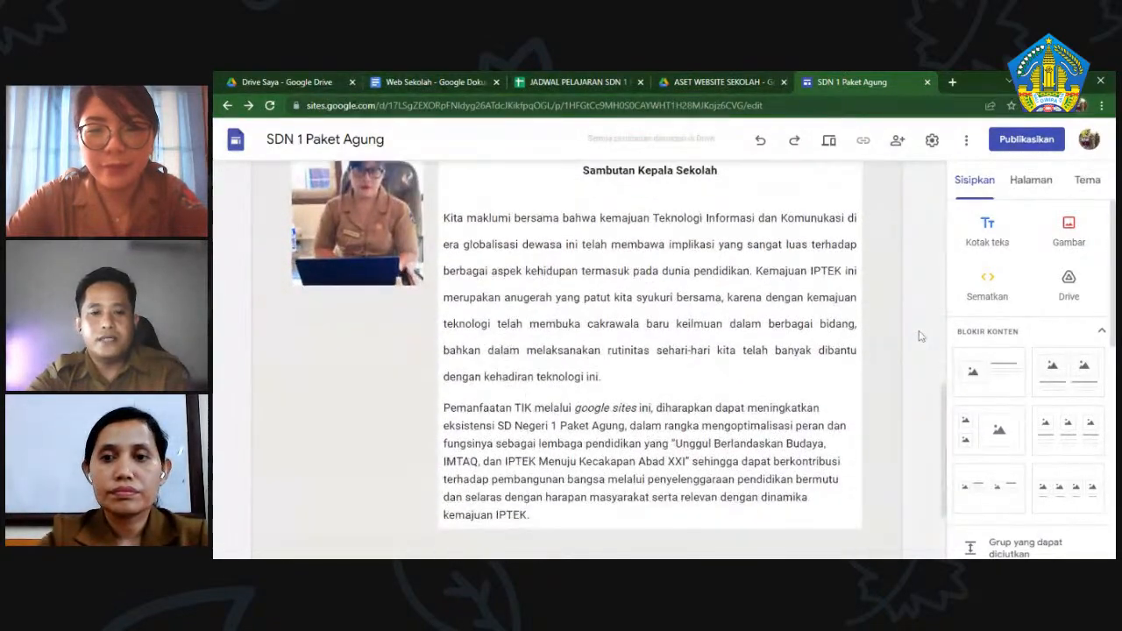
scroll(920, 336, "down", 1)
scroll(919, 335, "up", 2)
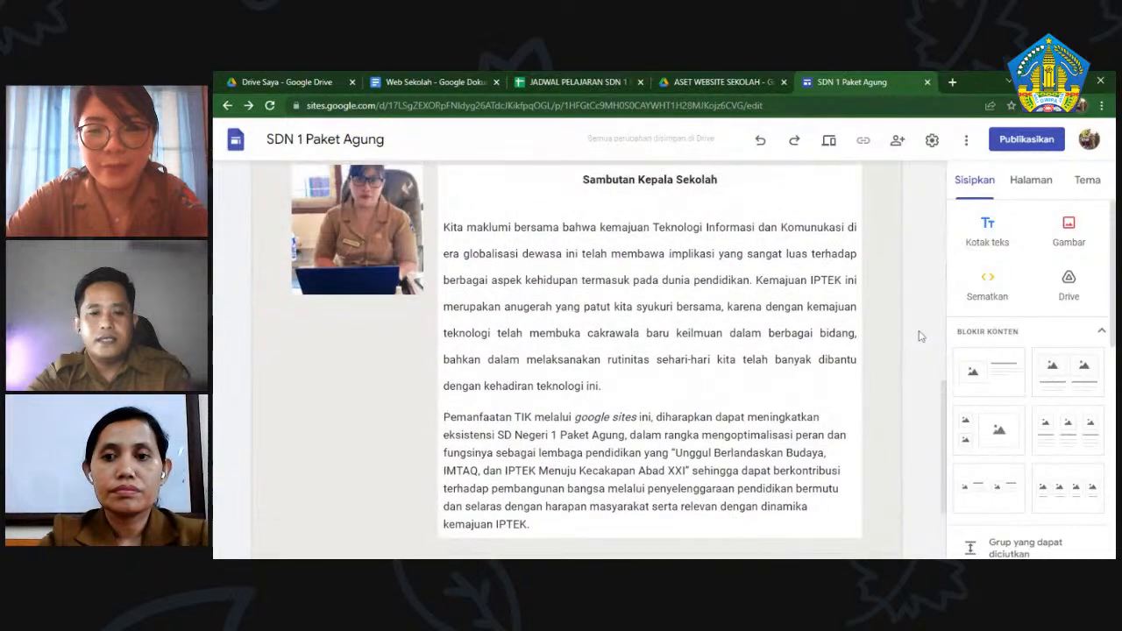
- Select the body paragraphs of the Sambutan Kepala Sekolah text and try the Judul and Teks kecil styles on them
left_click(691, 280)
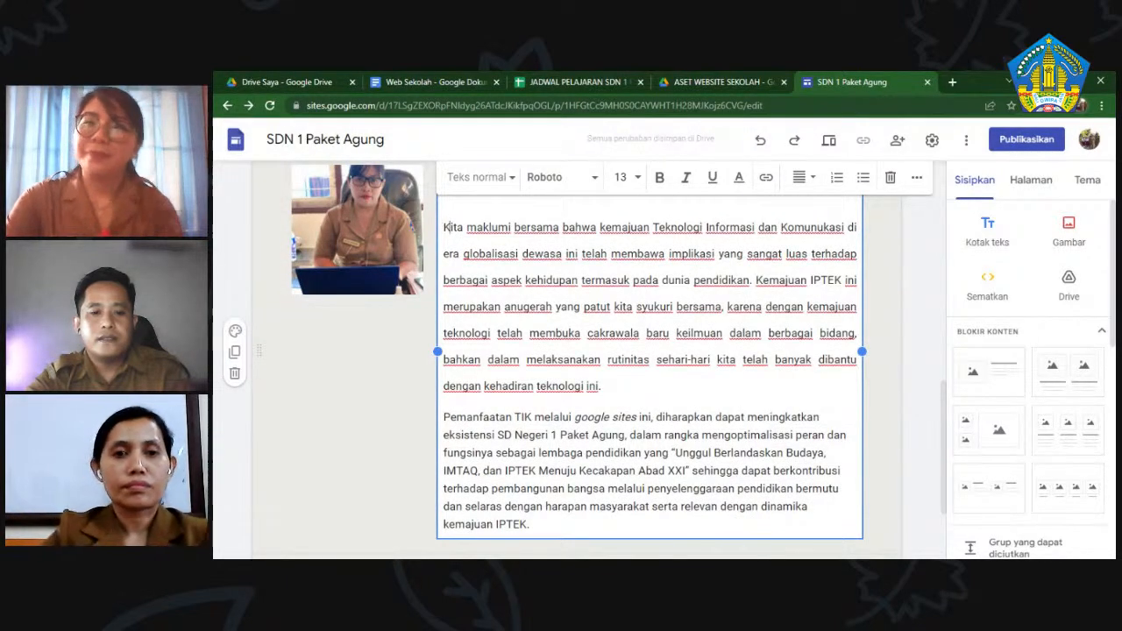
key("ctrl+a")
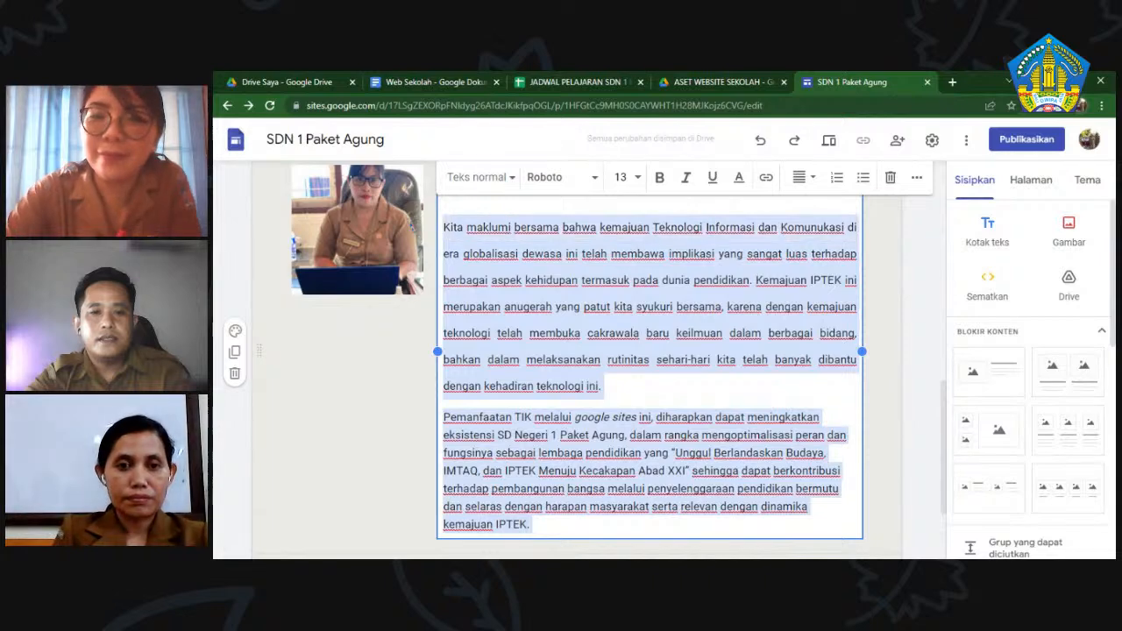
left_click(501, 178)
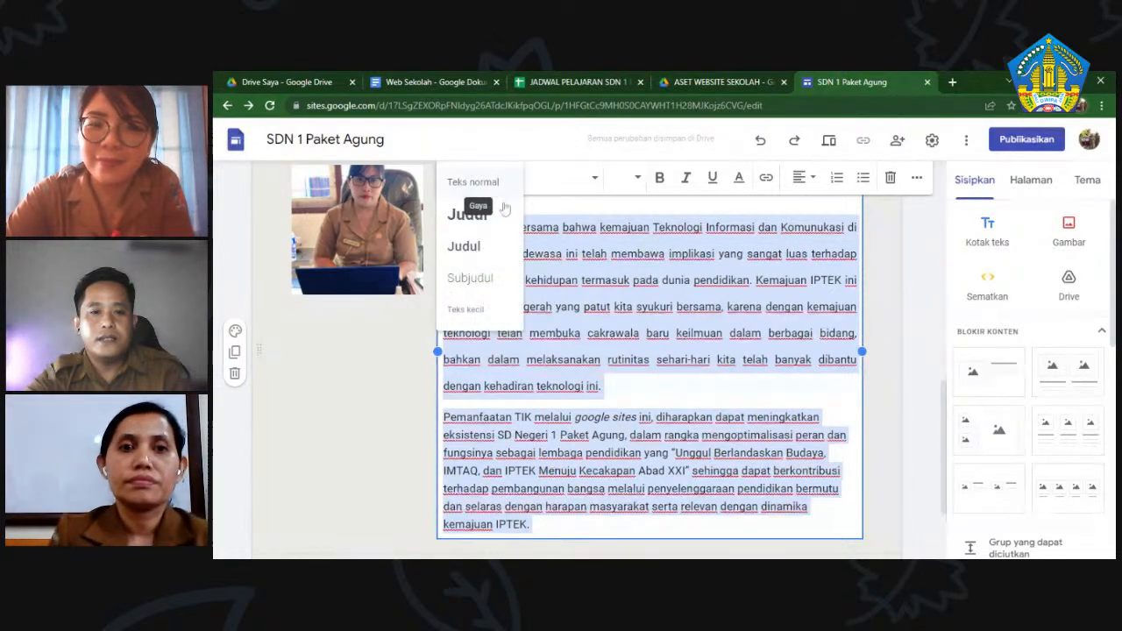
left_click(465, 247)
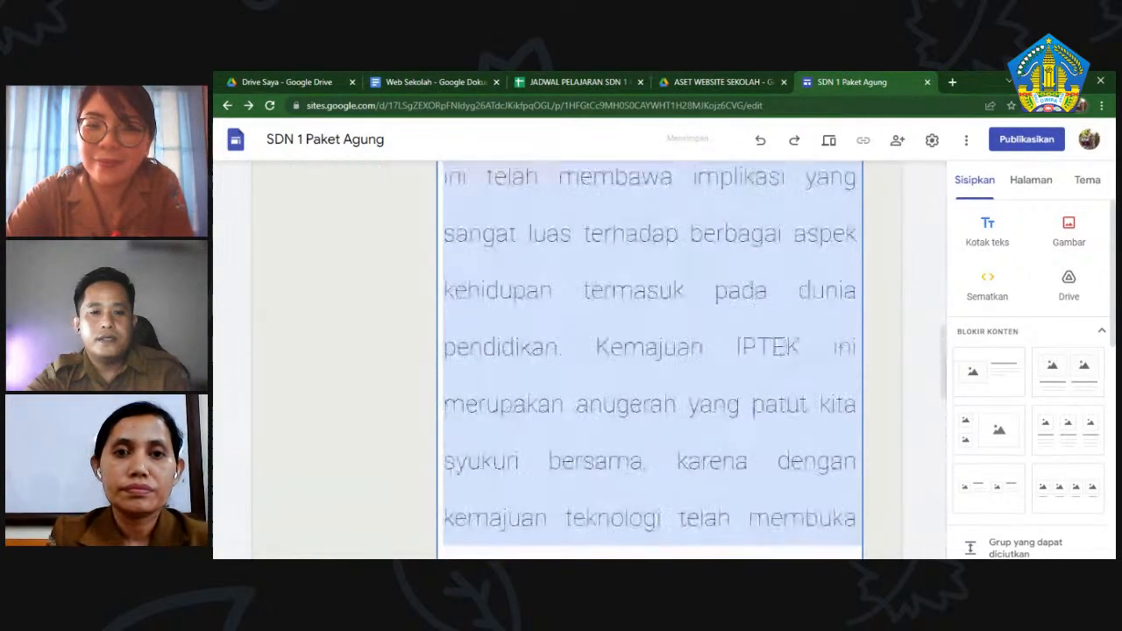
scroll(512, 332, "up", 5)
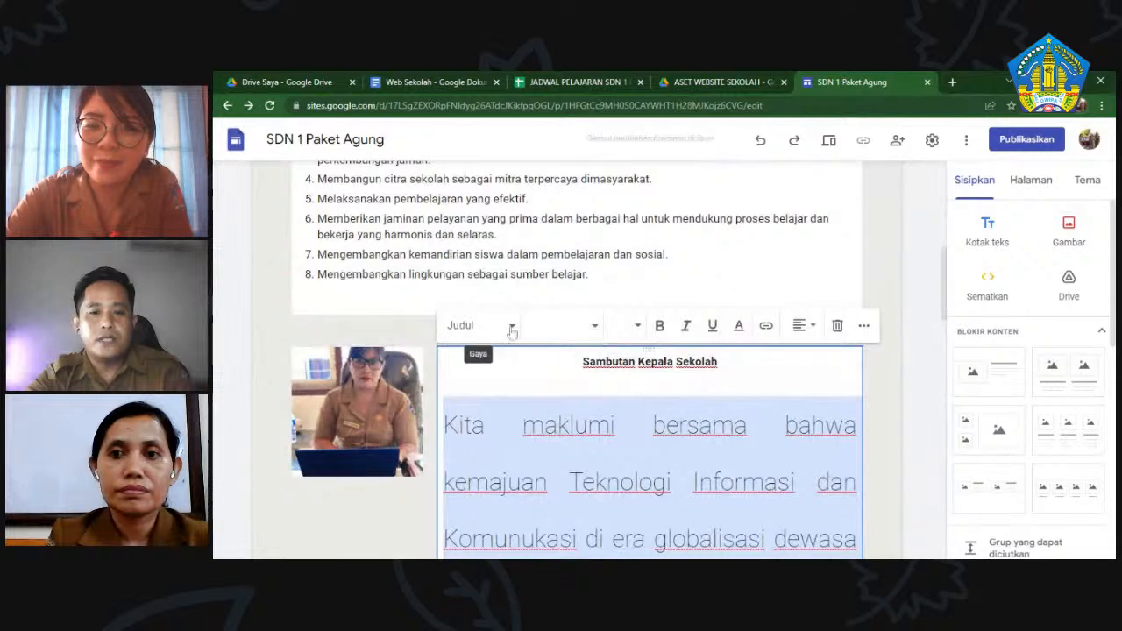
left_click(512, 329)
left_click(466, 458)
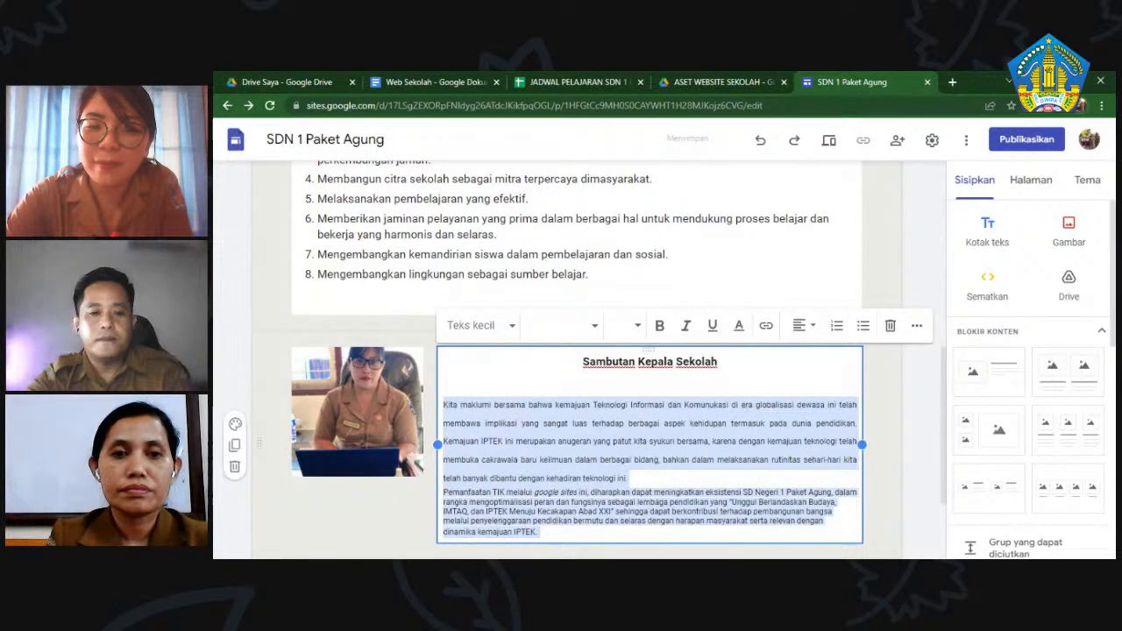
- Apply the Subjudul style to the Sambutan Kepala Sekolah body paragraphs and set their font size to 11
left_click(491, 331)
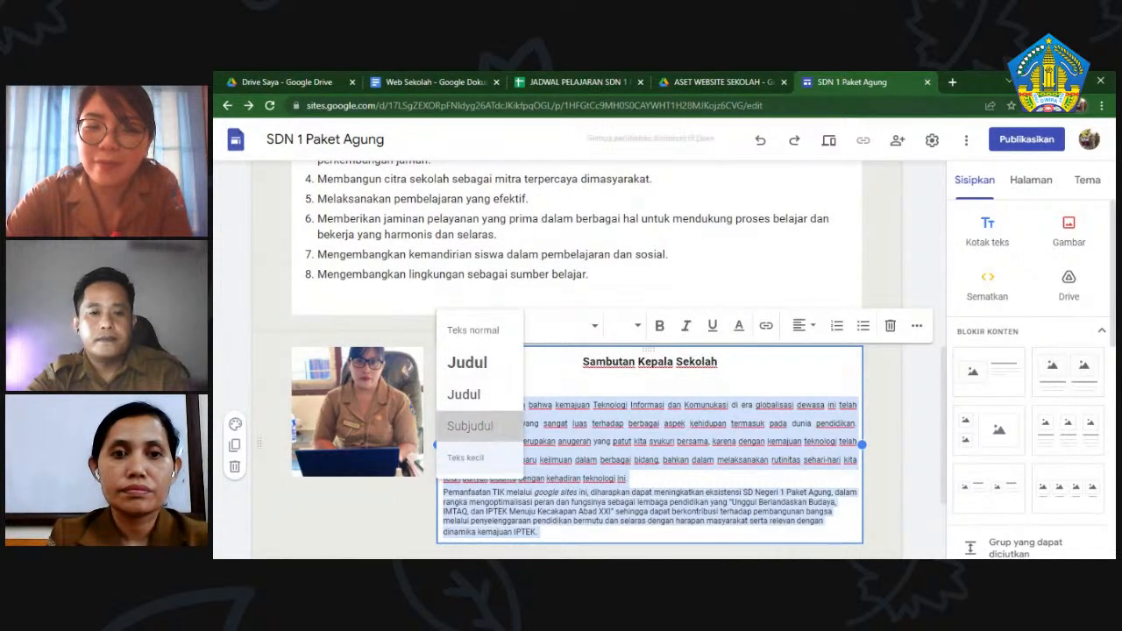
left_click(470, 425)
left_click(591, 327)
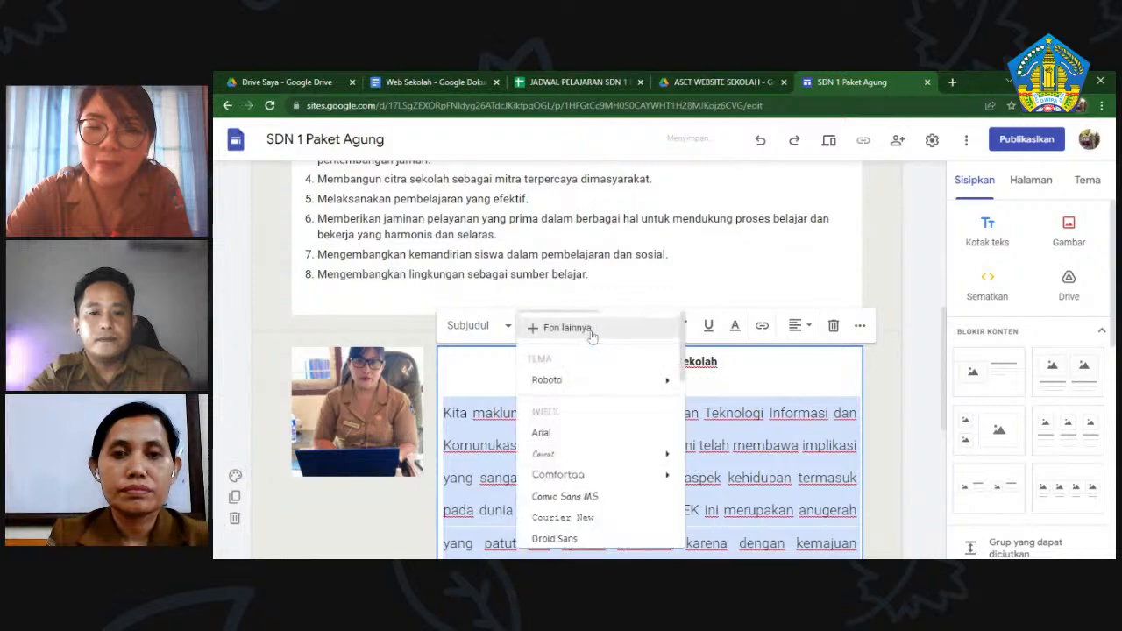
key("Escape")
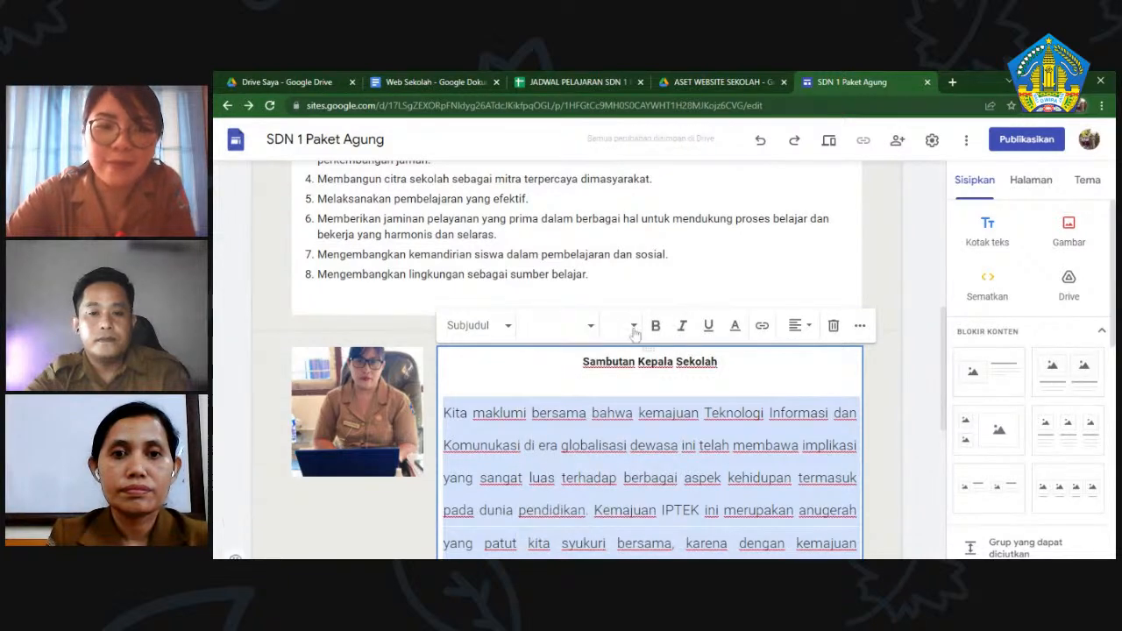
left_click(634, 326)
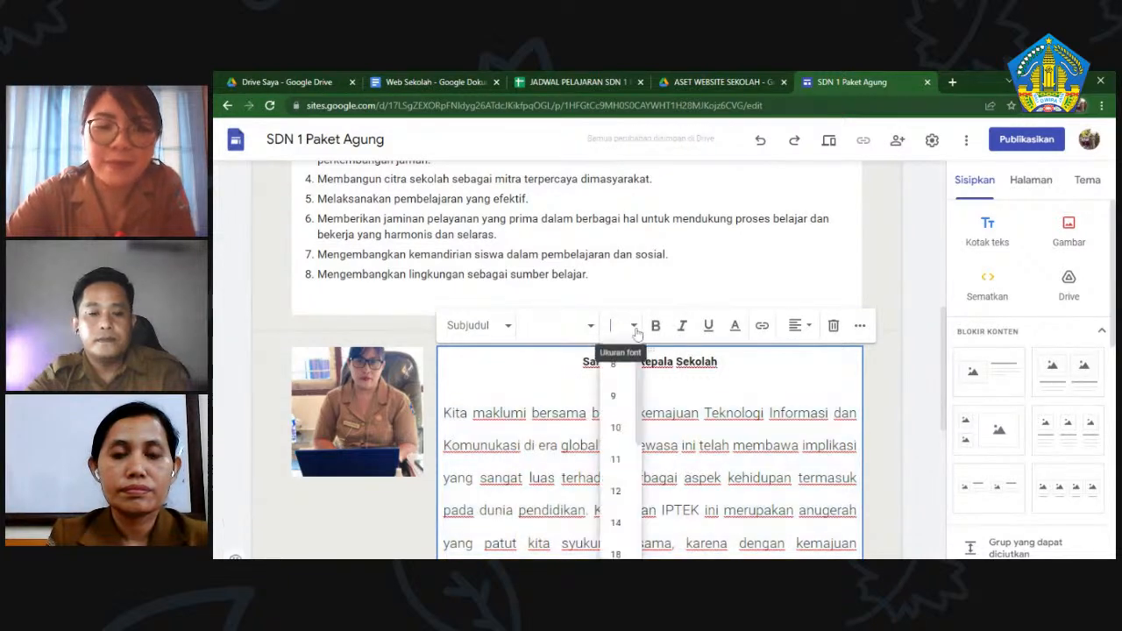
left_click(616, 460)
scroll(622, 460, "down", 3)
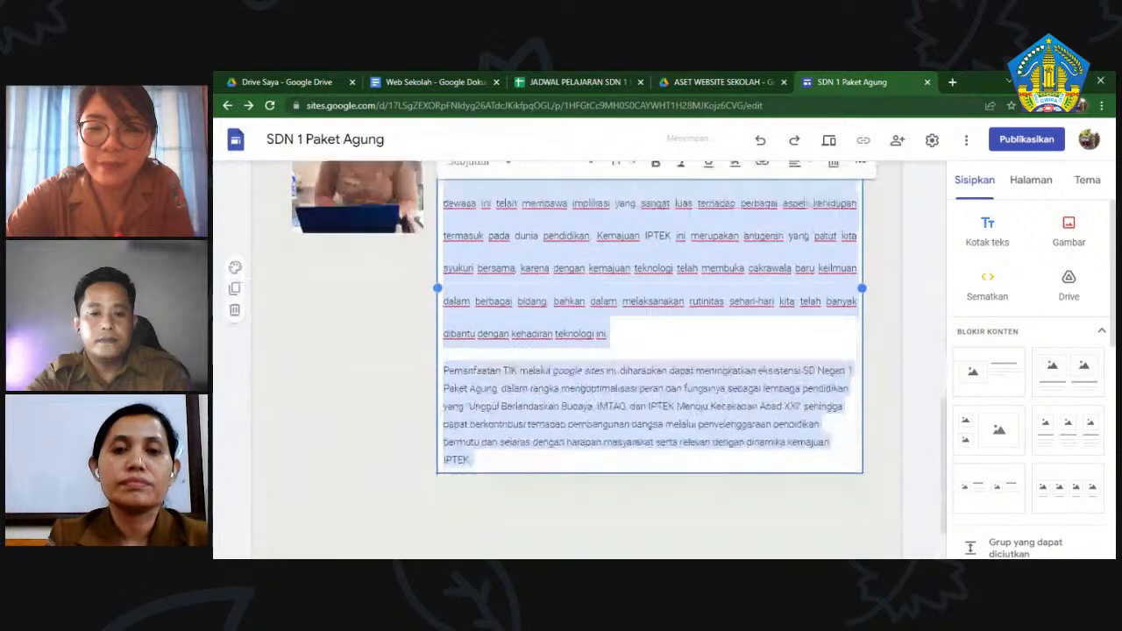
left_click(673, 368)
scroll(672, 368, "up", 2)
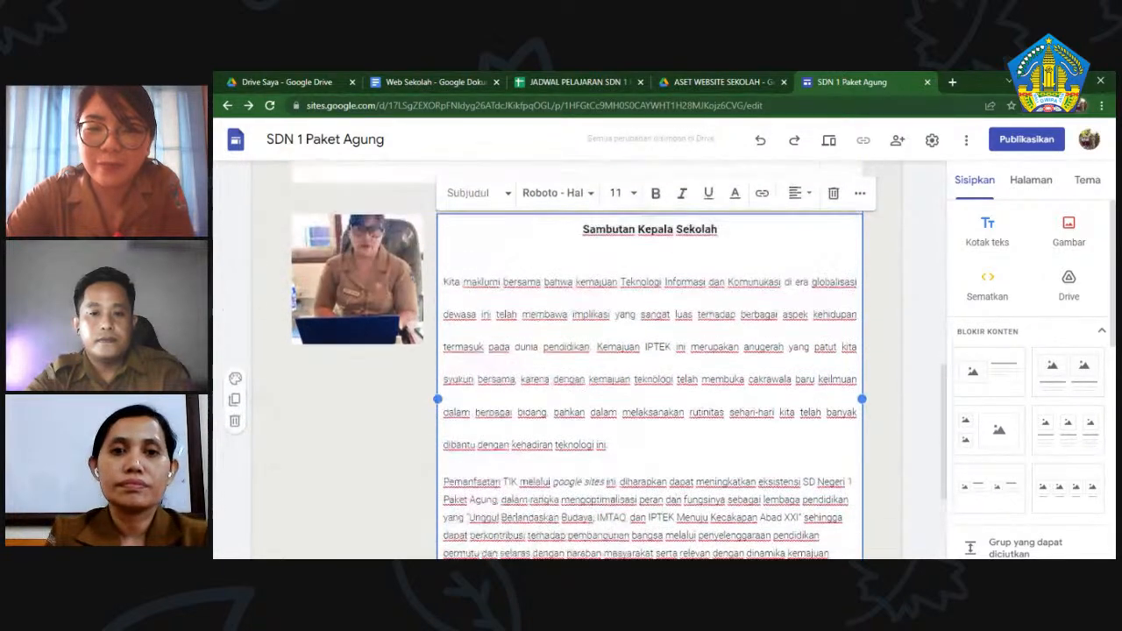
- Finish editing the Sambutan Kepala Sekolah text box and open the site's Profil page
scroll(896, 385, "down", 1)
scroll(897, 386, "up", 2)
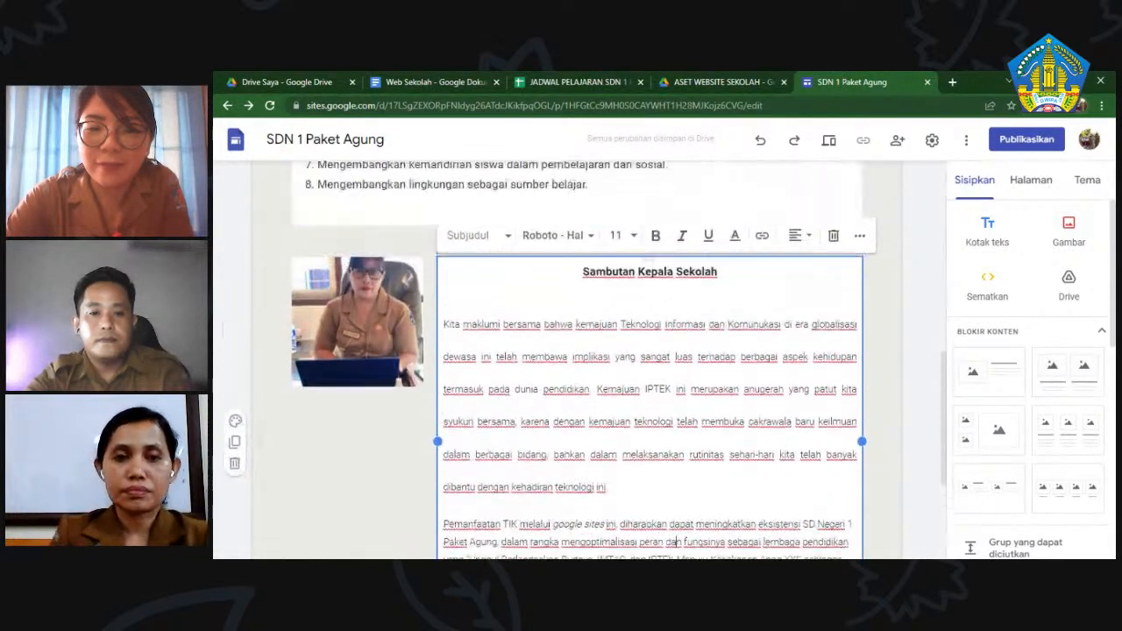
left_click(897, 386)
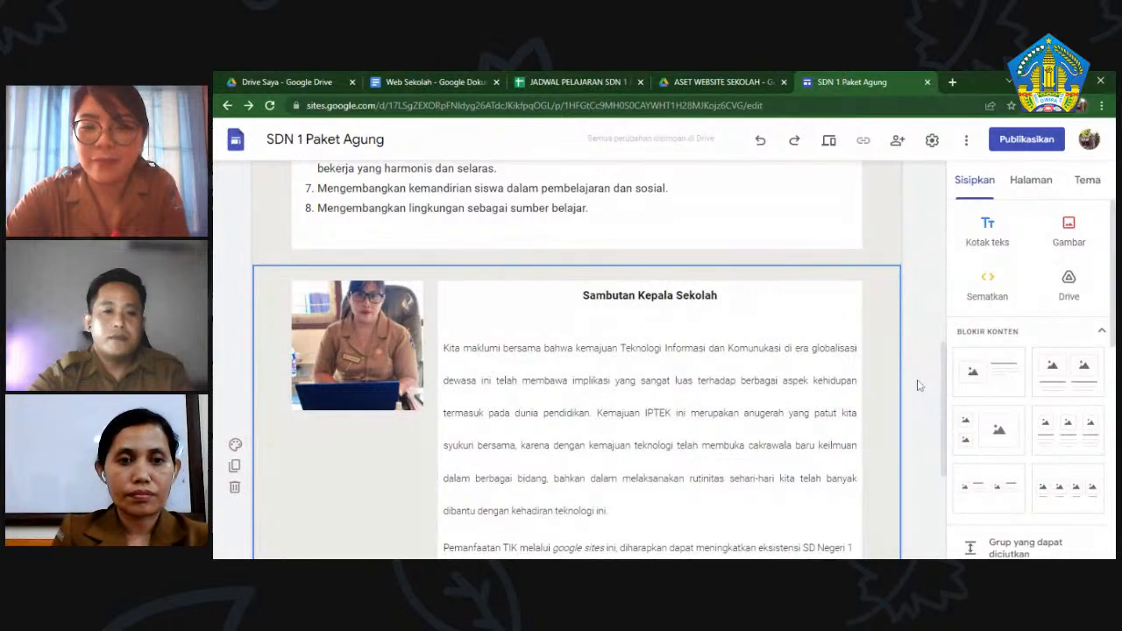
left_click(918, 384)
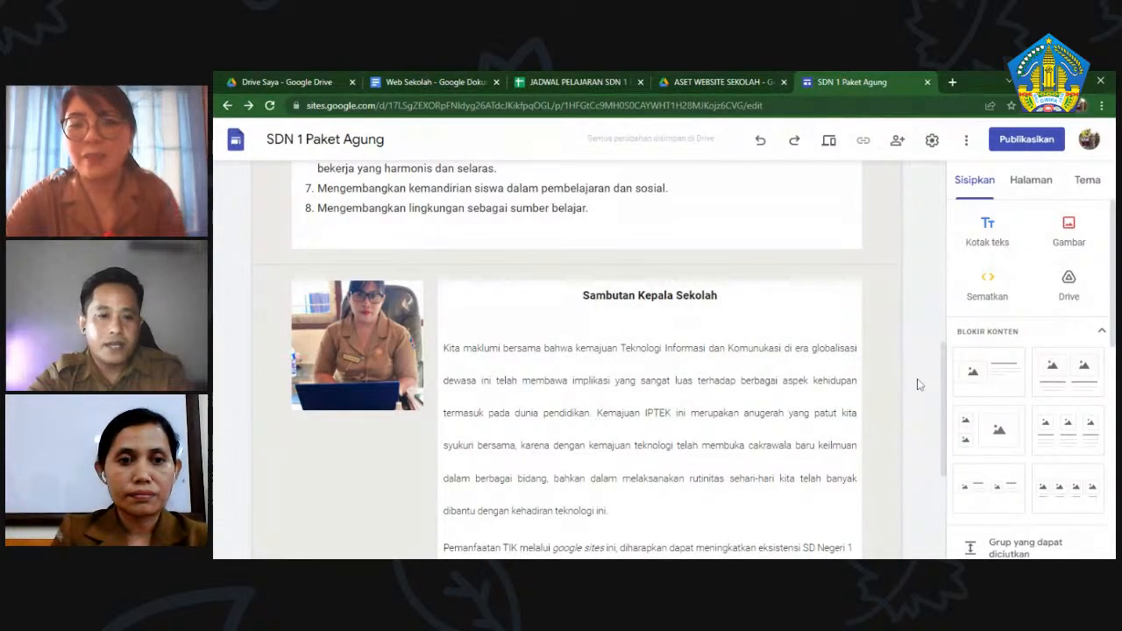
scroll(918, 384, "up", 3)
scroll(918, 384, "up", 3)
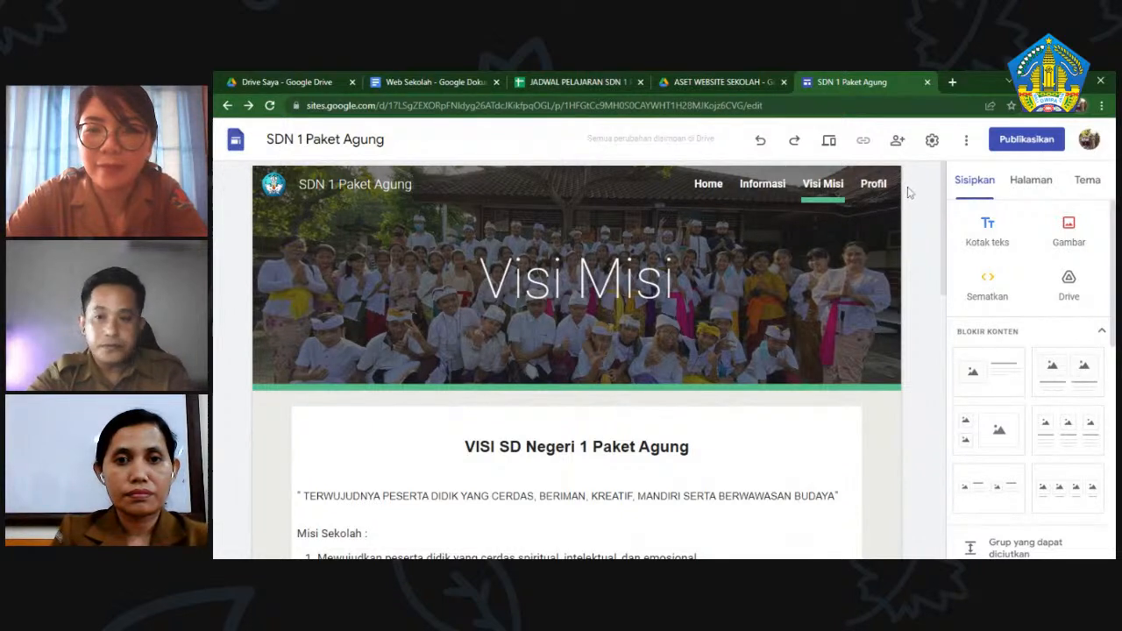
left_click(874, 184)
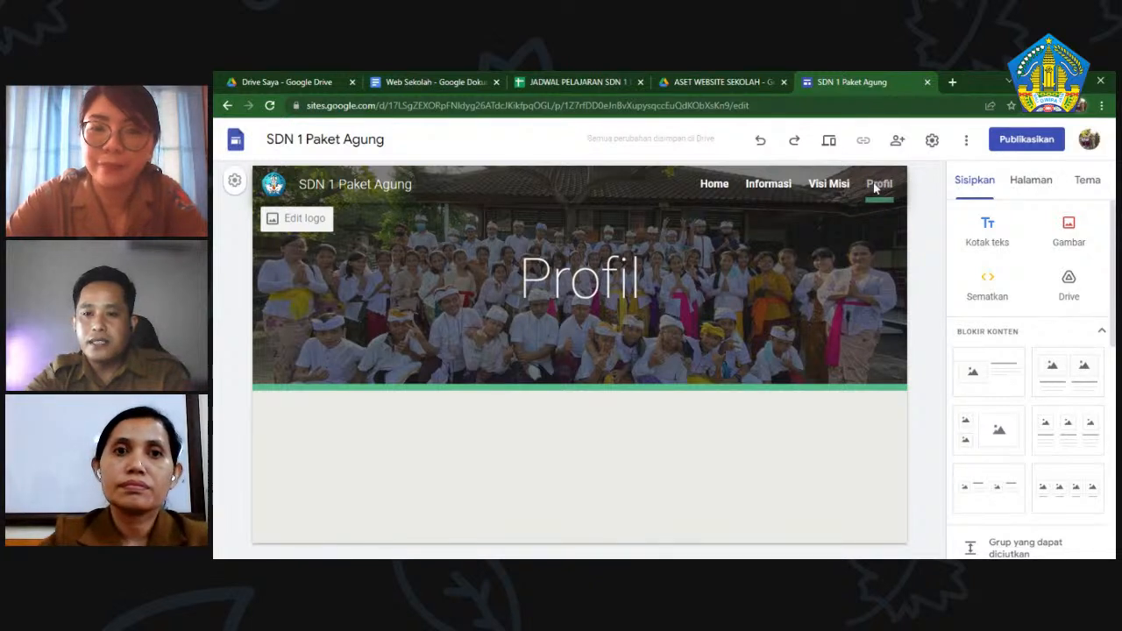
- Rename the Profil page as Kontak in its page properties
left_click(1024, 185)
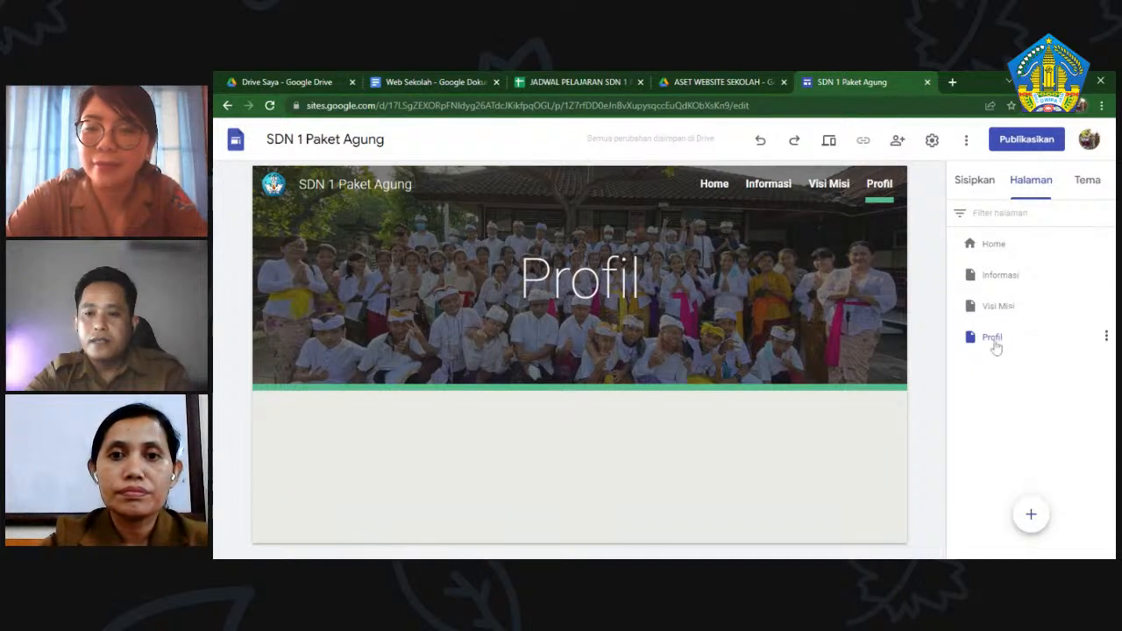
left_click(1106, 338)
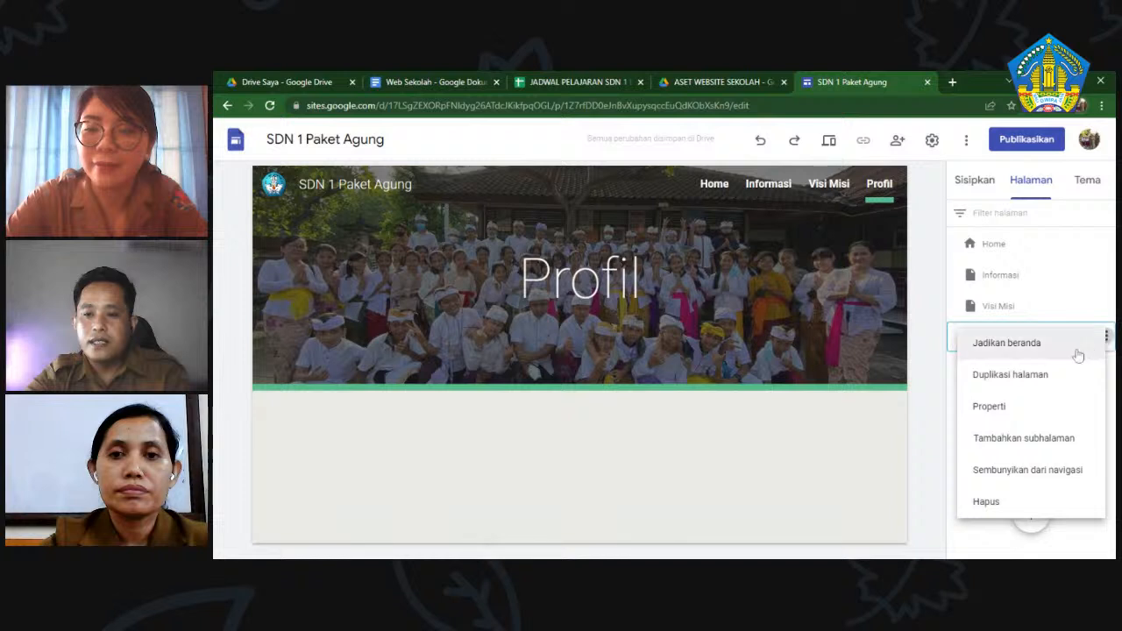
left_click(1005, 412)
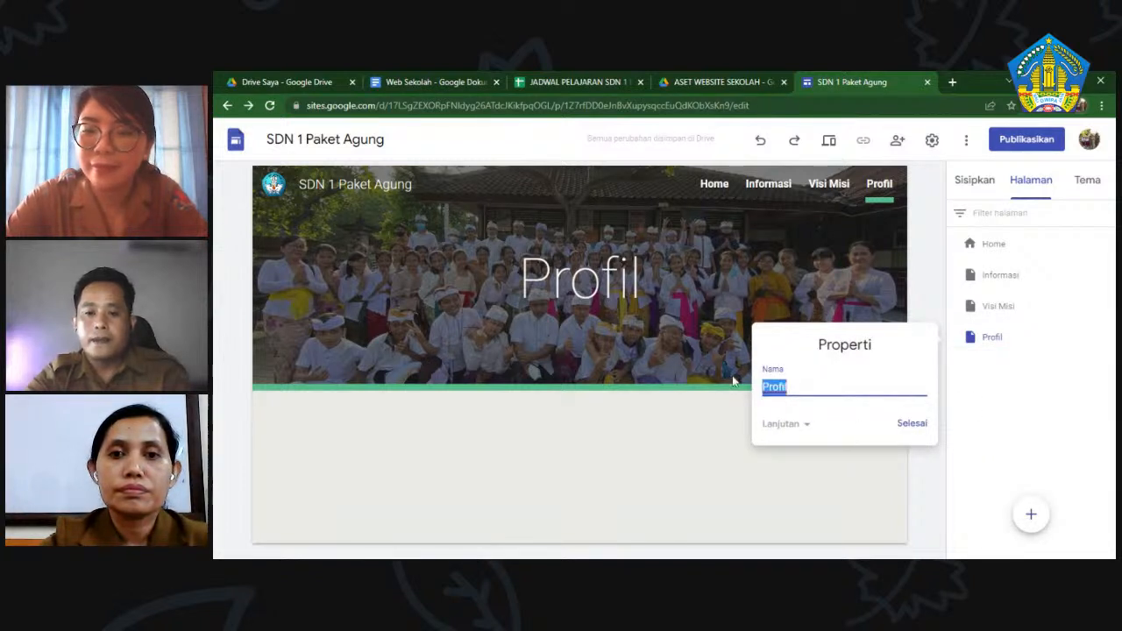
type("KOntak")
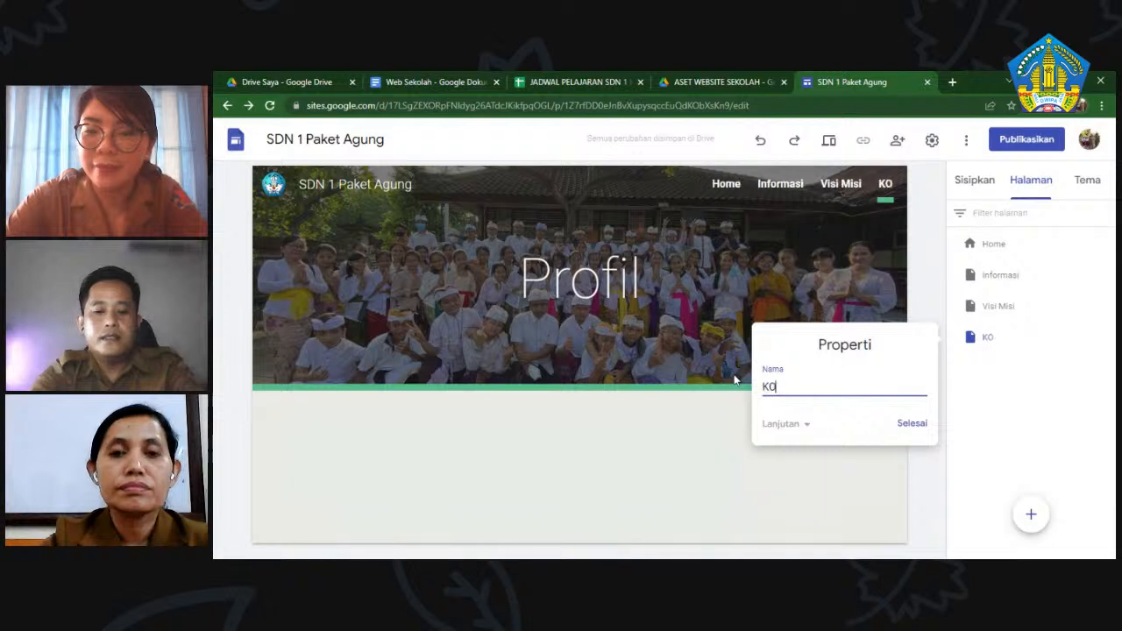
key("BackSpace")
key("BackSpace")
key("BackSpace")
key("BackSpace")
key("BackSpace")
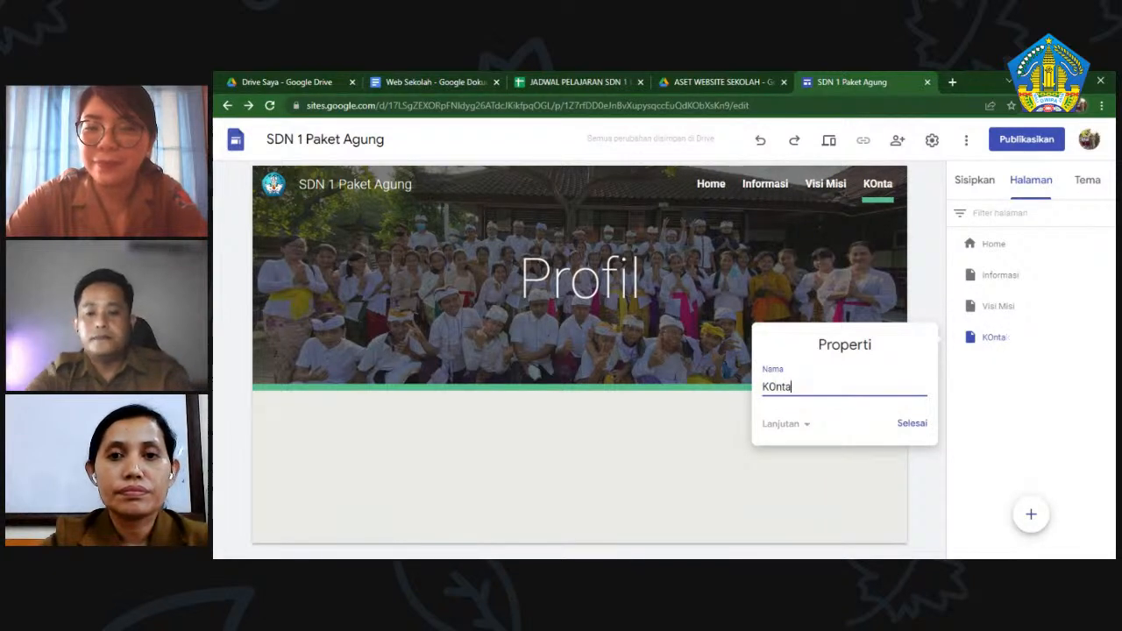
type("ontak")
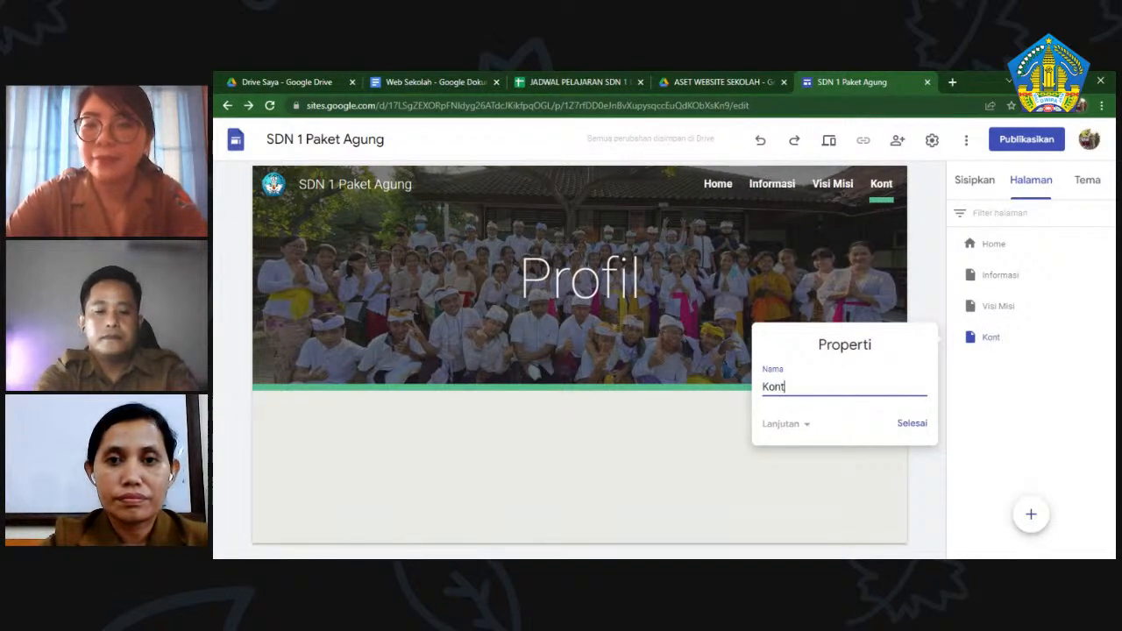
left_click(916, 424)
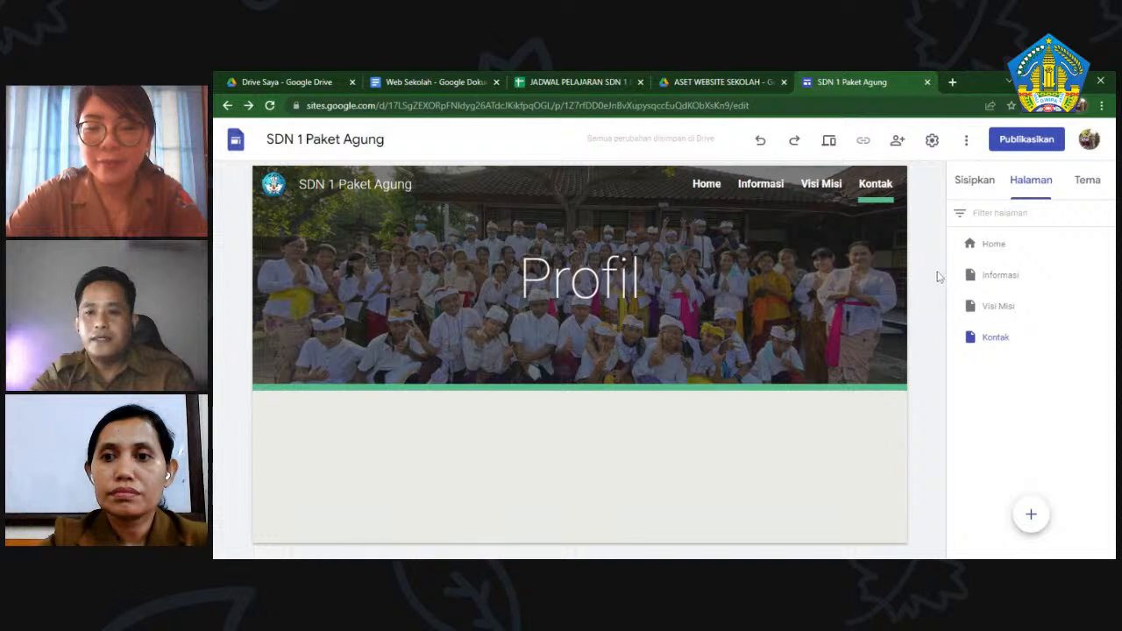
- Add a text box to the Kontak page and fill it with the contact details copied from the Web Sekolah document
left_click(971, 181)
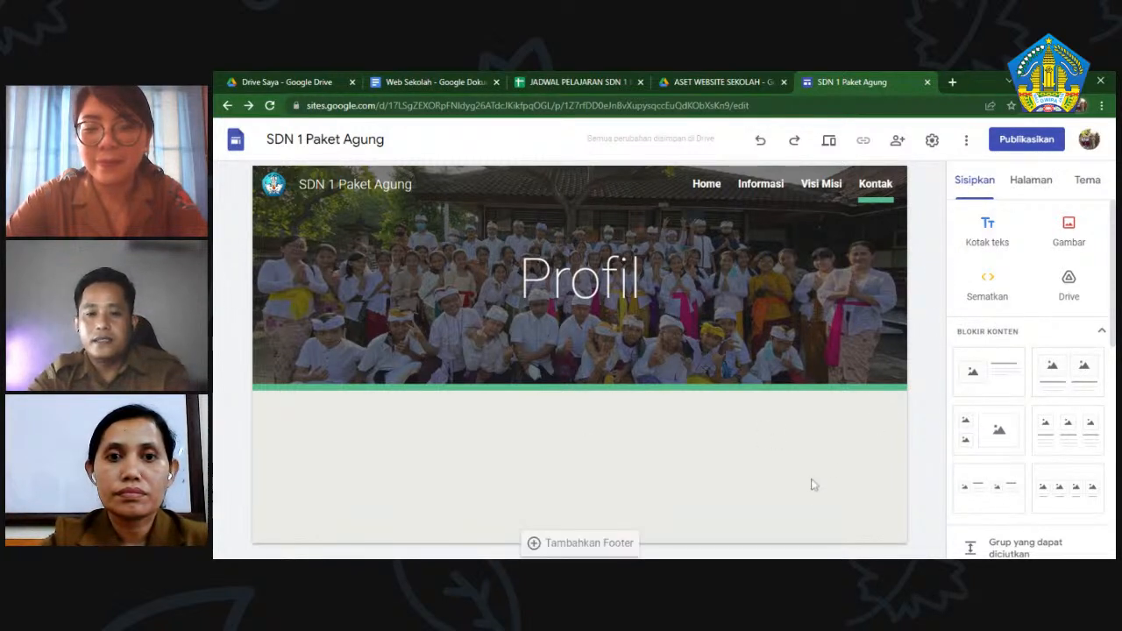
left_click(988, 228)
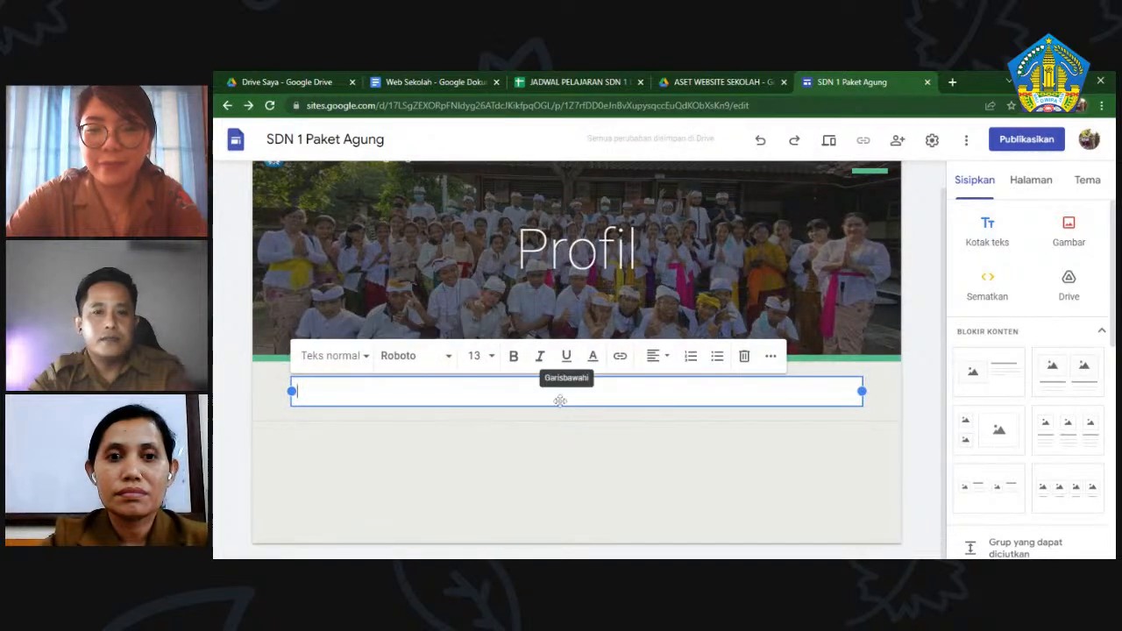
left_click(441, 81)
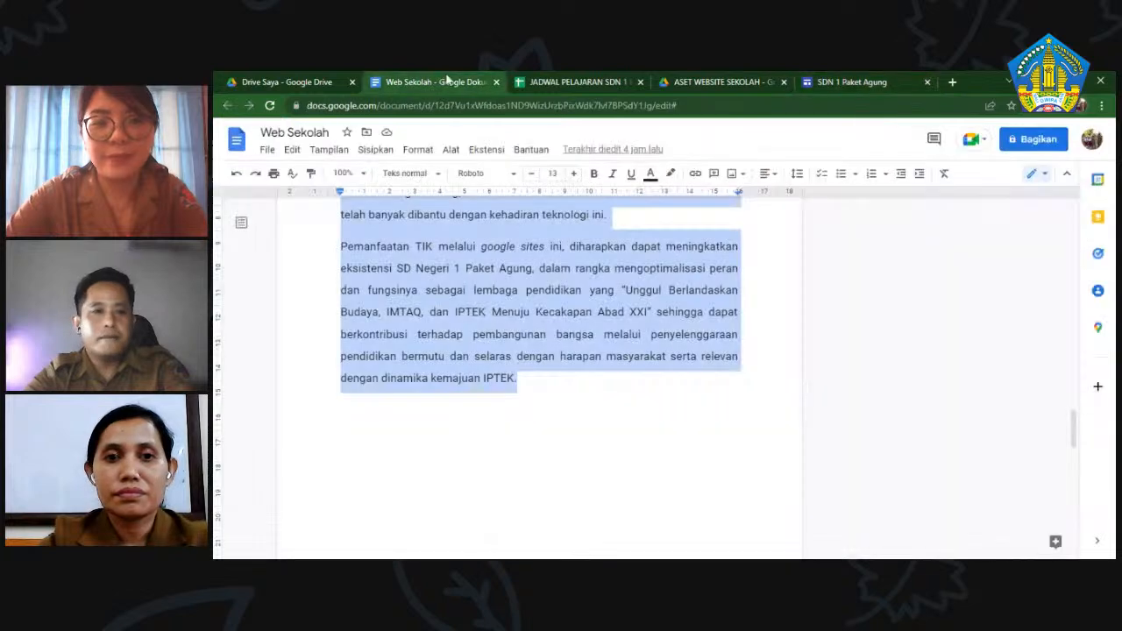
scroll(539, 377, "down", 10)
scroll(539, 377, "down", 5)
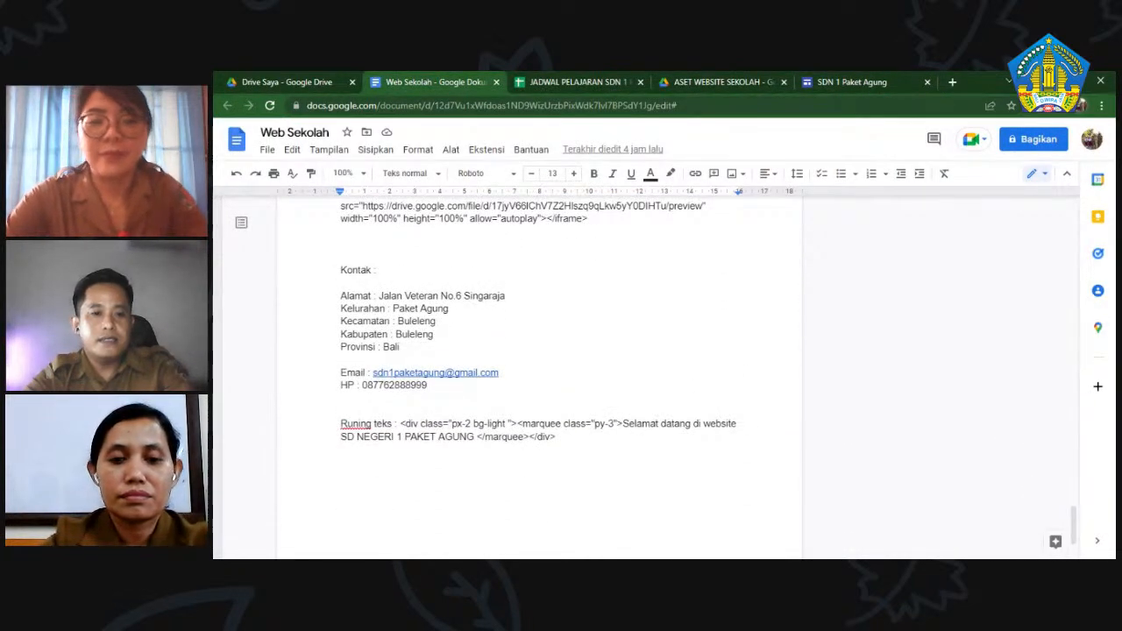
left_click_drag(340, 270, 427, 385)
key("ctrl+c")
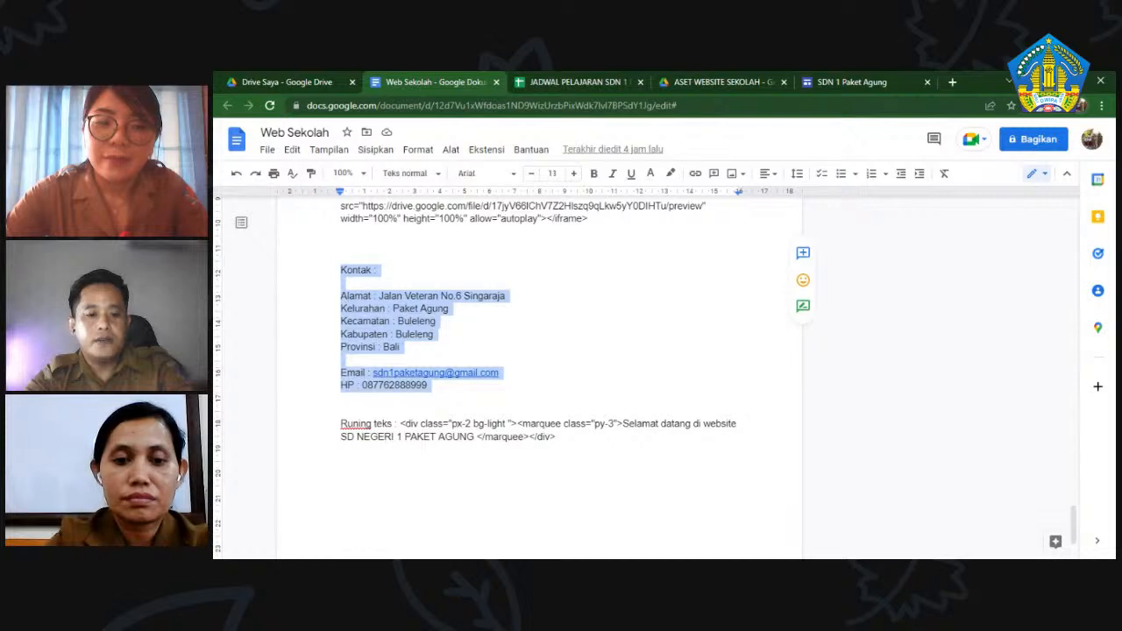
left_click(849, 82)
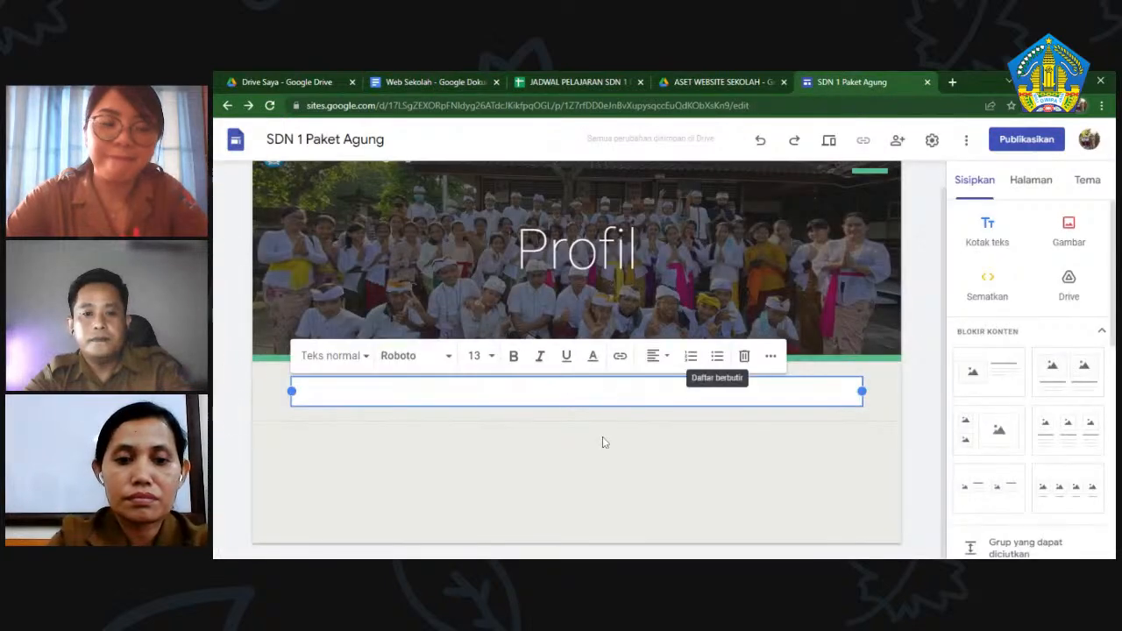
key("ctrl+v")
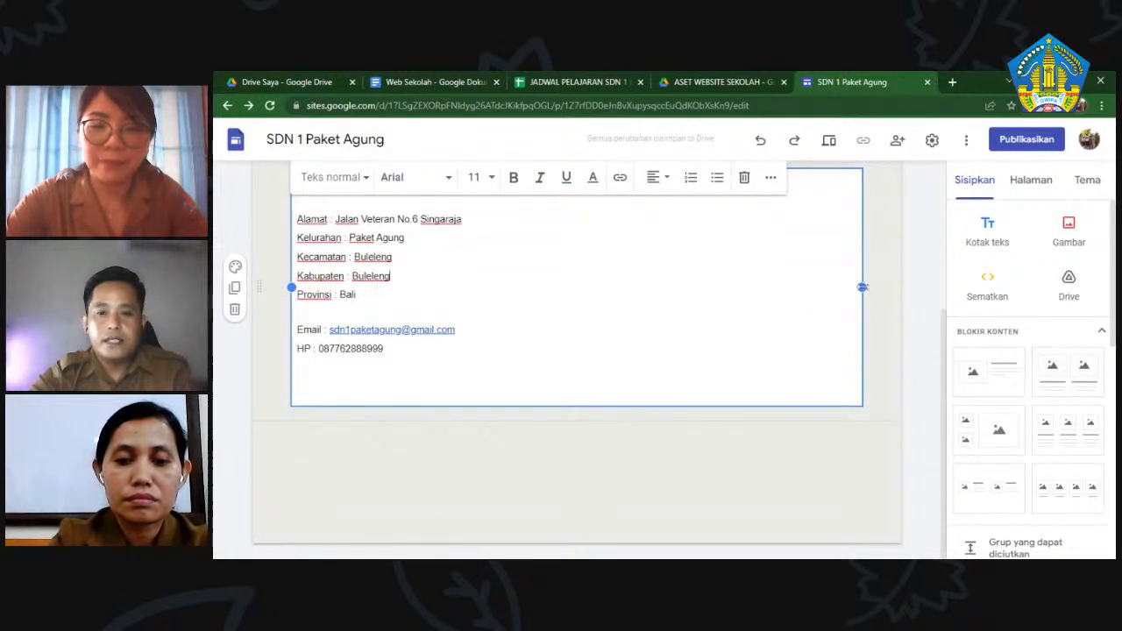
- Narrow the contact details text box to about two fifths of the content width, leaving the space beside it free
left_click_drag(862, 287, 530, 294)
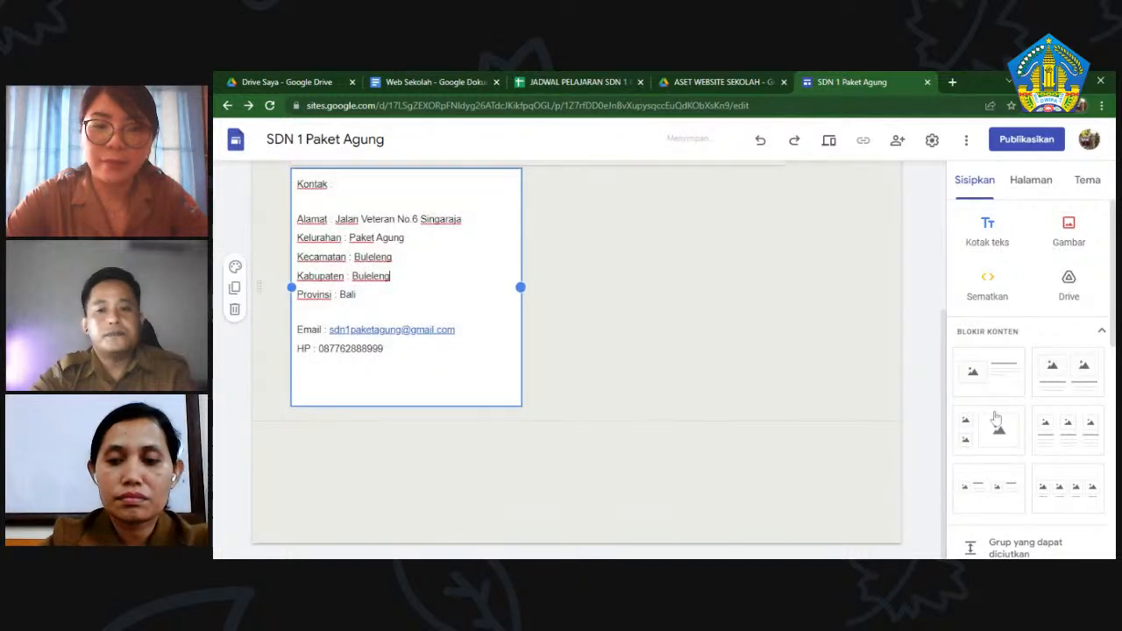
left_click(921, 357)
scroll(921, 357, "up", 2)
left_click(469, 412)
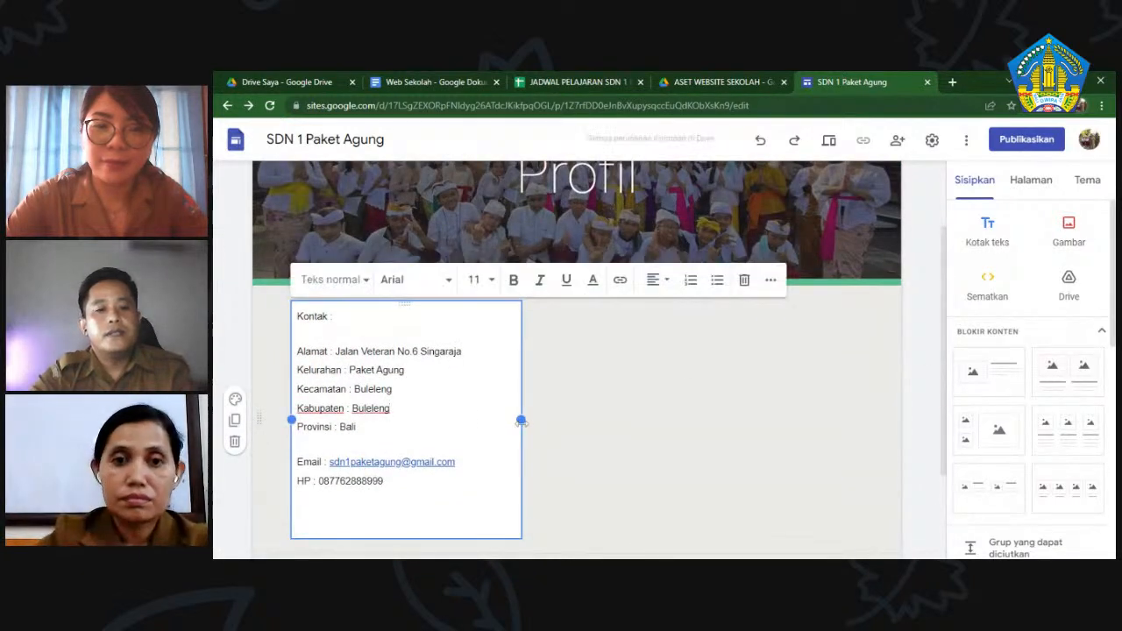
left_click_drag(520, 423, 528, 423)
left_click(920, 408)
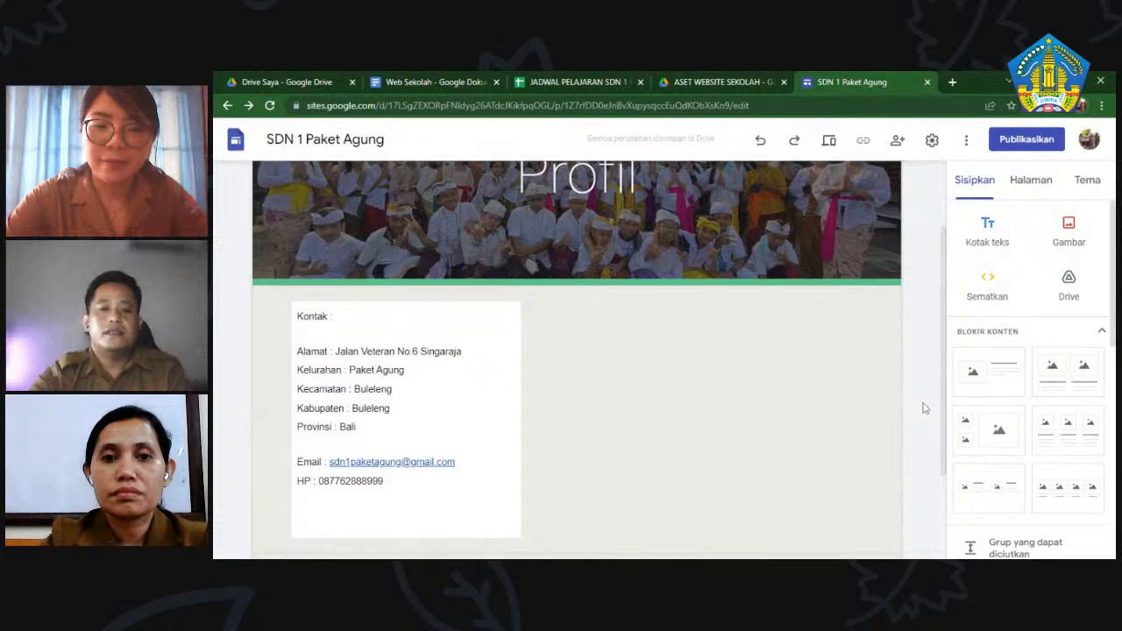
scroll(923, 408, "up", 1)
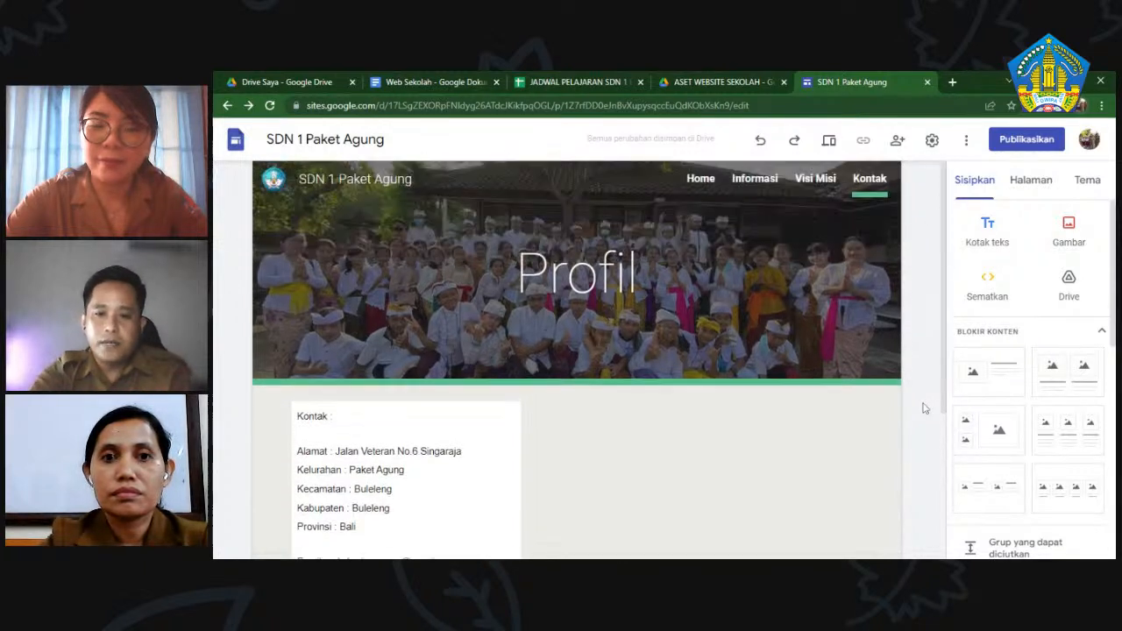
scroll(923, 407, "down", 2)
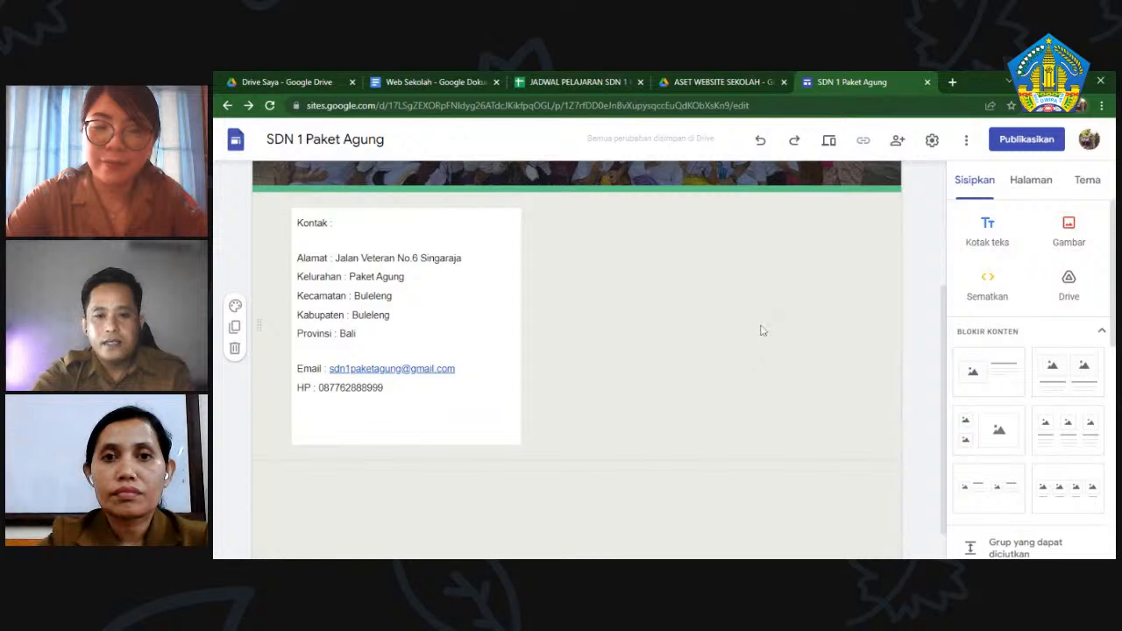
left_click(704, 328)
left_click(933, 279)
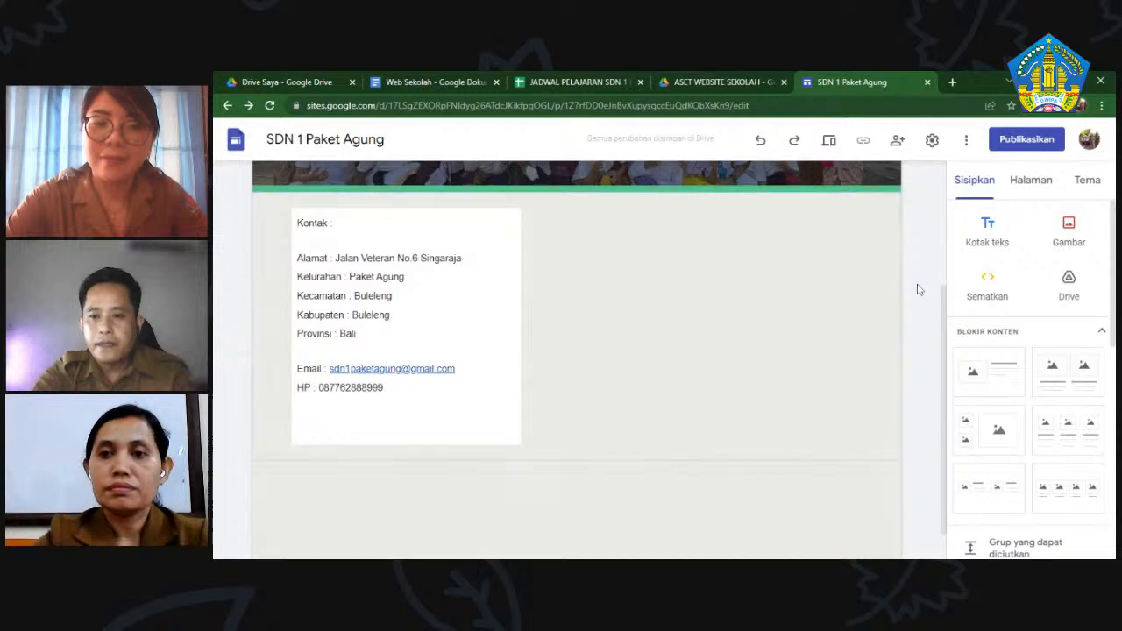
scroll(754, 307, "up", 3)
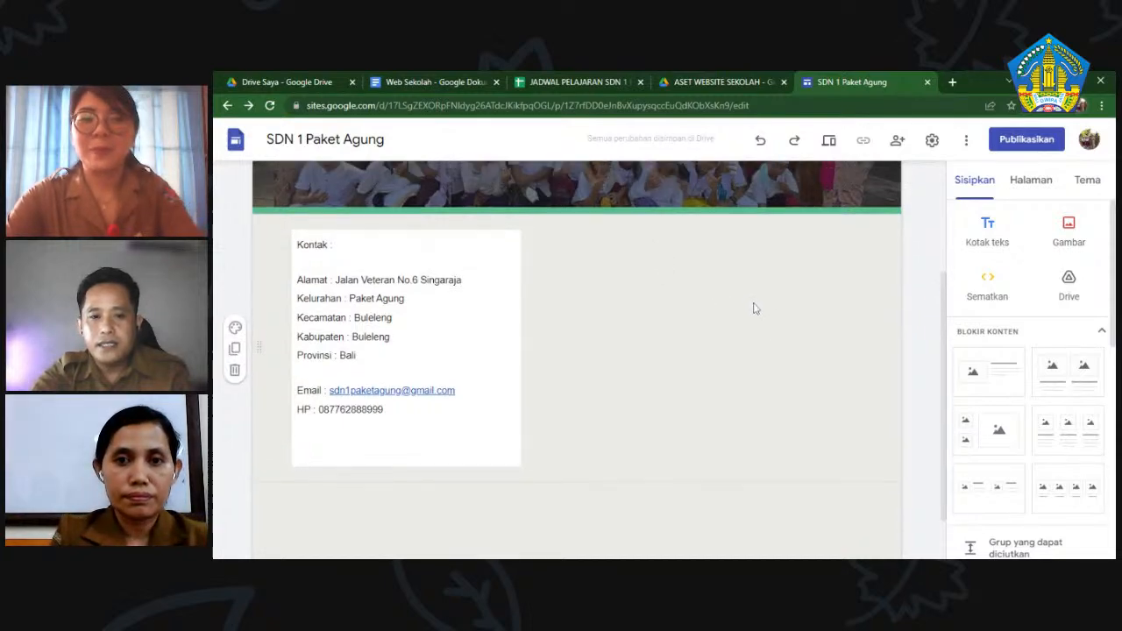
scroll(763, 311, "down", 3)
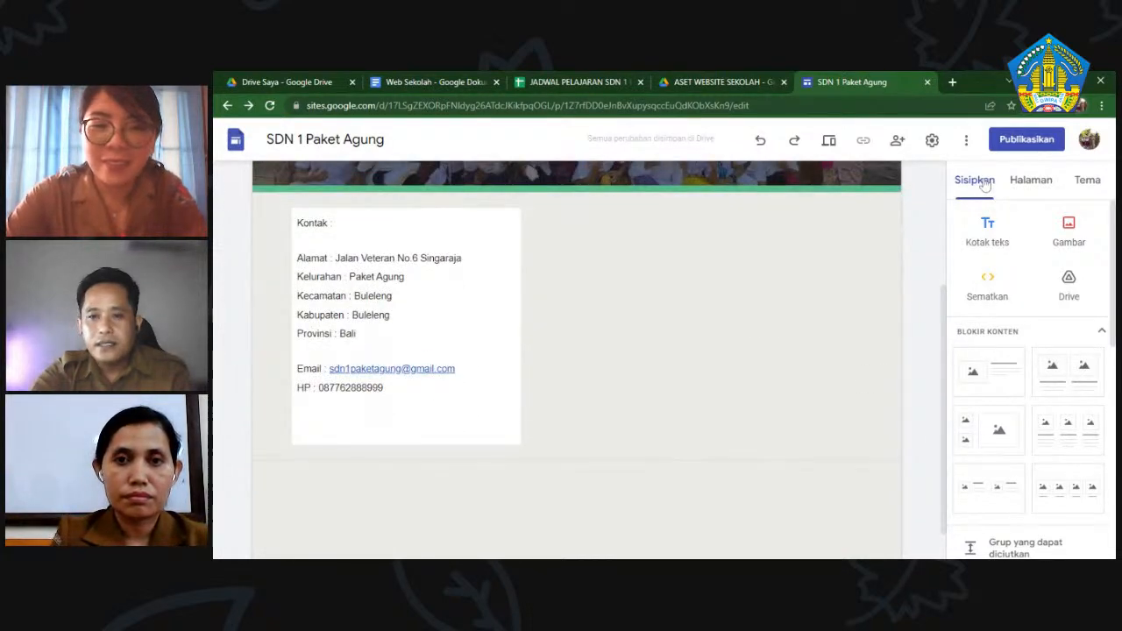
- Insert a map of the SD Negeri 1 Paket Agung location on Jalan Veteran into the Kontak page
left_click(984, 185)
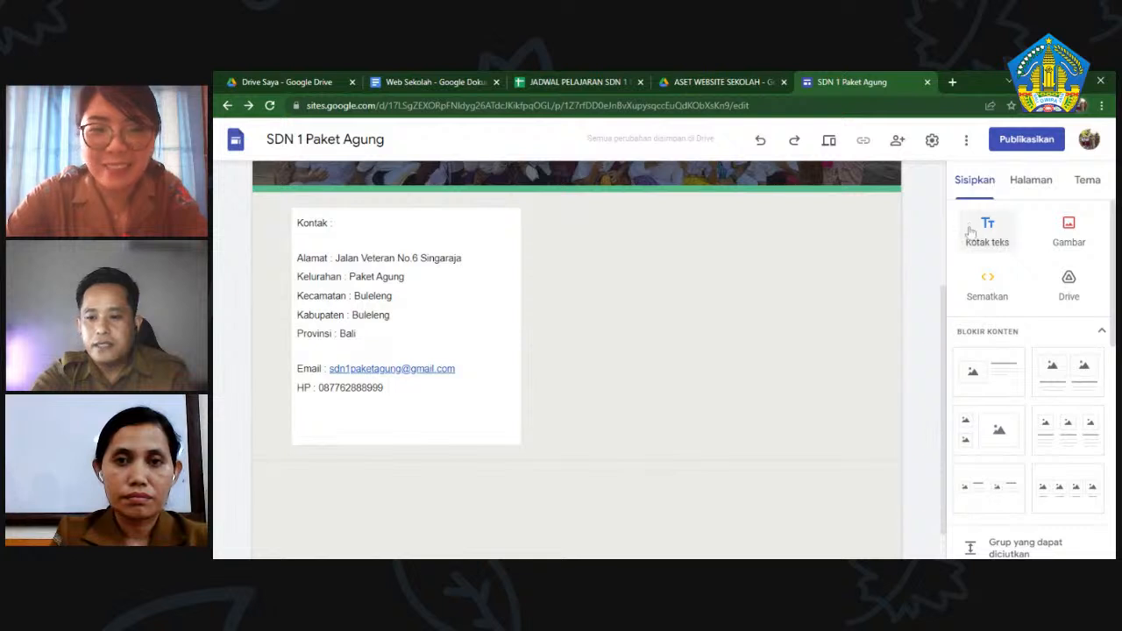
scroll(1026, 276, "down", 3)
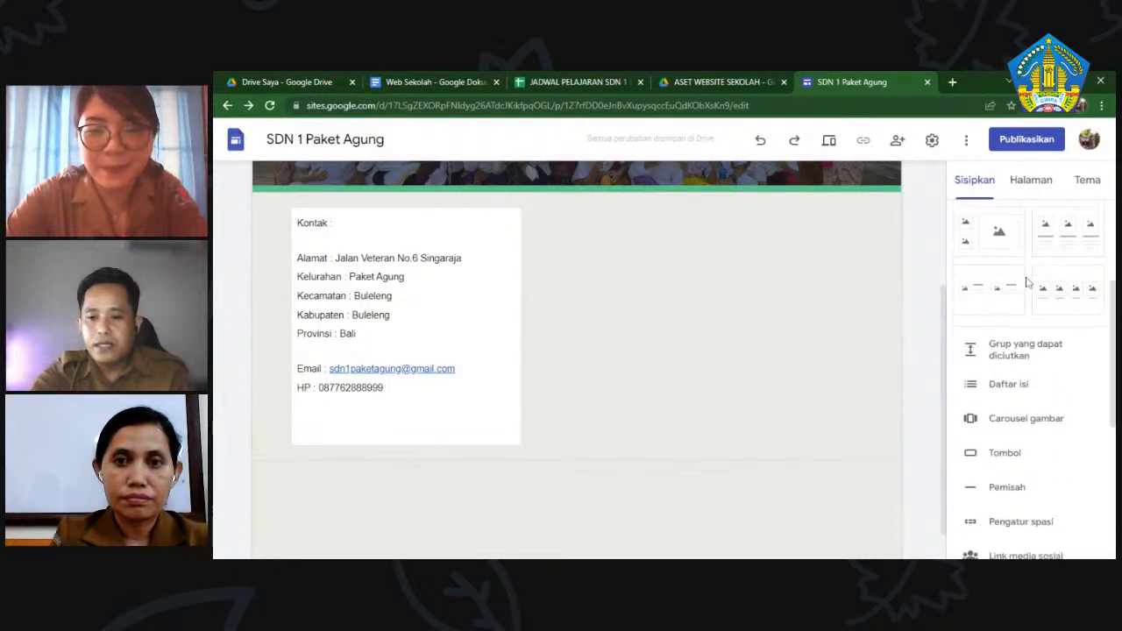
scroll(1025, 282, "down", 3)
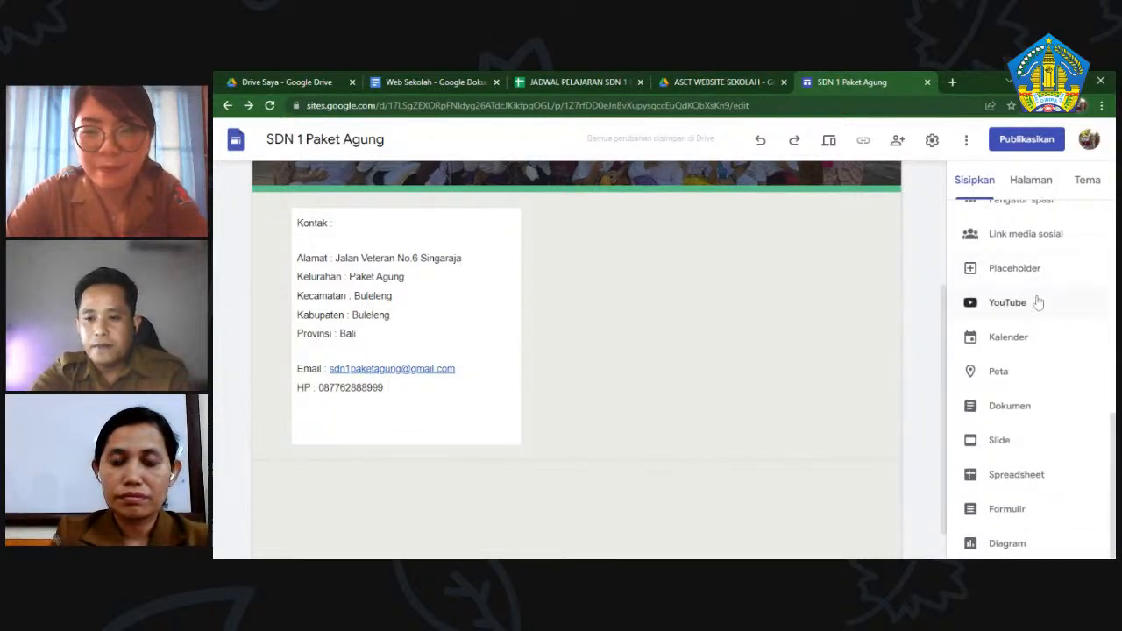
left_click(999, 372)
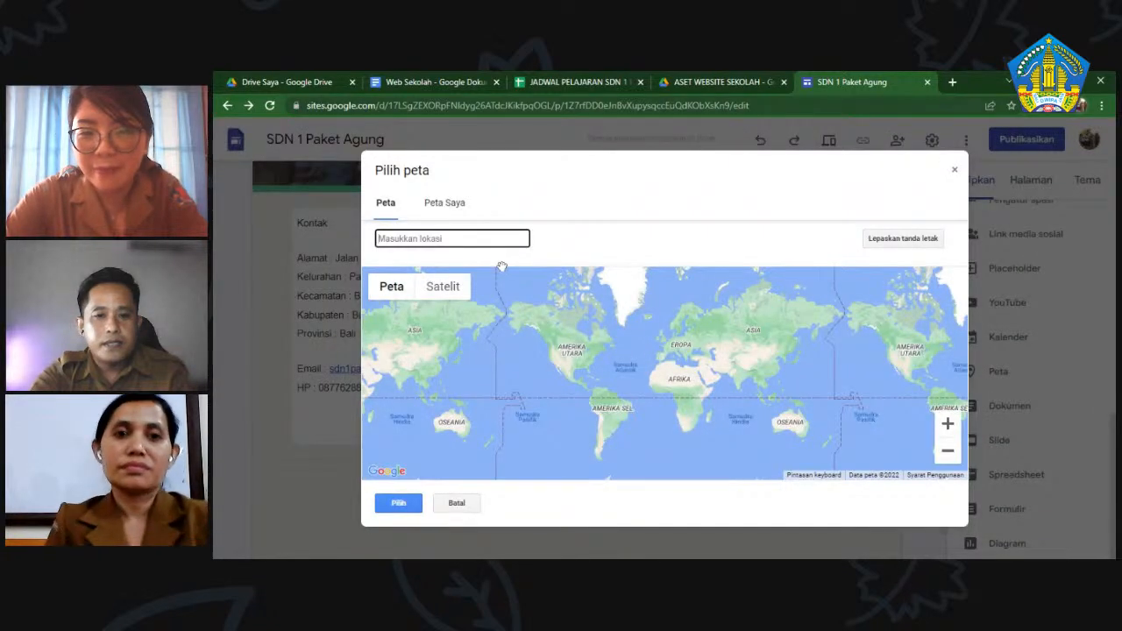
left_click(452, 212)
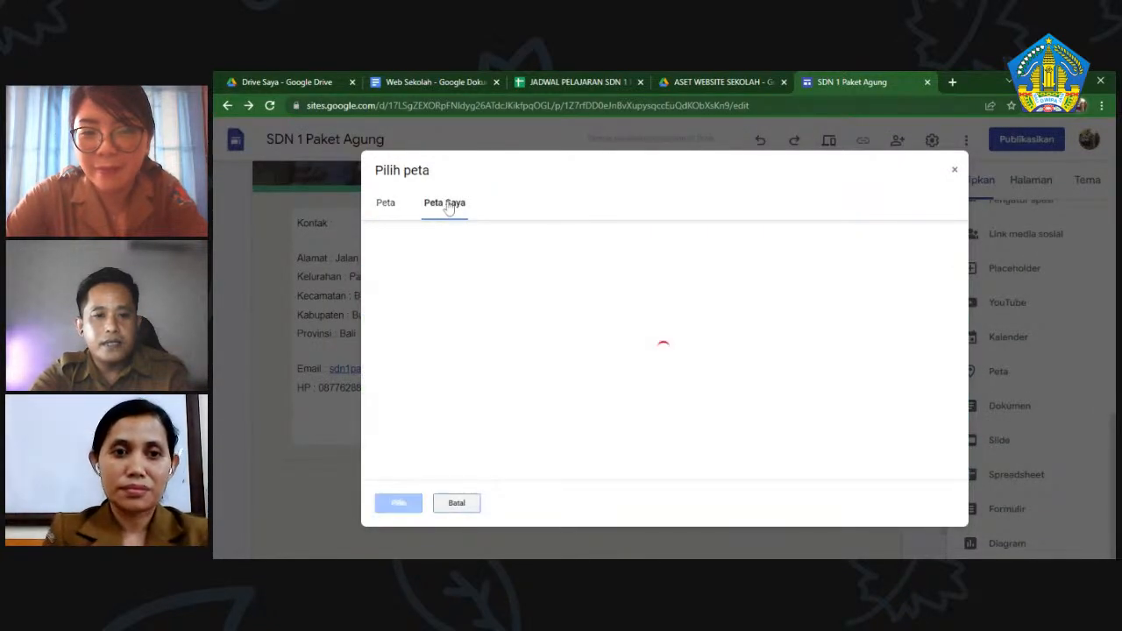
left_click(385, 206)
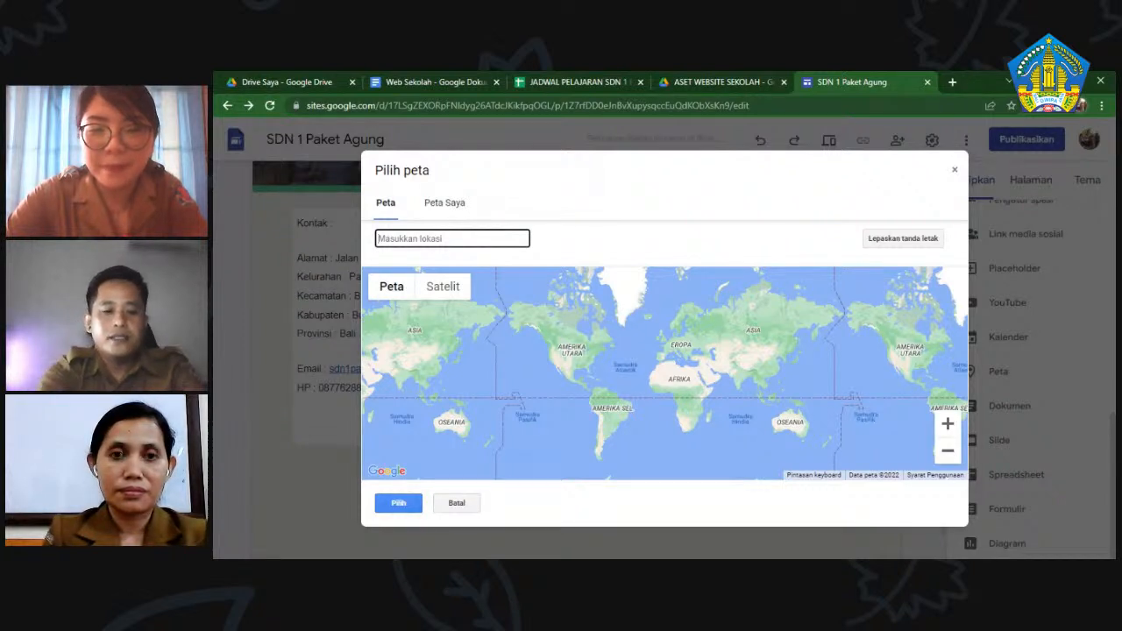
type("Sd ")
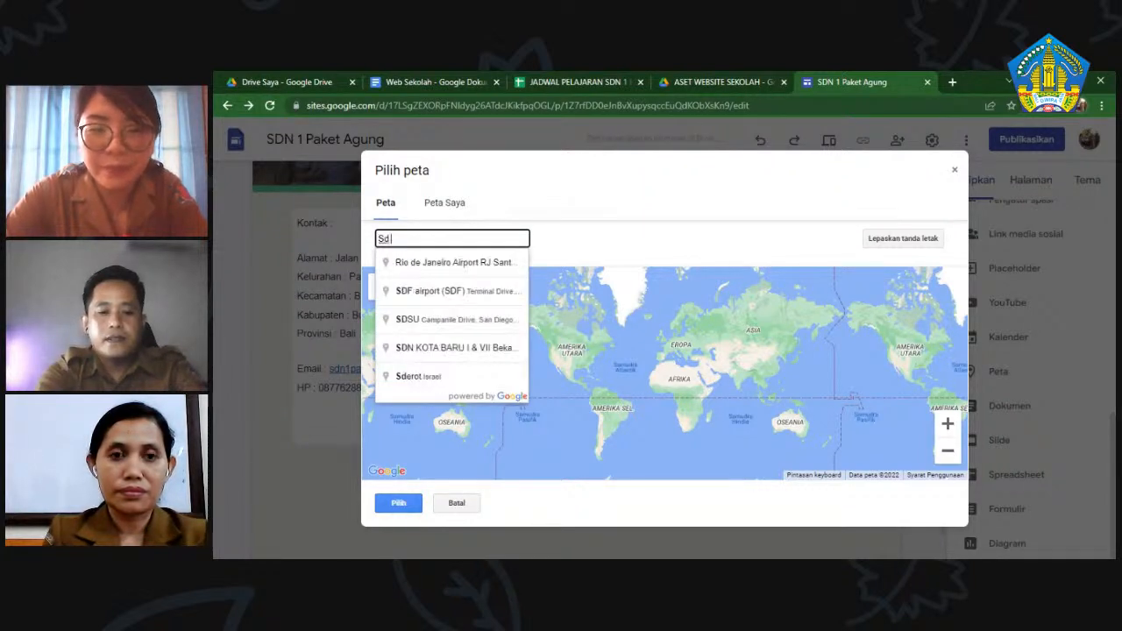
type("negeri 1 ")
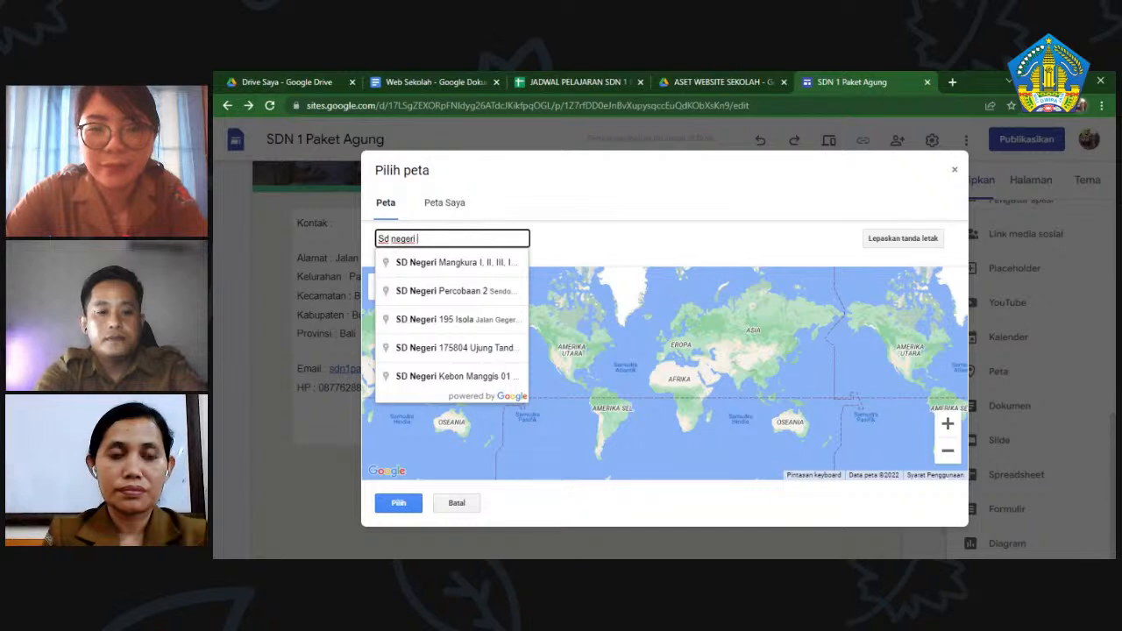
type("paket")
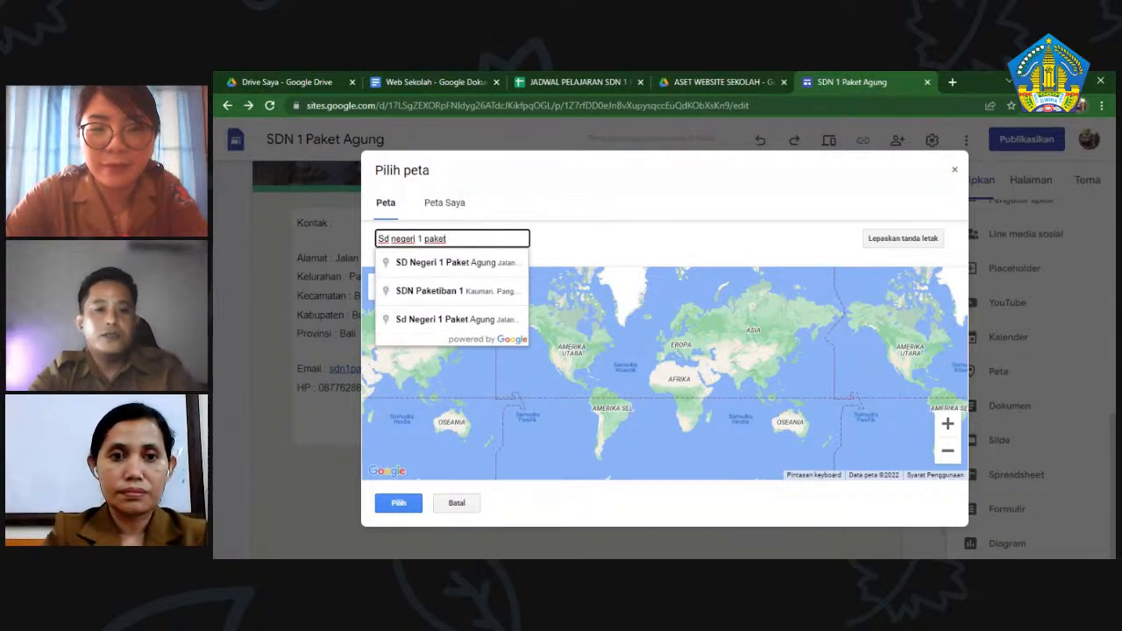
left_click(476, 263)
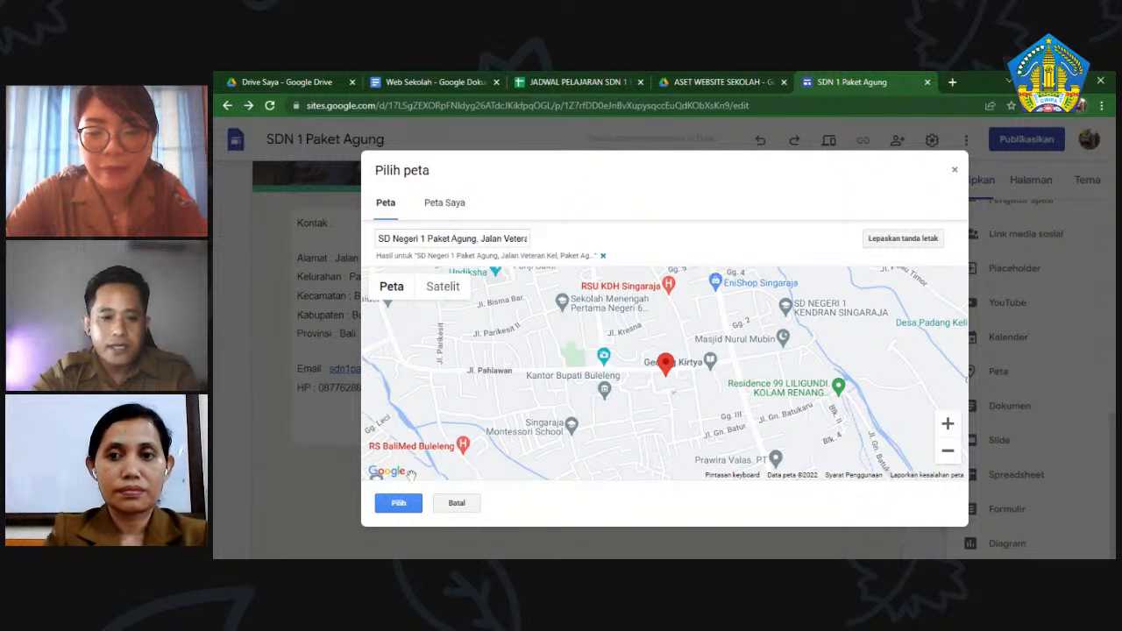
left_click(399, 503)
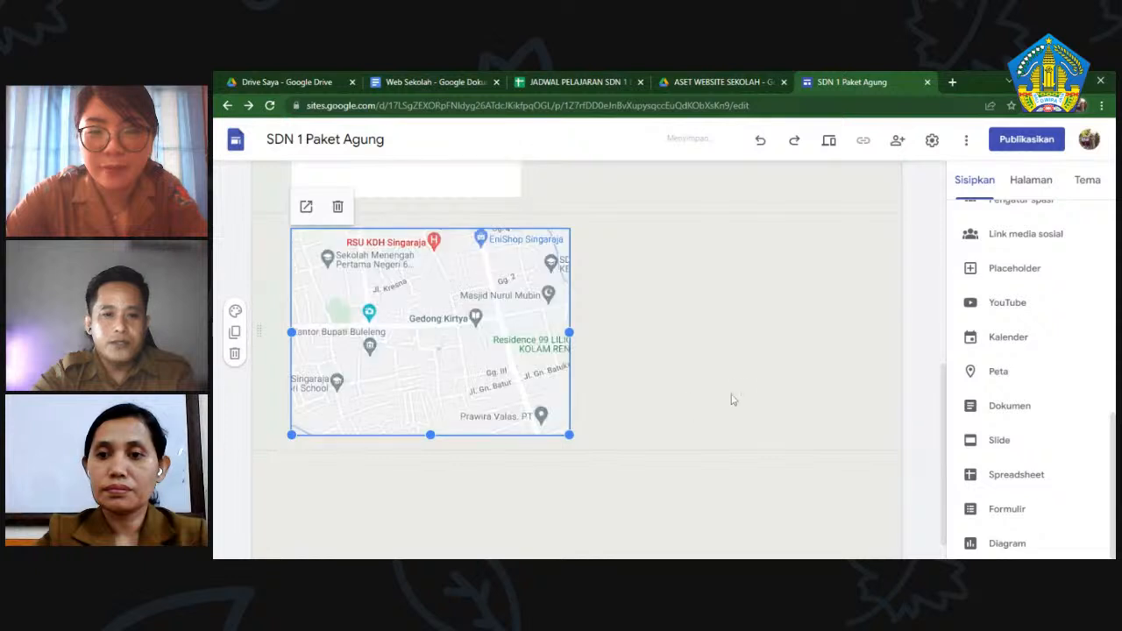
- Move the map up beside the contact details text box, aligned with the outer edge of the content area
scroll(736, 396, "up", 2)
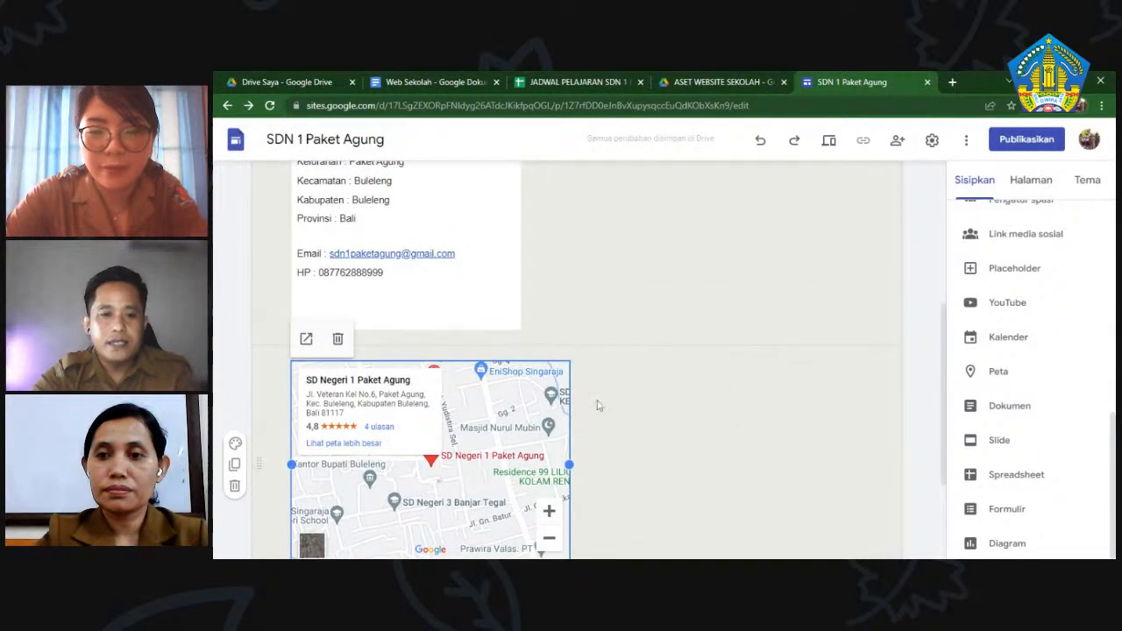
scroll(605, 397, "up", 2)
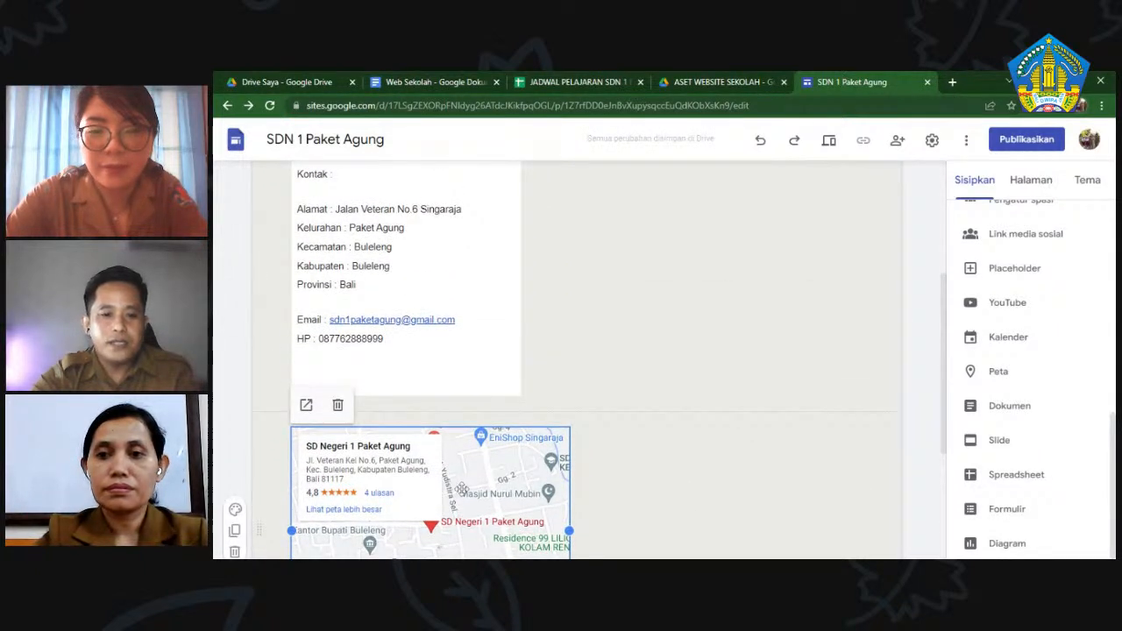
left_click_drag(394, 482, 692, 440)
scroll(691, 440, "down", 3)
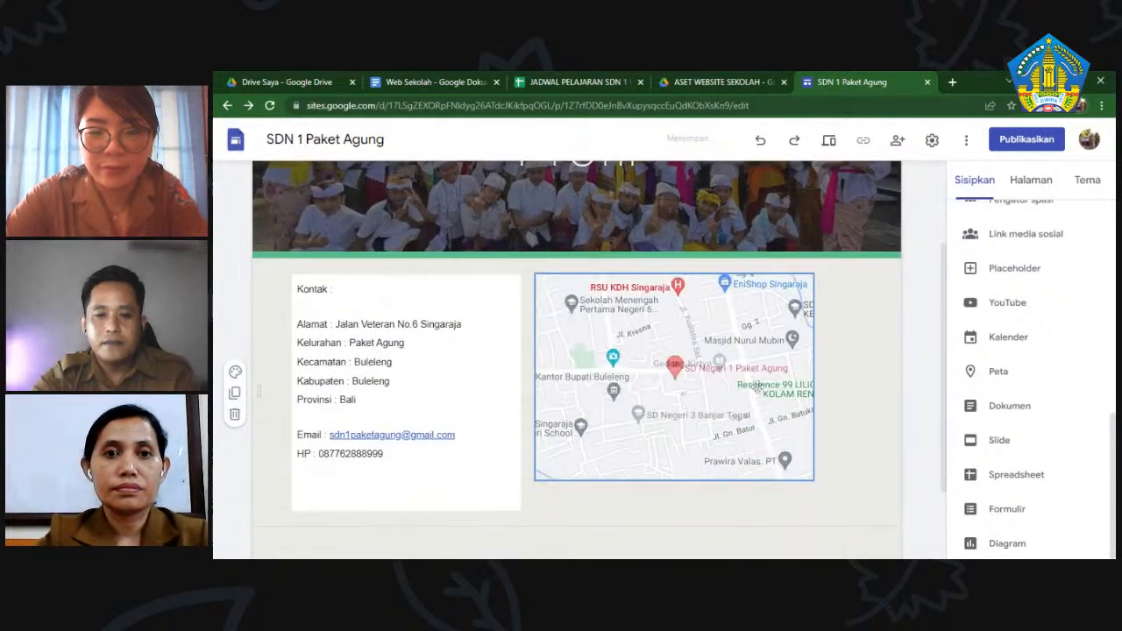
mouse_move(758, 387)
left_mouse_down()
mouse_move(752, 394)
mouse_move(771, 393)
mouse_move(746, 391)
left_mouse_up()
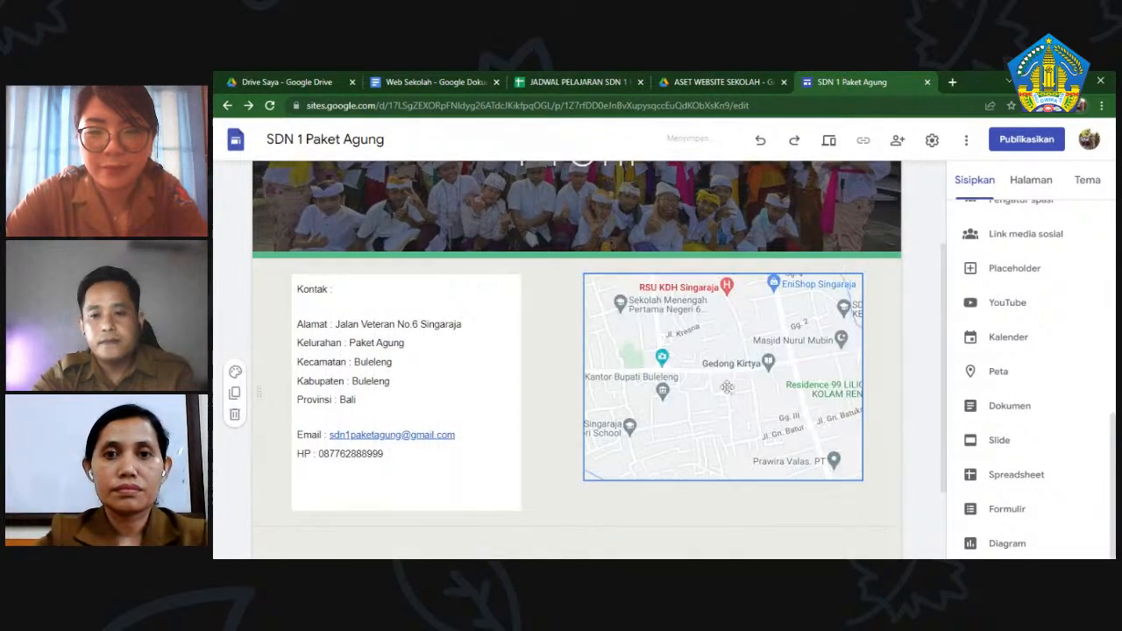
- Widen the contact details text box to half the content width and lengthen the map to match its height
left_click(517, 391)
left_click_drag(519, 392, 547, 391)
left_click(852, 471)
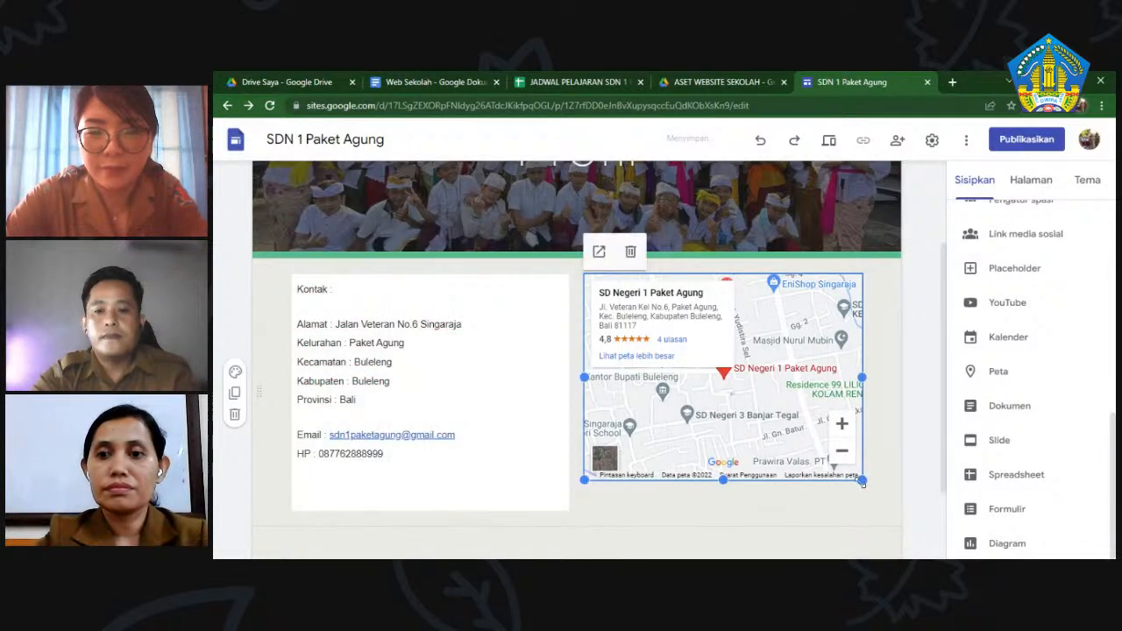
left_click_drag(863, 481, 862, 509)
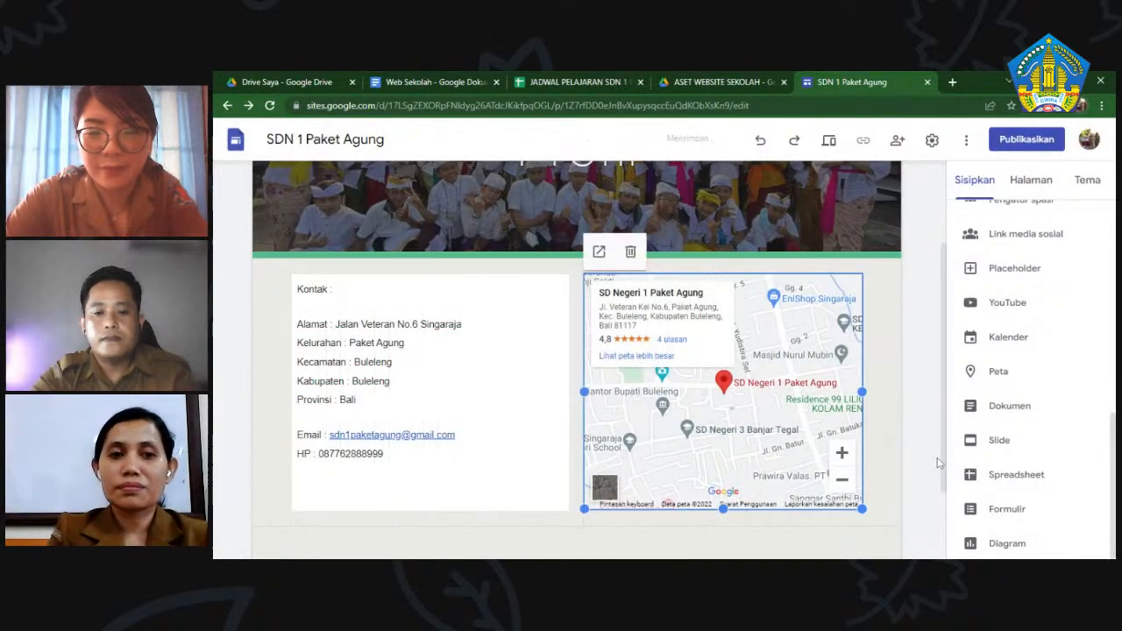
left_click(922, 454)
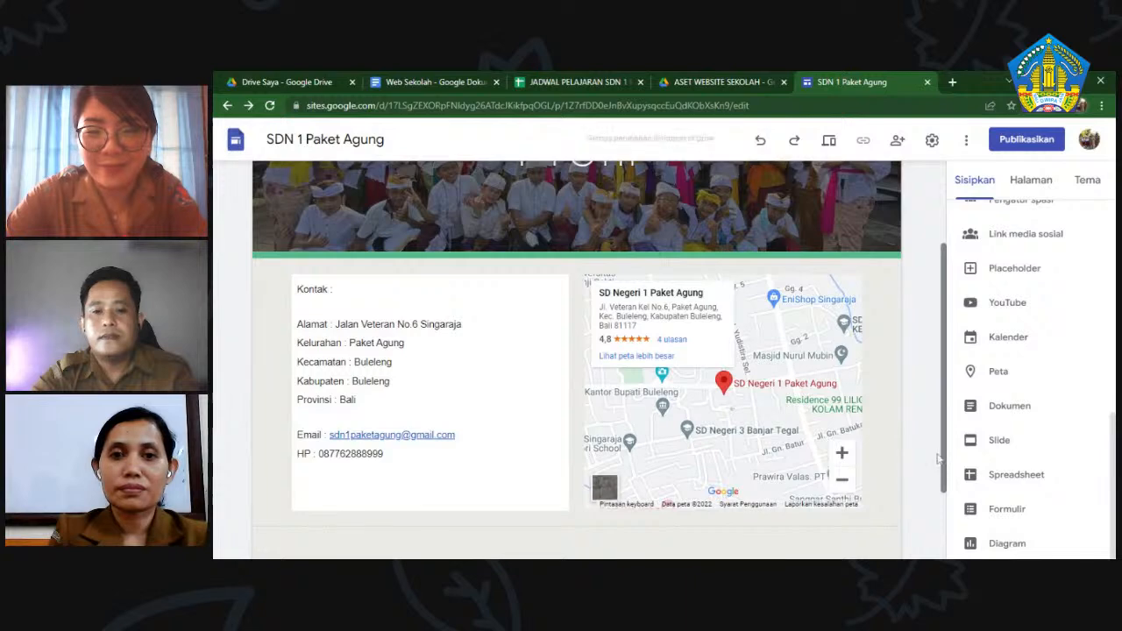
- Replace the header title Profil with Kontak
scroll(916, 425, "up", 2)
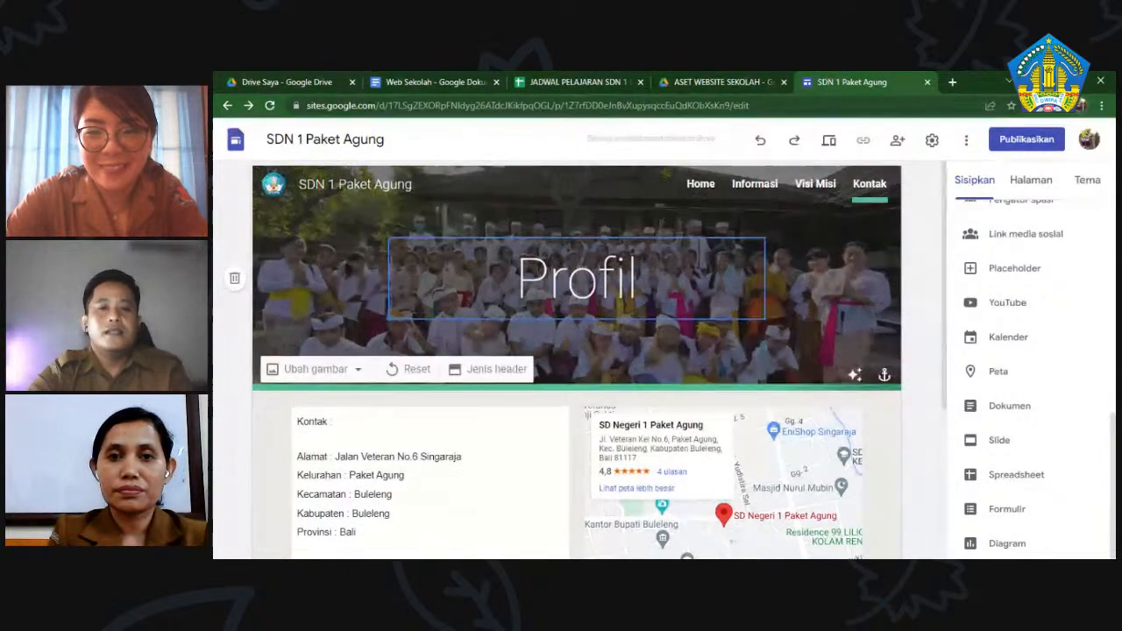
left_click(638, 279)
left_click(567, 279)
left_click_drag(517, 279, 638, 279)
type("KOntak")
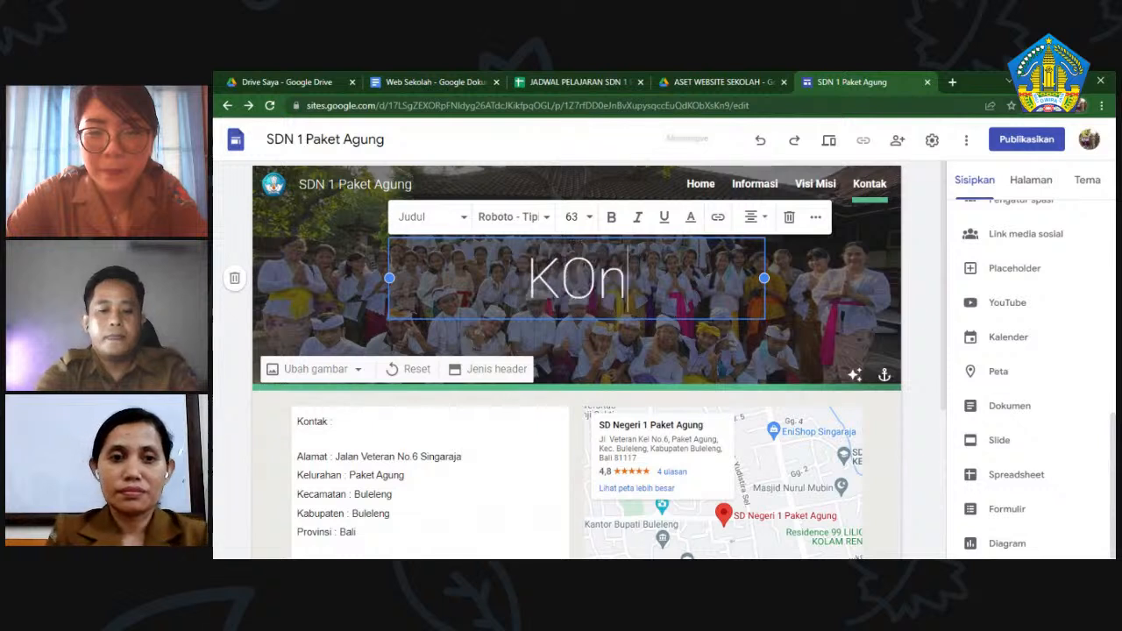
key("BackSpace")
key("BackSpace")
key("BackSpace")
key("BackSpace")
key("BackSpace")
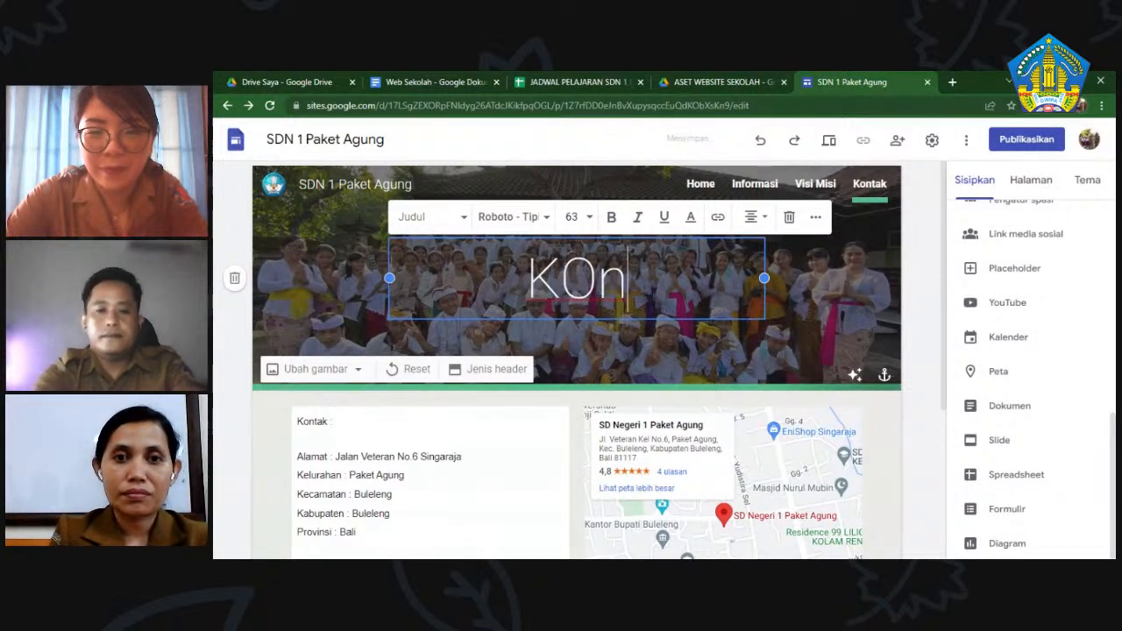
type("ontak")
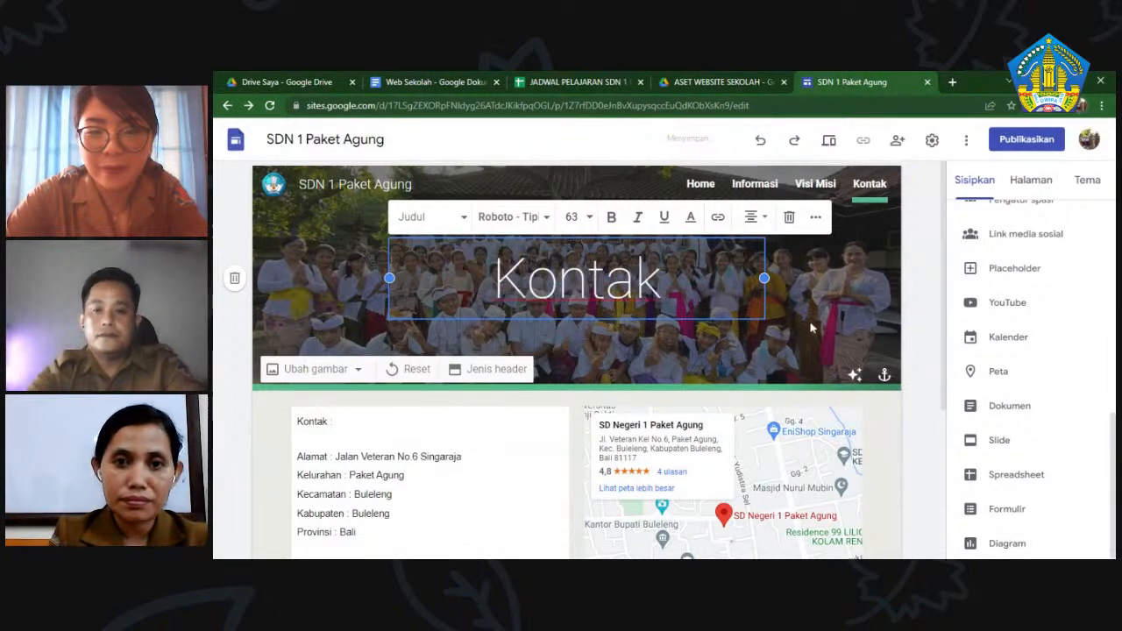
left_click(933, 305)
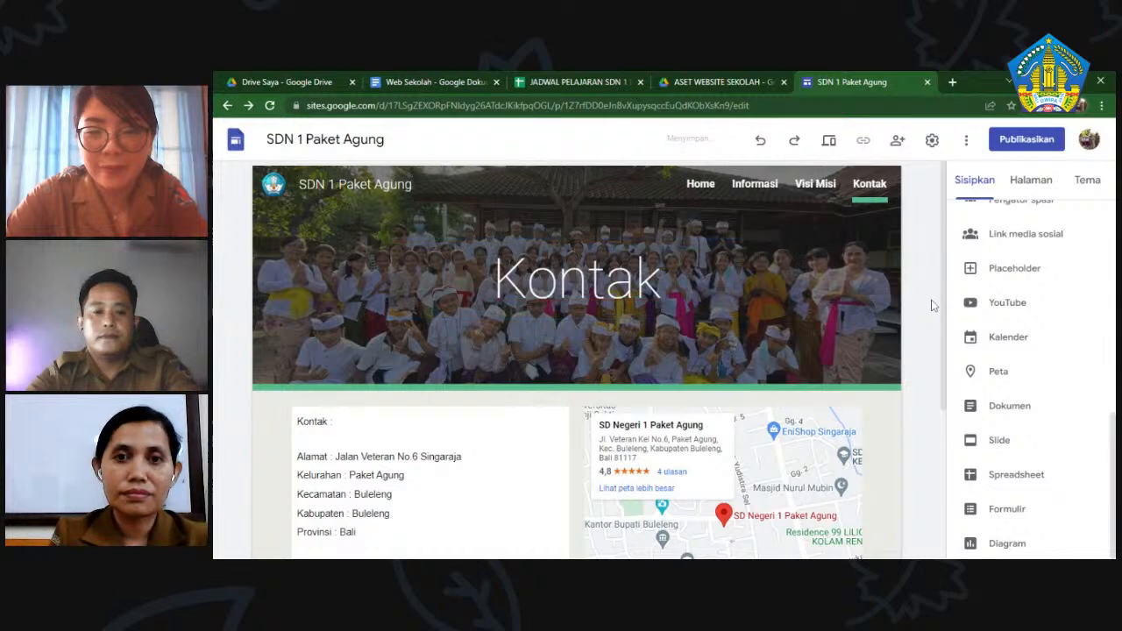
- Look over the Kontak page, and open the Informasi page to examine its Informasi PPDB and Jadwal Pelajaran cards
scroll(578, 359, "down", 1)
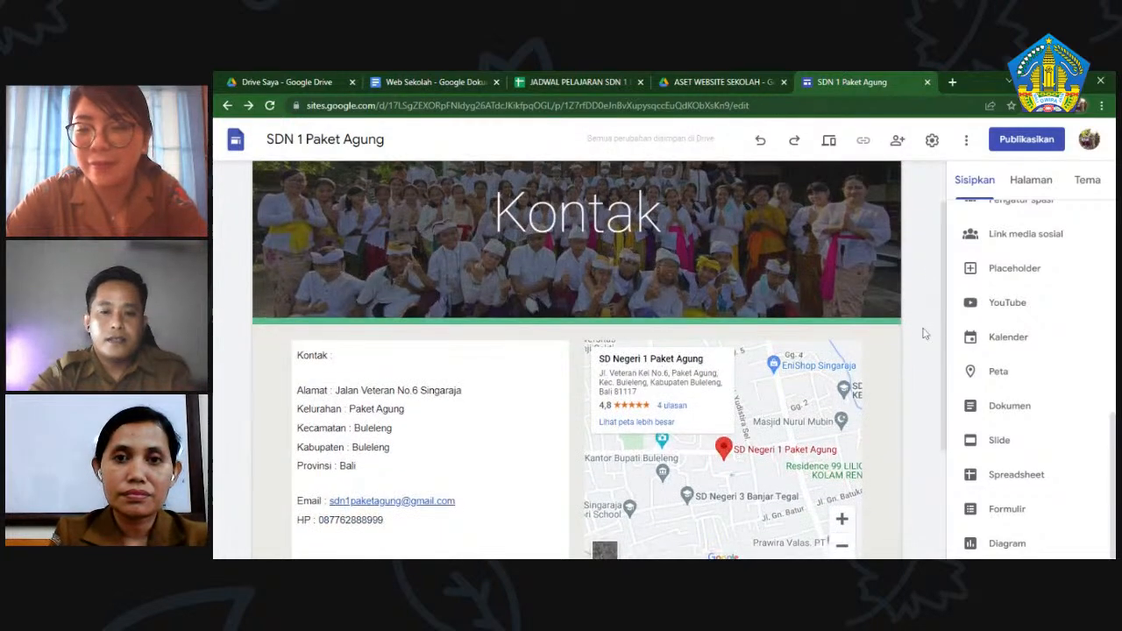
scroll(578, 359, "down", 2)
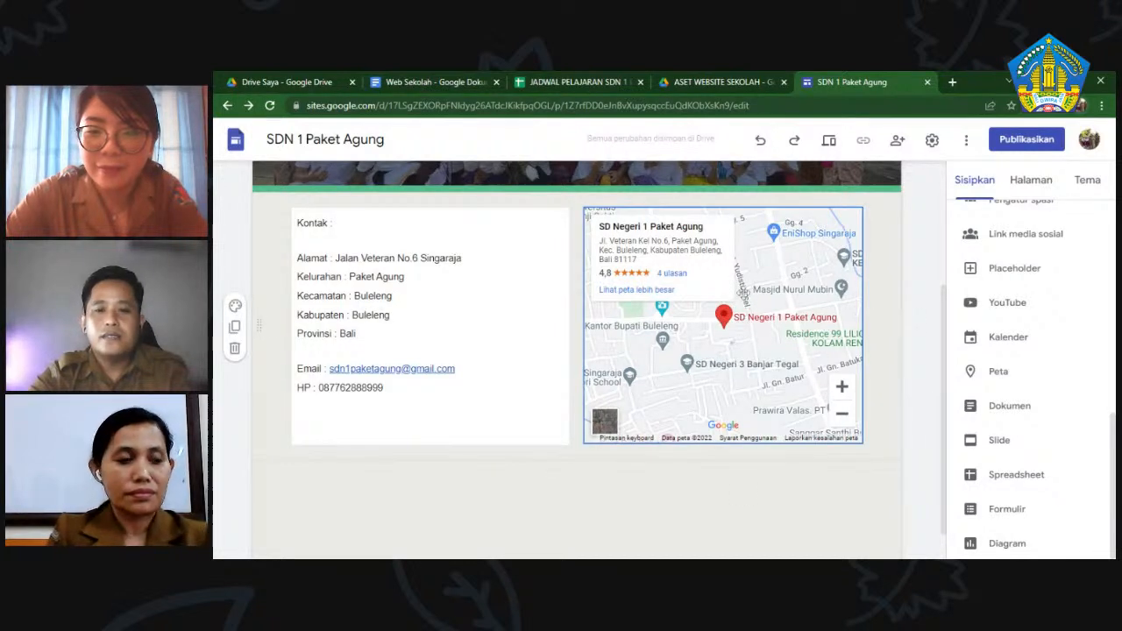
scroll(896, 328, "up", 3)
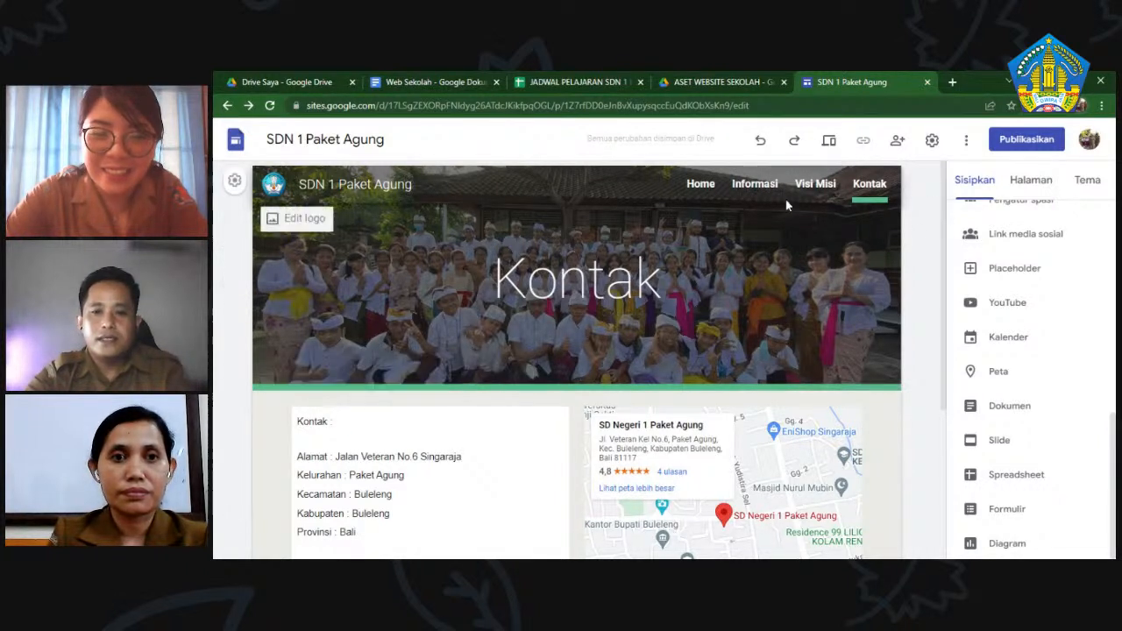
left_click(755, 185)
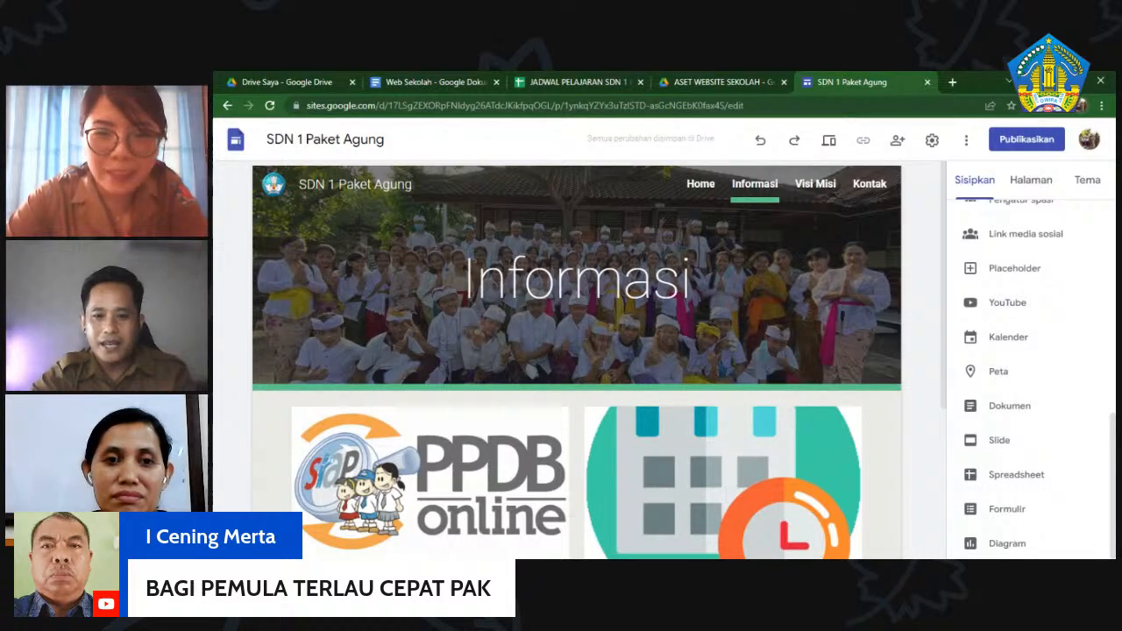
scroll(921, 316, "down", 3)
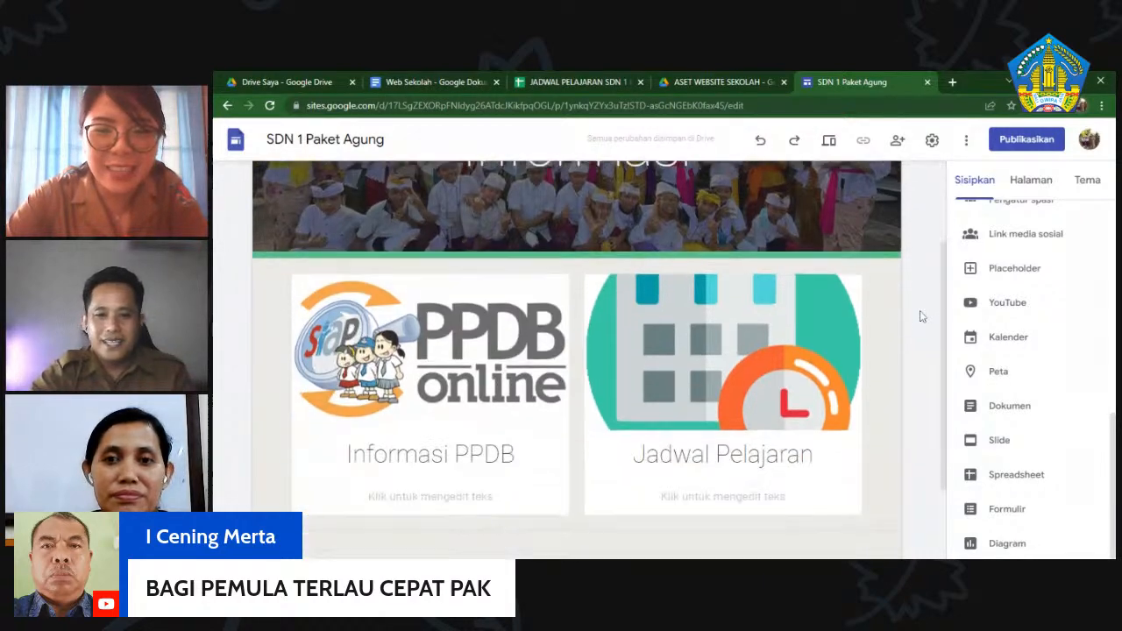
scroll(922, 316, "up", 3)
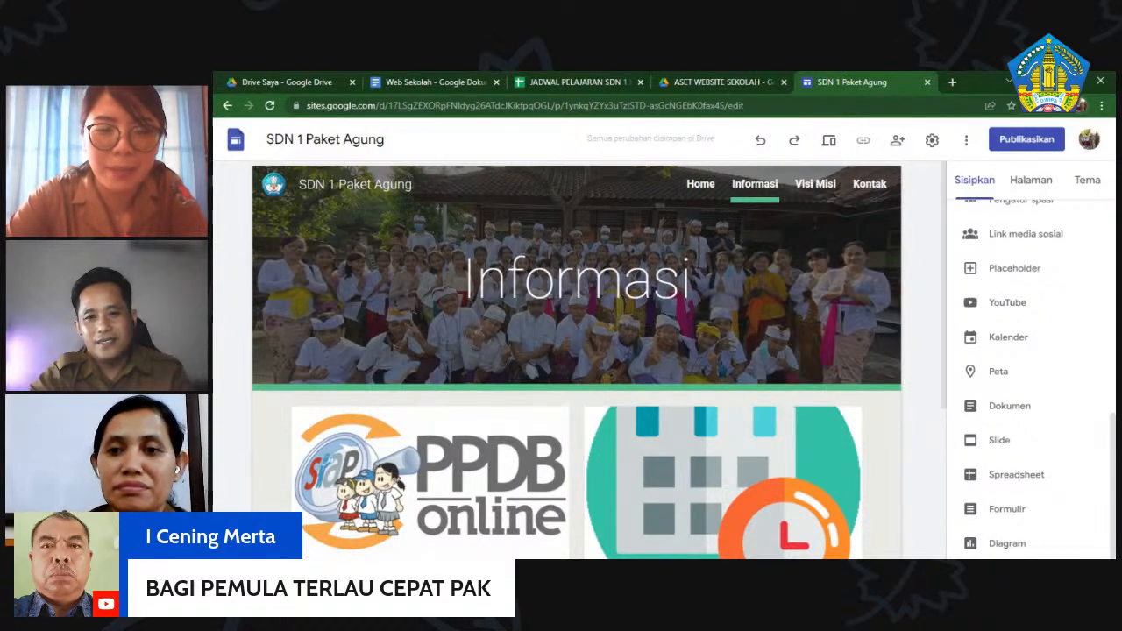
scroll(917, 315, "down", 2)
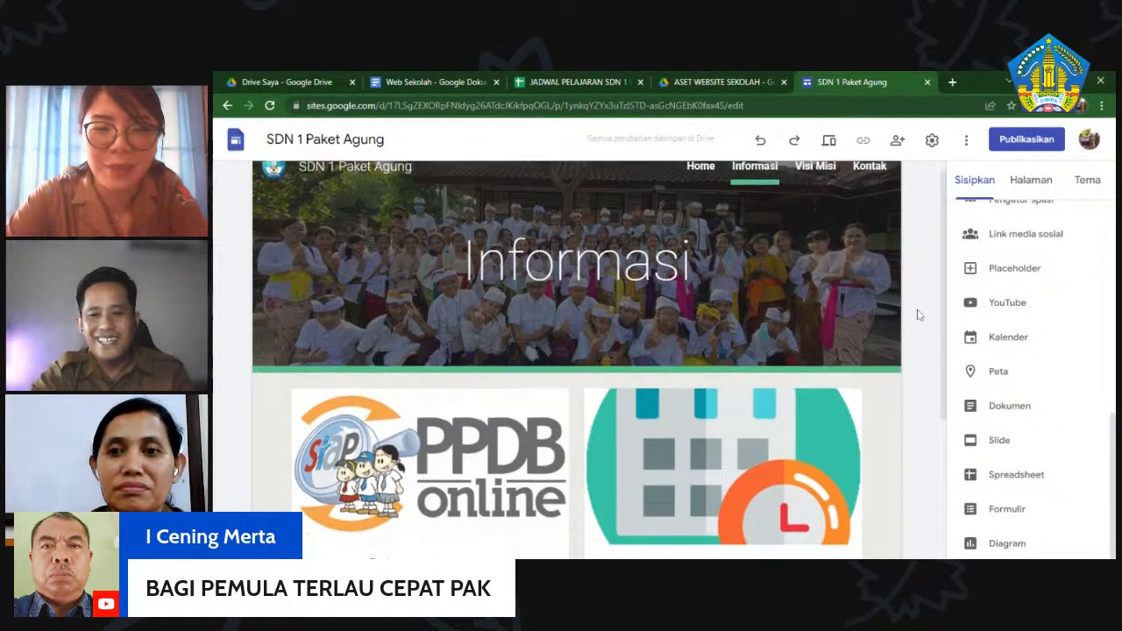
scroll(917, 315, "up", 1)
scroll(917, 315, "up", 1)
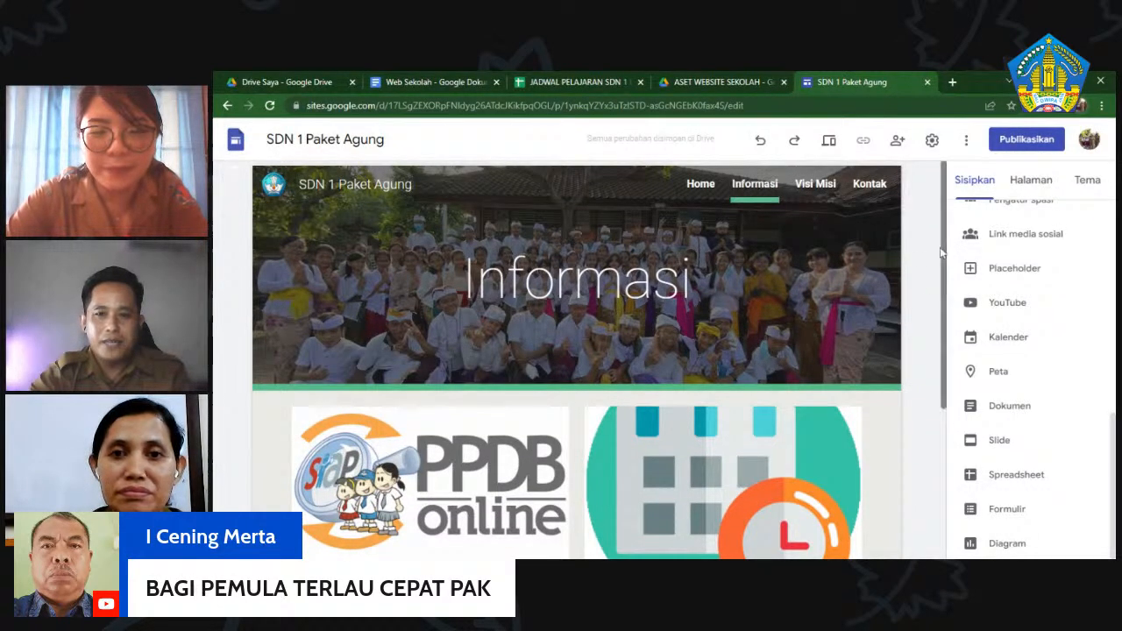
scroll(928, 269, "down", 2)
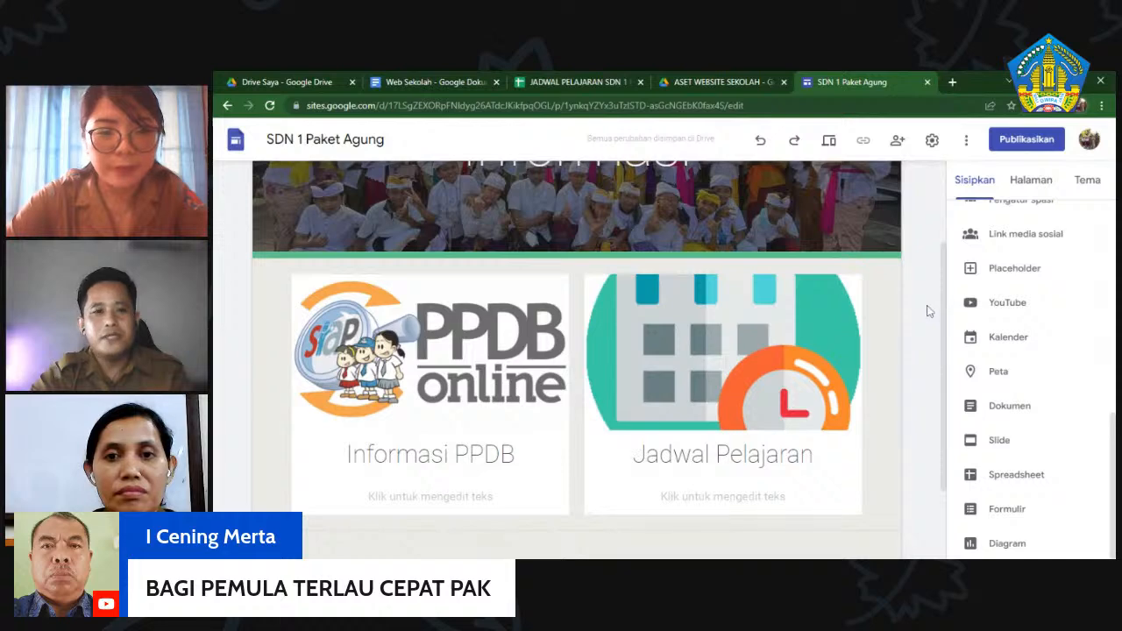
scroll(924, 310, "up", 3)
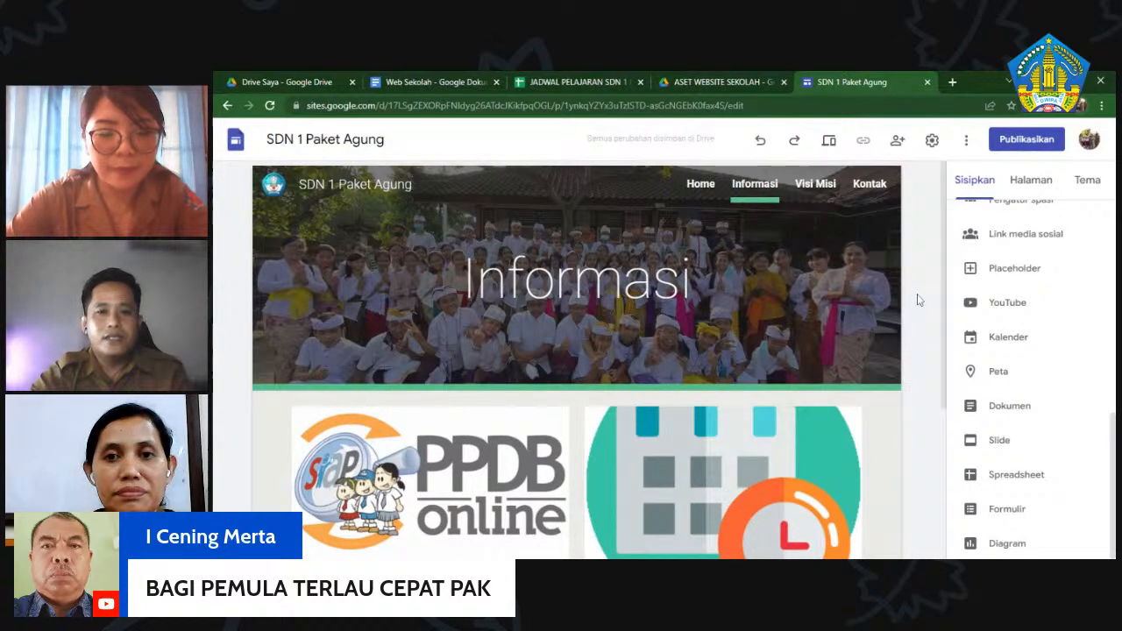
scroll(918, 300, "down", 3)
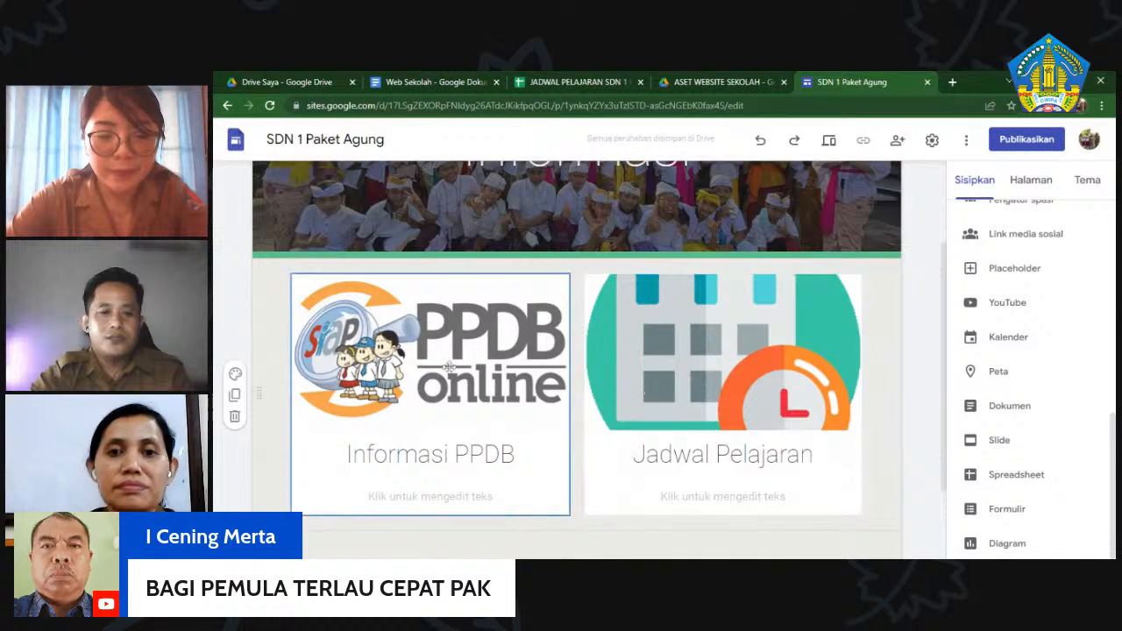
scroll(454, 328, "down", 2)
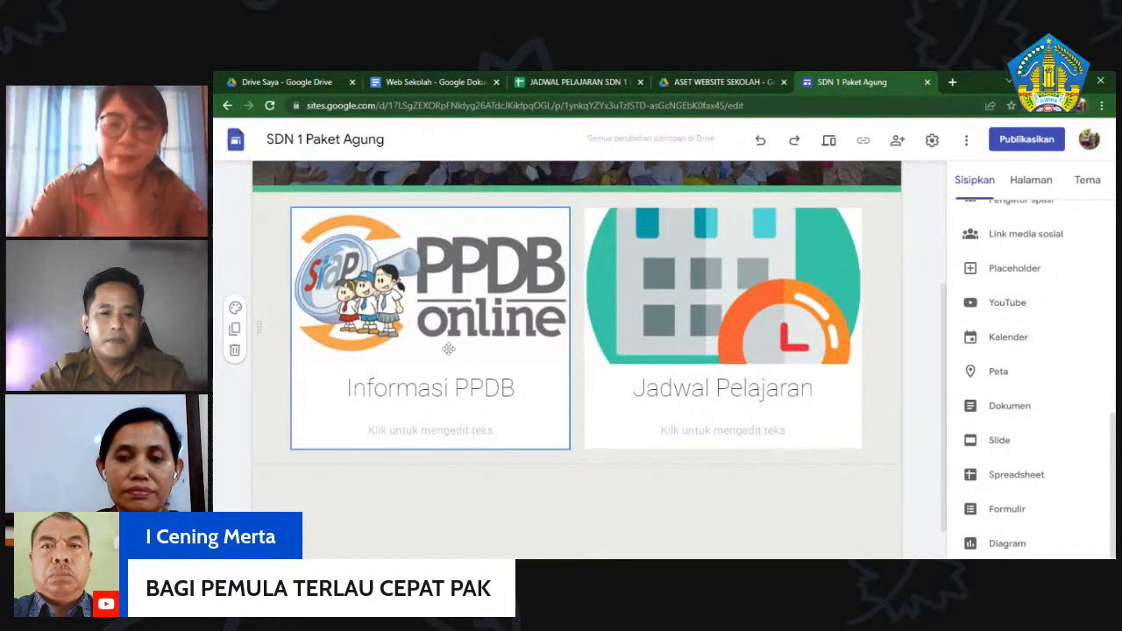
- Look over the Informasi page's header and its Informasi PPDB and Jadwal Pelajaran cards, and open the list of site pages
left_click(463, 300)
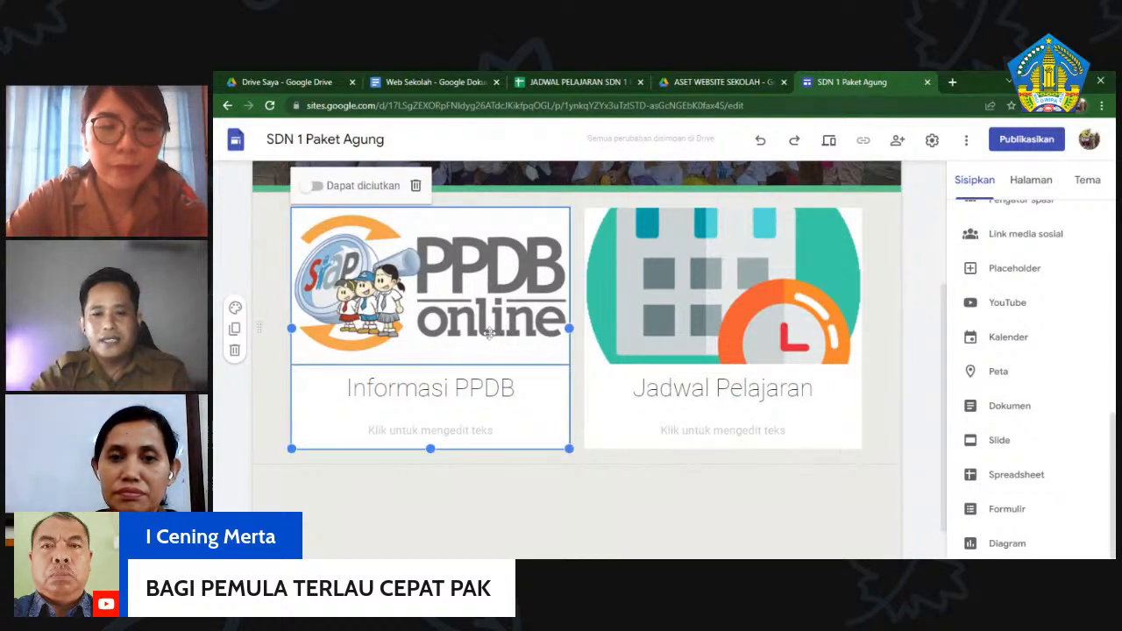
left_click(916, 317)
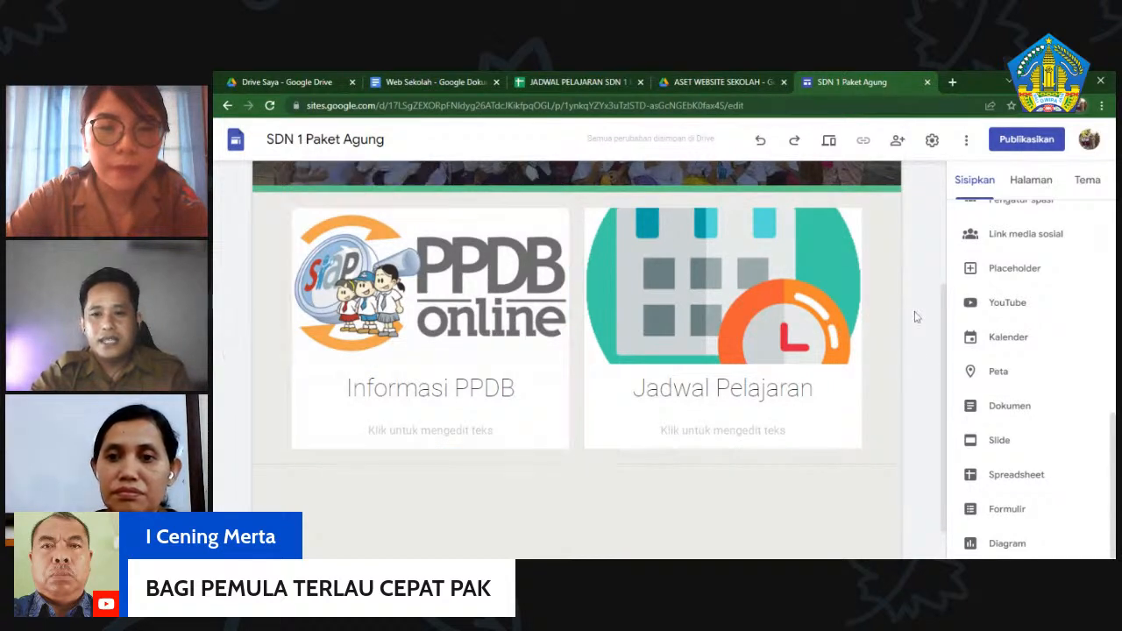
scroll(969, 377, "up", 5)
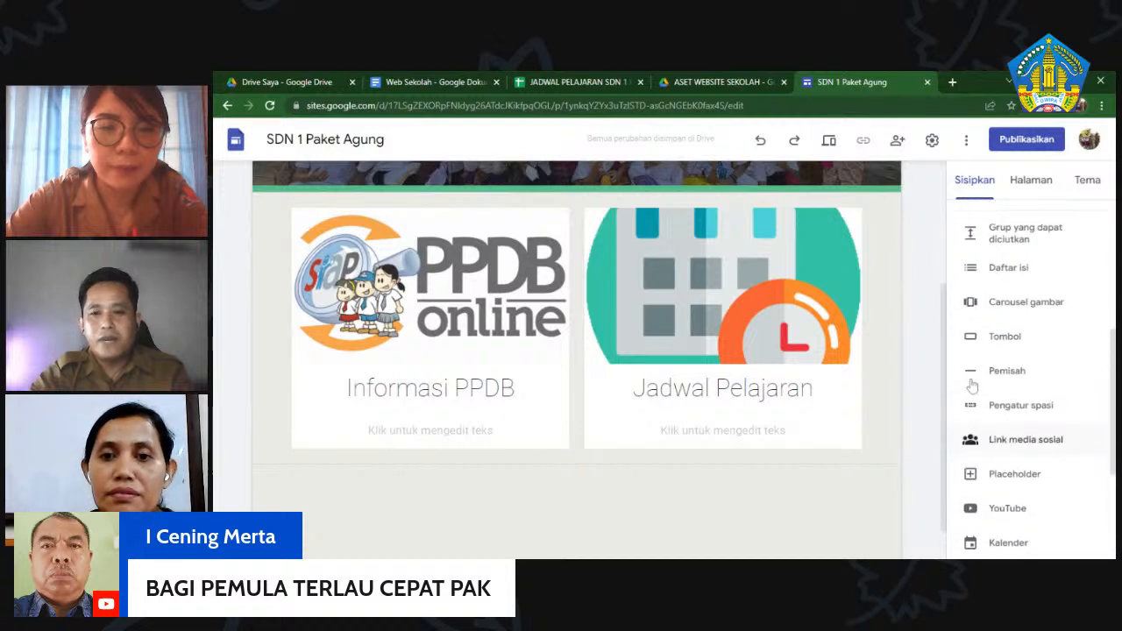
scroll(971, 386, "up", 2)
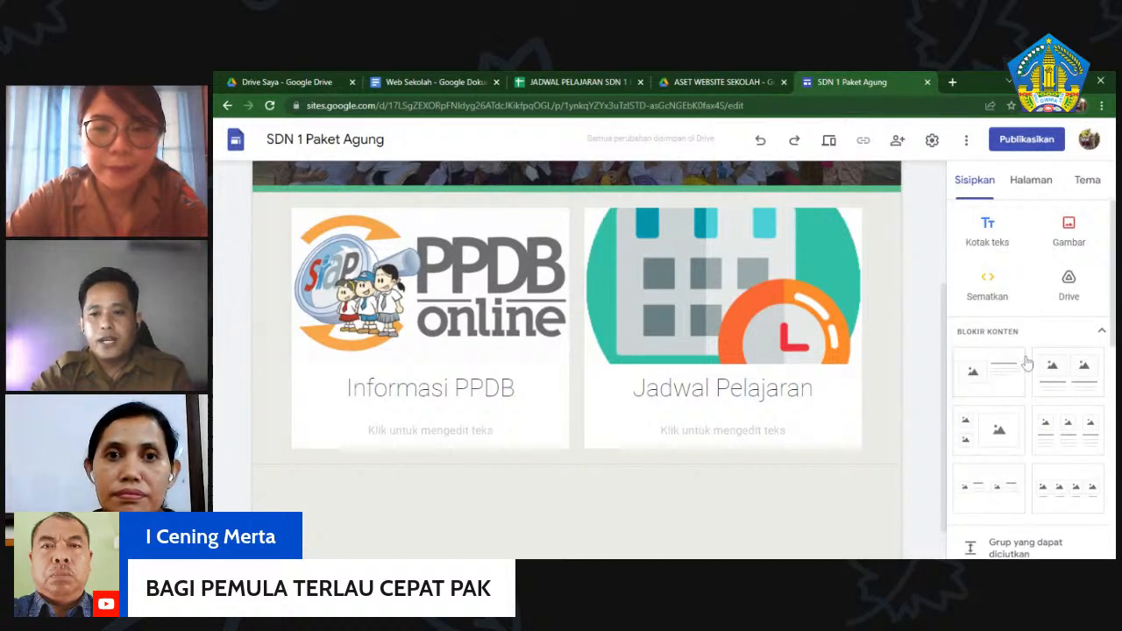
left_click(1032, 185)
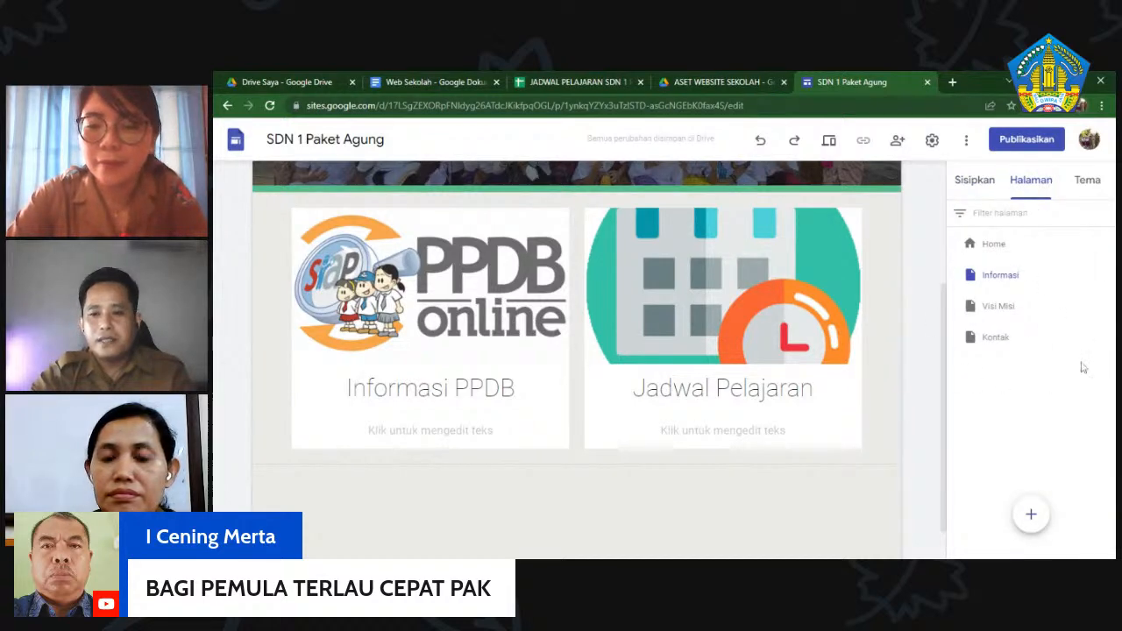
scroll(919, 300, "up", 3)
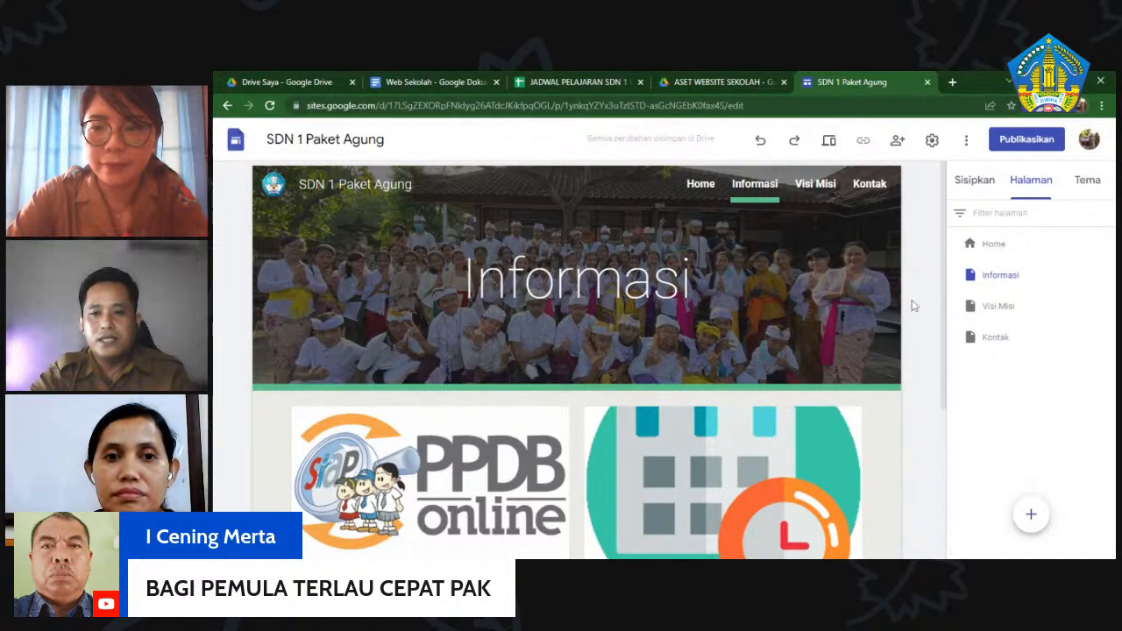
scroll(914, 307, "down", 2)
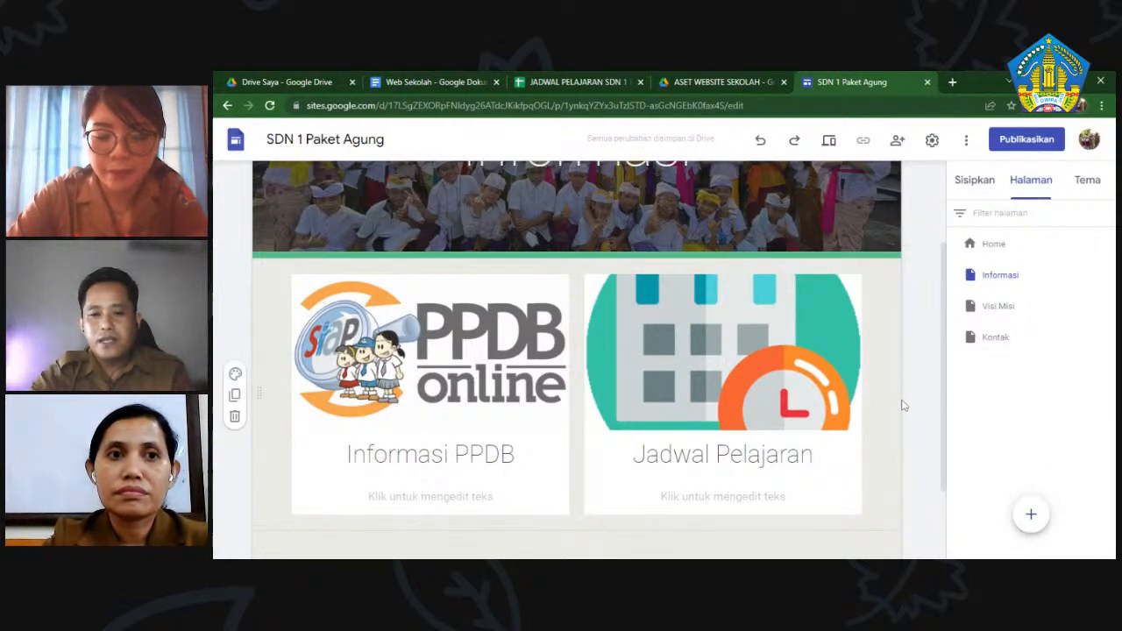
scroll(922, 386, "up", 3)
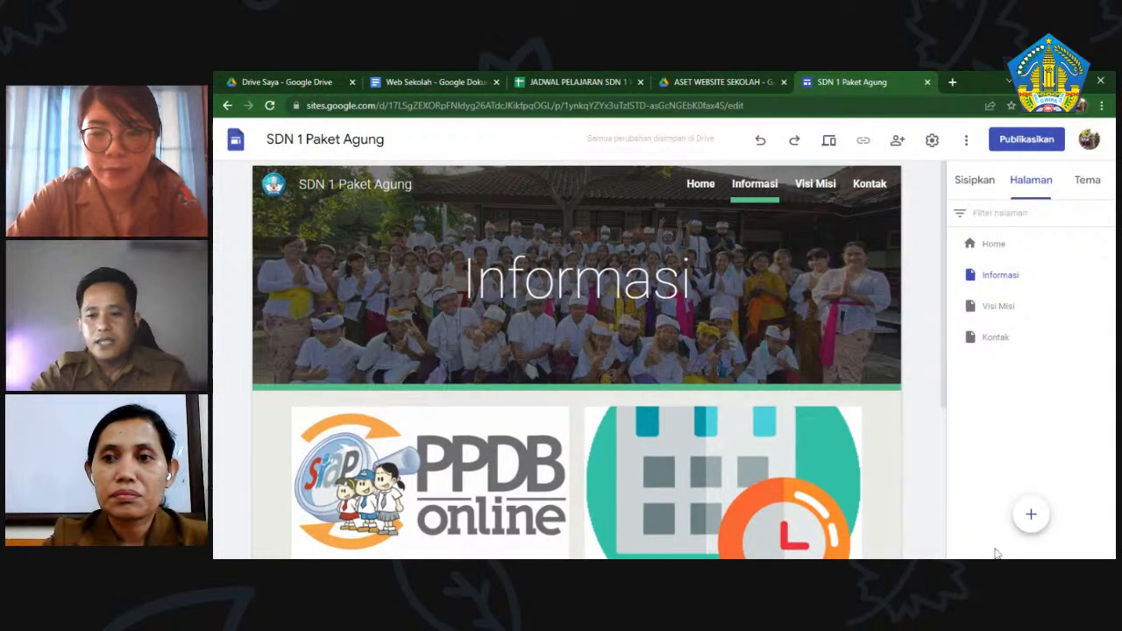
- Add a new page named PPDB Online and hide it from the site navigation
left_click(1032, 517)
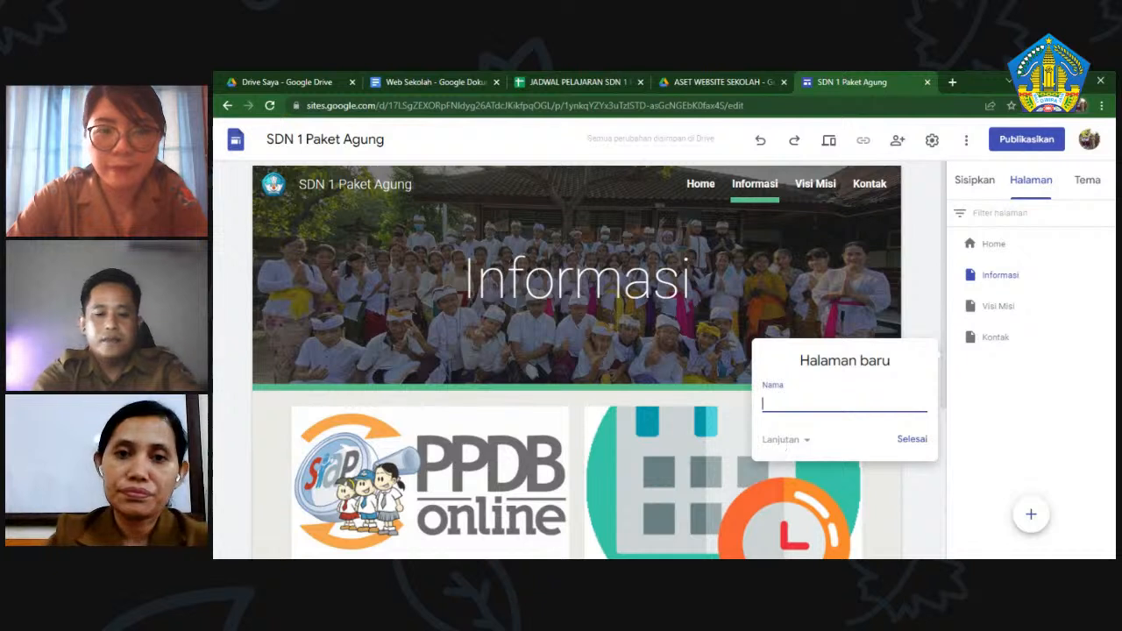
type("PP")
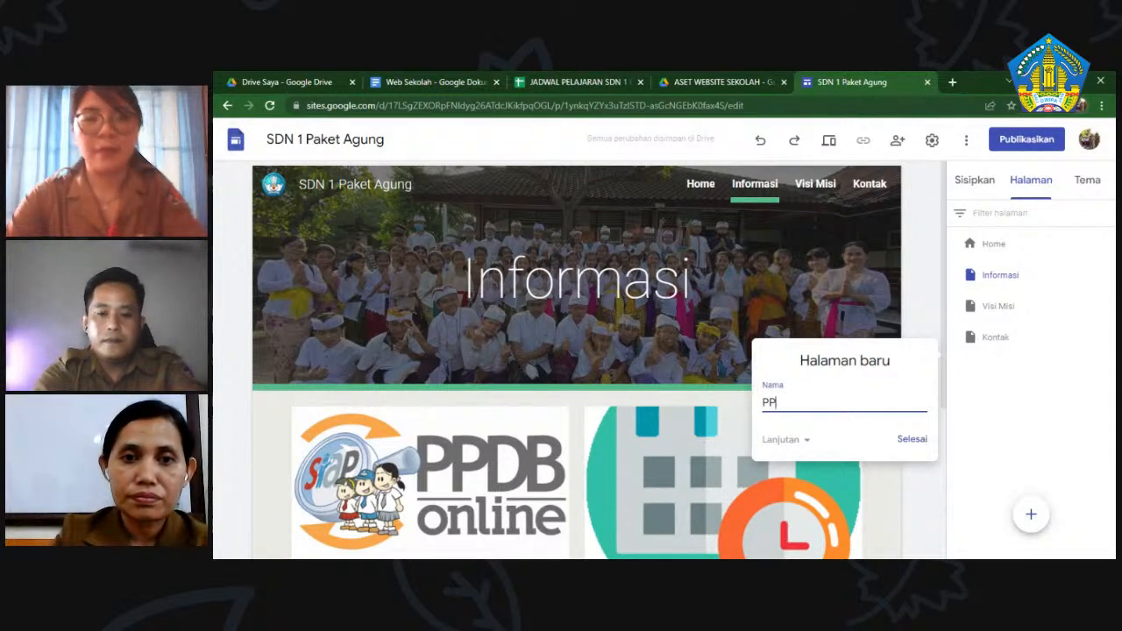
type("DB Online")
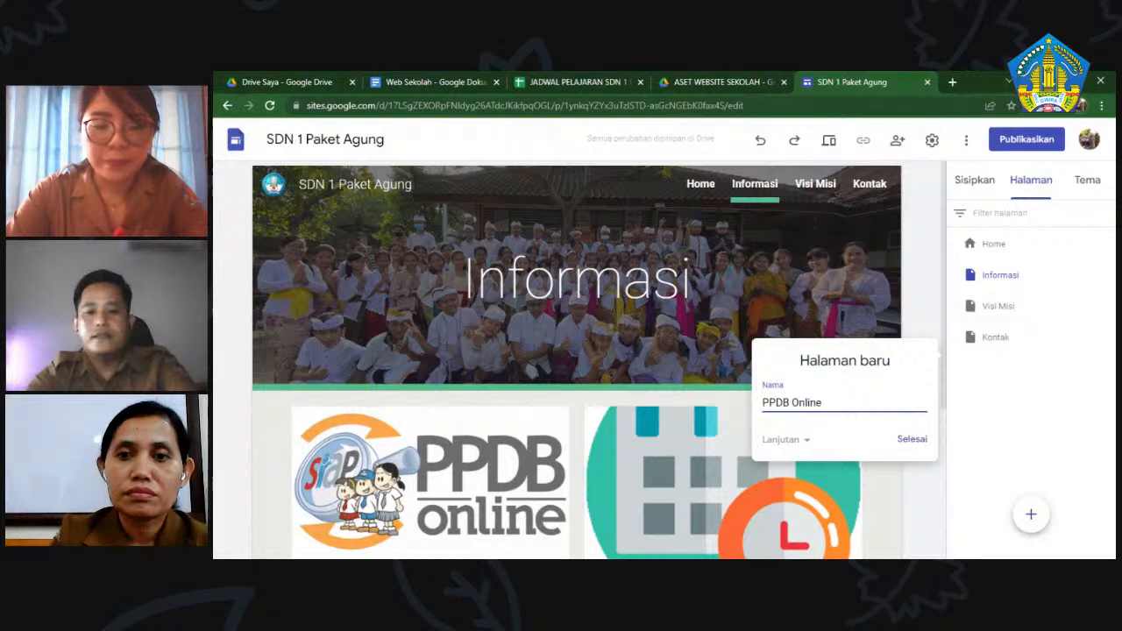
left_click(912, 442)
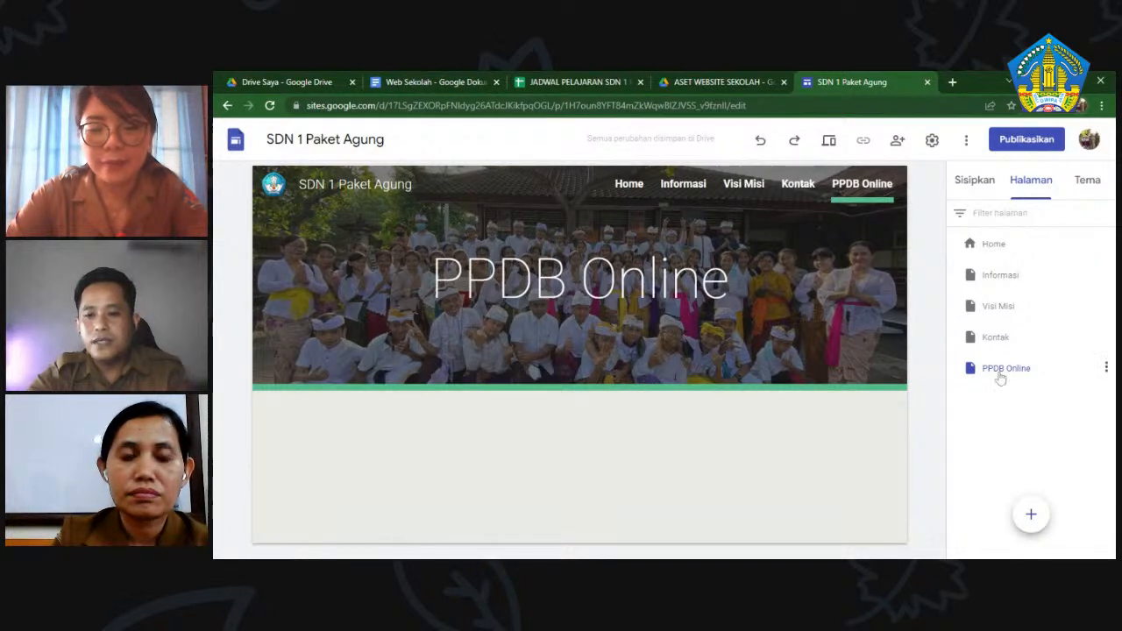
left_click(1107, 368)
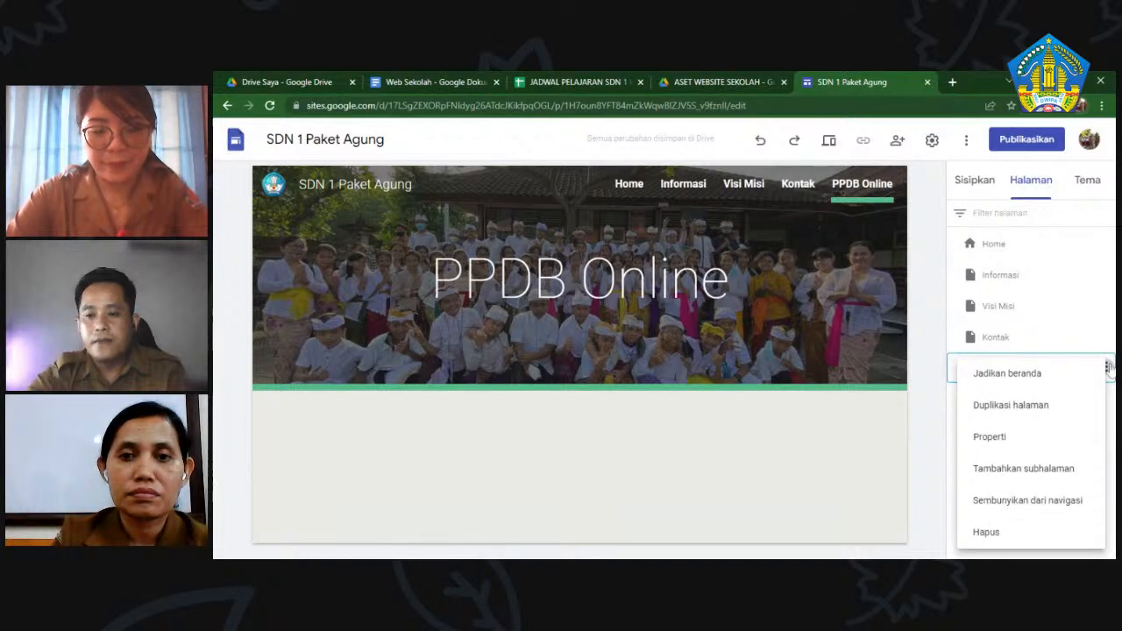
left_click(1065, 506)
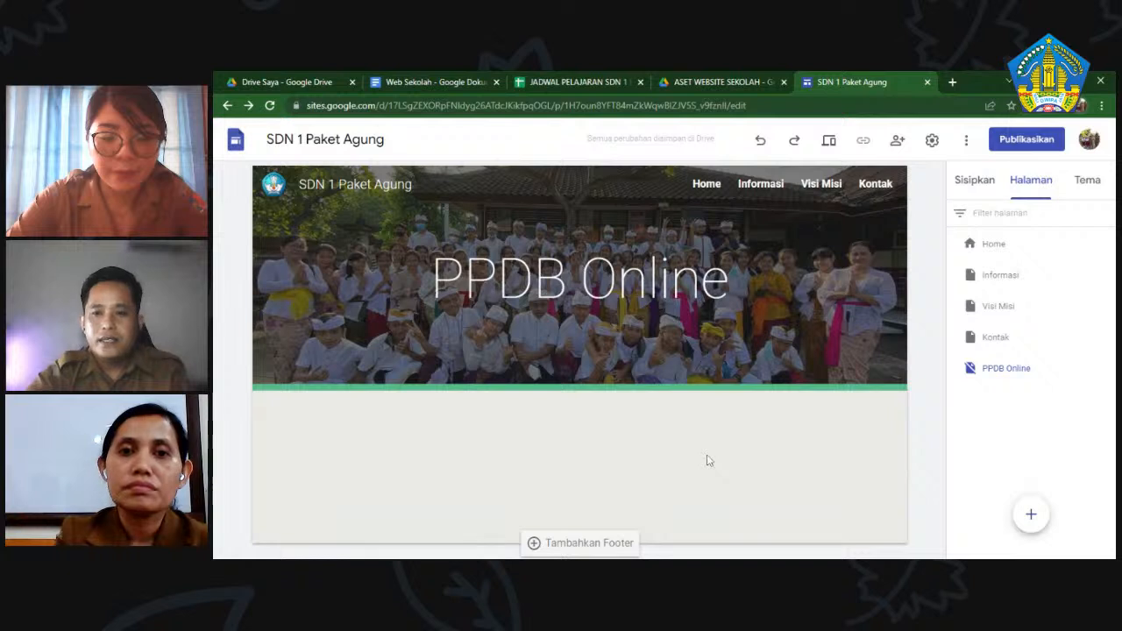
- Open the HTML code embed for the PPDB Online page, and copy the PPDB iframe code from the Web Sekolah document
left_click(976, 182)
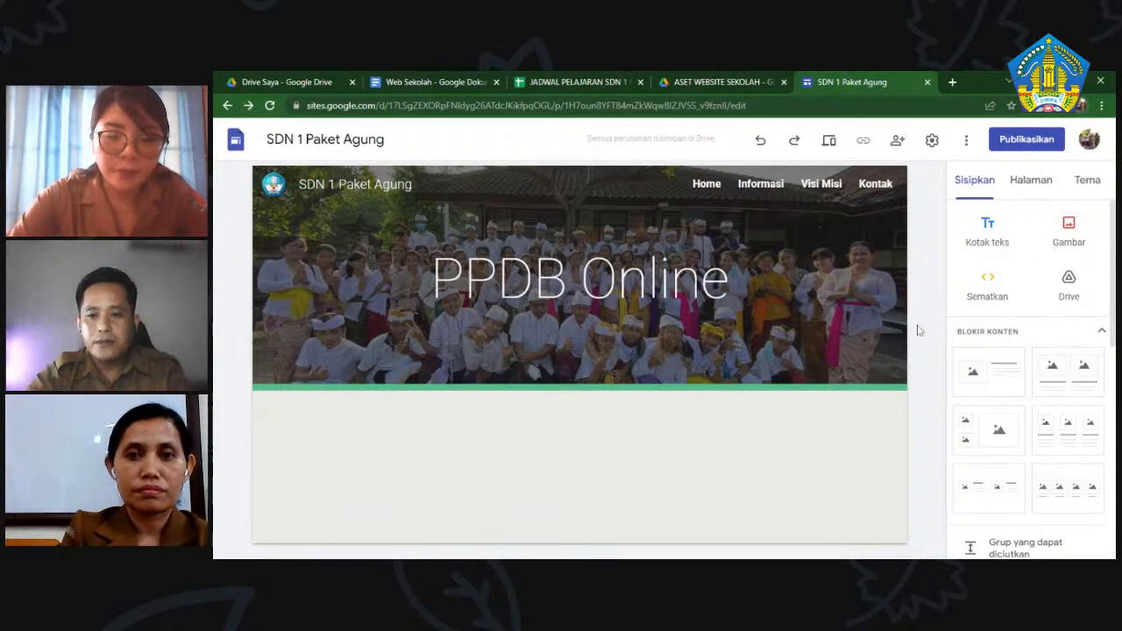
left_click(989, 283)
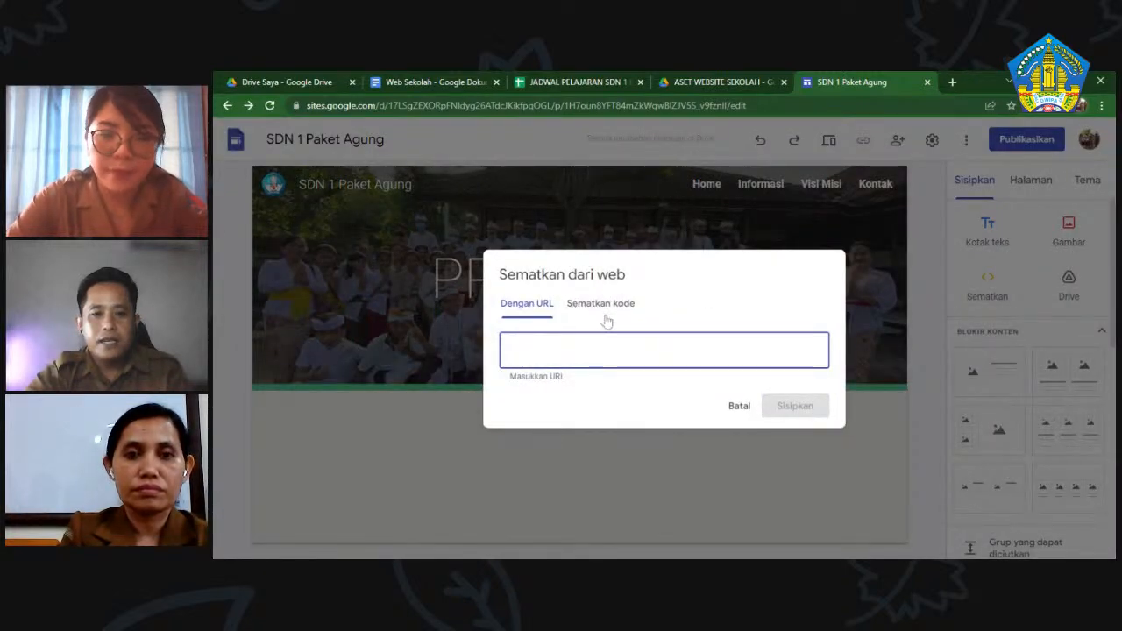
left_click(613, 306)
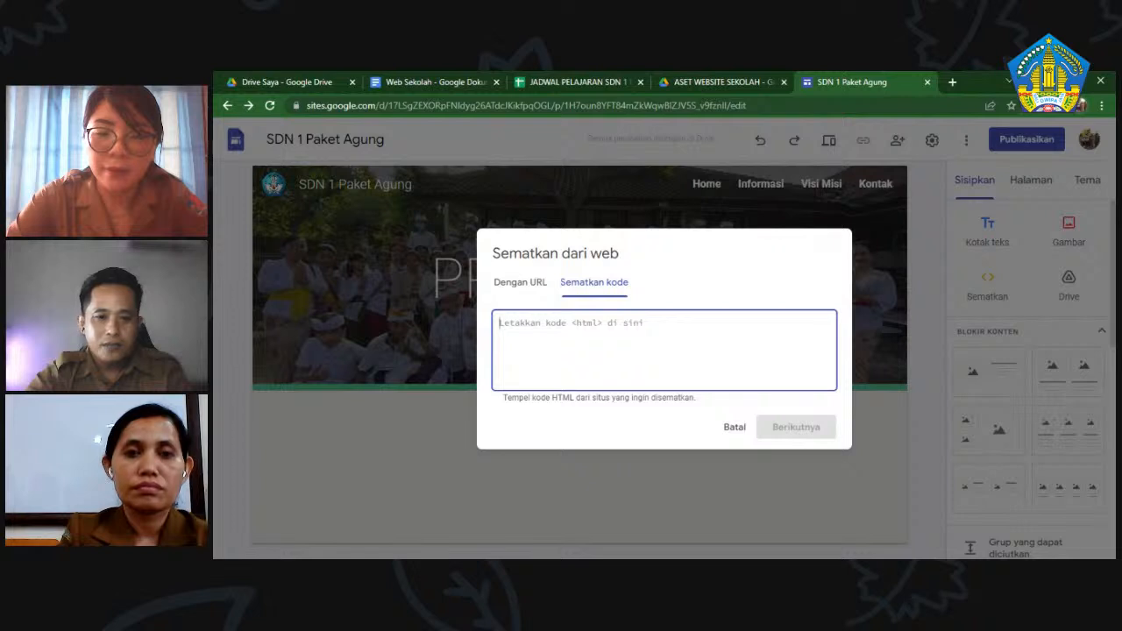
left_click(455, 81)
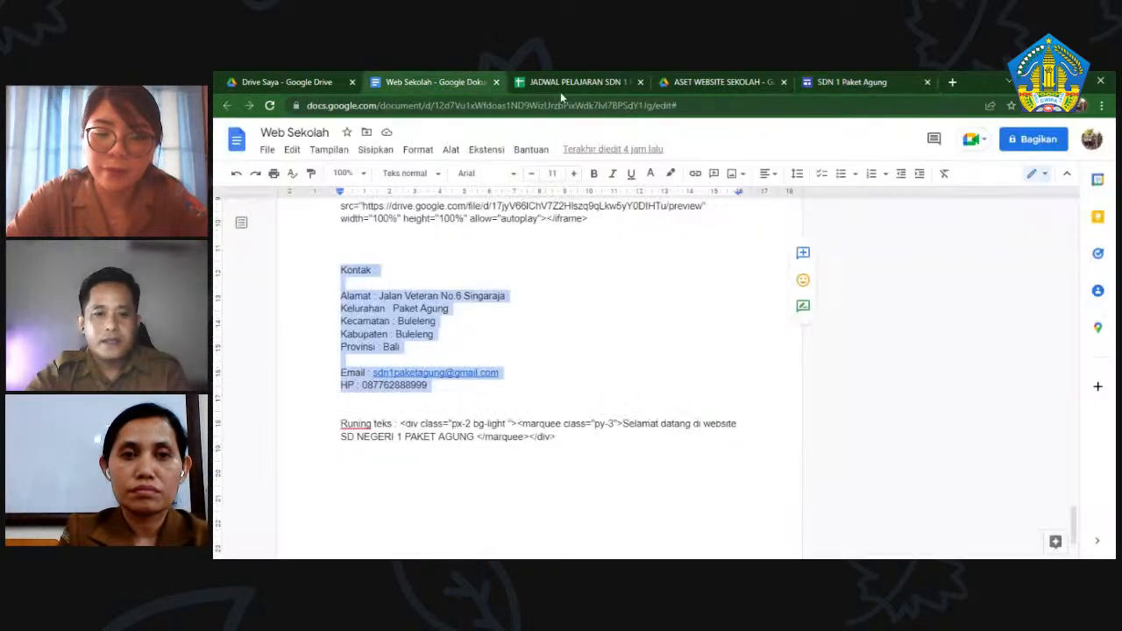
scroll(512, 377, "up", 4)
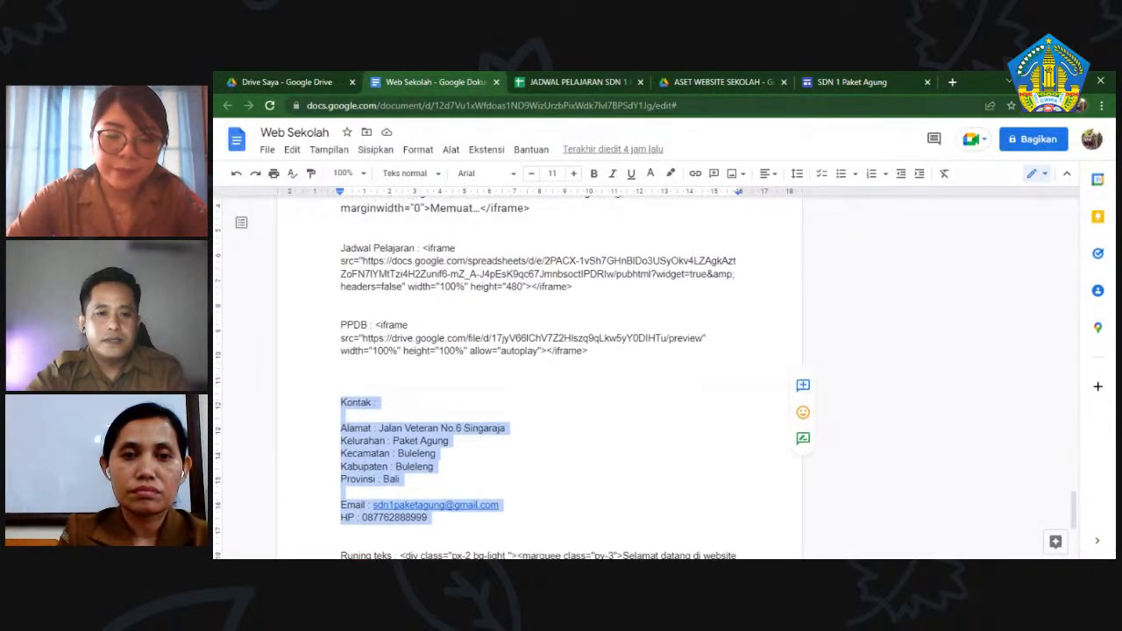
left_click_drag(376, 391, 587, 417)
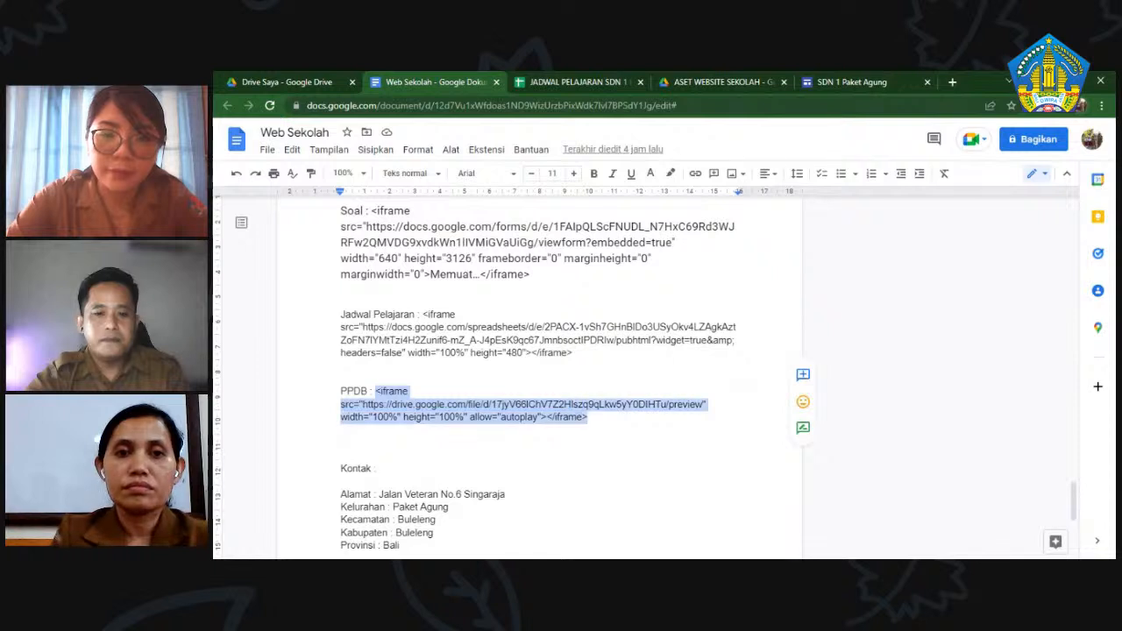
right_click(583, 412)
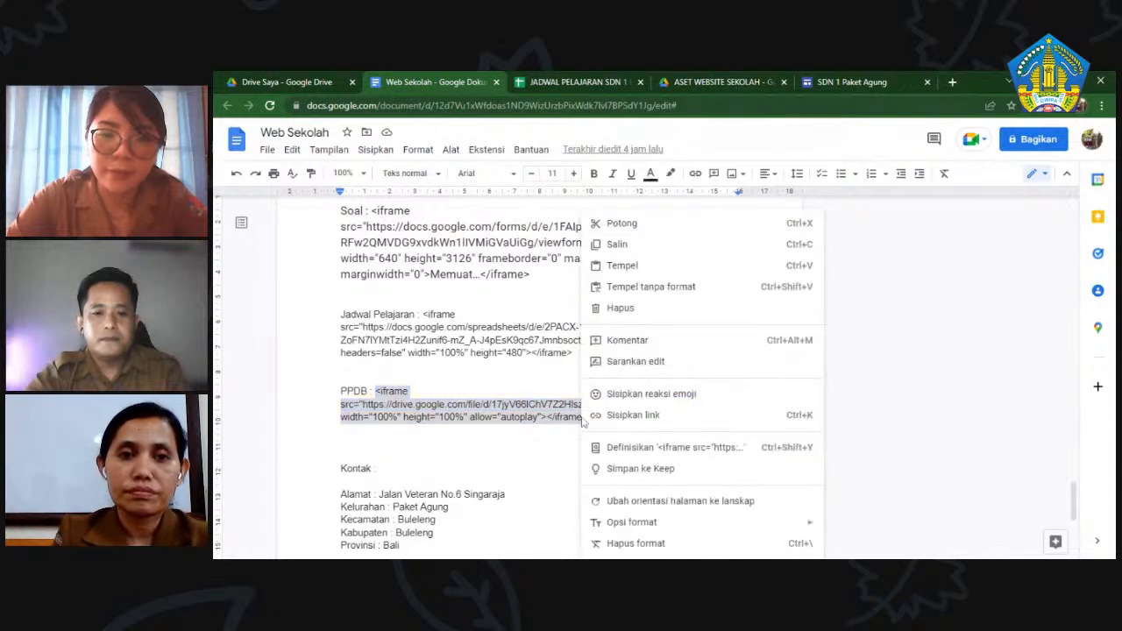
left_click(634, 243)
- Return to the site editor and insert the copied PPDB iframe code as an embed on the PPDB Online page
left_click(864, 82)
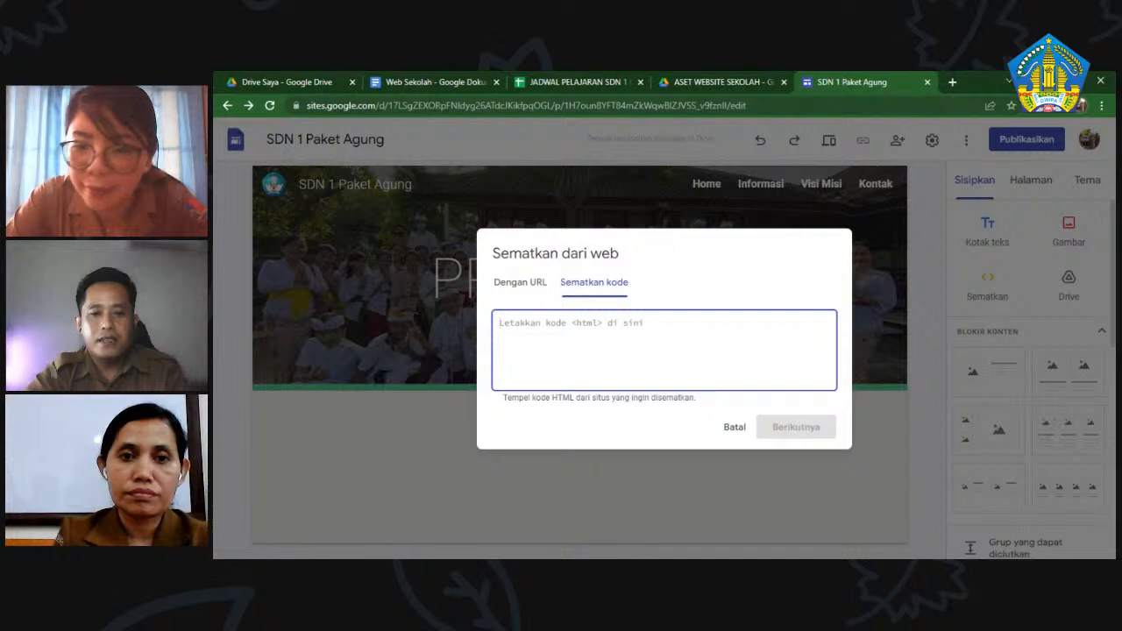
key("ctrl+v")
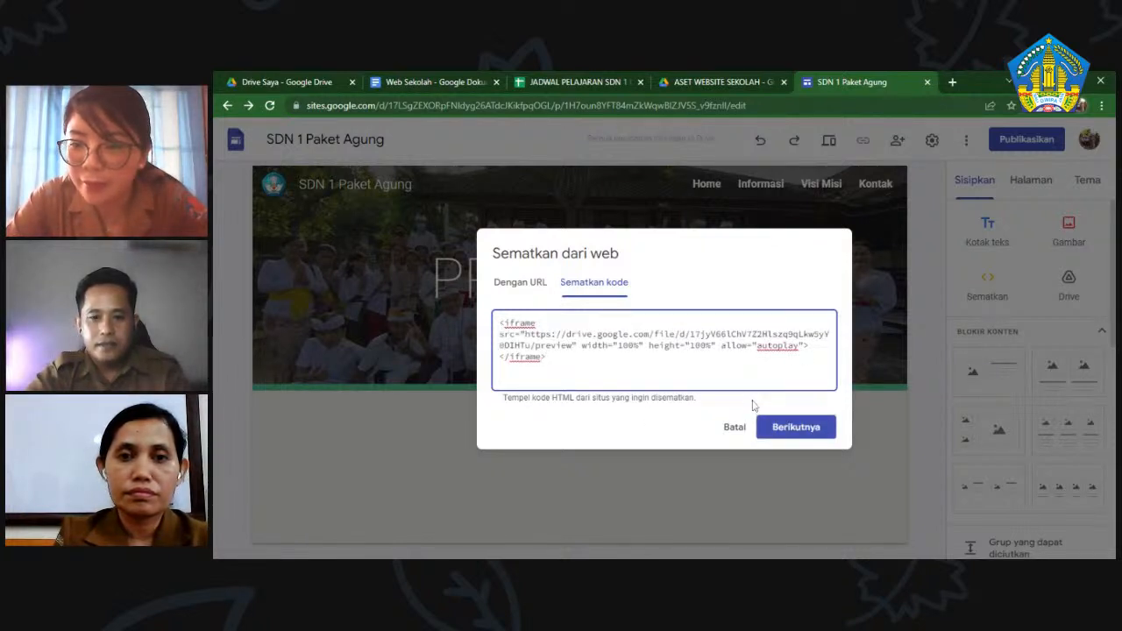
left_click(795, 429)
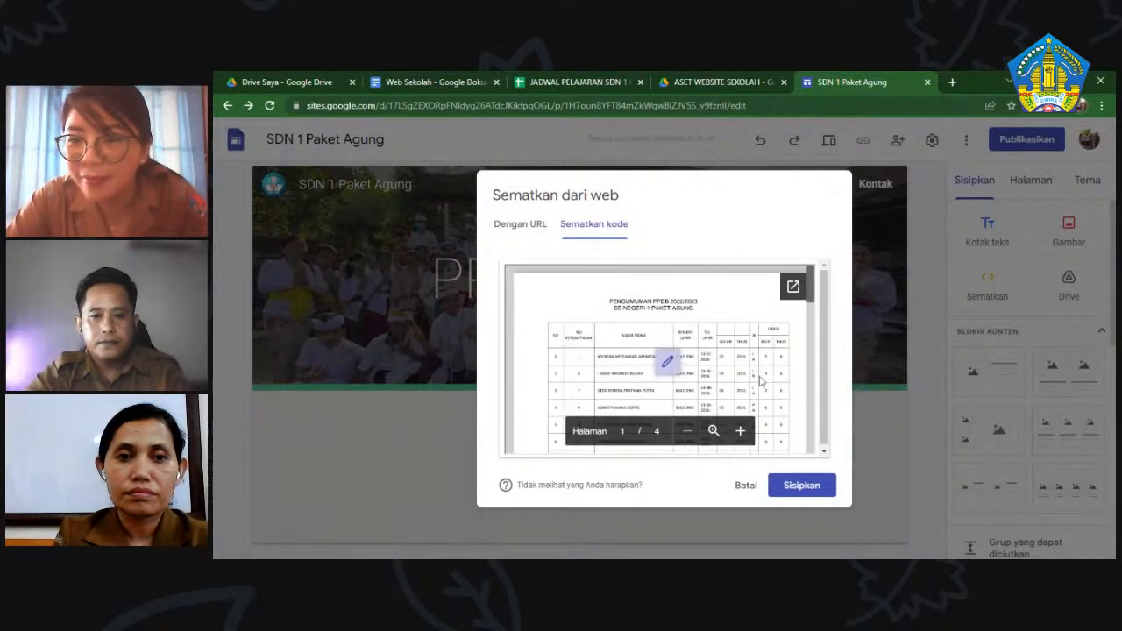
left_click(813, 487)
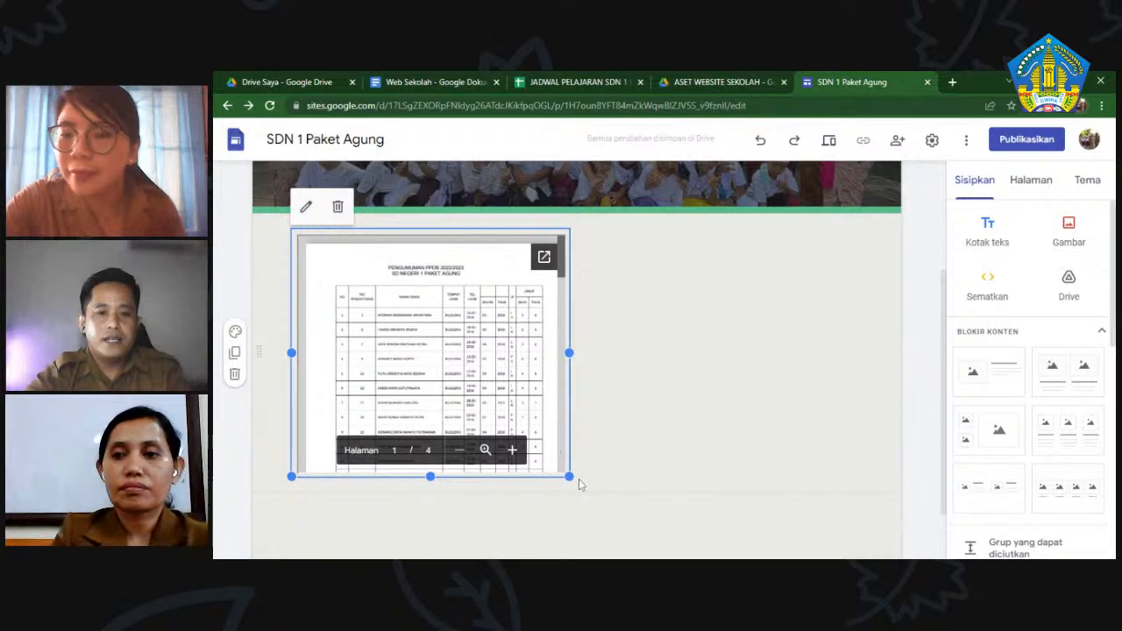
- Widen the embedded PPDB announcement to the full width of the content area
left_click_drag(569, 353, 882, 353)
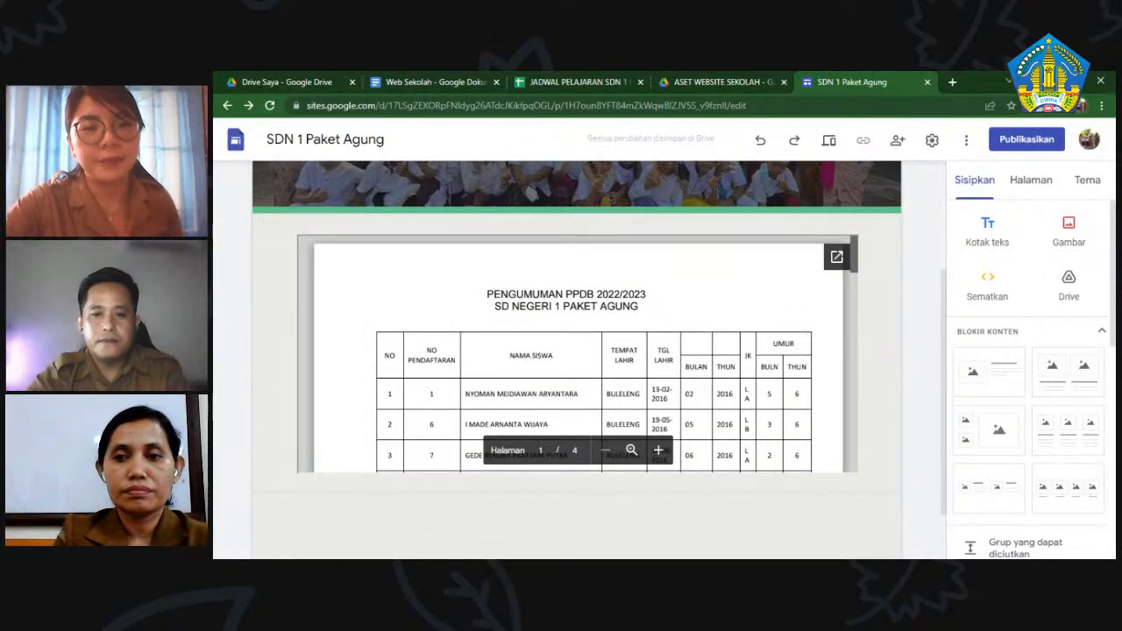
scroll(917, 364, "up", 2)
scroll(917, 356, "down", 3)
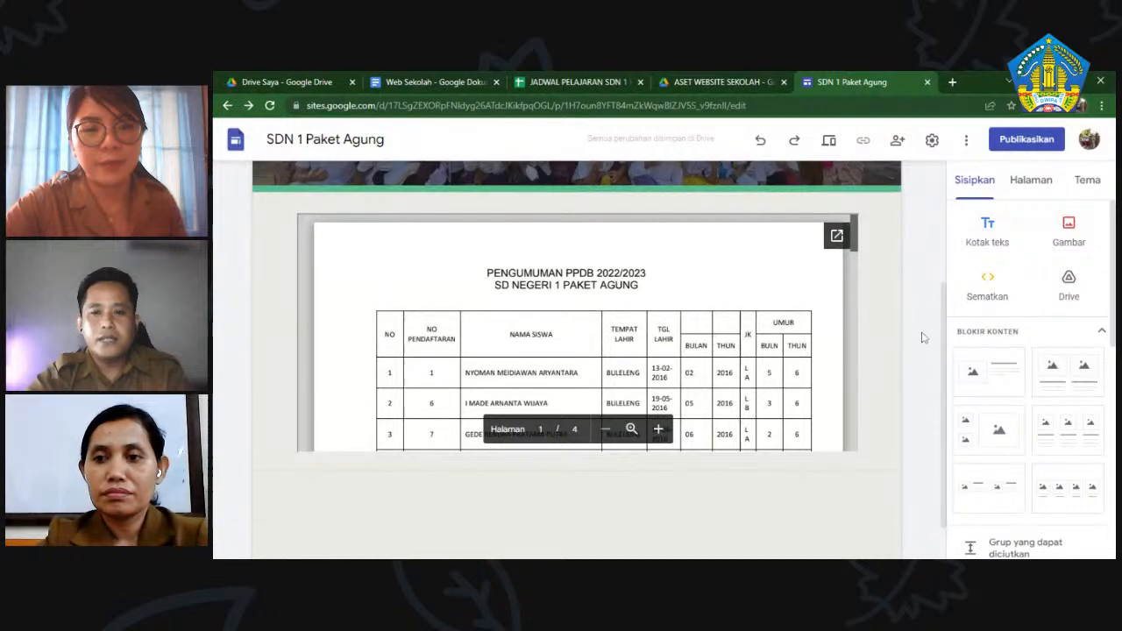
left_click(728, 333)
scroll(650, 320, "down", 1)
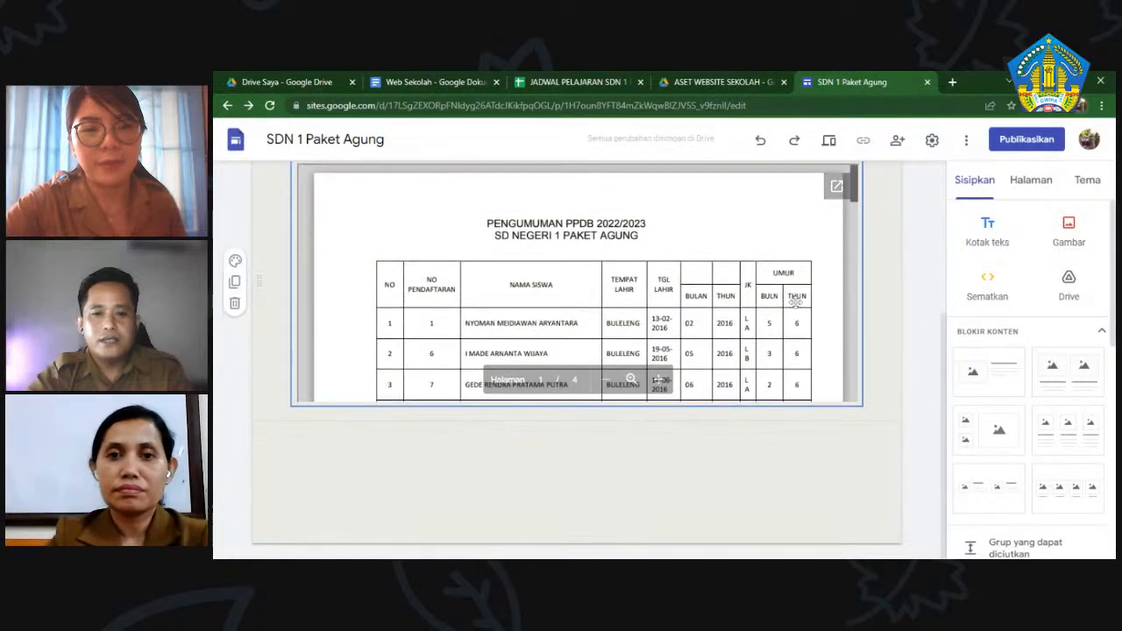
- Place the embedded PPDB announcement in the section below the header and resize it to full content width with more height
left_click_drag(853, 185, 856, 202)
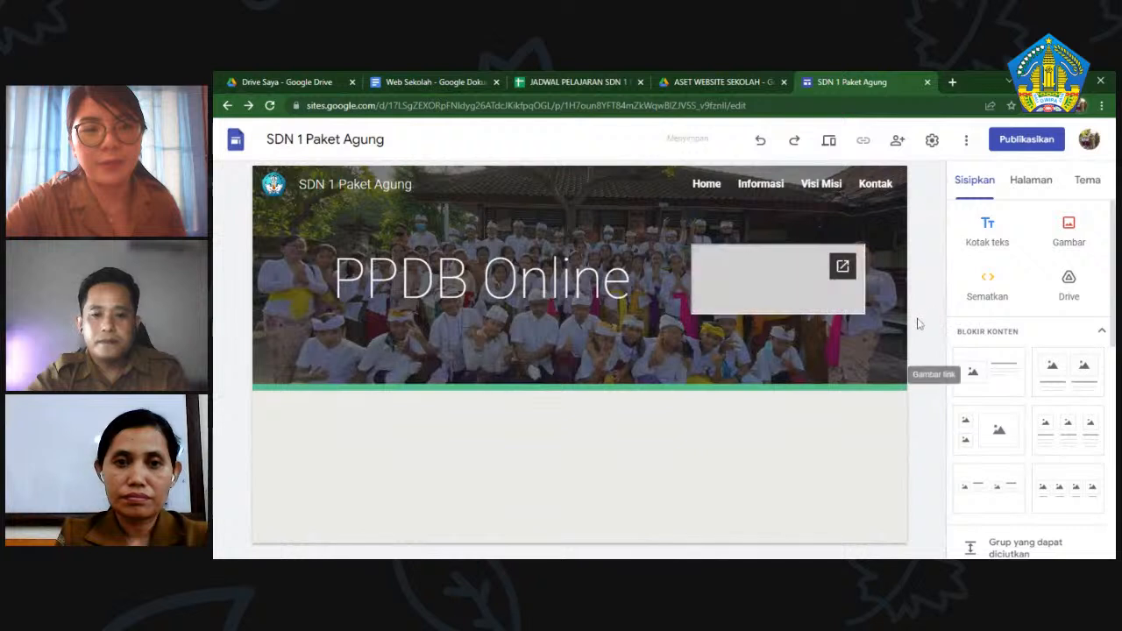
left_click_drag(827, 257, 374, 453)
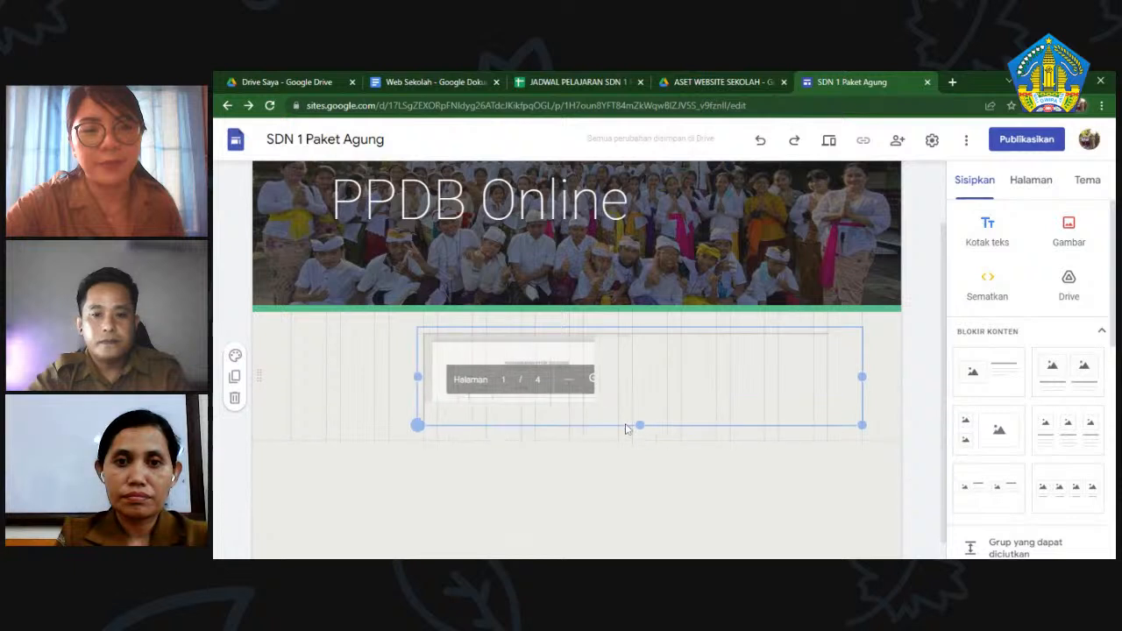
left_click_drag(258, 429, 264, 431)
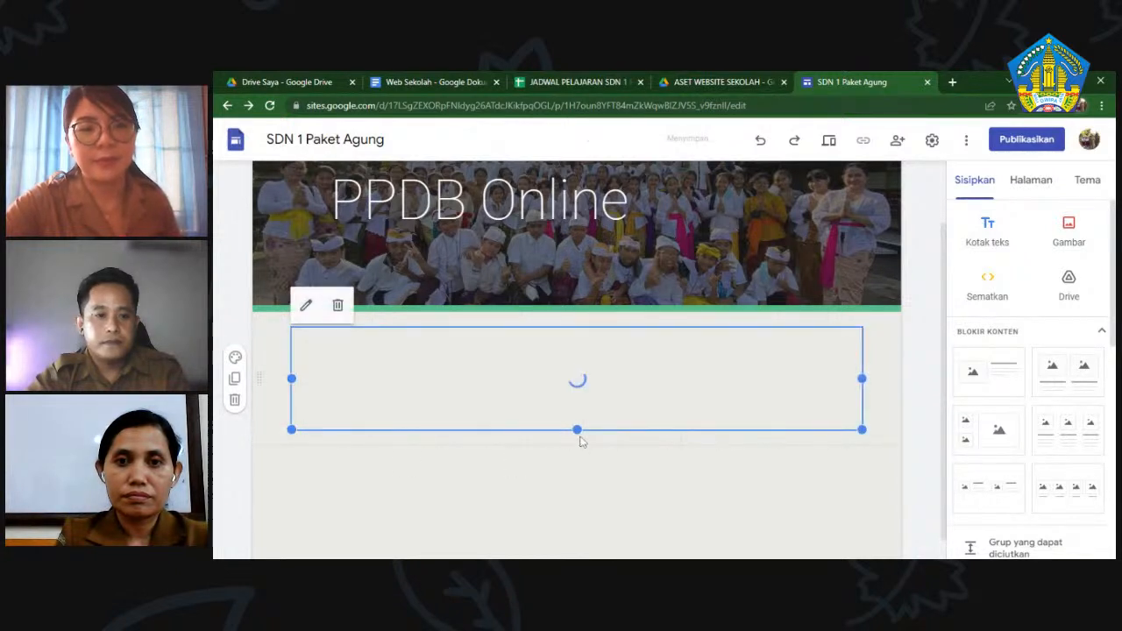
left_click_drag(576, 429, 575, 504)
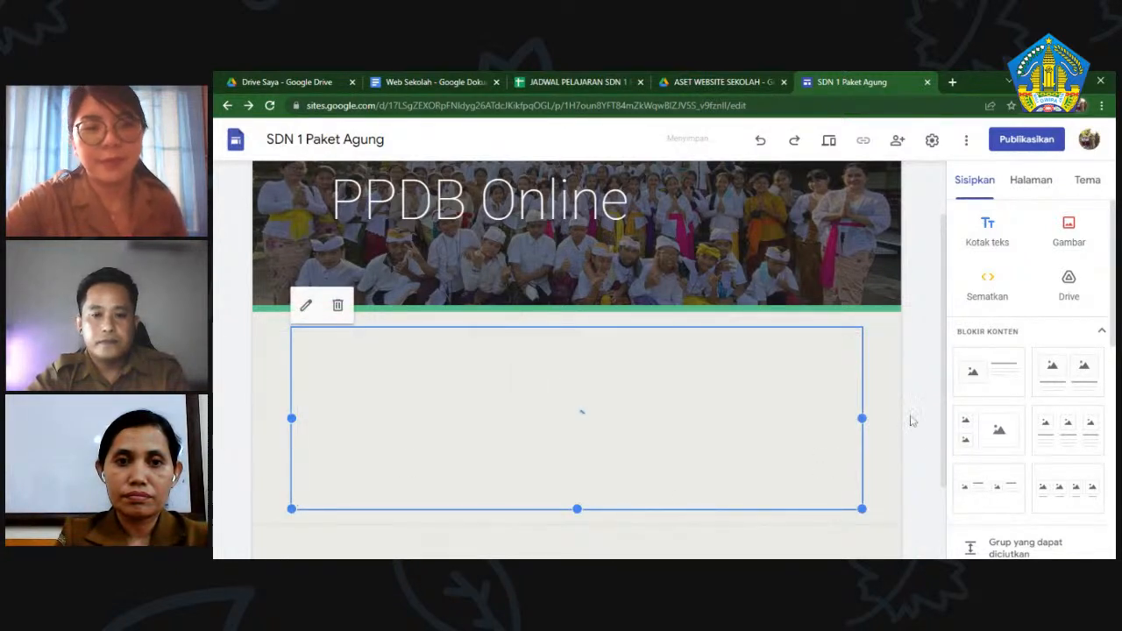
- Look over the PPDB Online page with its embedded announcement, and open the list of site pages
scroll(938, 430, "down", 1)
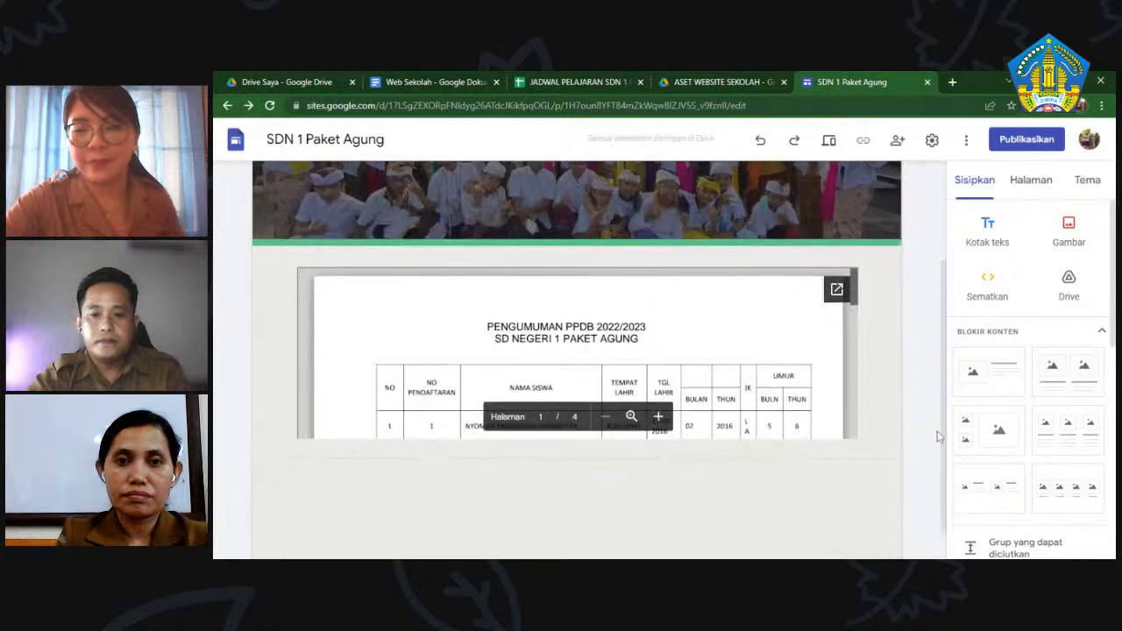
scroll(925, 396, "up", 2)
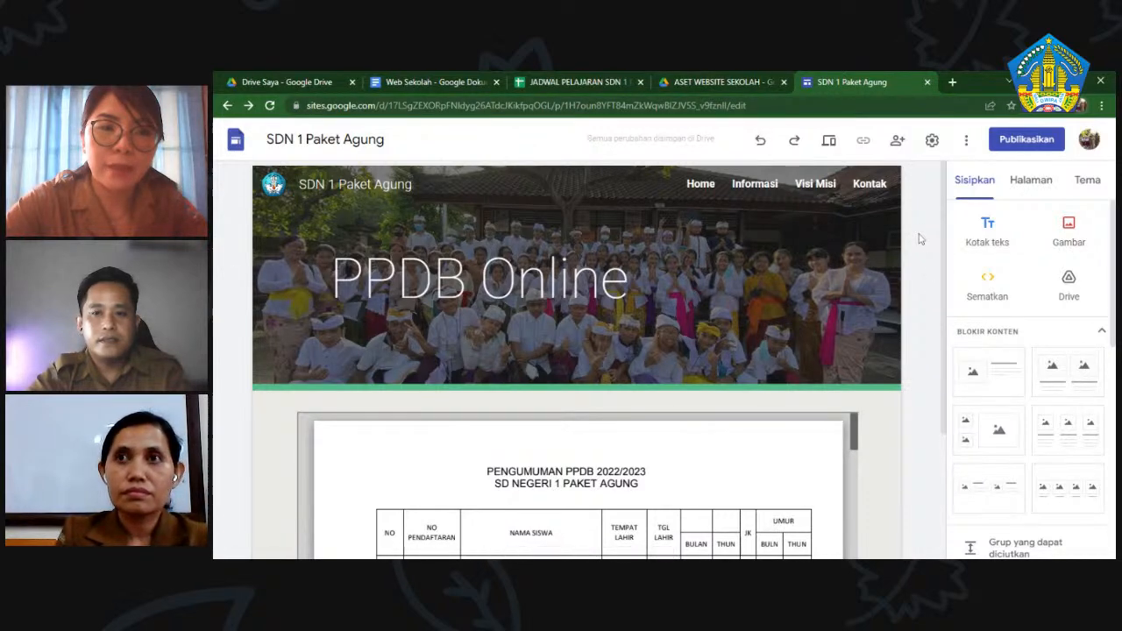
scroll(929, 254, "down", 1)
left_click(1024, 183)
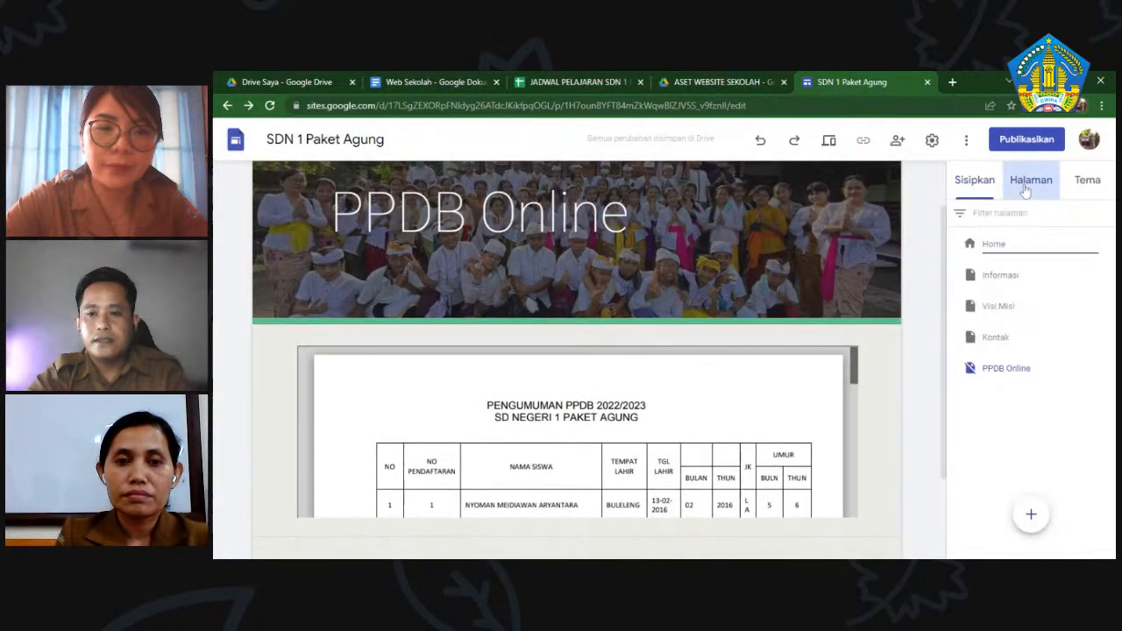
- Open the properties of the PPDB Online page, check its name, and close them
left_click(1106, 368)
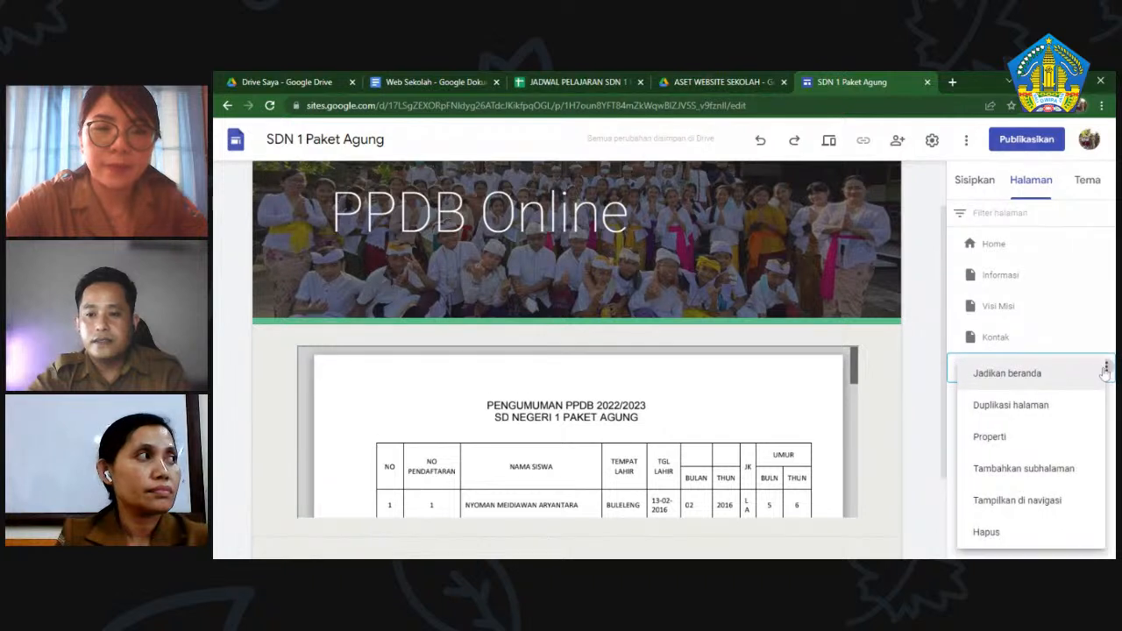
left_click(1037, 441)
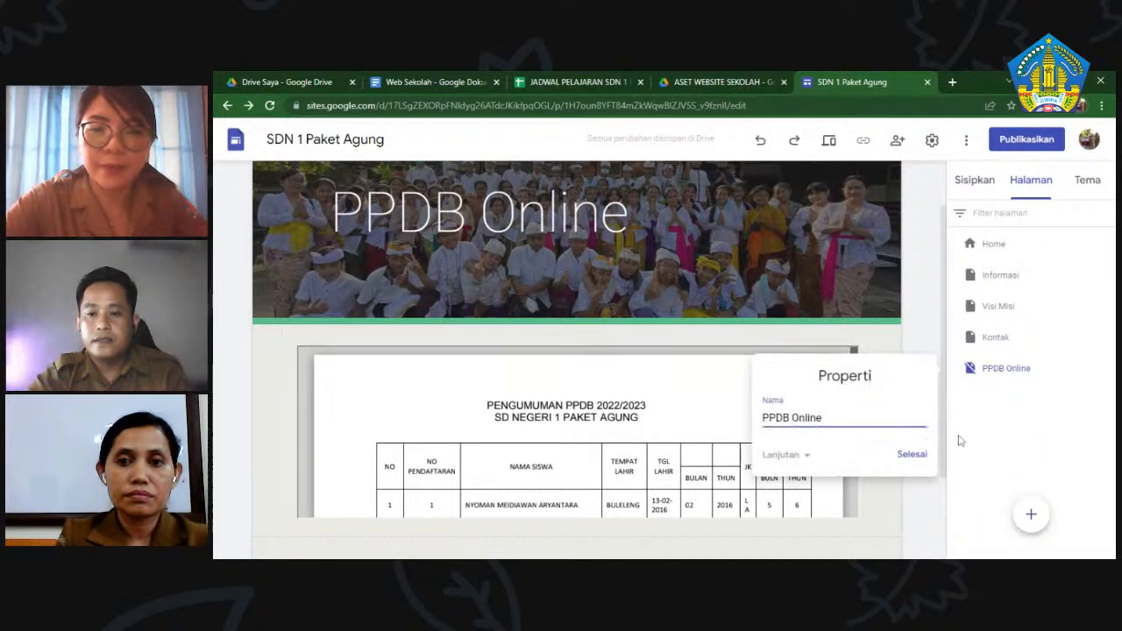
left_click(908, 456)
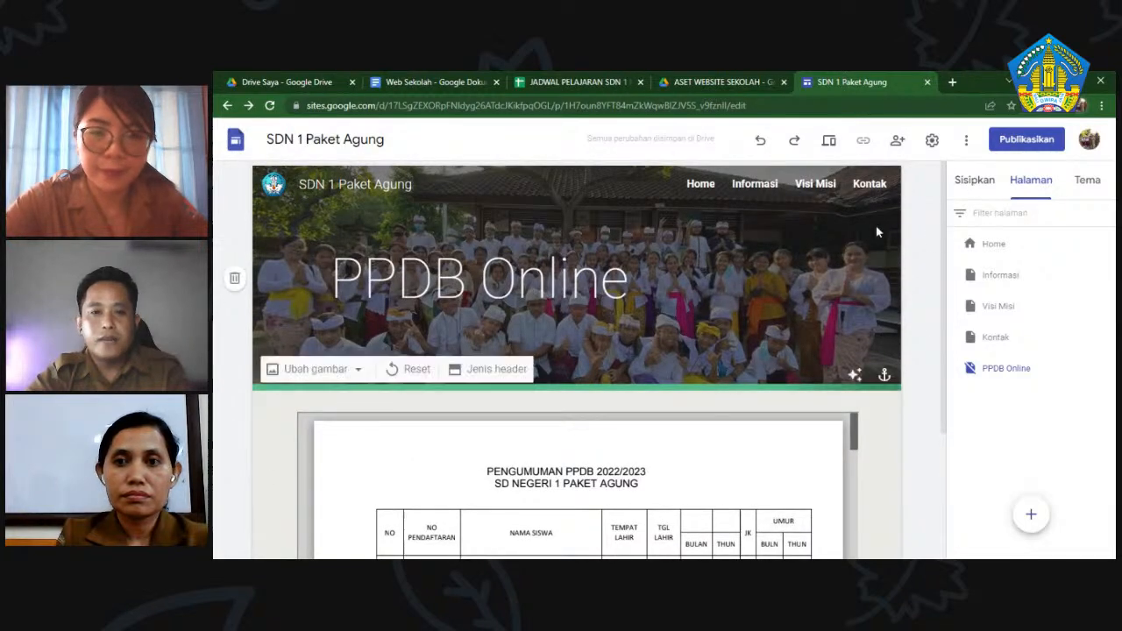
- On the Informasi page, make the Informasi PPDB group under the PPDB Online image collapsible
left_click(754, 184)
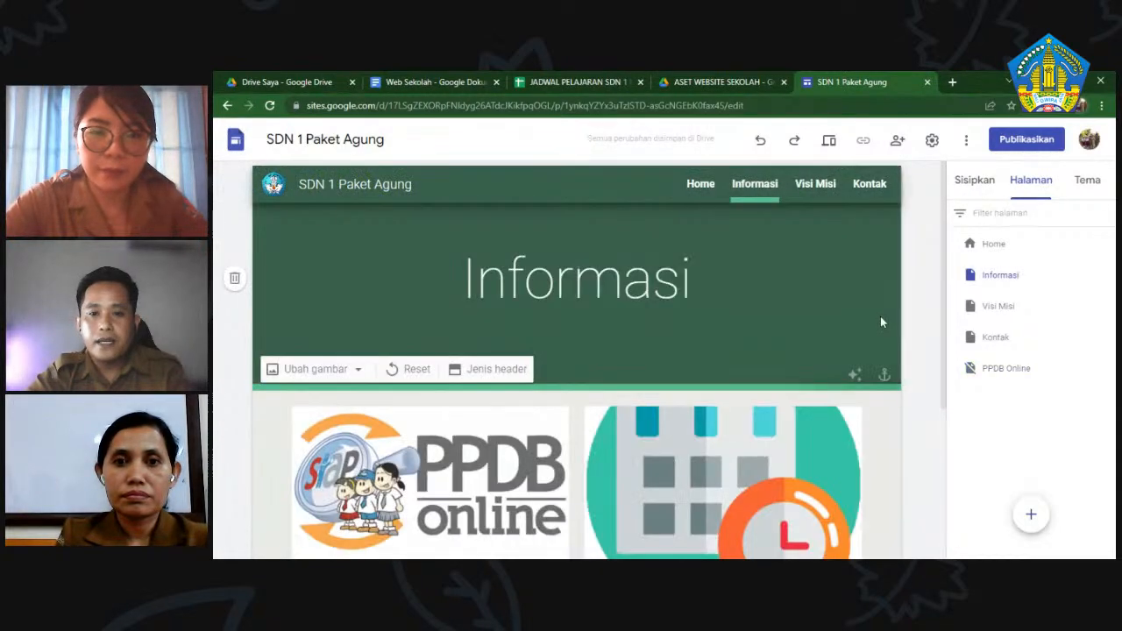
scroll(918, 331, "down", 2)
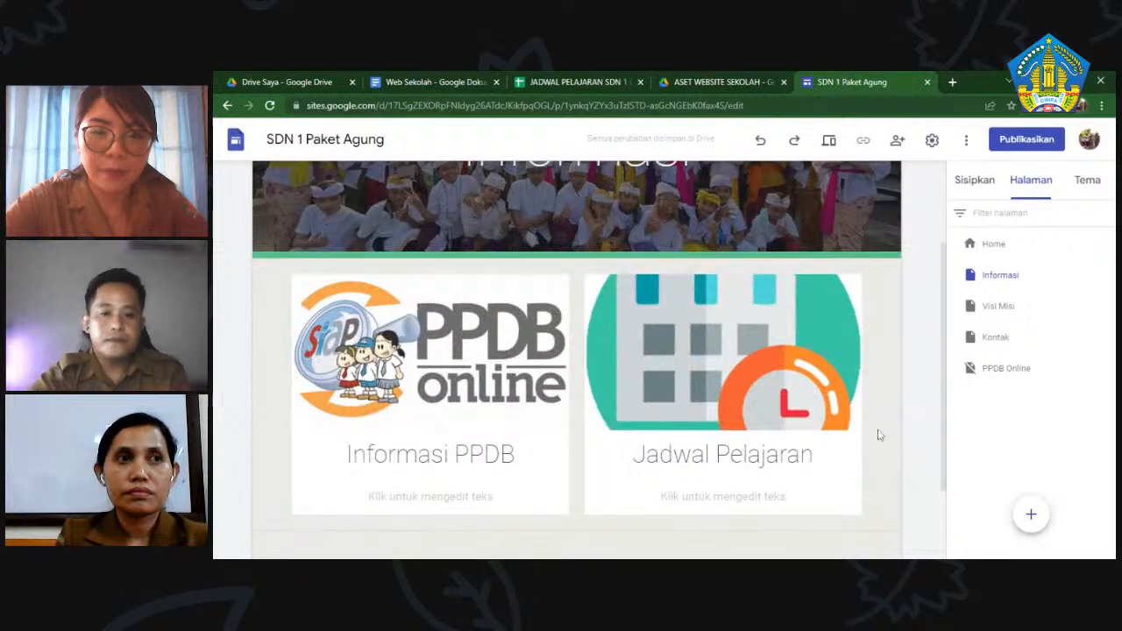
left_click(422, 354)
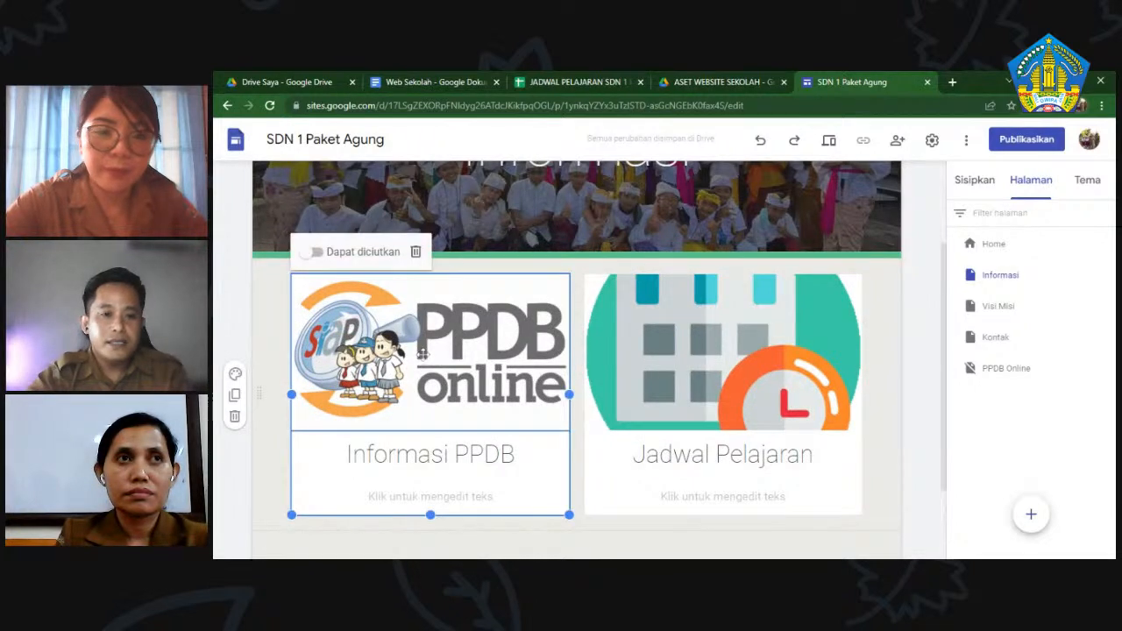
scroll(422, 354, "down", 2)
left_click(422, 351)
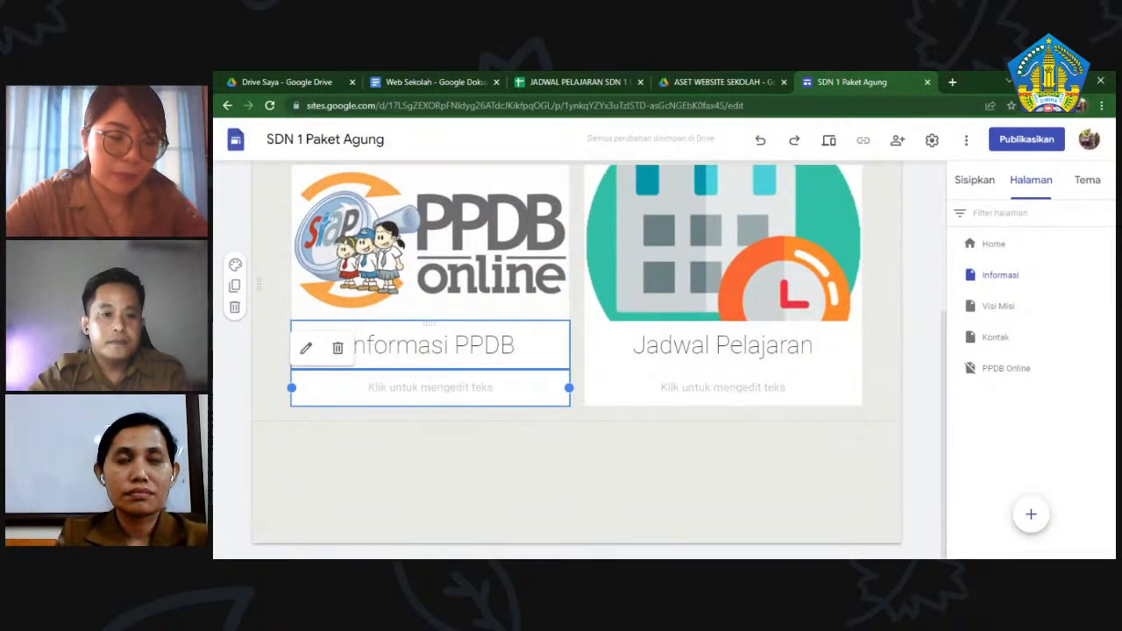
left_click(418, 345)
left_click(478, 404)
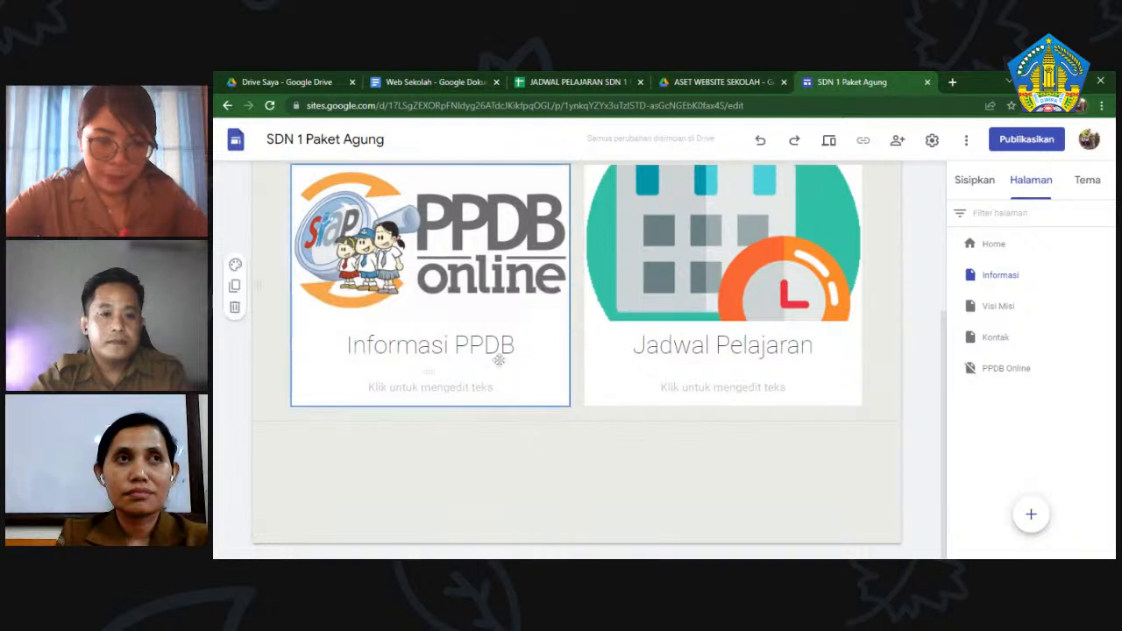
left_click(422, 289)
scroll(421, 290, "up", 1)
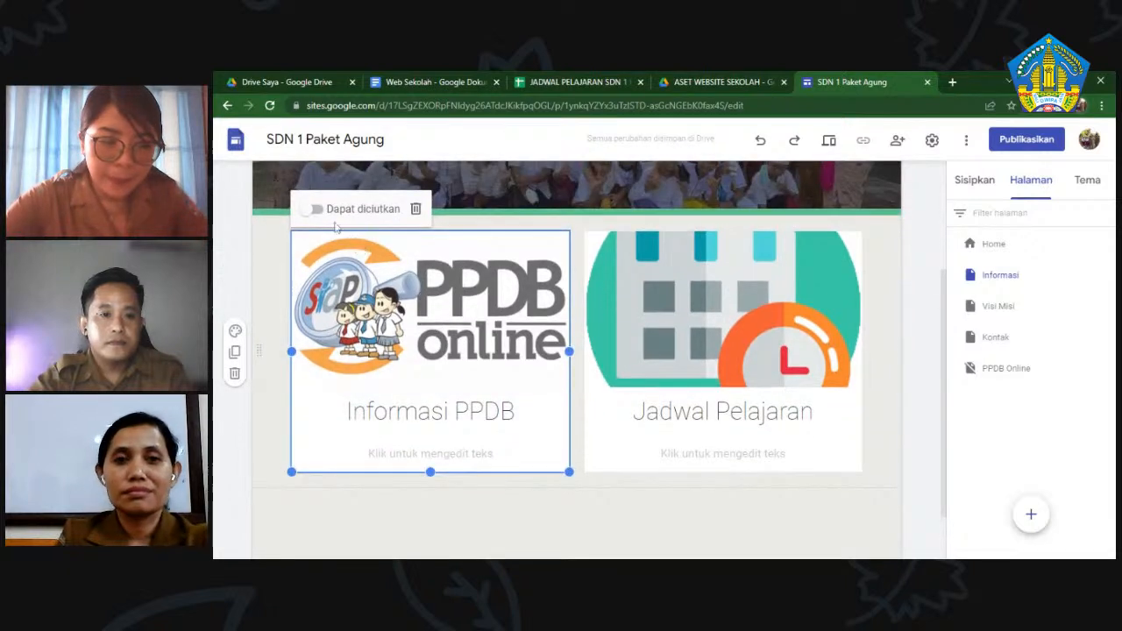
left_click(401, 250)
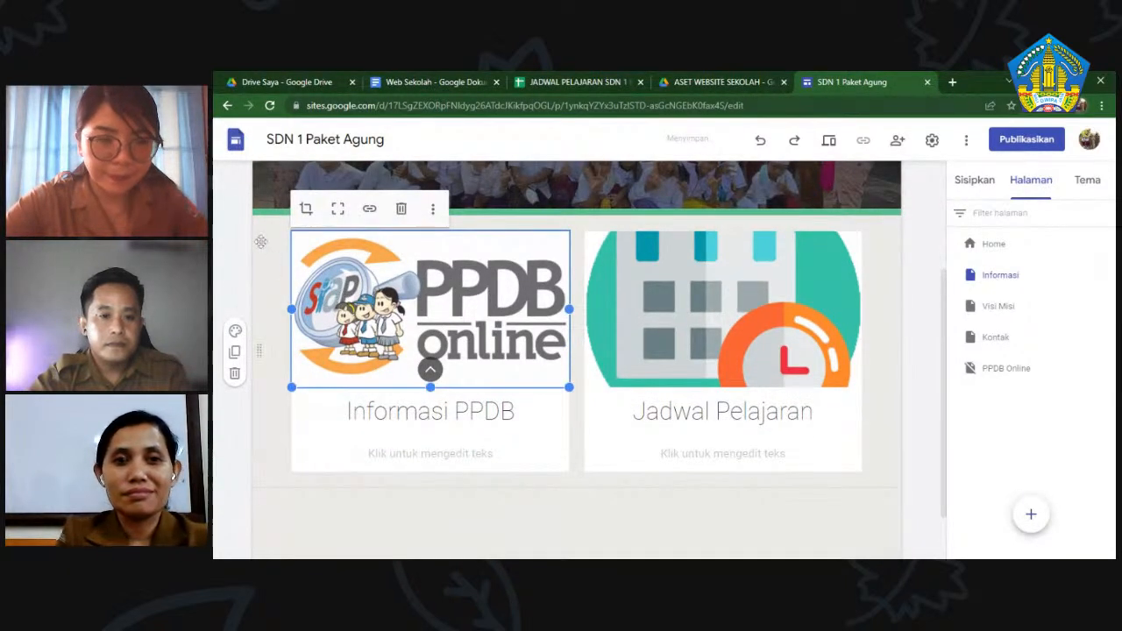
left_click(687, 310)
left_click(509, 314)
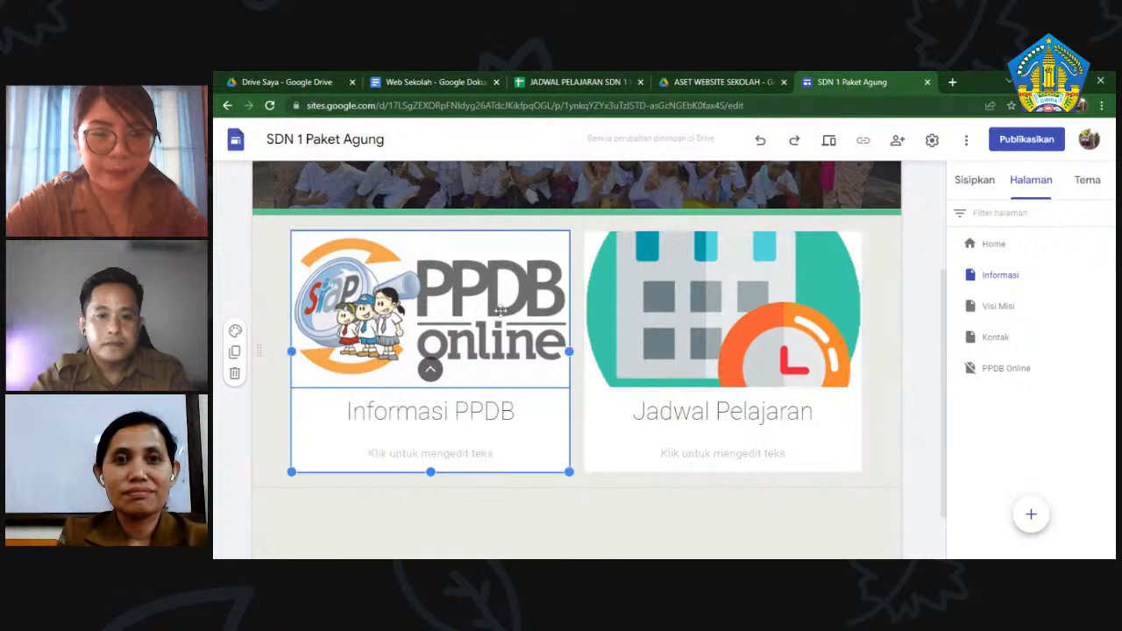
- Make the Jadwal Pelajaran group with the calendar image collapsible as well
left_click(672, 302)
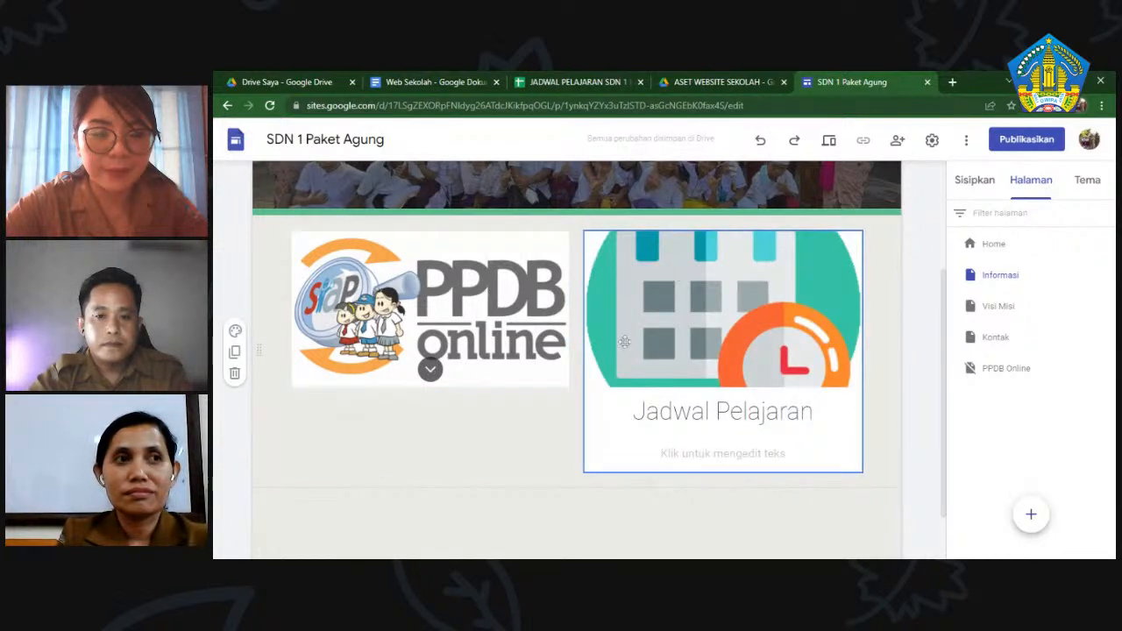
left_click(647, 429)
left_click(660, 317)
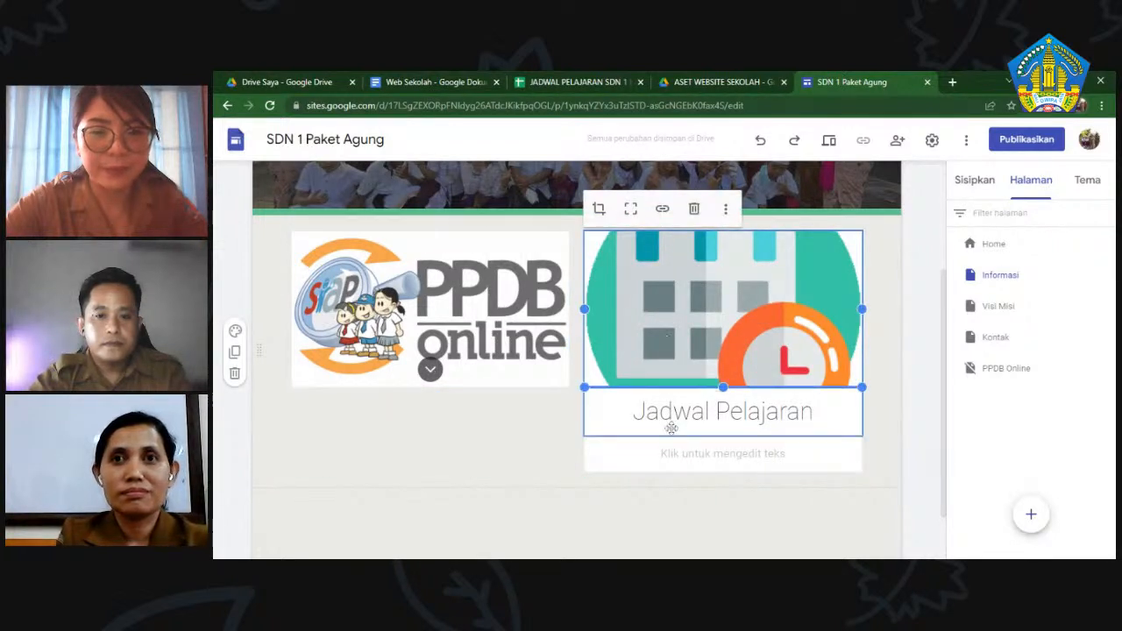
left_click(670, 427)
left_click(608, 209)
left_click(670, 290)
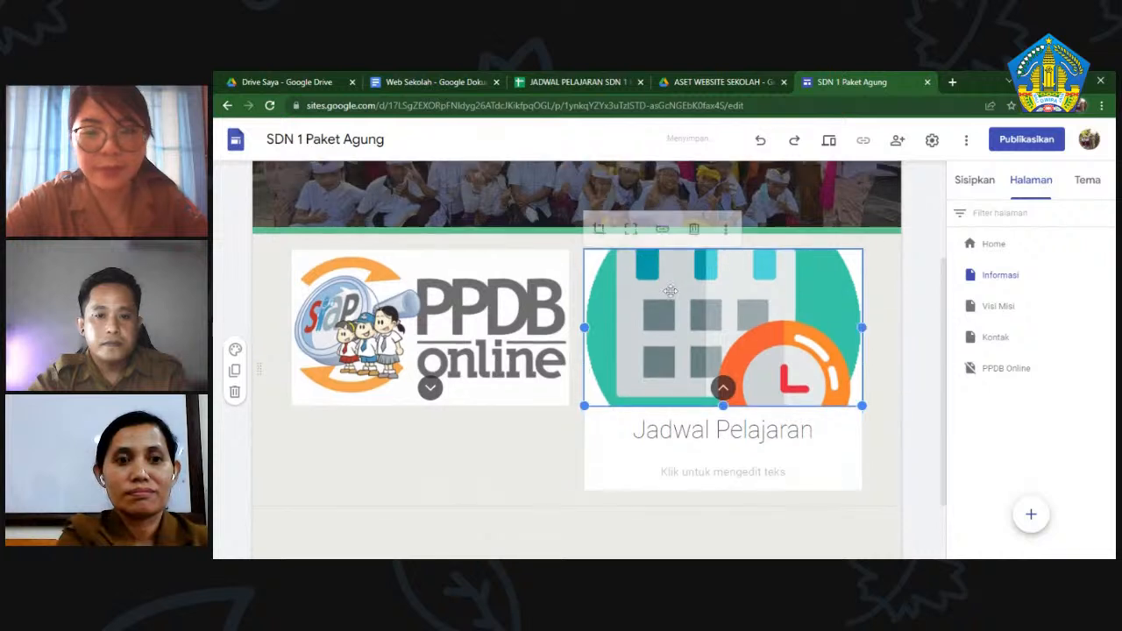
- Inspect the parts of the Informasi PPDB group and select its PPDB Online image to view the image options
left_click(465, 326)
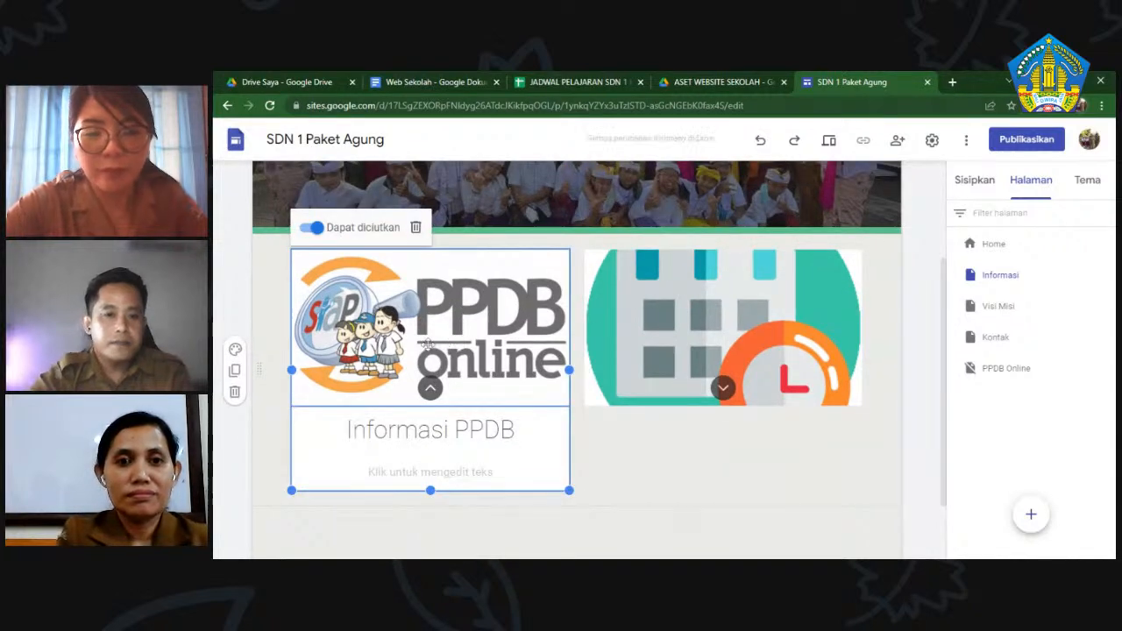
left_click(389, 305)
left_click(395, 429)
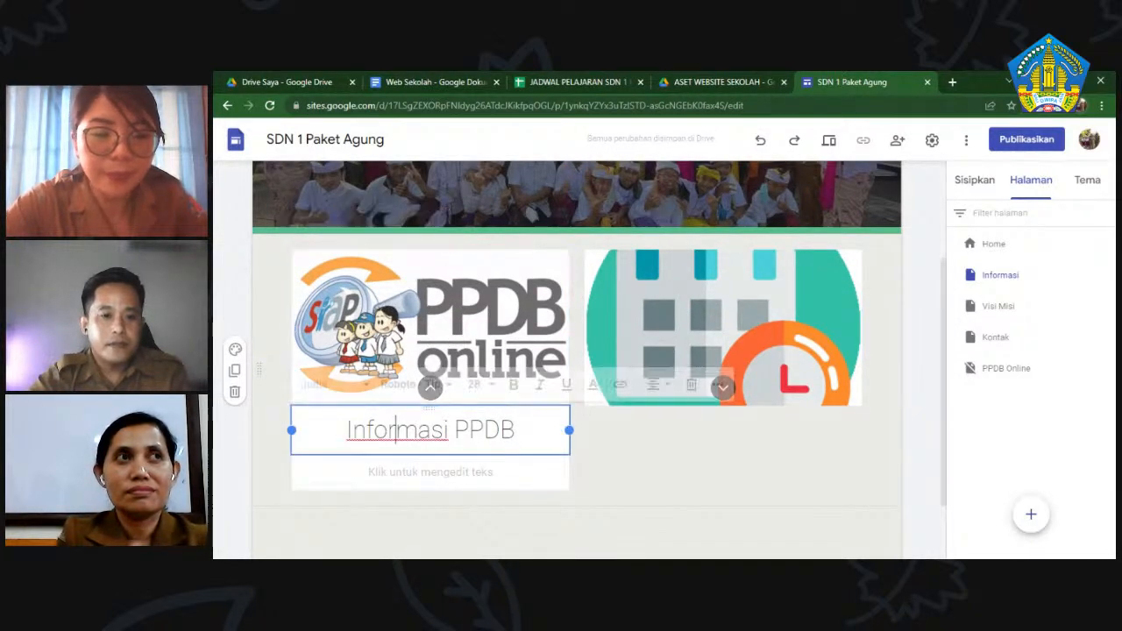
left_click(407, 355)
left_click(418, 315)
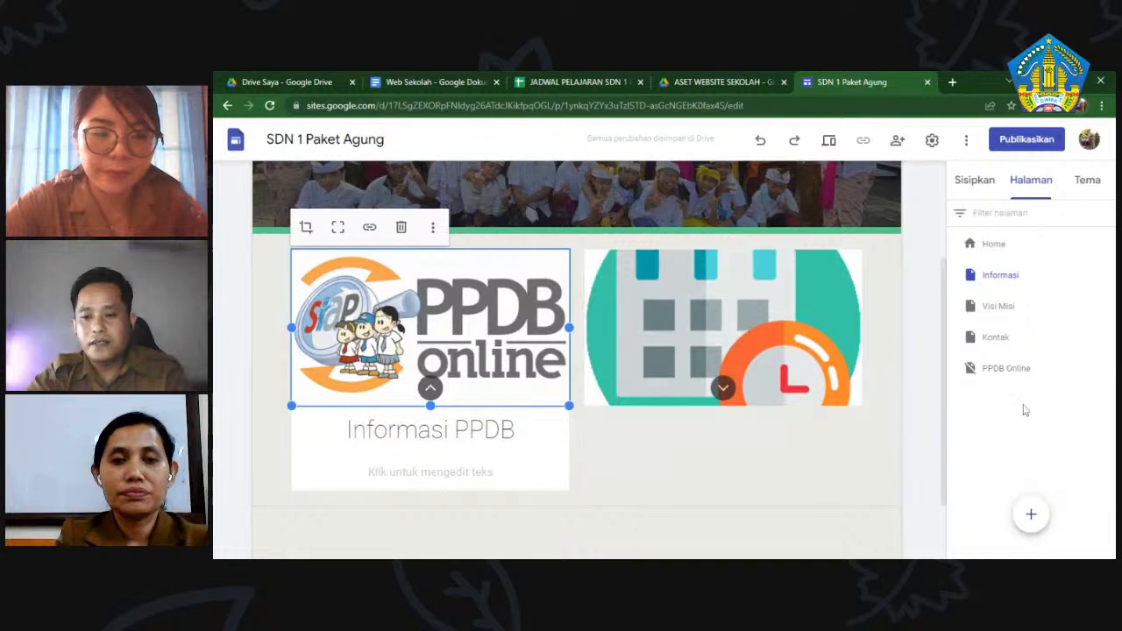
- Open the PPDB Online page and review its available page options without choosing any
left_click(1004, 372)
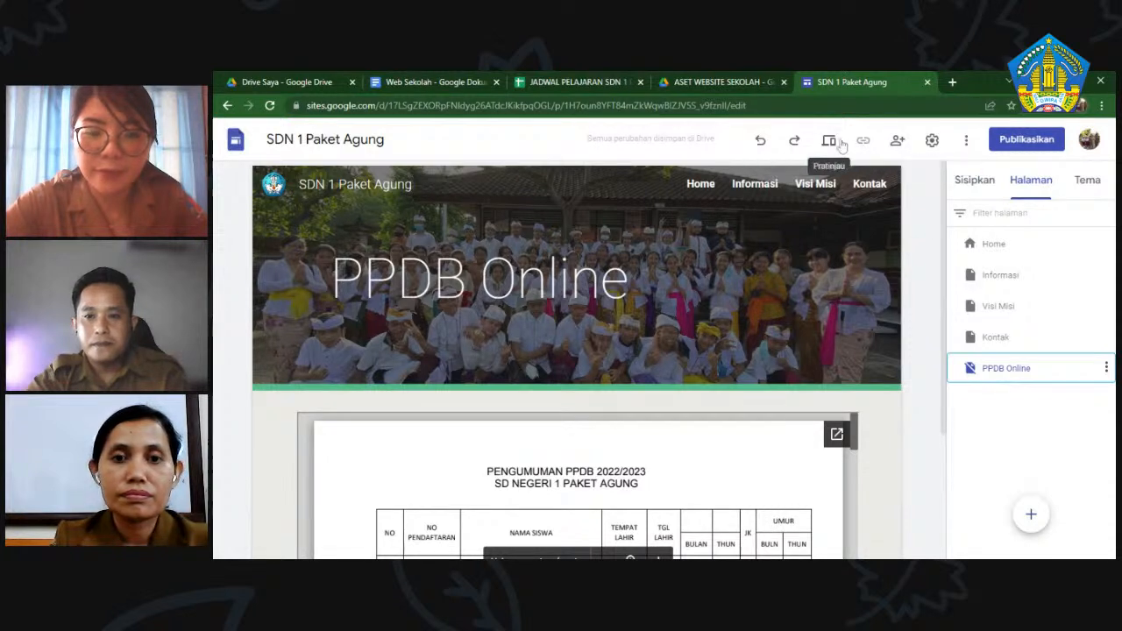
left_click(920, 221)
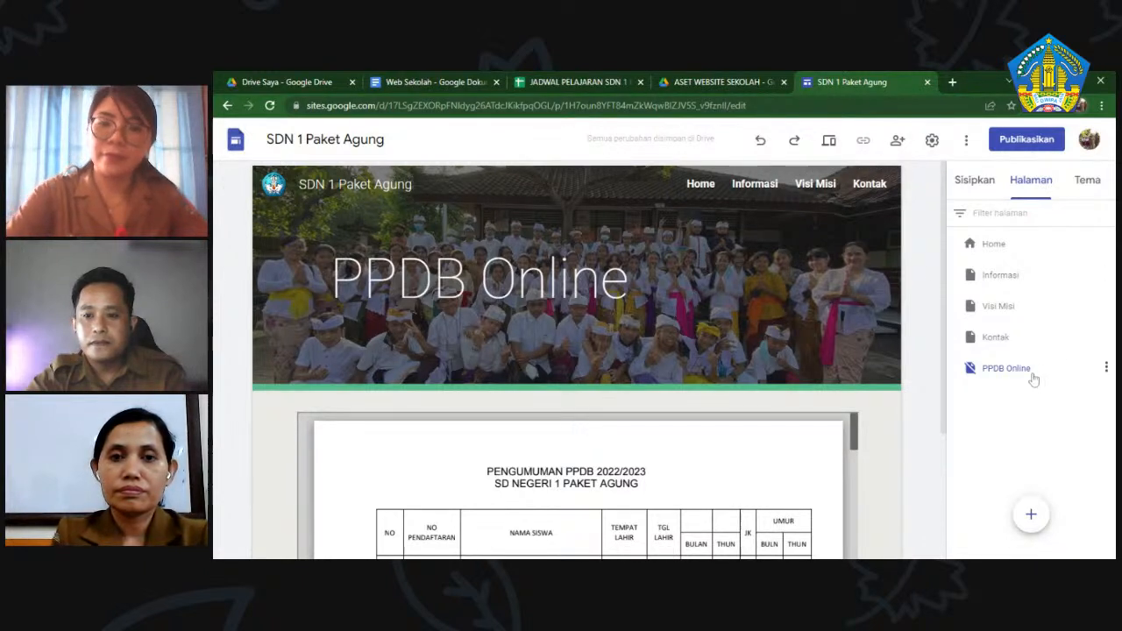
left_click(1106, 367)
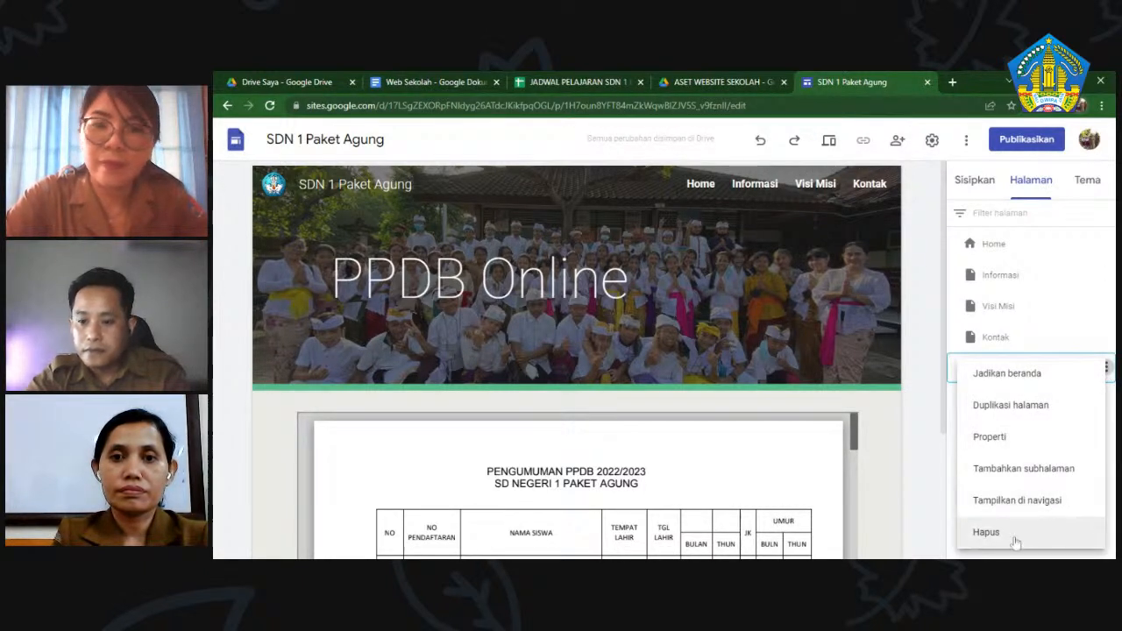
left_click(919, 277)
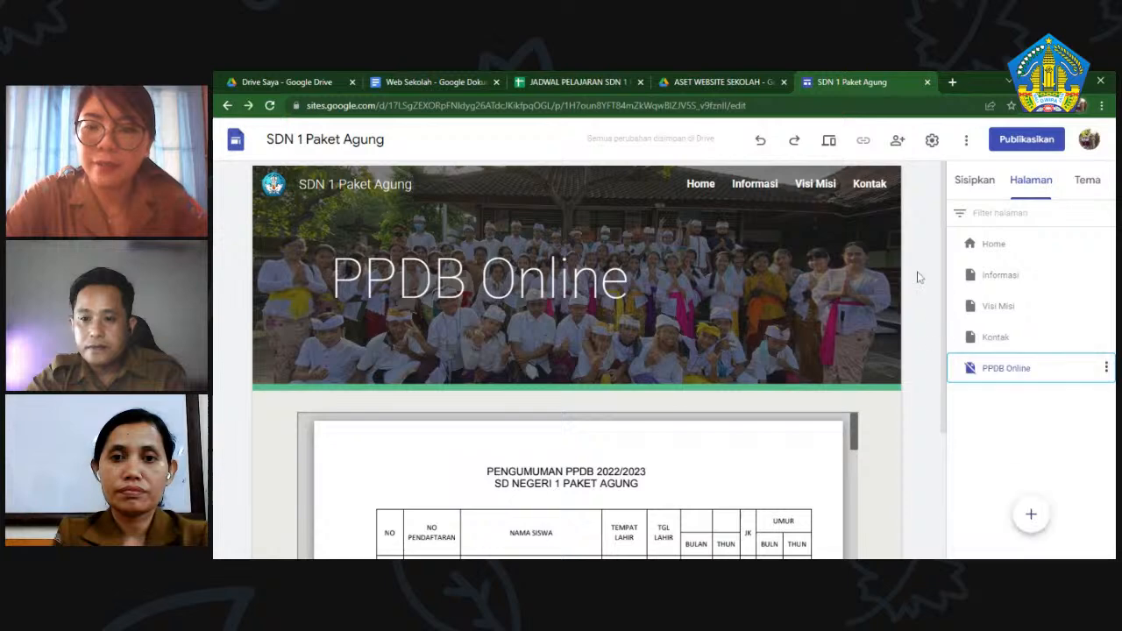
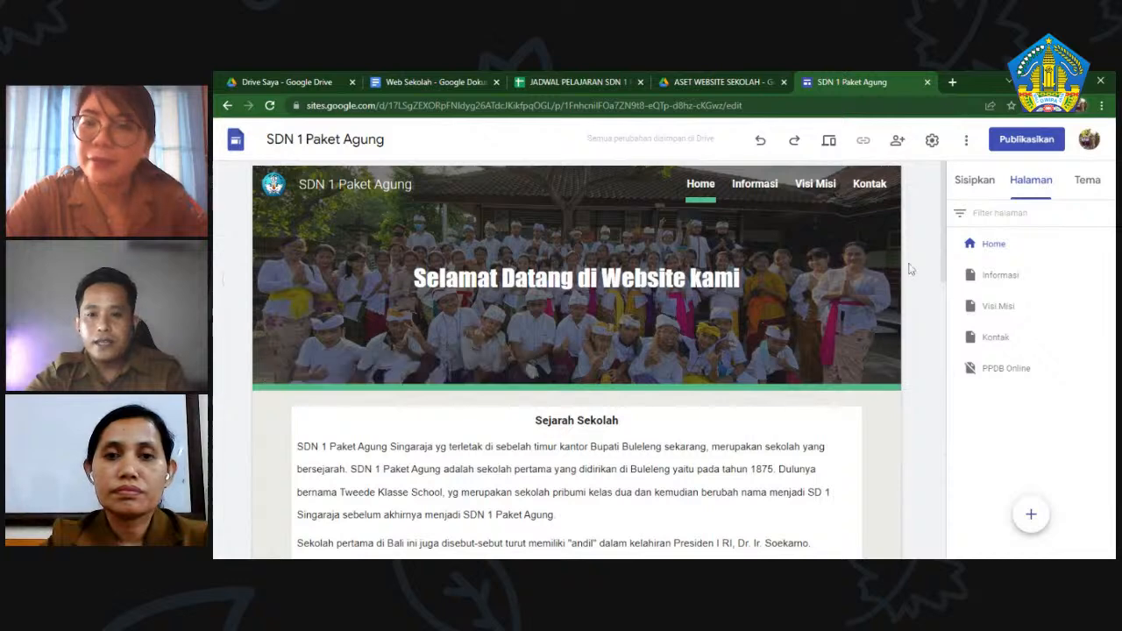
- Publish the site at the web address sdn-1-paket-agung, requesting that public search engines not display it
left_click(1026, 140)
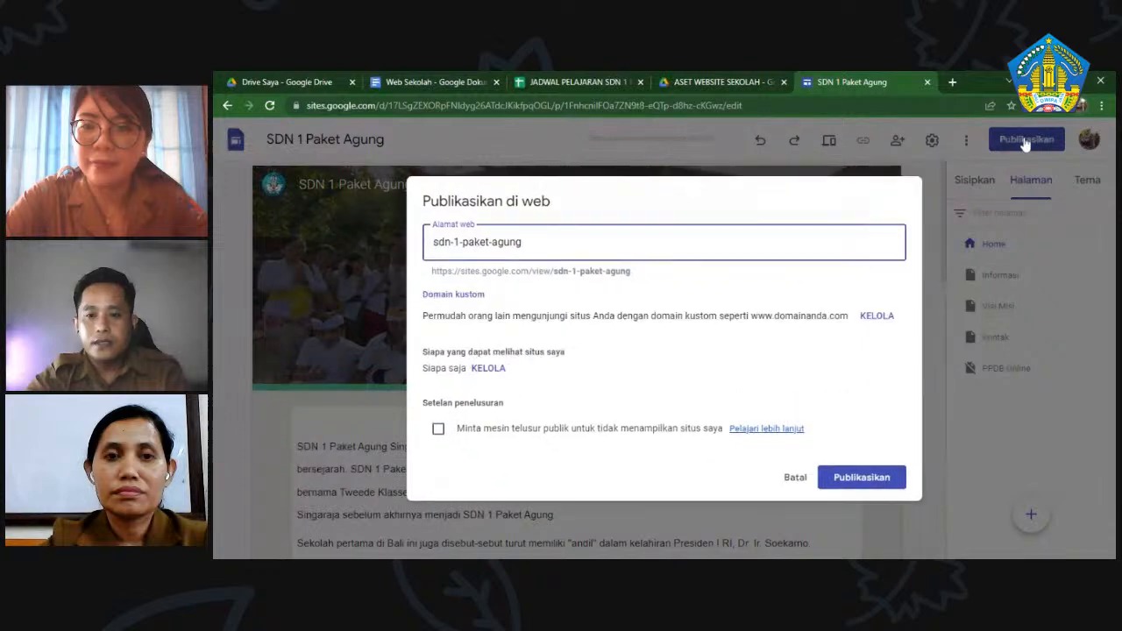
left_click(795, 478)
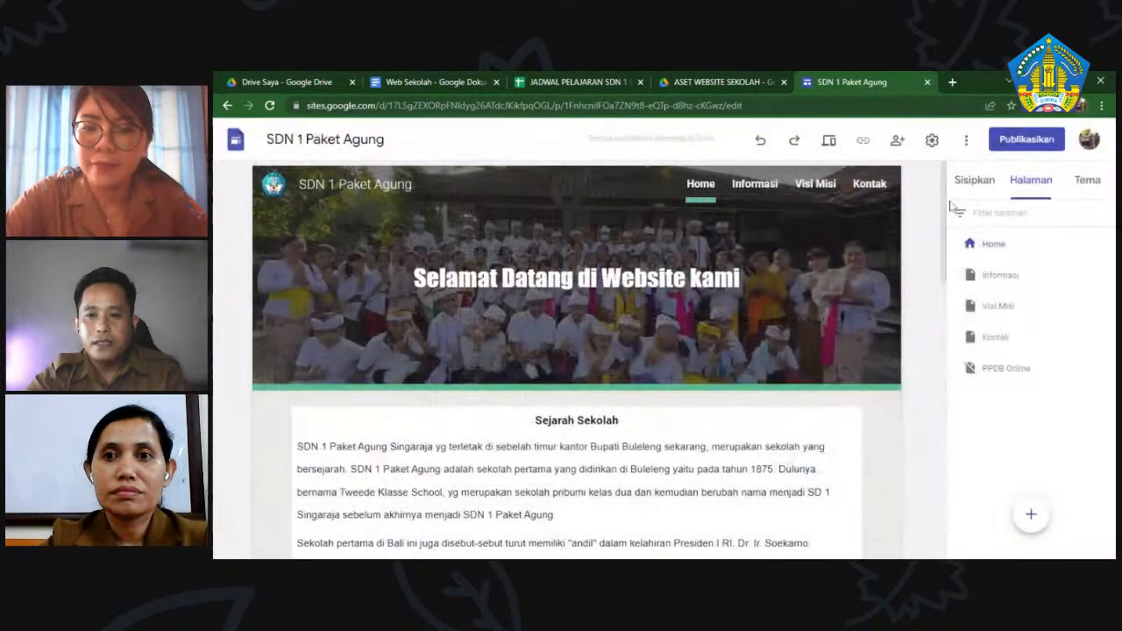
left_click(1031, 144)
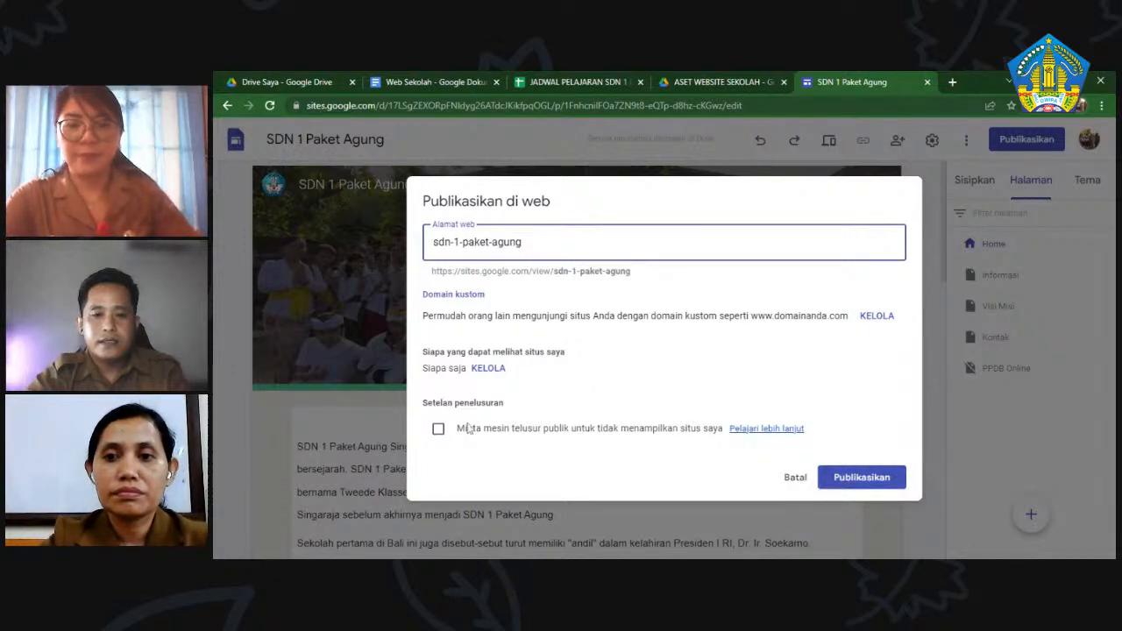
left_click(437, 429)
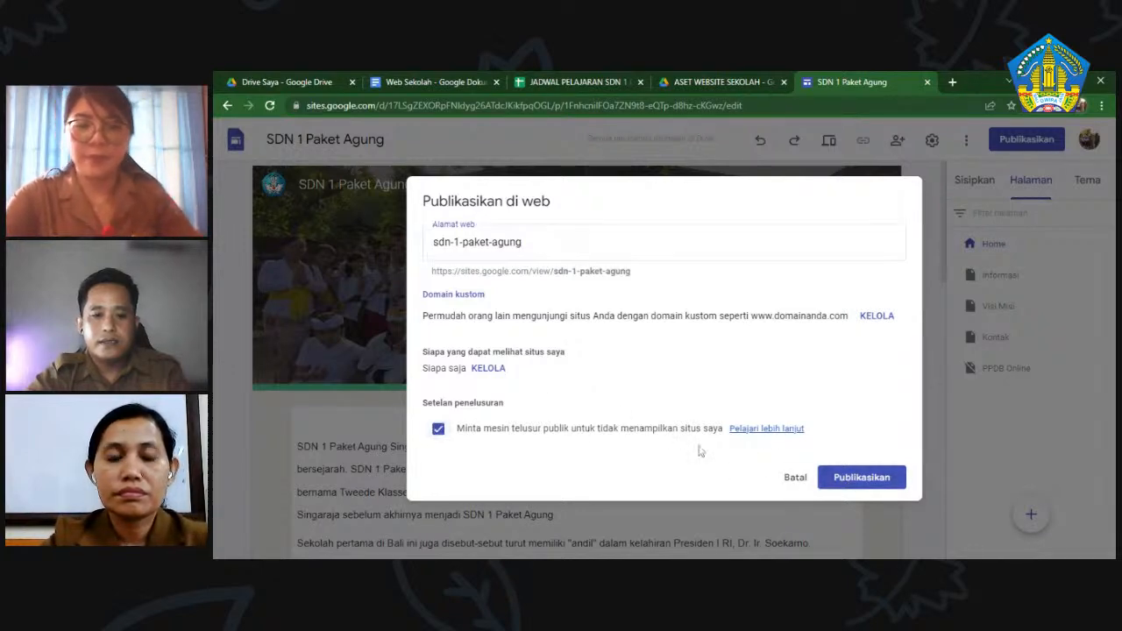
left_click(862, 477)
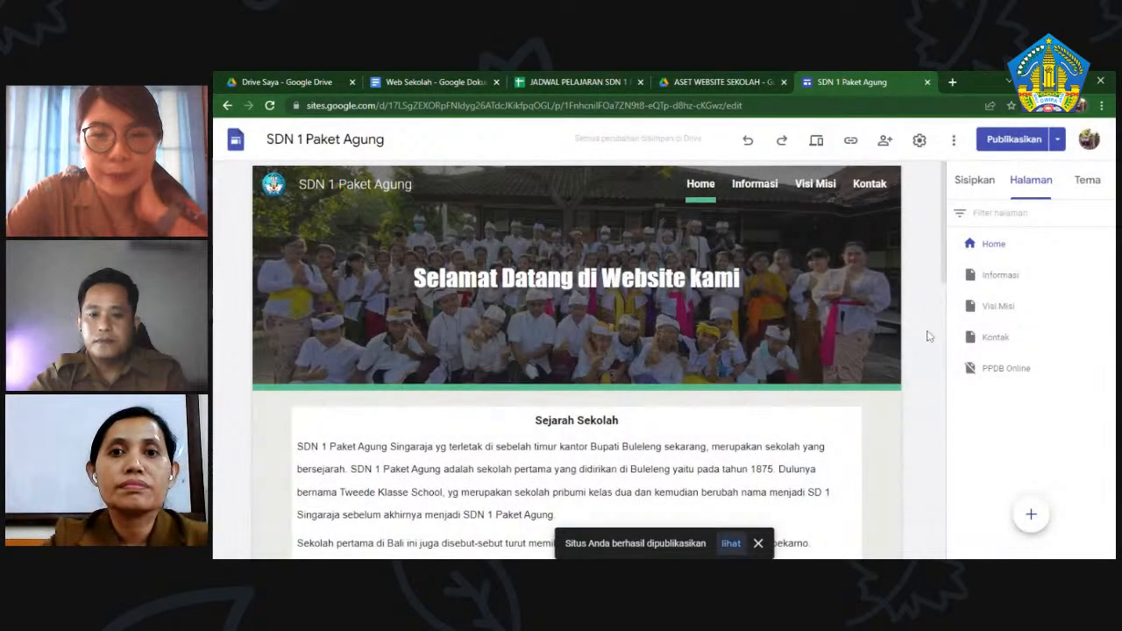
- Copy the published link of the PPDB Online page
left_click(1006, 372)
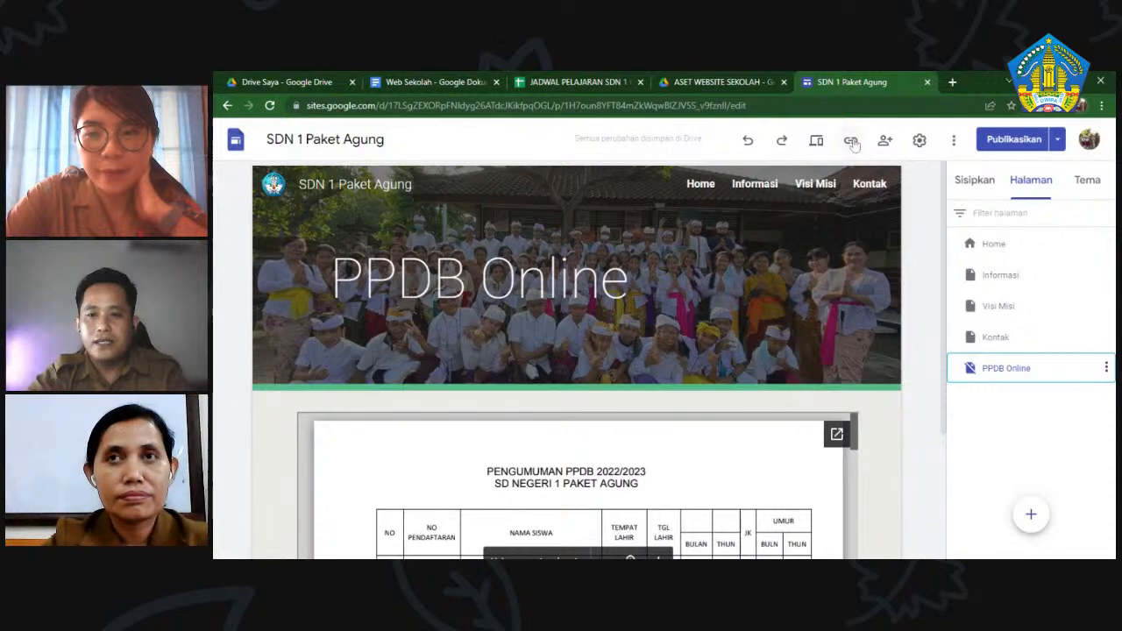
left_click(850, 141)
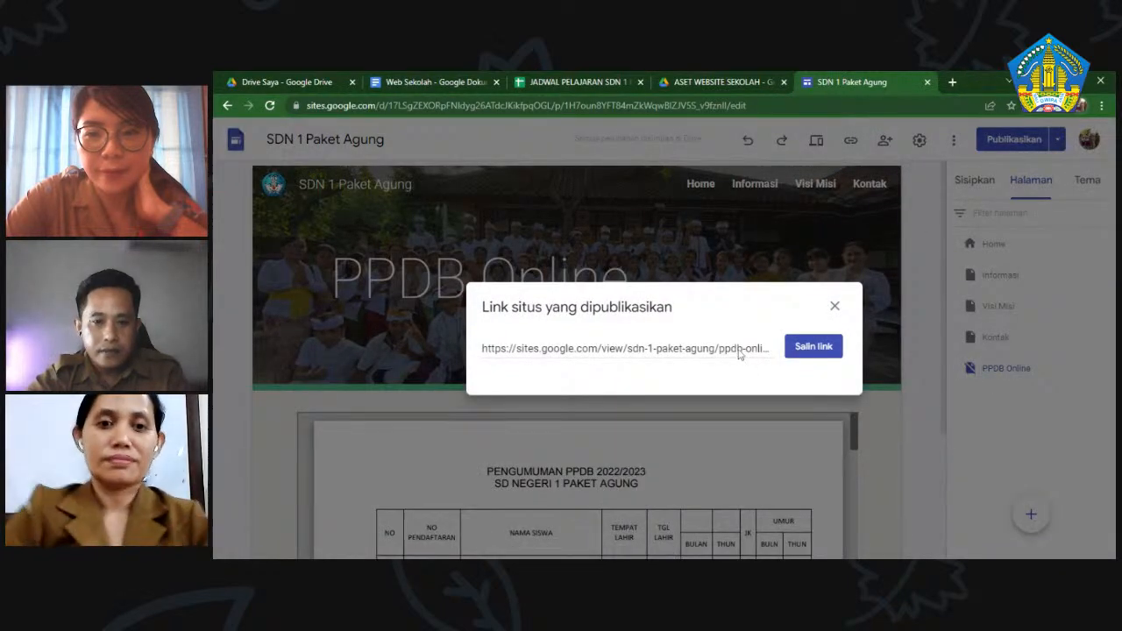
left_click(797, 348)
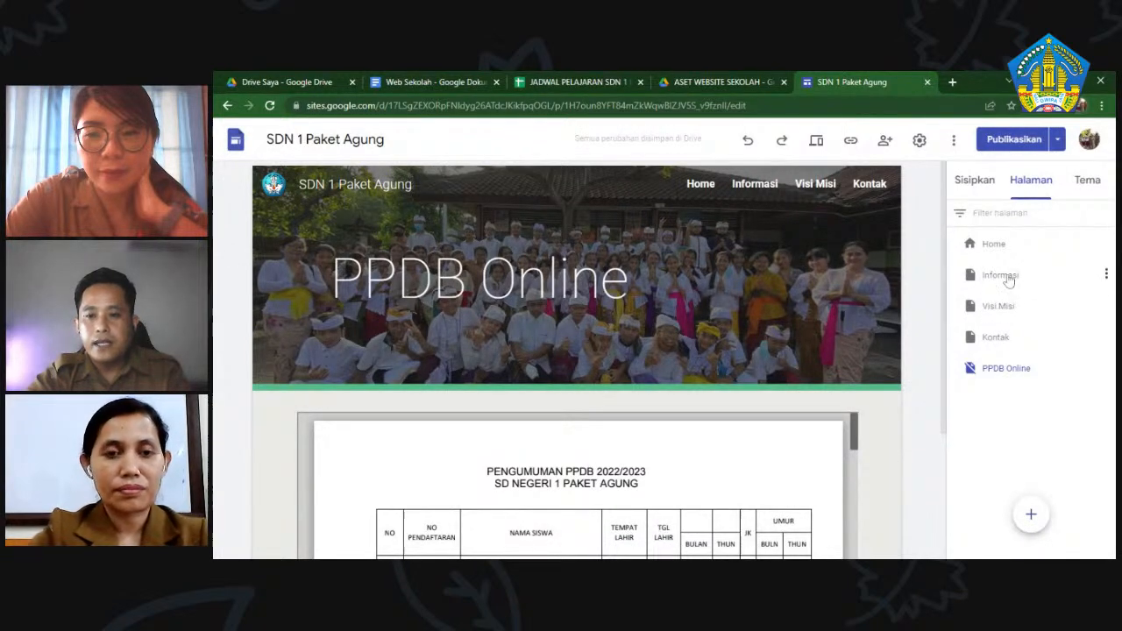
- Link the PPDB Online image on the Informasi page to the site's PPDB Online page
left_click(755, 184)
scroll(918, 433, "down", 1)
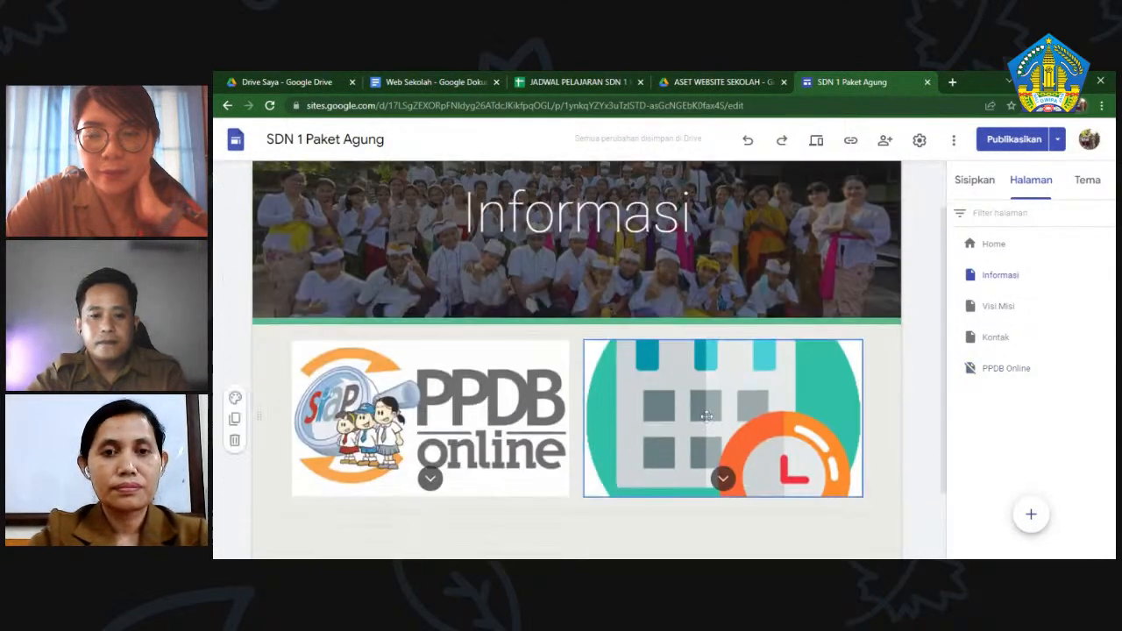
left_click(441, 399)
left_click(436, 395)
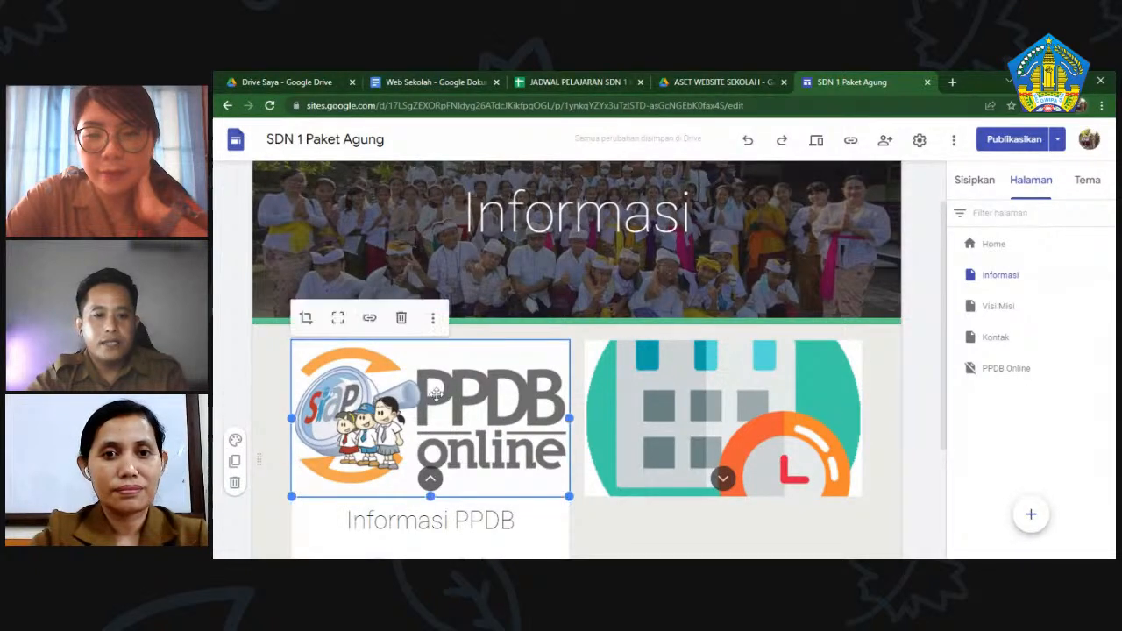
left_click(369, 319)
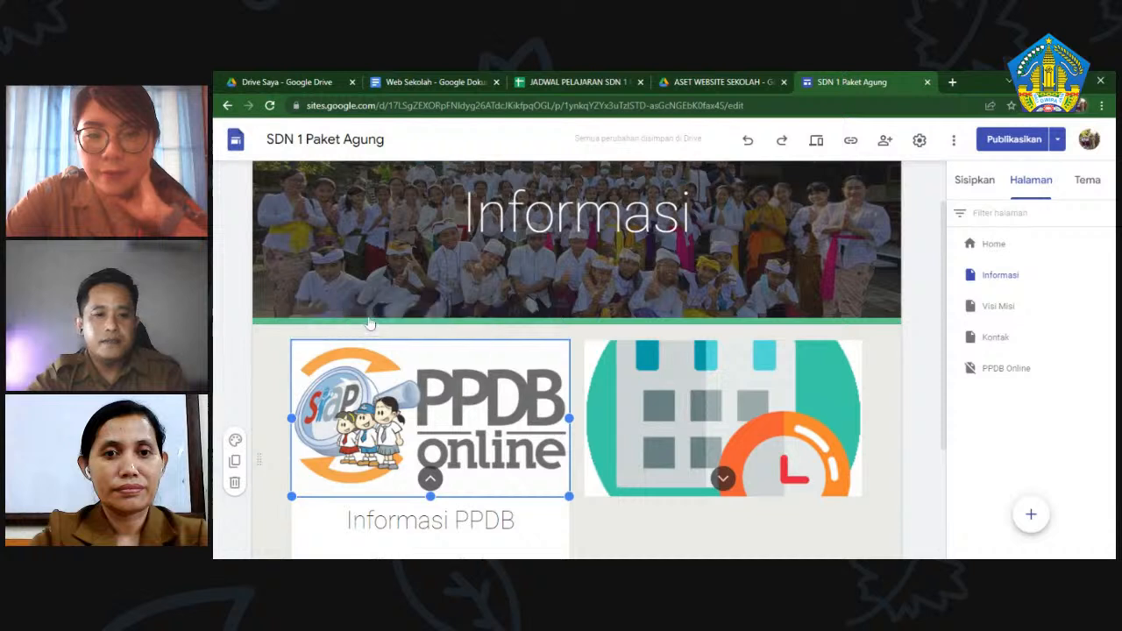
scroll(386, 369, "down", 1)
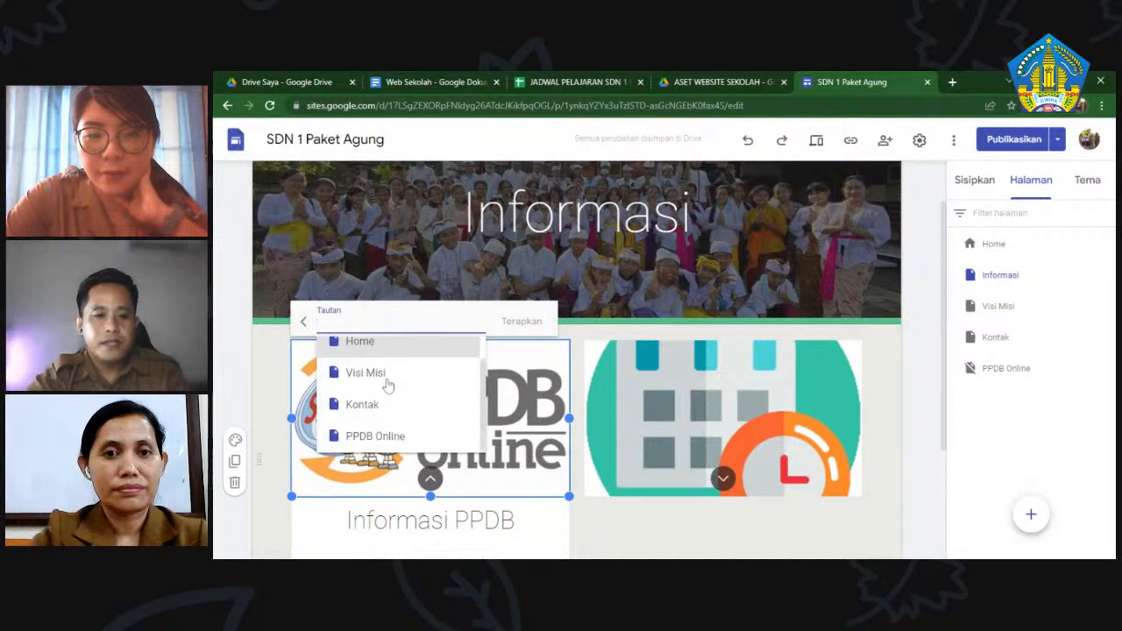
left_click(398, 437)
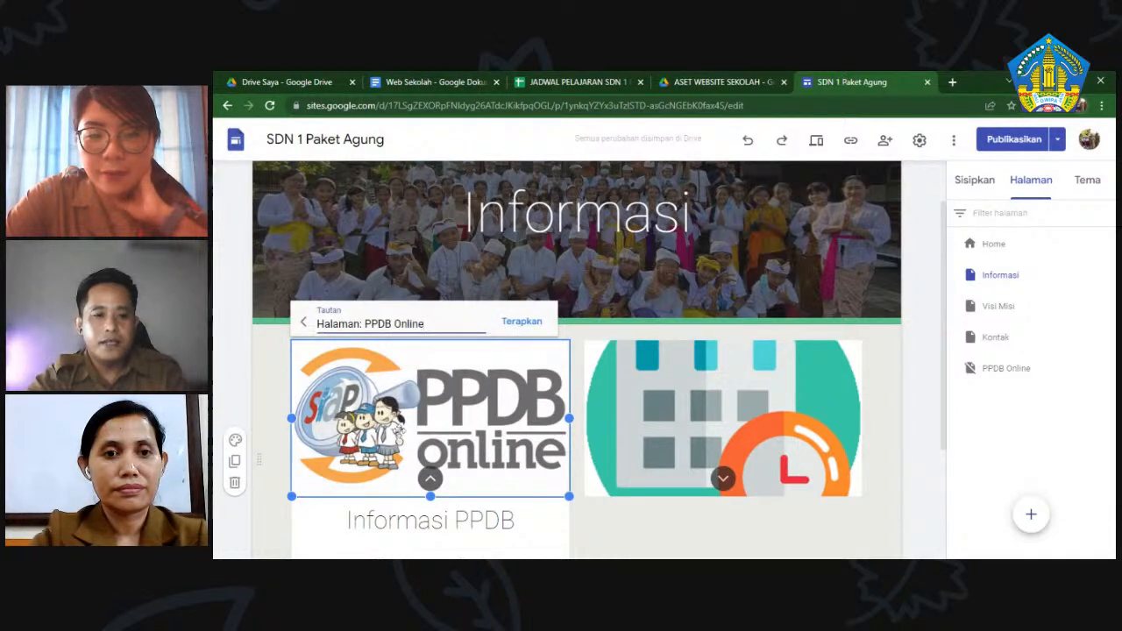
left_click(521, 321)
left_click(929, 423)
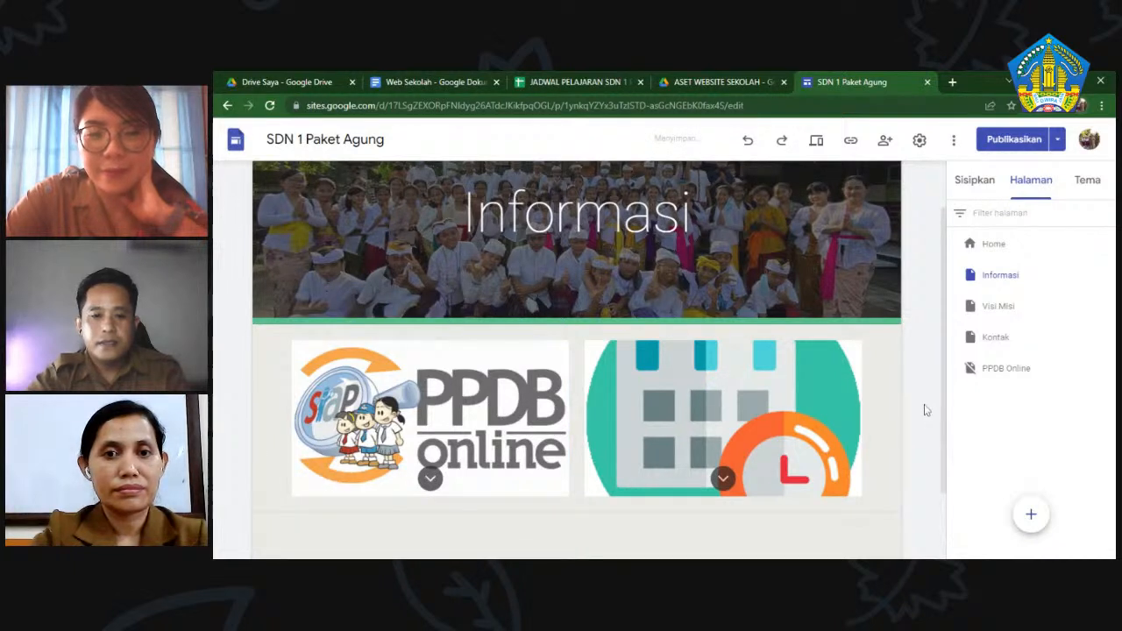
- Create a new site page named Jadwal Pelajaran
scroll(924, 414, "down", 1)
left_click(749, 311)
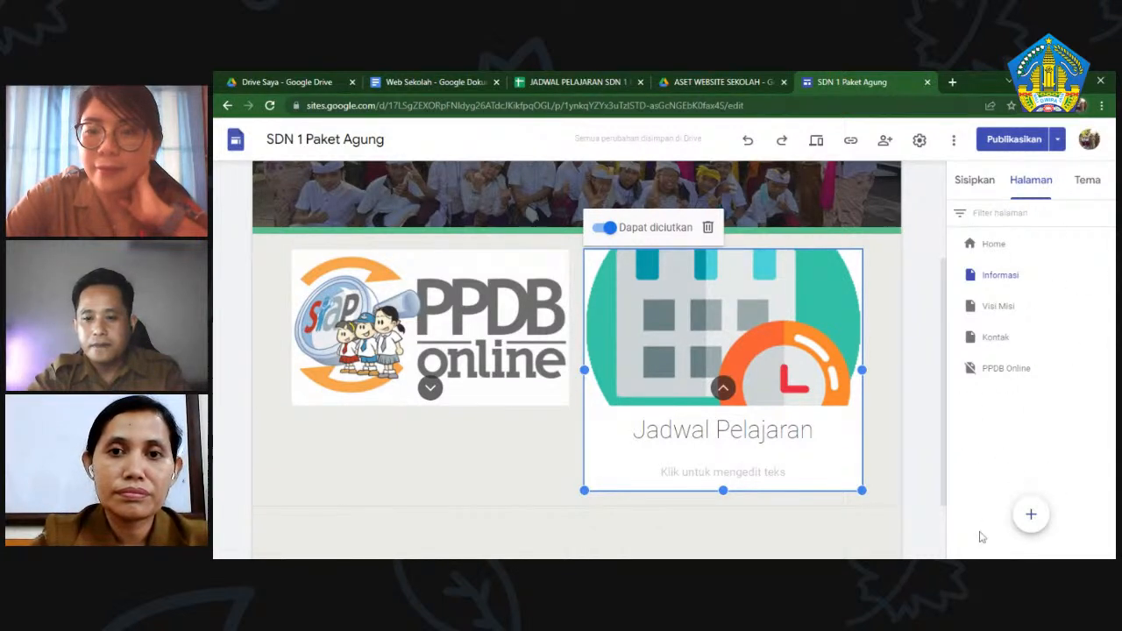
left_click(1034, 517)
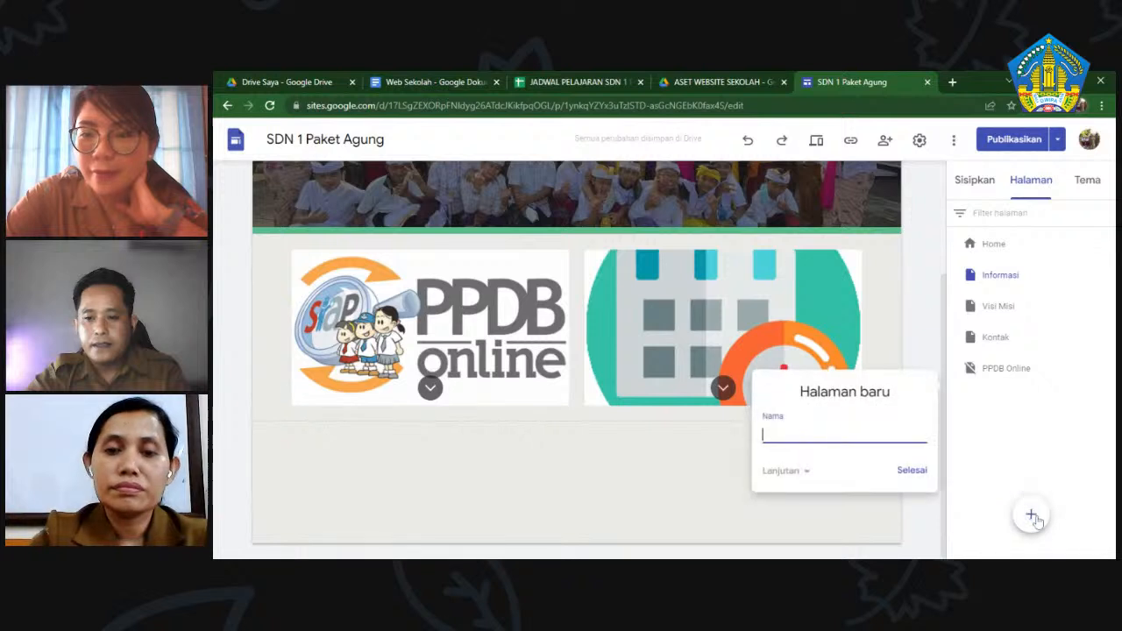
type("Ja")
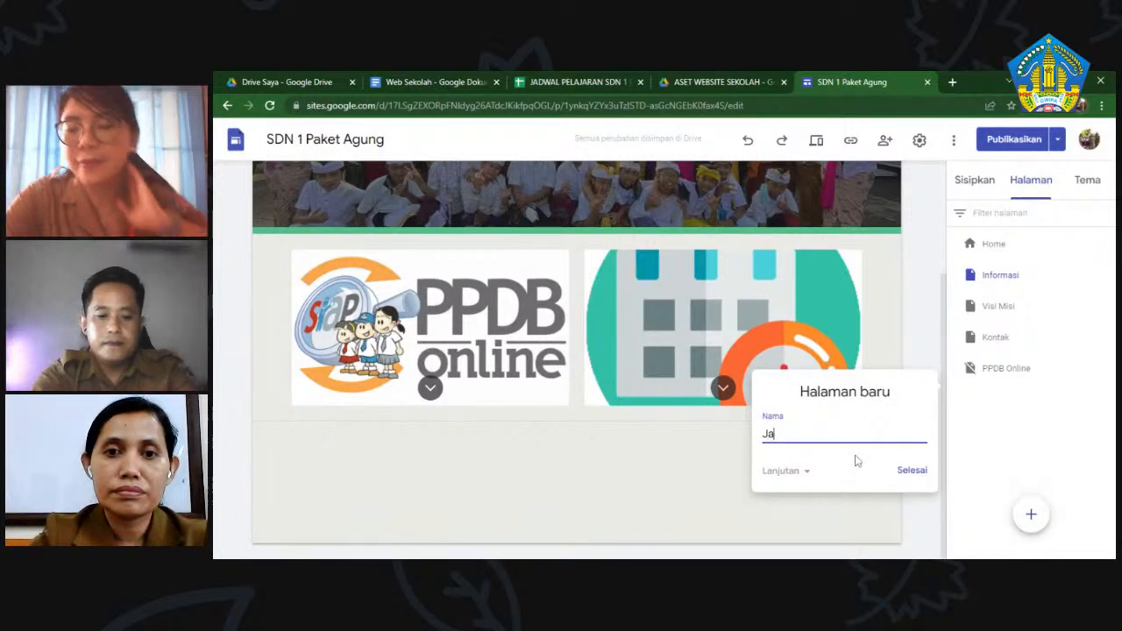
type("dwal Pelajaran")
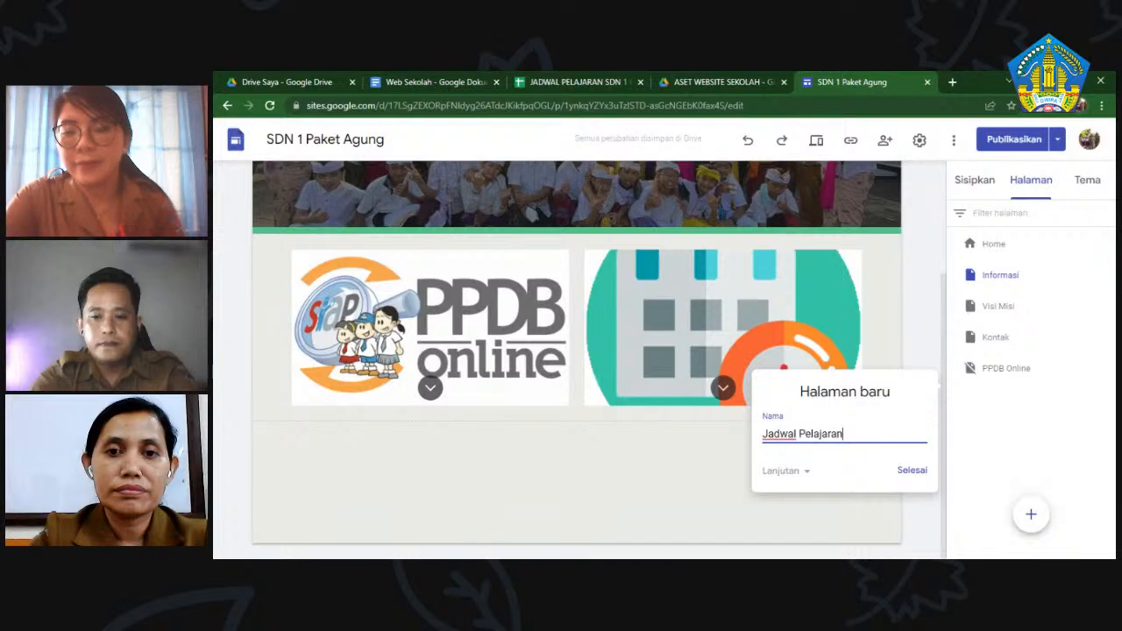
left_click(912, 471)
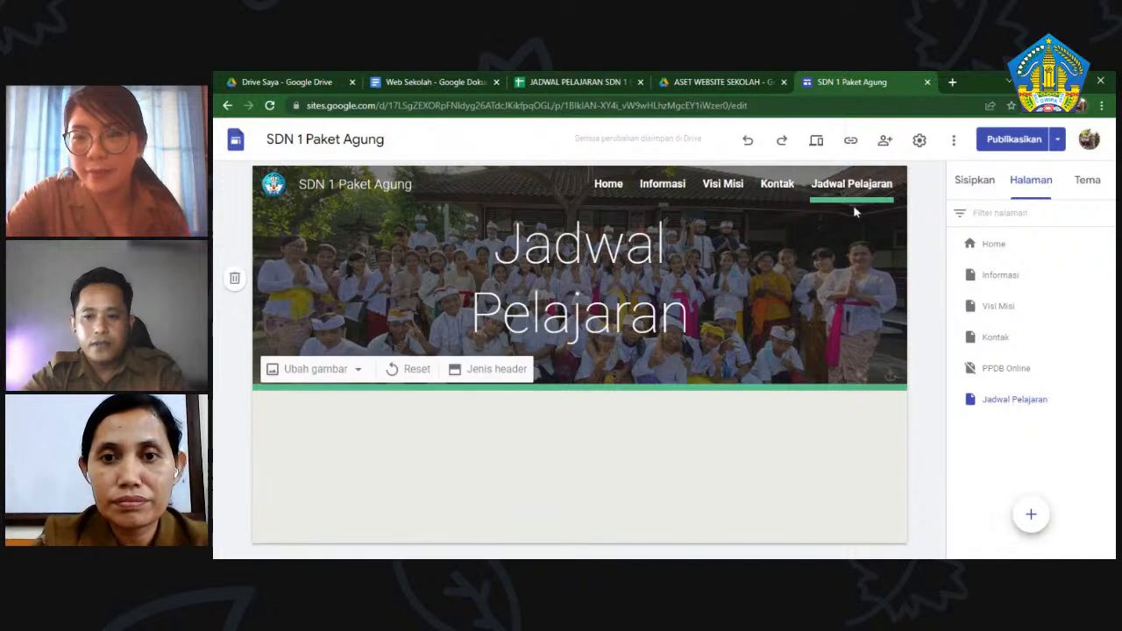
- Hide the Jadwal Pelajaran page from the site navigation
mouse_move(1059, 408)
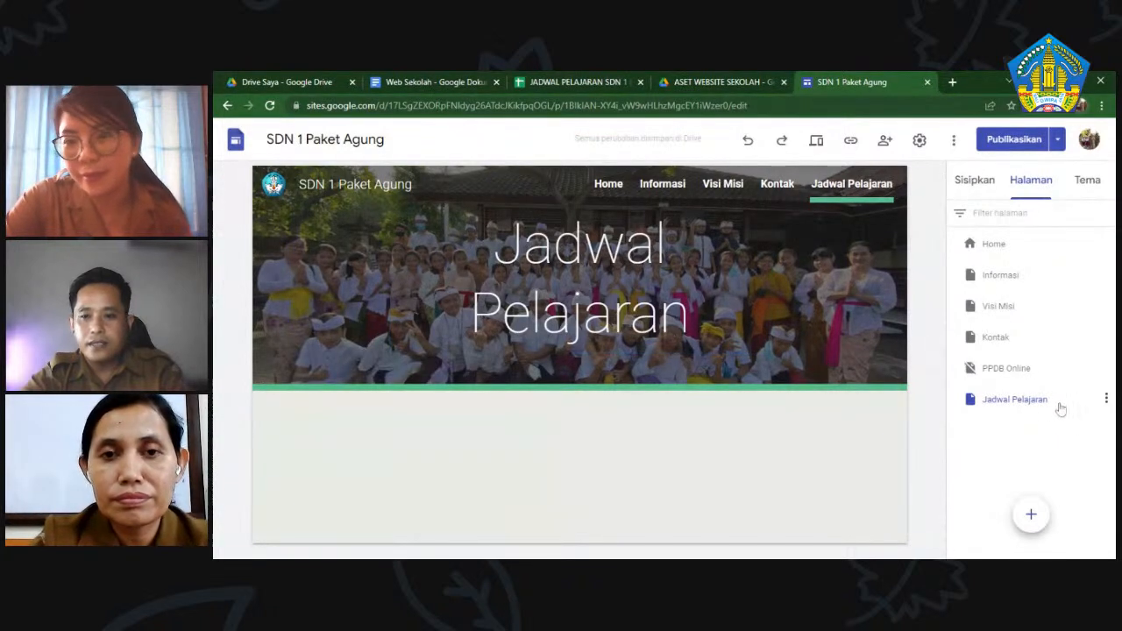
left_click(1106, 399)
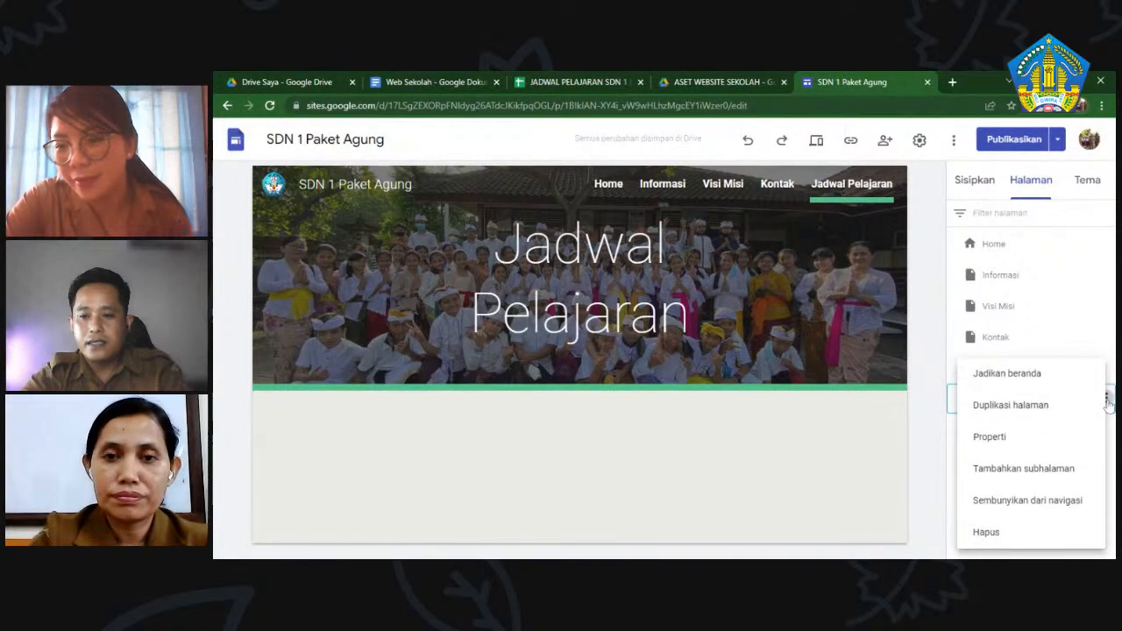
left_click(1014, 501)
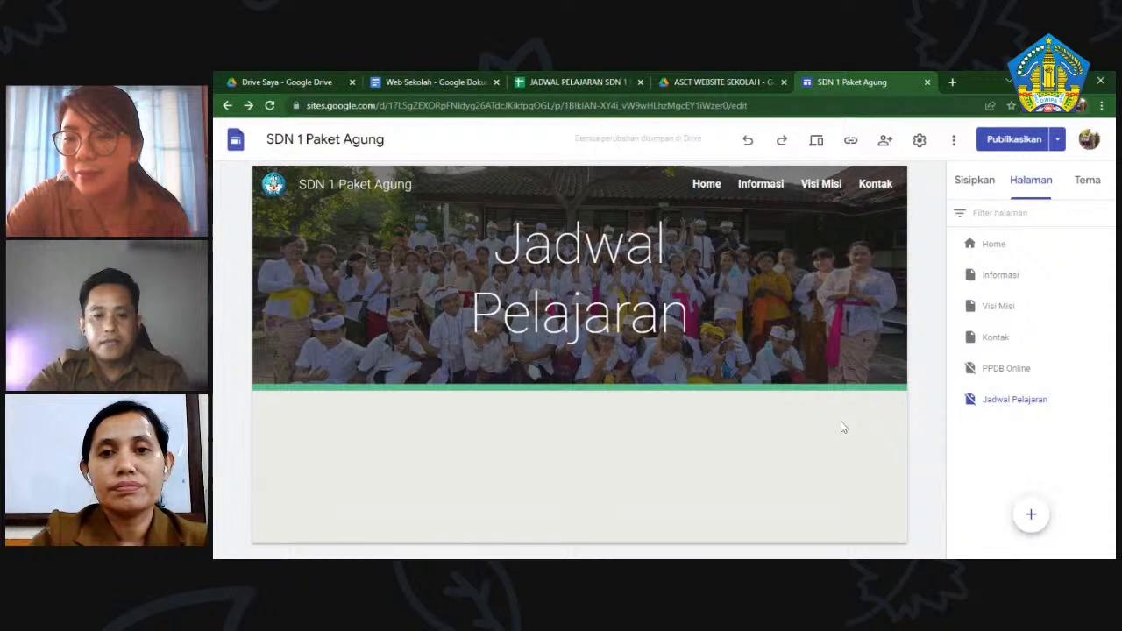
- Start a code embed on the Jadwal Pelajaran page and copy the complete Jadwal Pelajaran iframe code from the Web Sekolah document
left_click(972, 184)
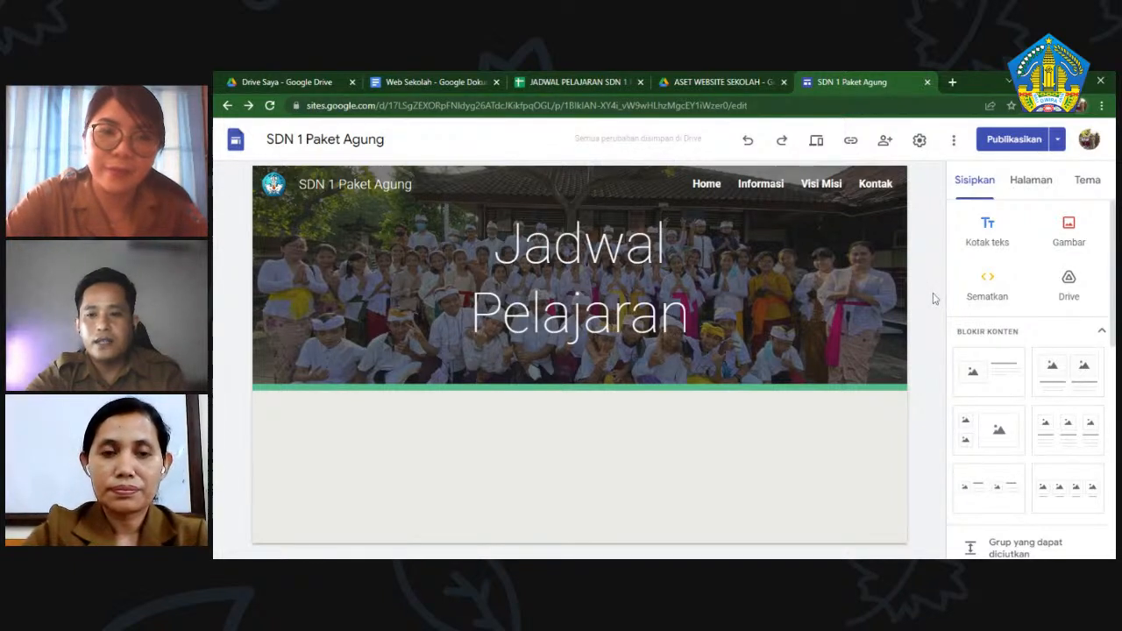
left_click(991, 287)
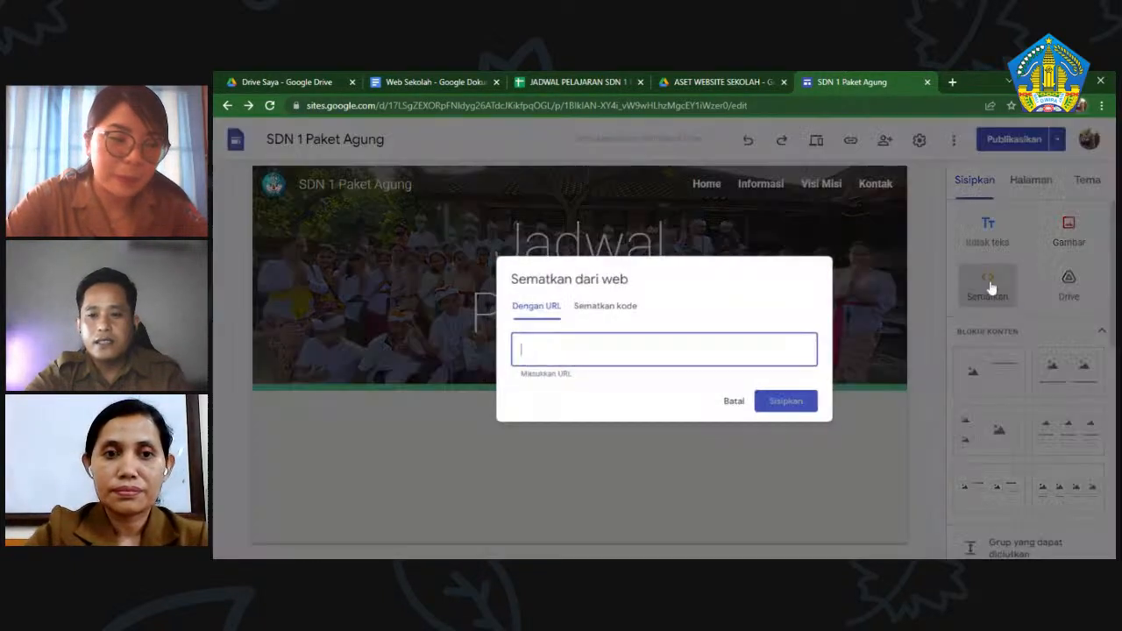
left_click(618, 308)
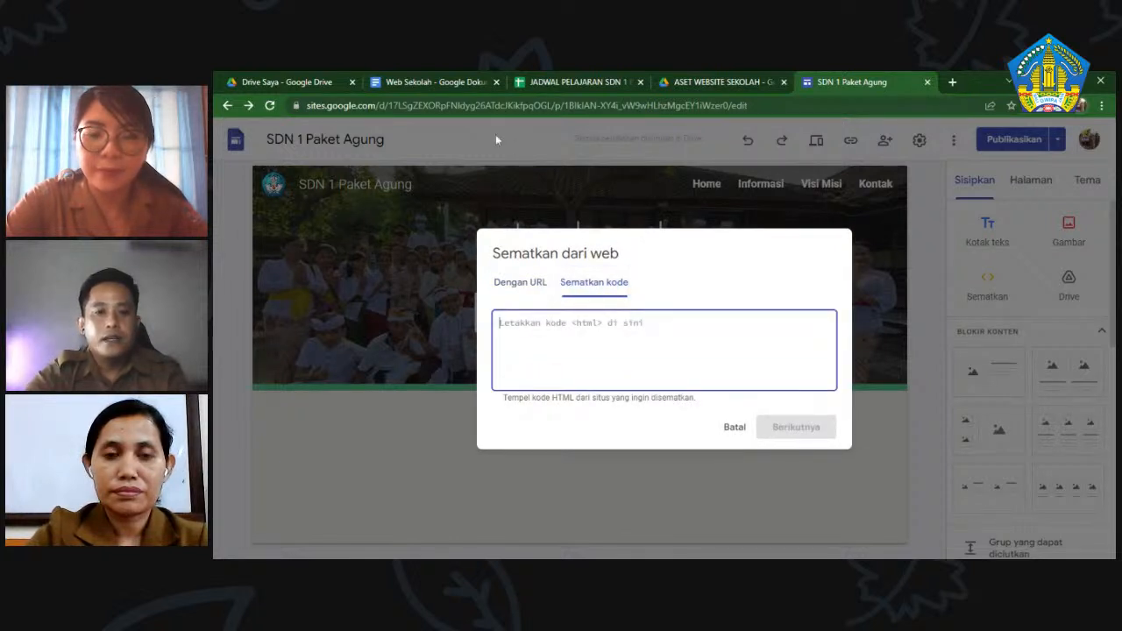
left_click(445, 80)
scroll(539, 377, "down", 2)
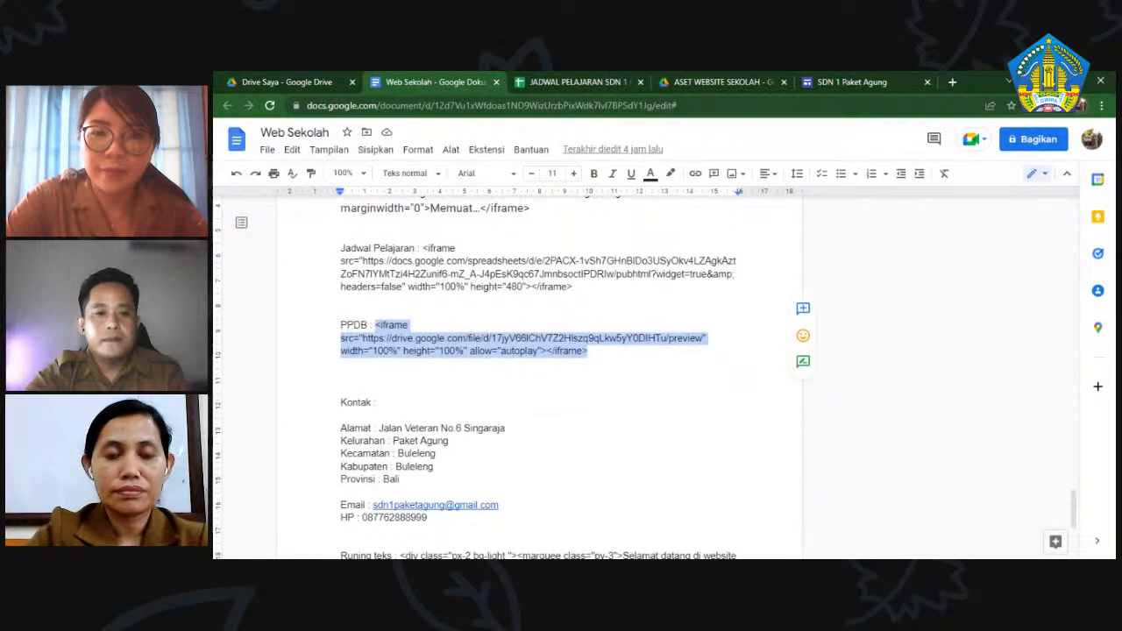
left_click_drag(341, 261, 572, 287)
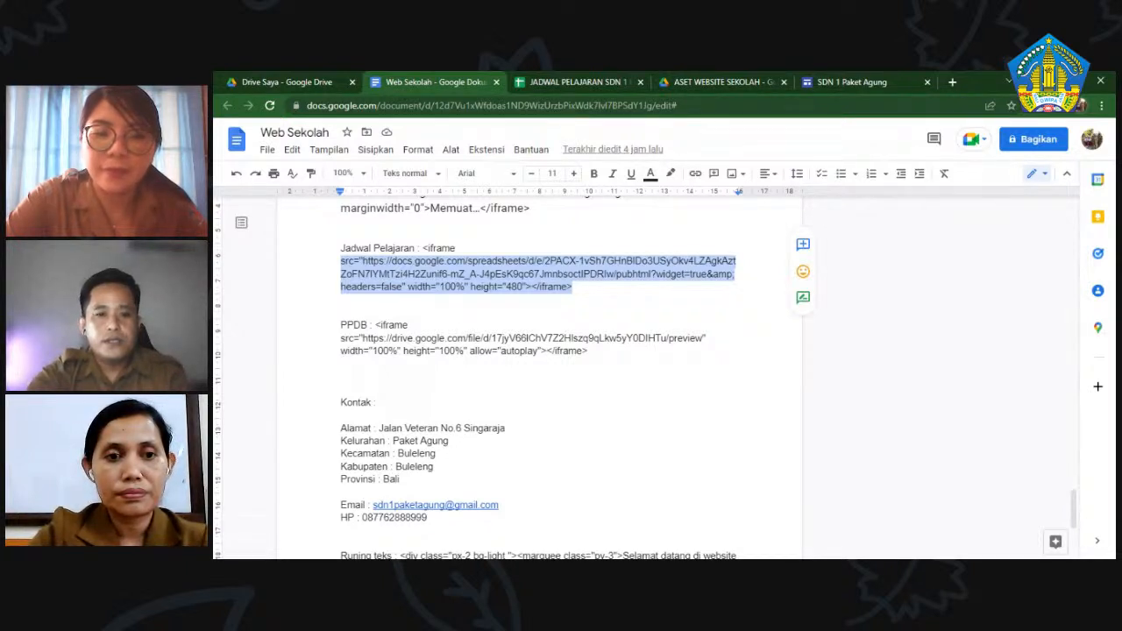
left_click_drag(423, 248, 614, 310)
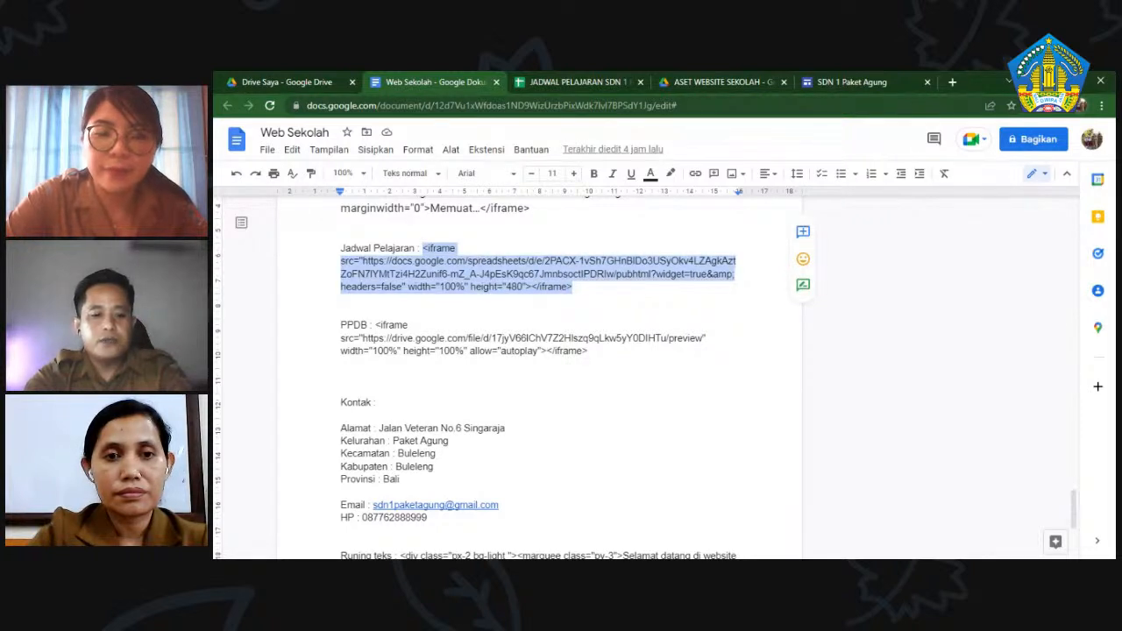
- Return to the SDN 1 Paket Agung site and insert the copied timetable iframe code as an embed on the Jadwal Pelajaran page
left_click(848, 80)
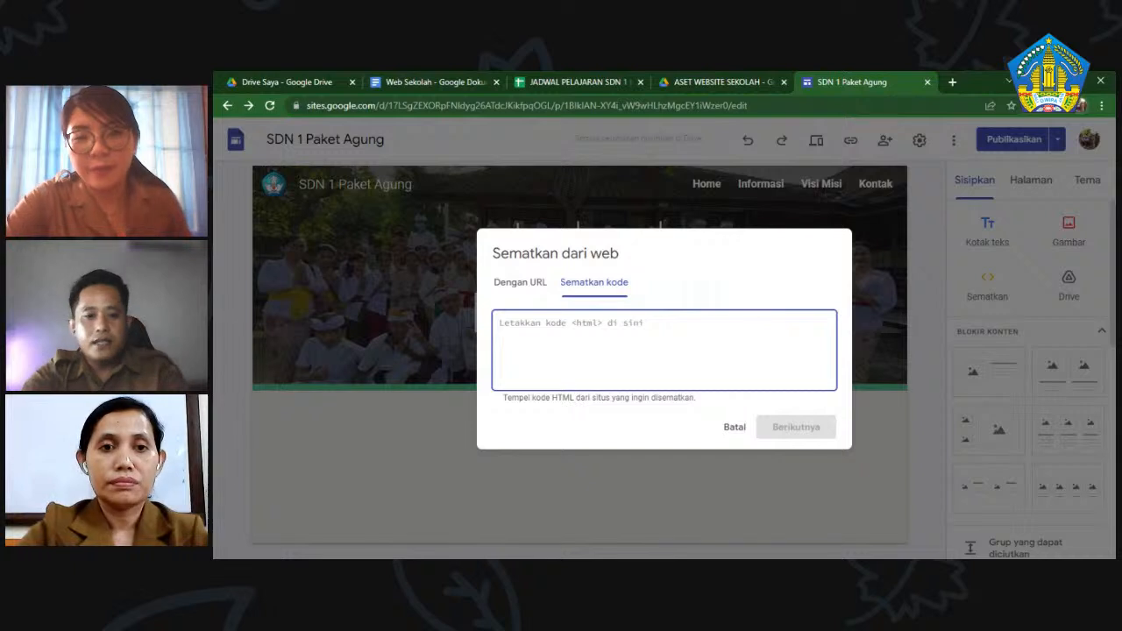
type("<iframe src=\"https://docs.google.com/spreadsheets/d/e/2PACX-1vSh7GHnBlDo3U5yOkv4LZAgkAztZoFN7lYMtTzi4H2Zunif6-mZ_A-J4pEsK9qc67JmnbsoctIPDRIw/pubhtml?widget=true&amp;headers=false\" width=\"100%\" height=\"480\"></iframe>")
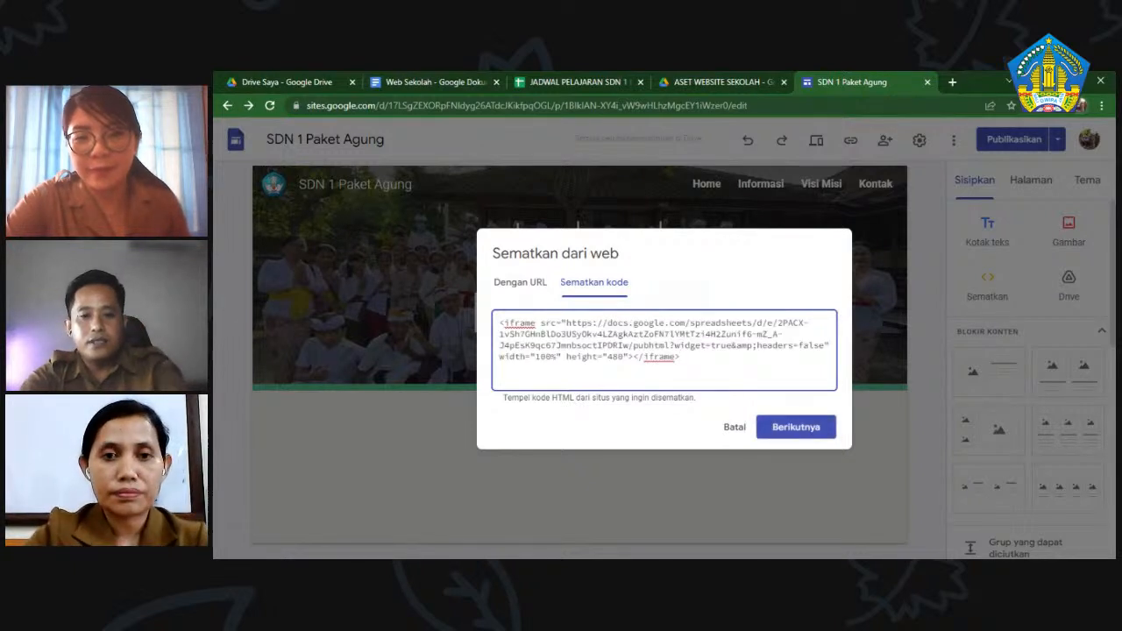
left_click(792, 429)
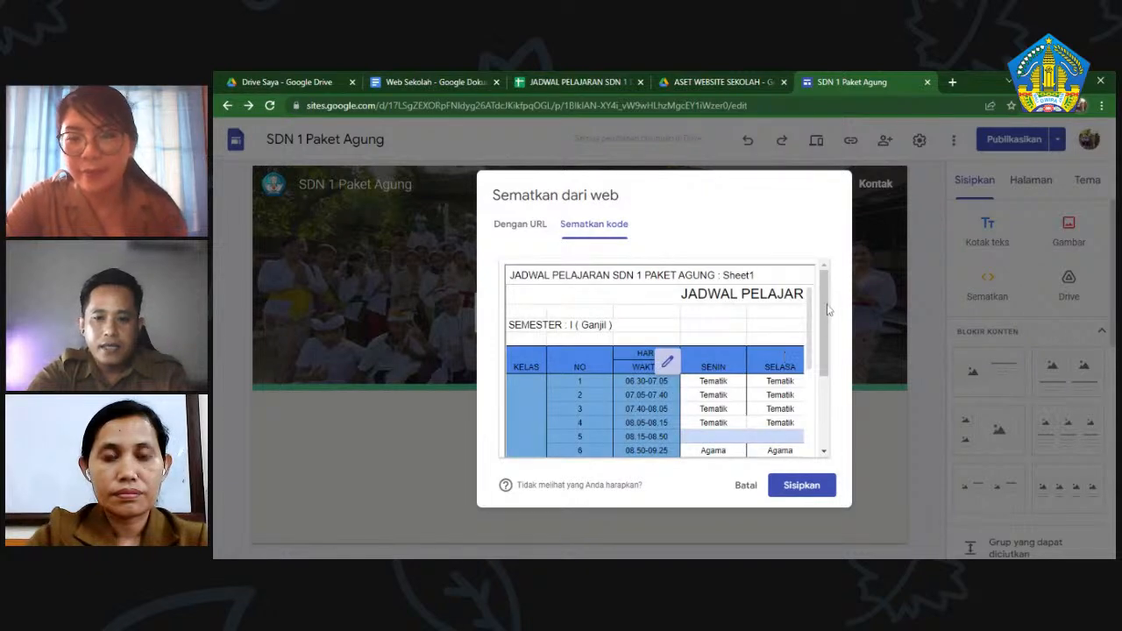
left_click(812, 486)
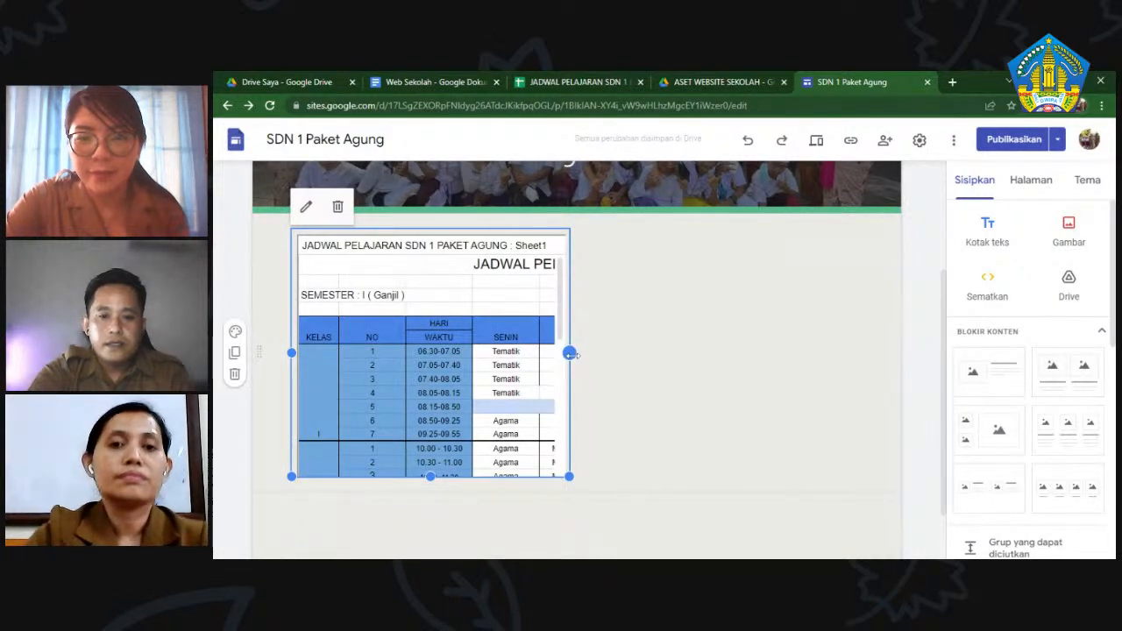
- Widen the embedded timetable to span the full content width of the Jadwal Pelajaran page
left_click_drag(569, 352, 867, 353)
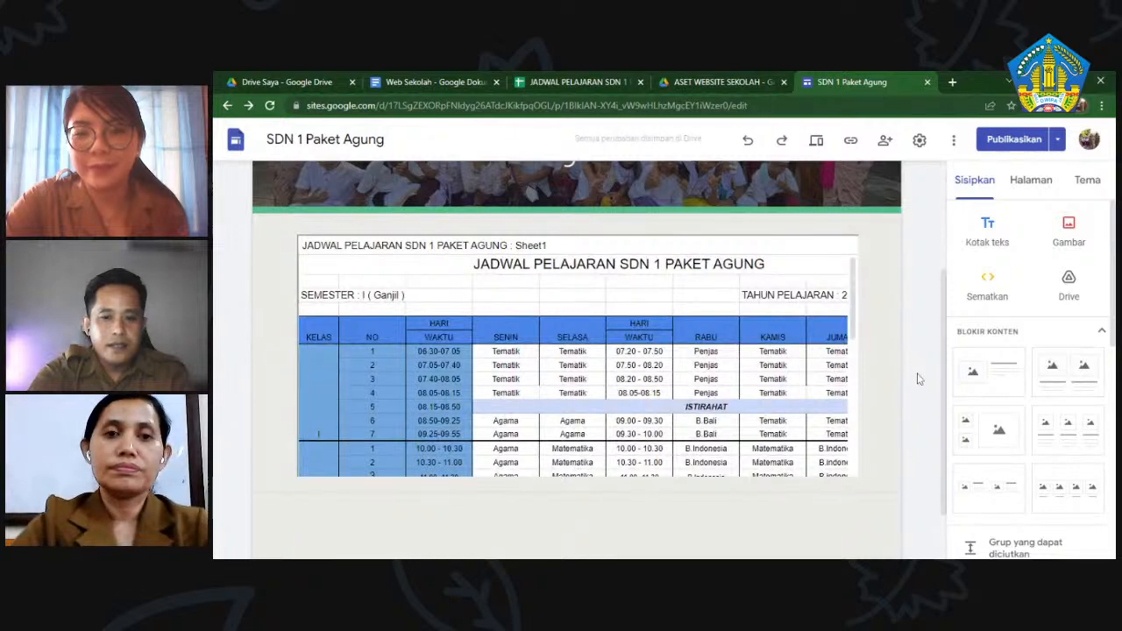
left_click(859, 356)
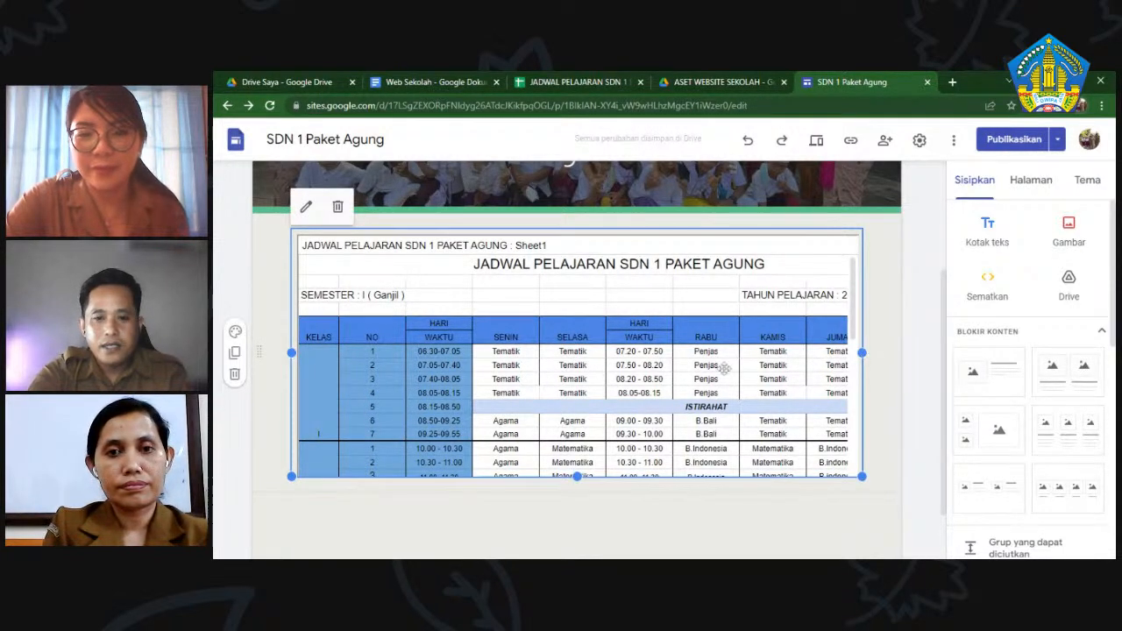
scroll(706, 362, "down", 2)
scroll(915, 358, "up", 1)
left_click(920, 351)
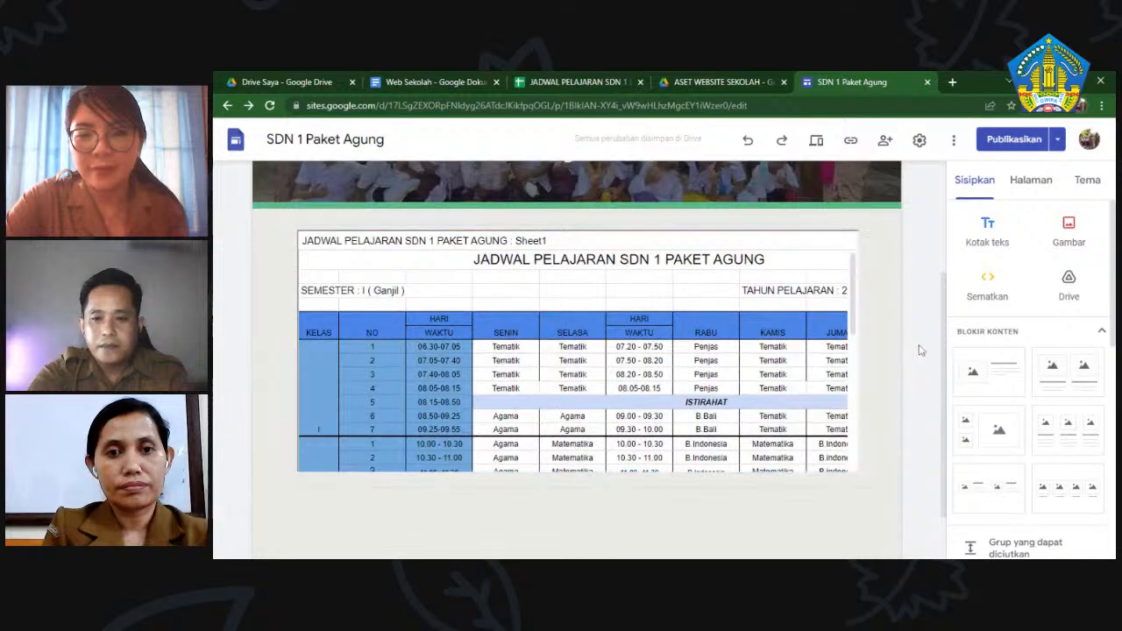
- Show the site's page list and open the Informasi page for editing
left_click(1031, 180)
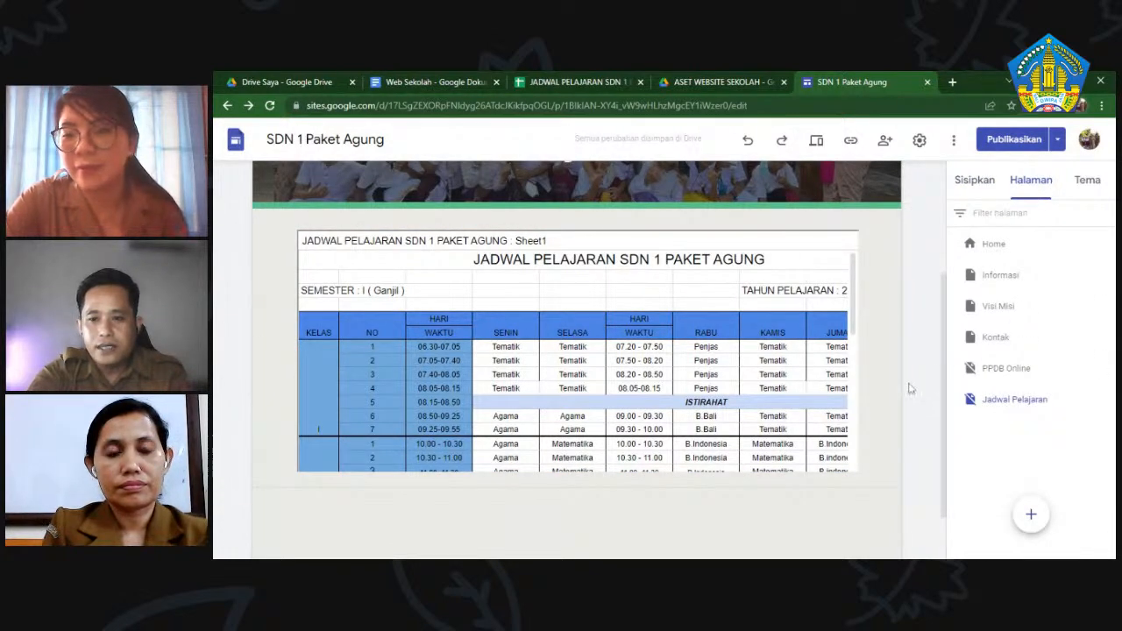
scroll(909, 389, "up", 2)
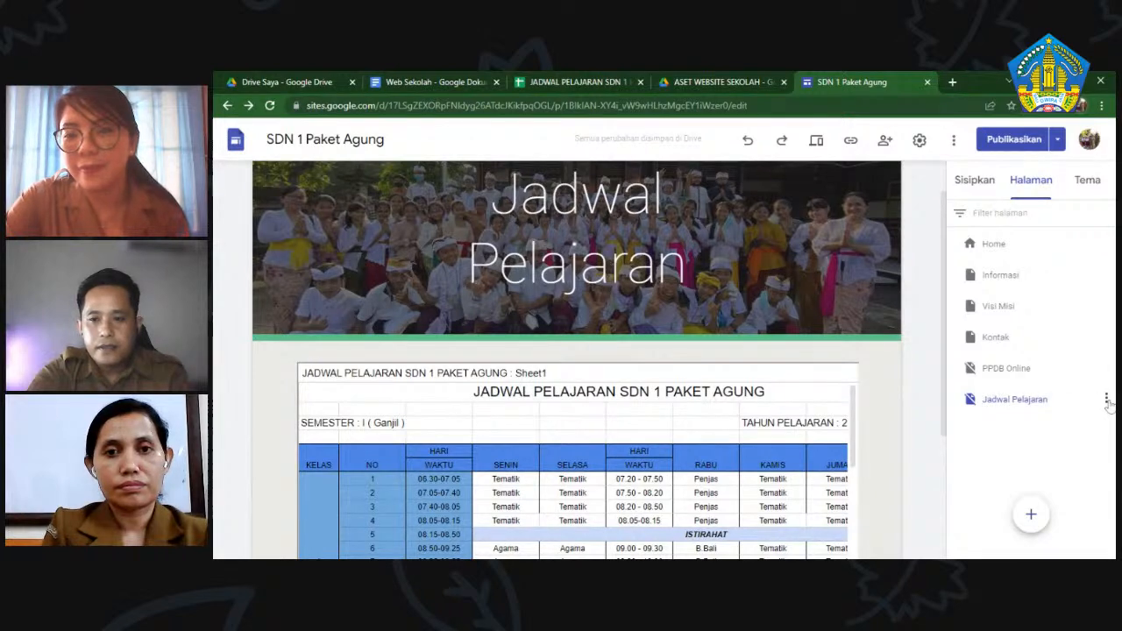
scroll(767, 193, "up", 1)
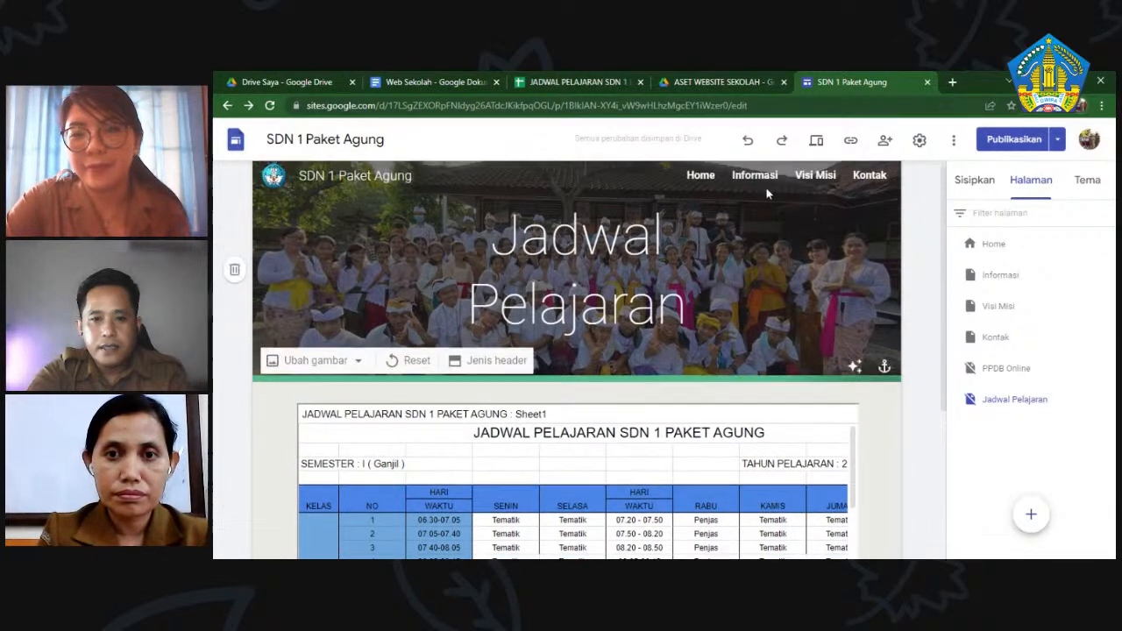
left_click(757, 187)
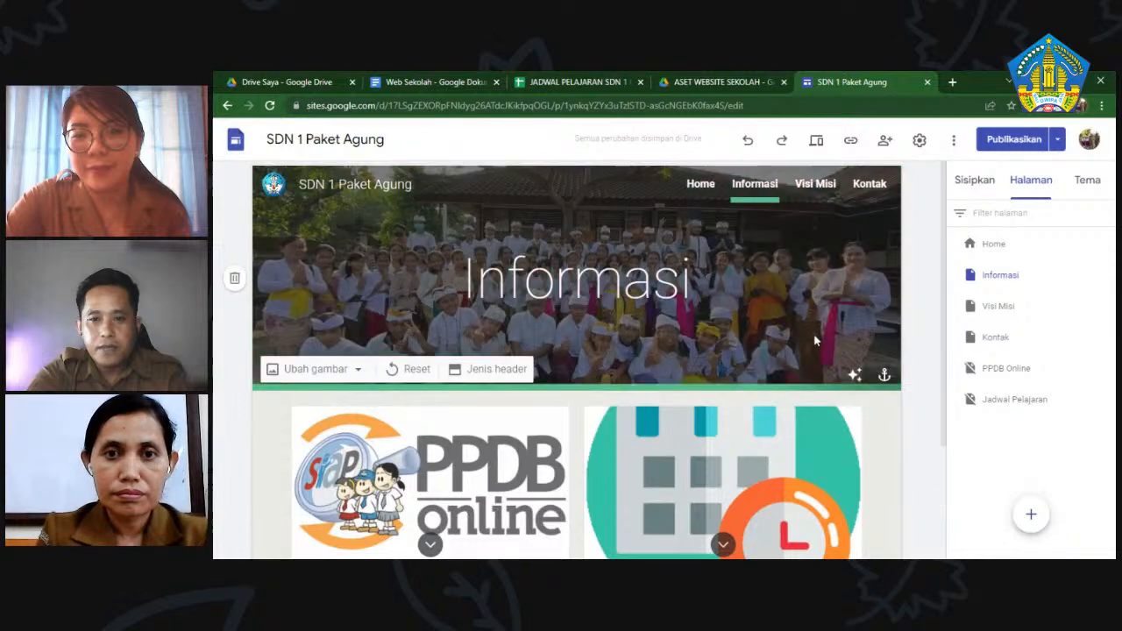
scroll(814, 340, "down", 1)
left_click(727, 342)
scroll(727, 341, "down", 1)
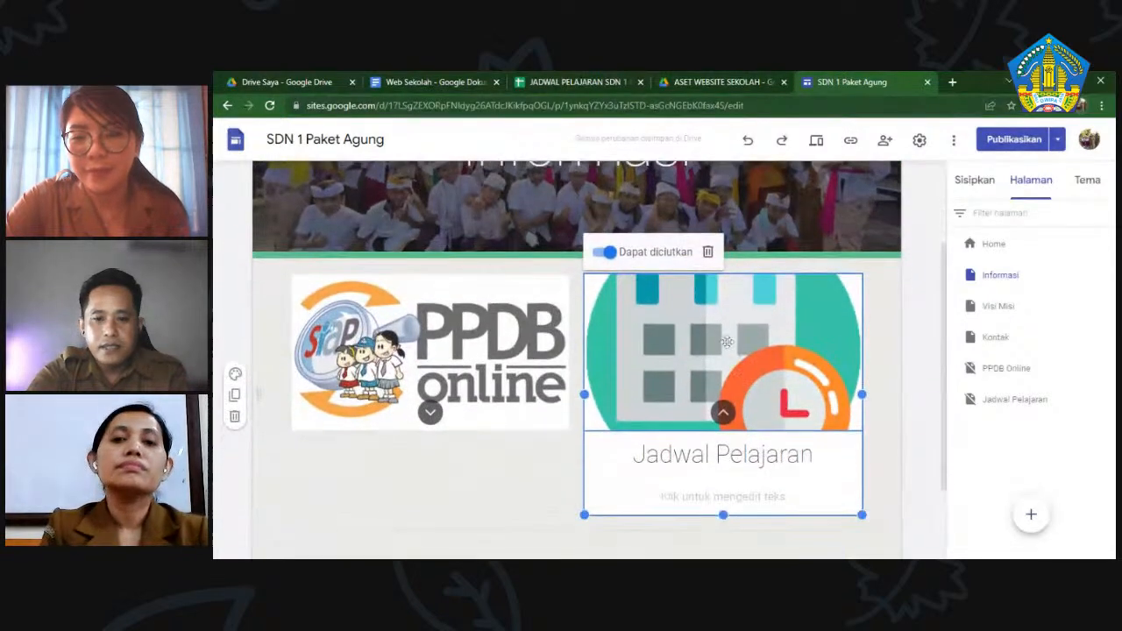
left_click(706, 324)
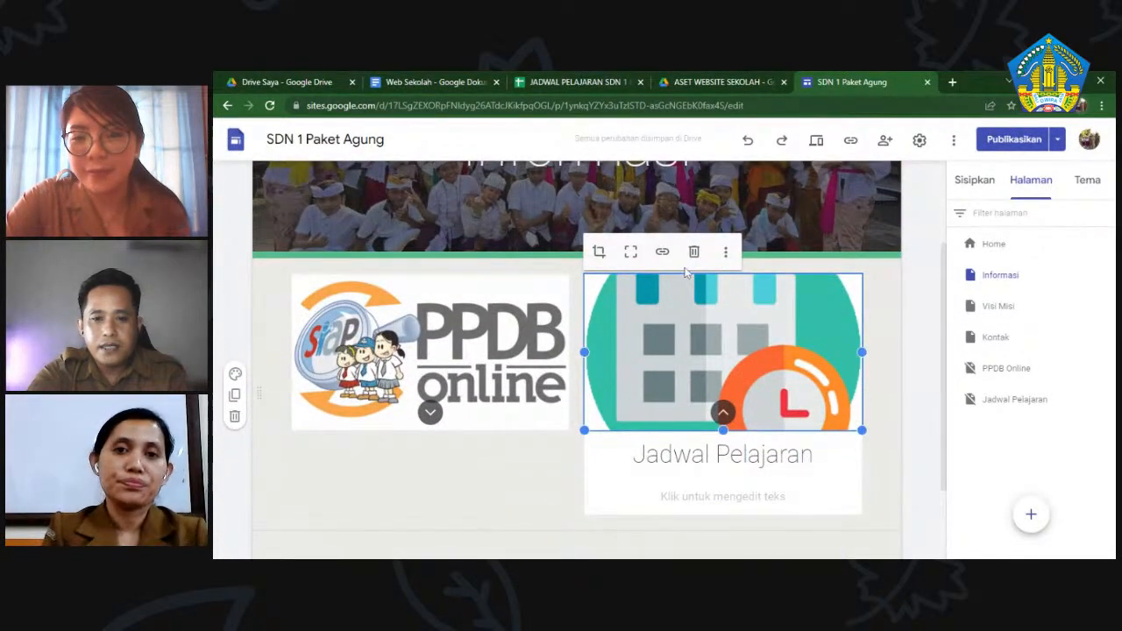
left_click(662, 254)
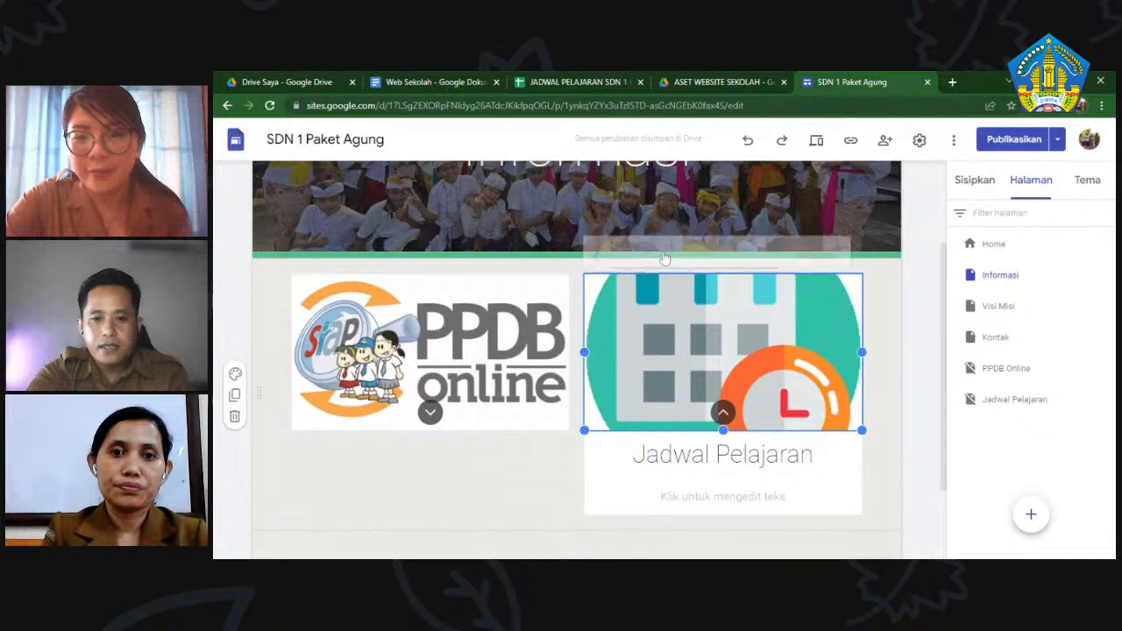
scroll(832, 281, "down", 2)
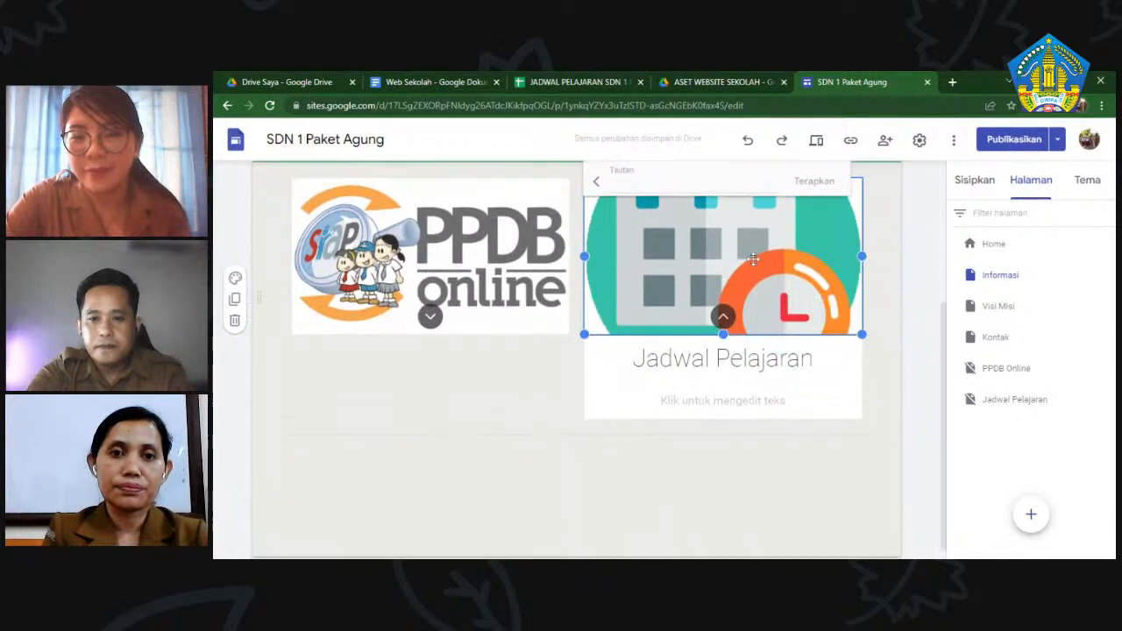
scroll(902, 307, "up", 4)
left_click(850, 140)
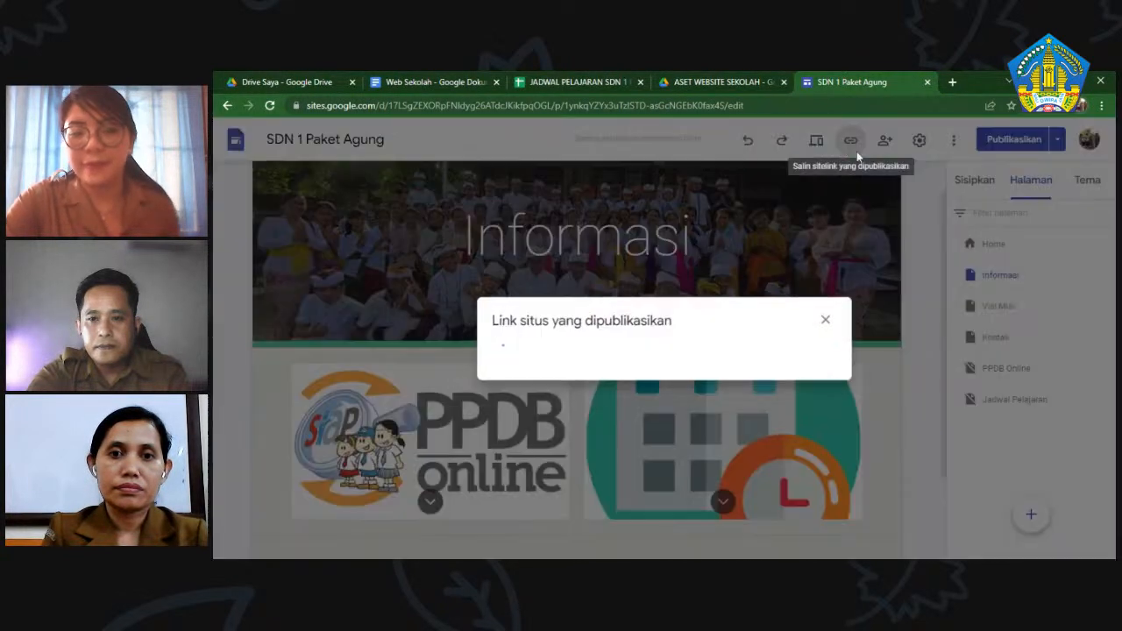
left_click(814, 347)
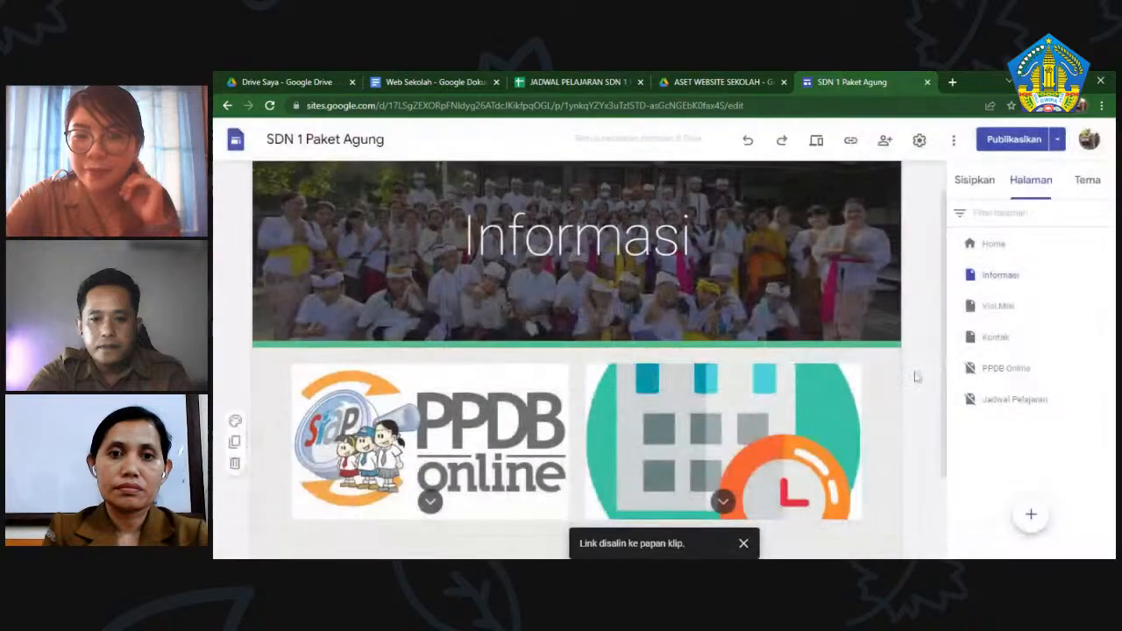
- Link the calendar image on the Informasi page to the Jadwal Pelajaran page
left_click(797, 472)
left_click(743, 433)
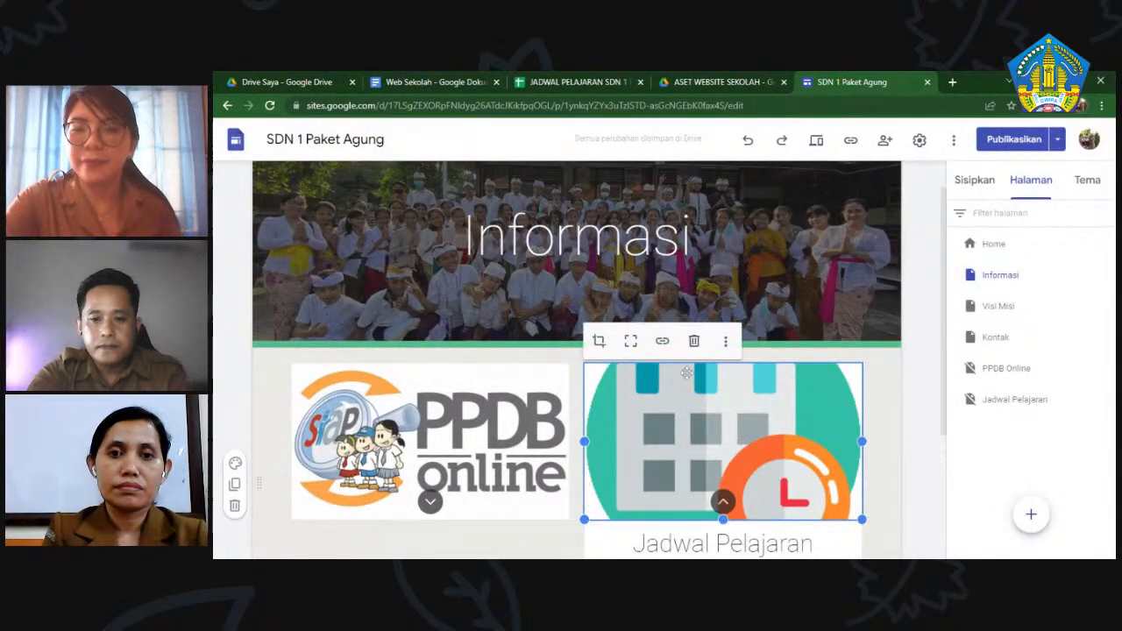
left_click(666, 341)
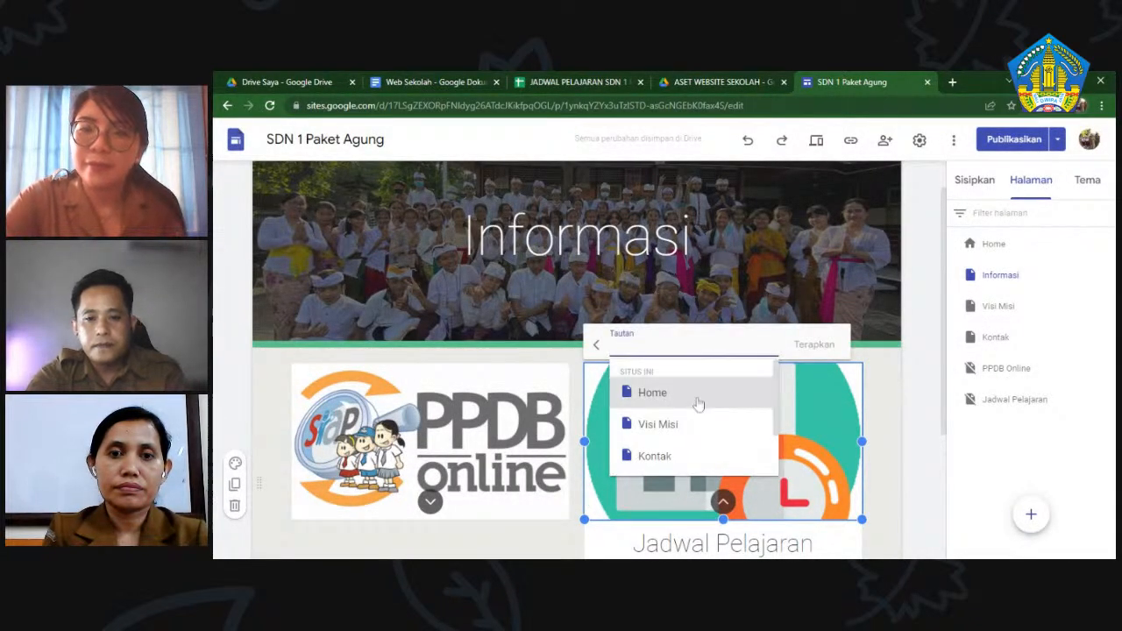
scroll(699, 408, "down", 2)
left_click(691, 469)
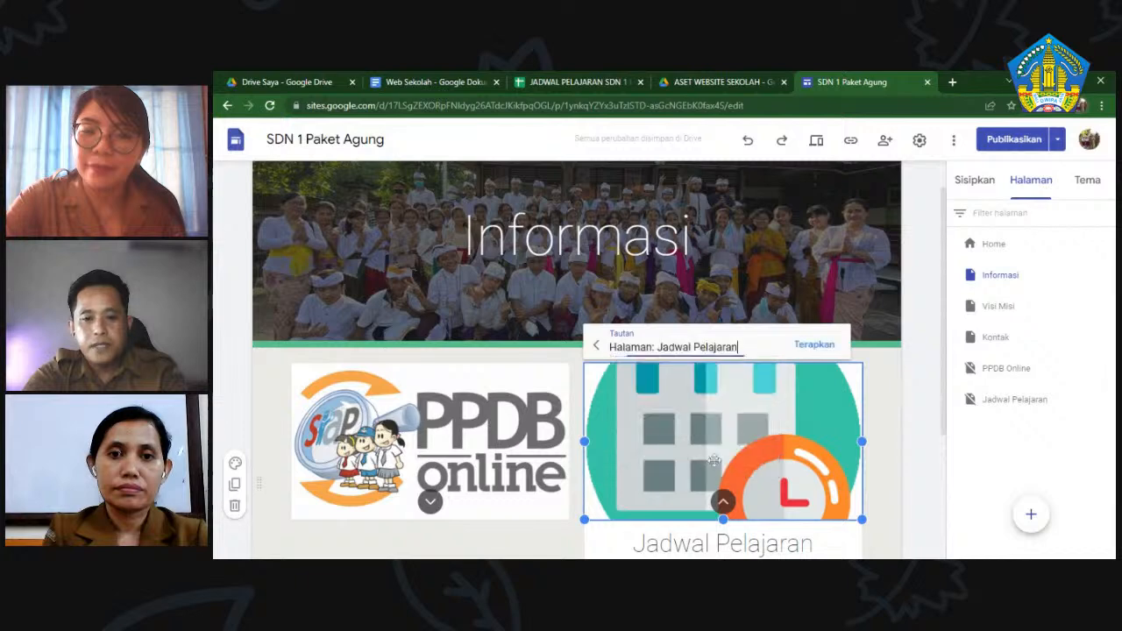
left_click(916, 443)
scroll(917, 438, "down", 2)
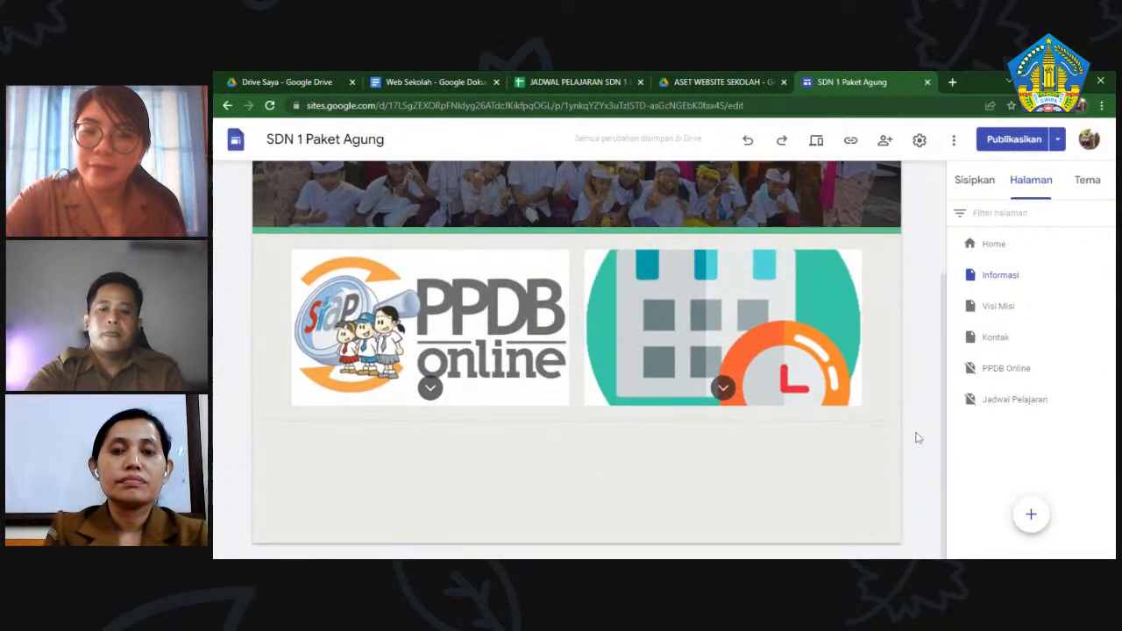
- Open the Home page and review its welcome header and Sejarah Sekolah text
scroll(917, 437, "up", 3)
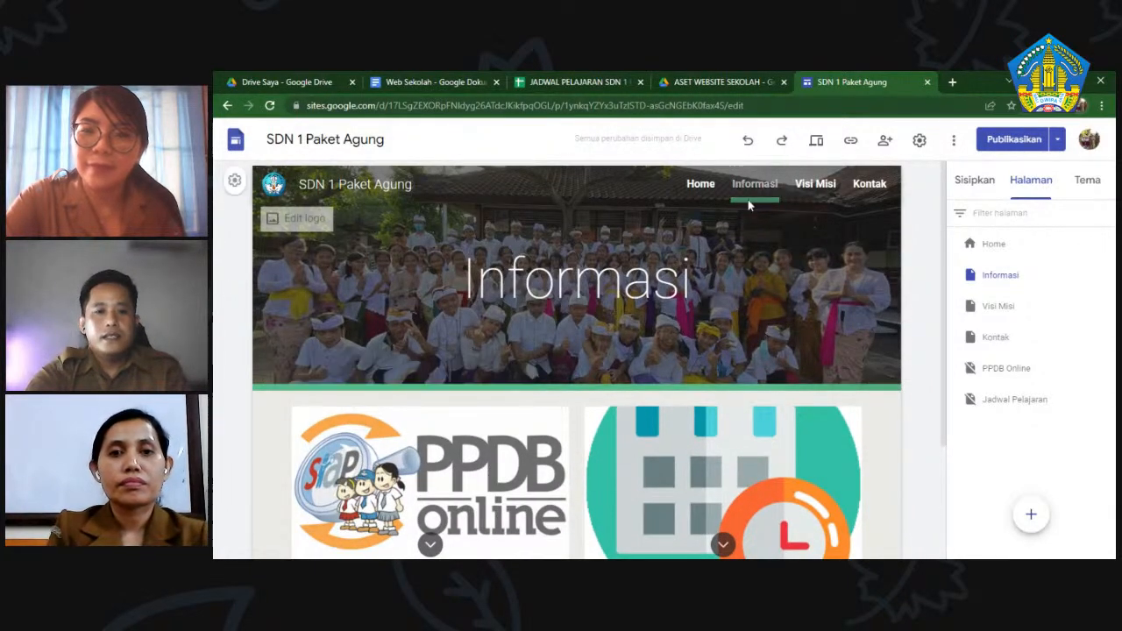
left_click(708, 187)
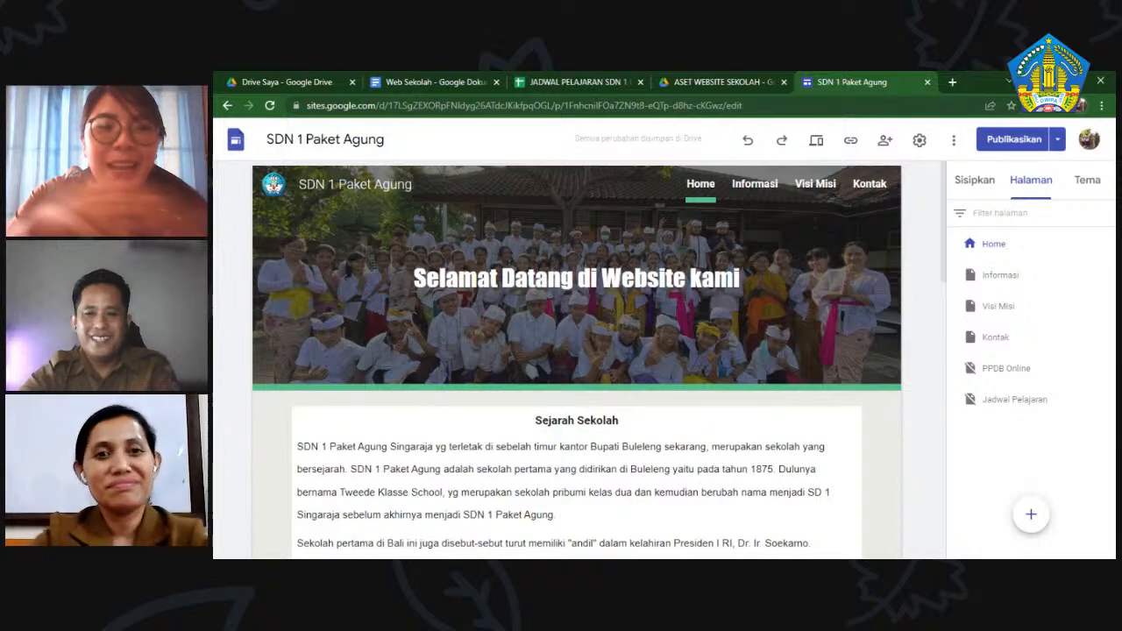
scroll(921, 322, "down", 1)
scroll(921, 323, "down", 3)
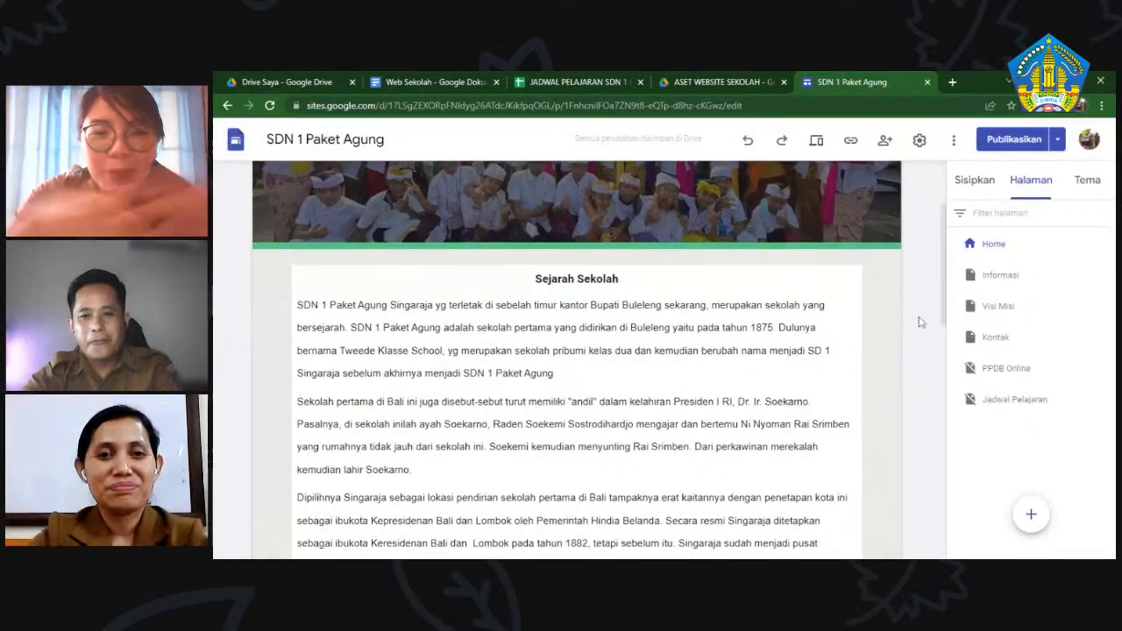
scroll(920, 322, "up", 3)
scroll(920, 322, "down", 10)
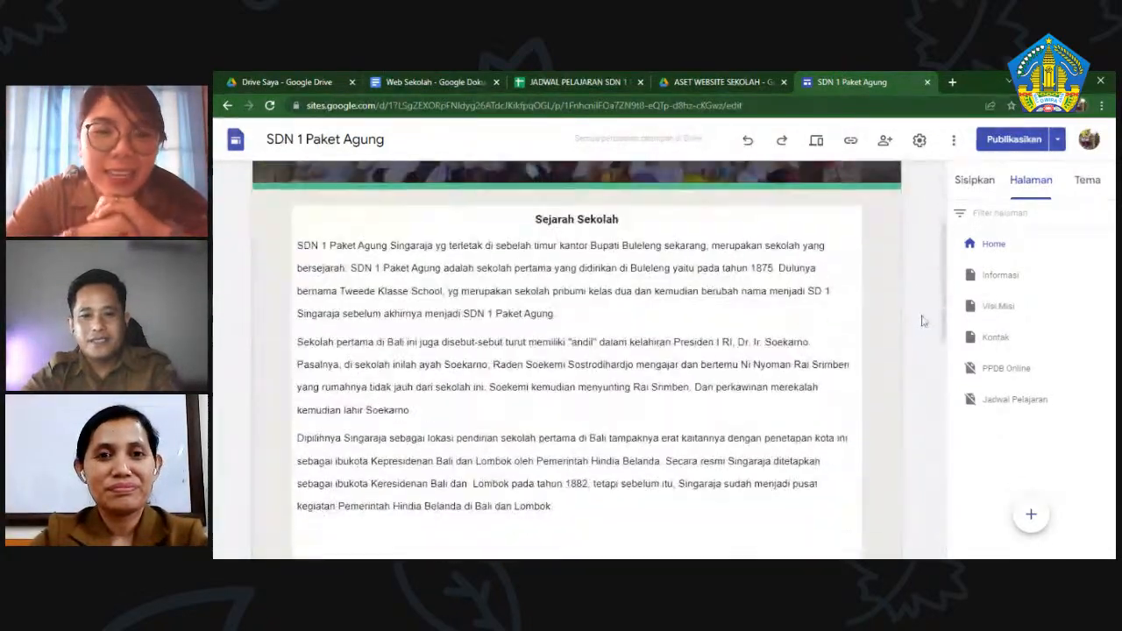
scroll(922, 327, "up", 10)
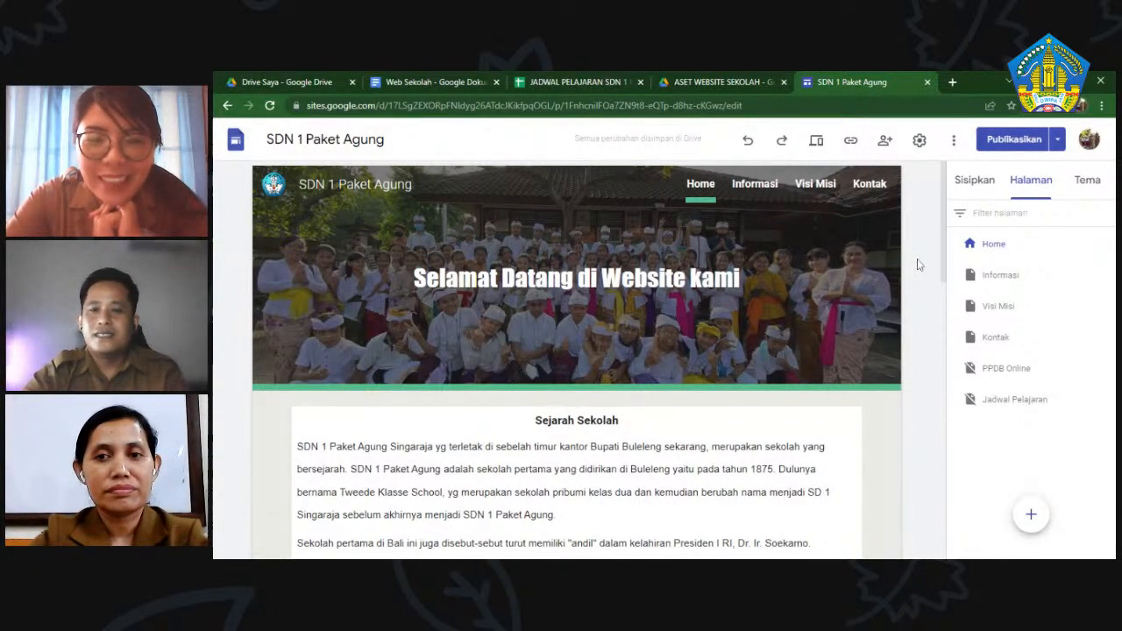
- Review the draft changes and publish the updated Informasi page and the added Jadwal Pelajaran page
left_click(1012, 140)
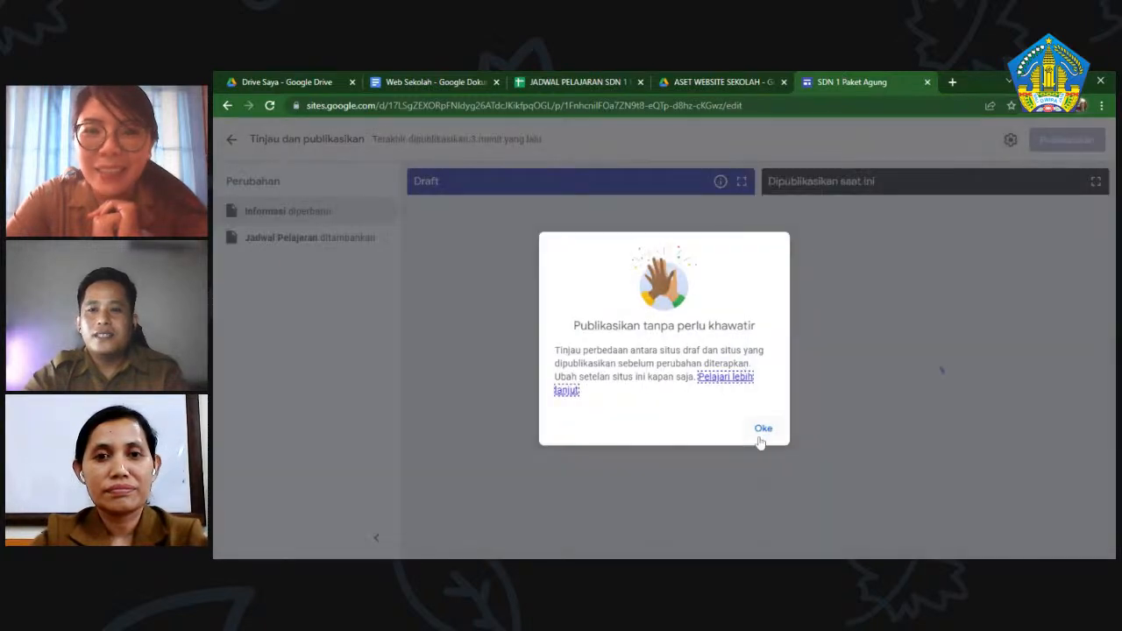
left_click(762, 429)
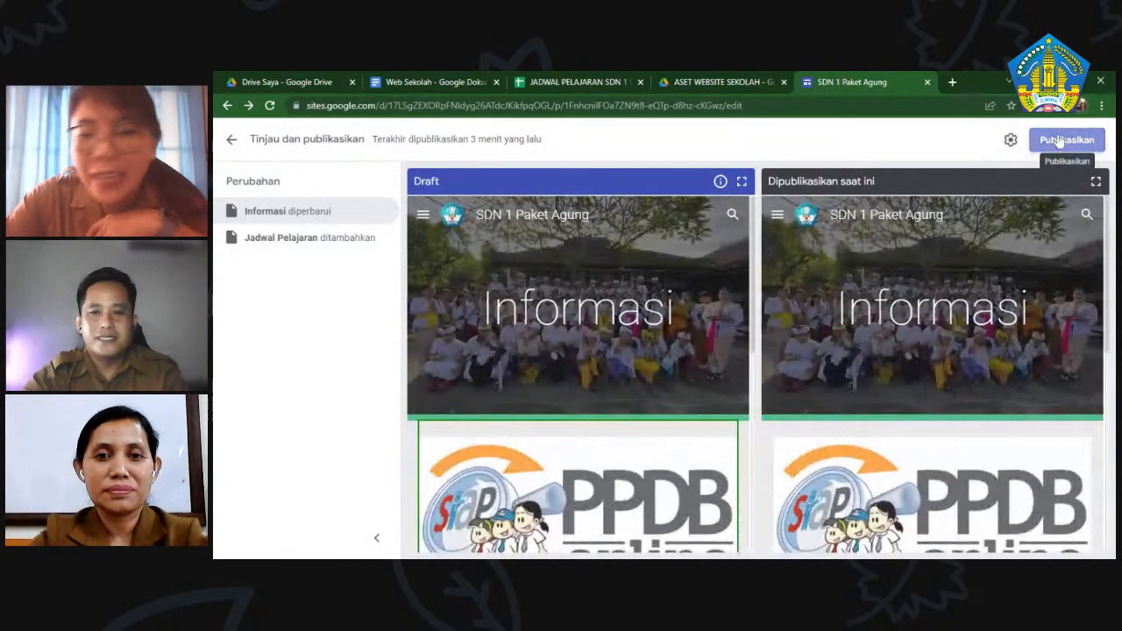
left_click(1060, 140)
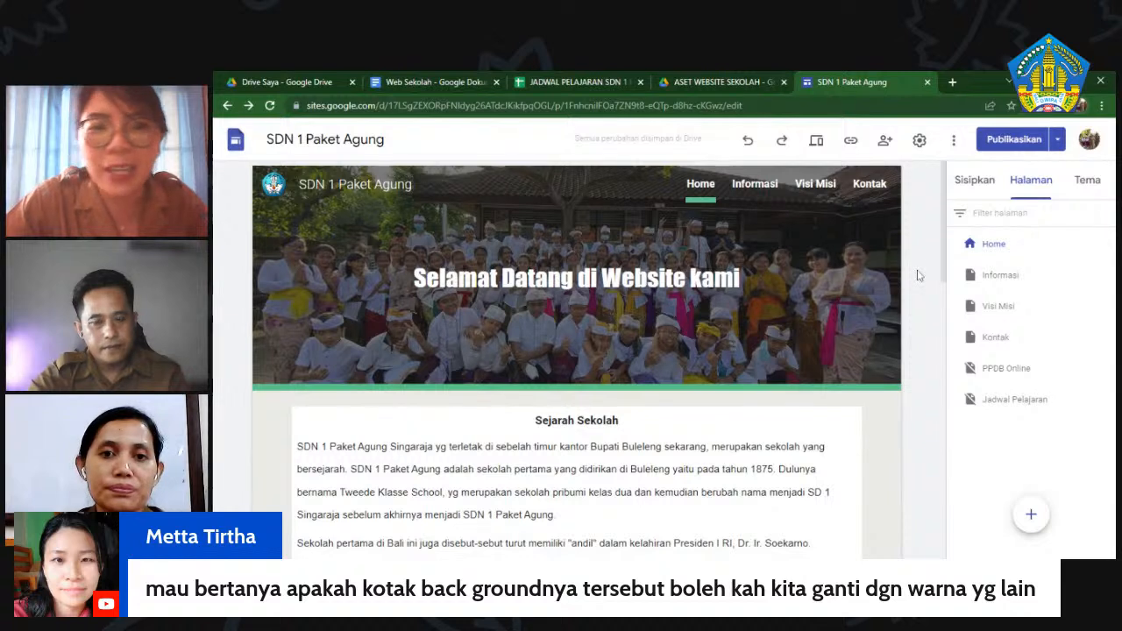
- Browse the available site themes and the colour options of the Rata theme
mouse_move(873, 263)
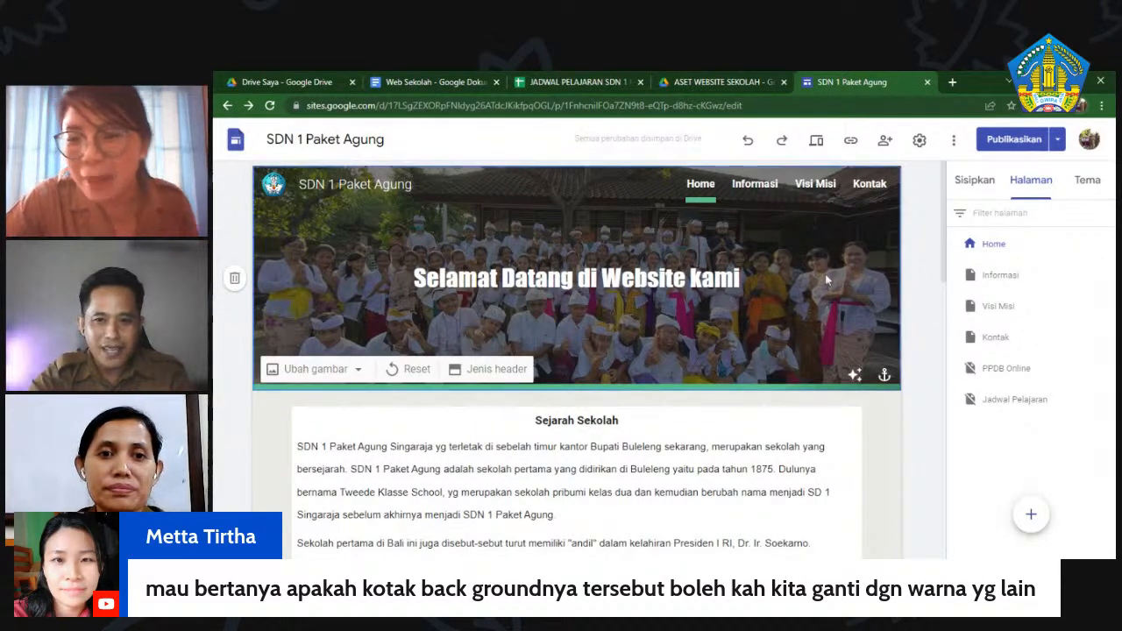
left_click(980, 180)
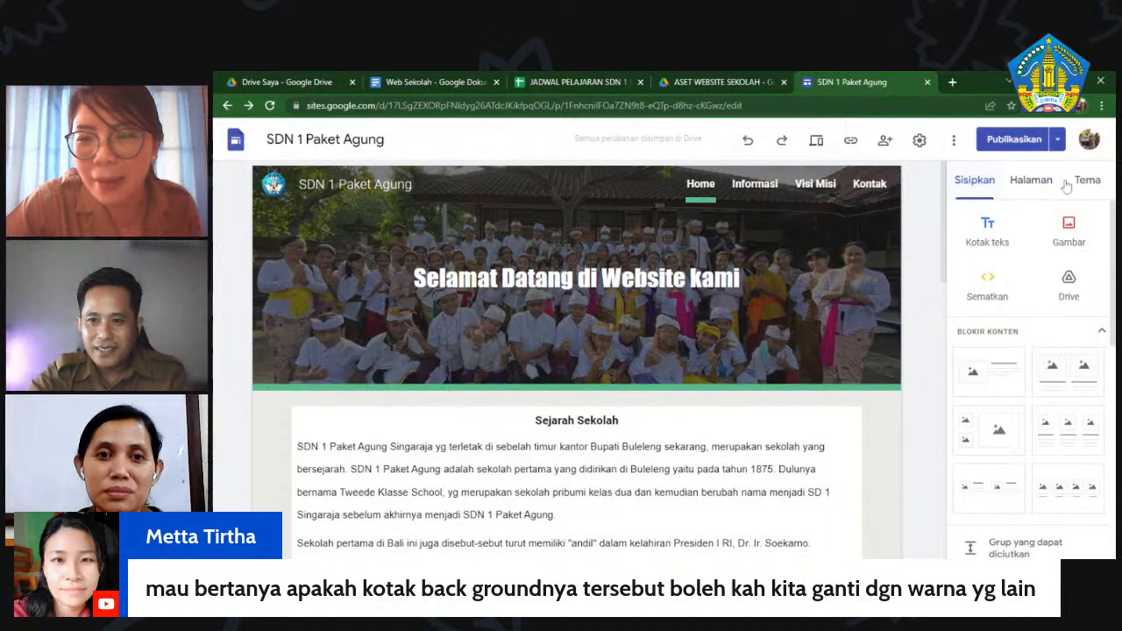
left_click(1086, 181)
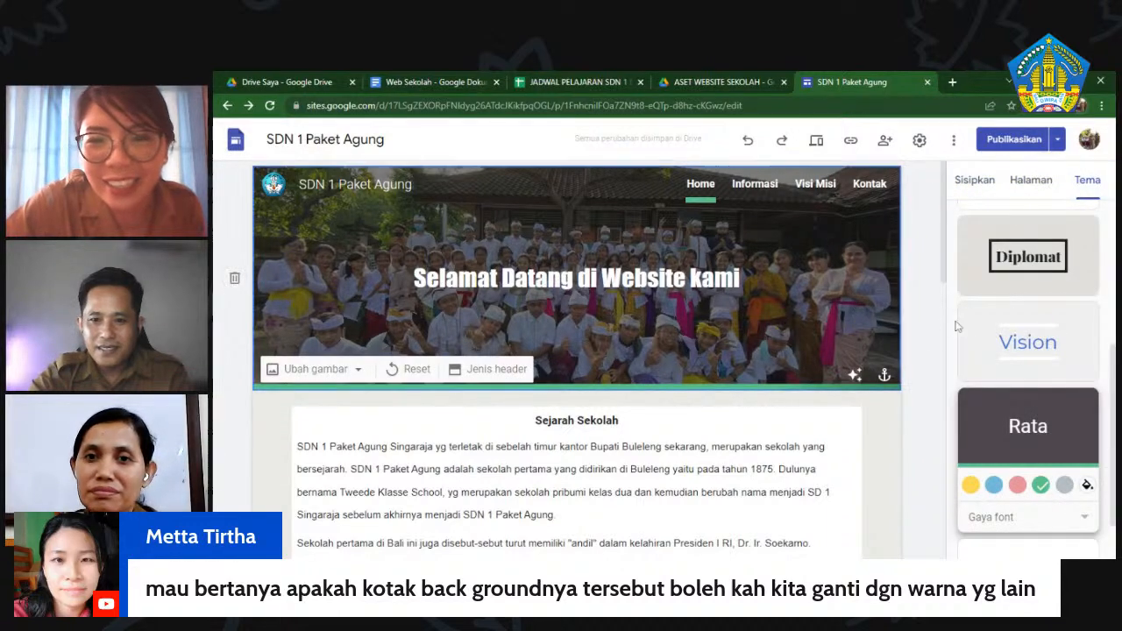
scroll(1050, 312, "down", 1)
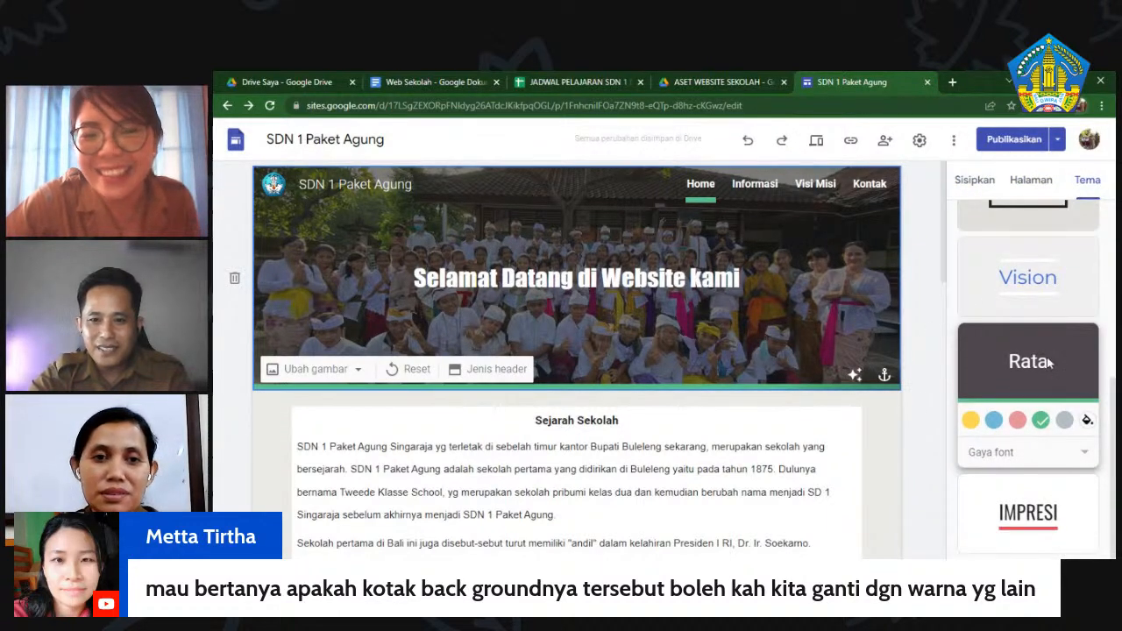
scroll(1070, 313, "up", 5)
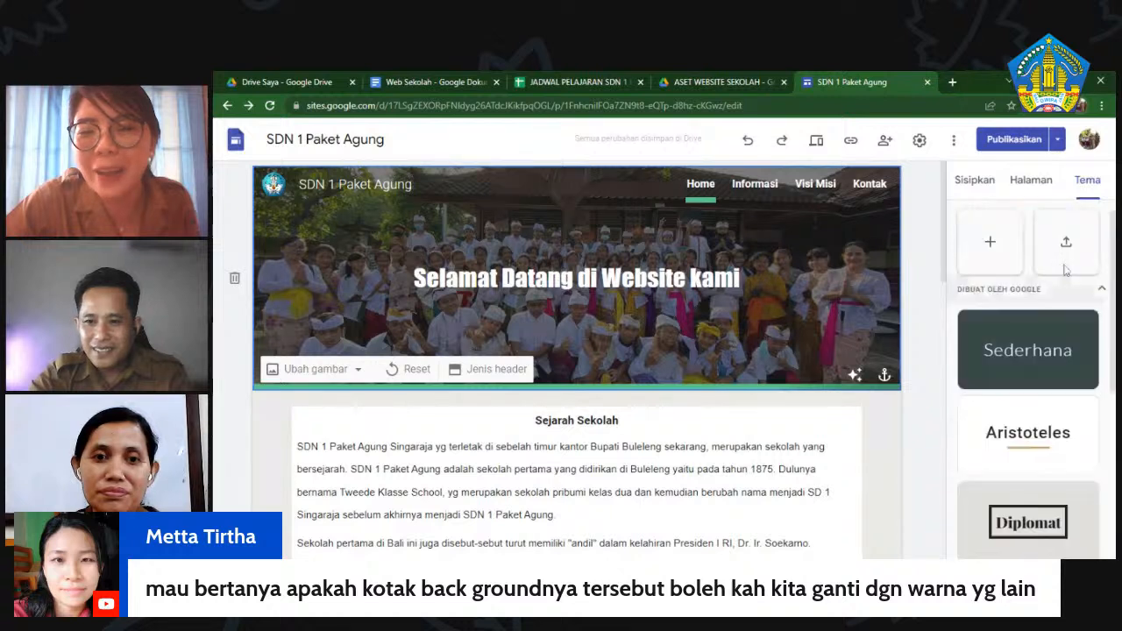
scroll(1072, 316, "down", 1)
scroll(1072, 317, "up", 1)
scroll(1074, 320, "down", 5)
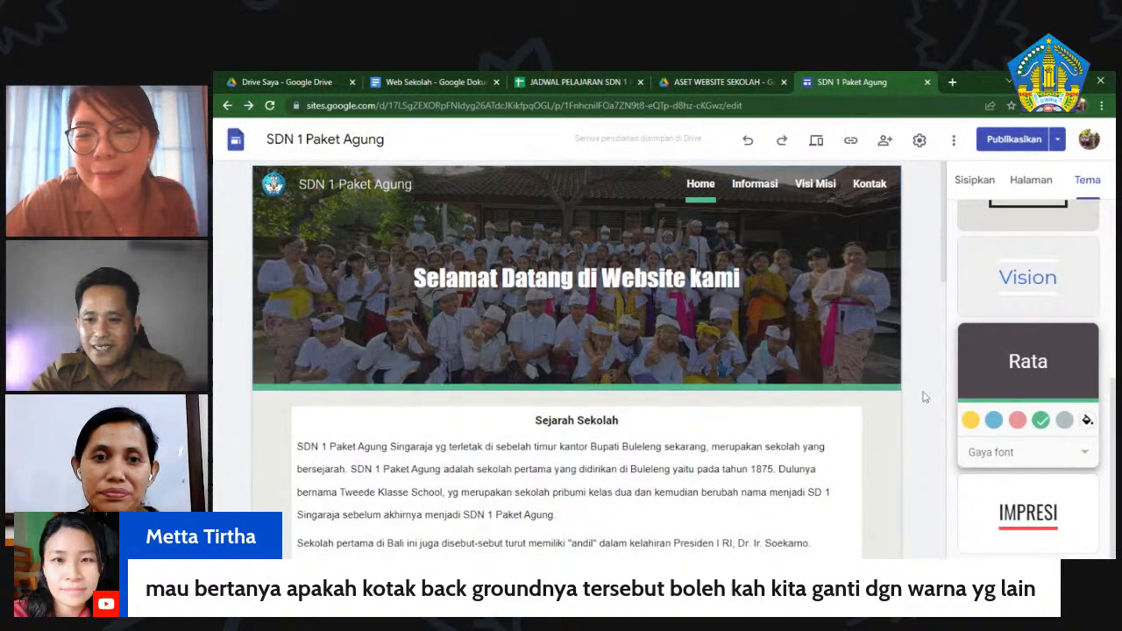
- Try the blue and pink colours of the Rata theme, and set the theme colour to yellow
left_click(992, 422)
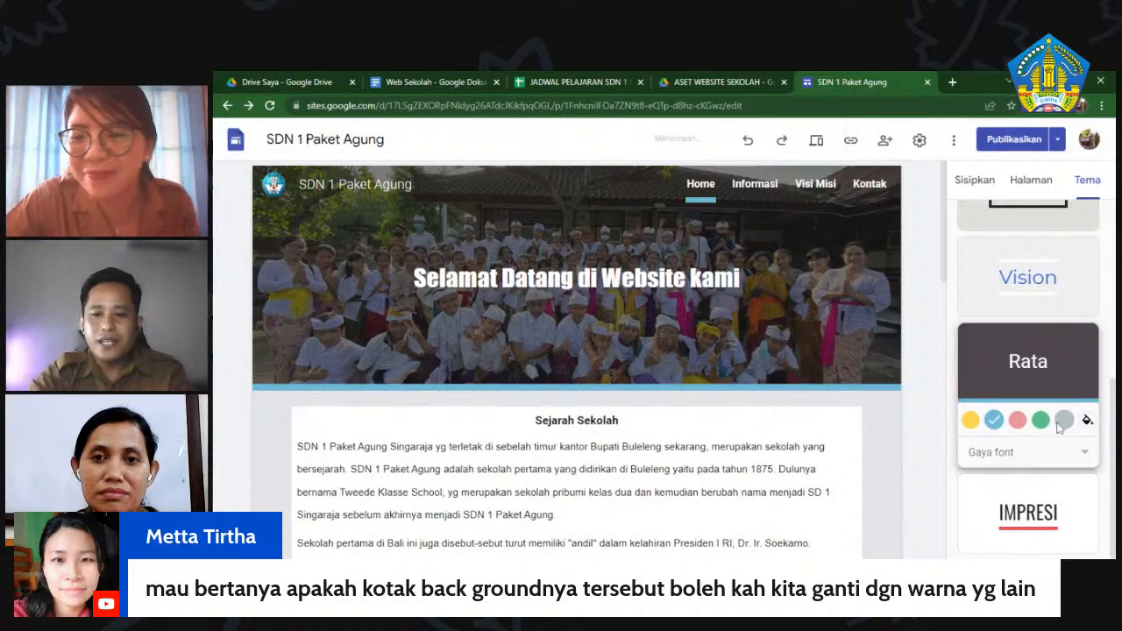
left_click(971, 423)
left_click(1018, 423)
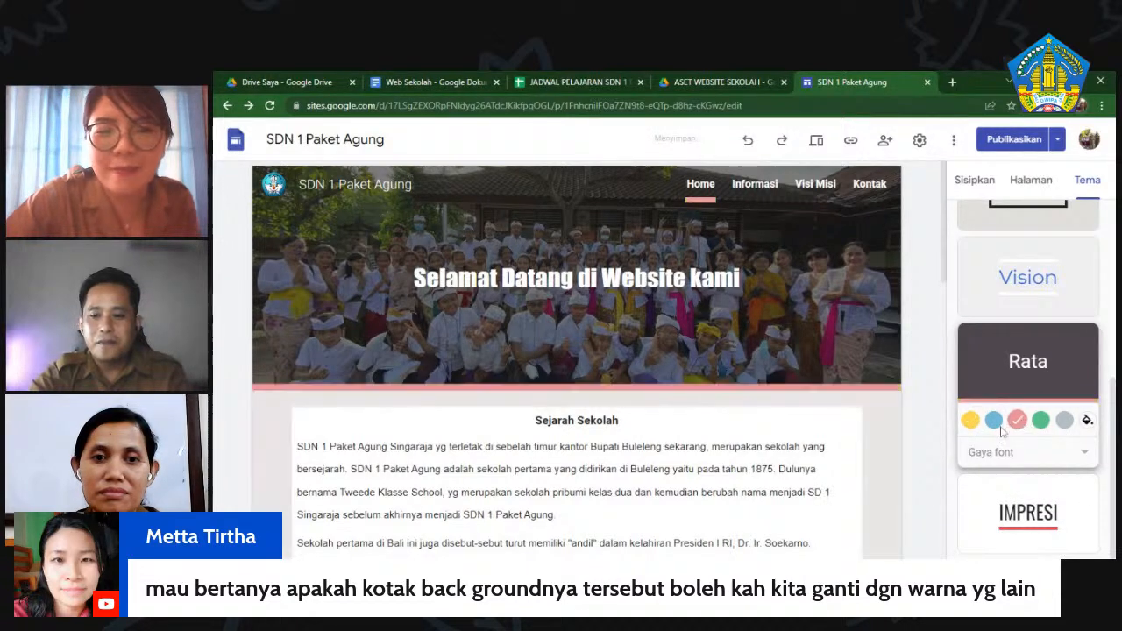
left_click(973, 423)
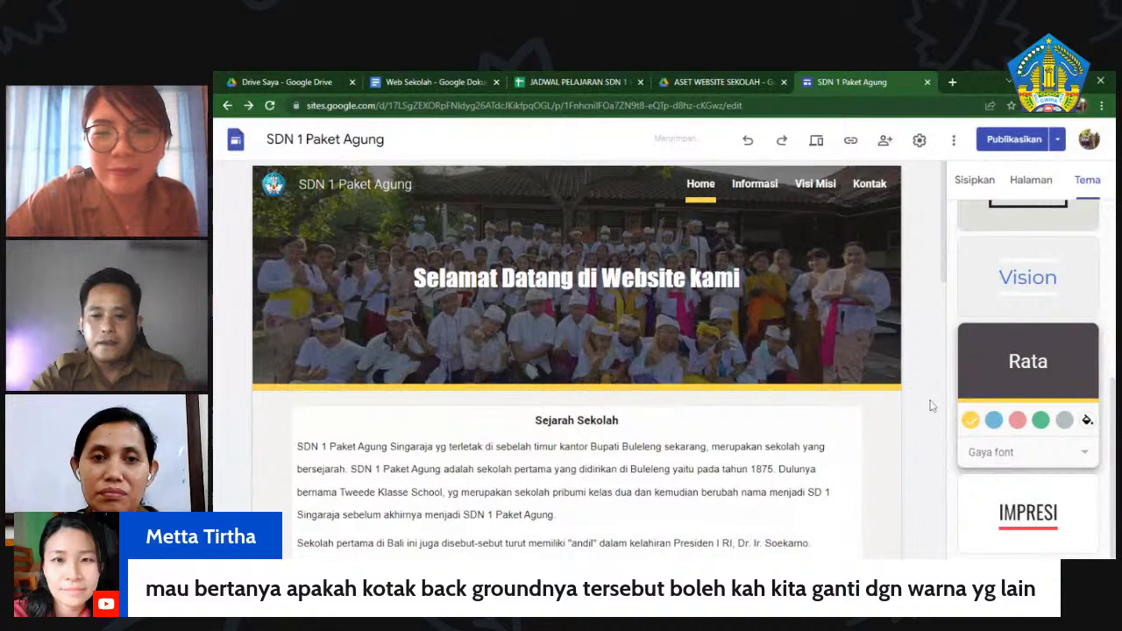
scroll(932, 405, "down", 3)
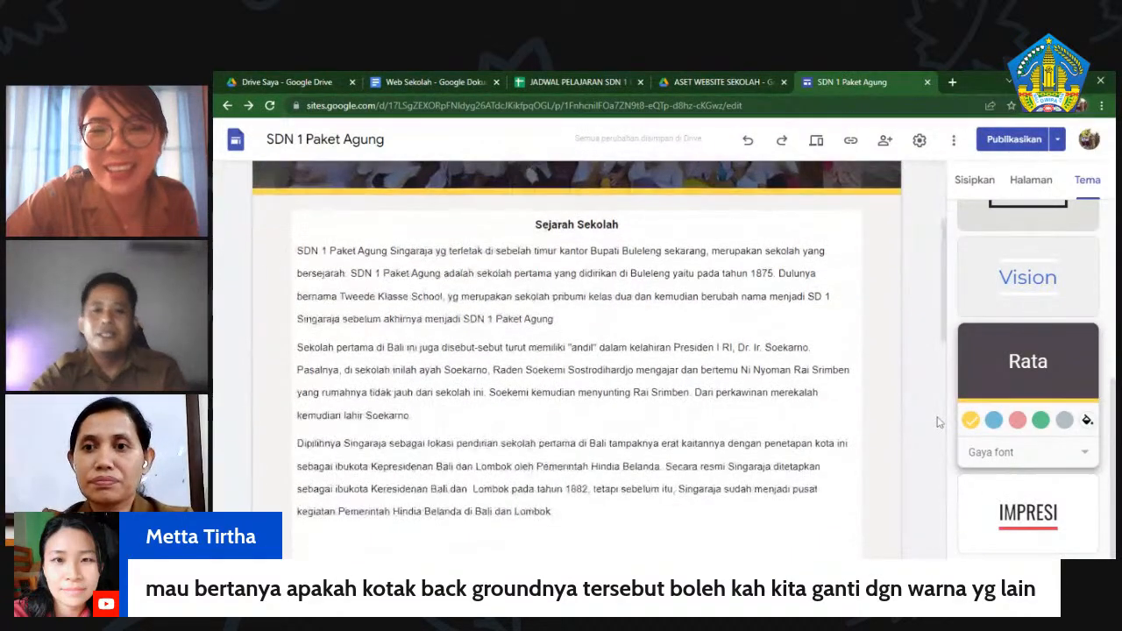
scroll(932, 405, "up", 3)
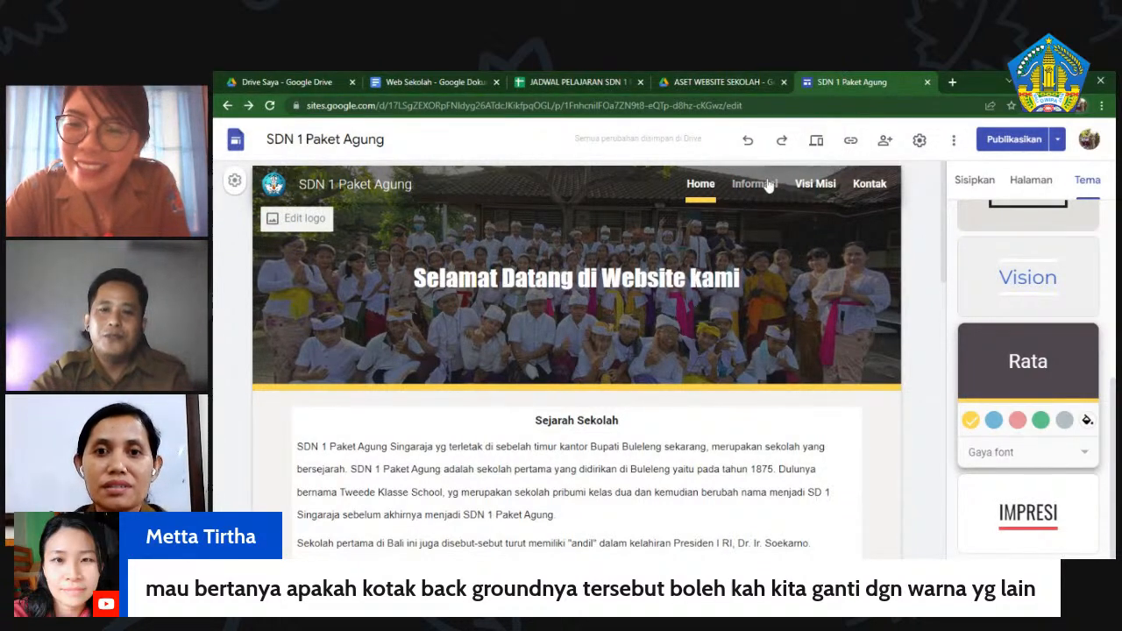
- Preview the site and look through the Home page with the yellow theme colour
left_click(816, 144)
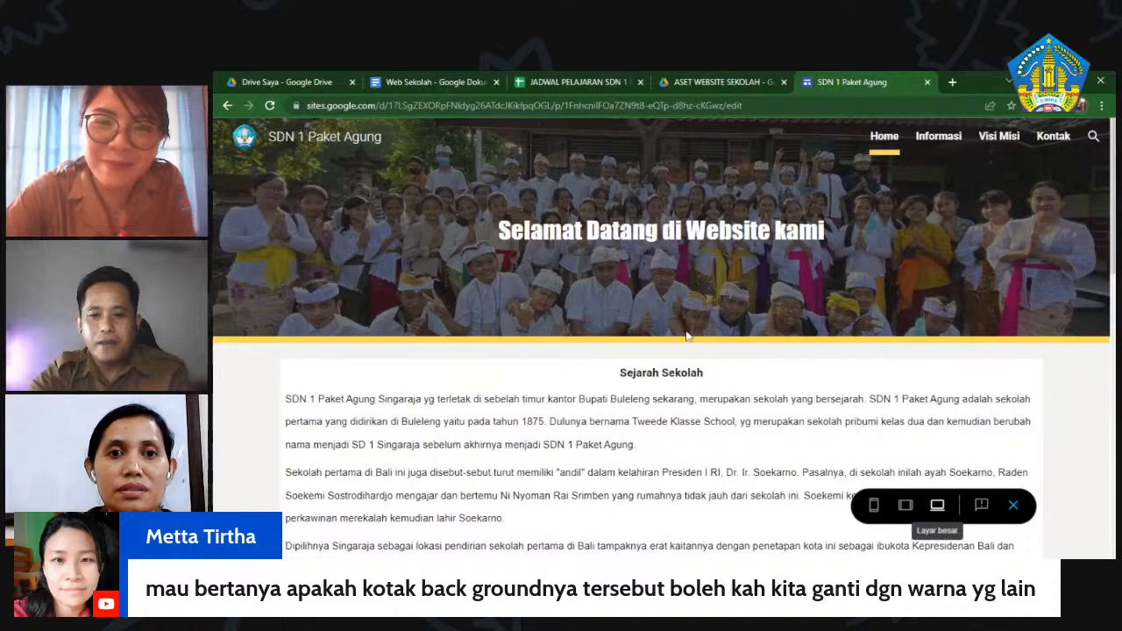
scroll(685, 333, "down", 5)
scroll(684, 330, "up", 5)
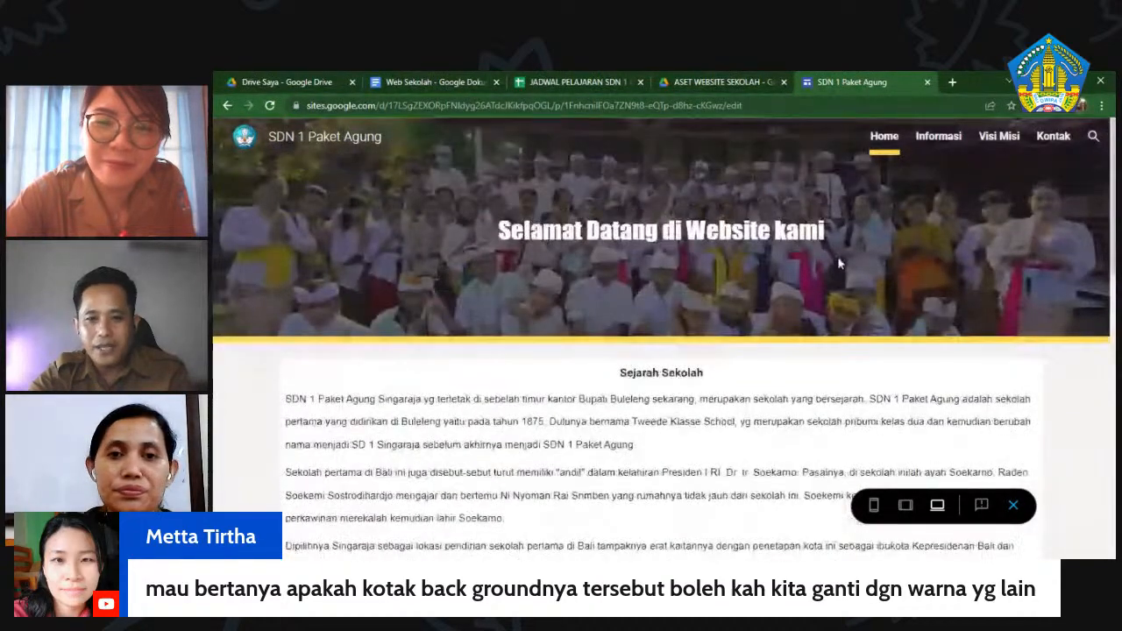
- Open the PPDB Online page through its image on the previewed Informasi page, and view it at phone size
left_click(939, 138)
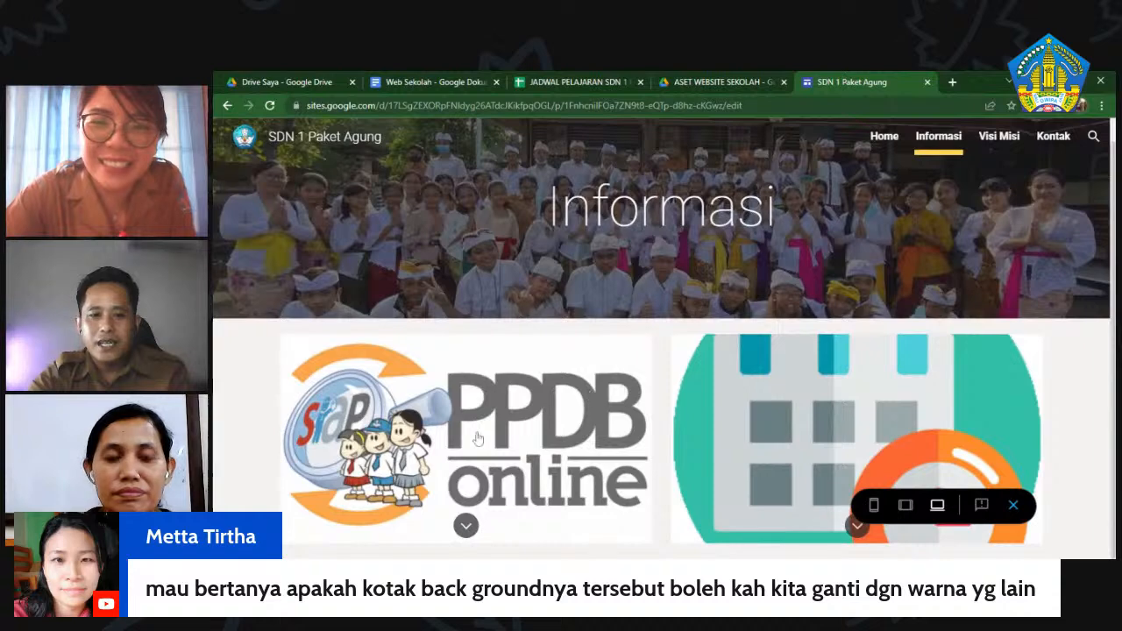
left_click(563, 449)
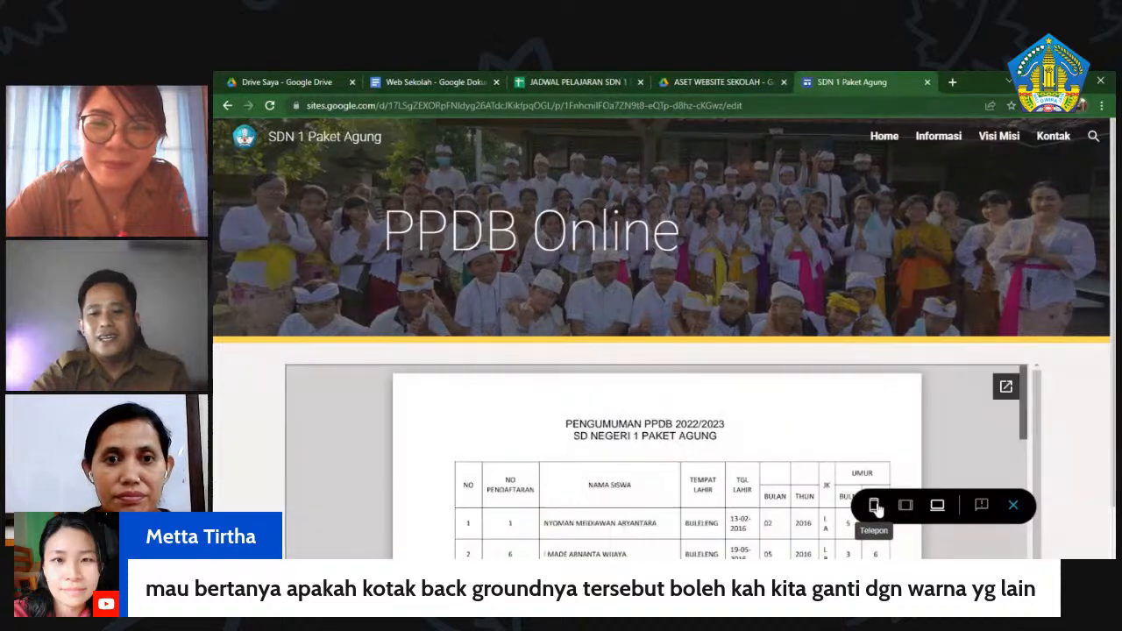
left_click(875, 507)
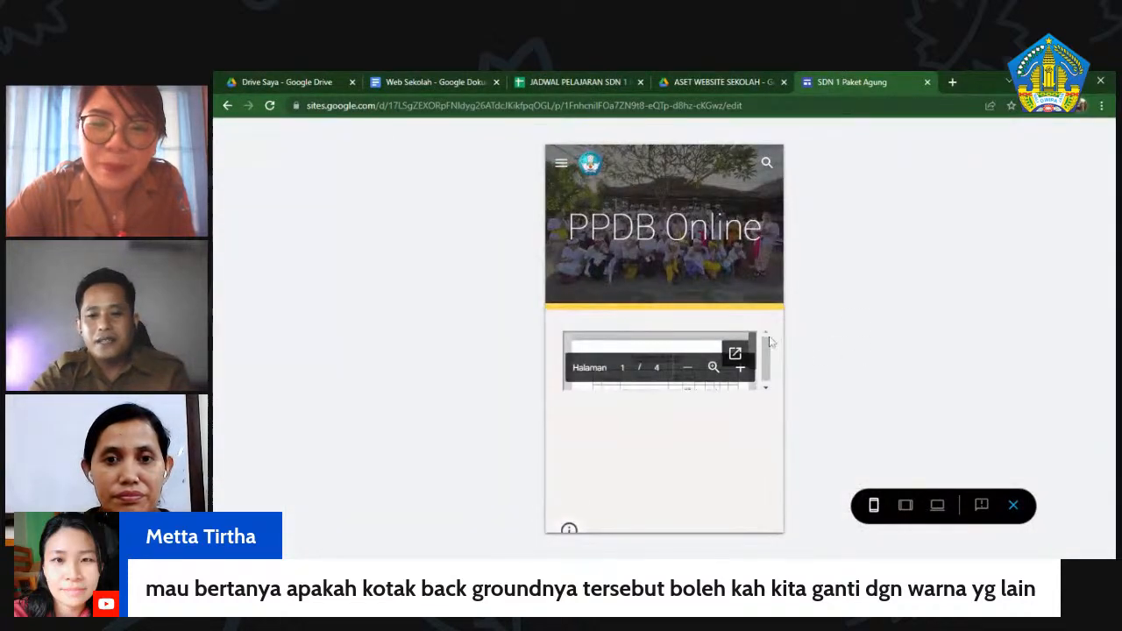
- Open the Visi Misi page in the phone preview and look through its content
left_click(561, 163)
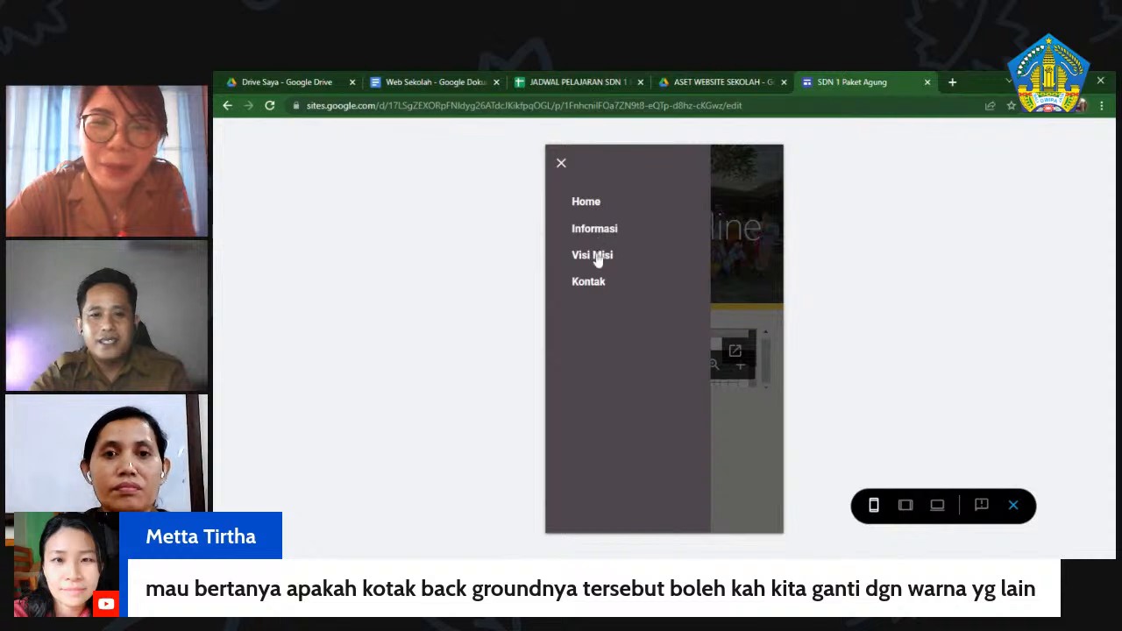
left_click(601, 255)
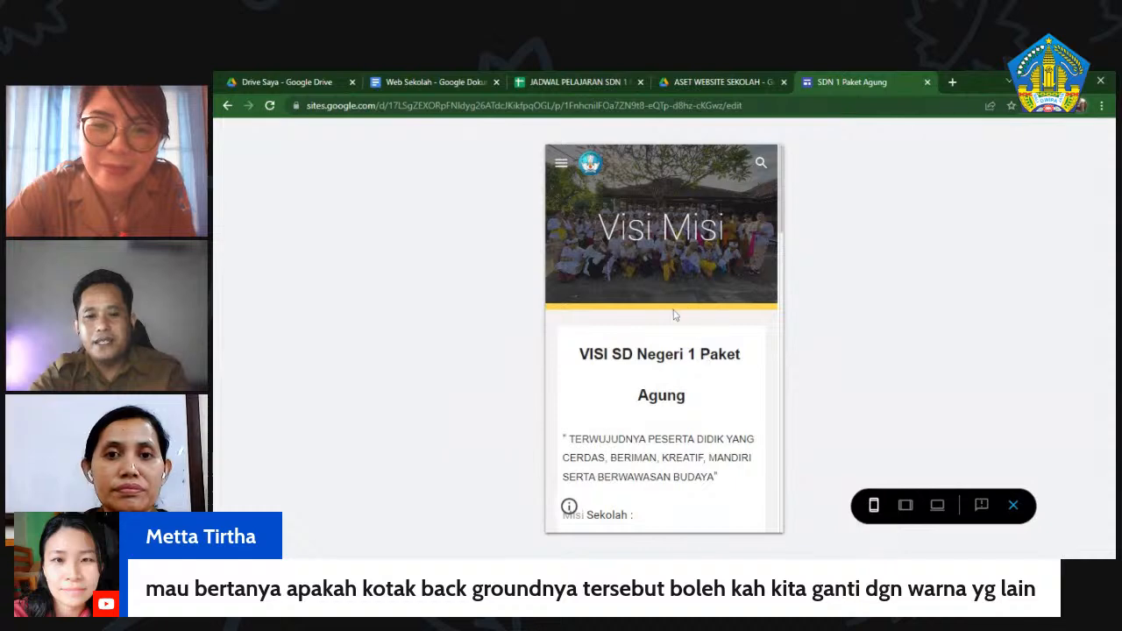
scroll(705, 355, "down", 10)
scroll(678, 347, "down", 10)
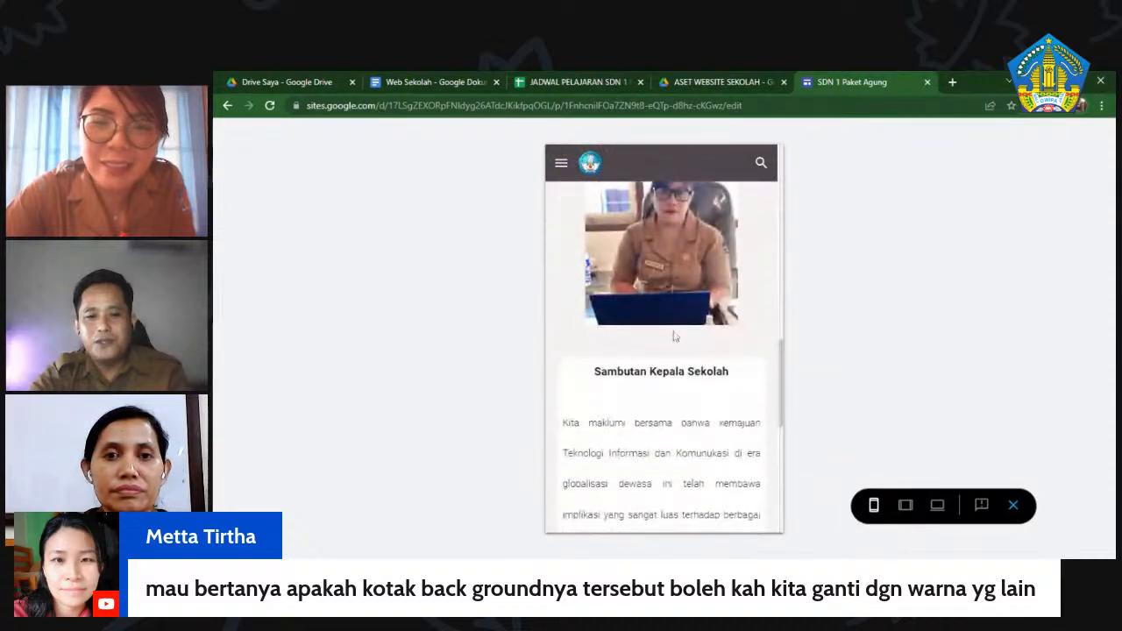
scroll(678, 347, "up", 1)
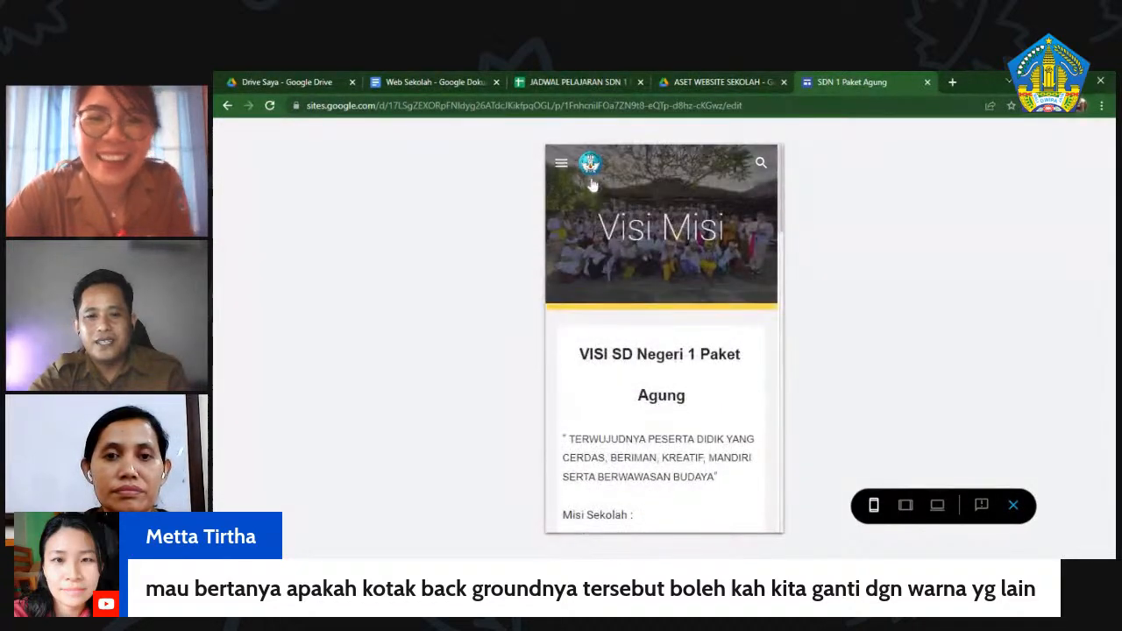
- Go to the Home page in the phone preview, and exit the preview to return to the site editor
left_click(561, 163)
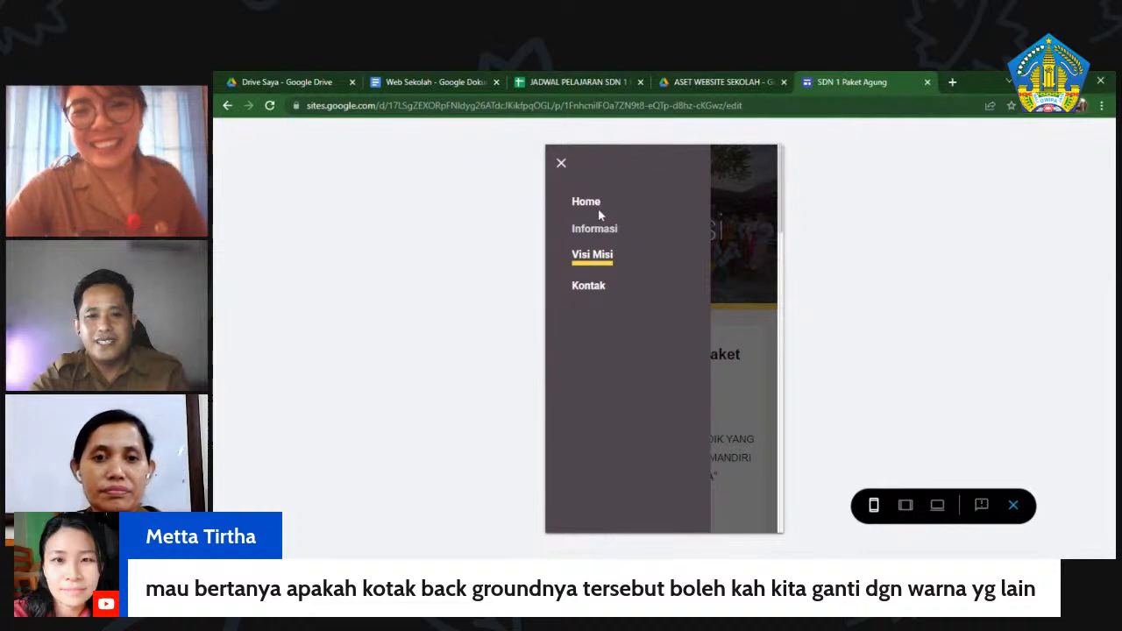
left_click(596, 206)
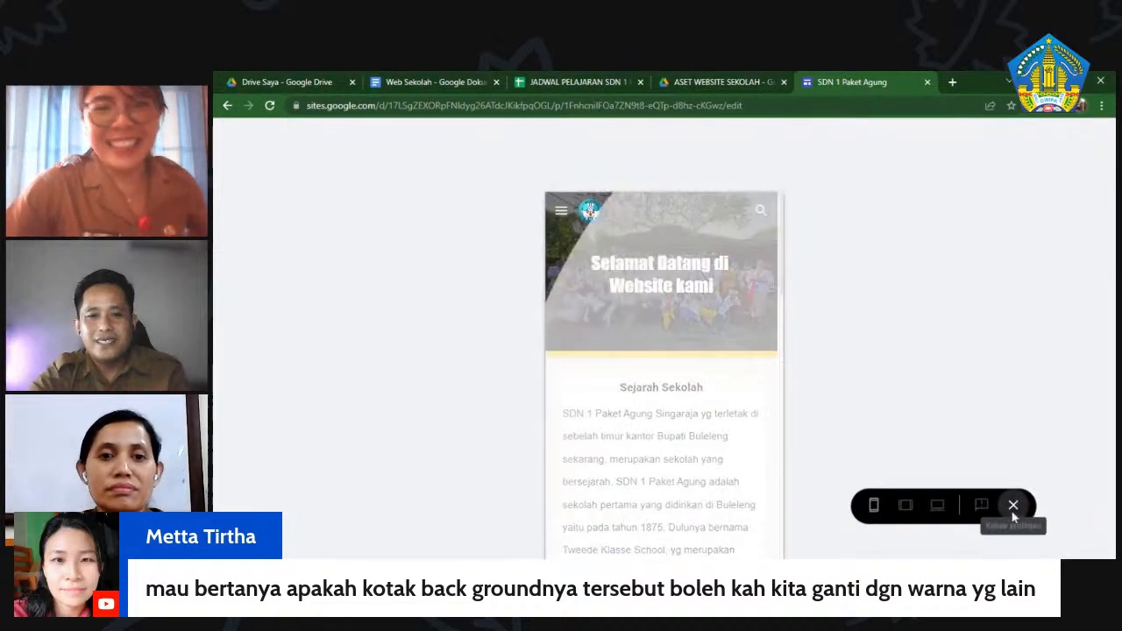
left_click(1013, 515)
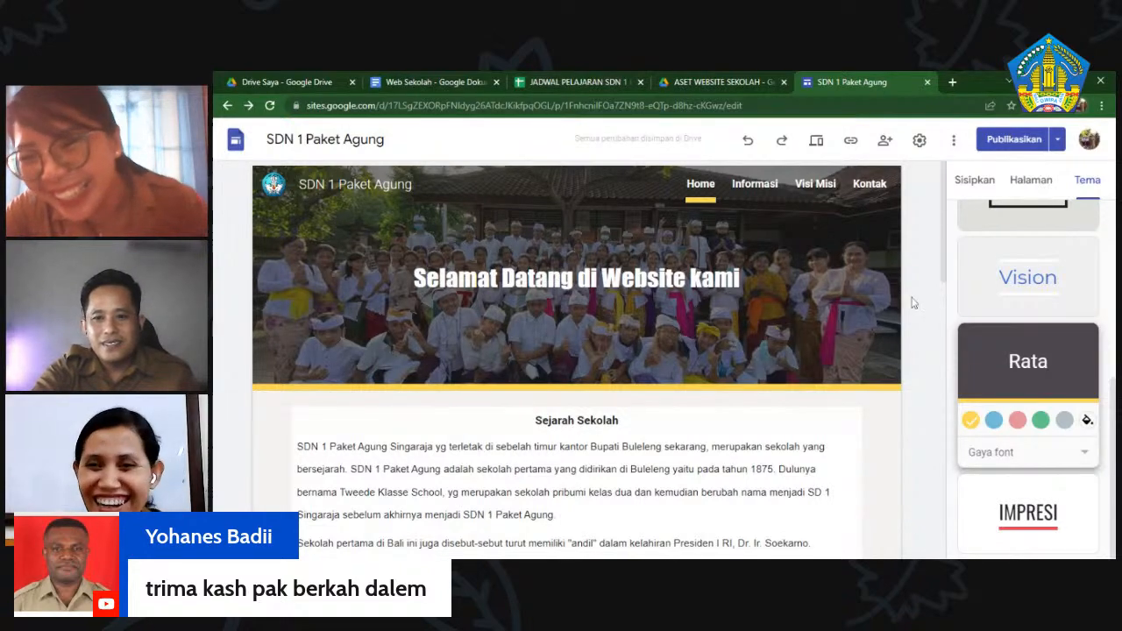
scroll(911, 294, "down", 3)
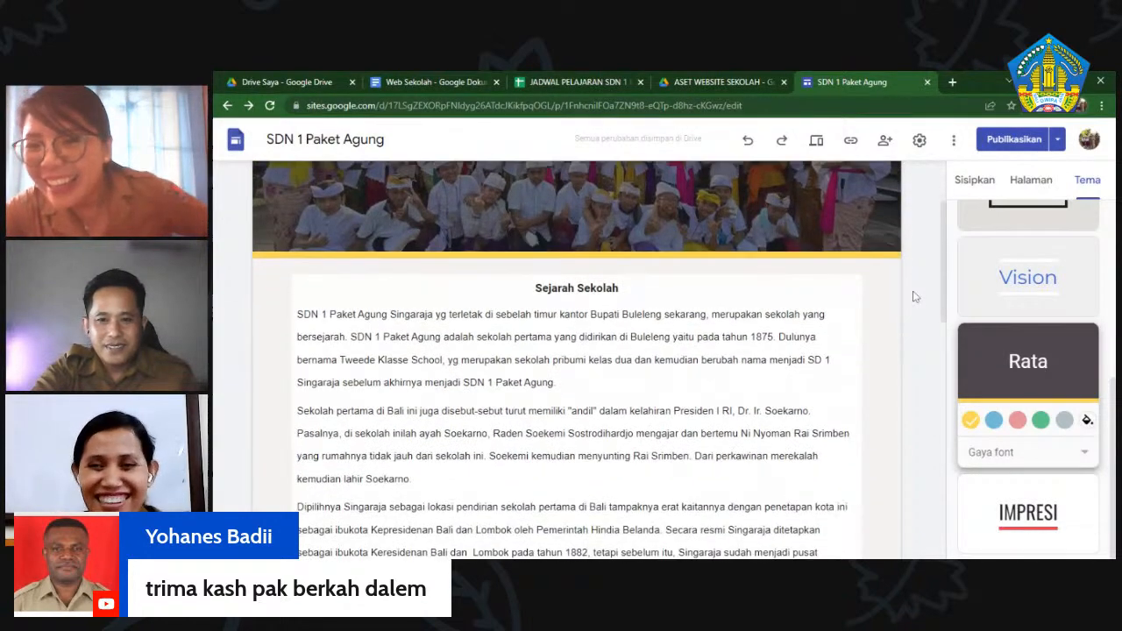
scroll(914, 299, "up", 3)
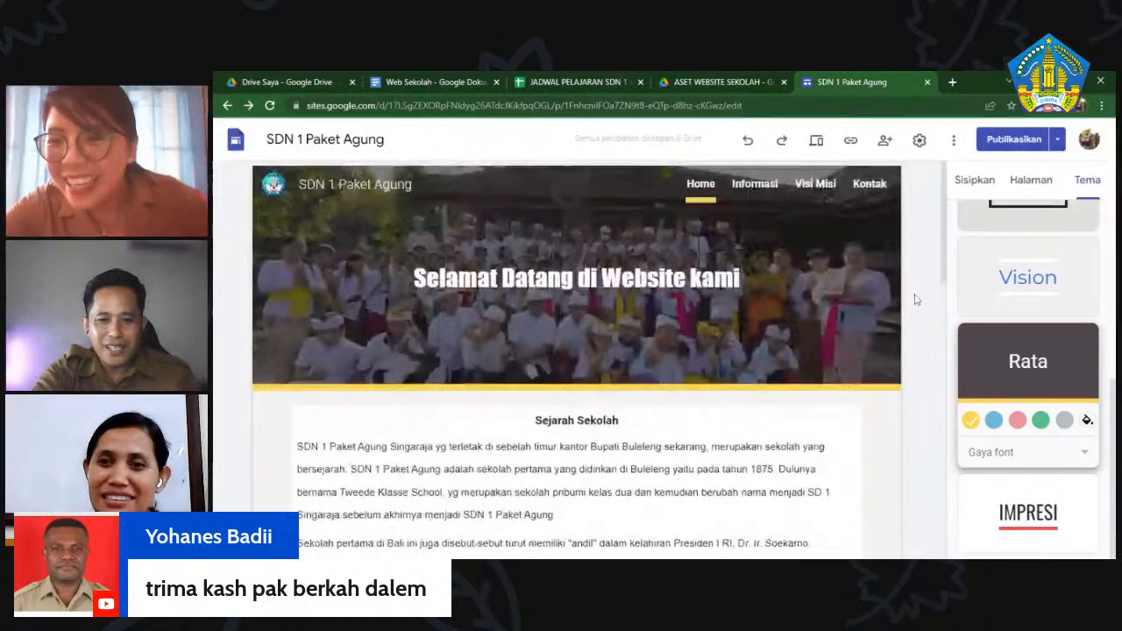